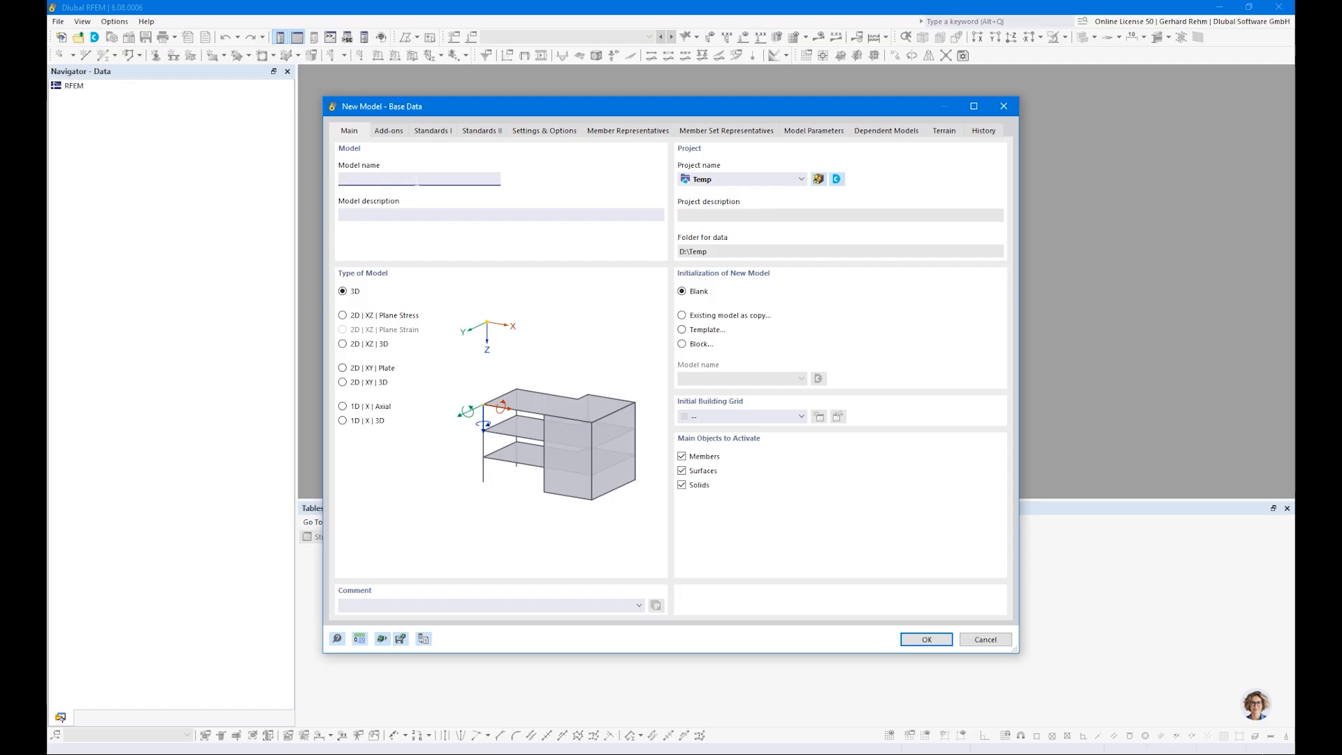
Step: Name the new model "Example 1" and set its model type to 3D
{"action": "type", "text": "Example 1"}
{"action": "left_click", "coordinate": [342, 315]}
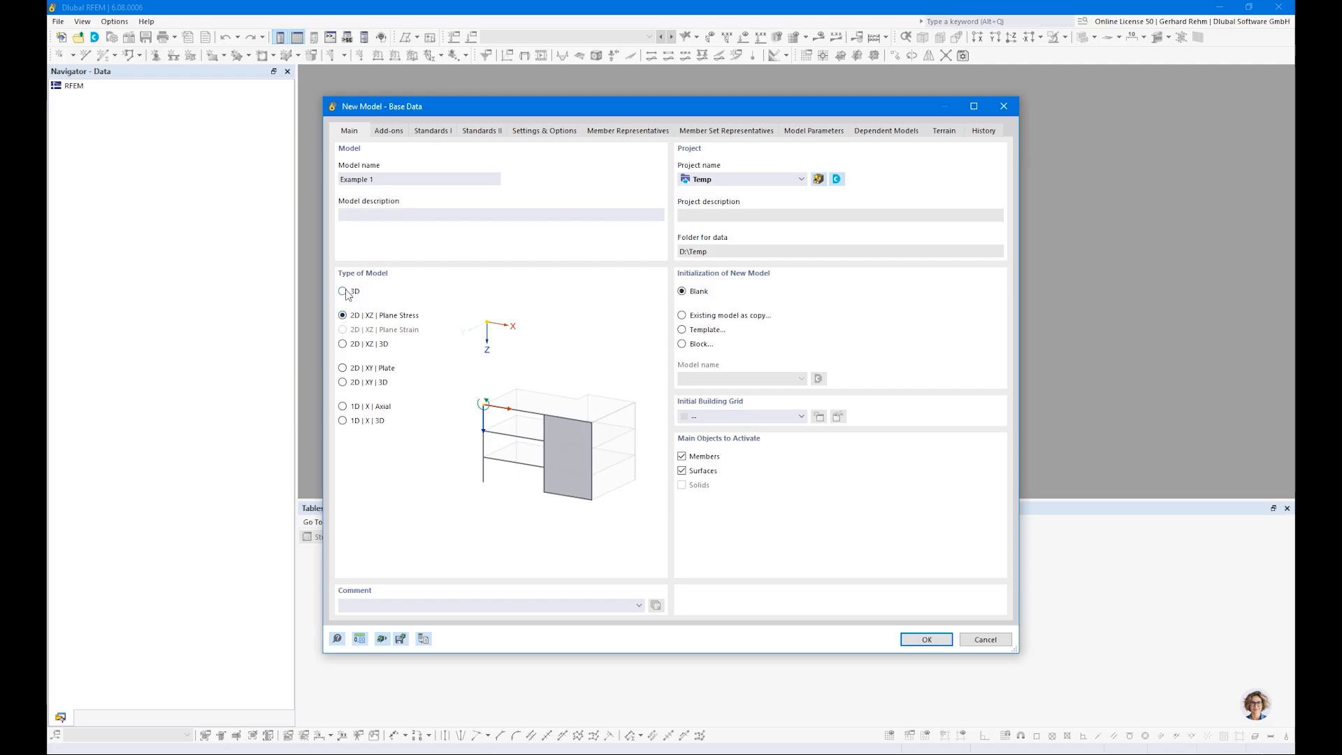
{"action": "left_click", "coordinate": [344, 292]}
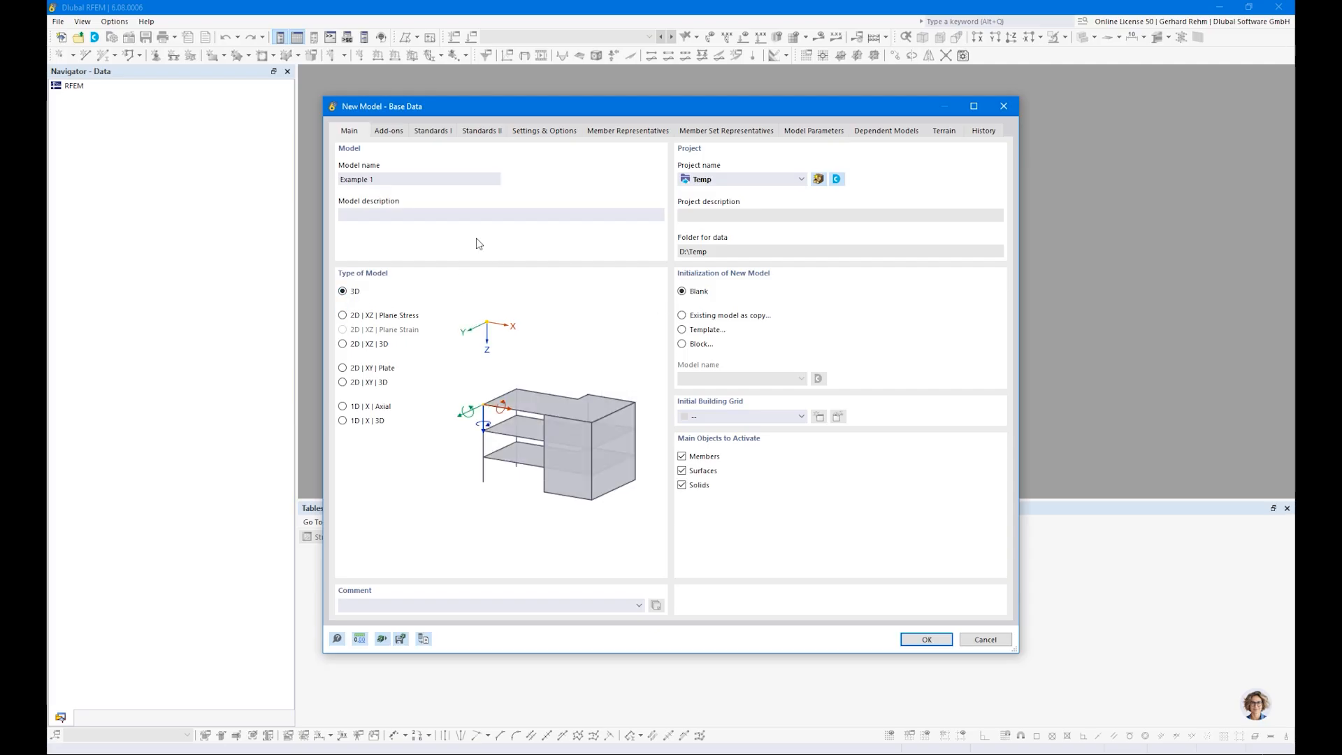
Step: Activate the Timber Design add-on and deactivate the load wizards for the model
{"action": "left_click", "coordinate": [389, 132]}
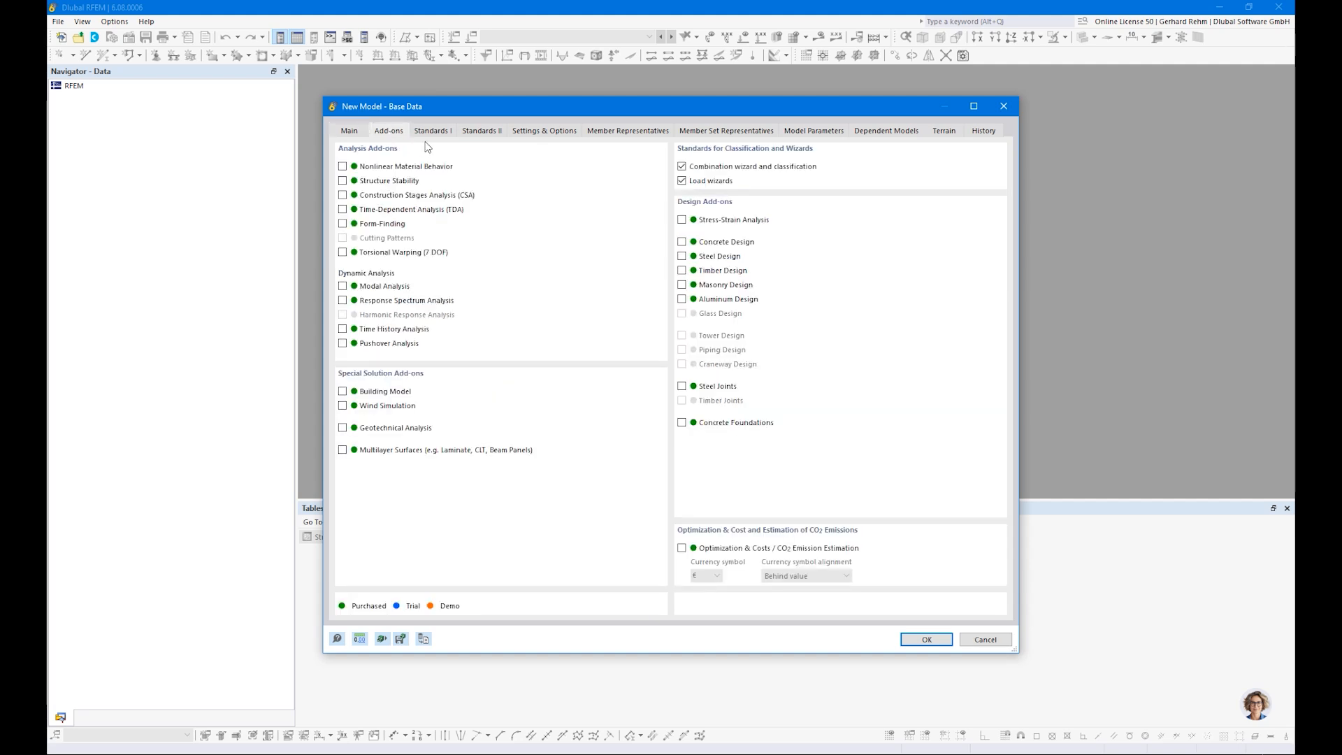
{"action": "left_click", "coordinate": [682, 270]}
{"action": "left_click", "coordinate": [343, 451]}
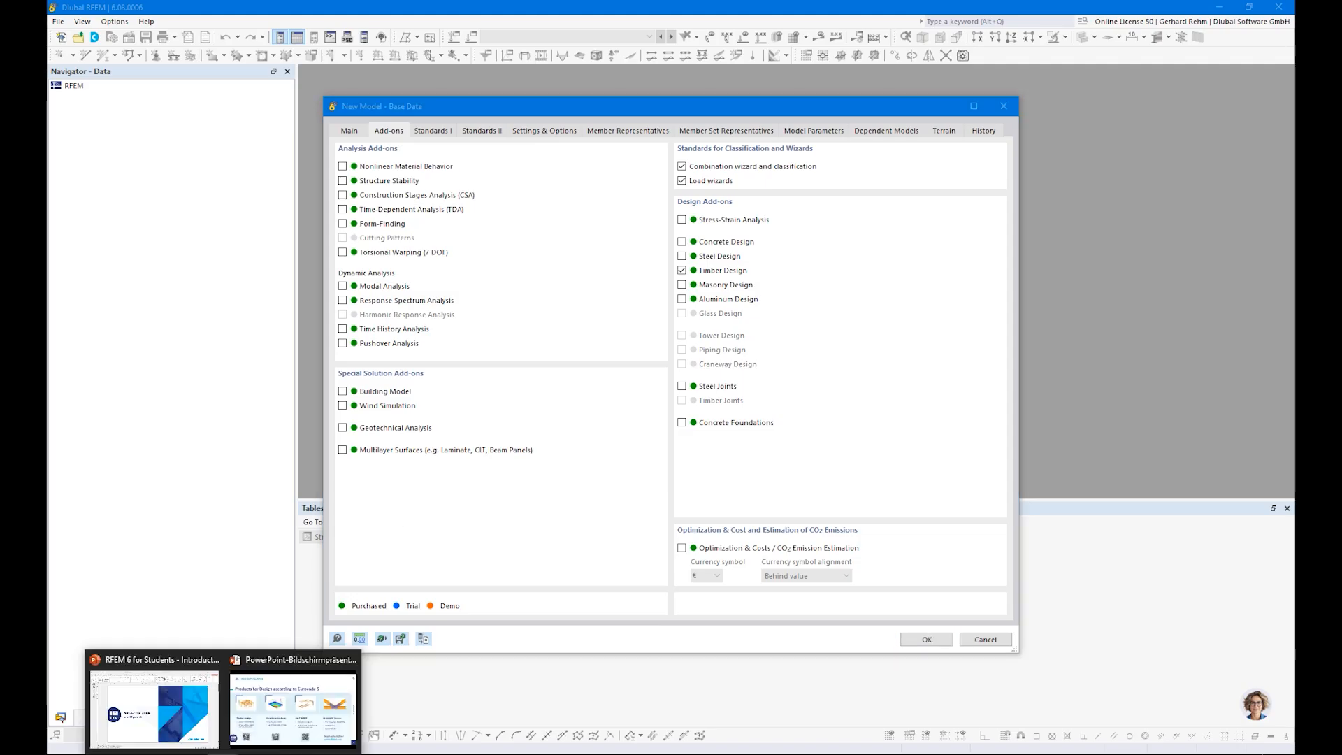
{"action": "left_click", "coordinate": [268, 730]}
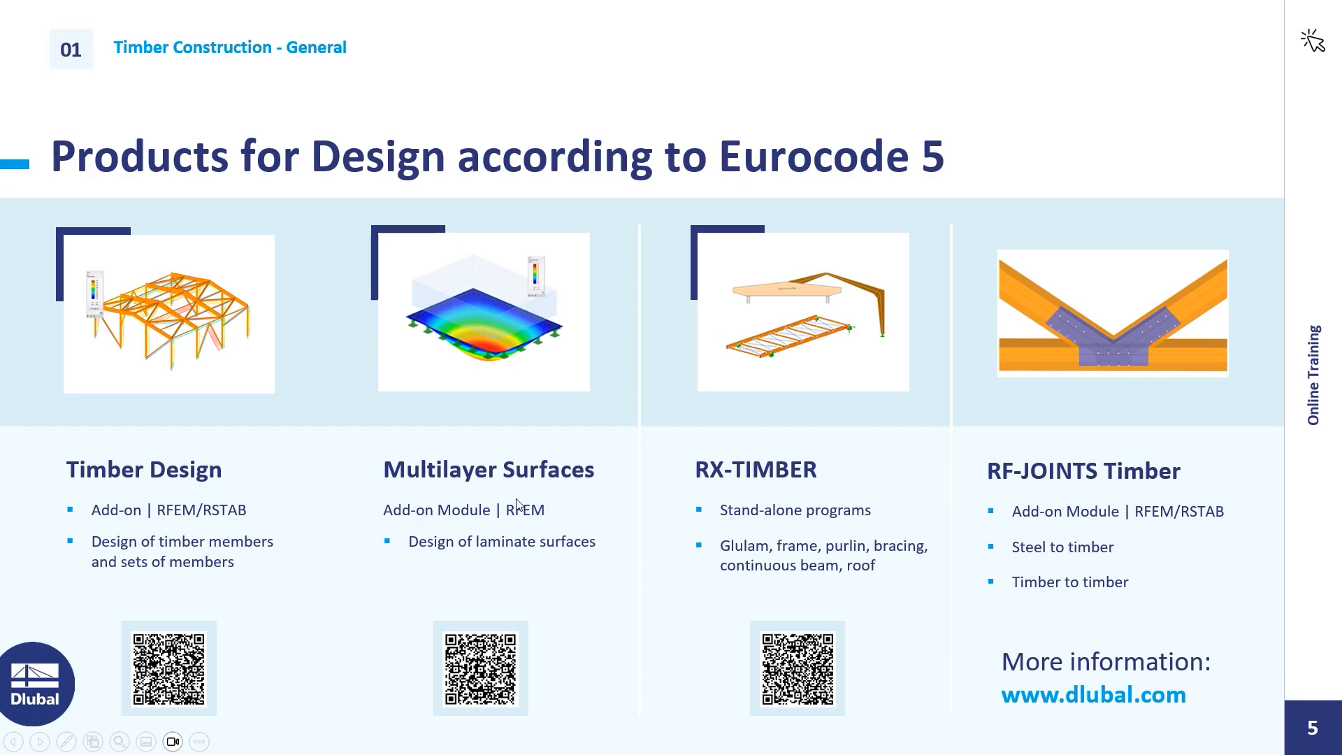
{"action": "key", "text": "alt+Tab"}
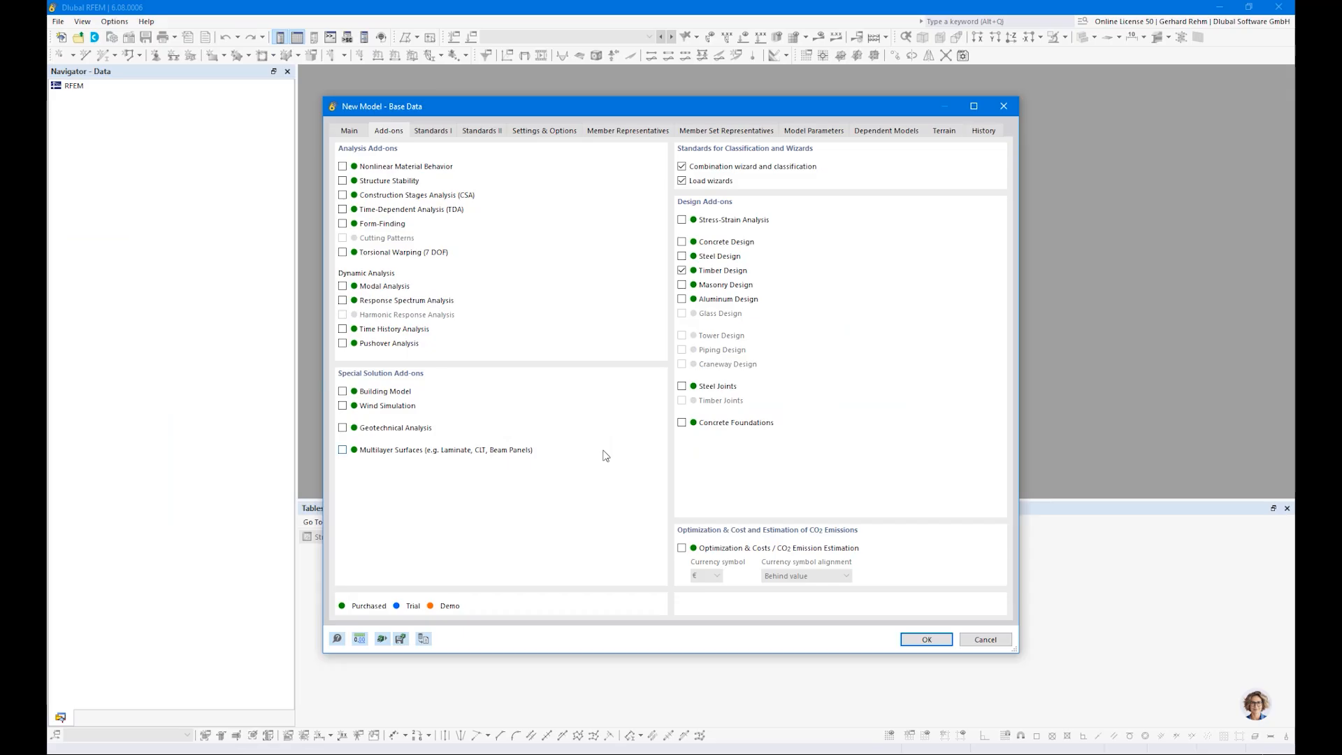
{"action": "left_click", "coordinate": [682, 181]}
Step: Set the load case classification and combination standard to EN 1990 | Timber and check the national annex options for combinations and timber design
{"action": "left_click", "coordinate": [431, 131]}
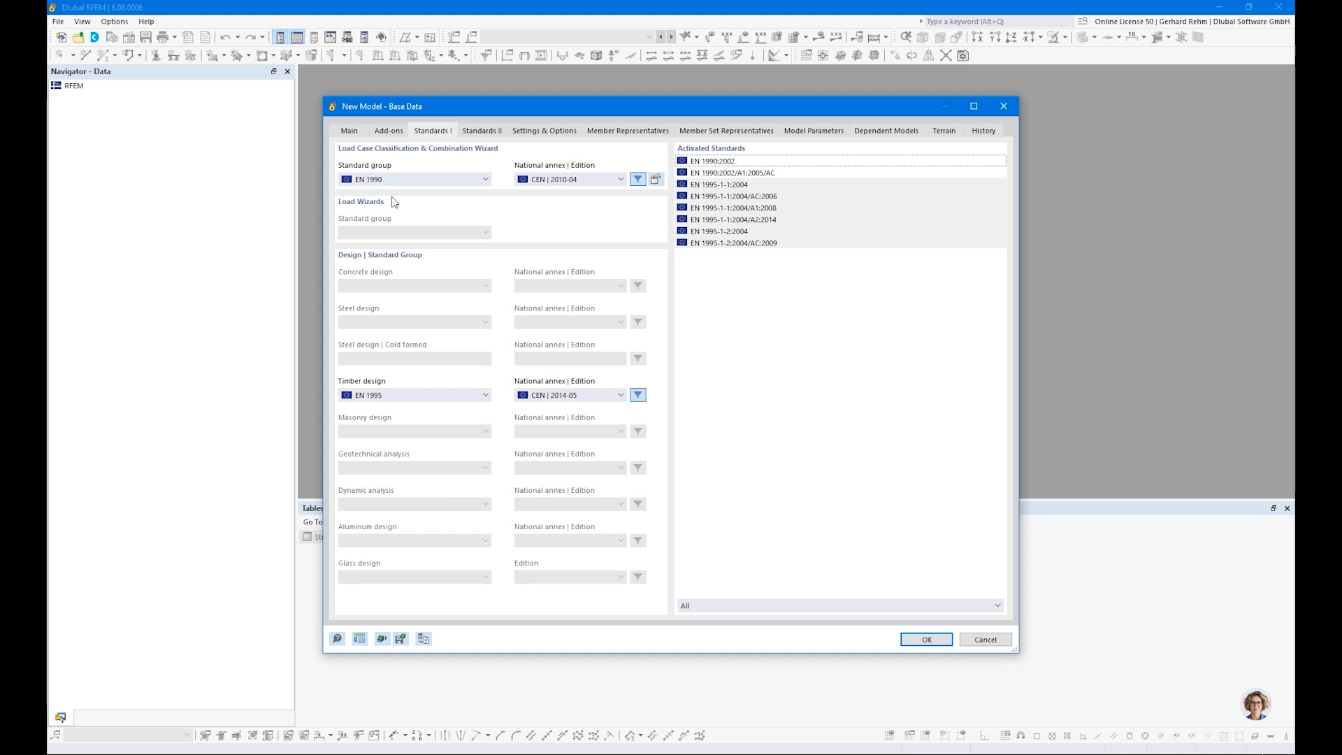
{"action": "left_click", "coordinate": [377, 180]}
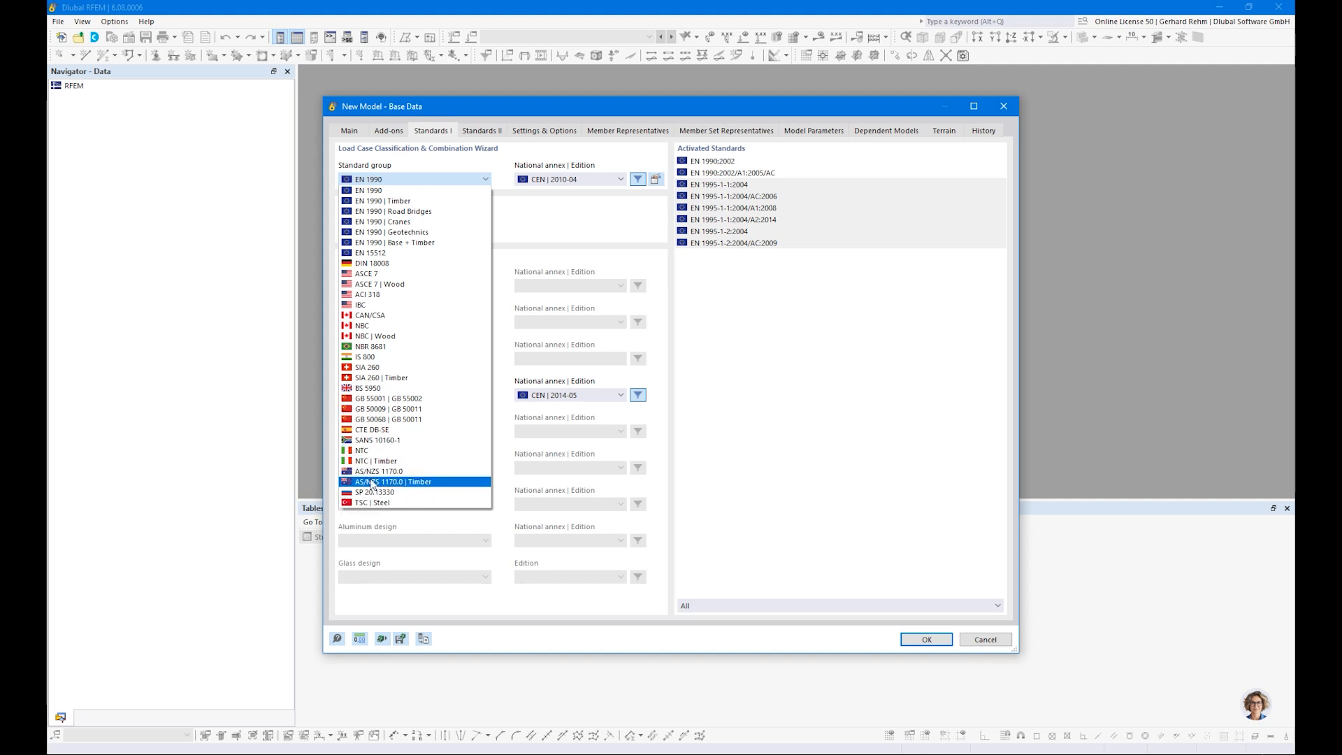
{"action": "left_click", "coordinate": [385, 201]}
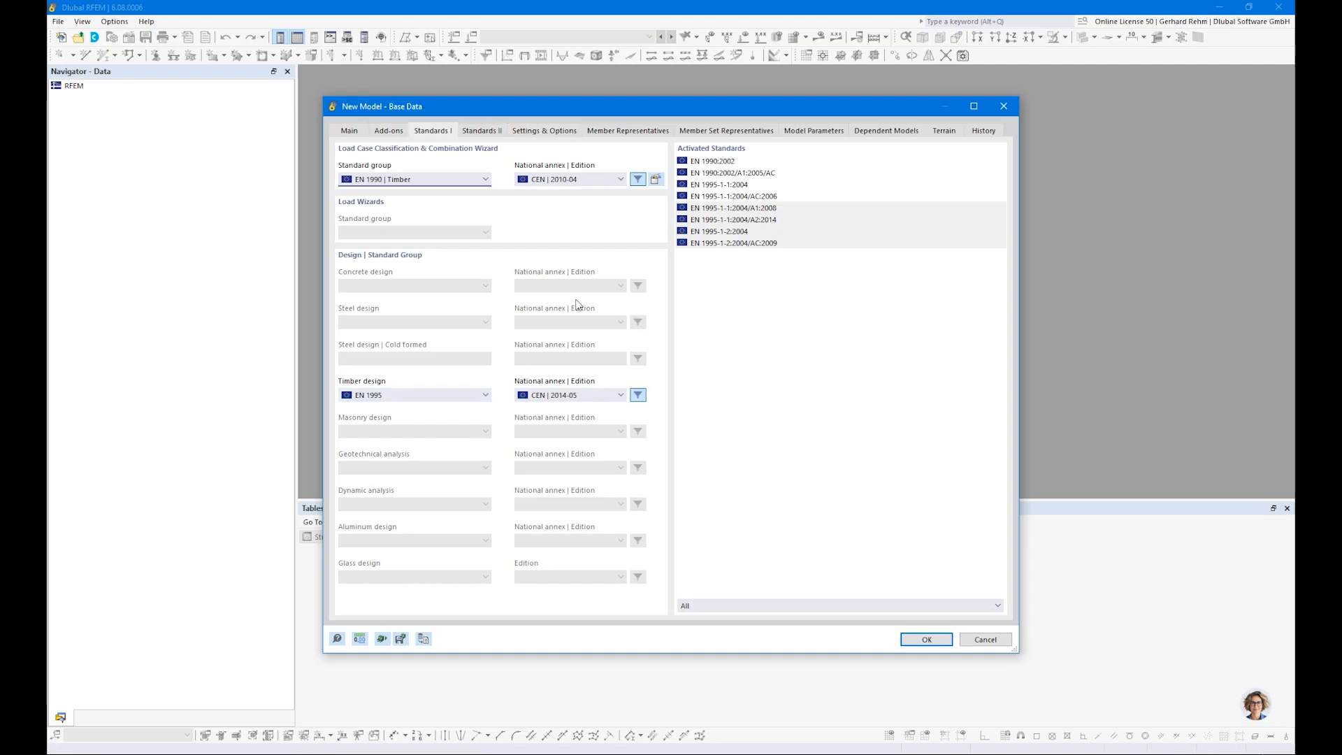
{"action": "left_click", "coordinate": [549, 183]}
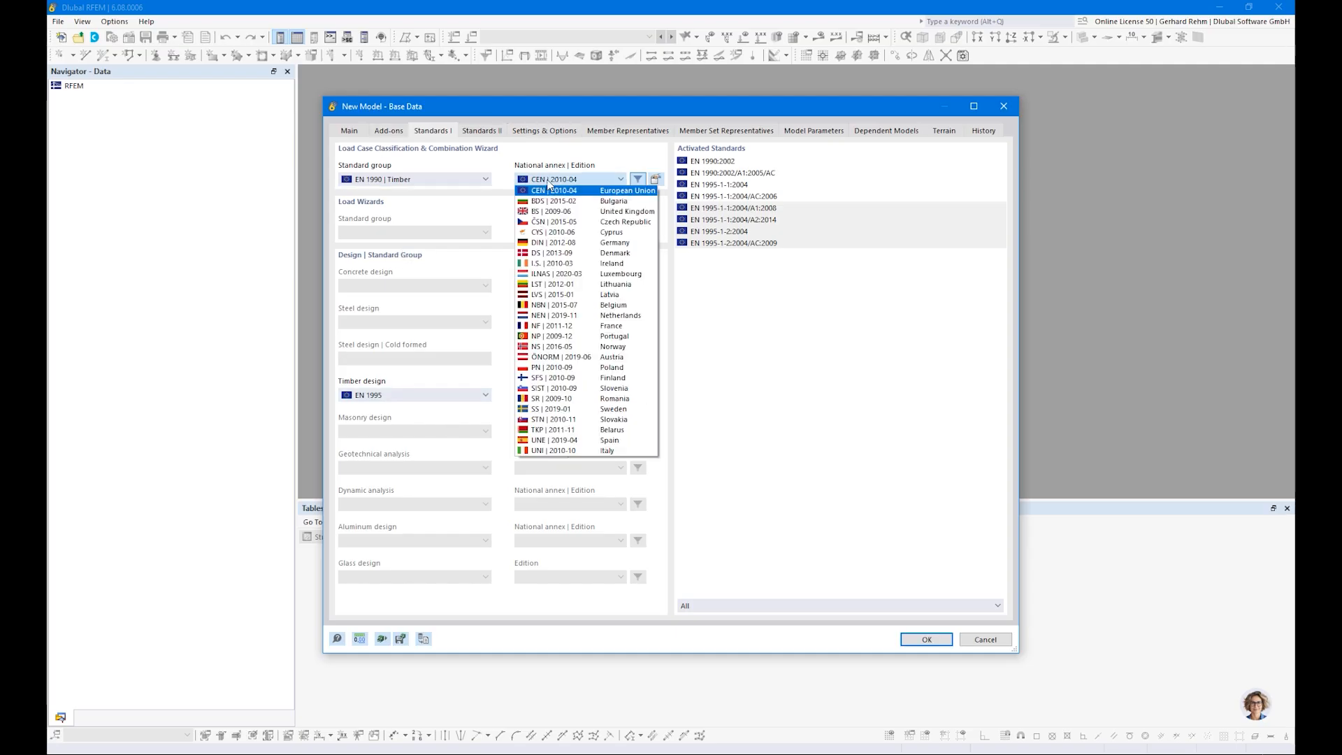
{"action": "left_click", "coordinate": [570, 180]}
{"action": "left_click", "coordinate": [556, 396]}
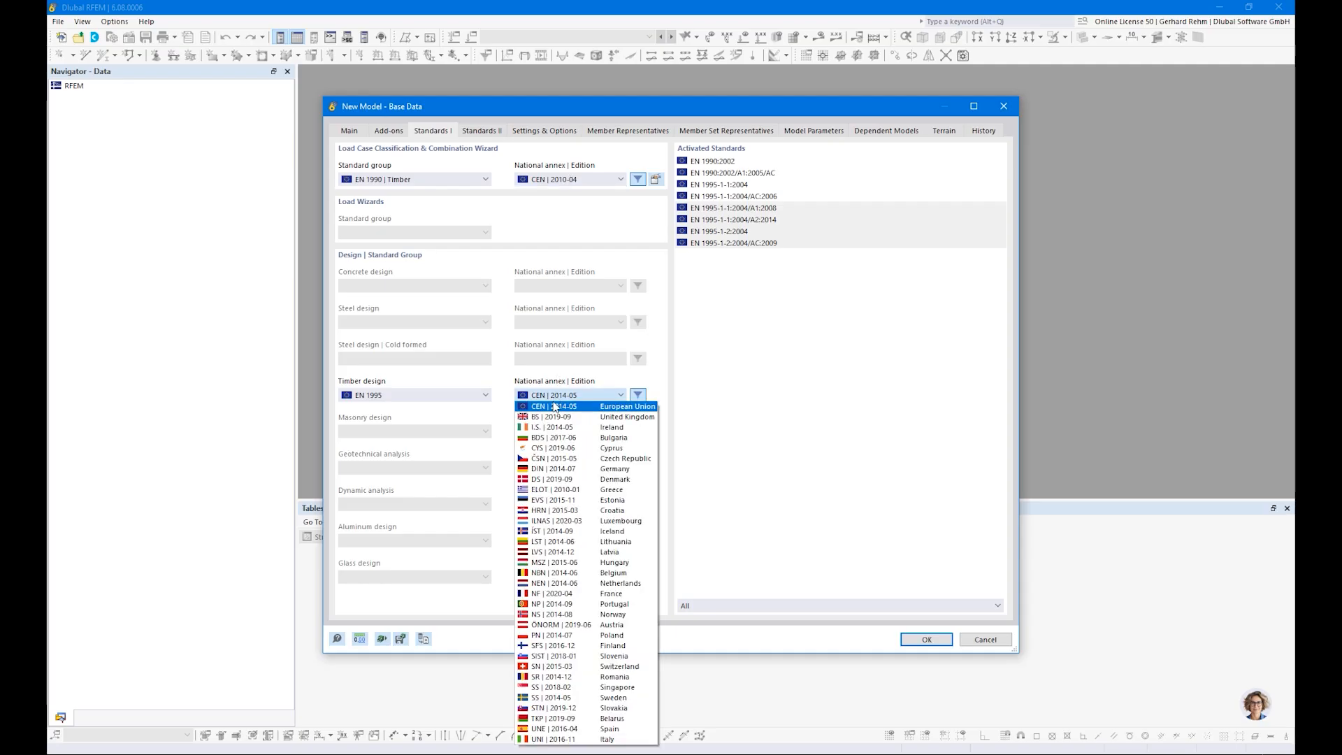
{"action": "left_click", "coordinate": [539, 396]}
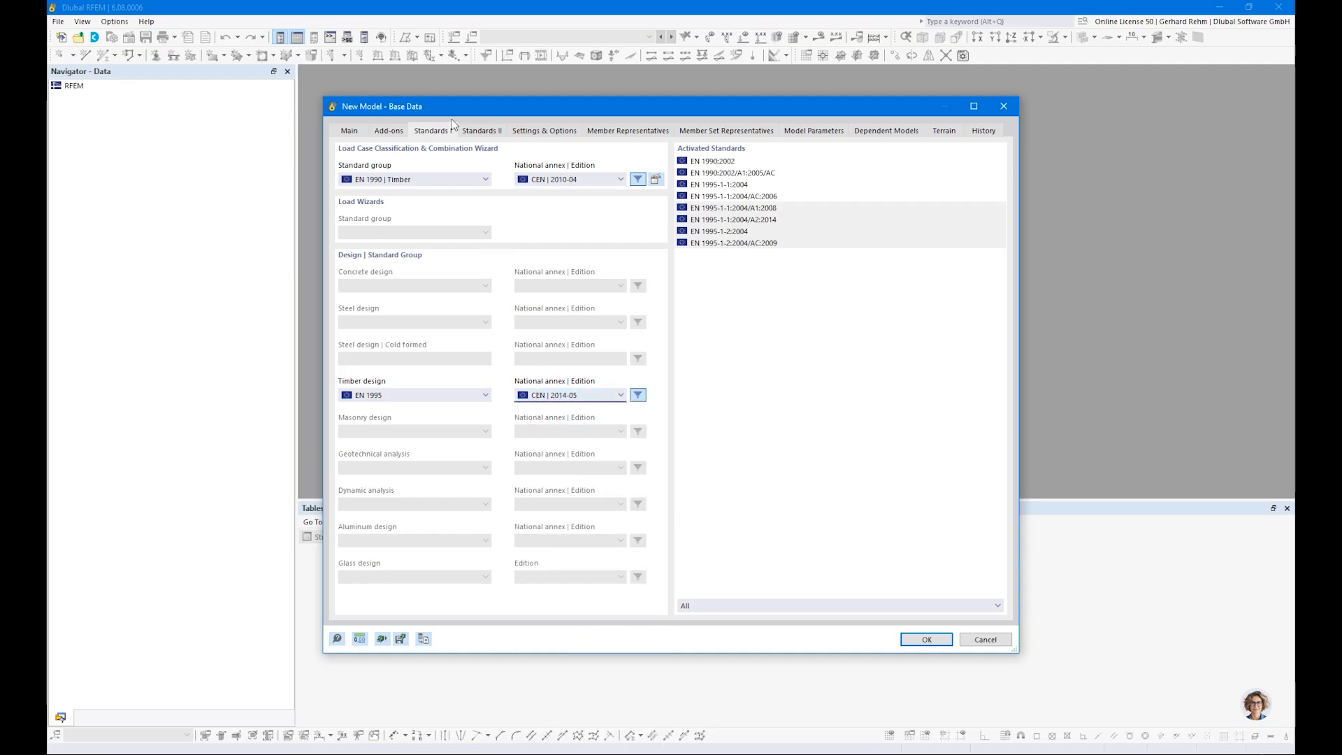
Step: Disable member representatives and member set representatives, and create the model with these base data
{"action": "left_click", "coordinate": [549, 131]}
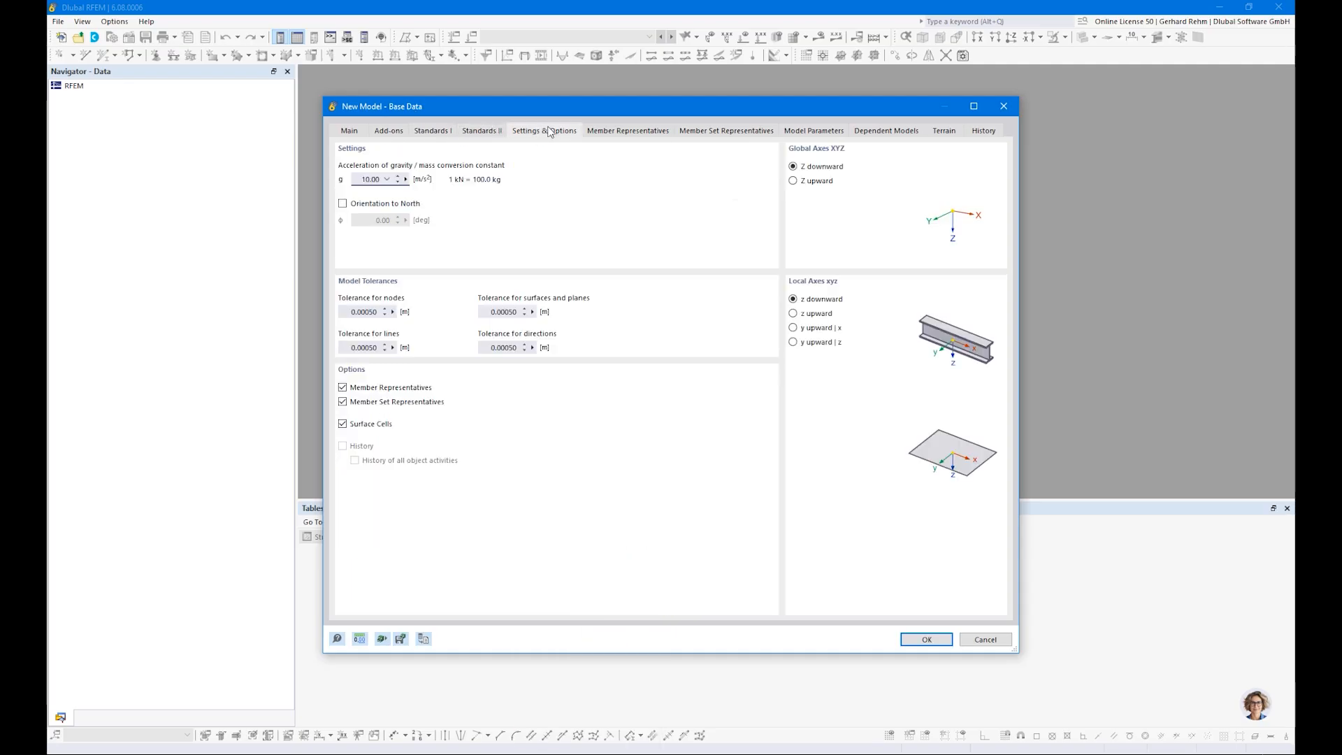
{"action": "left_click", "coordinate": [343, 388]}
{"action": "left_click", "coordinate": [342, 402]}
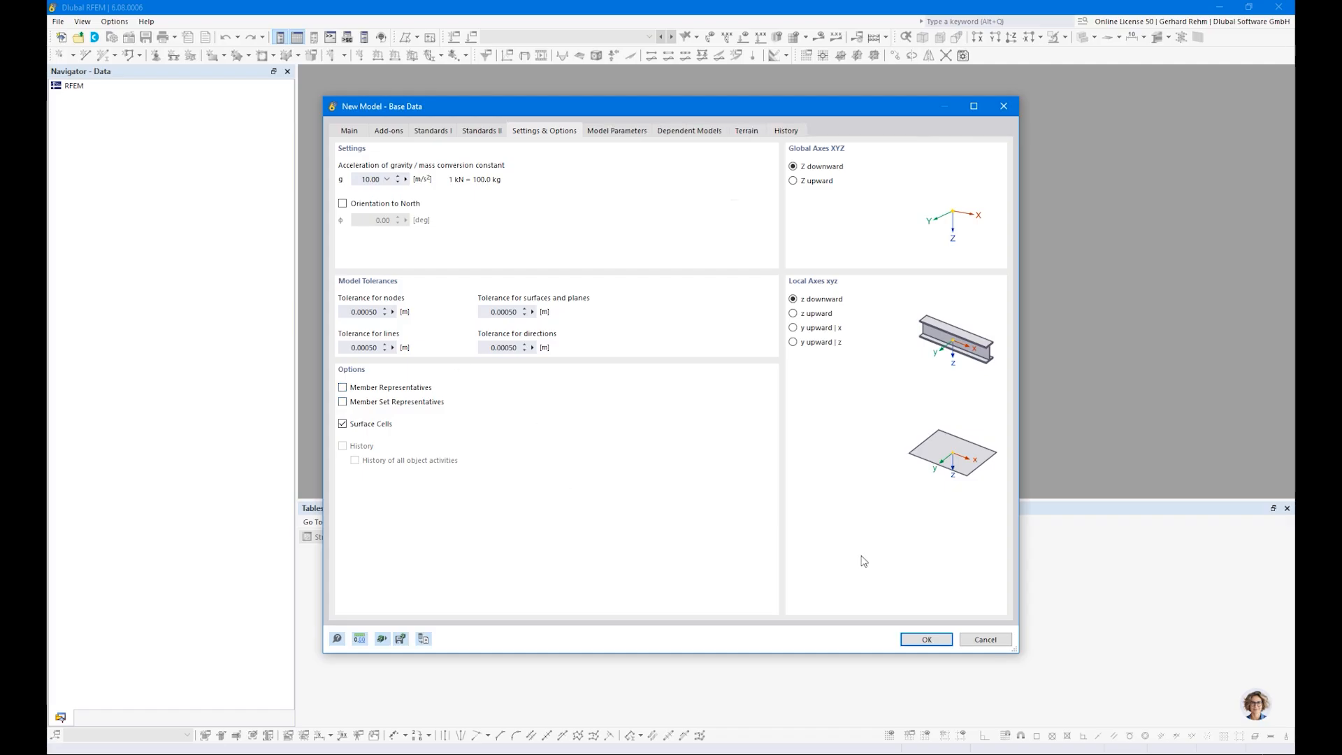
{"action": "left_click", "coordinate": [928, 636]}
{"action": "left_click", "coordinate": [720, 452]}
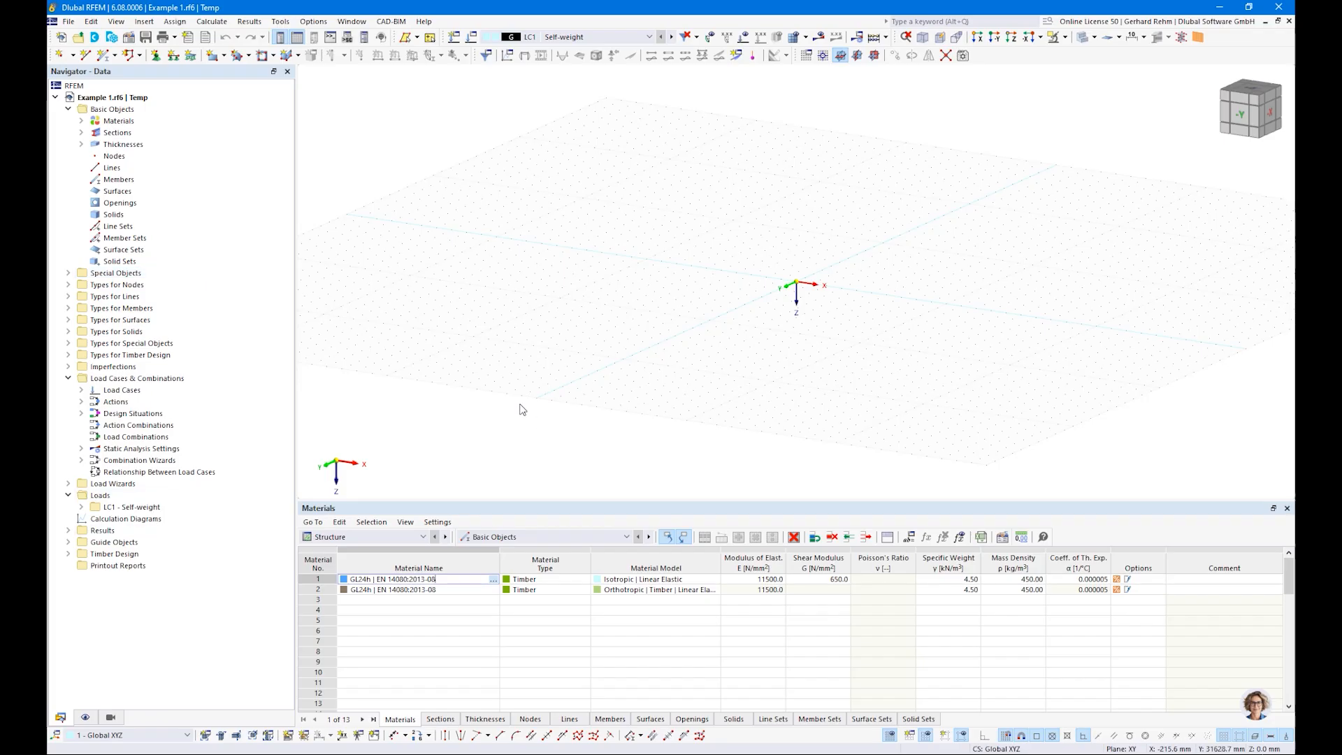
{"action": "middle_click_drag", "start_coordinate": [701, 302], "coordinate": [544, 325]}
{"action": "middle_click_drag", "start_coordinate": [543, 326], "coordinate": [572, 381], "text": "ctrl"}
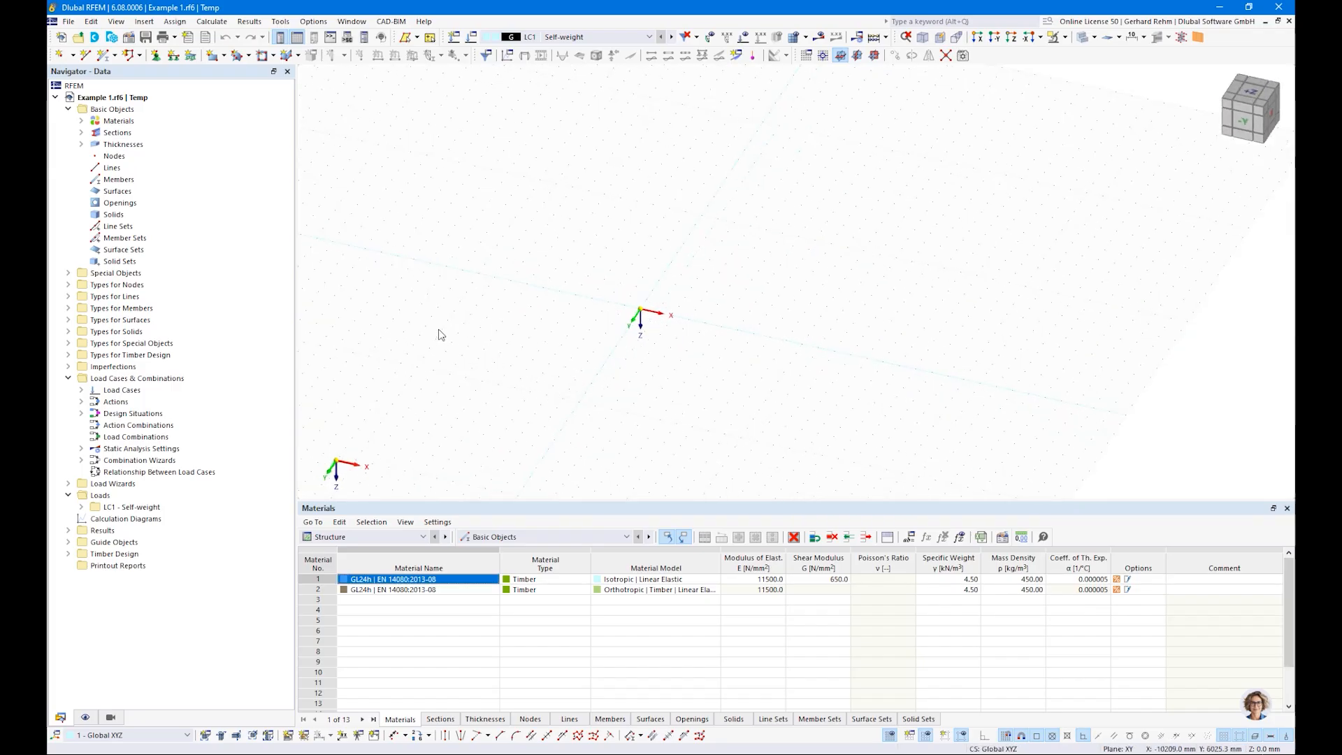
{"action": "left_click", "coordinate": [103, 59]}
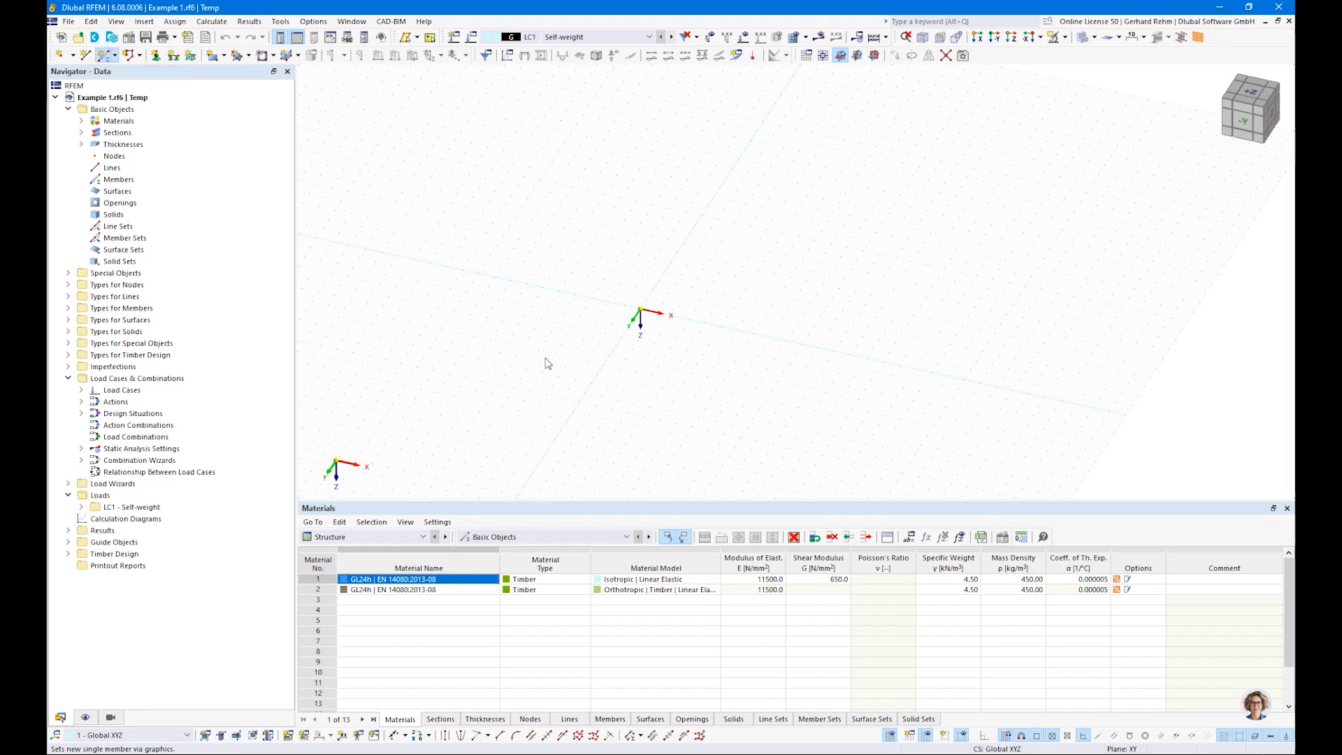
{"action": "left_click", "coordinate": [345, 172]}
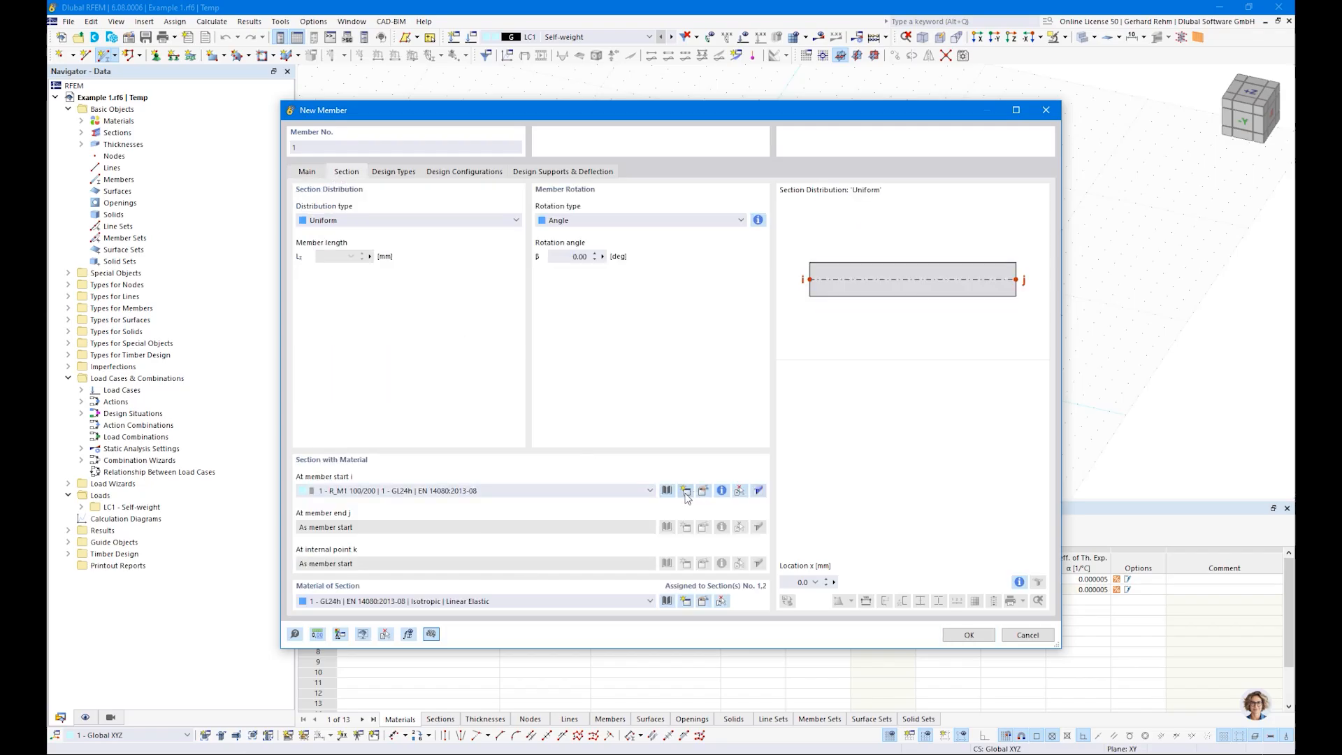
{"action": "key", "text": "Escape"}
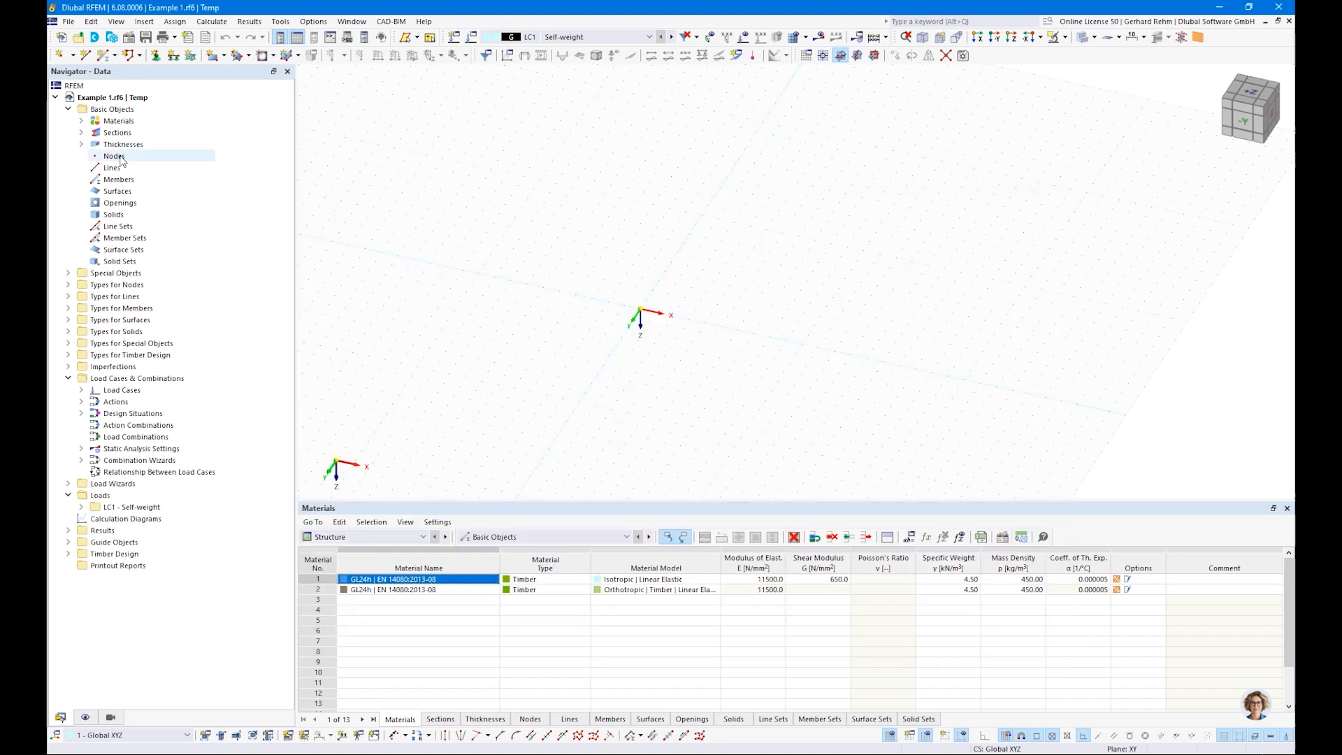
Step: Delete all predefined thicknesses and sections from the model
{"action": "right_click", "coordinate": [123, 144]}
{"action": "left_click", "coordinate": [161, 198]}
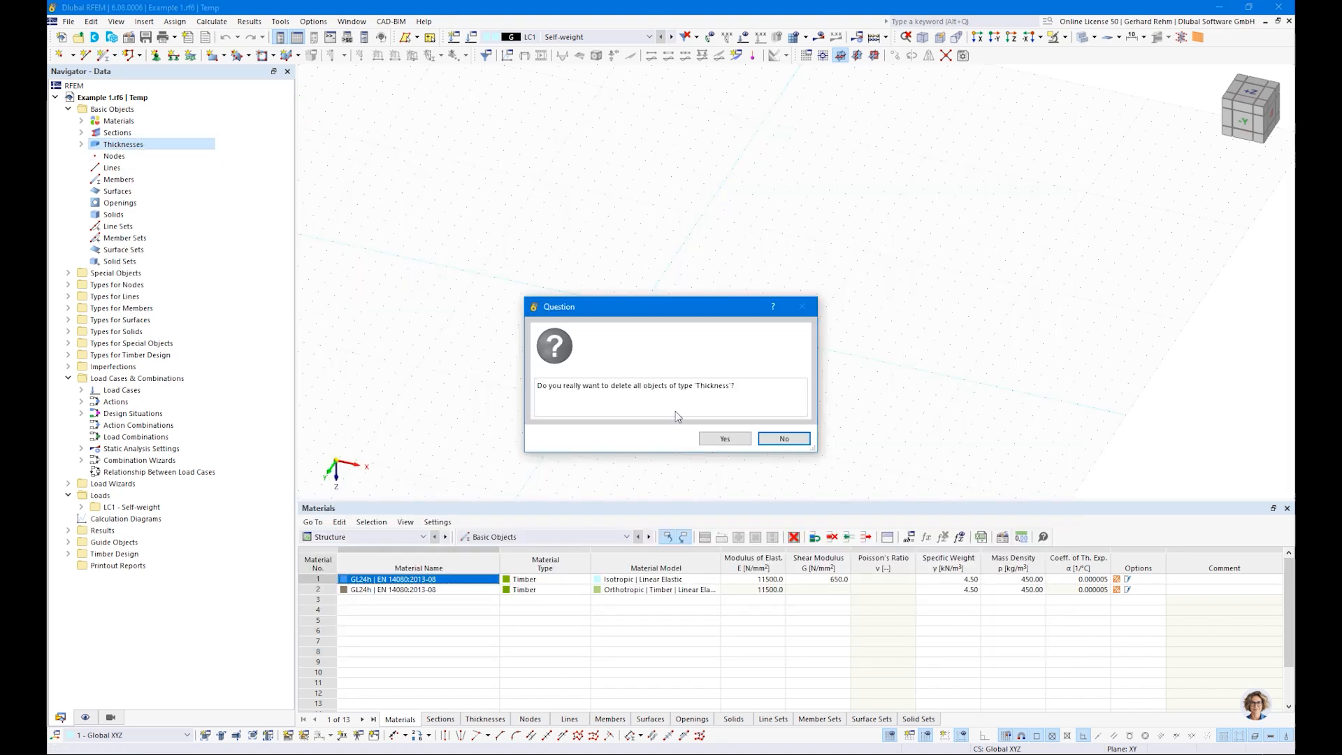
{"action": "left_click", "coordinate": [738, 440]}
{"action": "right_click", "coordinate": [118, 132]}
{"action": "left_click", "coordinate": [161, 186]}
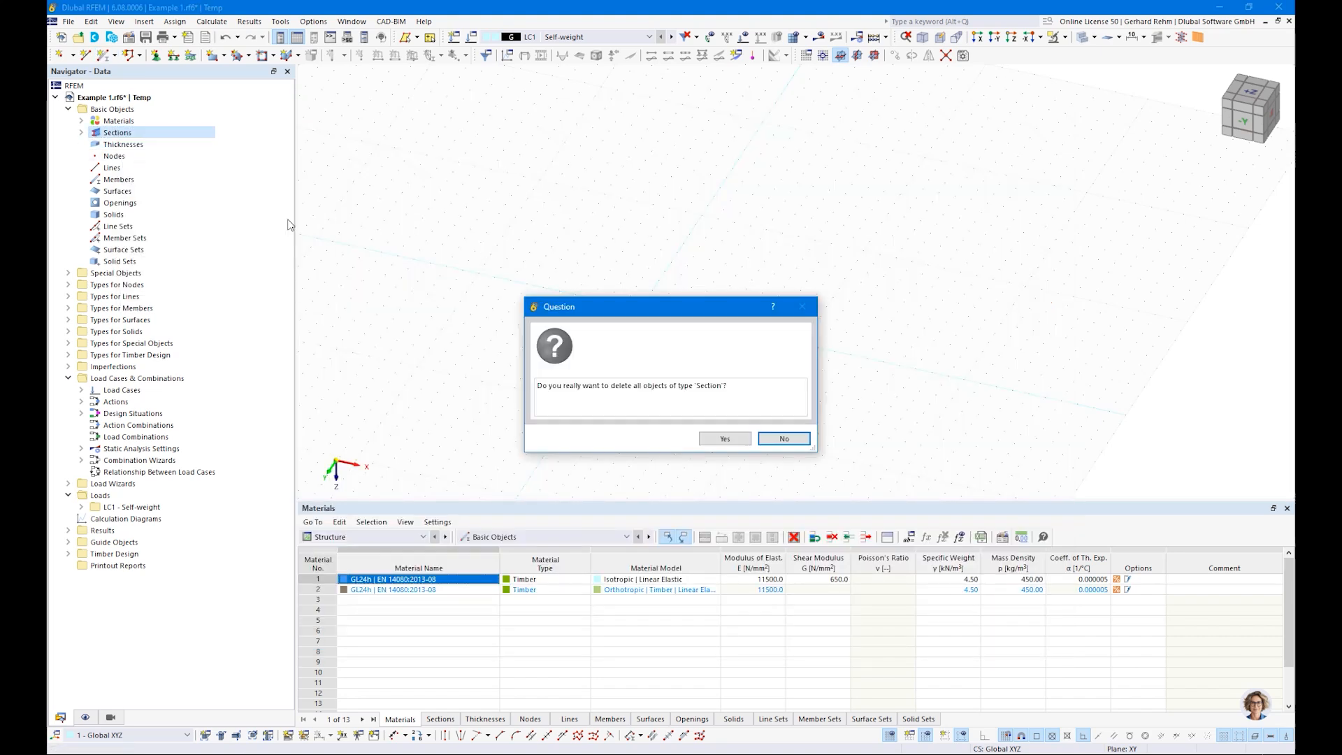
{"action": "left_click", "coordinate": [725, 439]}
Step: Delete all predefined materials from the model
{"action": "right_click", "coordinate": [119, 121]}
{"action": "left_click", "coordinate": [161, 188]}
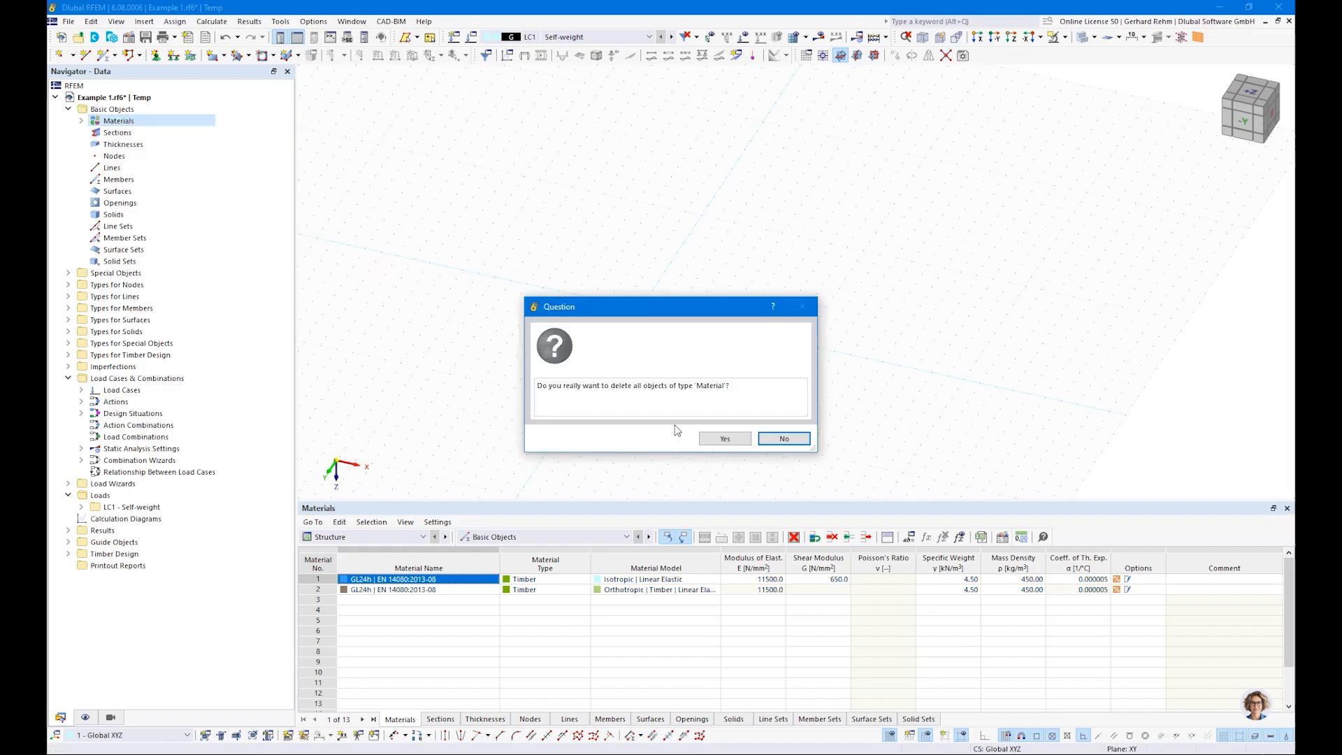
{"action": "left_click", "coordinate": [725, 438]}
Step: Start a new single member and choose a Massive Rectangle section for it from the section library
{"action": "left_click", "coordinate": [101, 58]}
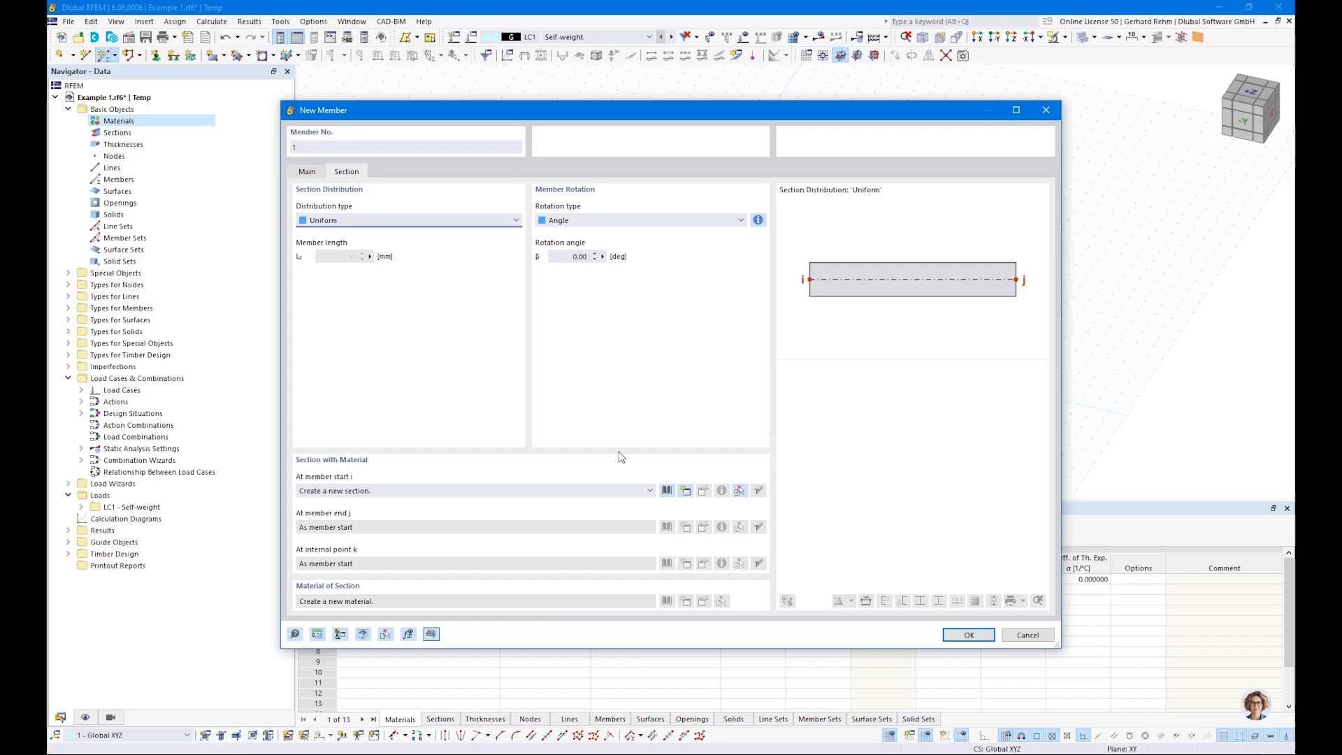
{"action": "left_click", "coordinate": [667, 490]}
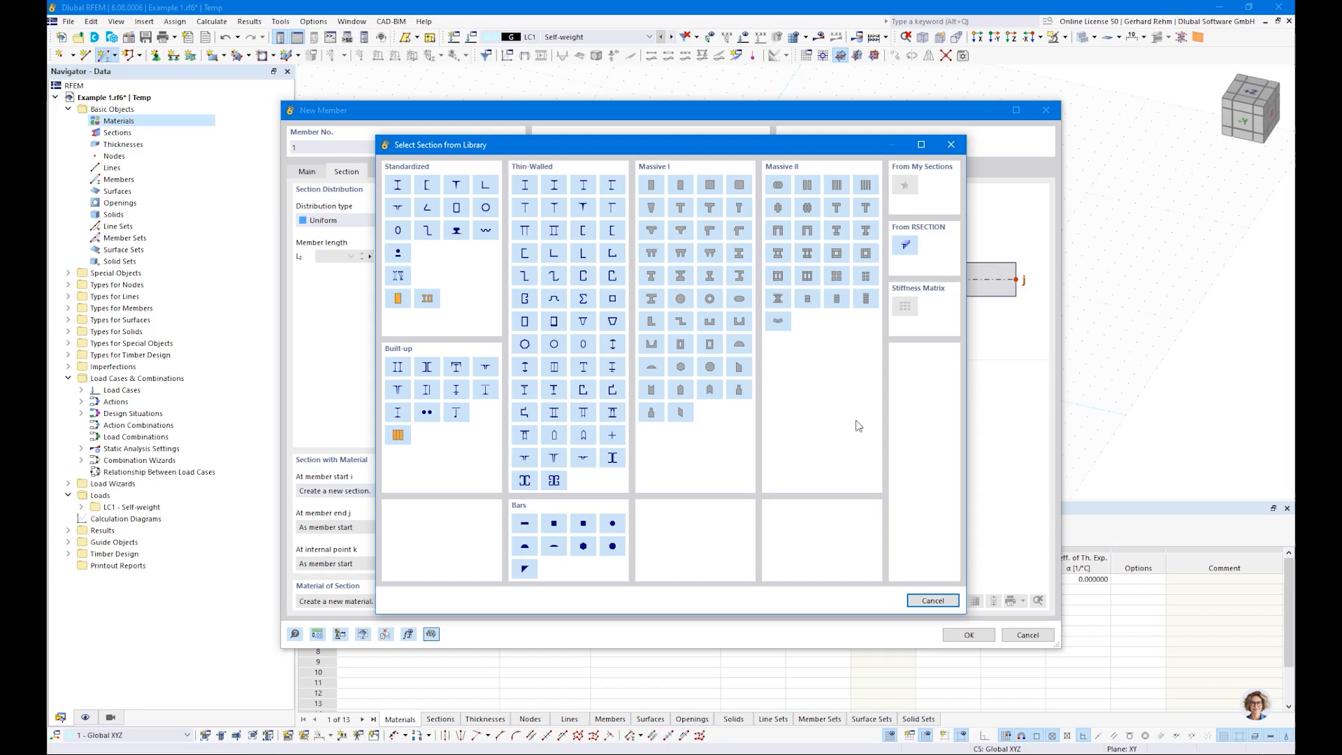
{"action": "left_click", "coordinate": [651, 186]}
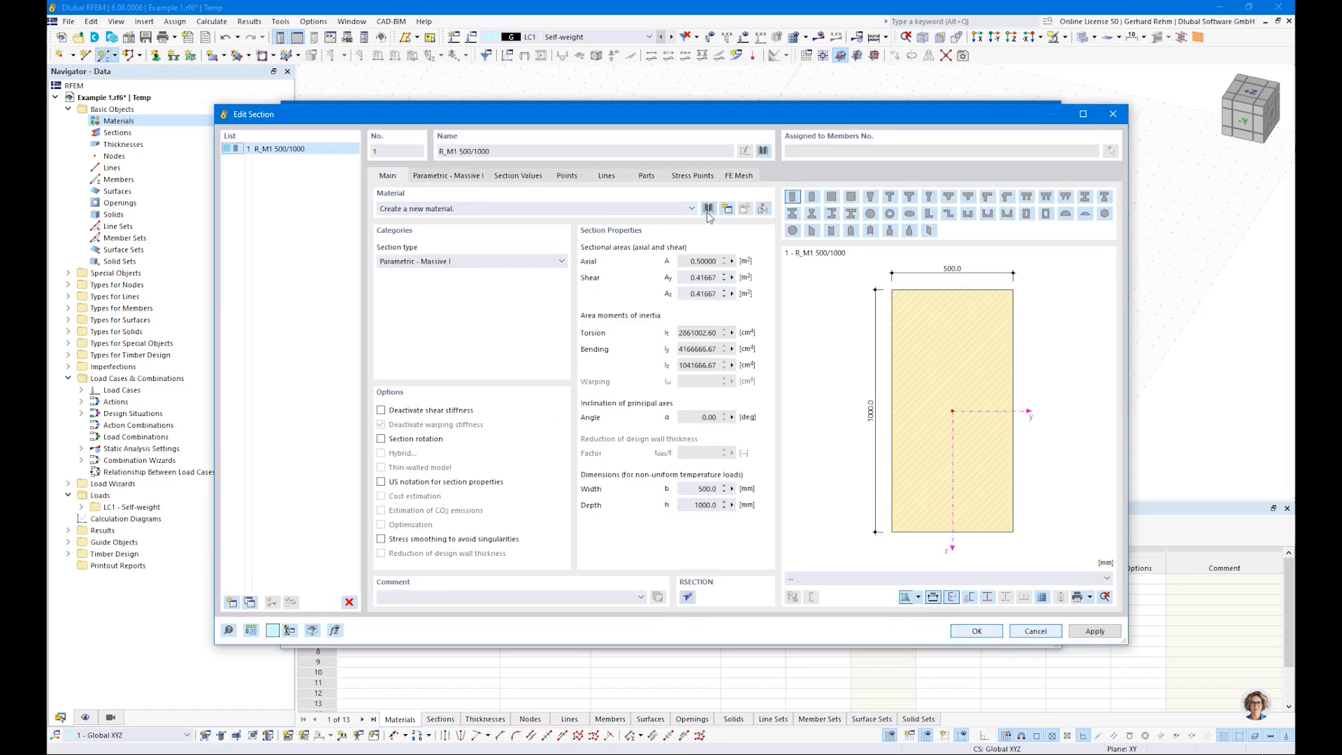
Step: Search the material library for "c24 en" and assign softwood C24 according to EN 338:2016-04 to the section
{"action": "left_click", "coordinate": [708, 209]}
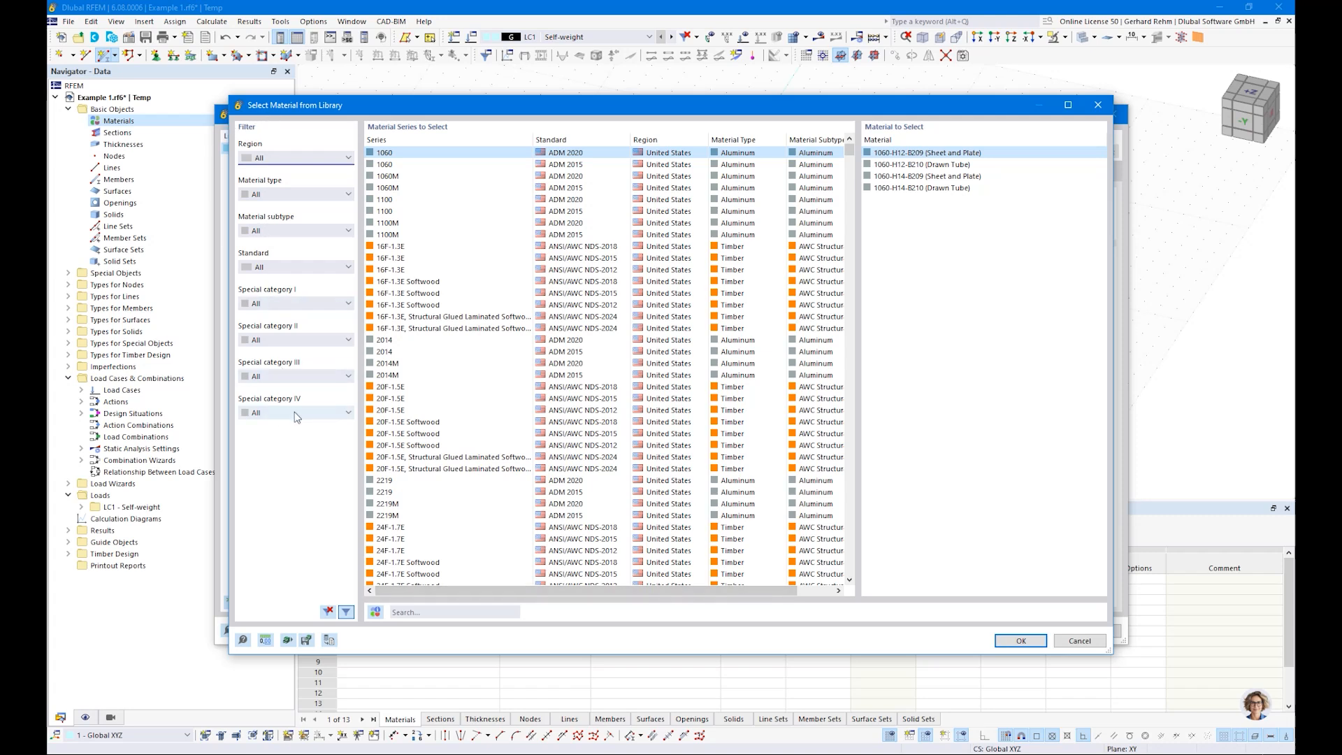
{"action": "left_click", "coordinate": [429, 610]}
{"action": "type", "text": "c24 en"}
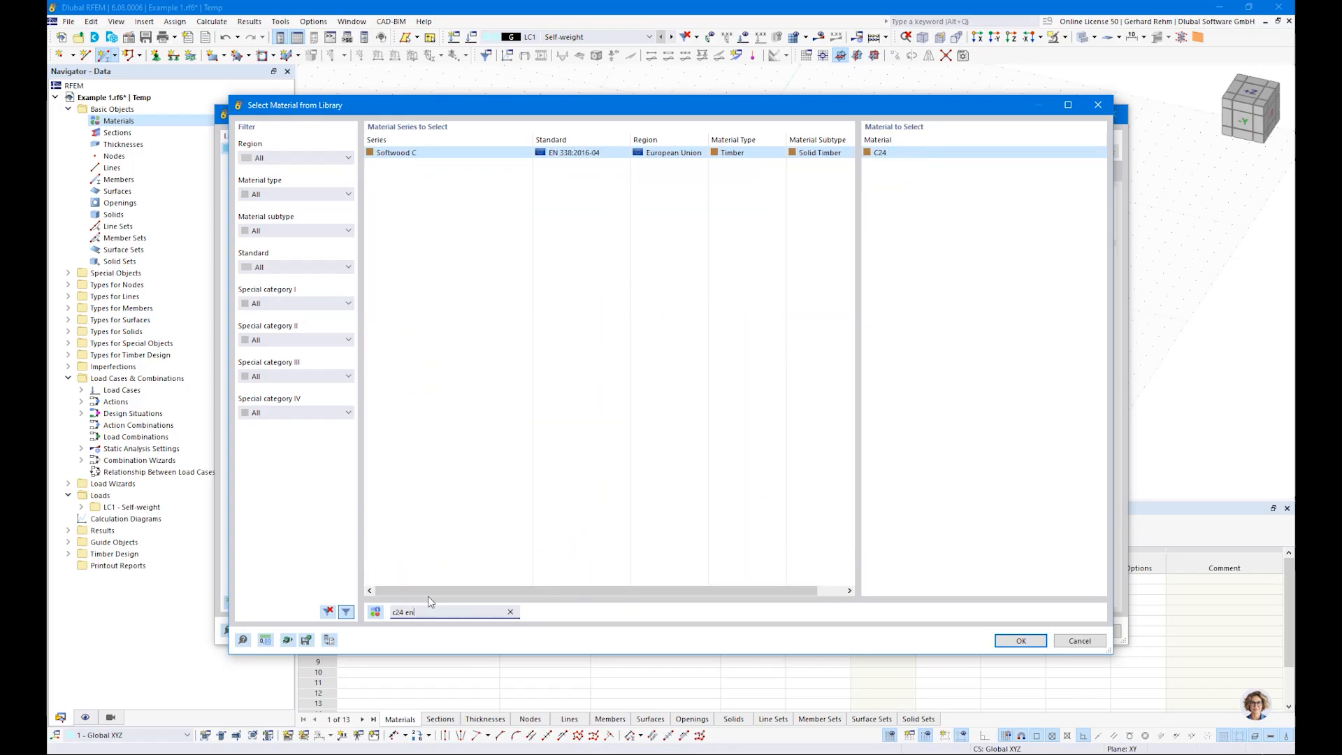
{"action": "left_click_drag", "start_coordinate": [393, 613], "coordinate": [406, 613]}
{"action": "left_click", "coordinate": [1021, 641]}
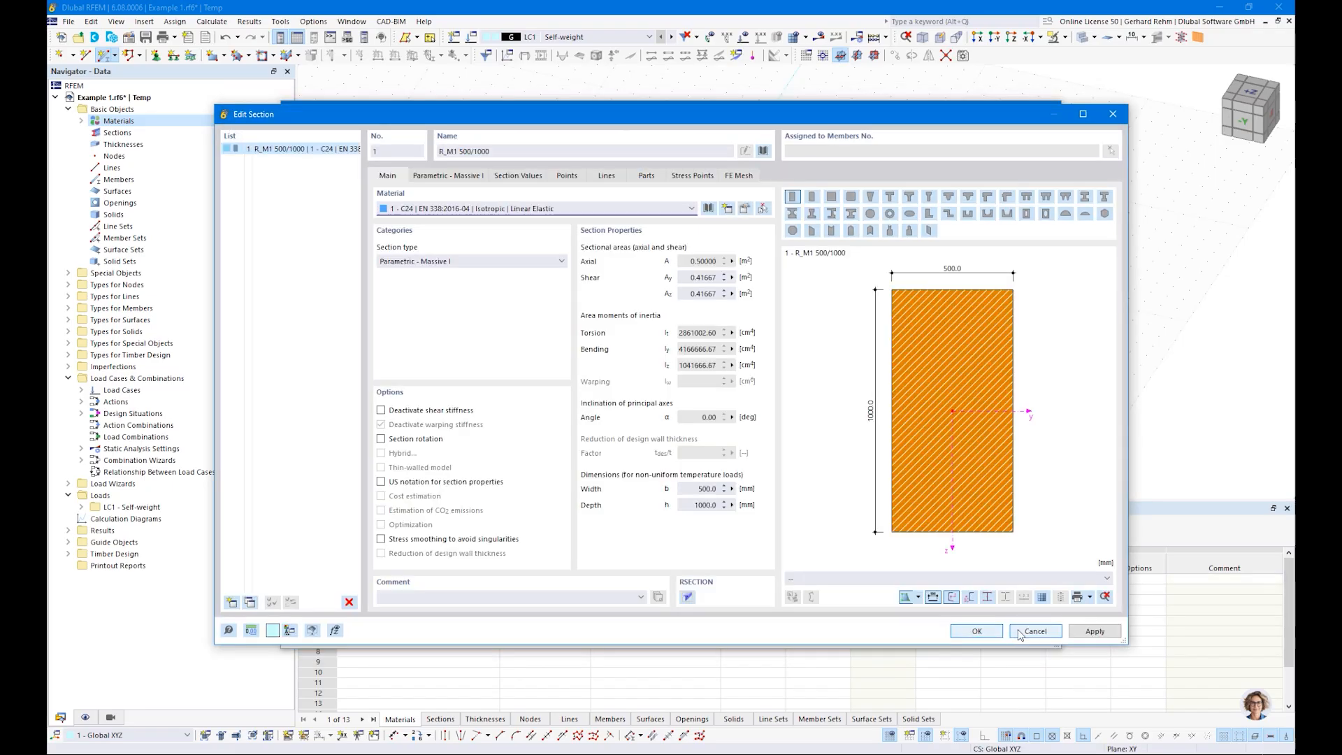
Step: Set the rectangular section to b 120 mm and h 200 mm, check its section values, and accept the section for the member
{"action": "left_click", "coordinate": [452, 179]}
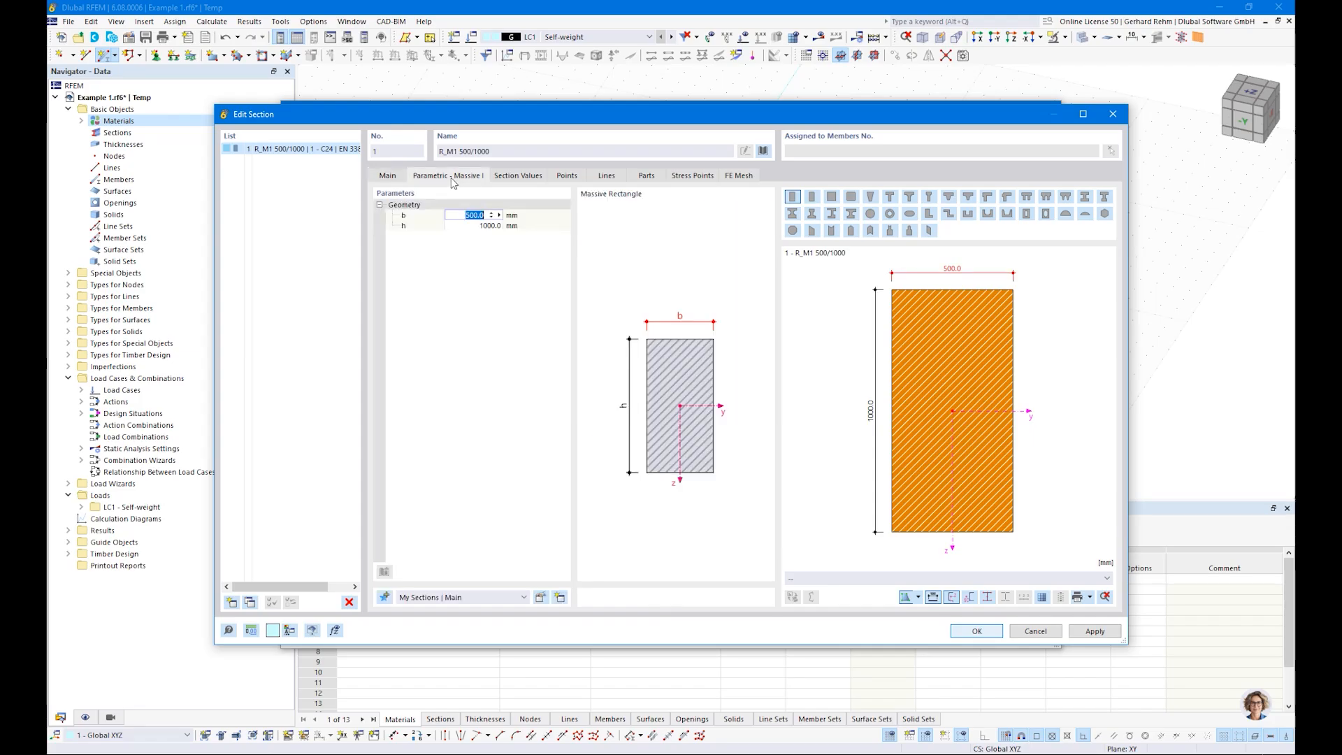
{"action": "type", "text": "120"}
{"action": "key", "text": "Tab"}
{"action": "type", "text": "200"}
{"action": "key", "text": "Return"}
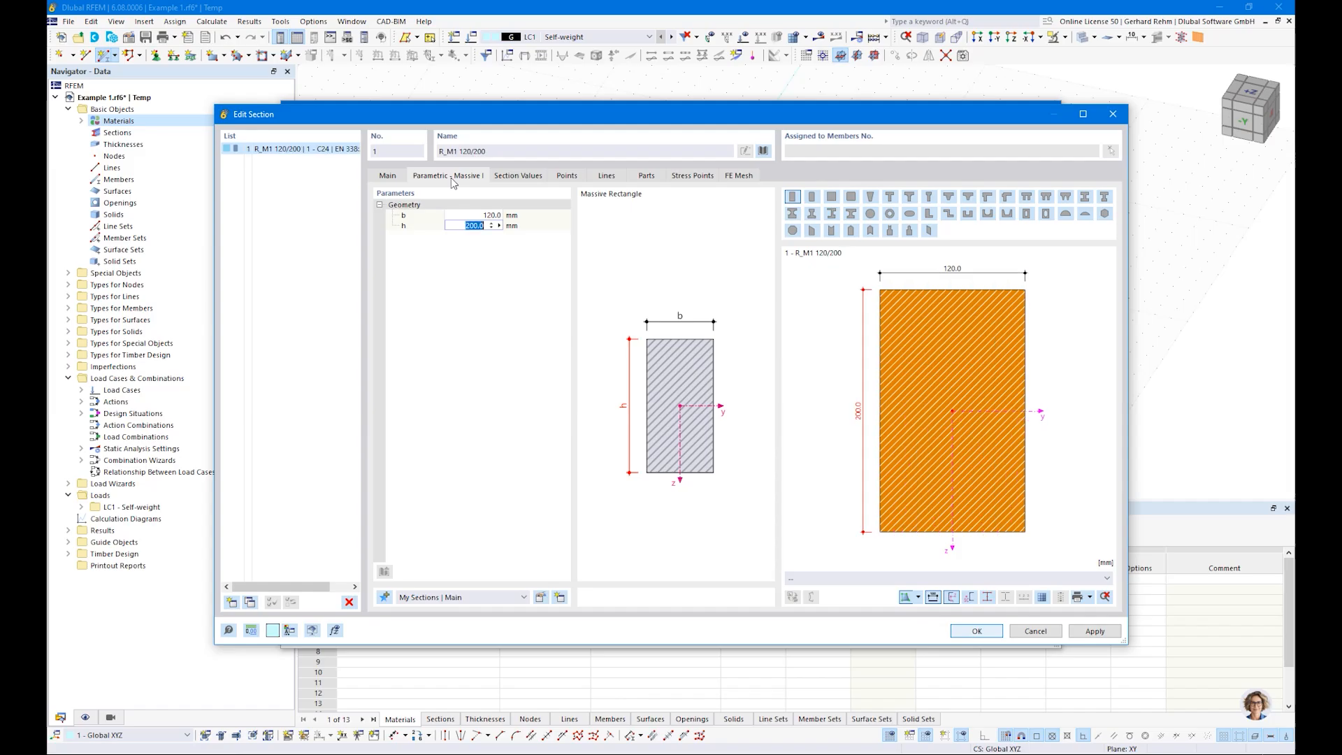
{"action": "left_click", "coordinate": [518, 177]}
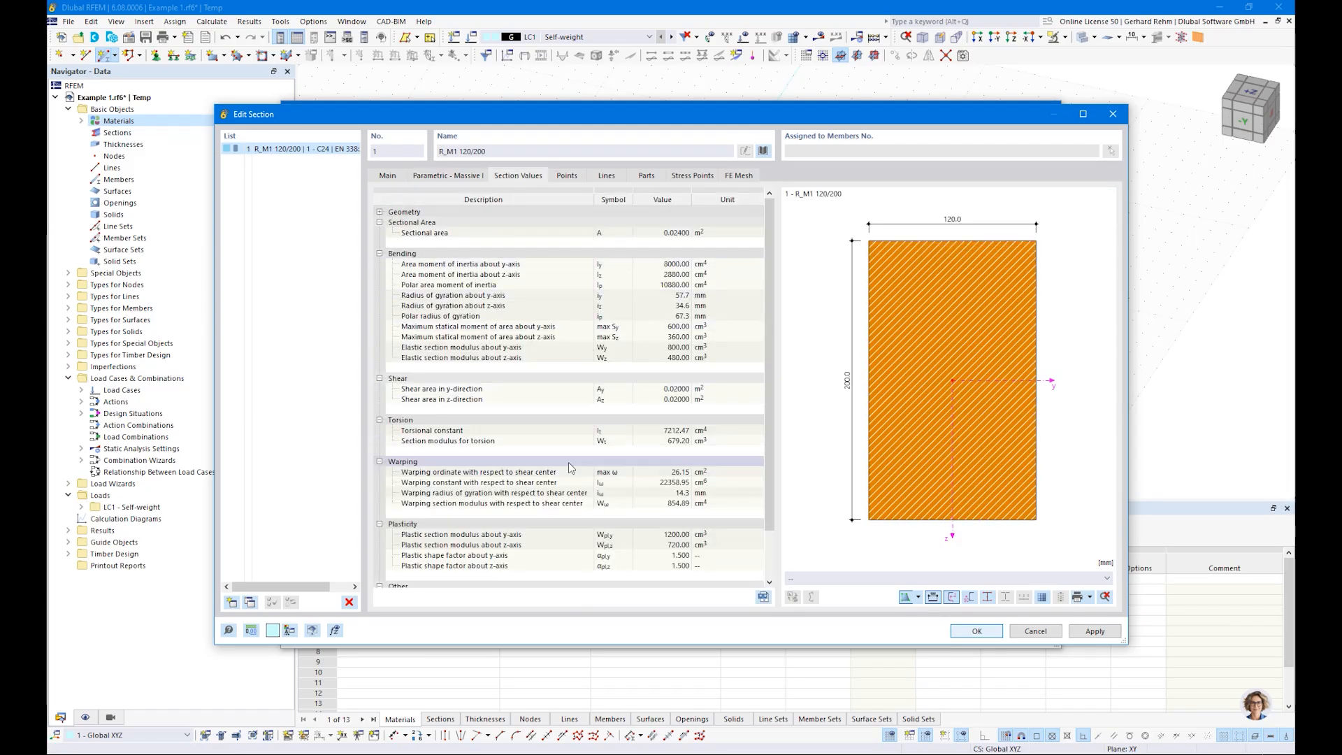
{"action": "left_click", "coordinate": [989, 633]}
{"action": "left_click", "coordinate": [969, 635]}
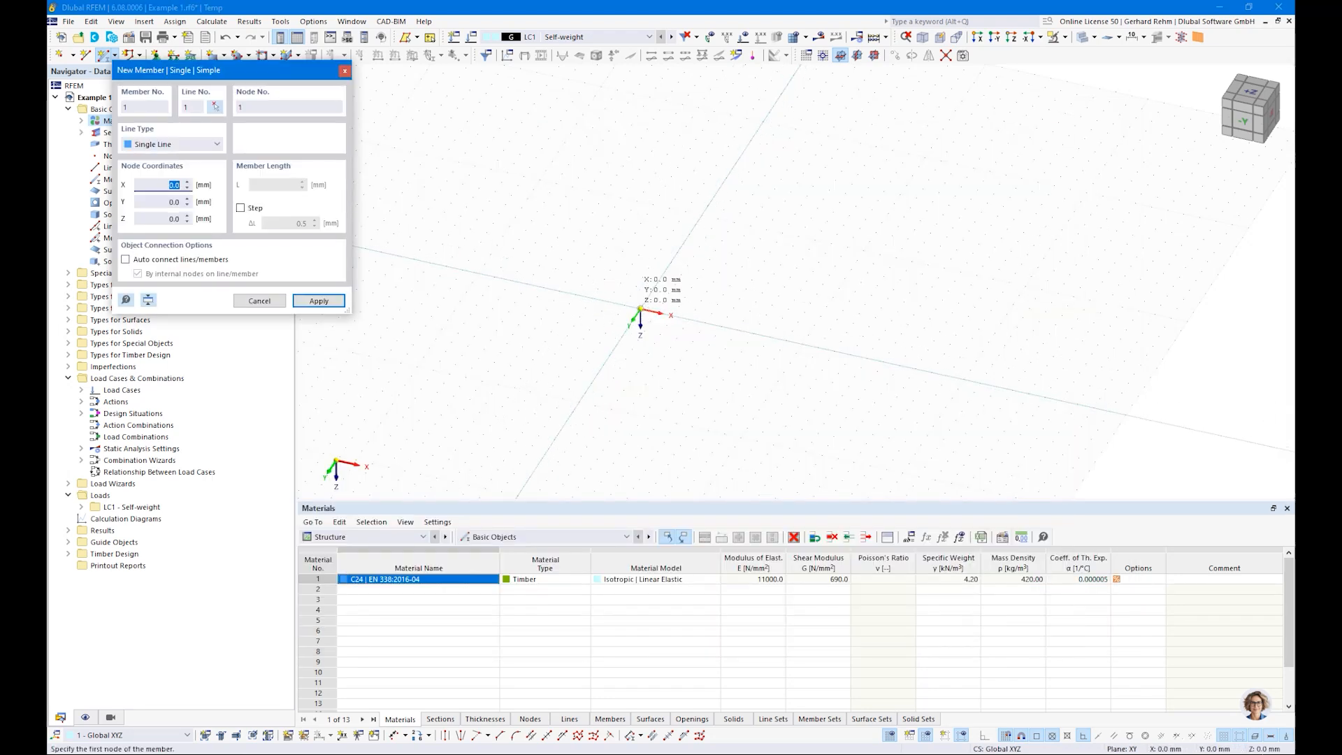
Step: Draw two consecutive members along the X axis from the origin, the first 3000 mm and the second 4500 mm long
{"action": "left_click", "coordinate": [641, 308]}
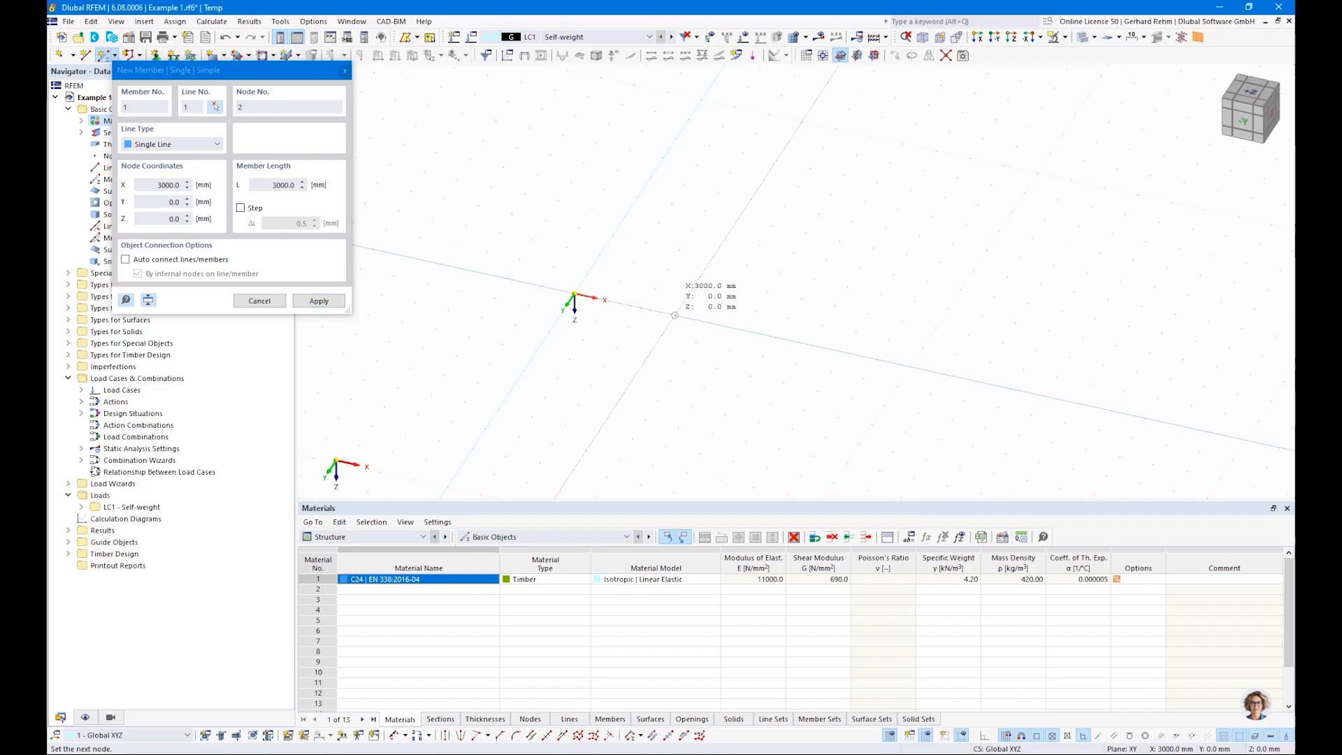
{"action": "left_click", "coordinate": [675, 316]}
{"action": "left_click", "coordinate": [675, 314]}
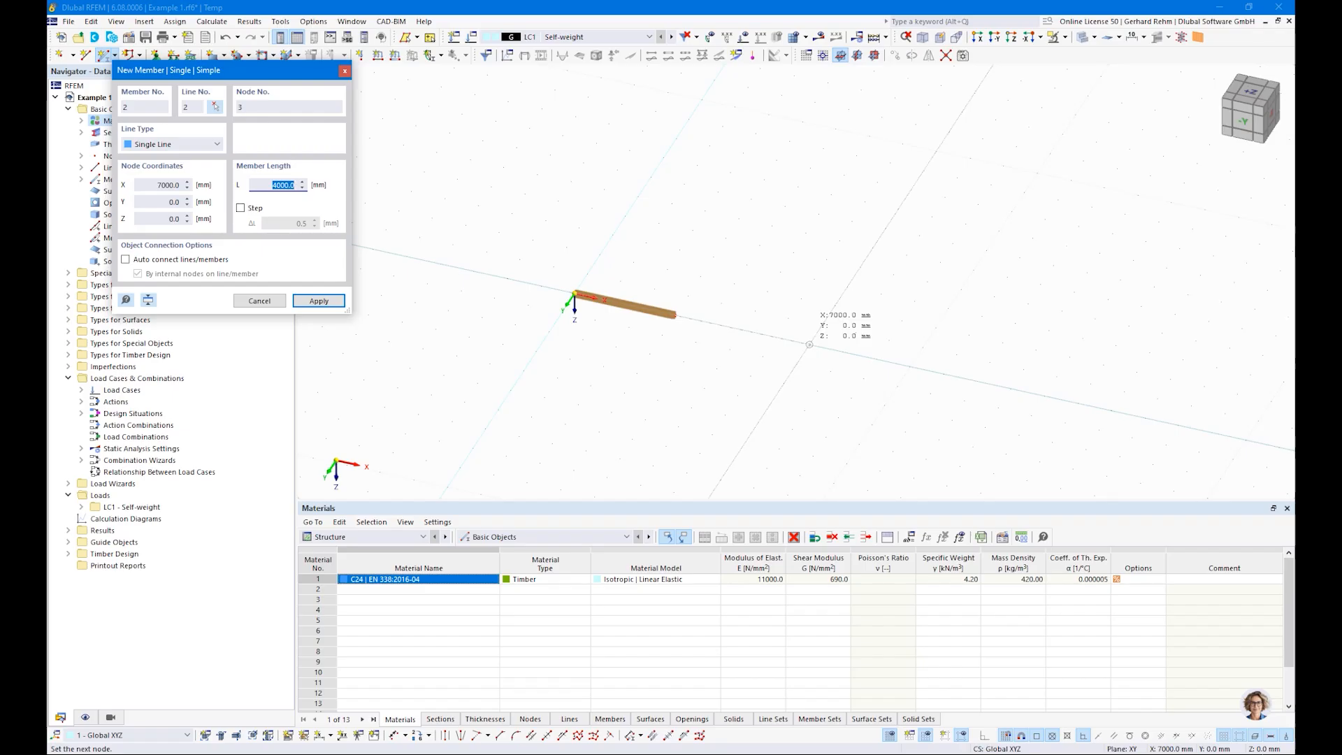
{"action": "type", "text": "4500"}
{"action": "key", "text": "Return"}
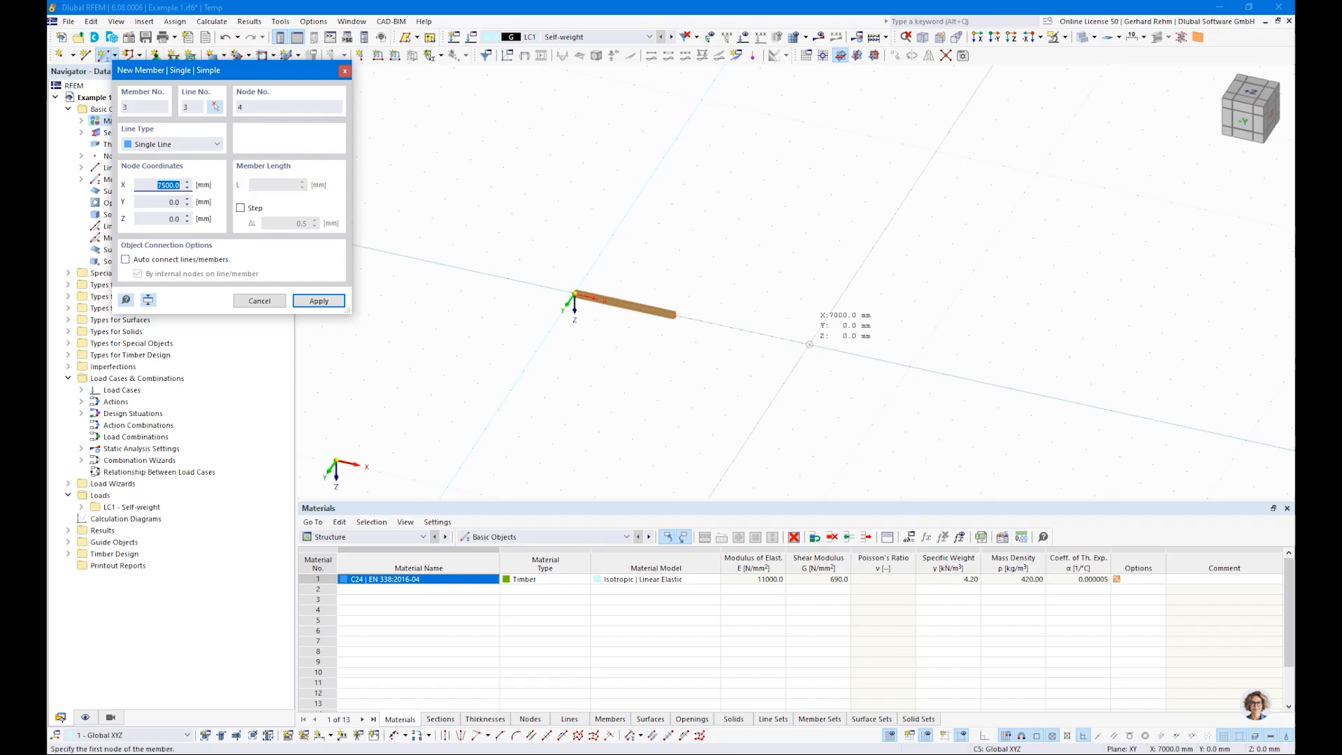
Step: Finish drawing members and set the unit for model lengths to metres
{"action": "key", "text": "Escape"}
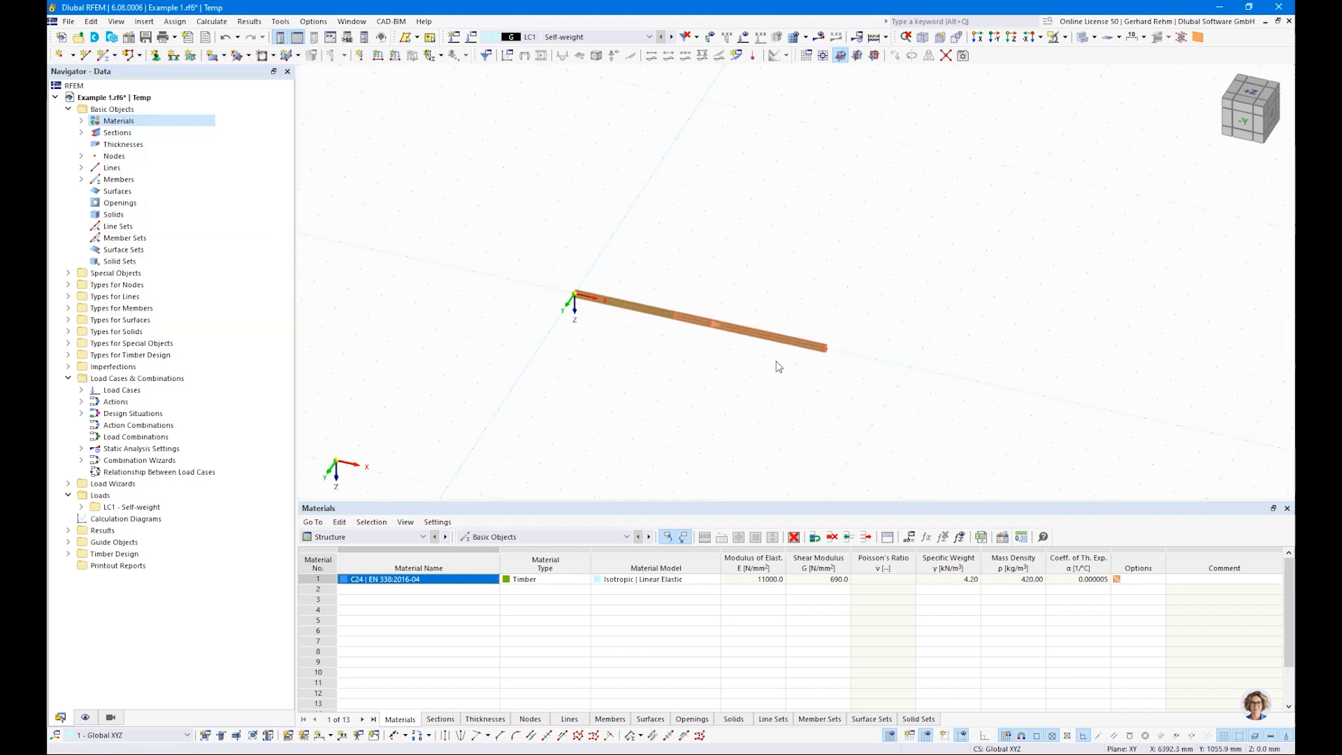
{"action": "left_click", "coordinate": [313, 21]}
{"action": "left_click", "coordinate": [318, 56]}
{"action": "left_click", "coordinate": [772, 219]}
{"action": "left_click", "coordinate": [791, 223]}
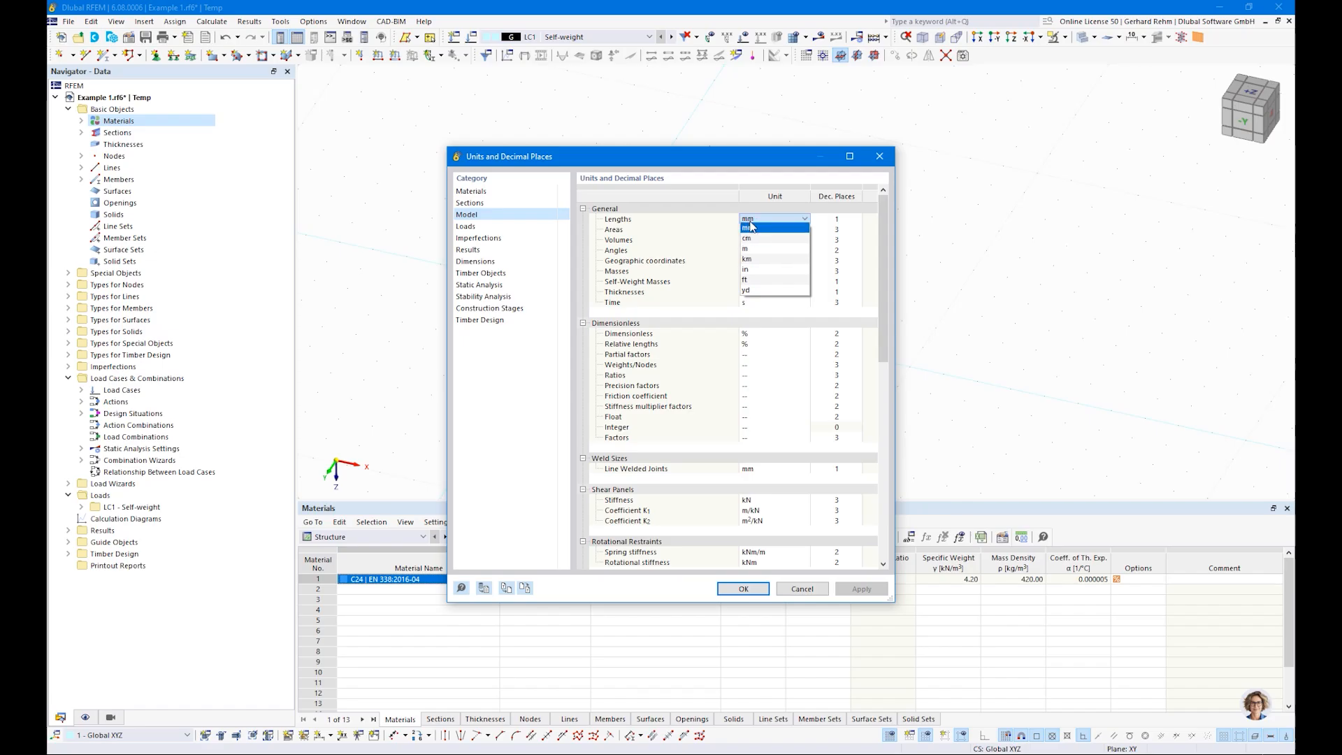
{"action": "left_click", "coordinate": [748, 248]}
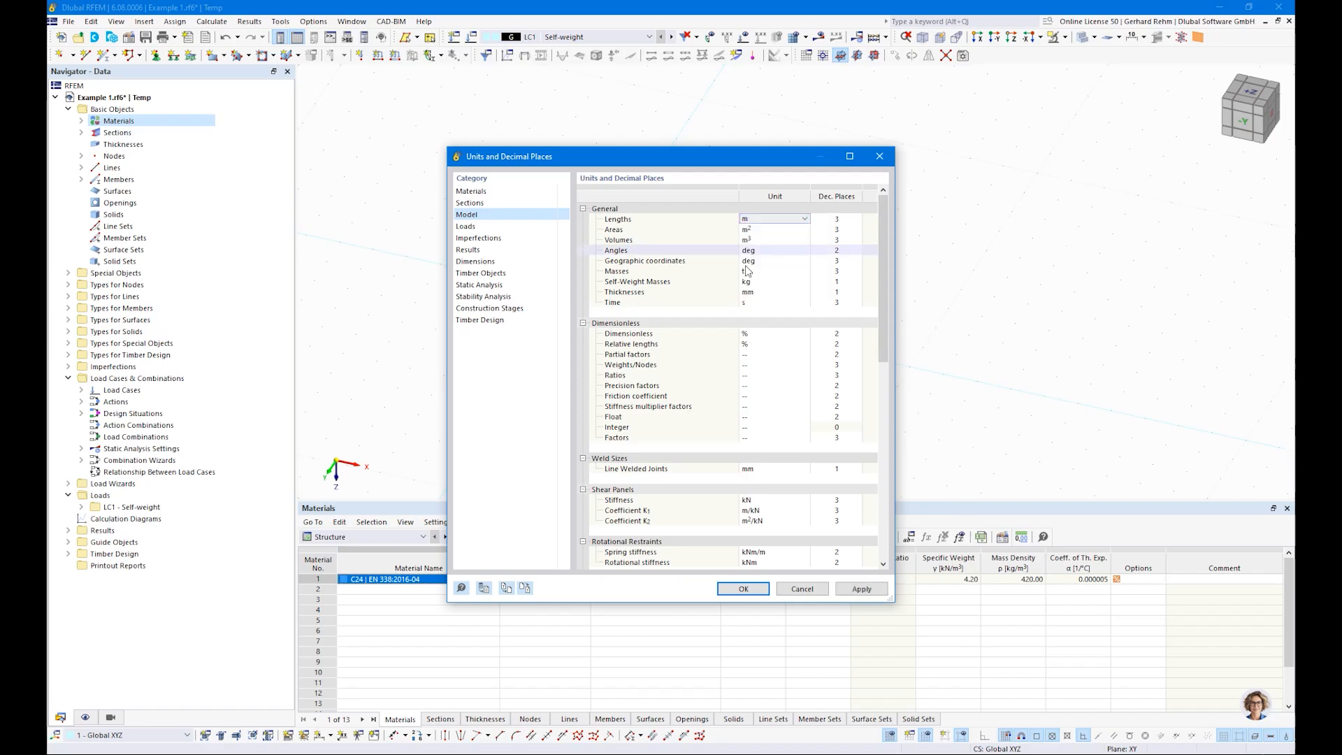
{"action": "left_click", "coordinate": [742, 591]}
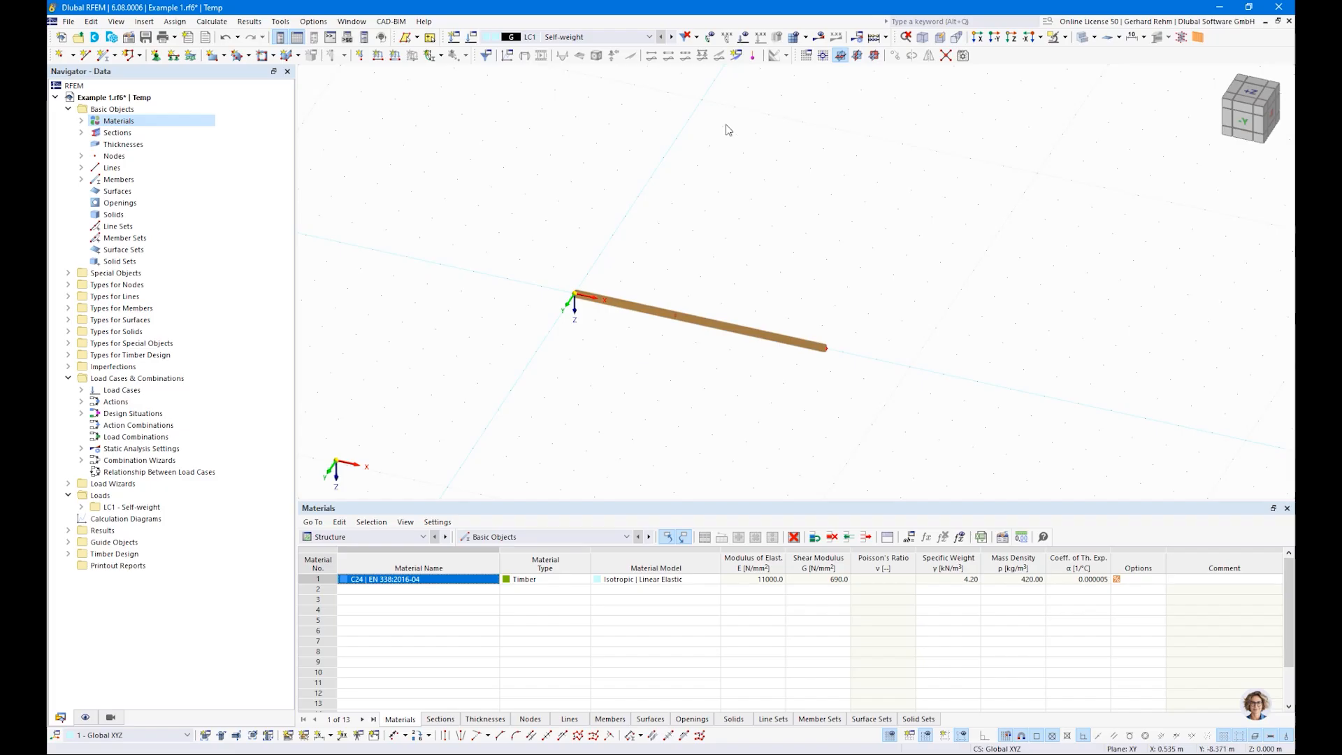
Step: View the beam in the -Y direction and compare its wireframe, solid and transparent display modes
{"action": "left_click", "coordinate": [1245, 120]}
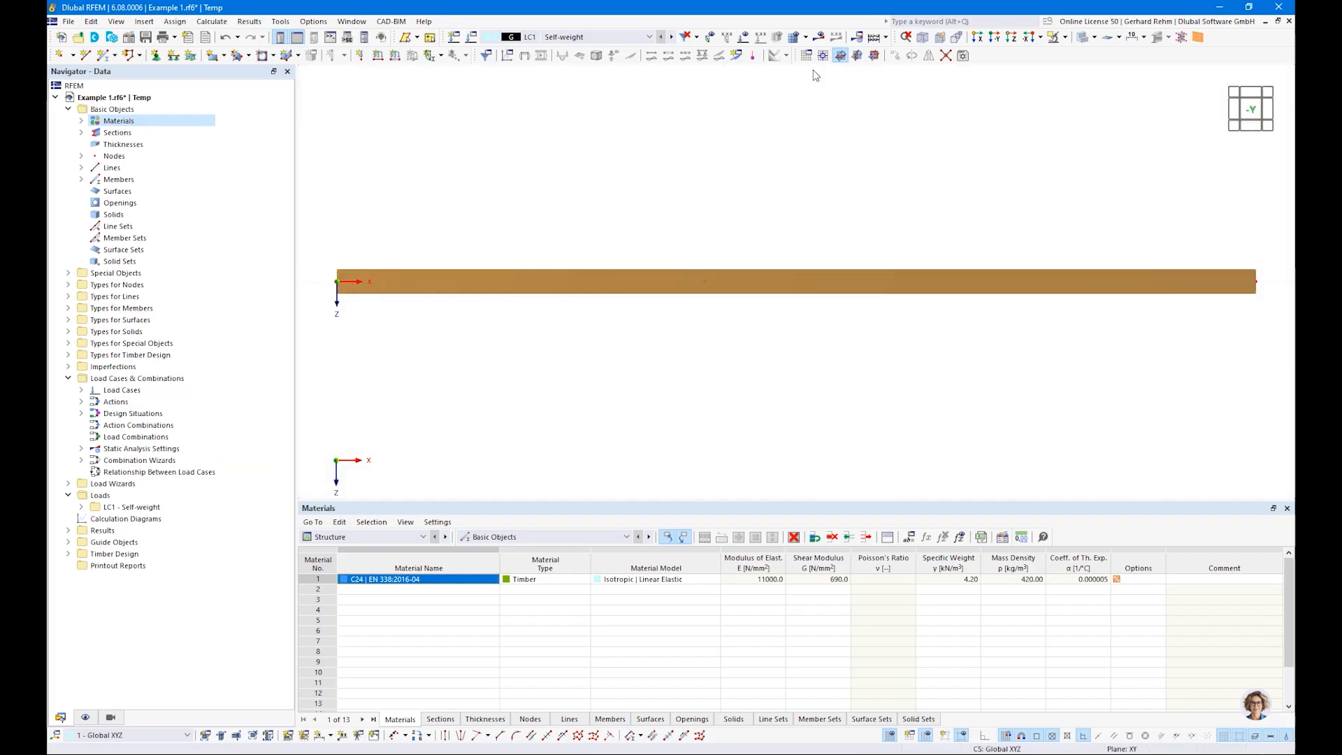
{"action": "scroll", "coordinate": [794, 284], "scroll_direction": "down", "scroll_amount": 2}
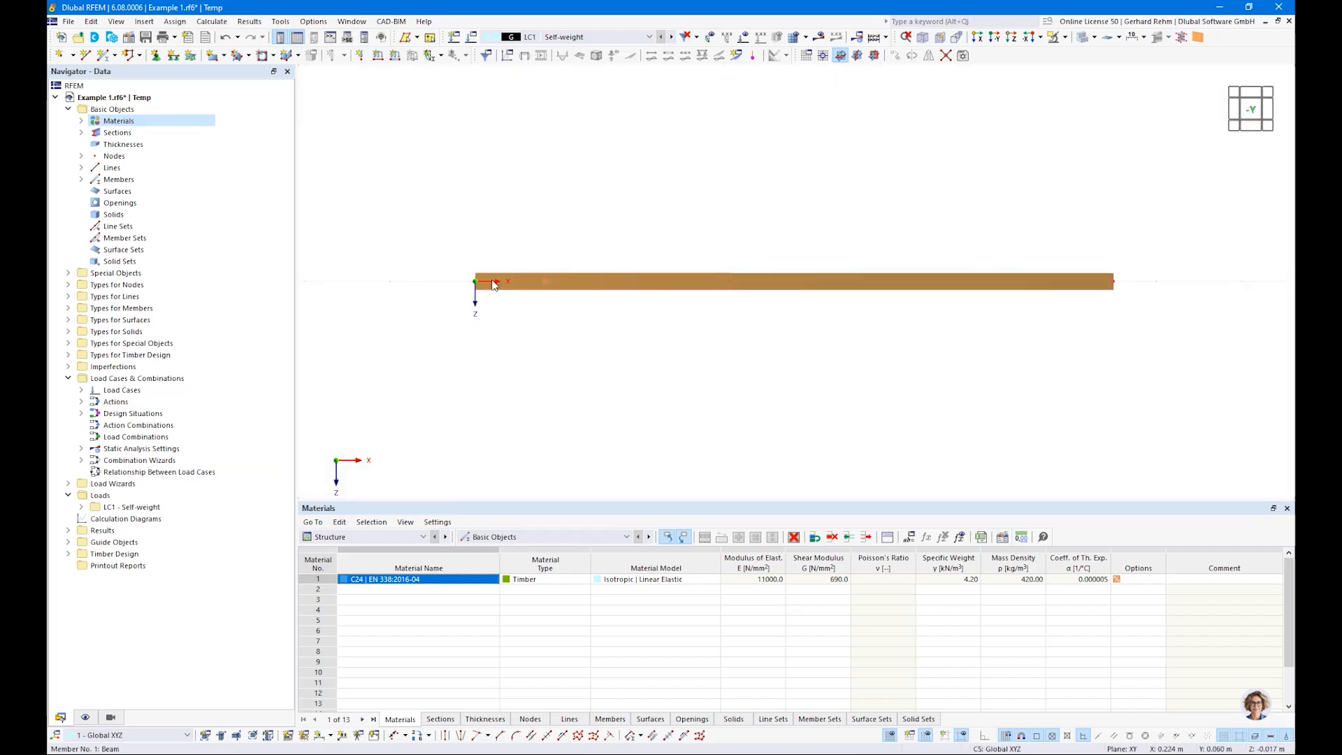
{"action": "left_click", "coordinate": [1094, 37]}
{"action": "left_click", "coordinate": [1117, 57]}
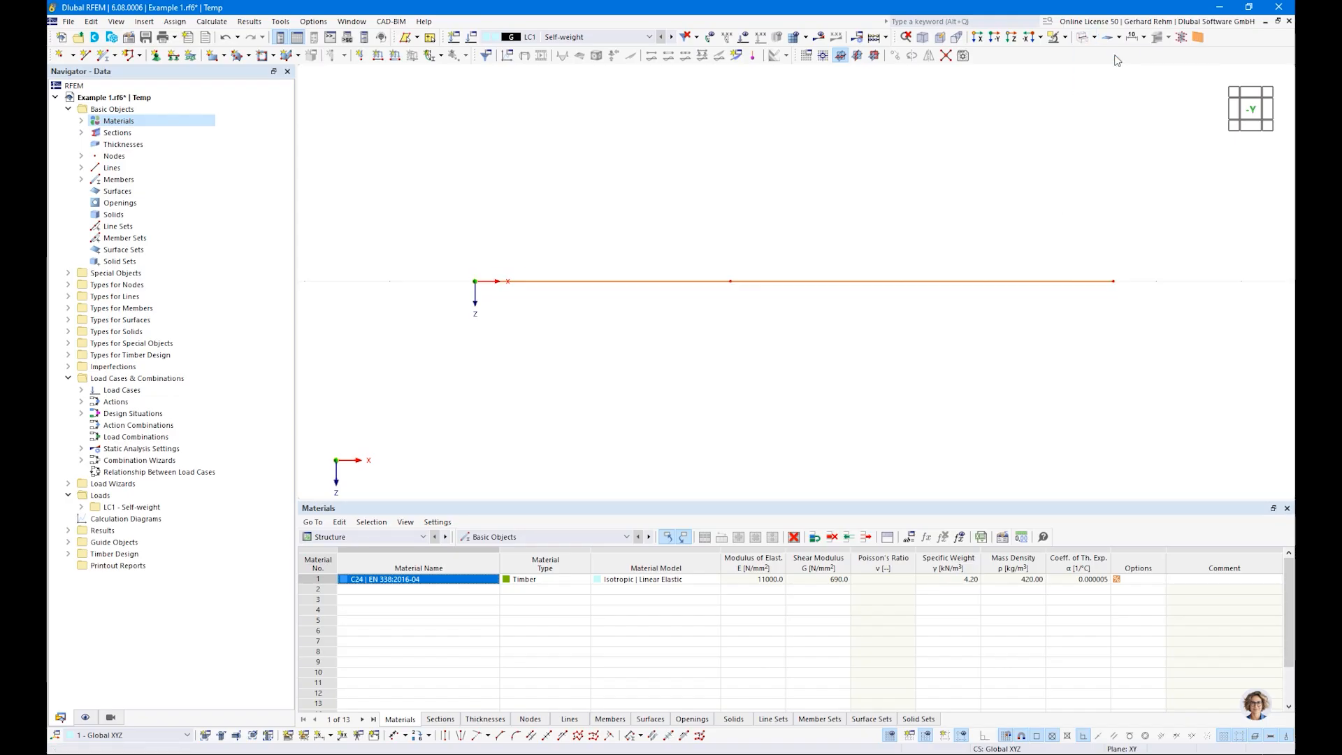
{"action": "middle_click_drag", "start_coordinate": [860, 212], "coordinate": [825, 309], "text": "ctrl"}
{"action": "key", "text": "ctrl+2"}
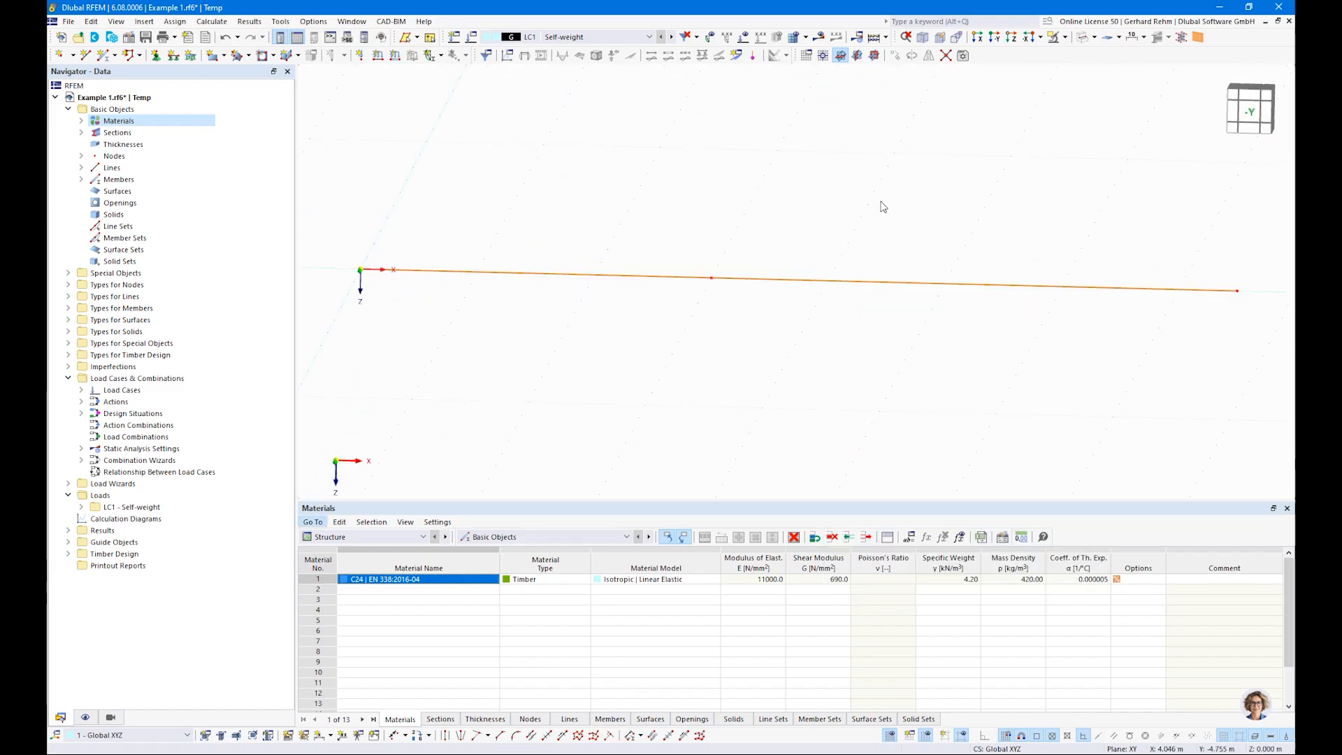
{"action": "left_click", "coordinate": [1083, 39]}
{"action": "scroll", "coordinate": [511, 350], "scroll_direction": "down", "scroll_amount": 2}
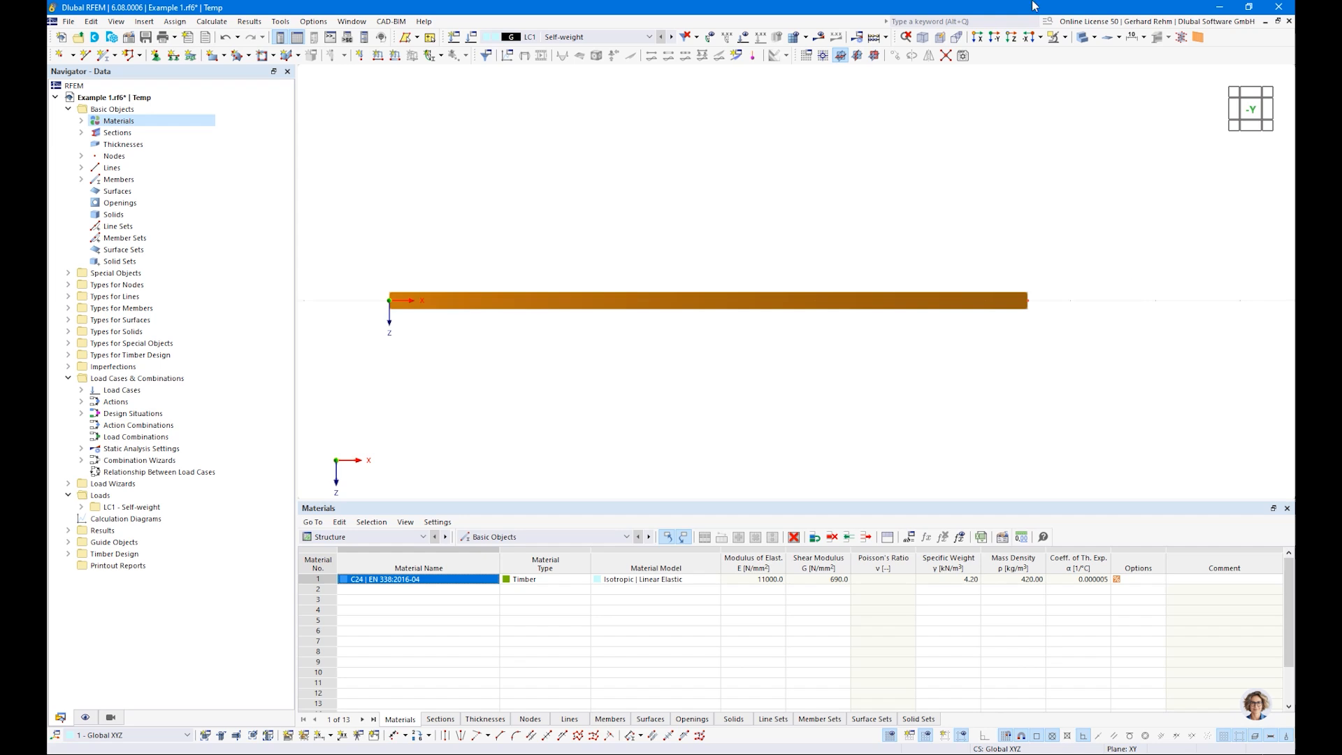
{"action": "left_click", "coordinate": [1083, 38]}
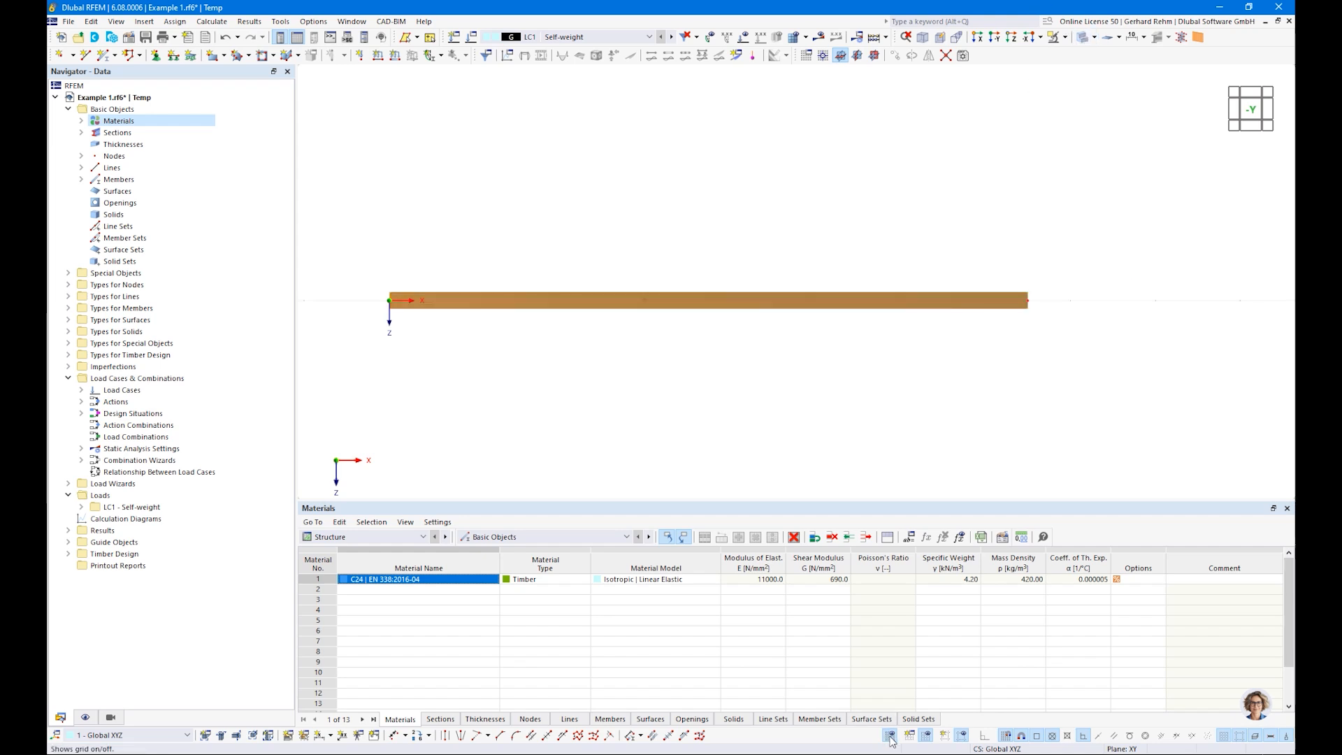
Step: Create a nodal support fixing uX, uY, uZ and φX with φY and φZ free, and assign it to the beam's start node
{"action": "scroll", "coordinate": [461, 419], "scroll_direction": "down", "scroll_amount": 2}
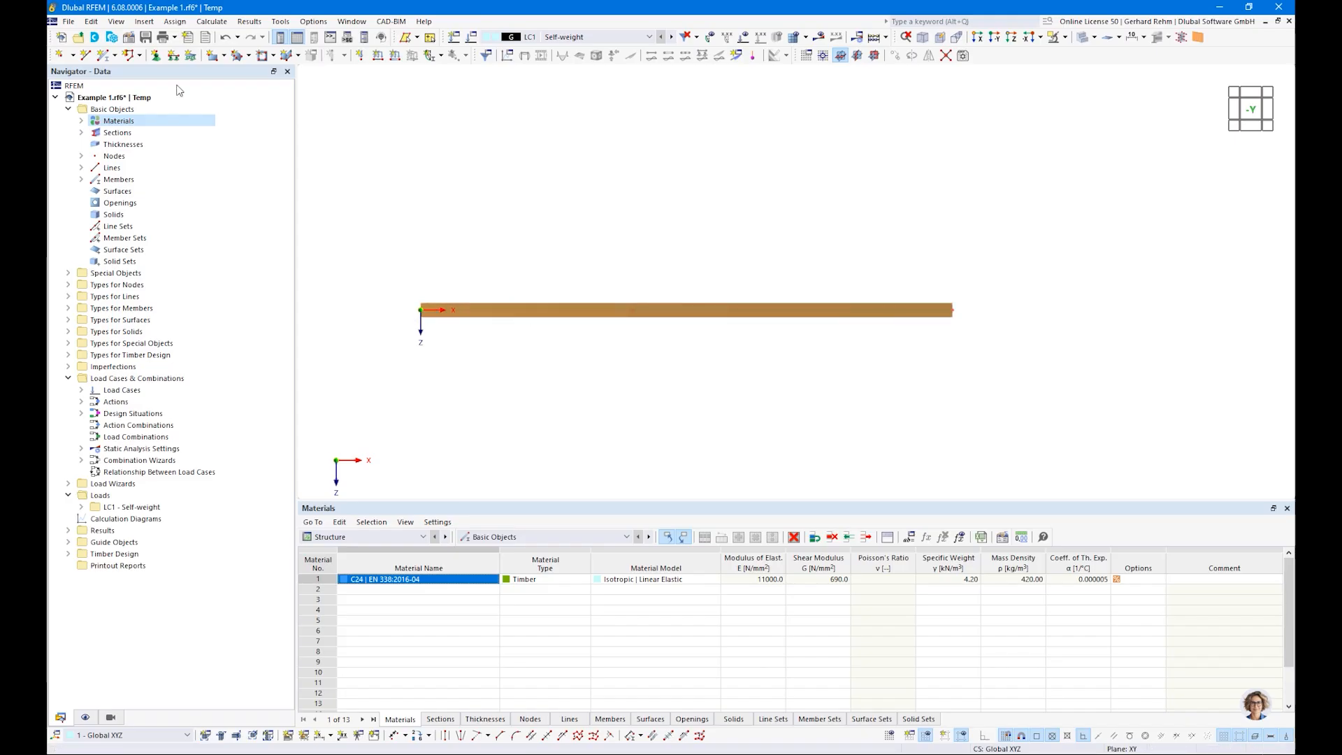
{"action": "left_click", "coordinate": [156, 55]}
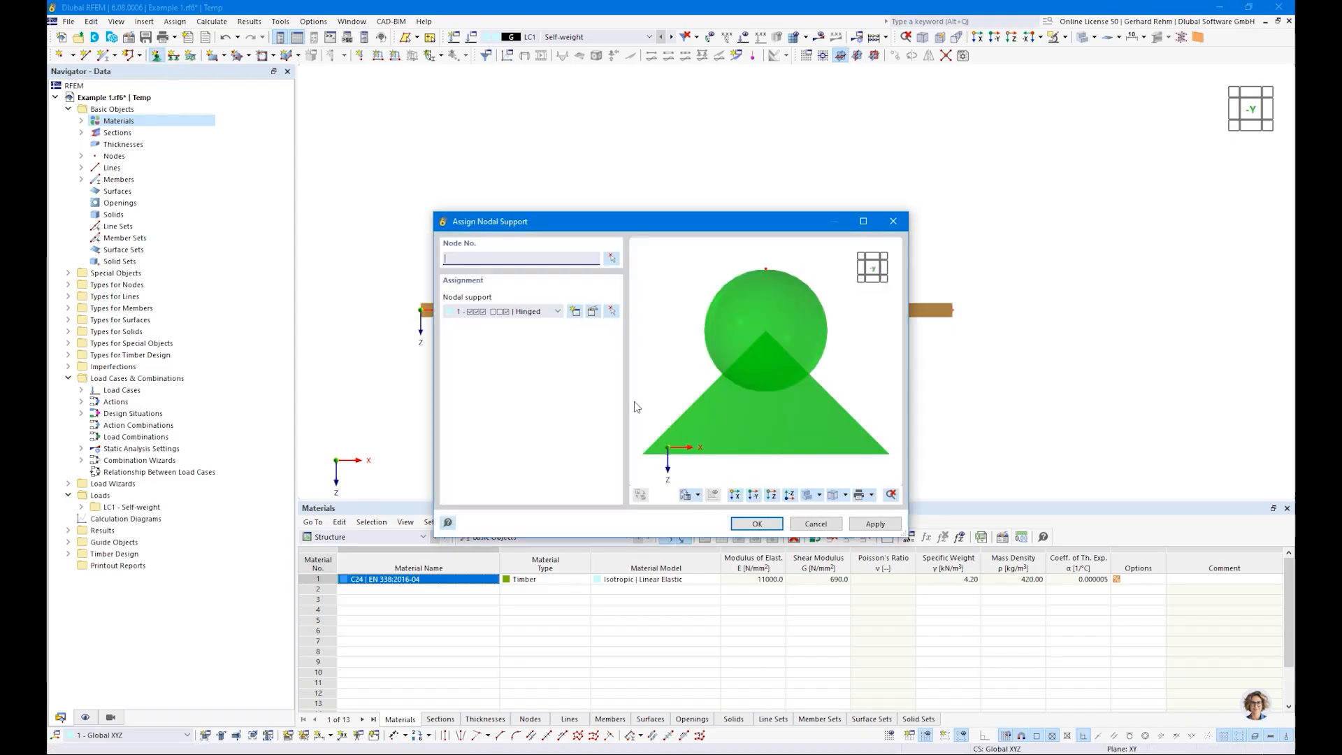
{"action": "left_click", "coordinate": [573, 312]}
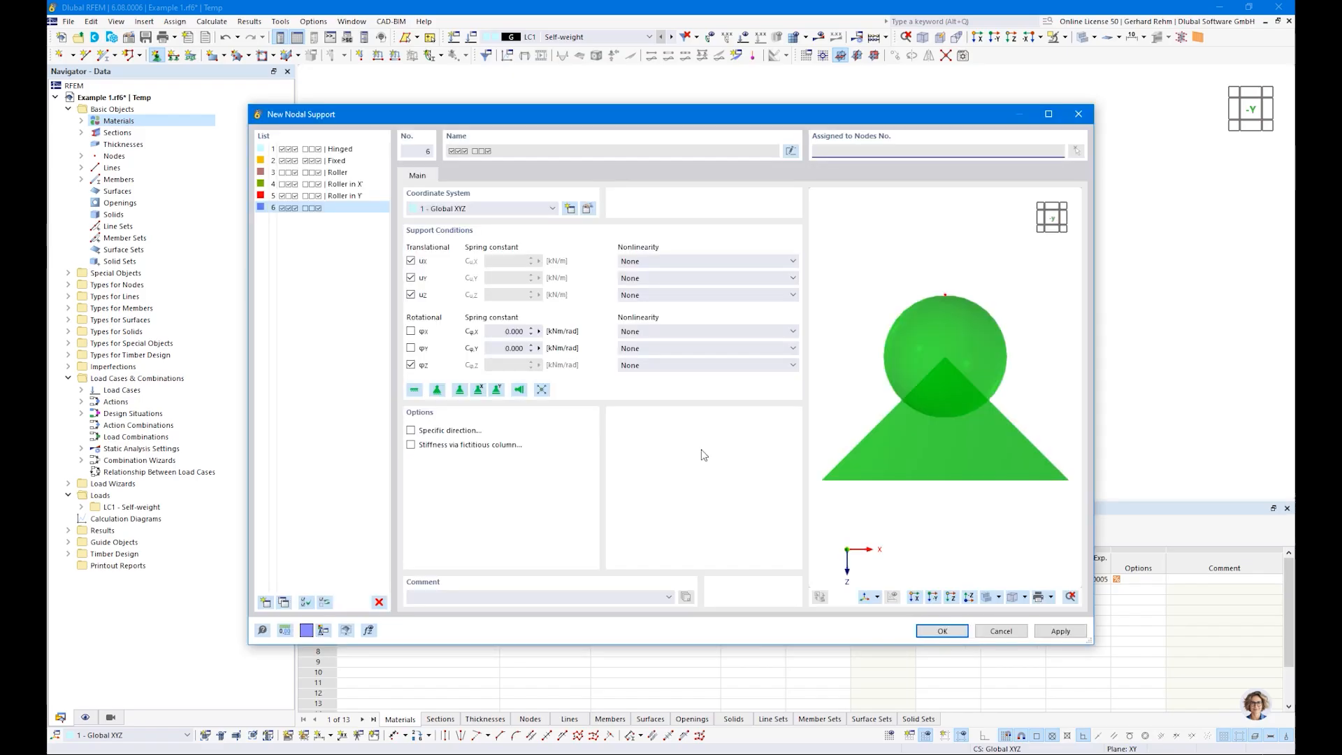
{"action": "left_click", "coordinate": [411, 365]}
{"action": "left_click", "coordinate": [411, 330]}
{"action": "left_click", "coordinate": [943, 630]}
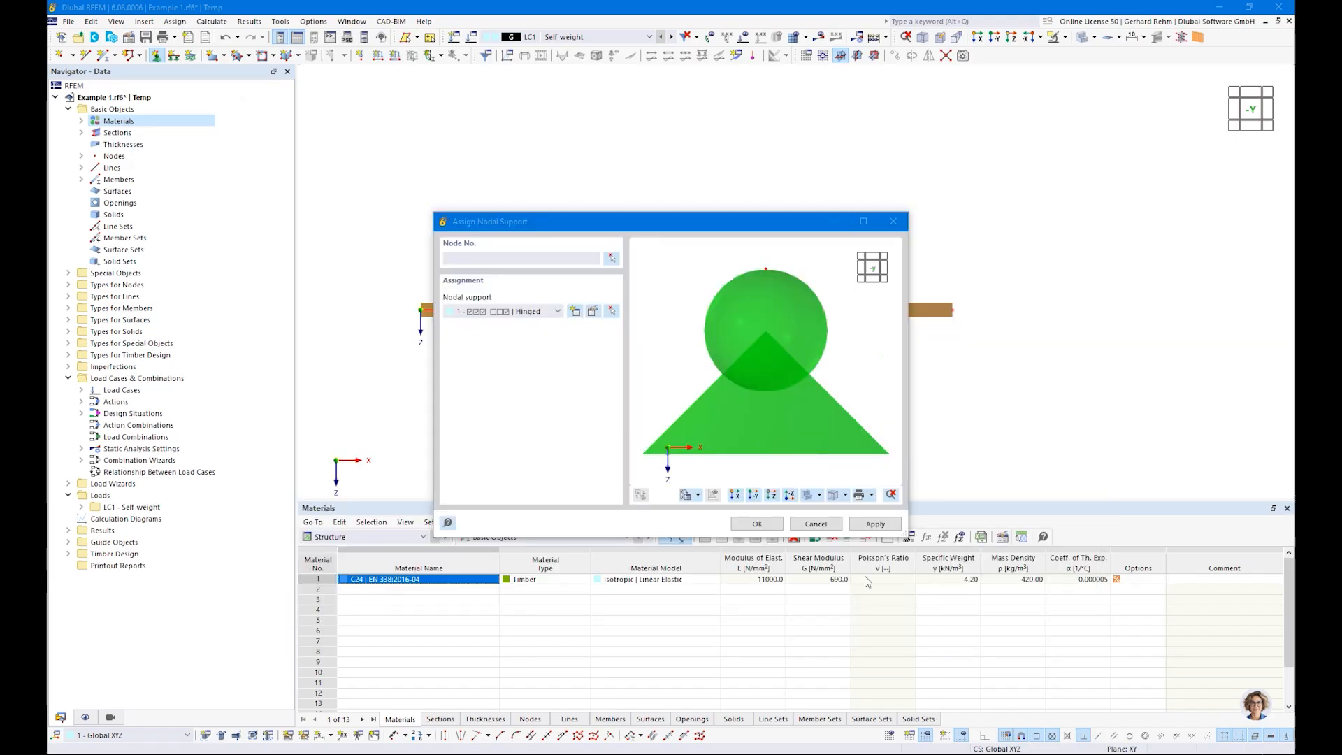
{"action": "left_click", "coordinate": [757, 526]}
{"action": "left_click_drag", "start_coordinate": [395, 295], "coordinate": [483, 367]}
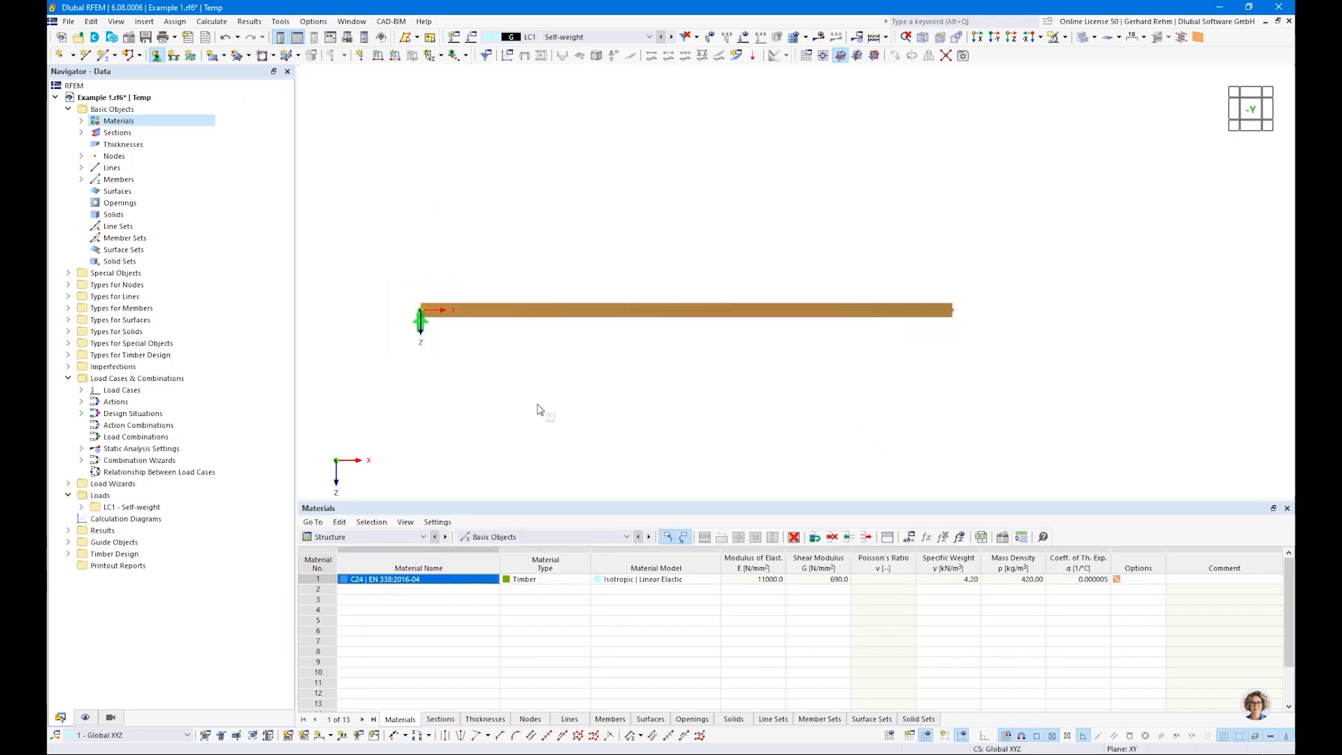
Step: Create a second nodal support fixing only uY, uZ and φX, and assign it to the beam's middle and end nodes
{"action": "left_click", "coordinate": [155, 55]}
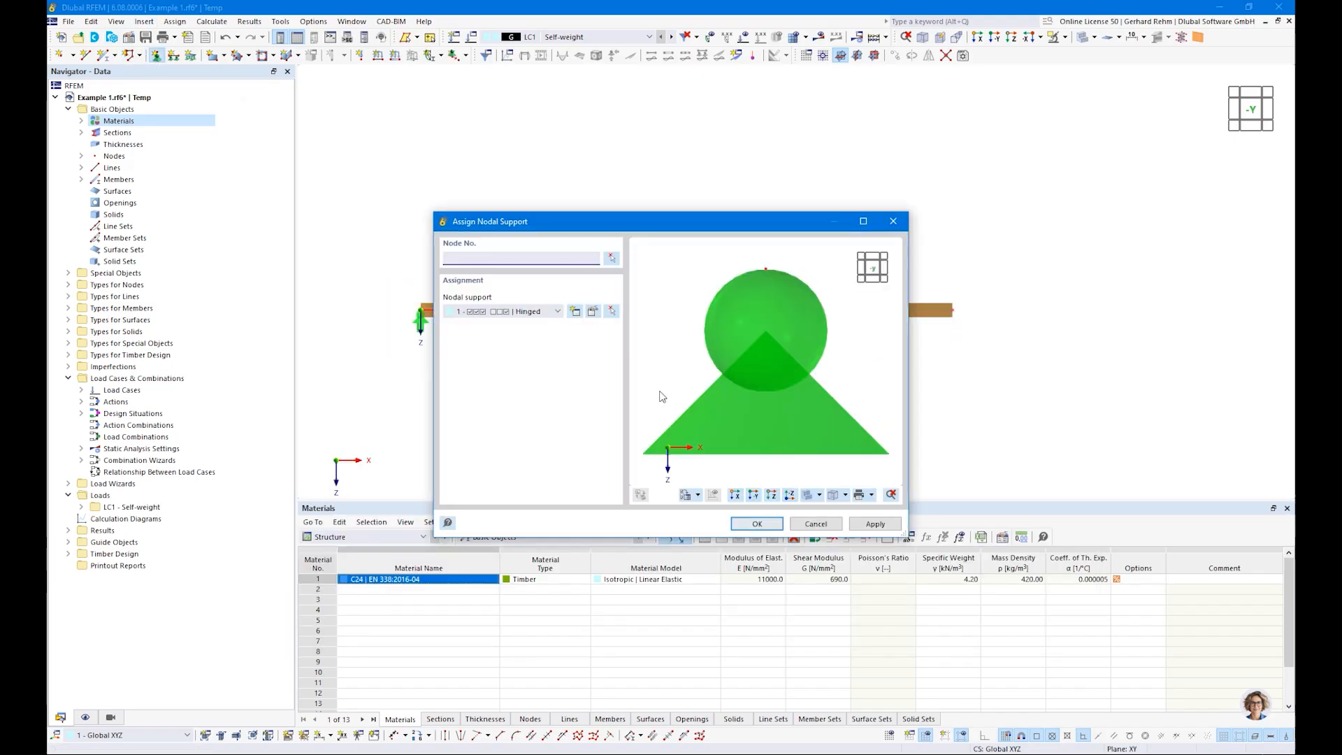
{"action": "left_click", "coordinate": [576, 312]}
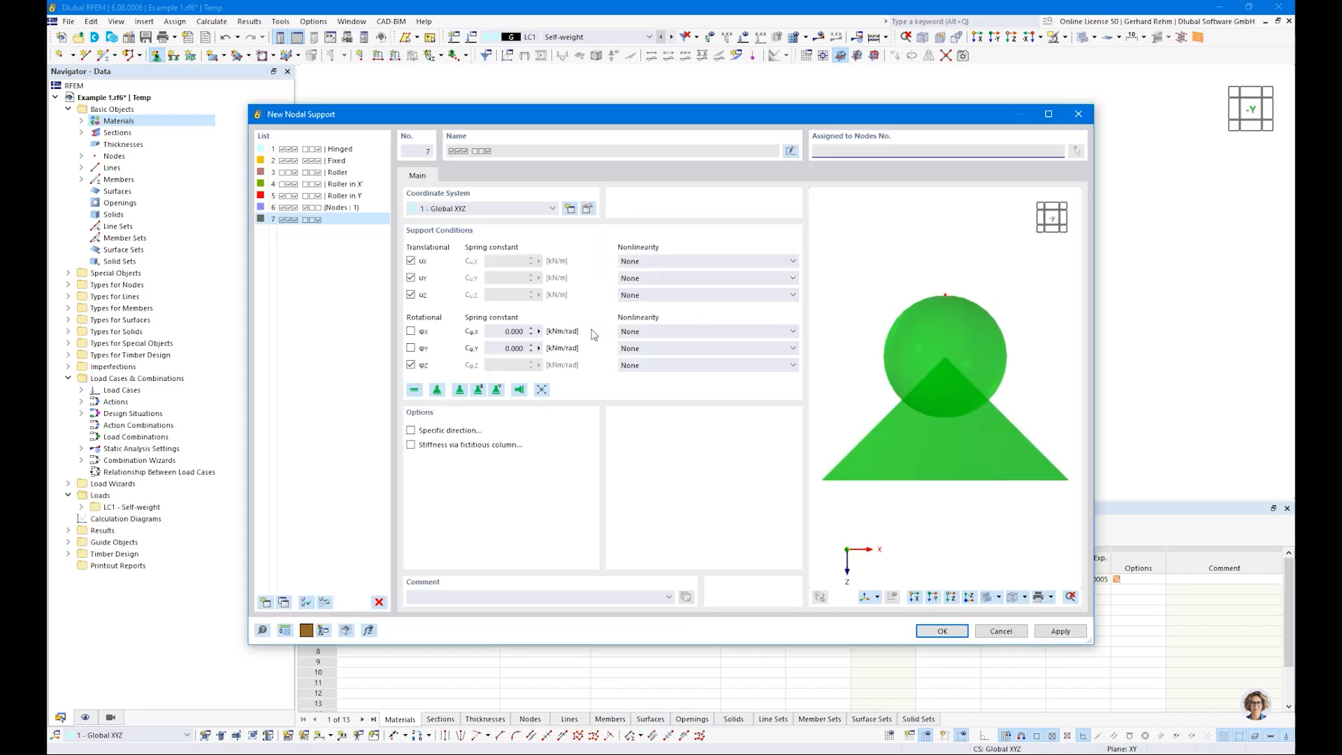
{"action": "left_click", "coordinate": [410, 262]}
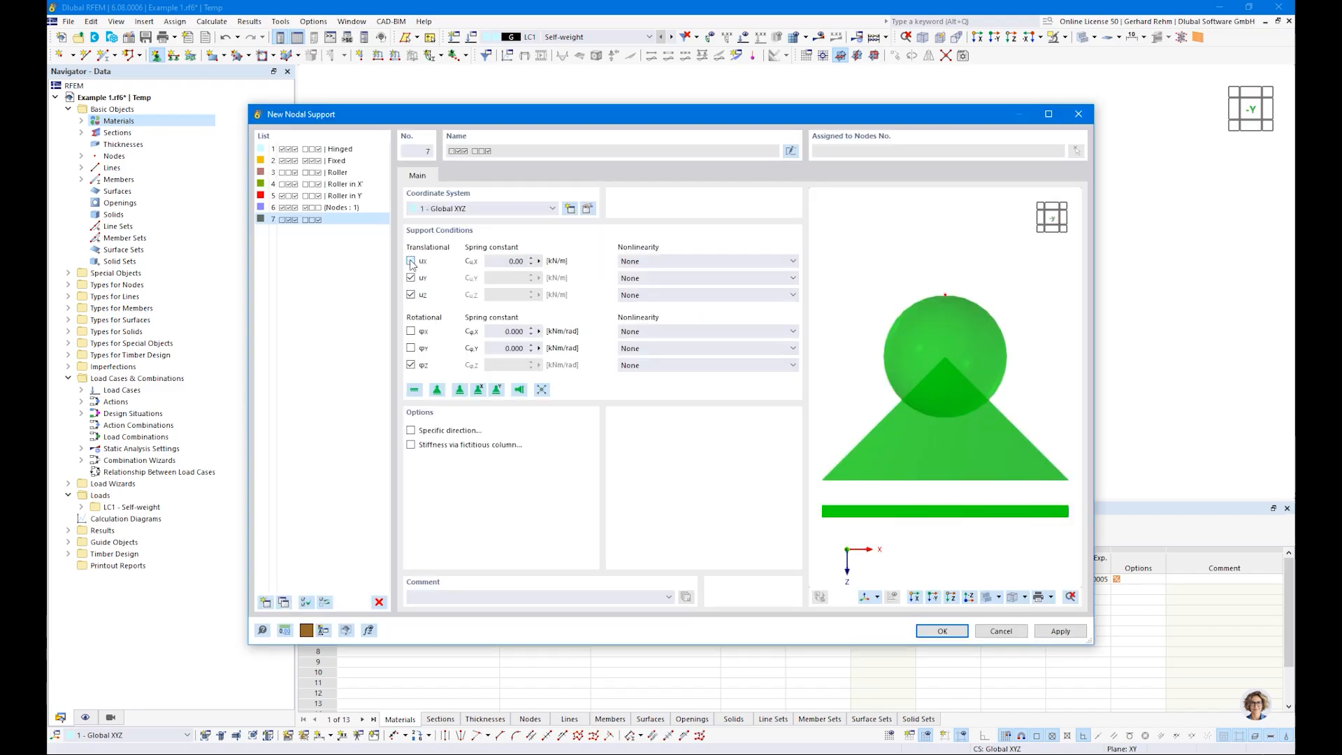
{"action": "left_click", "coordinate": [410, 365]}
{"action": "left_click", "coordinate": [410, 331]}
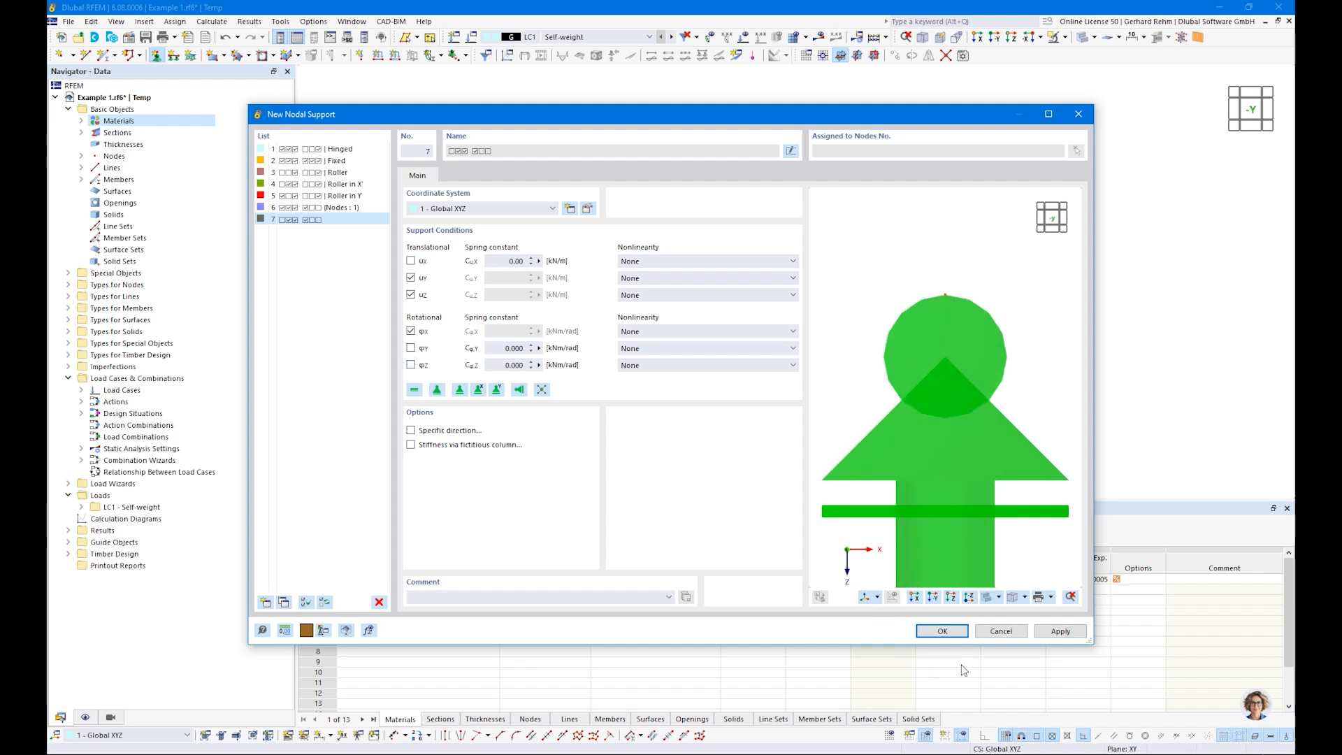
{"action": "left_click", "coordinate": [942, 631]}
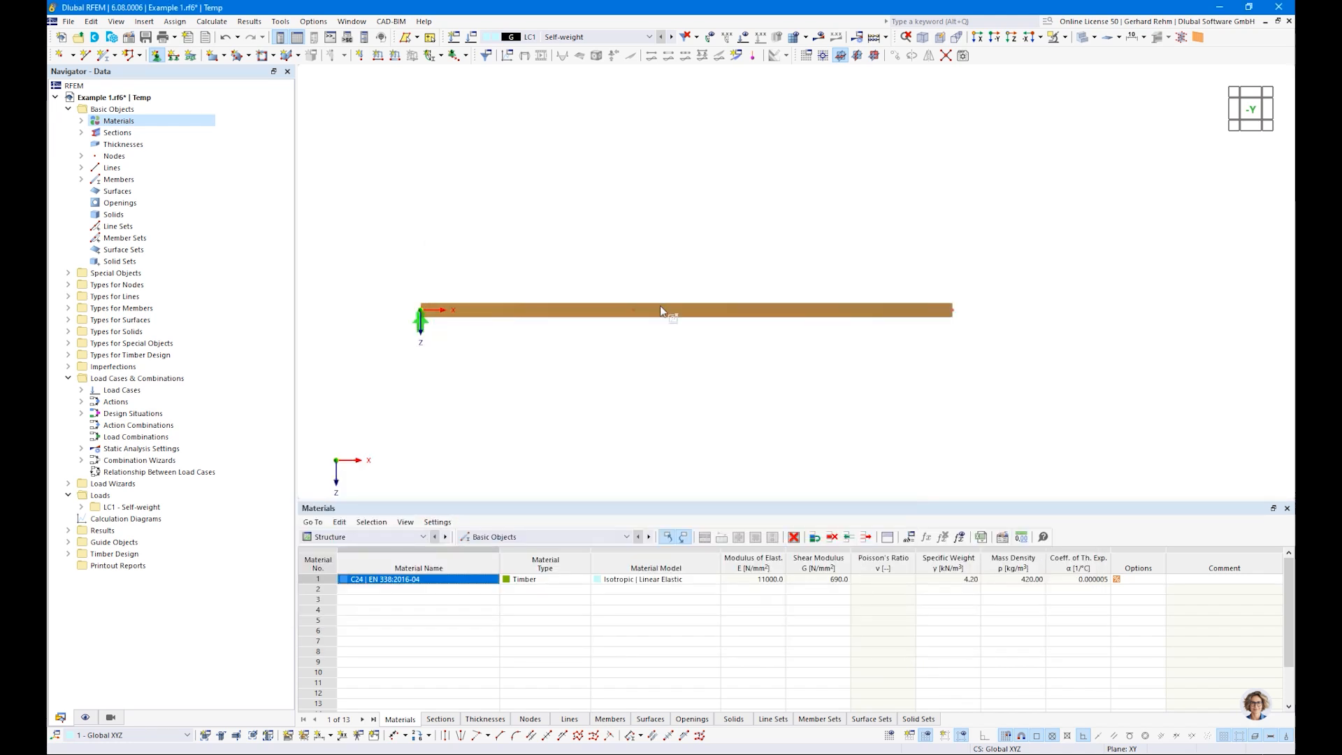
{"action": "left_click_drag", "start_coordinate": [610, 268], "coordinate": [1022, 350]}
{"action": "middle_click_drag", "start_coordinate": [1100, 337], "coordinate": [744, 421], "text": "ctrl"}
{"action": "key", "text": "Escape"}
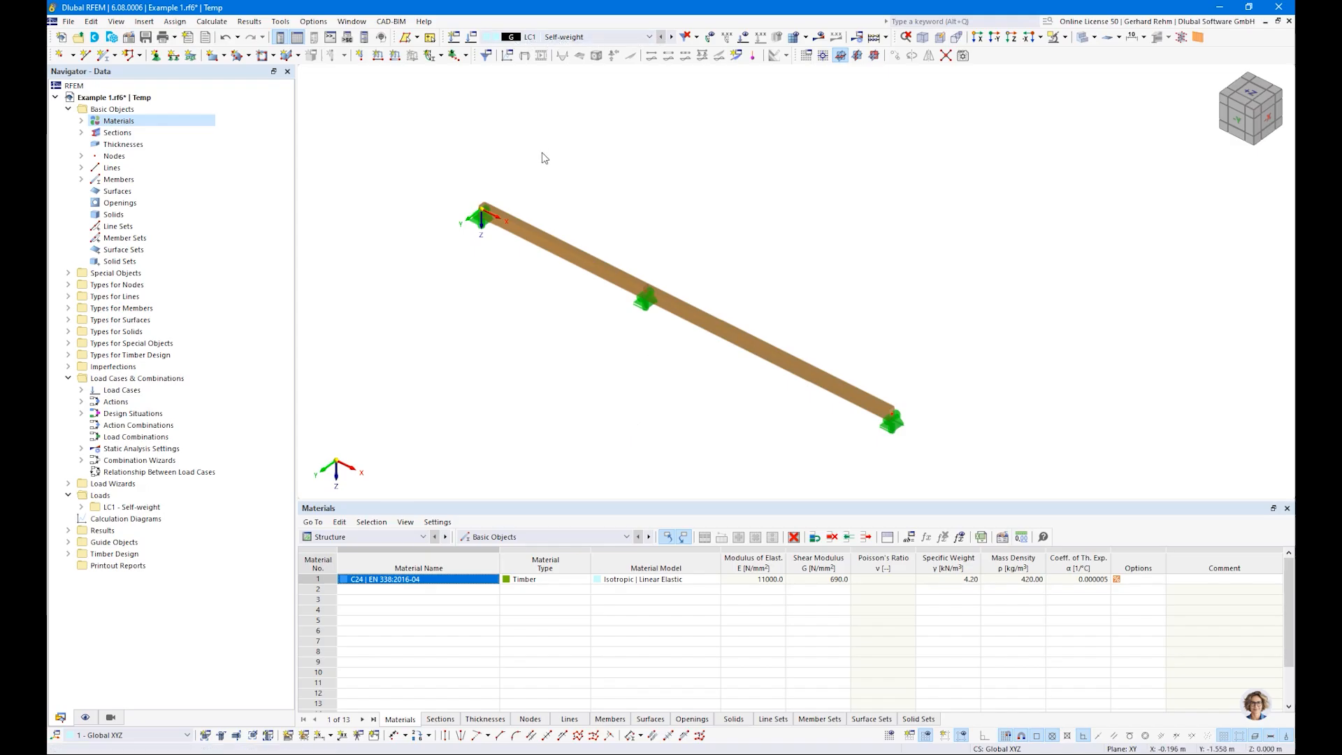
Step: Add a load case named "Imposed Load 1" with the action category Imposed loads - category A: domestic, residential areas
{"action": "key", "text": "alt+2"}
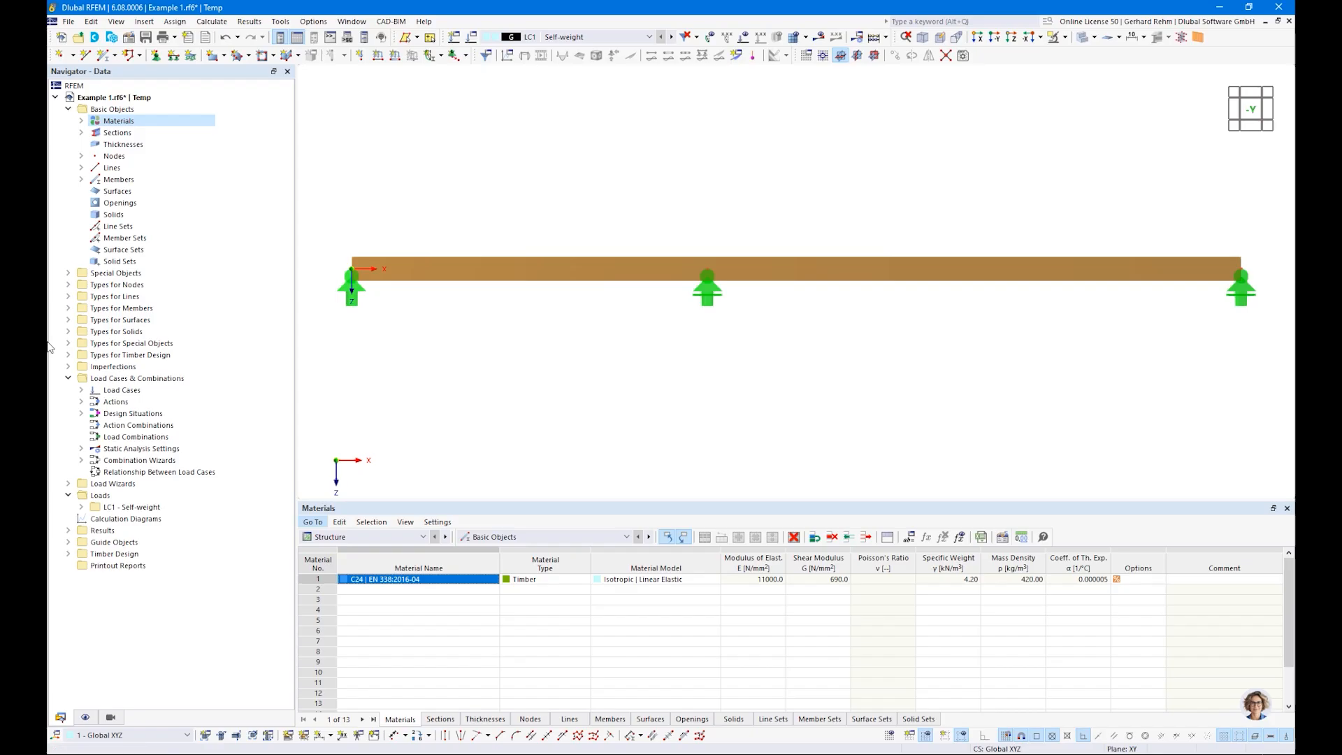
{"action": "double_click", "coordinate": [119, 390]}
{"action": "right_click", "coordinate": [117, 403]}
{"action": "left_click", "coordinate": [148, 414]}
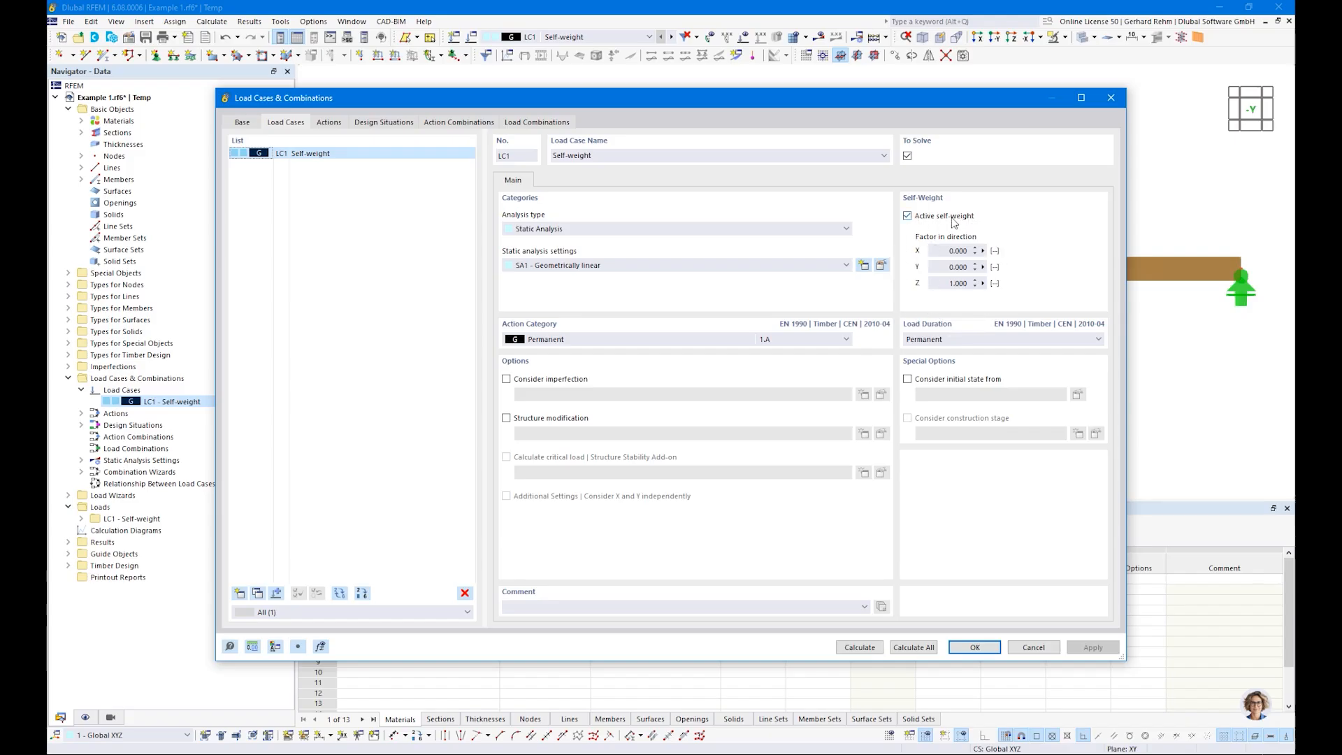
{"action": "double_click", "coordinate": [958, 282]}
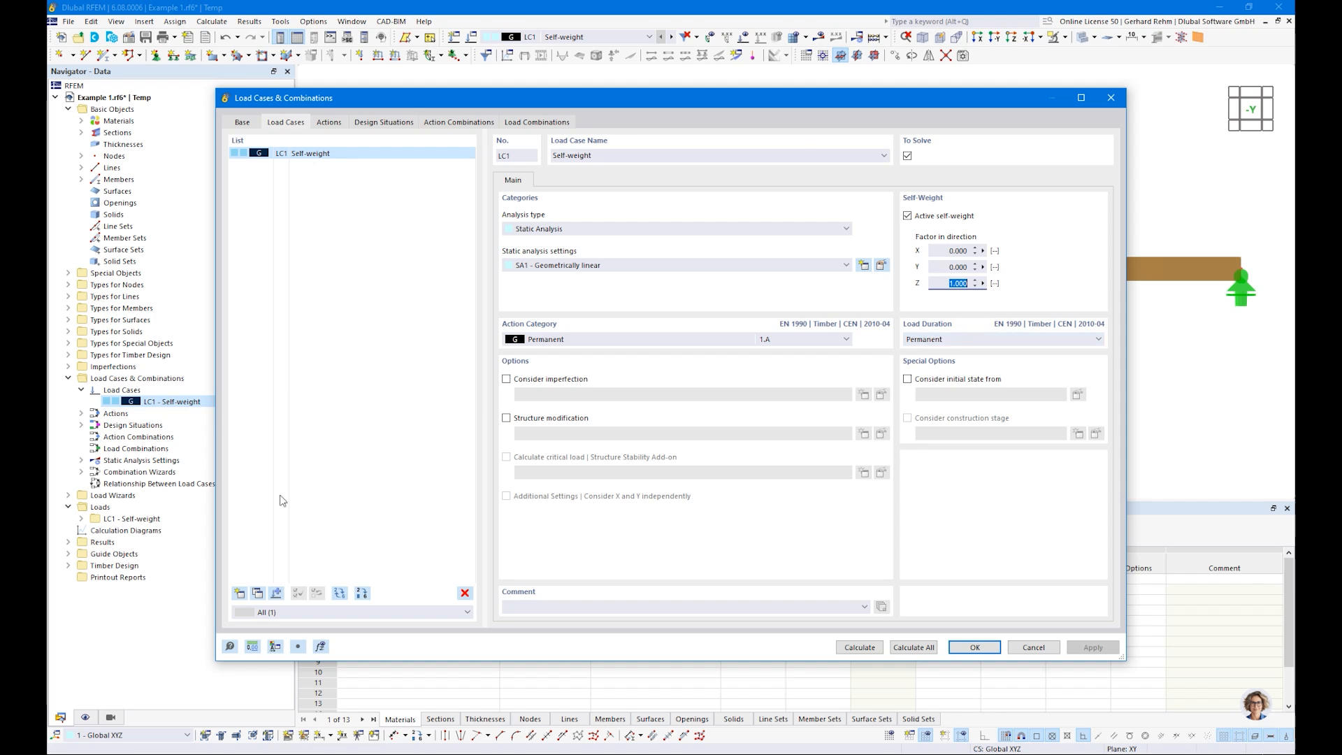
{"action": "left_click", "coordinate": [240, 593]}
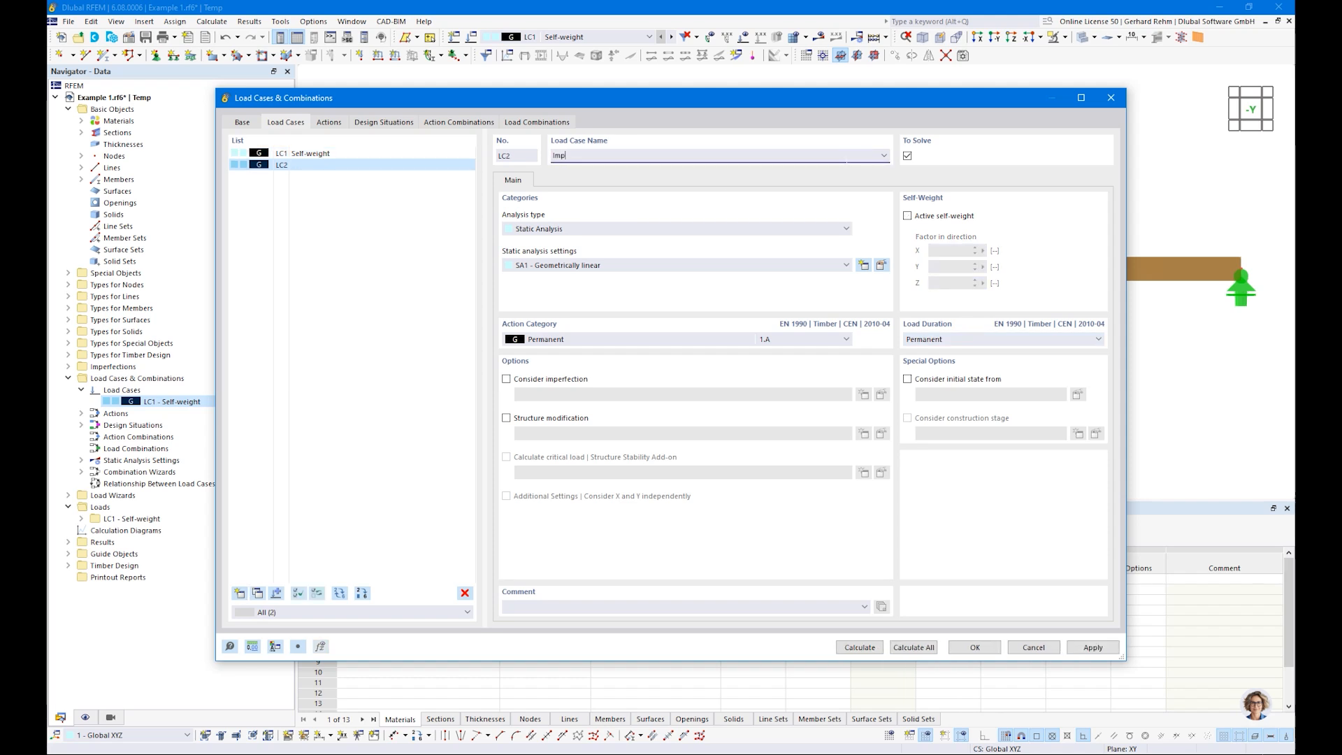
{"action": "type", "text": "Imposed Load 1"}
{"action": "left_click", "coordinate": [667, 340]}
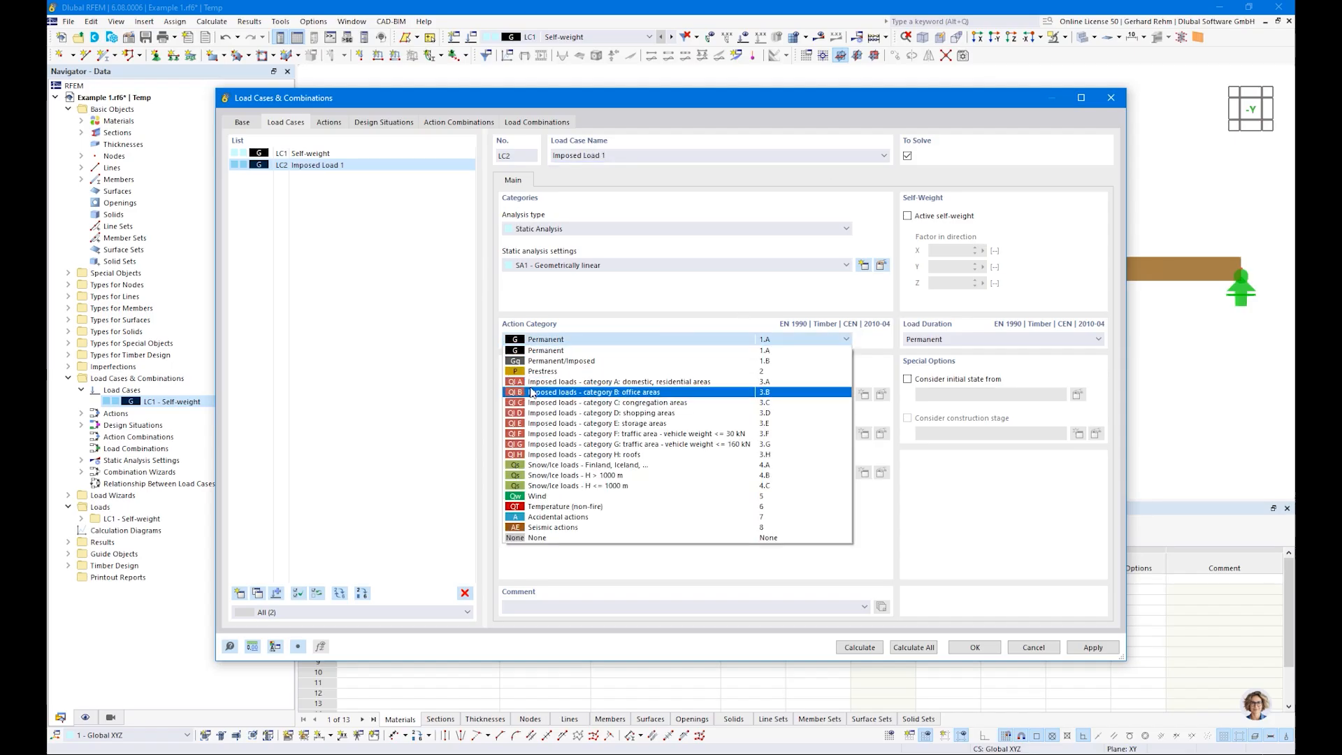
{"action": "left_click", "coordinate": [608, 383]}
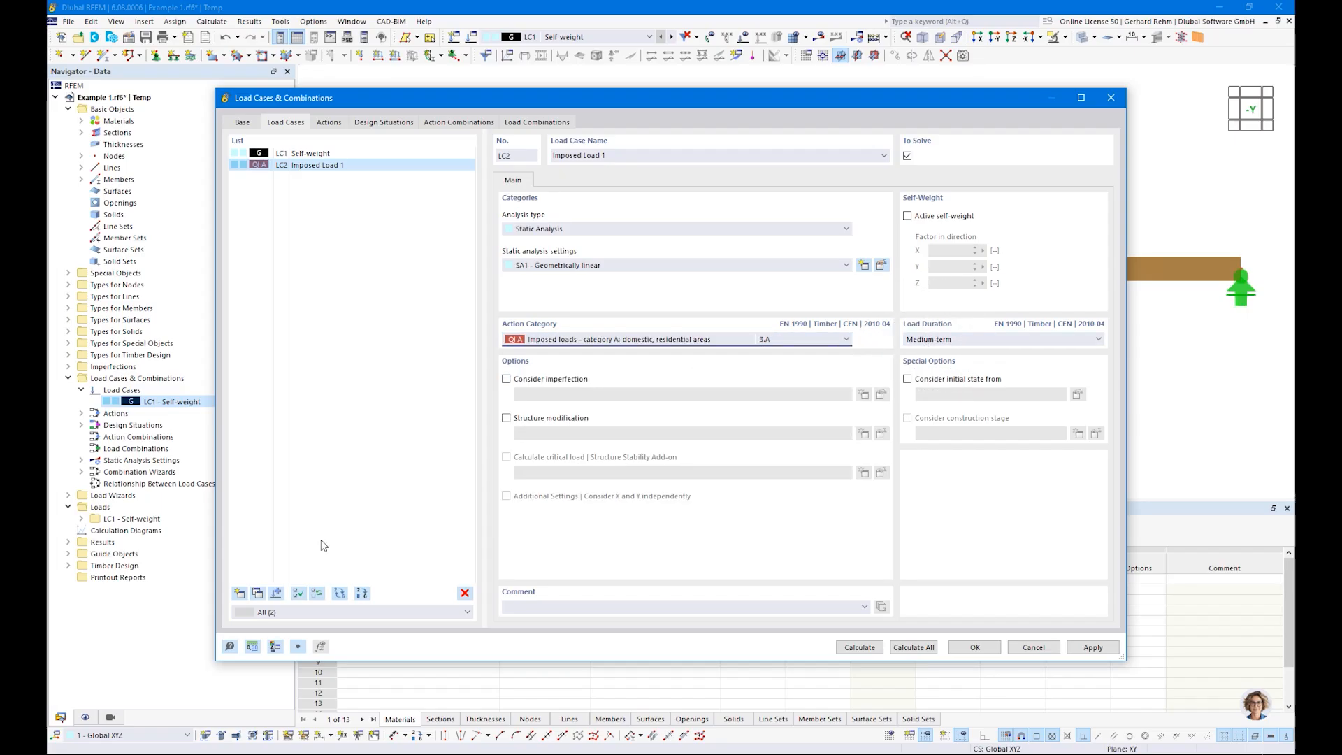
Step: Copy load case Imposed Load 1, name the copy "Imposed Load 2", and accept the load cases
{"action": "left_click", "coordinate": [257, 594]}
{"action": "left_click", "coordinate": [629, 156]}
{"action": "key", "text": "BackSpace"}
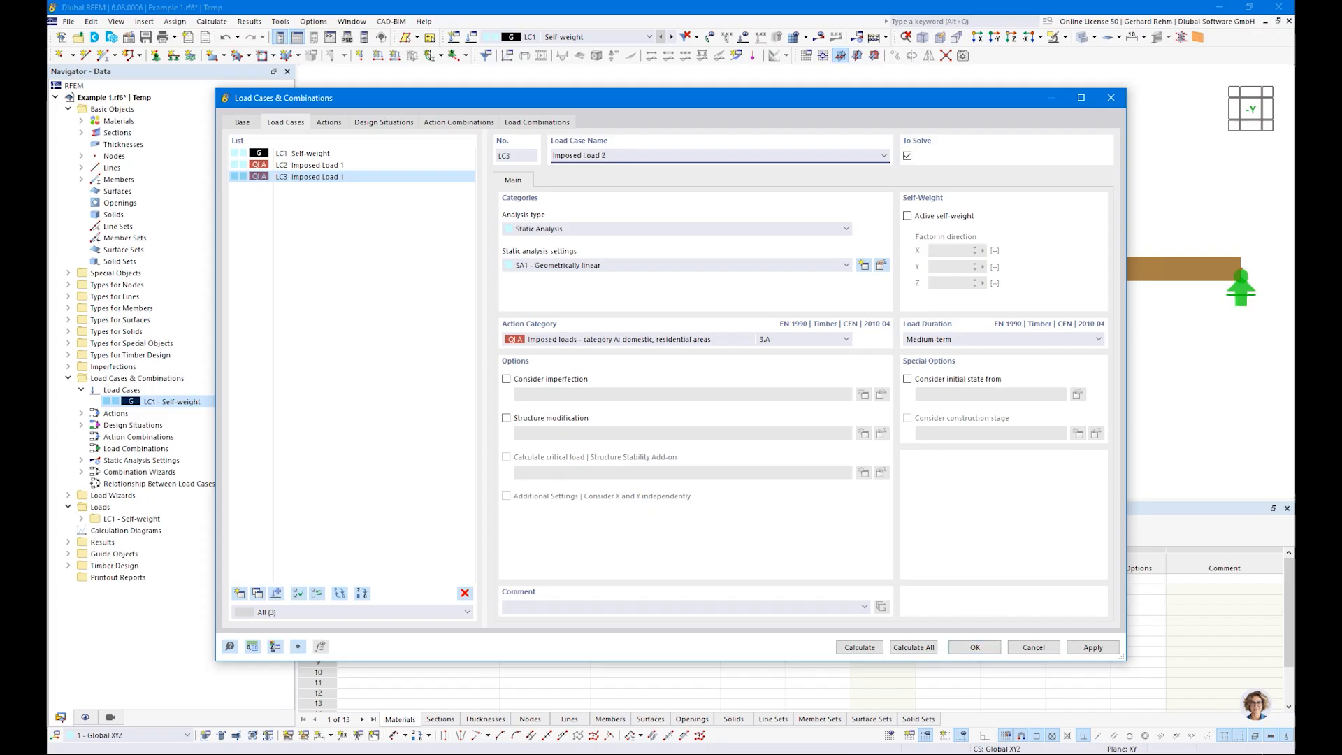
{"action": "left_click", "coordinate": [955, 648]}
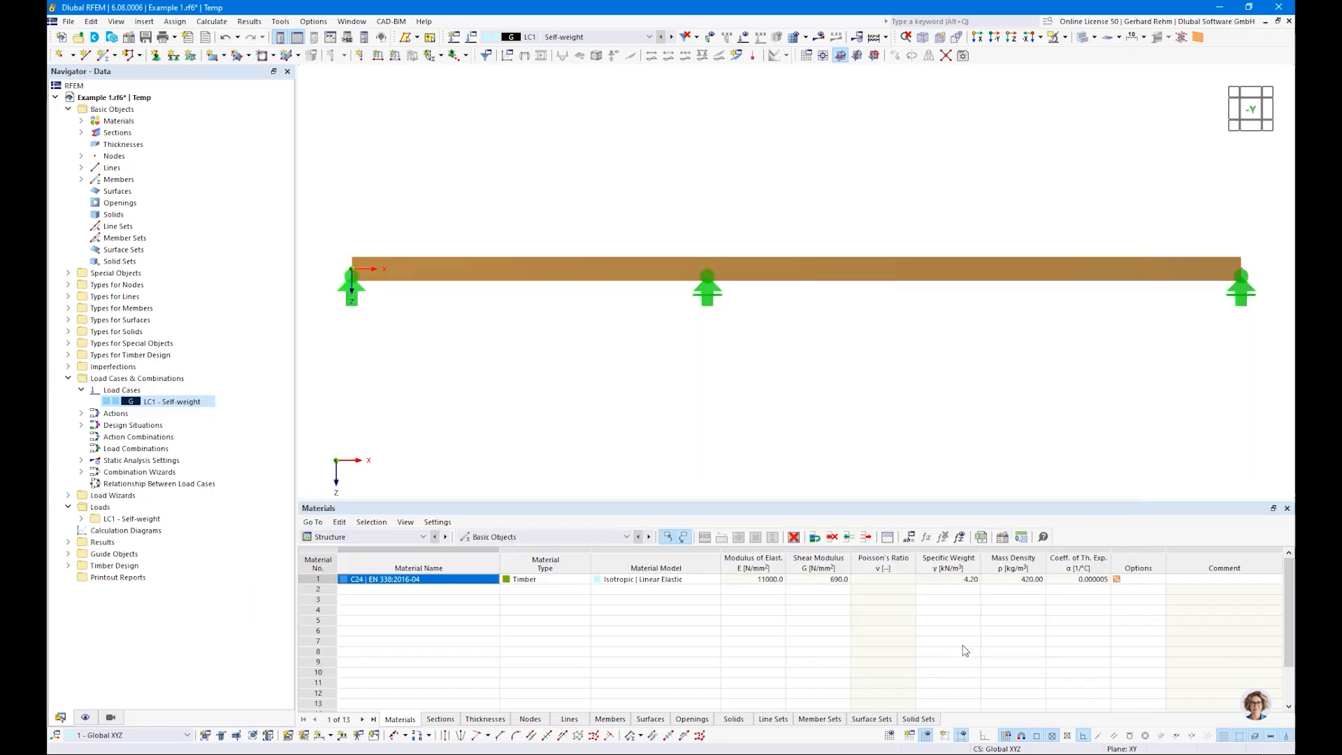
Step: In the Self-weight load case, apply a uniform force member load of 2.5 kN/m to both beam members
{"action": "scroll", "coordinate": [820, 403], "scroll_direction": "down", "scroll_amount": 2}
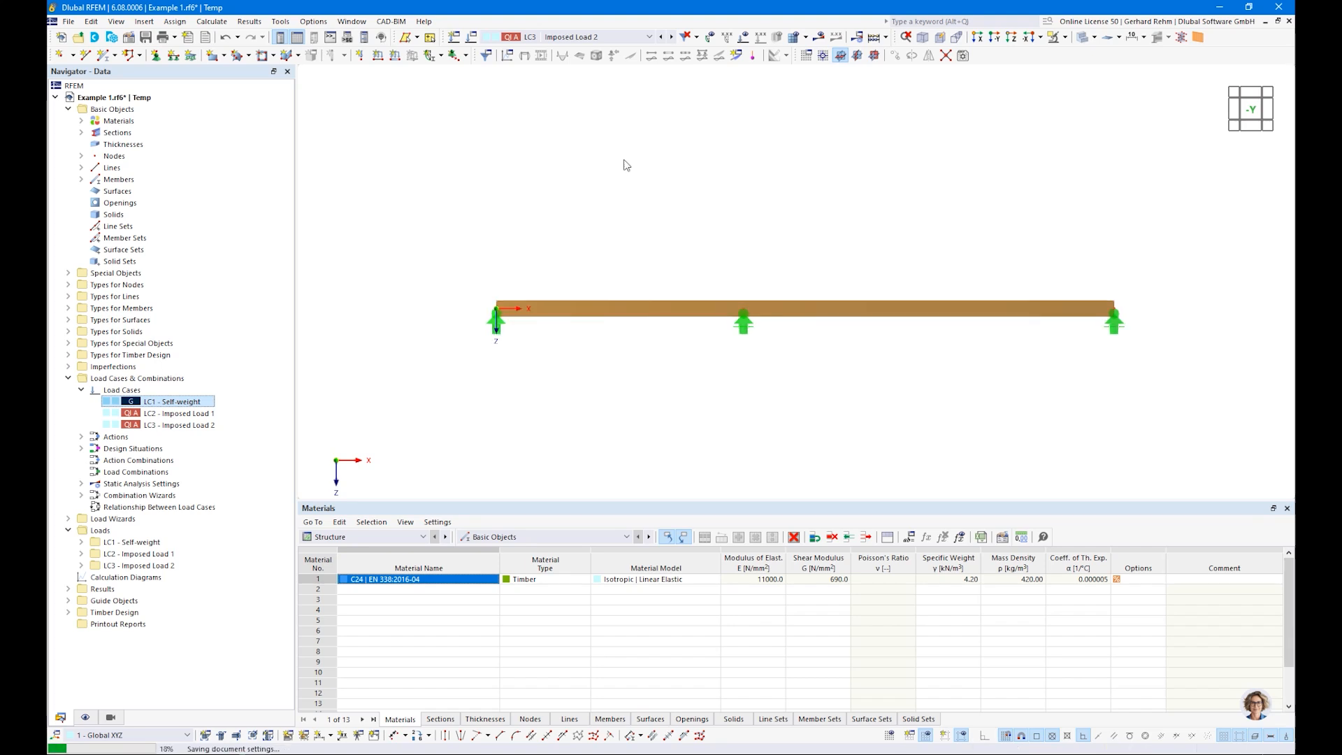
{"action": "left_click", "coordinate": [551, 43]}
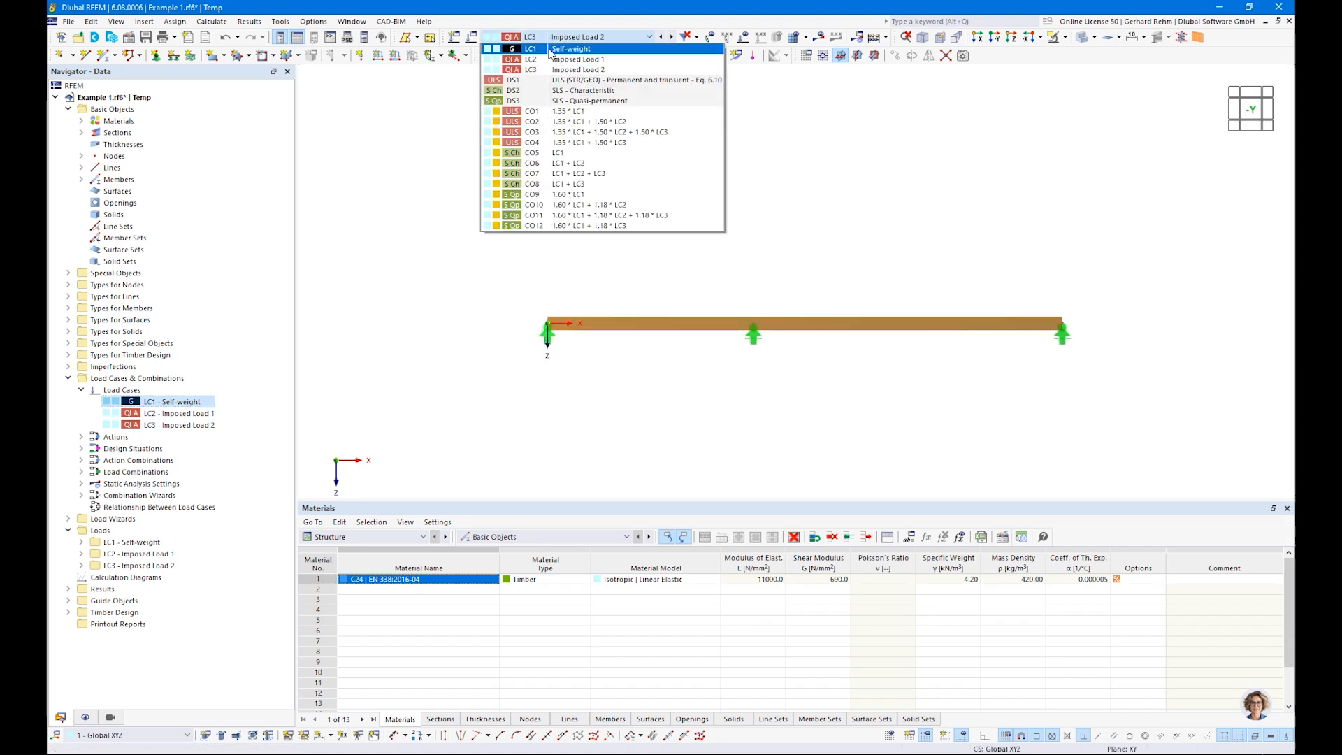
{"action": "left_click", "coordinate": [553, 53]}
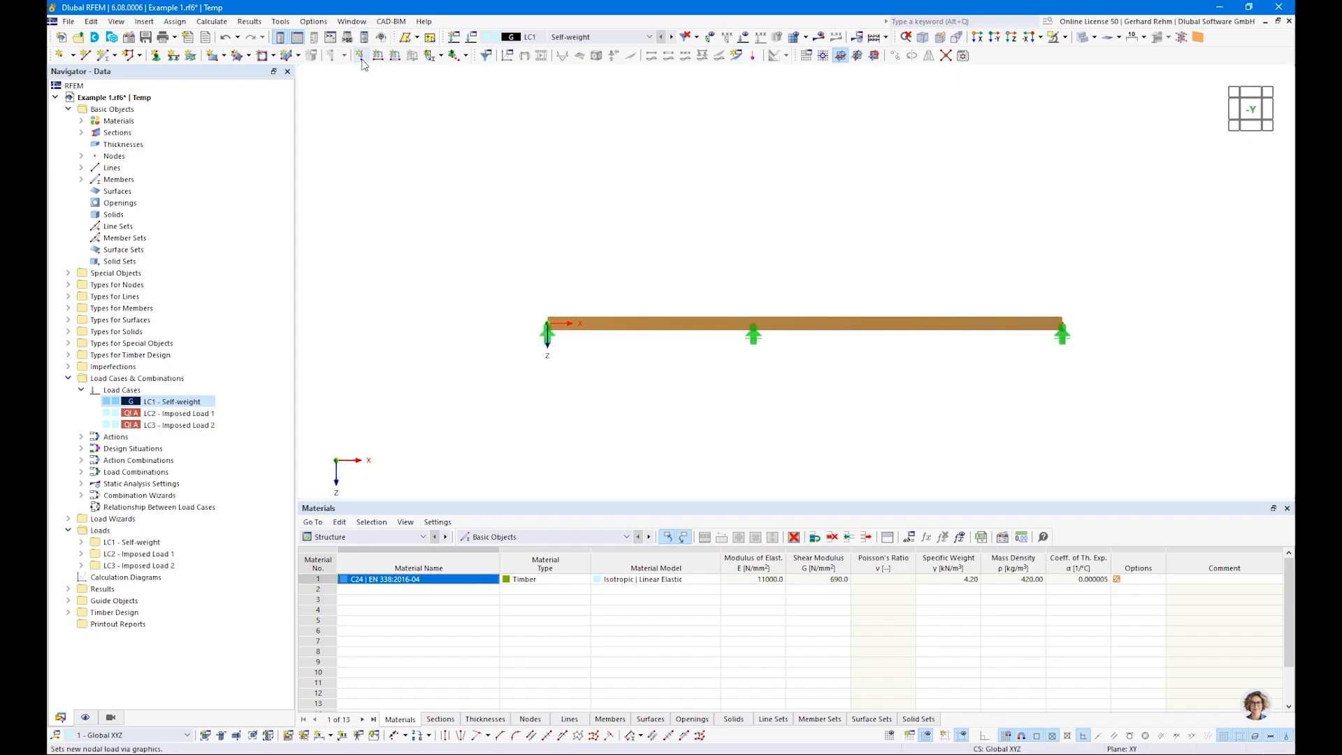
{"action": "left_click", "coordinate": [395, 60]}
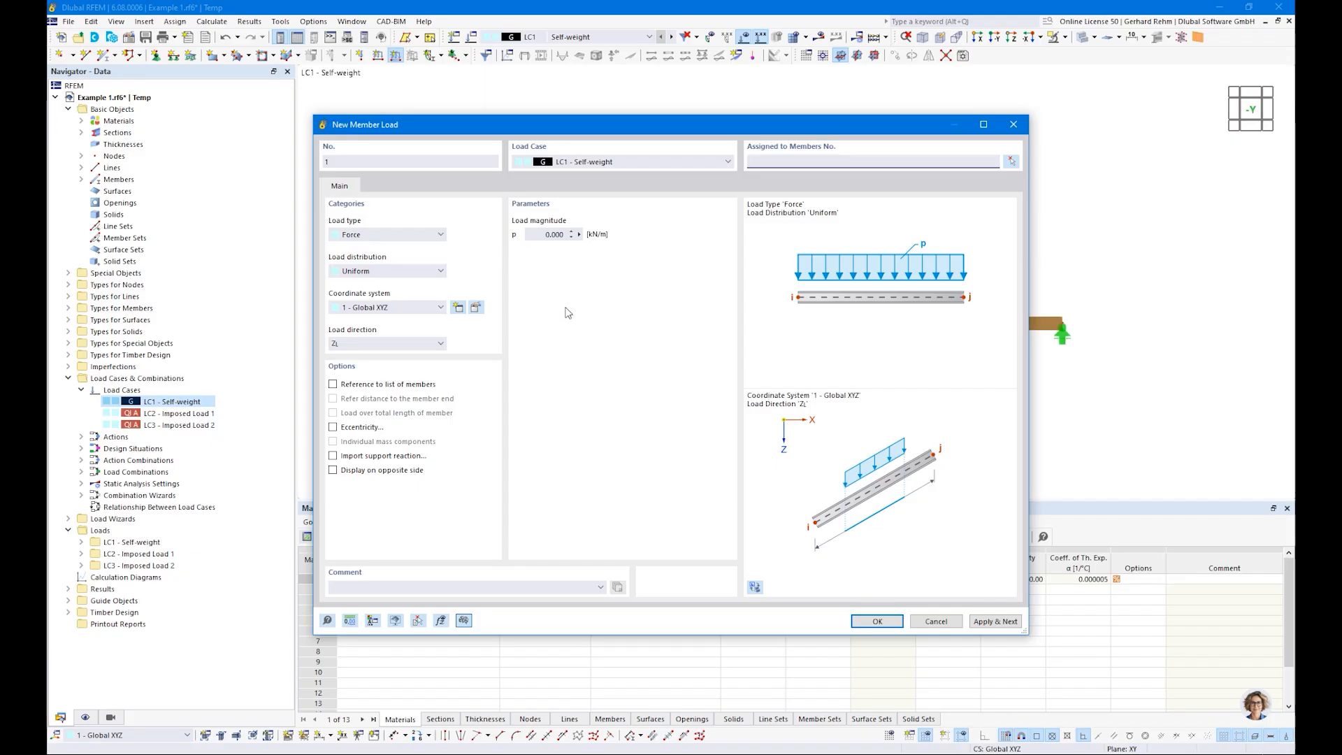
{"action": "key", "text": "Tab"}
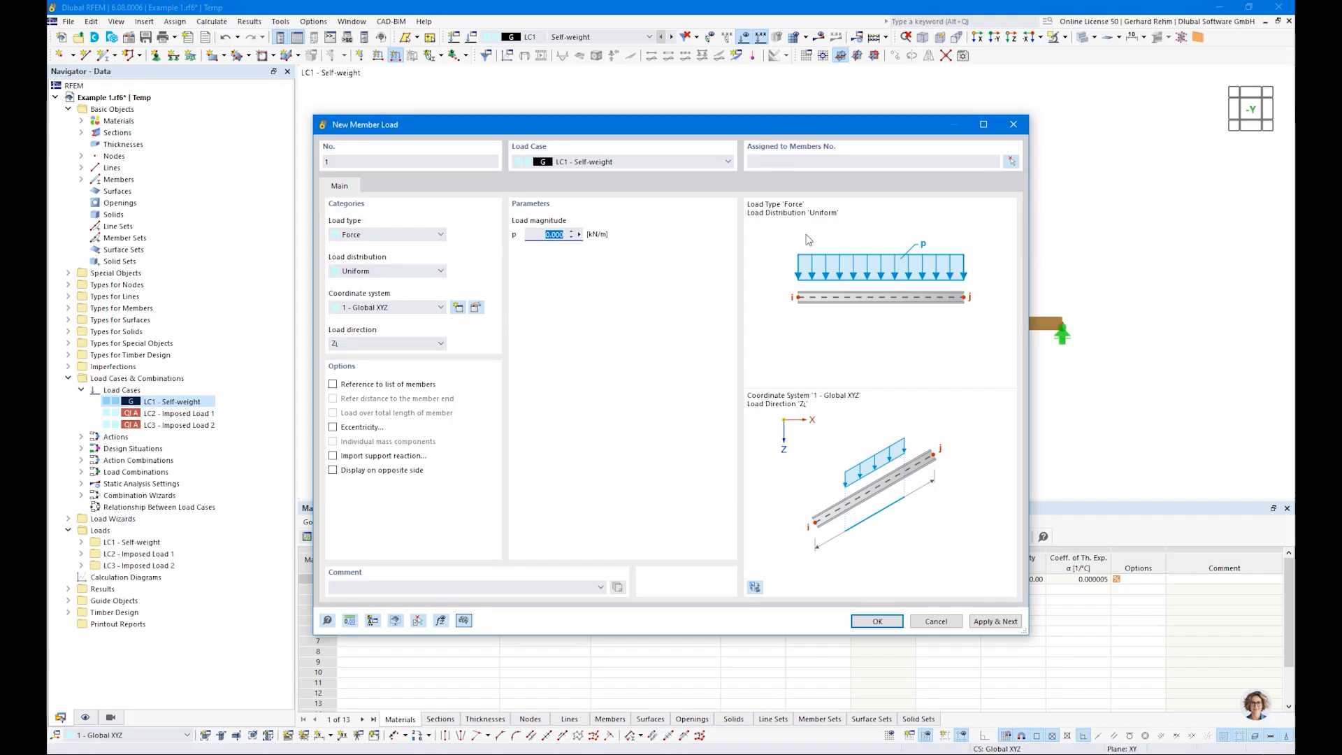
{"action": "left_click_drag", "start_coordinate": [727, 133], "coordinate": [815, 175]}
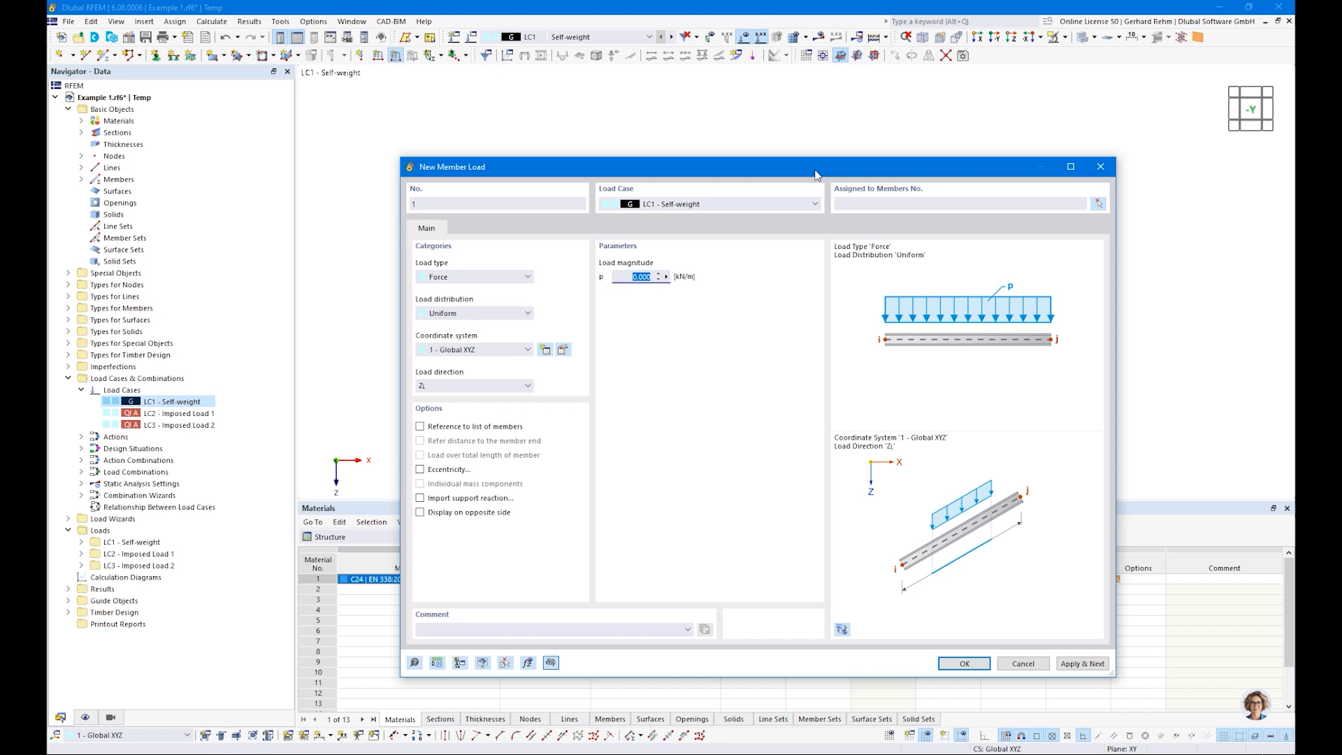
{"action": "type", "text": "2,5"}
{"action": "left_click", "coordinate": [965, 662]}
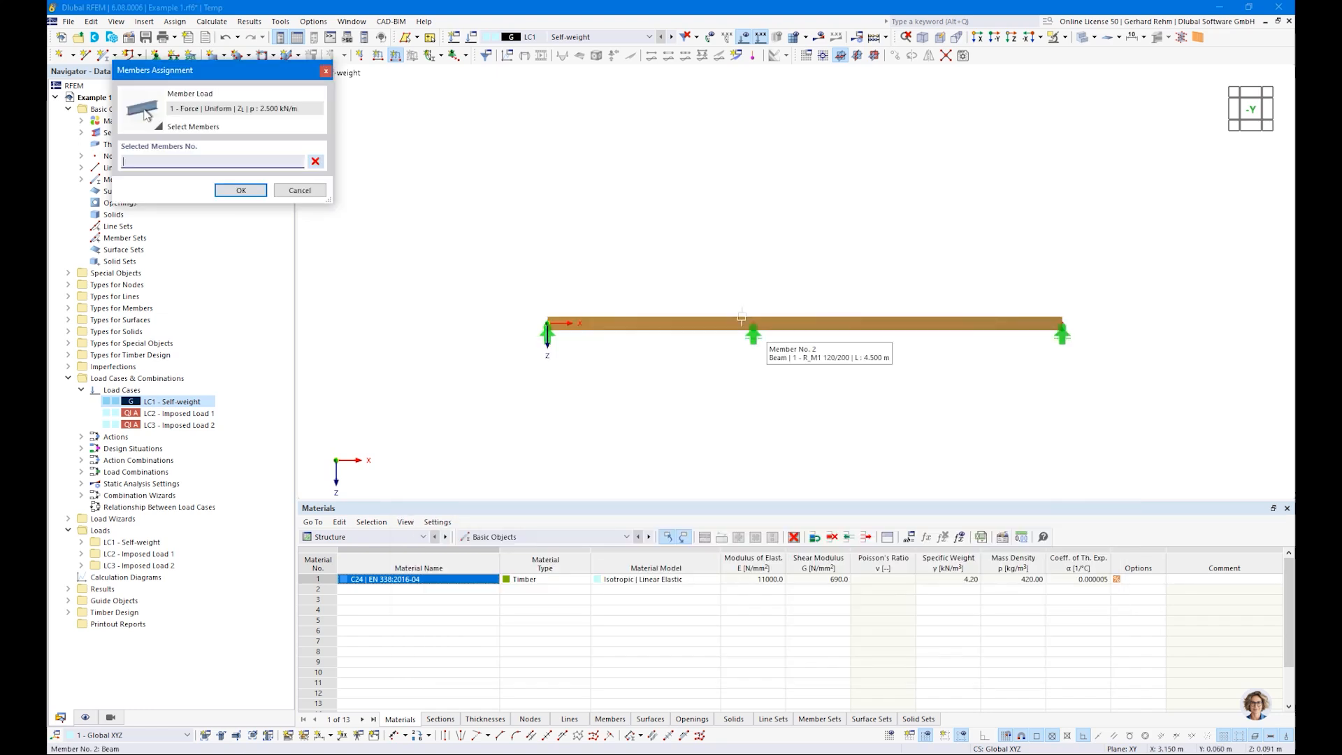
{"action": "left_click", "coordinate": [678, 316]}
{"action": "left_click", "coordinate": [852, 326]}
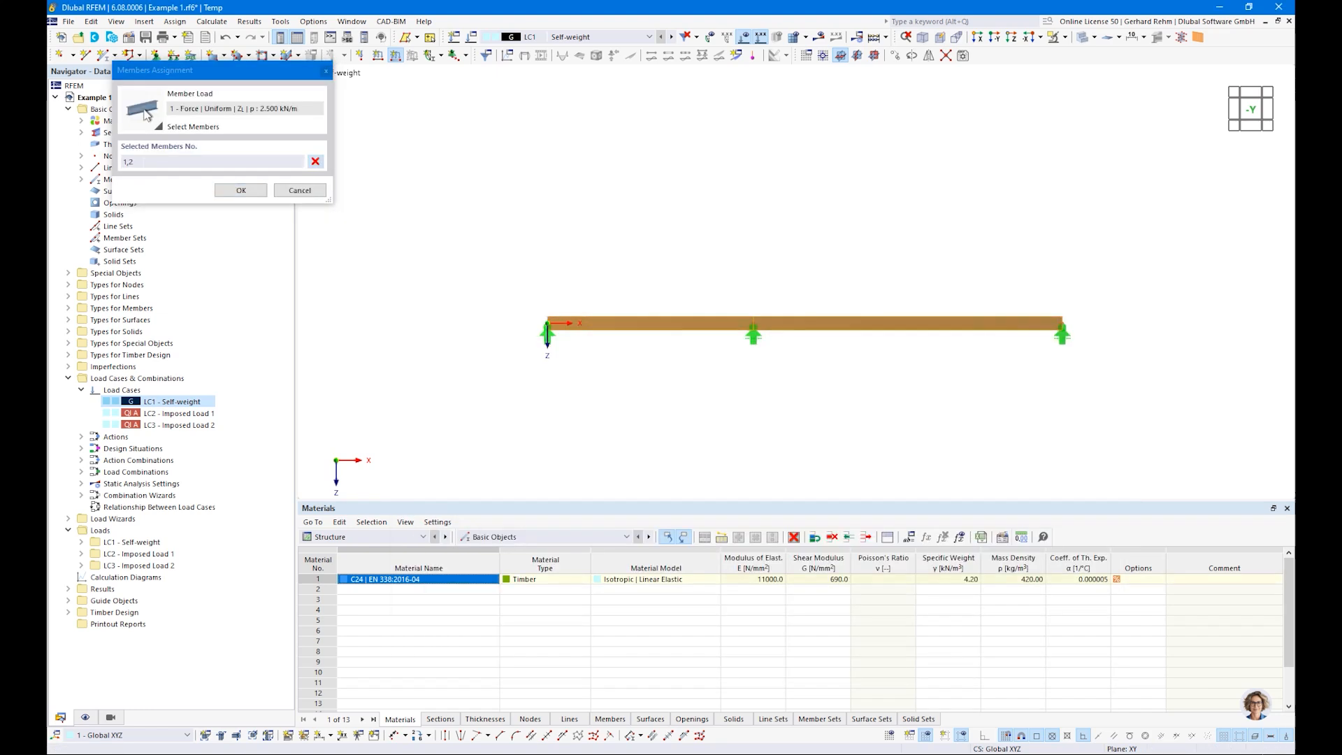
{"action": "left_click", "coordinate": [241, 190]}
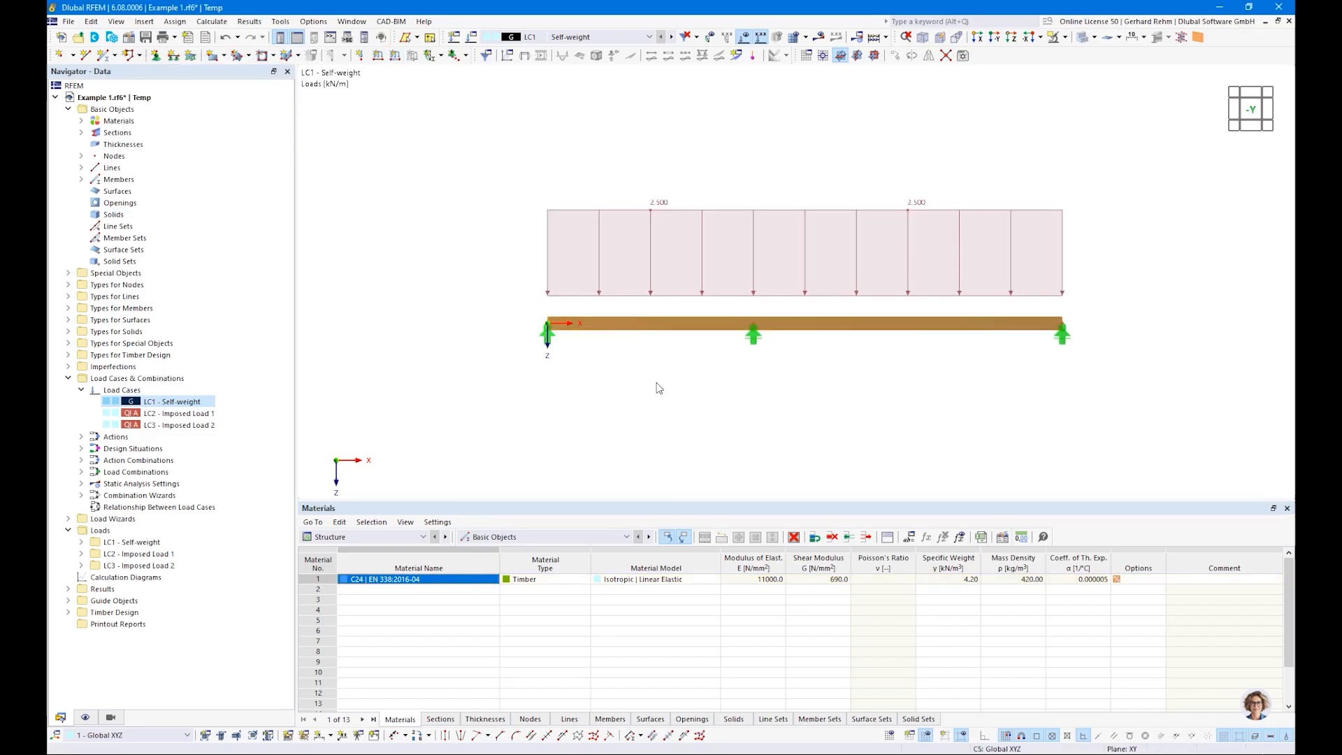
Step: In load case Imposed Load 1, apply a uniform member load of 3 kN/m to the beam's first span only
{"action": "left_click", "coordinate": [672, 37]}
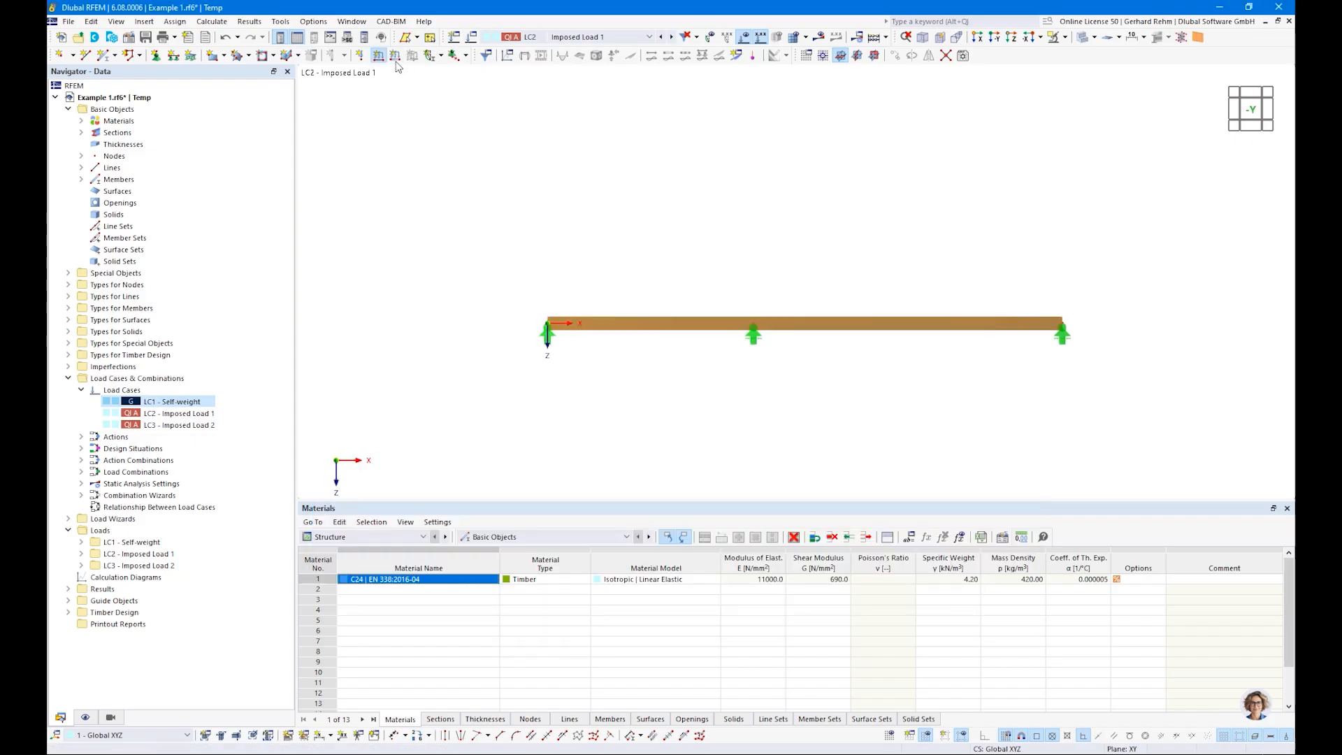
{"action": "left_click", "coordinate": [395, 56]}
{"action": "left_click", "coordinate": [644, 277]}
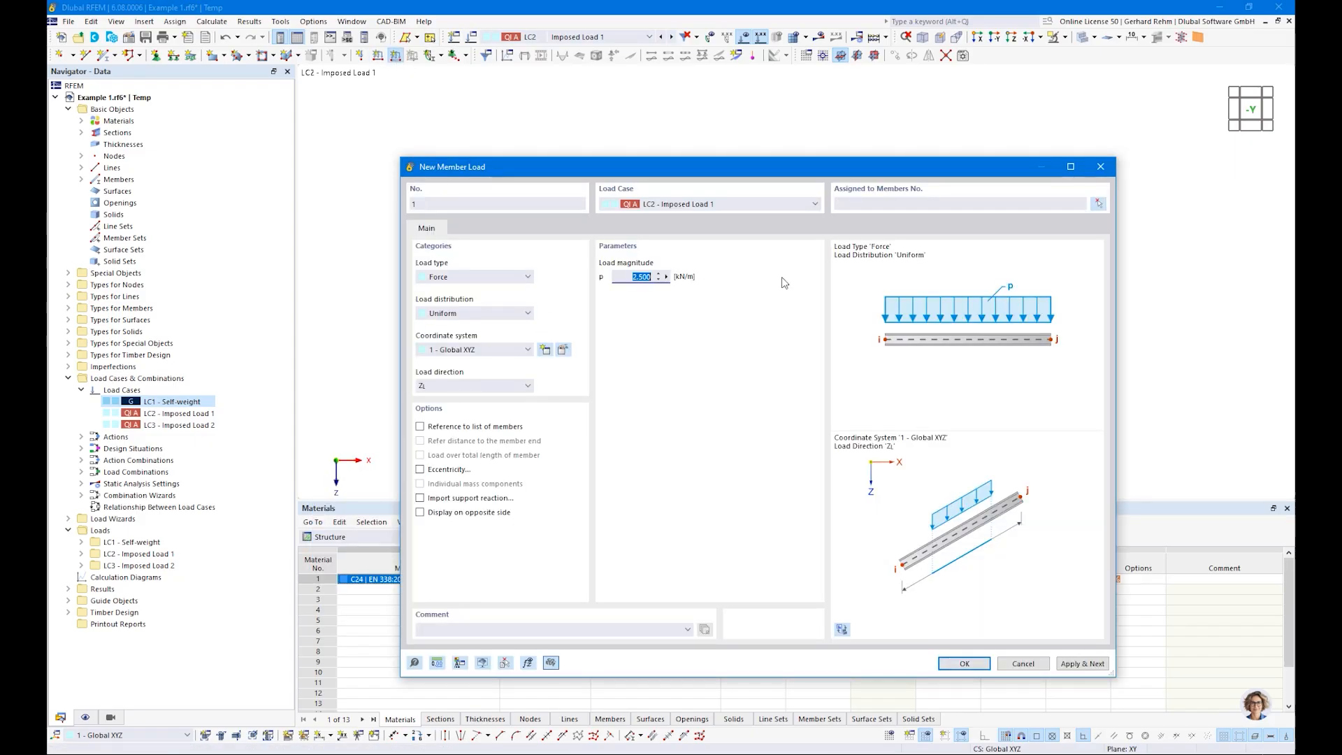
{"action": "type", "text": "3"}
{"action": "key", "text": "Tab"}
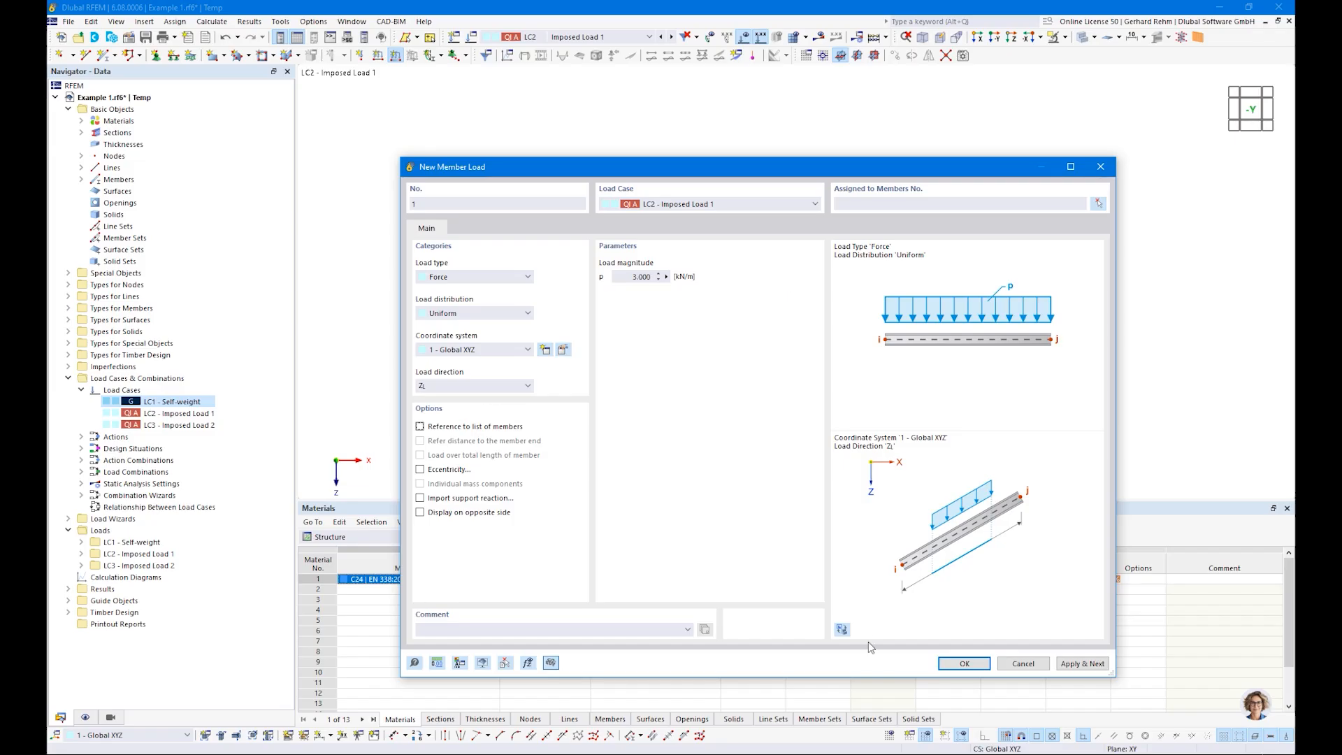
{"action": "left_click", "coordinate": [959, 668]}
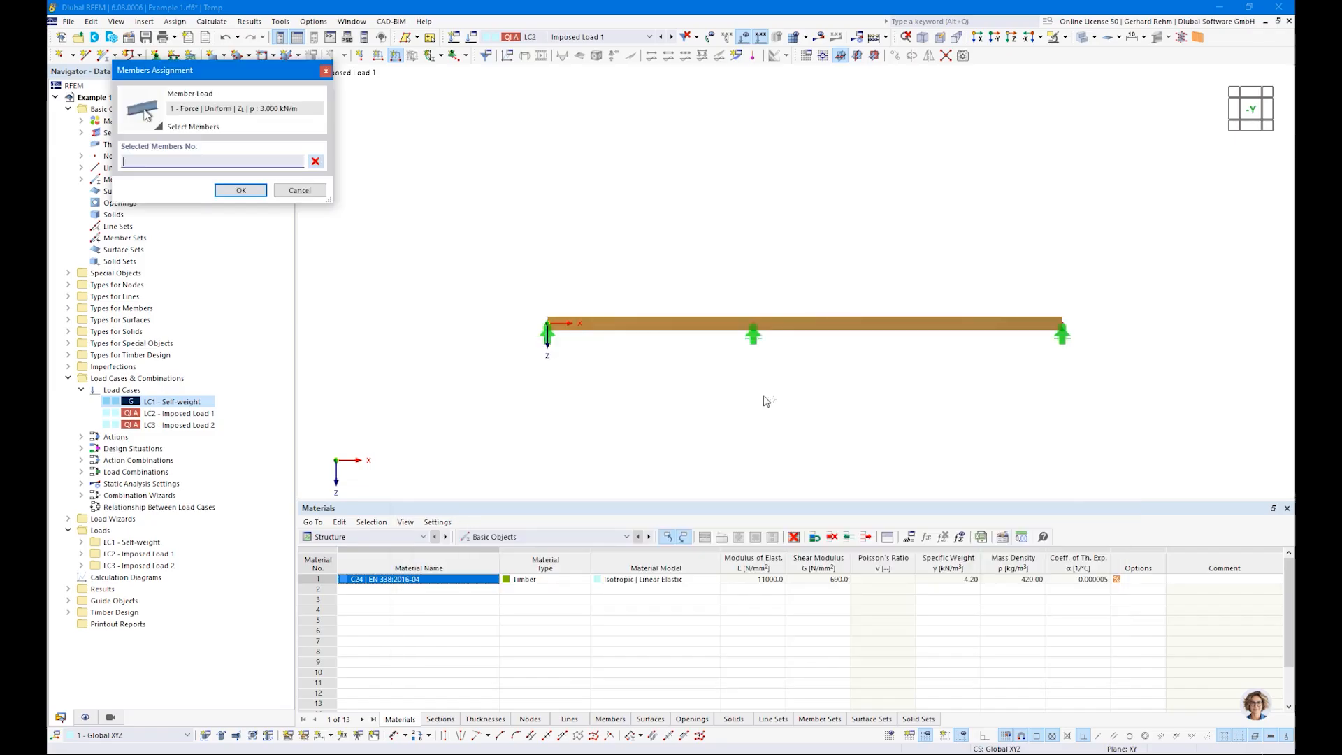
{"action": "left_click", "coordinate": [693, 326]}
{"action": "left_click", "coordinate": [253, 192]}
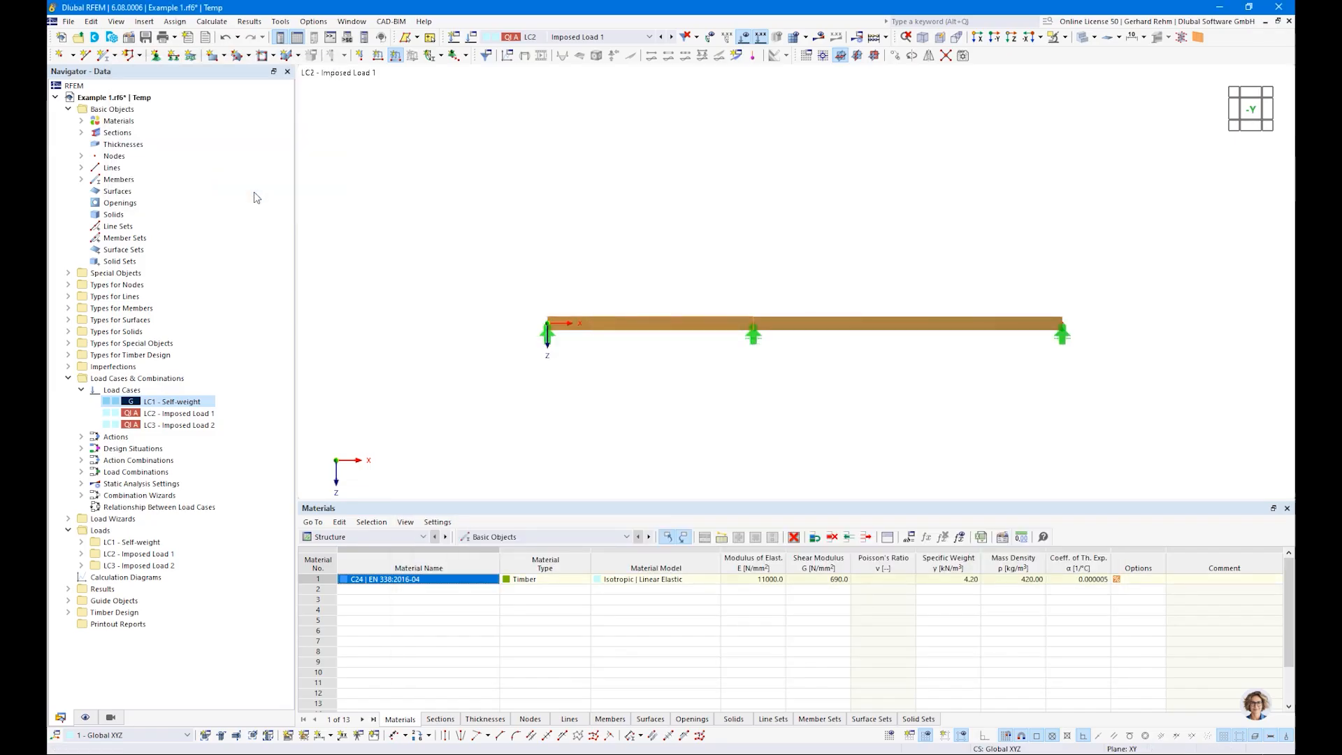
Step: In load case Imposed Load 2, apply a uniform member load of 3 kN/m to the beam's second span only
{"action": "left_click", "coordinate": [672, 37]}
{"action": "left_click", "coordinate": [395, 55]}
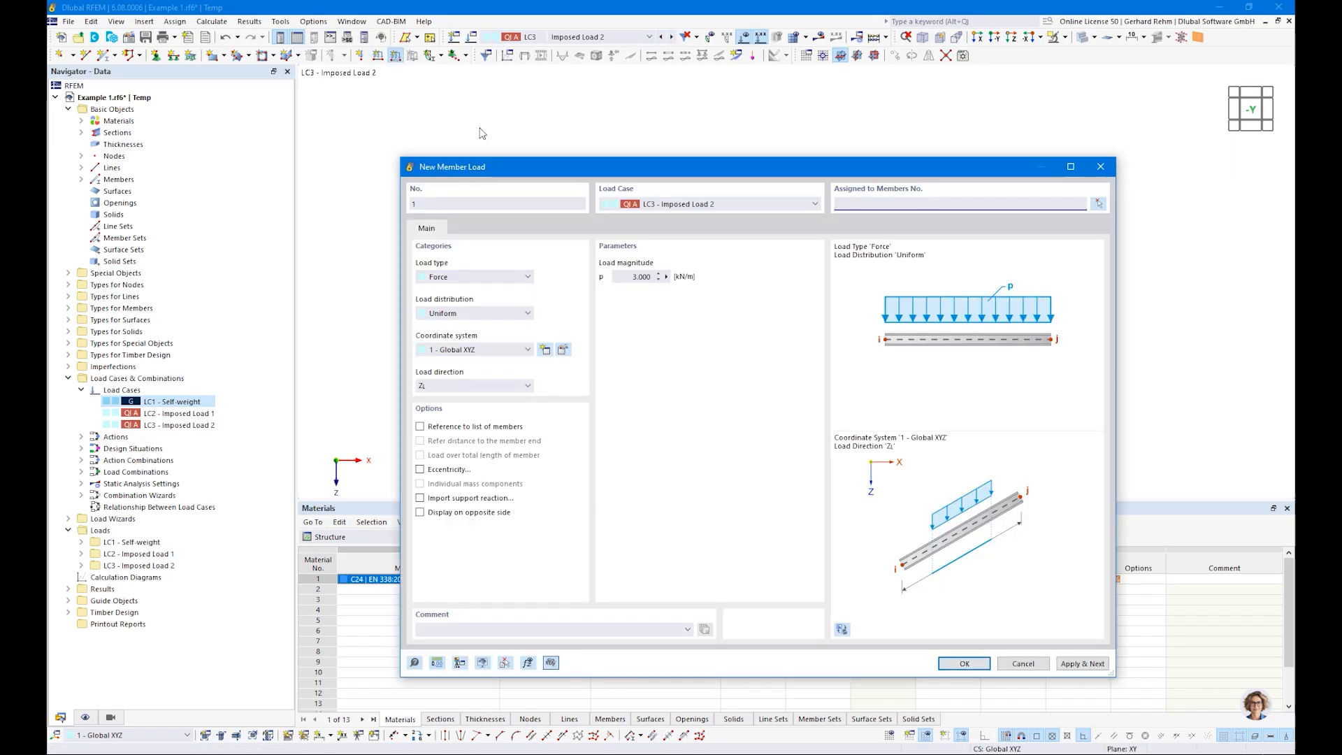
{"action": "left_click", "coordinate": [964, 664]}
{"action": "left_click", "coordinate": [844, 324]}
{"action": "left_click", "coordinate": [226, 191]}
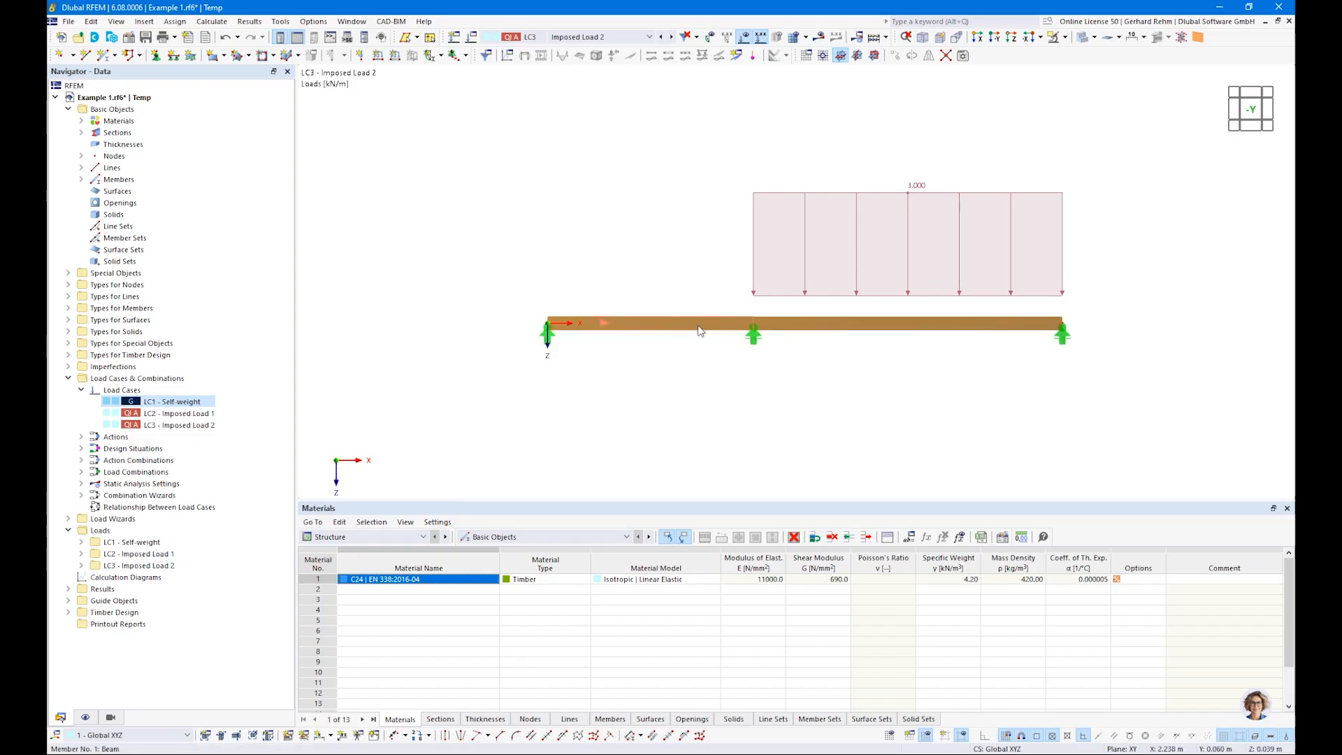
Step: Open the load cases and combinations settings and review the imposed loads action, its assigned load cases and the available action types
{"action": "left_click", "coordinate": [567, 37]}
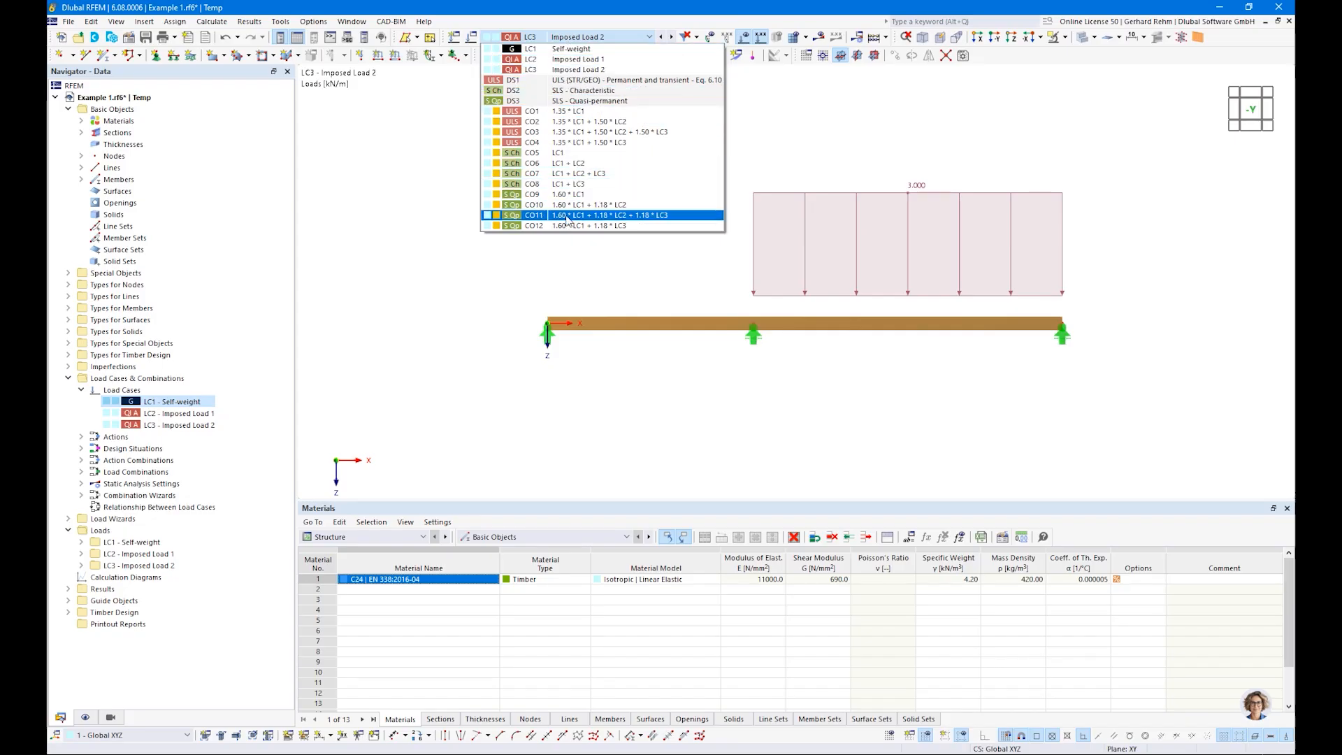
{"action": "left_click", "coordinate": [434, 296]}
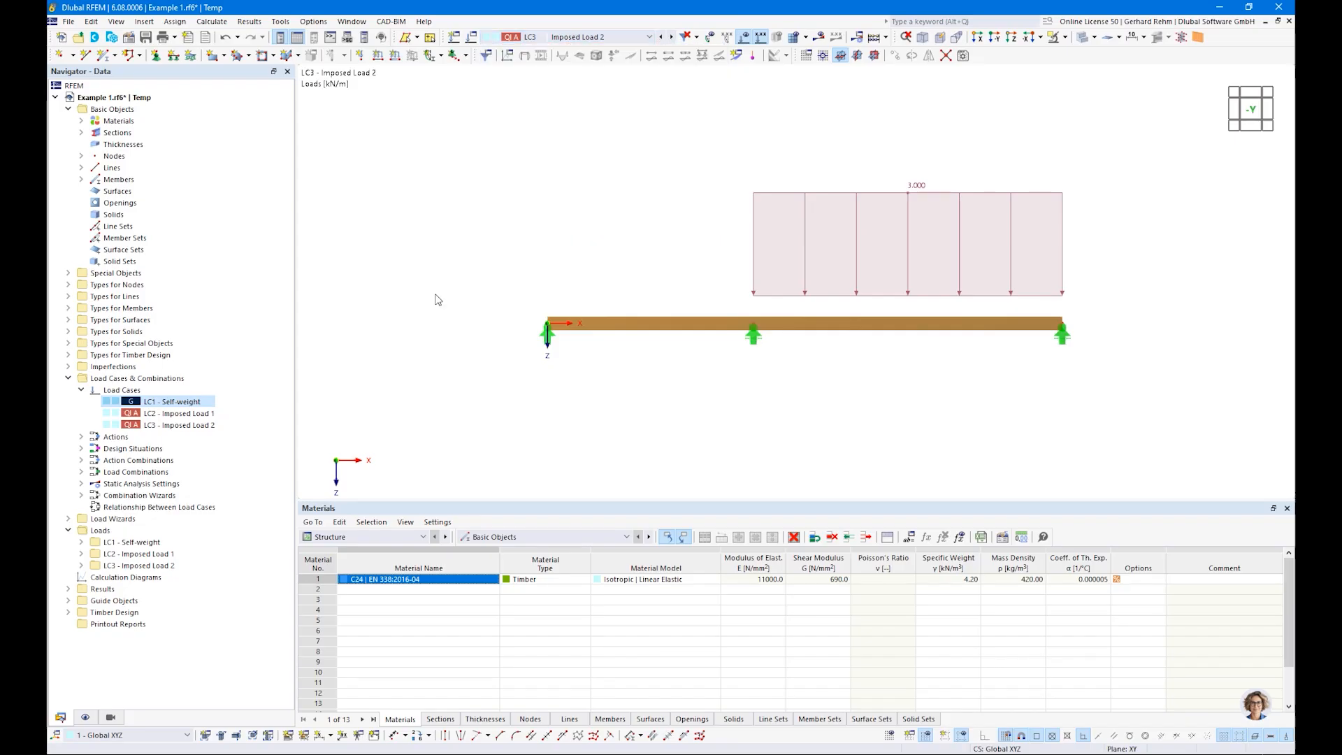
{"action": "right_click", "coordinate": [112, 378]}
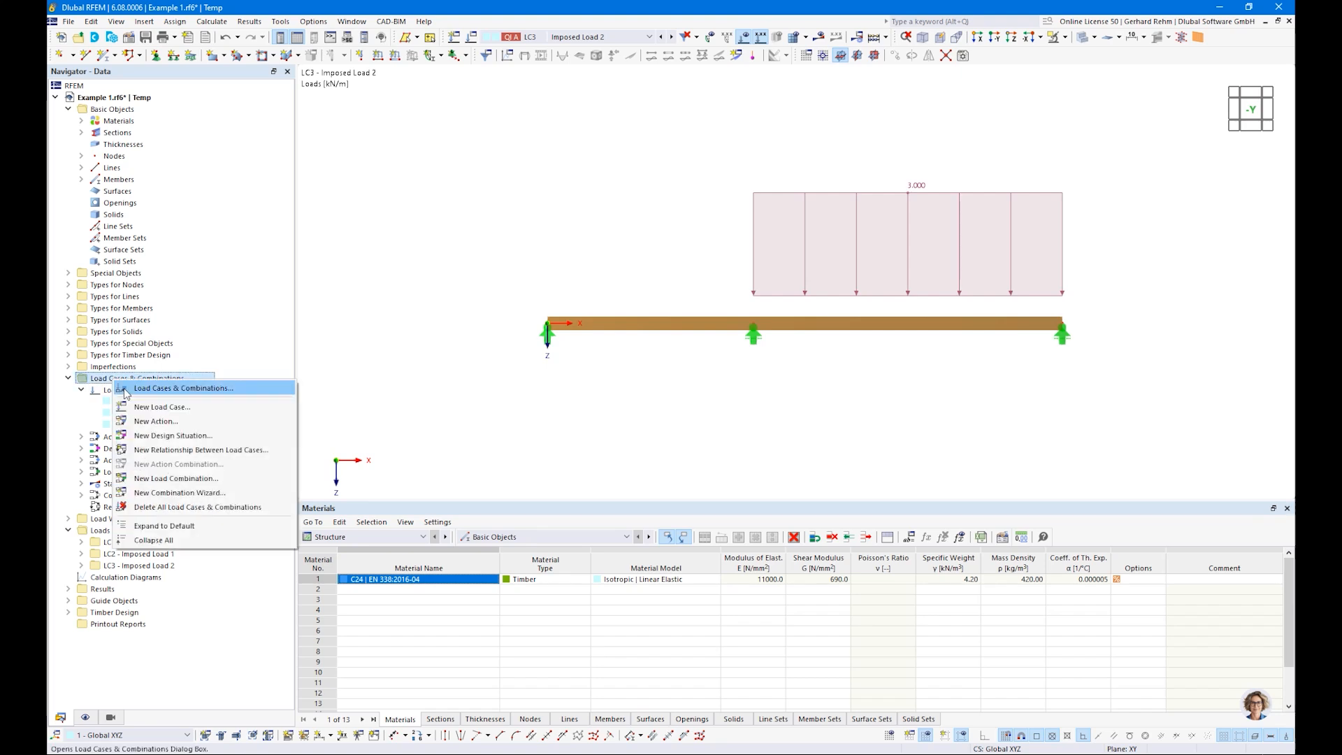
{"action": "right_click", "coordinate": [103, 393]}
{"action": "left_click", "coordinate": [128, 402]}
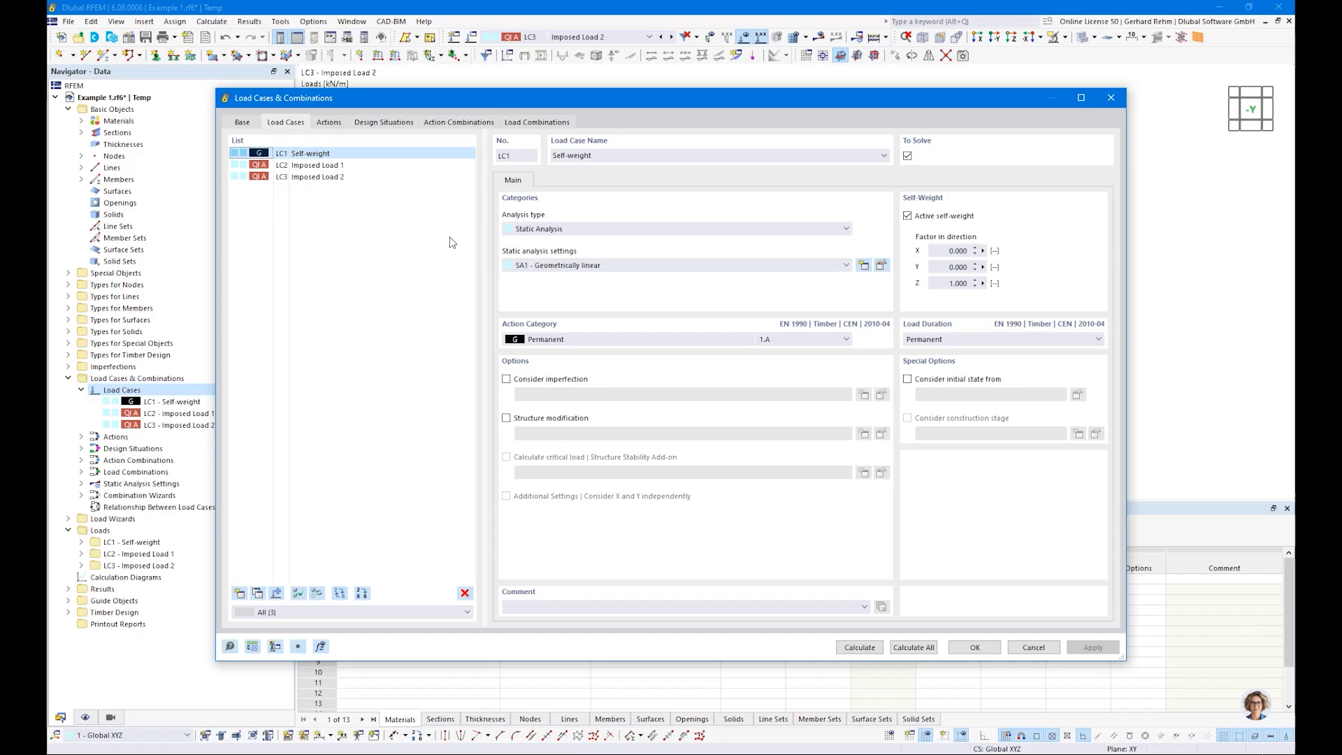
{"action": "left_click", "coordinate": [326, 124]}
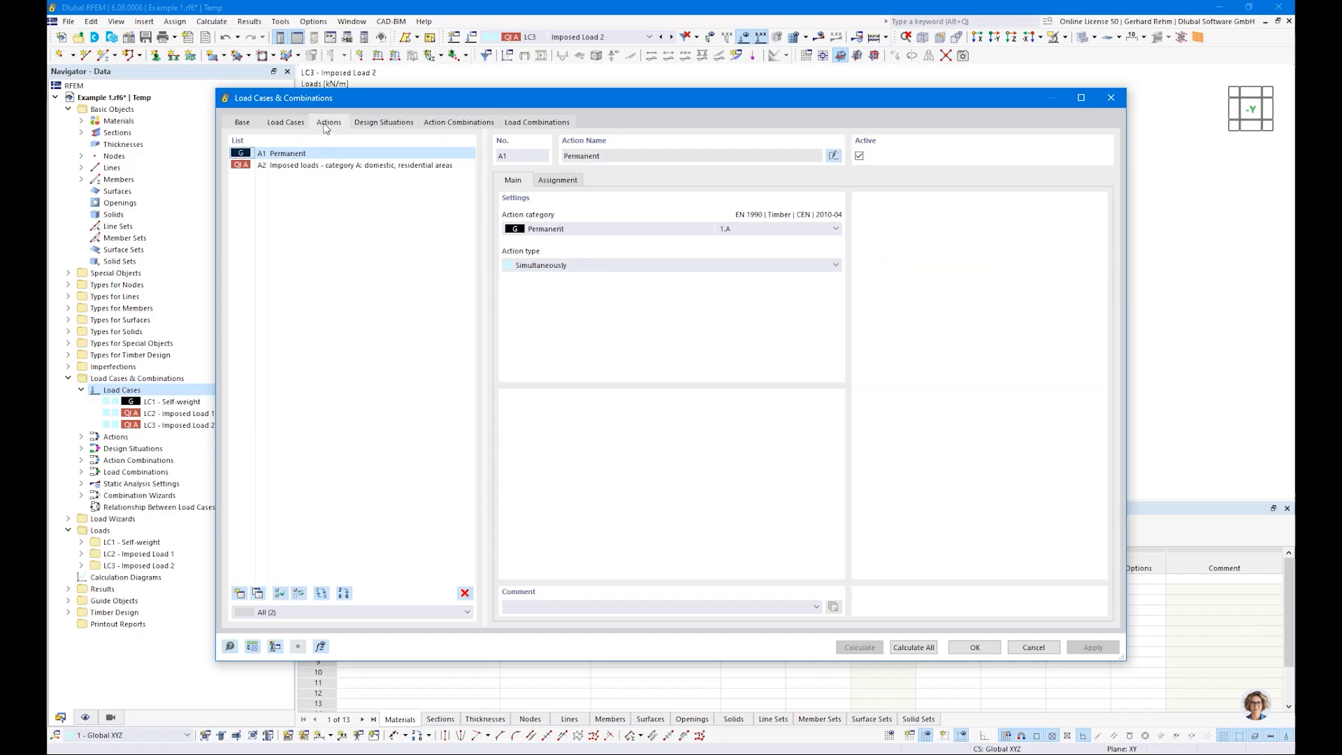
{"action": "left_click", "coordinate": [280, 168]}
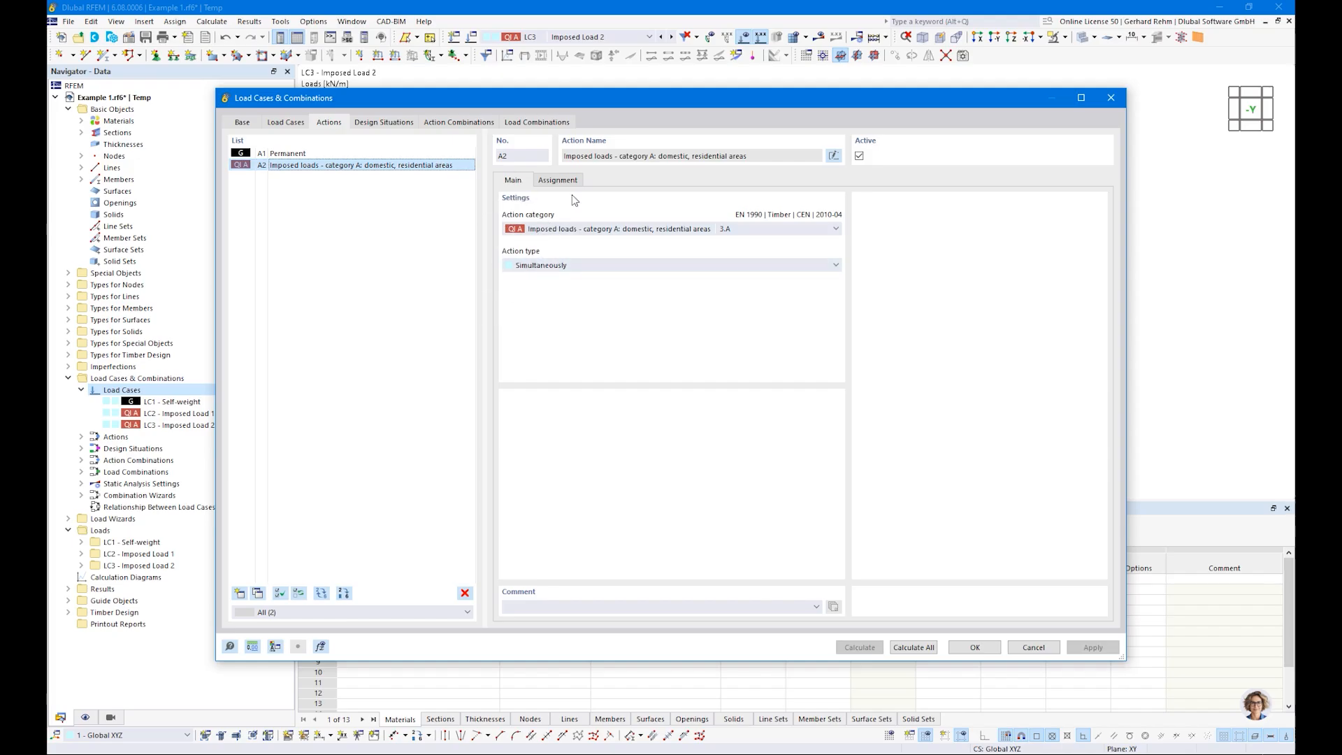
{"action": "left_click", "coordinate": [560, 180]}
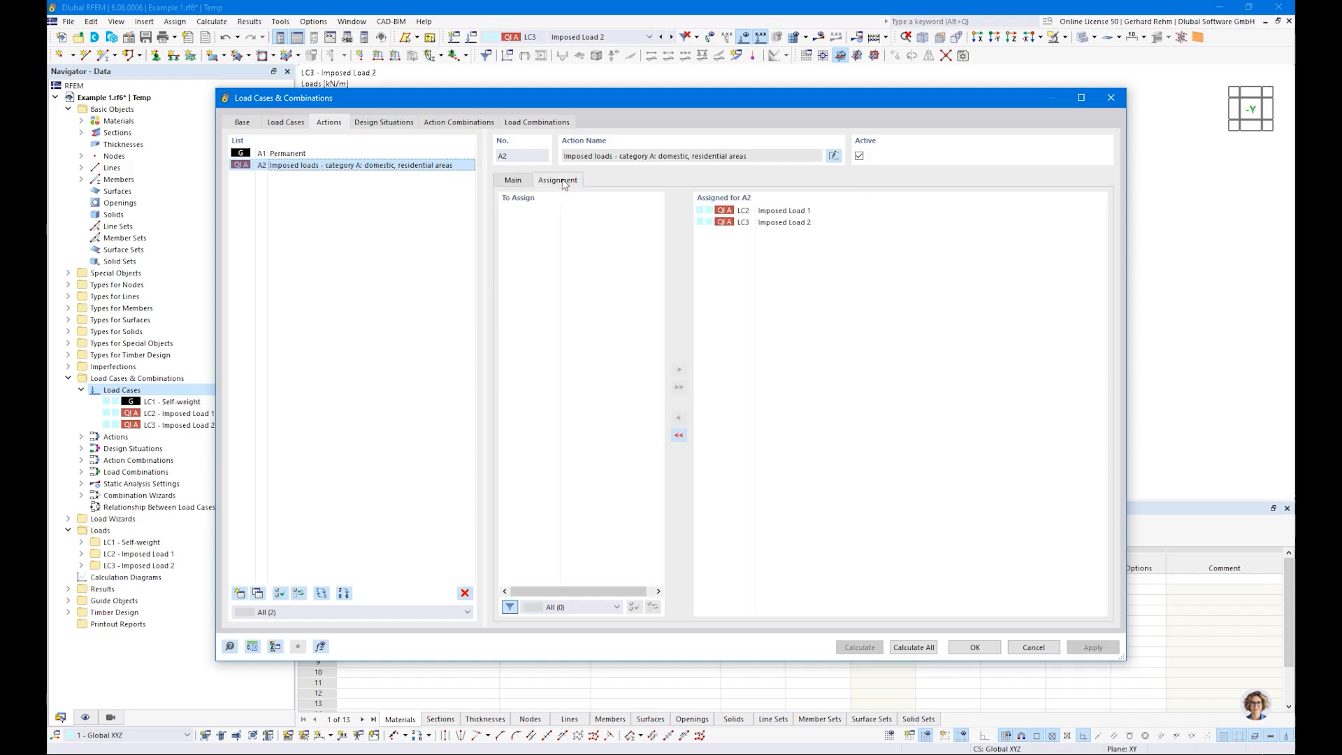
{"action": "left_click", "coordinate": [513, 181]}
{"action": "left_click", "coordinate": [529, 266]}
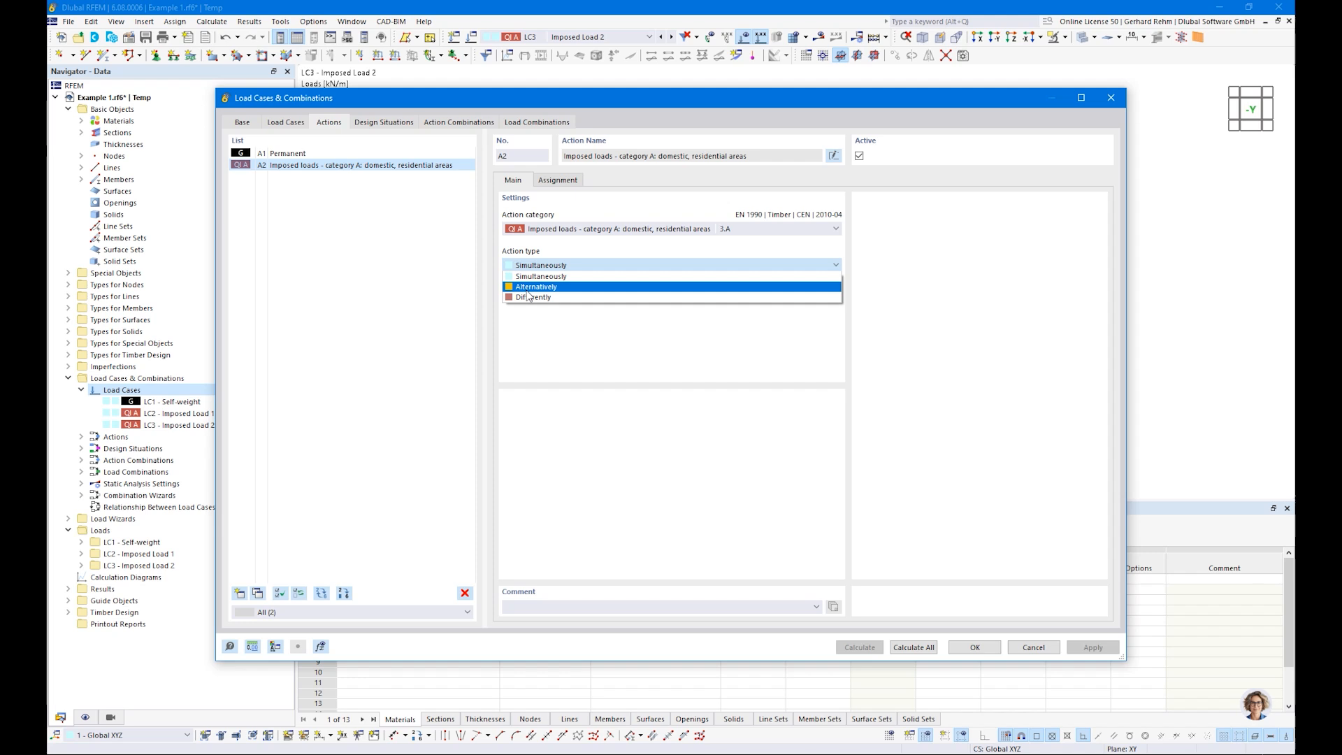
{"action": "left_click", "coordinate": [551, 342]}
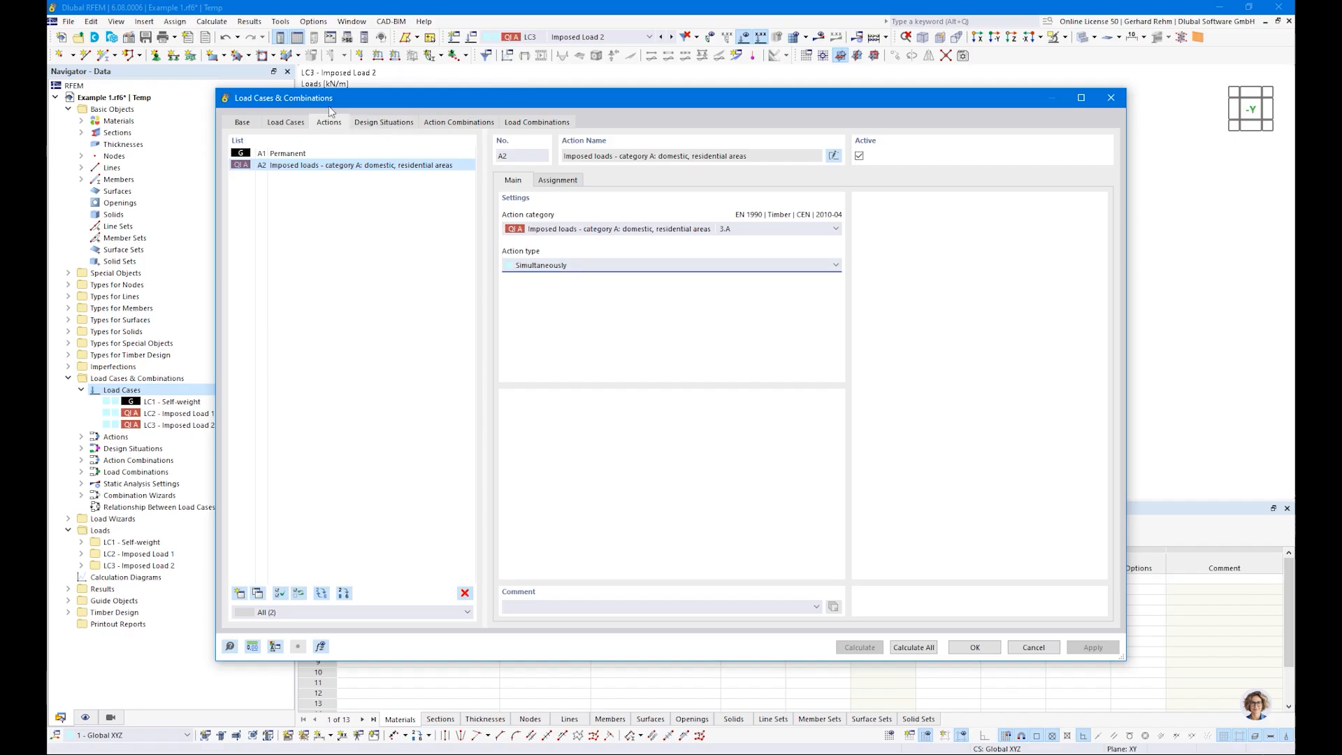
Step: Set the combination wizard of all three design situations to load combinations with the SA1 - Geometrically linear analysis
{"action": "left_click", "coordinate": [379, 126]}
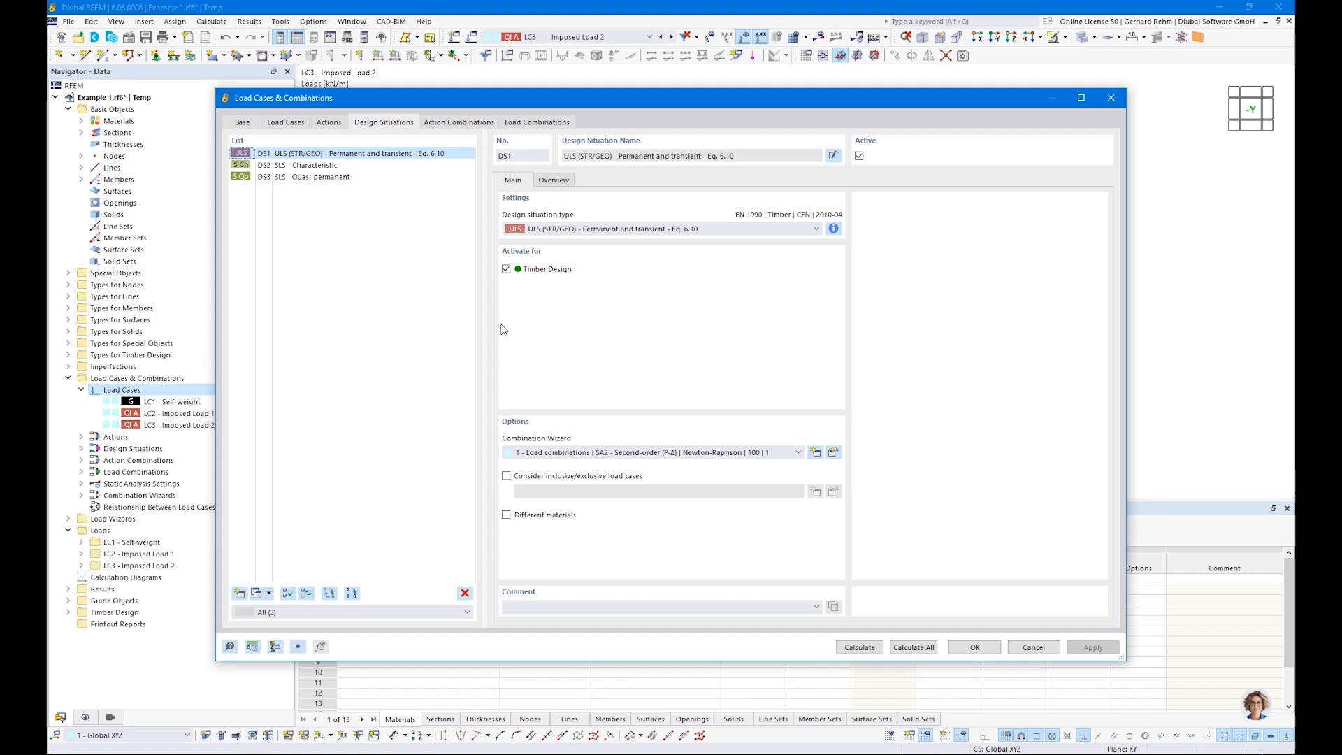
{"action": "left_click", "coordinate": [311, 179], "text": "shift"}
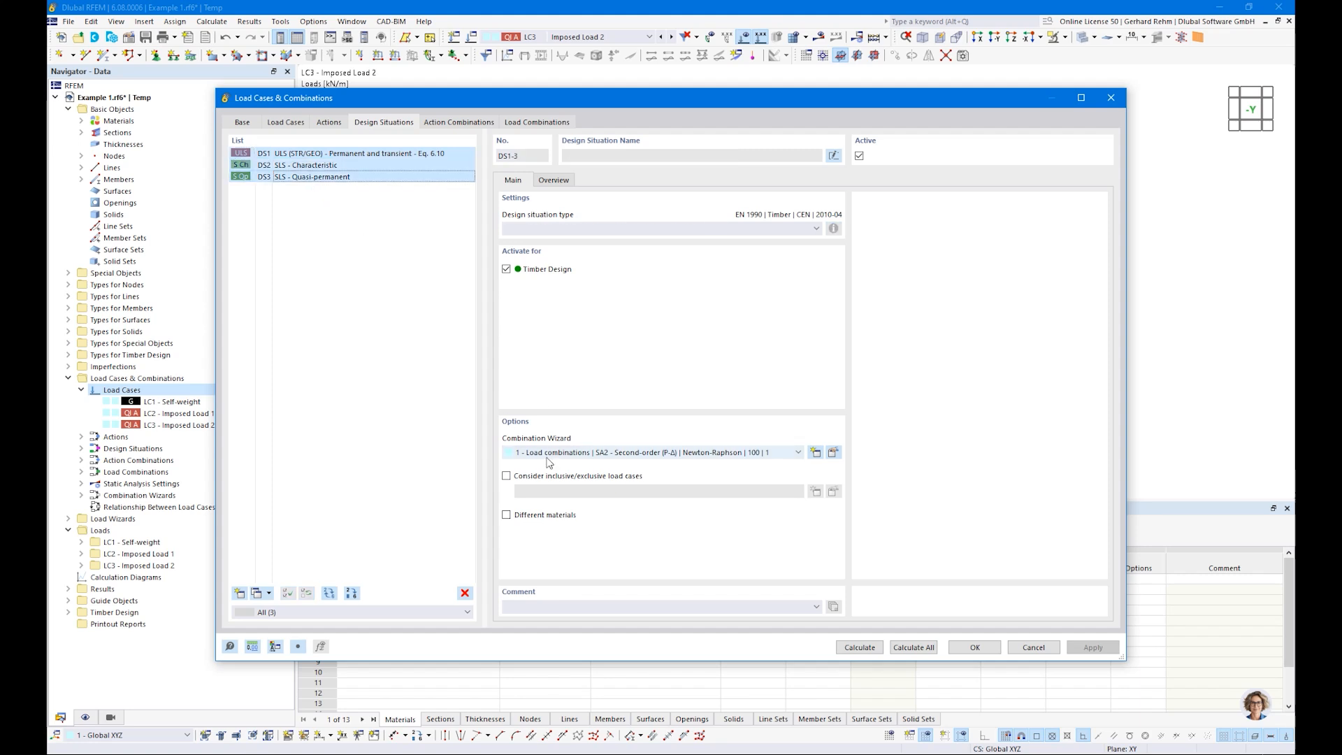
{"action": "left_click", "coordinate": [614, 453]}
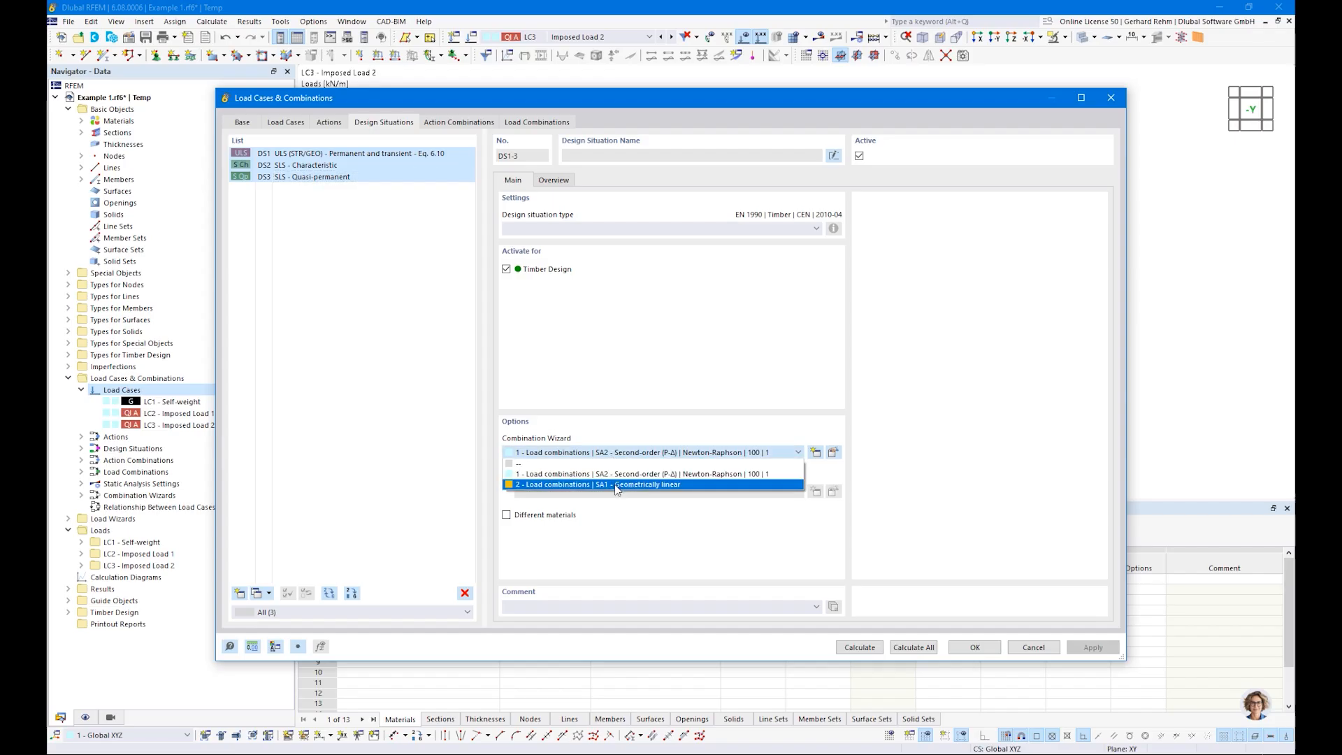
{"action": "left_click", "coordinate": [617, 485]}
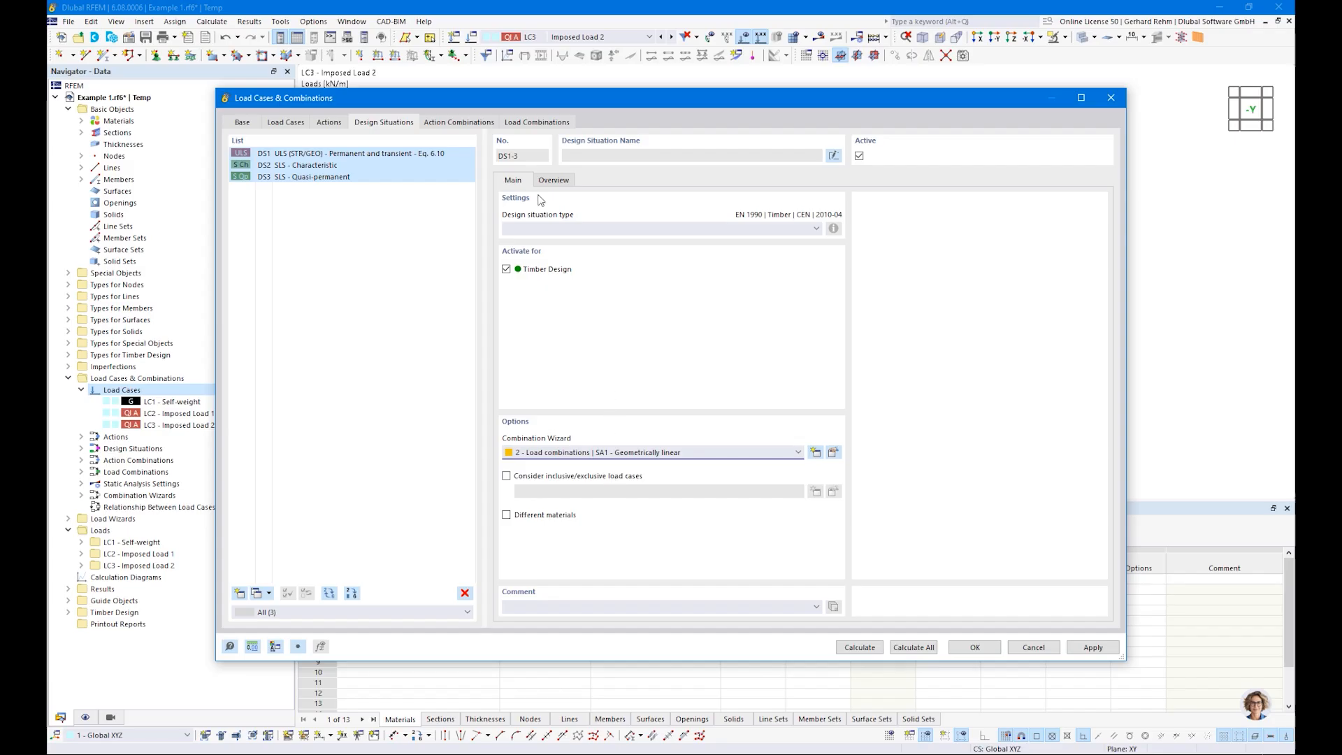
Step: Review the generated action combinations and the load combinations CO1 to CO5, including their design situations and load durations
{"action": "left_click", "coordinate": [461, 123]}
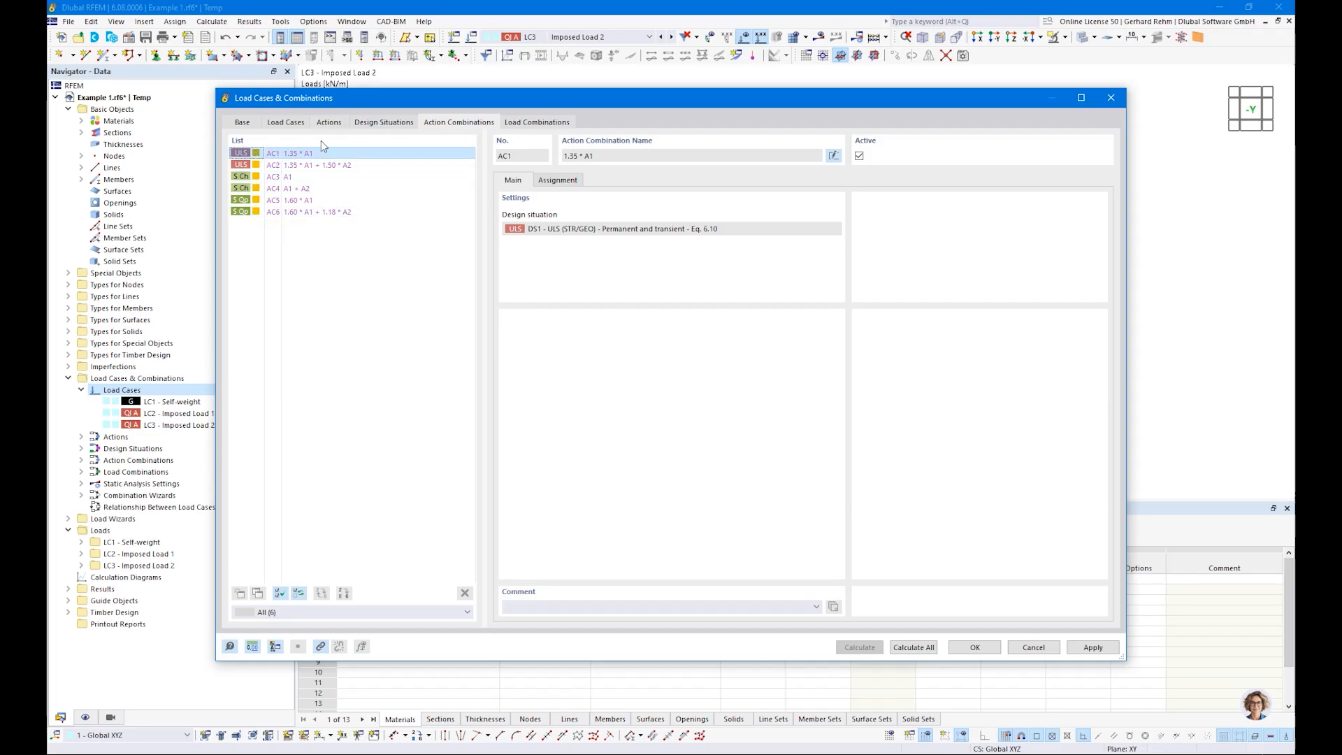
{"action": "left_click", "coordinate": [528, 123]}
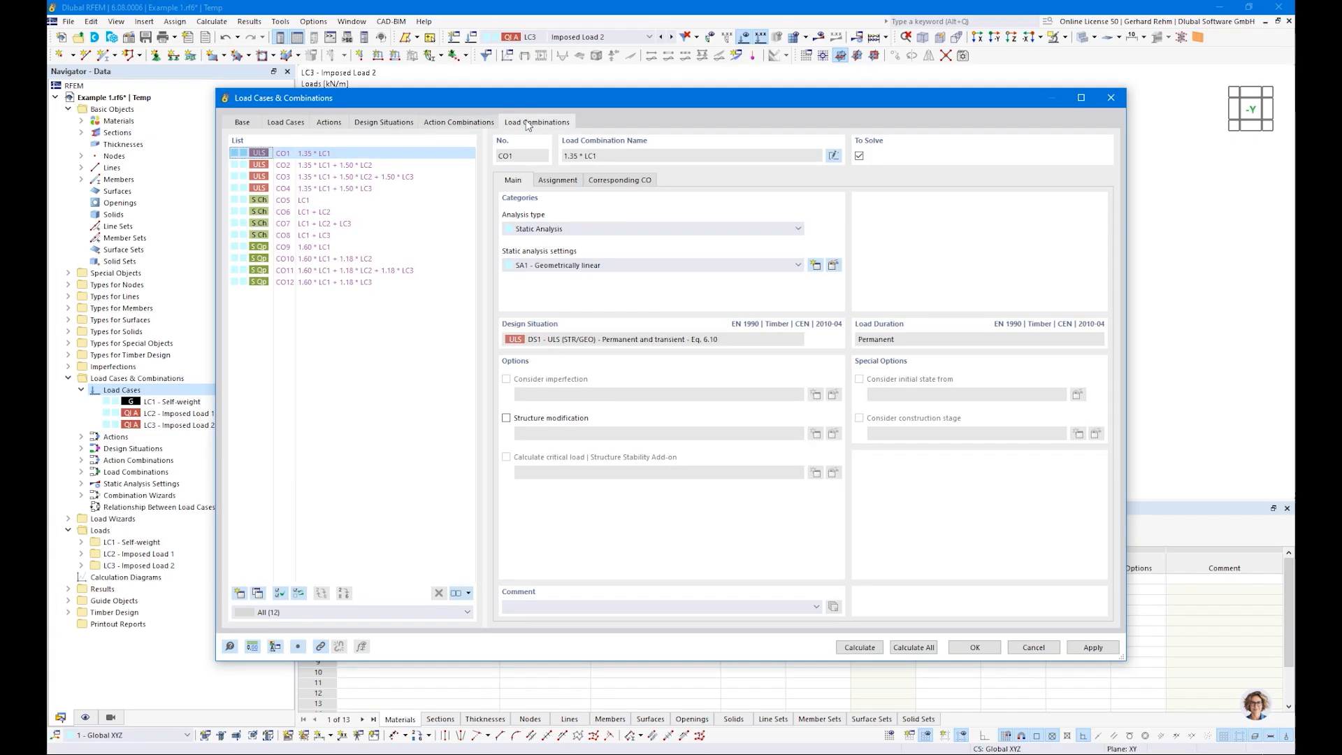
{"action": "left_click", "coordinate": [313, 168]}
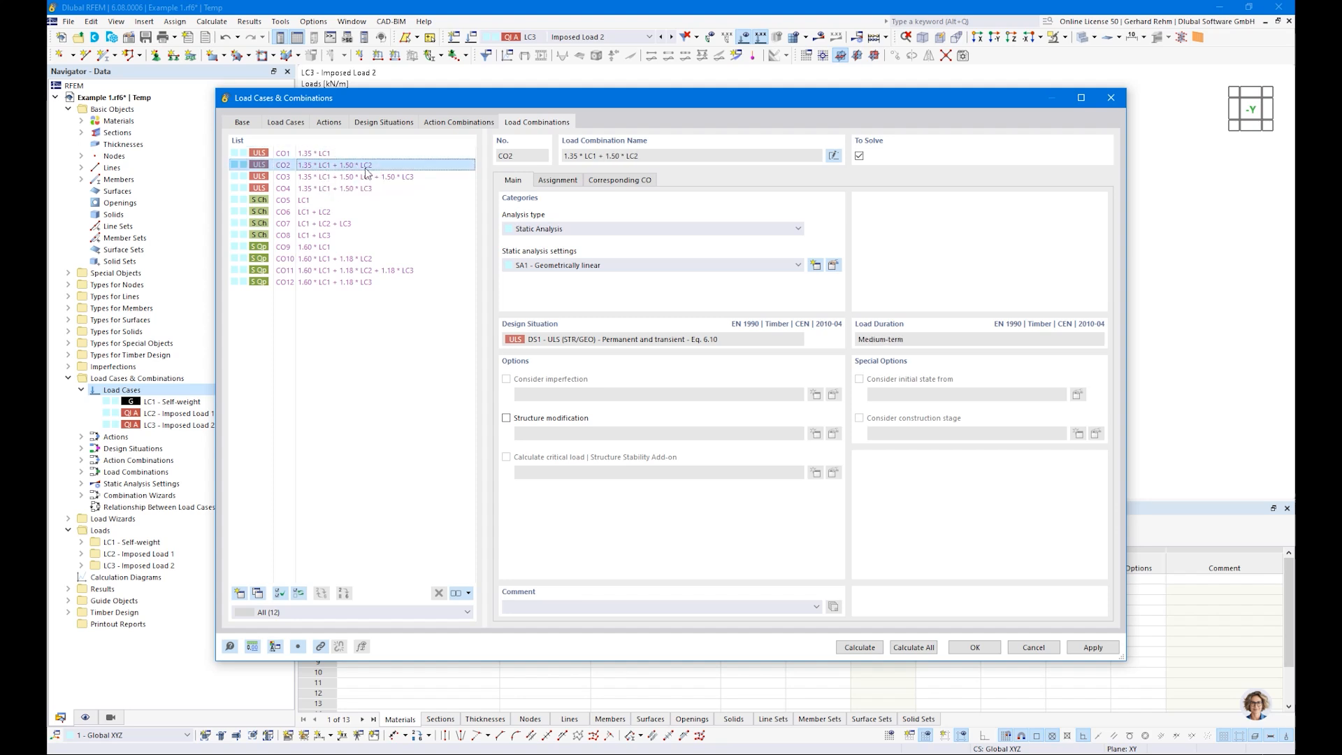
{"action": "left_click", "coordinate": [321, 180]}
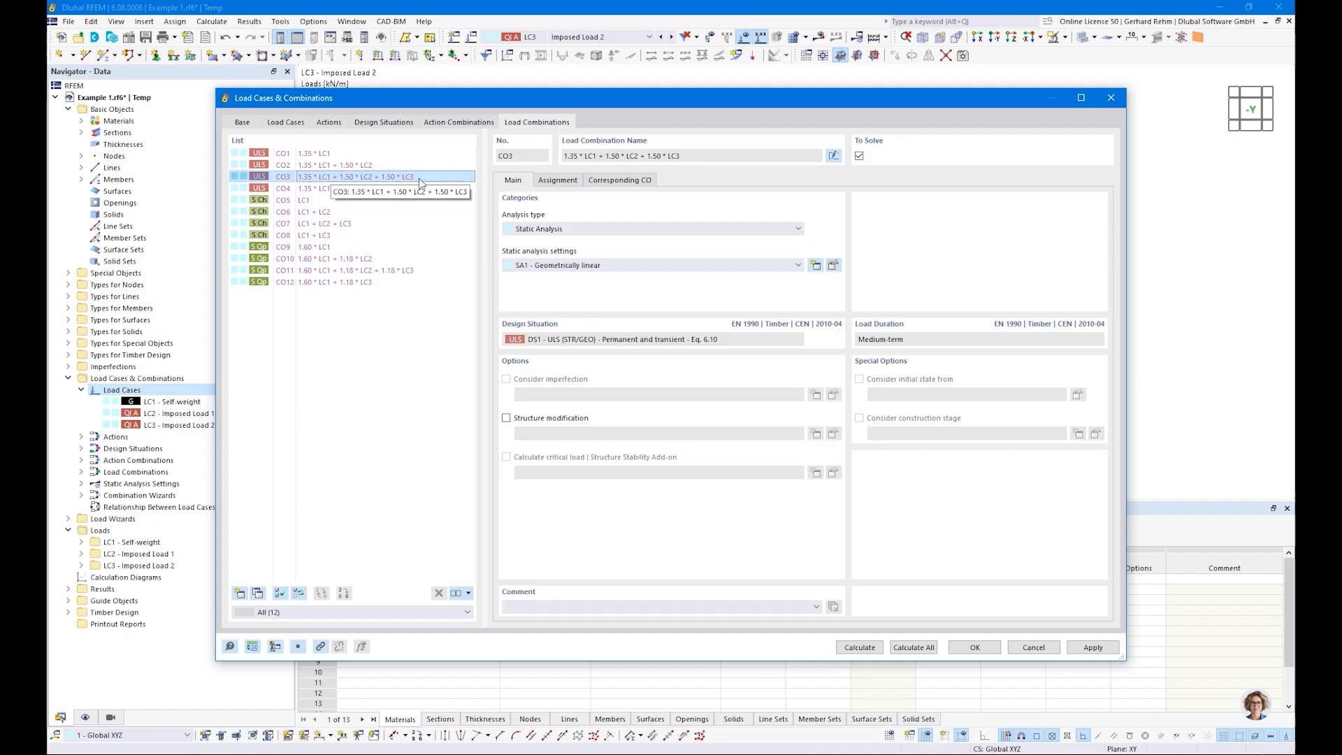
{"action": "left_click", "coordinate": [297, 190]}
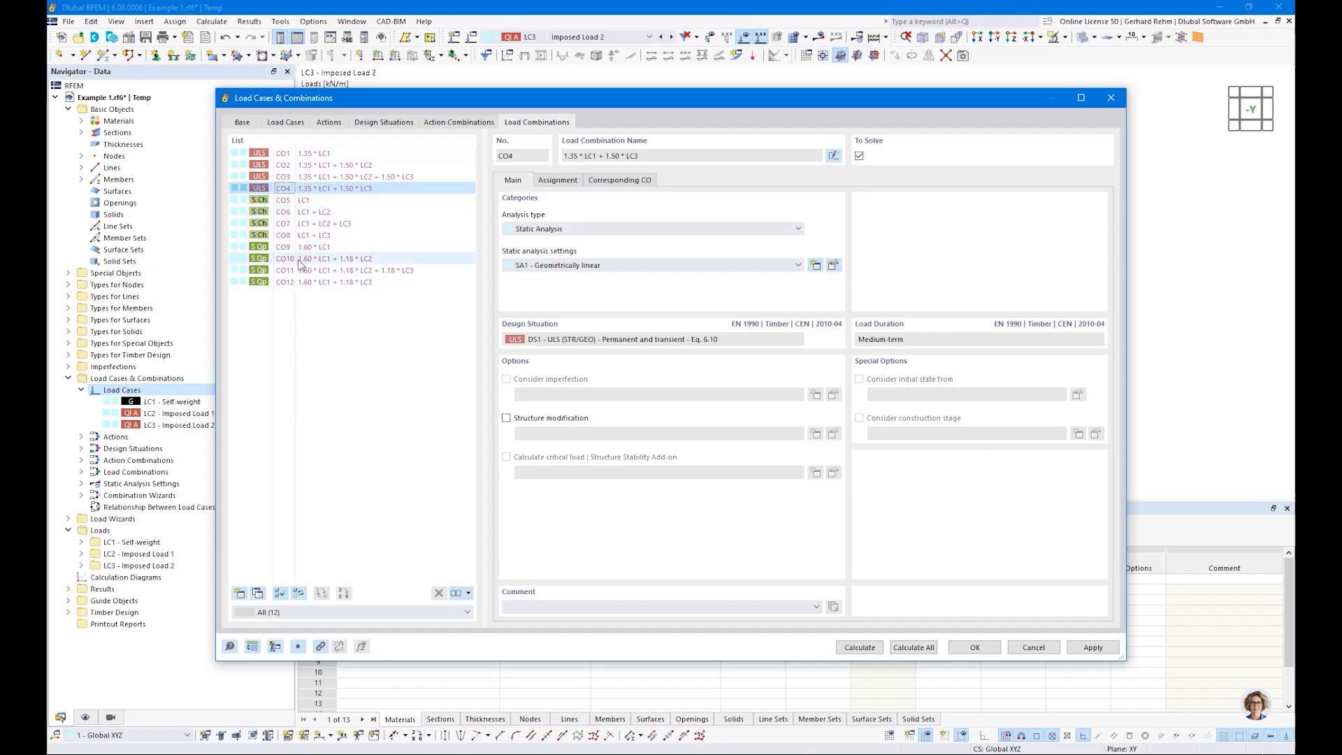
{"action": "left_click", "coordinate": [304, 200]}
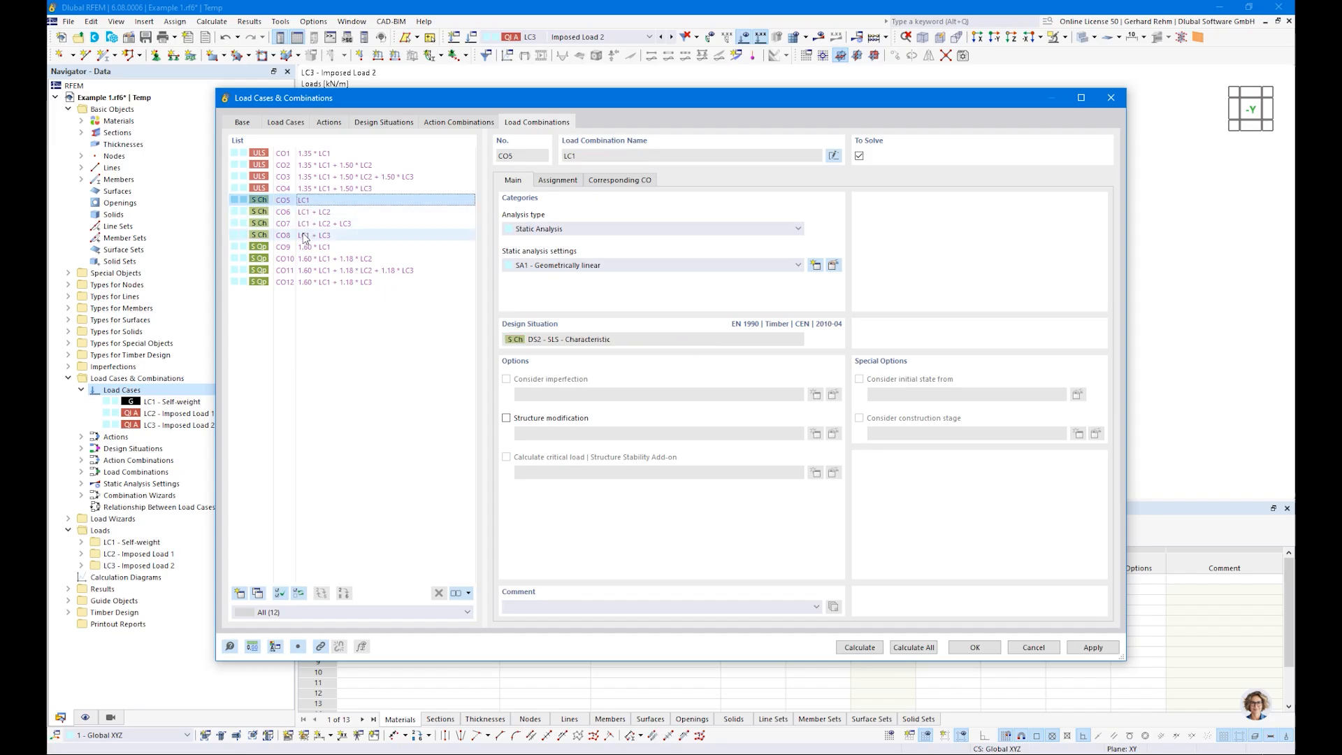
Step: Review the load combinations from CO8 to CO12 and the factors of the load cases assigned to CO12
{"action": "left_click", "coordinate": [305, 237]}
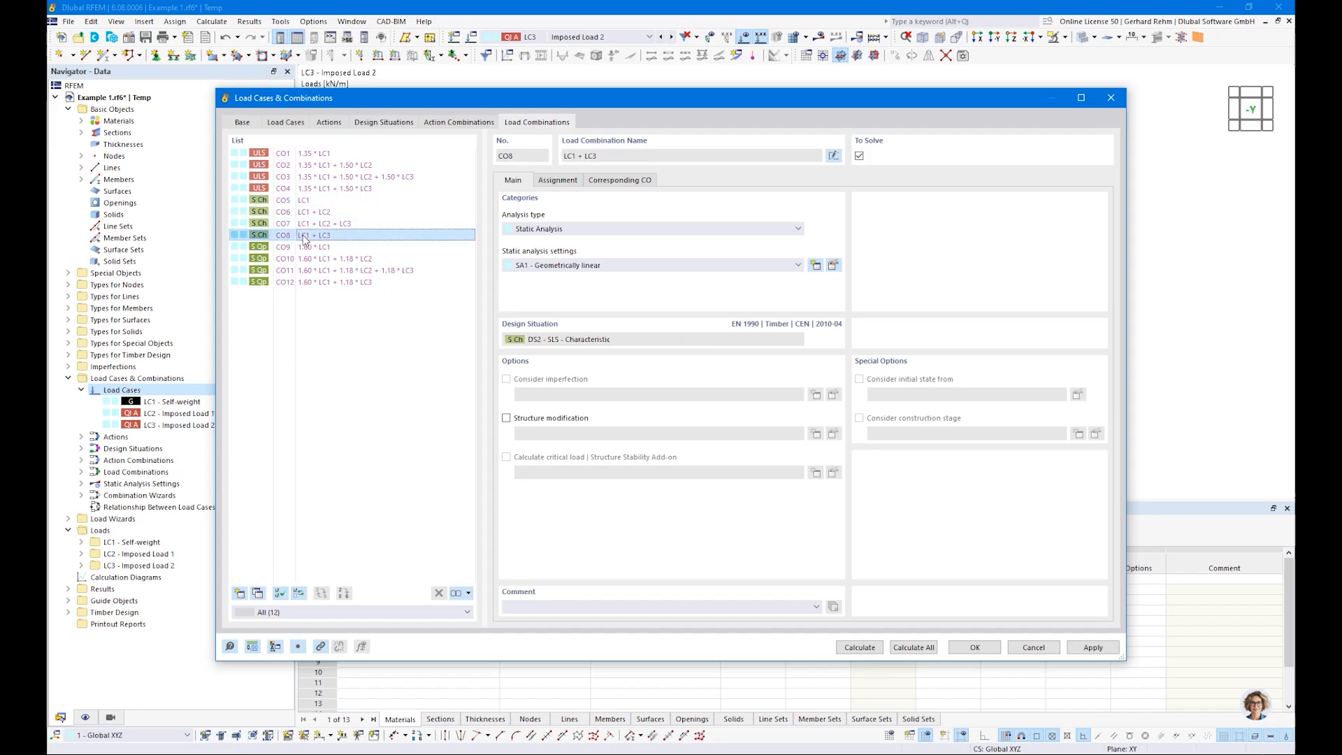
{"action": "left_click", "coordinate": [305, 247]}
{"action": "left_click", "coordinate": [305, 258]}
{"action": "left_click", "coordinate": [306, 283]}
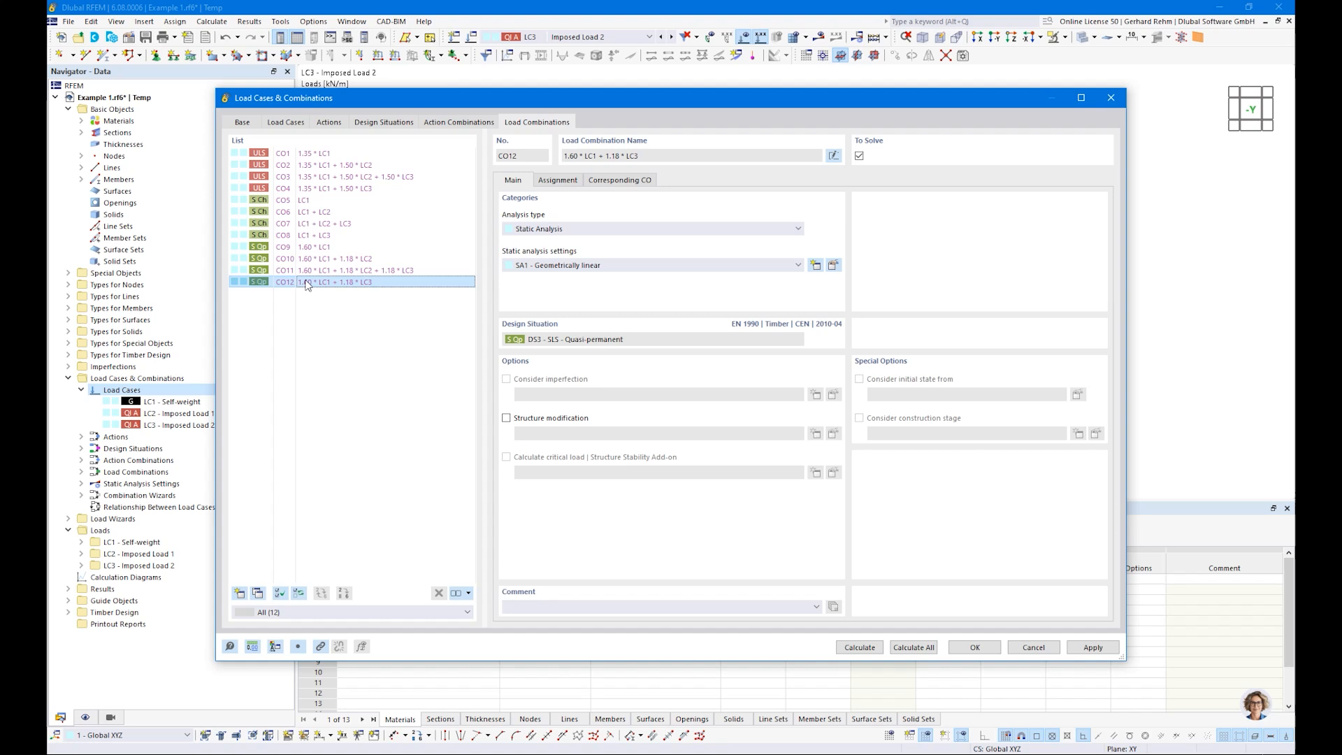
{"action": "left_click", "coordinate": [567, 180]}
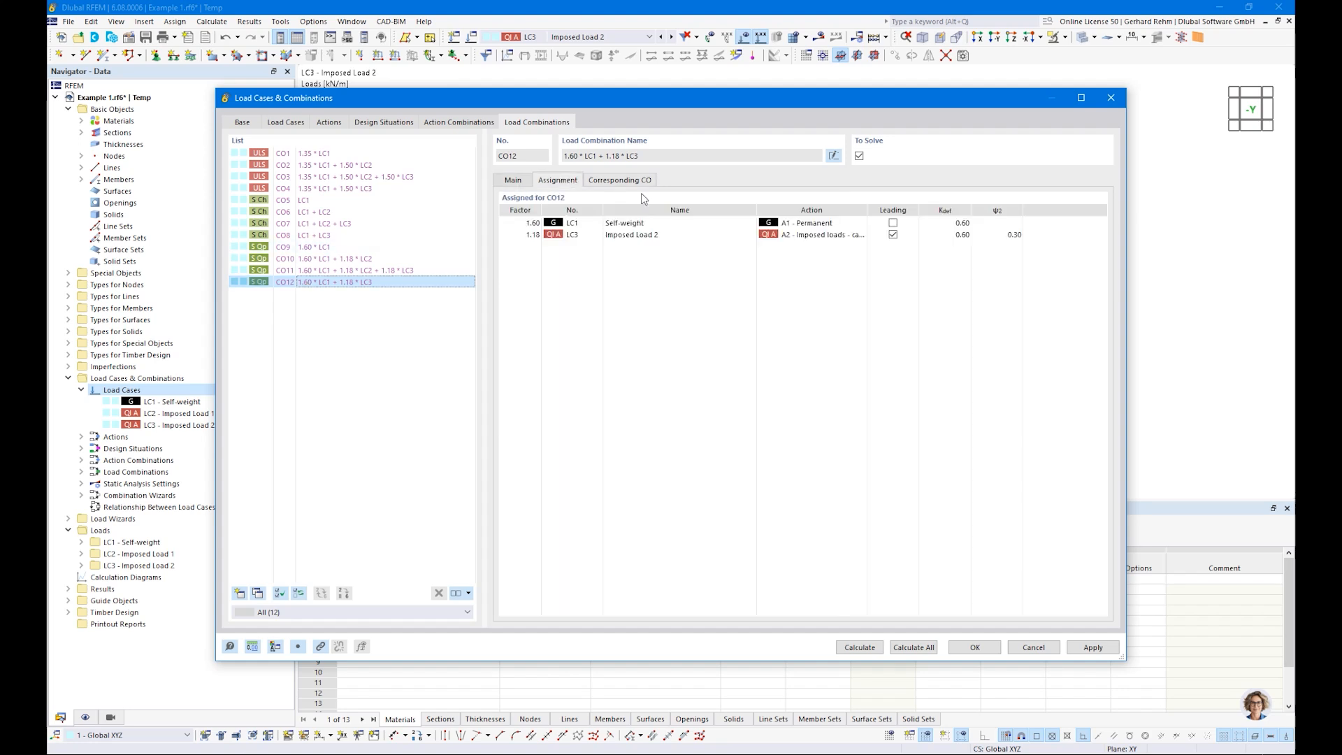
{"action": "left_click", "coordinate": [994, 236]}
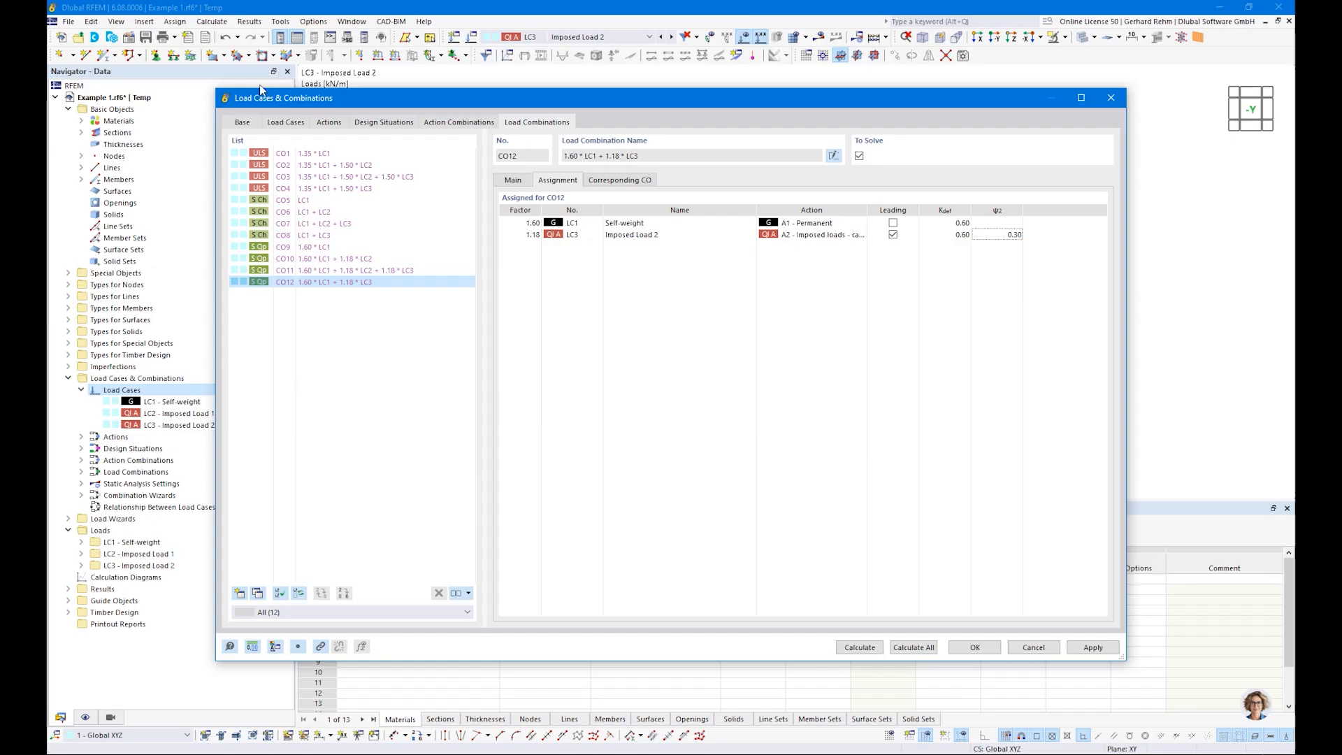
Step: Review the EN 1990 timber standard's partial factors and deformation coefficient for the combination wizard, leaving without changes
{"action": "left_click", "coordinate": [242, 123]}
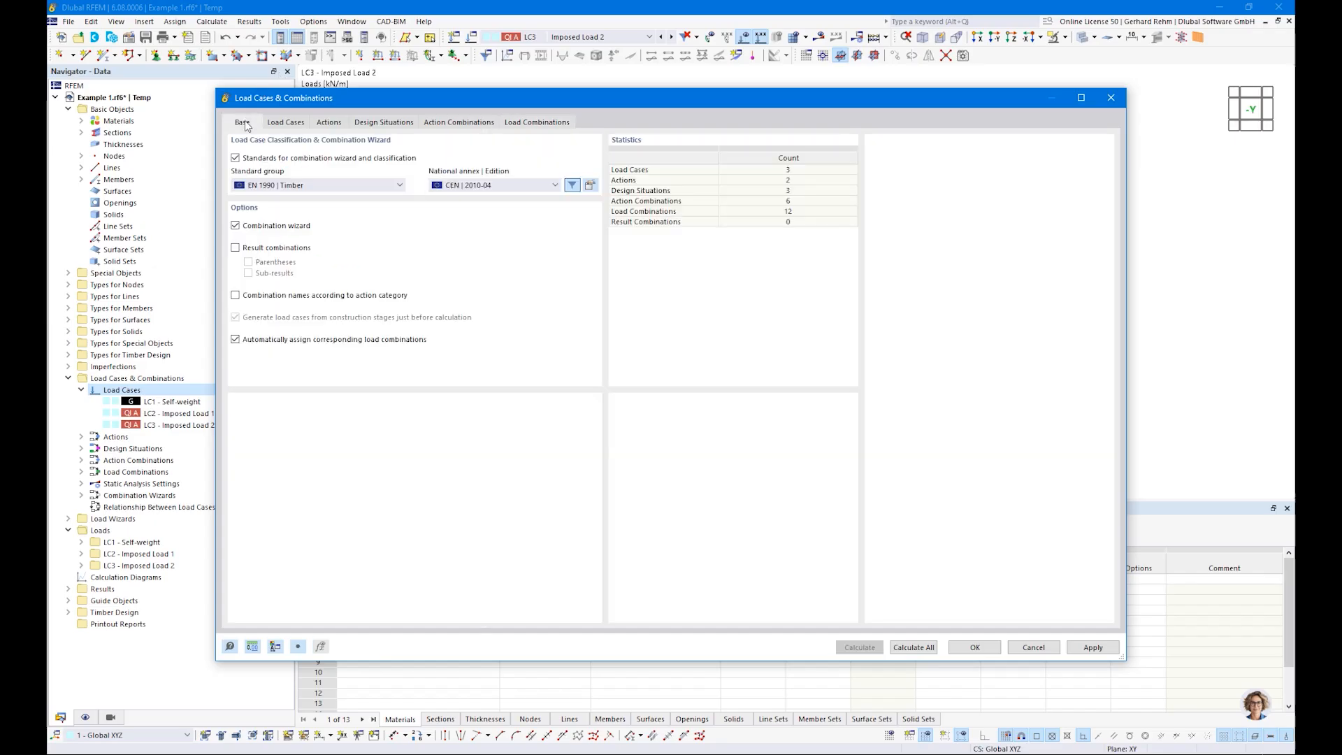
{"action": "left_click", "coordinate": [590, 185]}
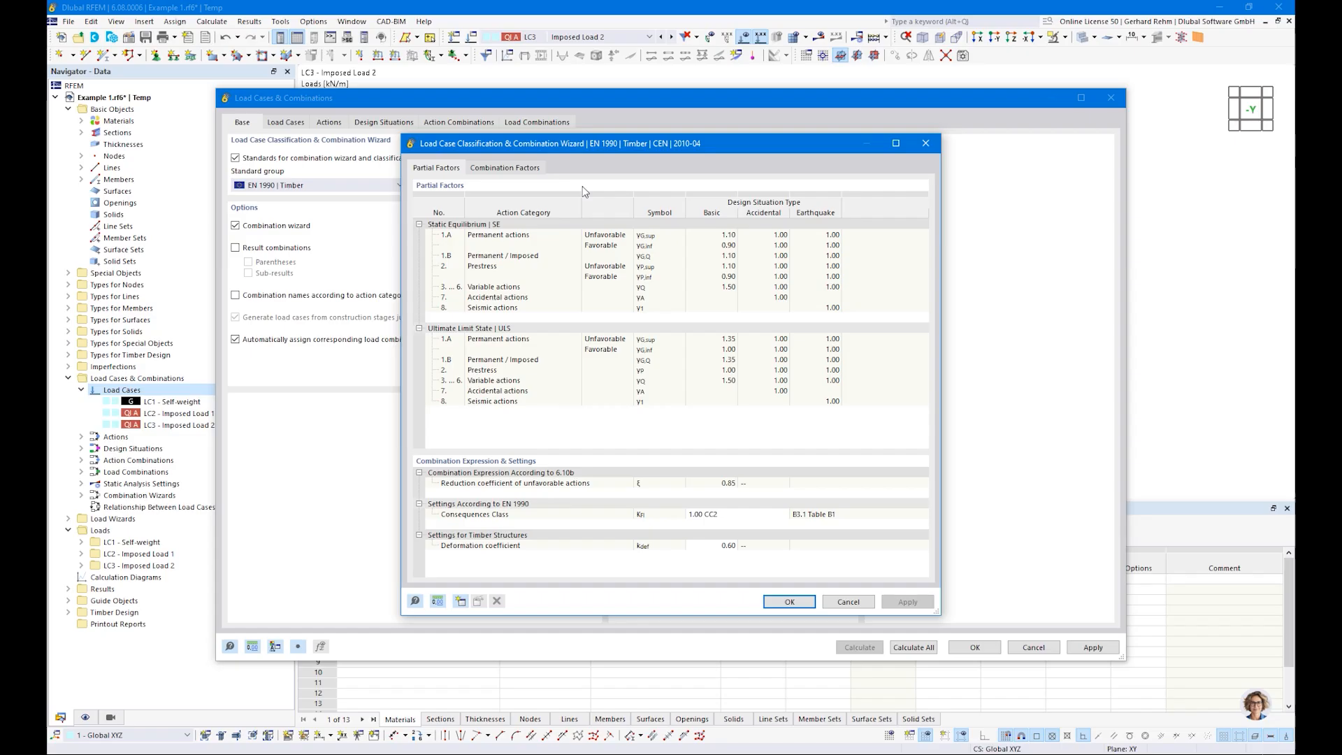
{"action": "double_click", "coordinate": [723, 546]}
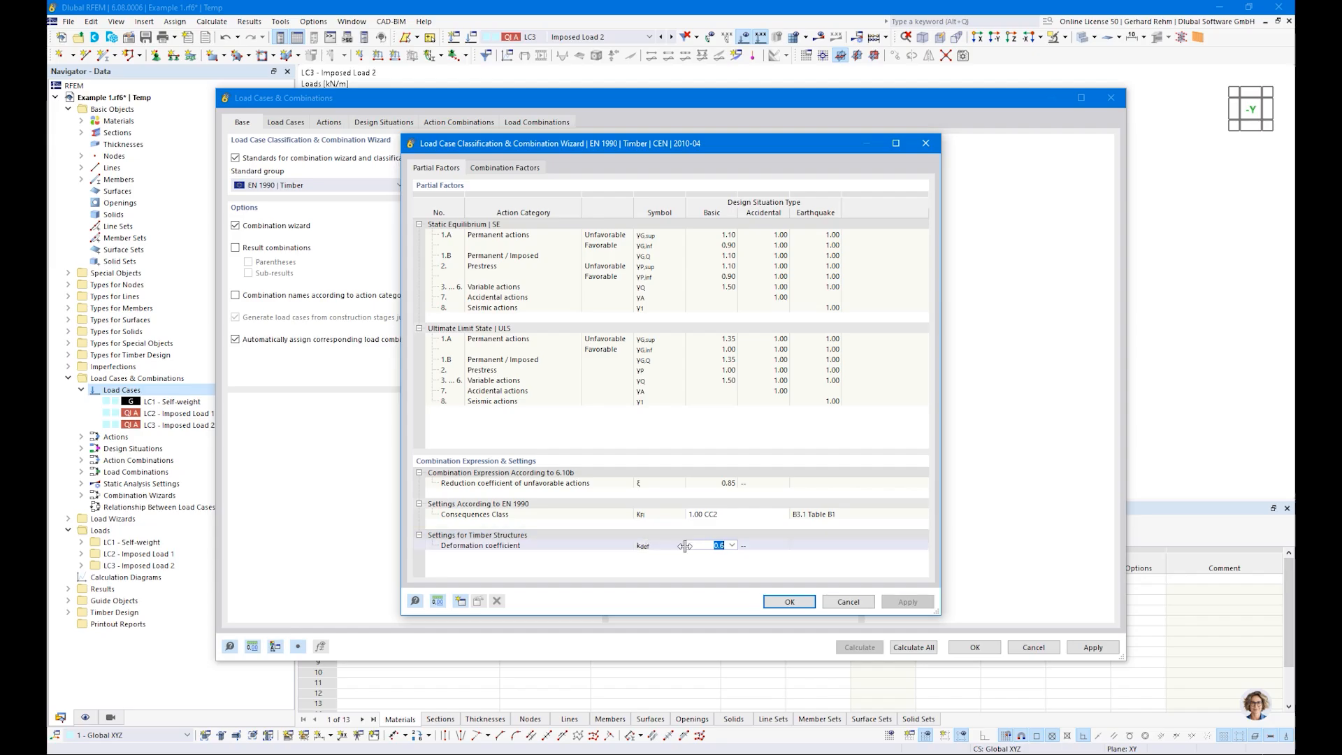
{"action": "left_click", "coordinate": [707, 551]}
{"action": "left_click", "coordinate": [848, 602]}
Step: Check the quasi-permanent design situation DS3 and confirm the load cases and combinations settings
{"action": "left_click", "coordinate": [395, 129]}
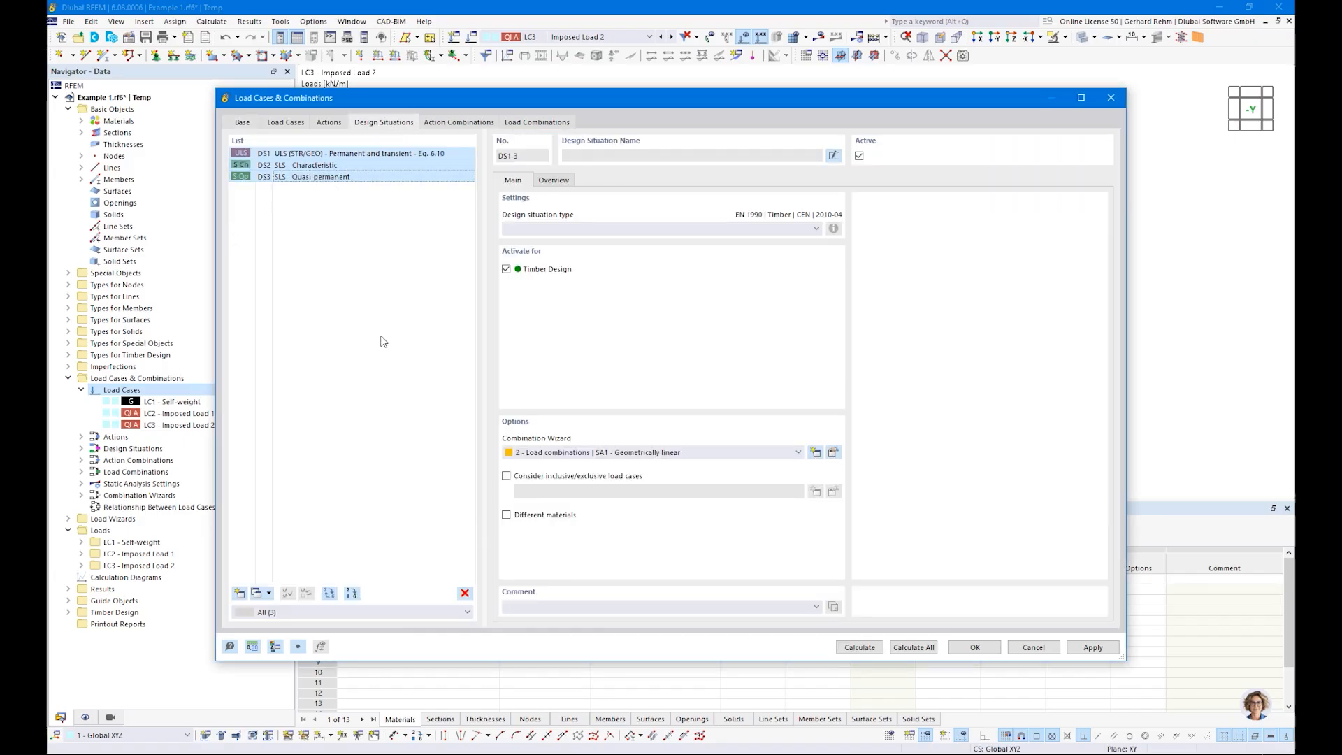
{"action": "left_click", "coordinate": [308, 177]}
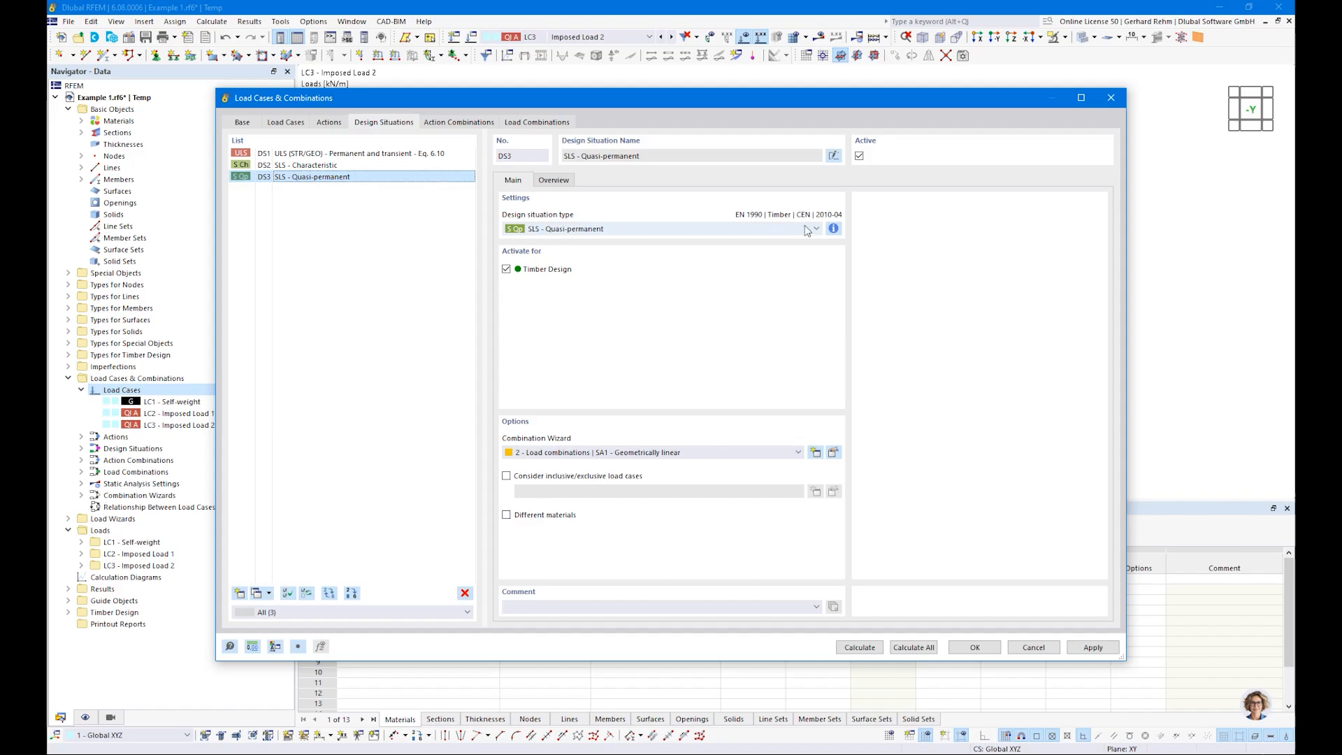
{"action": "left_click", "coordinate": [969, 647]}
Step: Make design situation DS1 current and calculate the model to display its static analysis results
{"action": "left_click", "coordinate": [568, 38]}
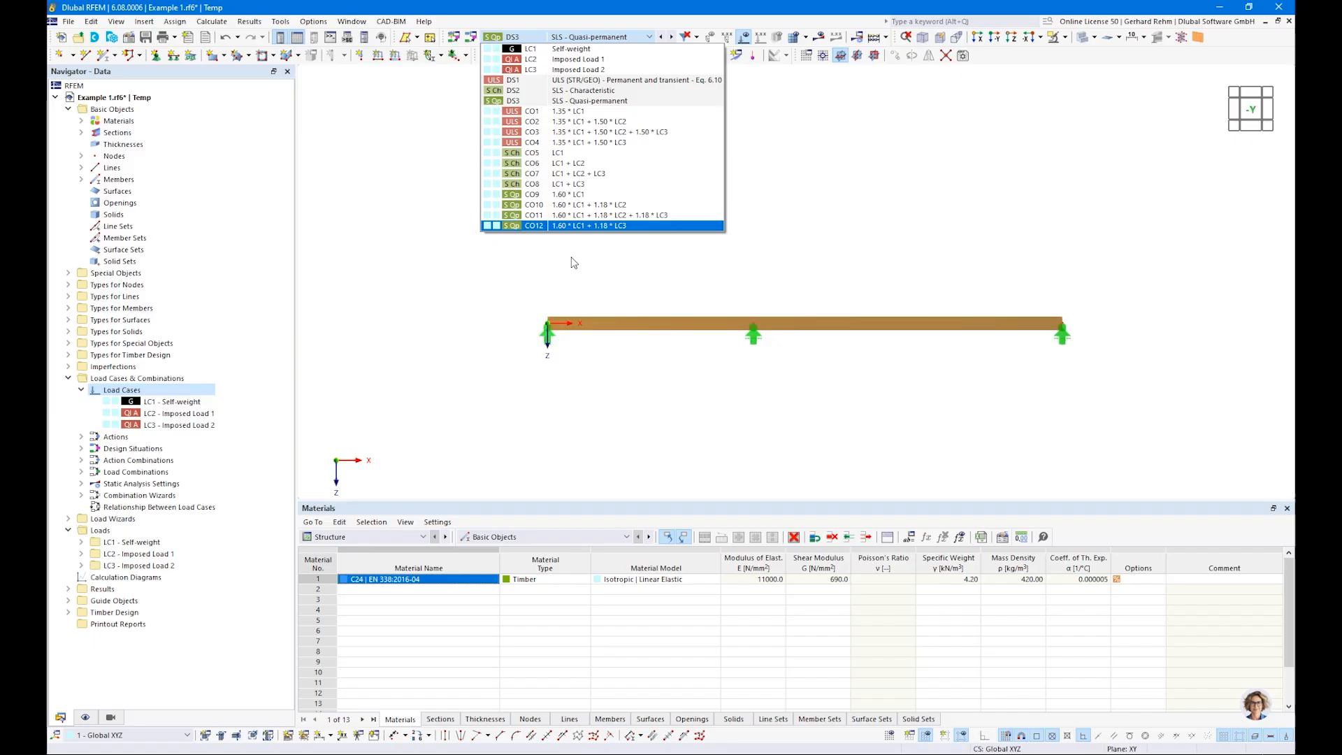
{"action": "left_click", "coordinate": [575, 84]}
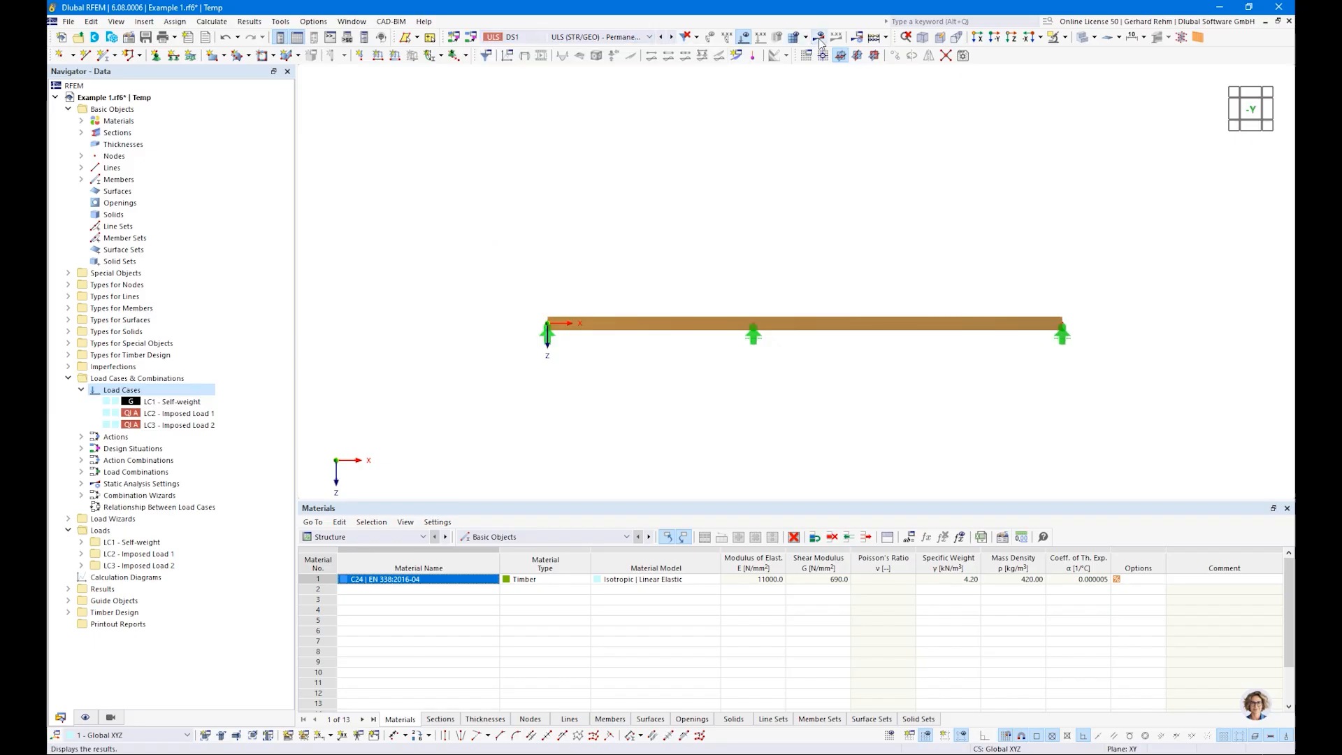
{"action": "left_click", "coordinate": [819, 36]}
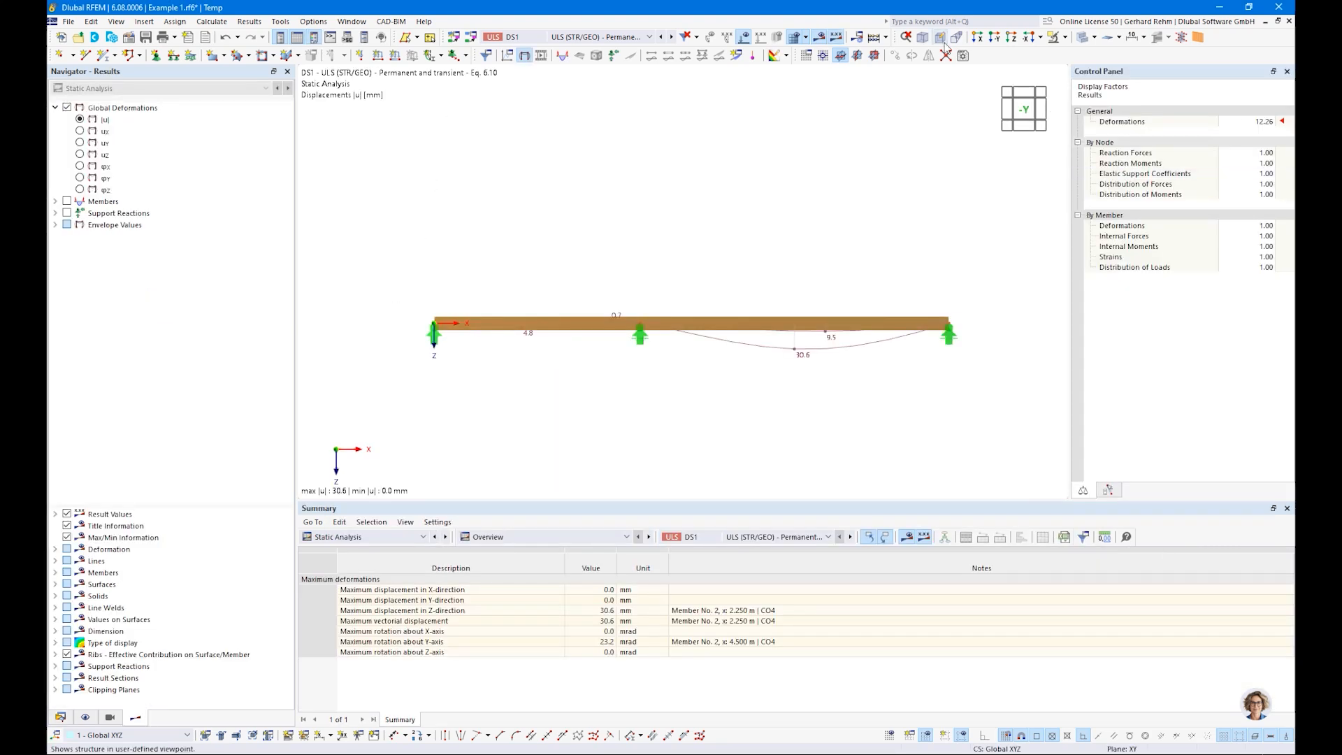
Step: Display the beam as a simple line model and set the deformation display factor to 32
{"action": "left_click", "coordinate": [1082, 39]}
{"action": "left_click", "coordinate": [1266, 121]}
{"action": "left_click", "coordinate": [1270, 119]}
{"action": "left_click", "coordinate": [1271, 120]}
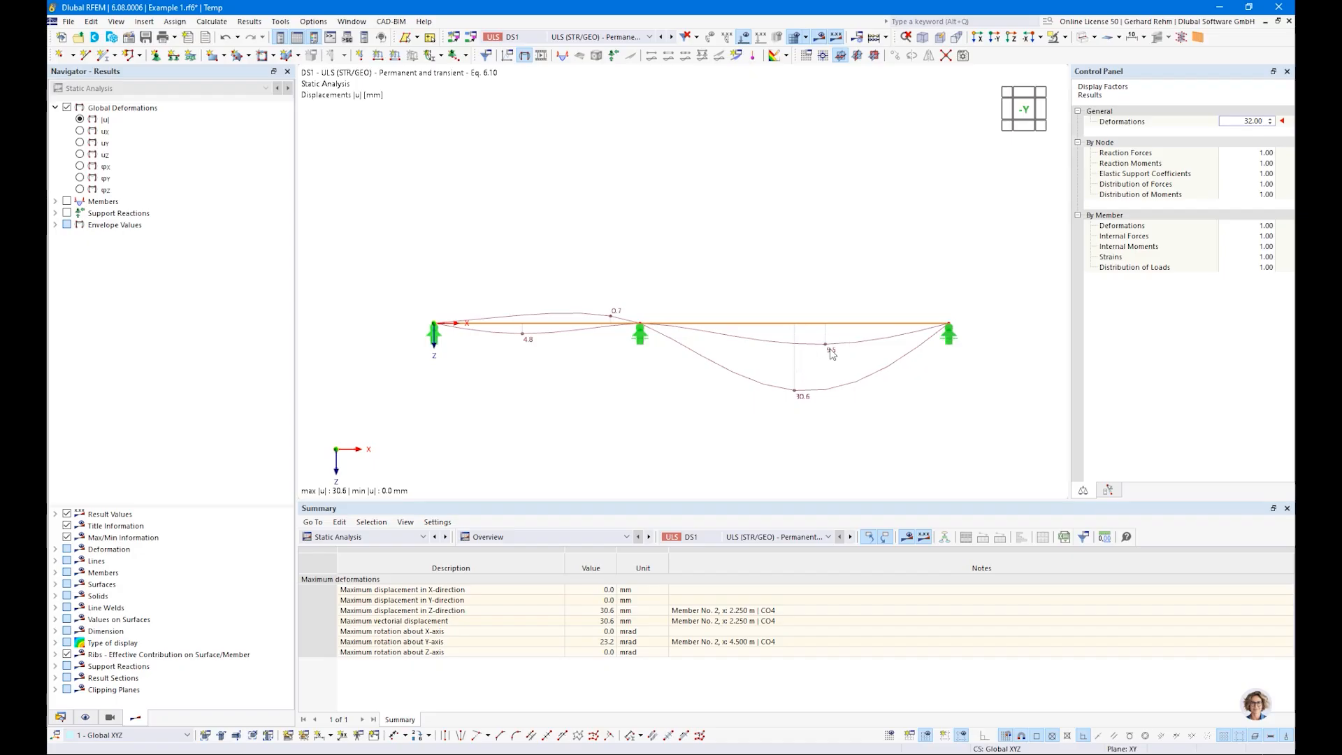
Step: Compare the global deformations of load combinations CO1 and CO2, design situation DS1 and load combination CO4
{"action": "left_click", "coordinate": [593, 37]}
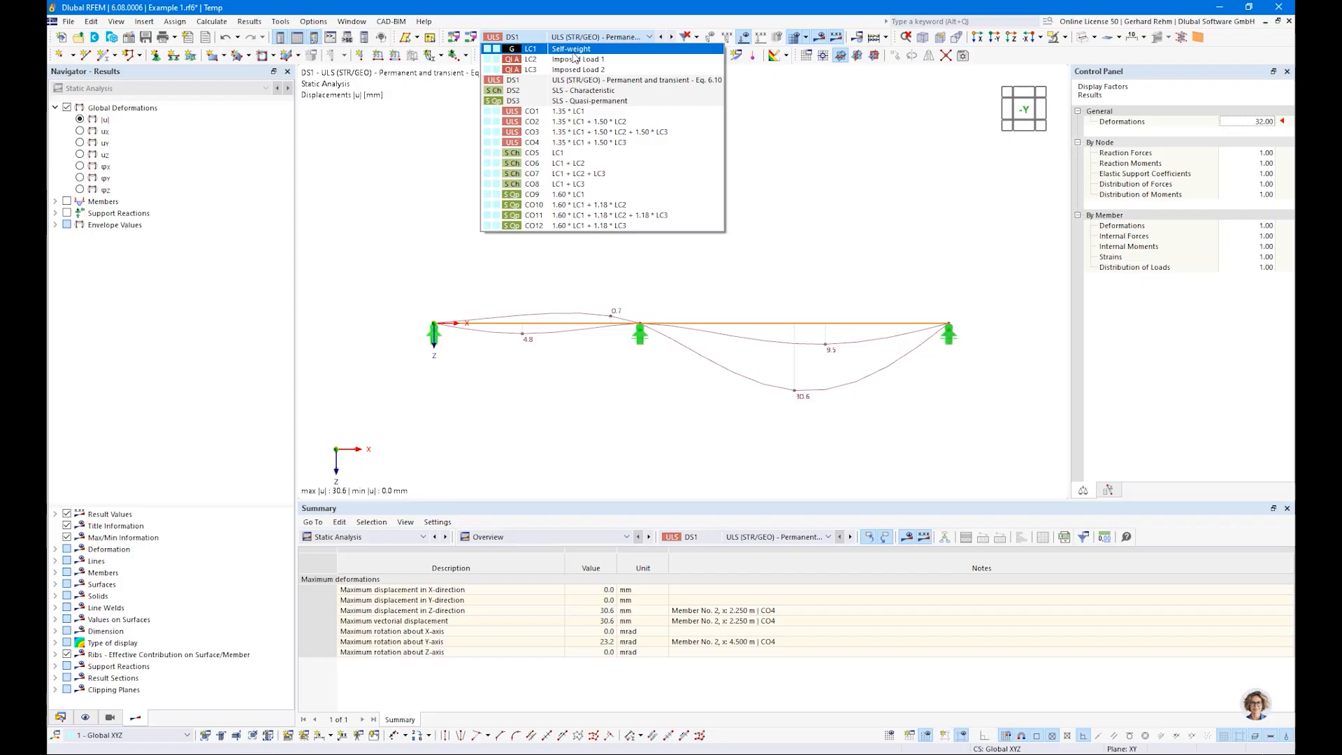
{"action": "left_click", "coordinate": [534, 114]}
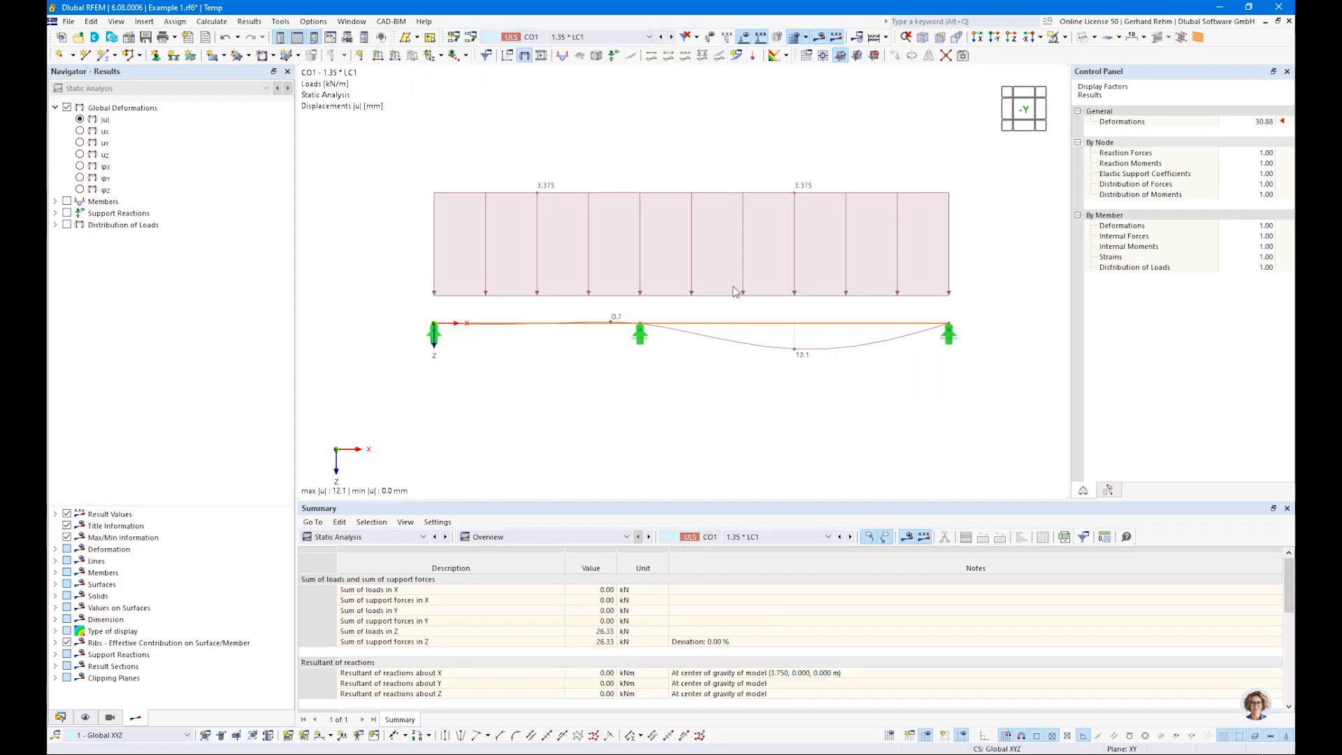
{"action": "left_click", "coordinate": [550, 37]}
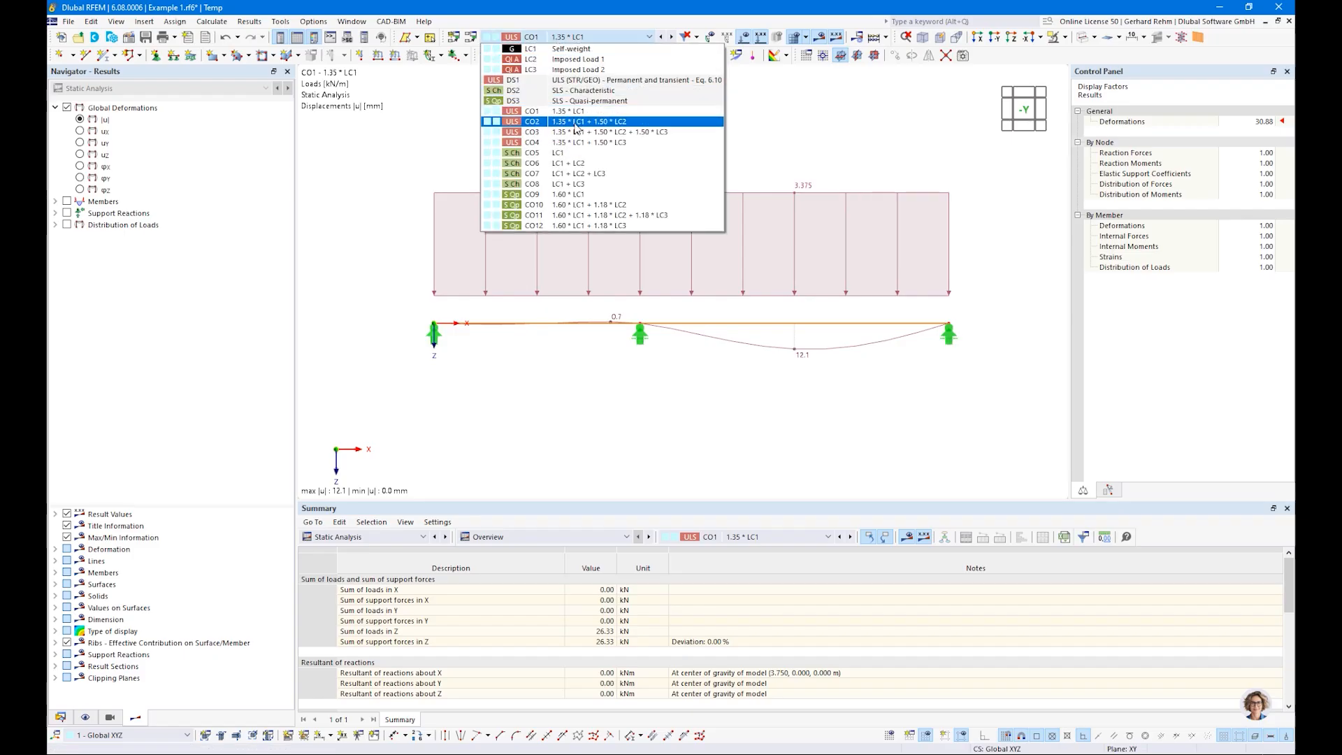
{"action": "left_click", "coordinate": [574, 122]}
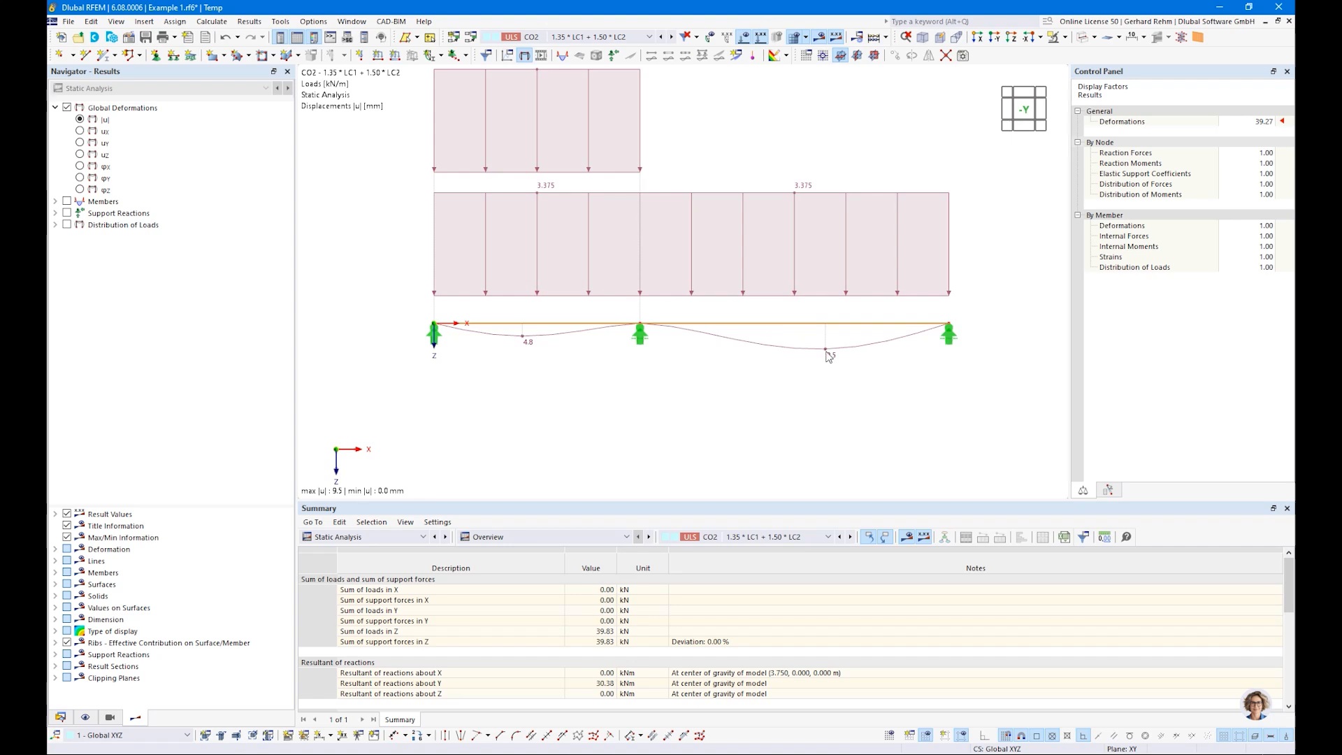
{"action": "left_click", "coordinate": [555, 37]}
{"action": "left_click", "coordinate": [556, 80]}
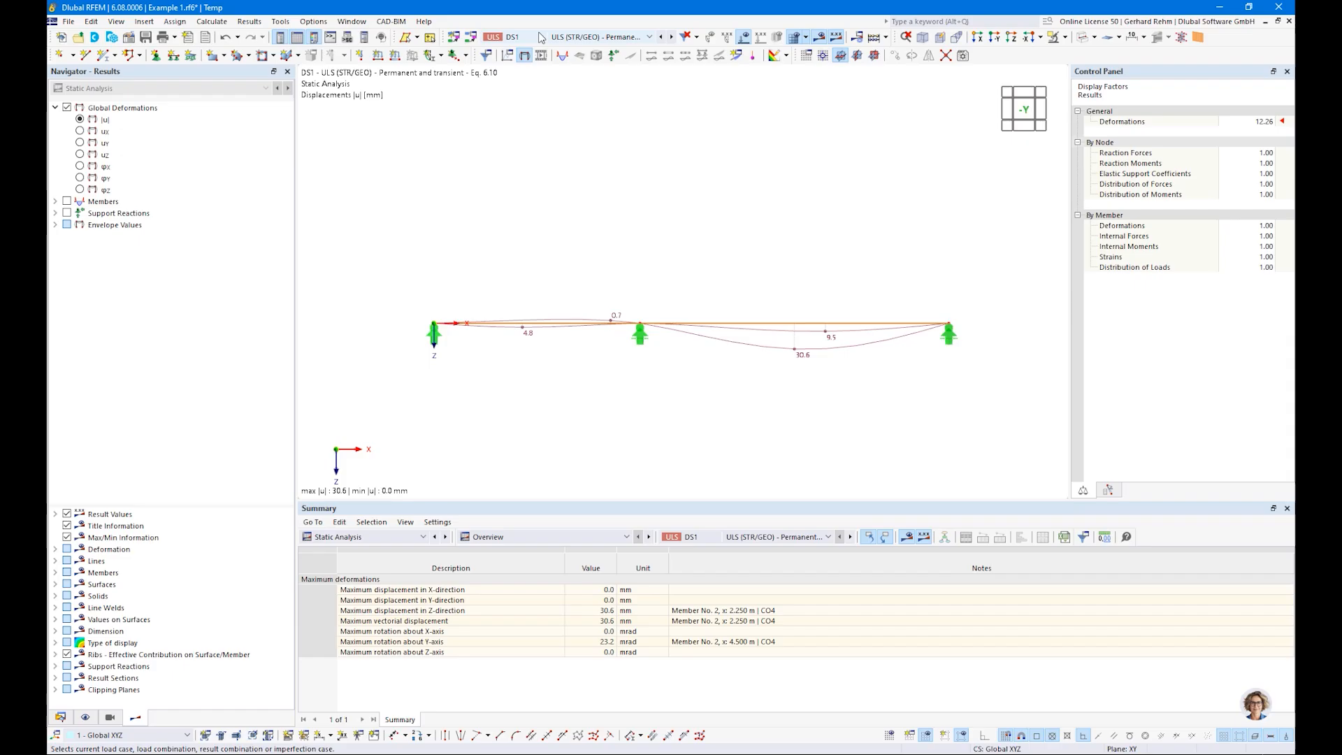
{"action": "left_click", "coordinate": [559, 37]}
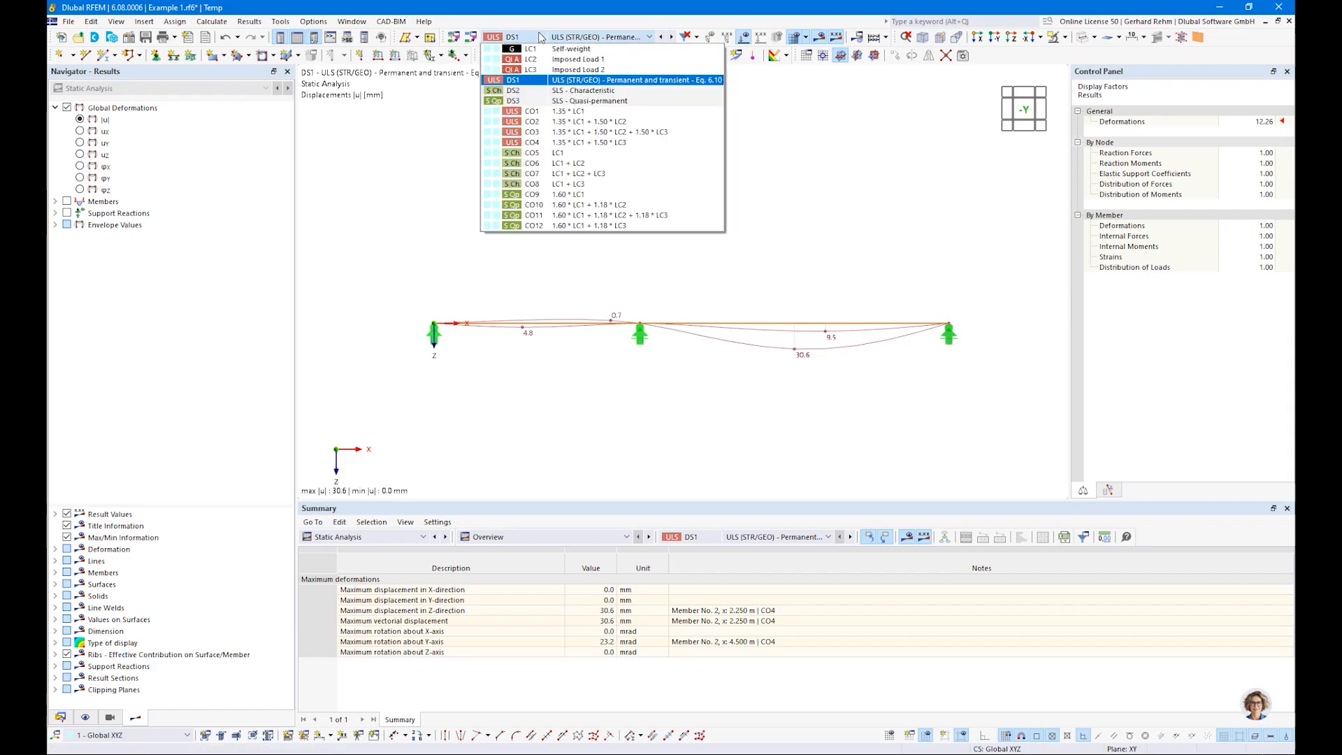
{"action": "left_click", "coordinate": [577, 143]}
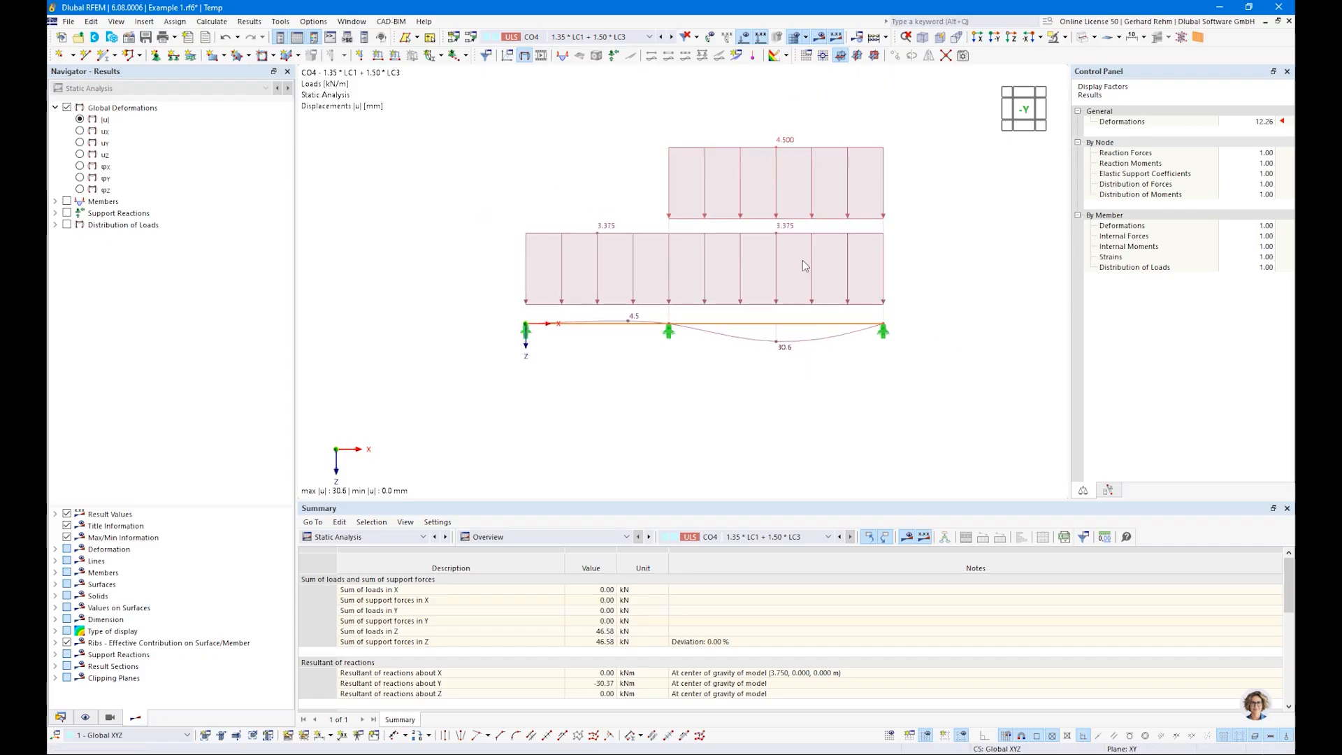
Step: Display the member bending moments My for load combination CO4 and for the DS1 envelope
{"action": "left_click", "coordinate": [56, 201]}
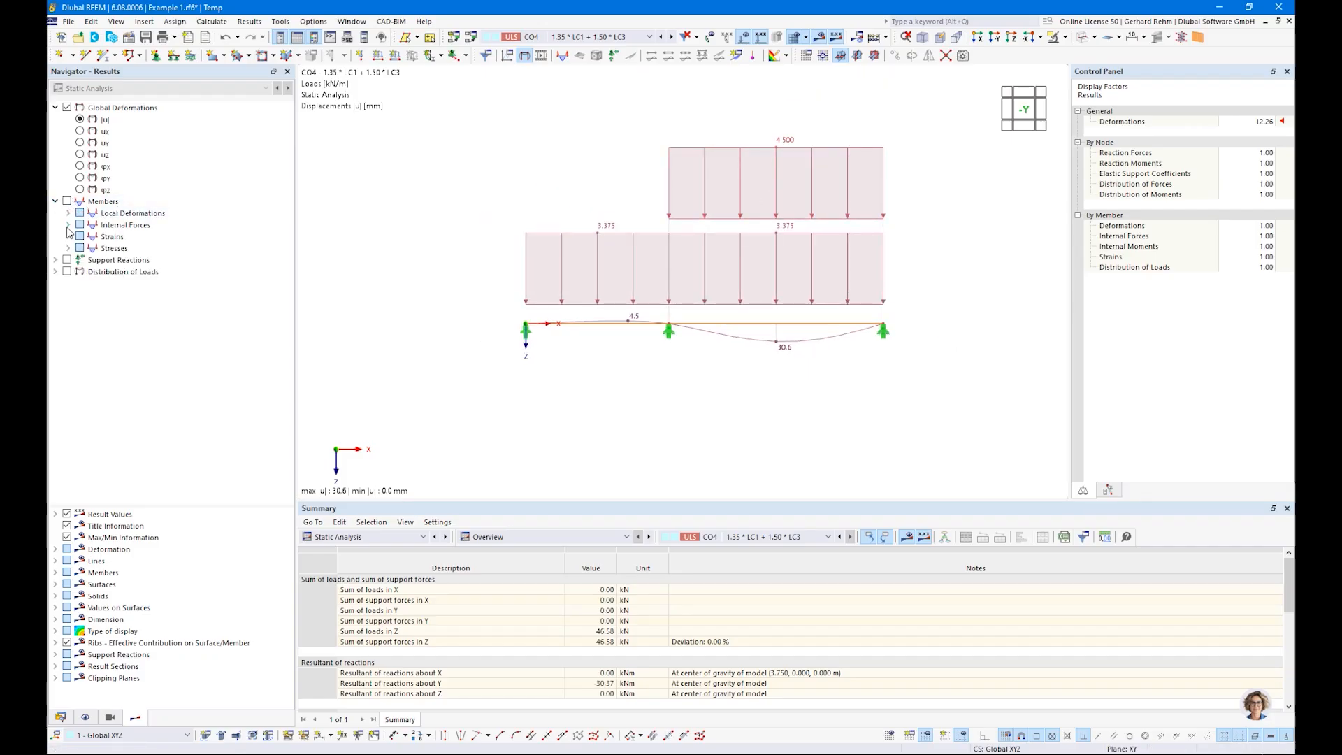
{"action": "left_click", "coordinate": [69, 225]}
{"action": "left_click", "coordinate": [93, 283]}
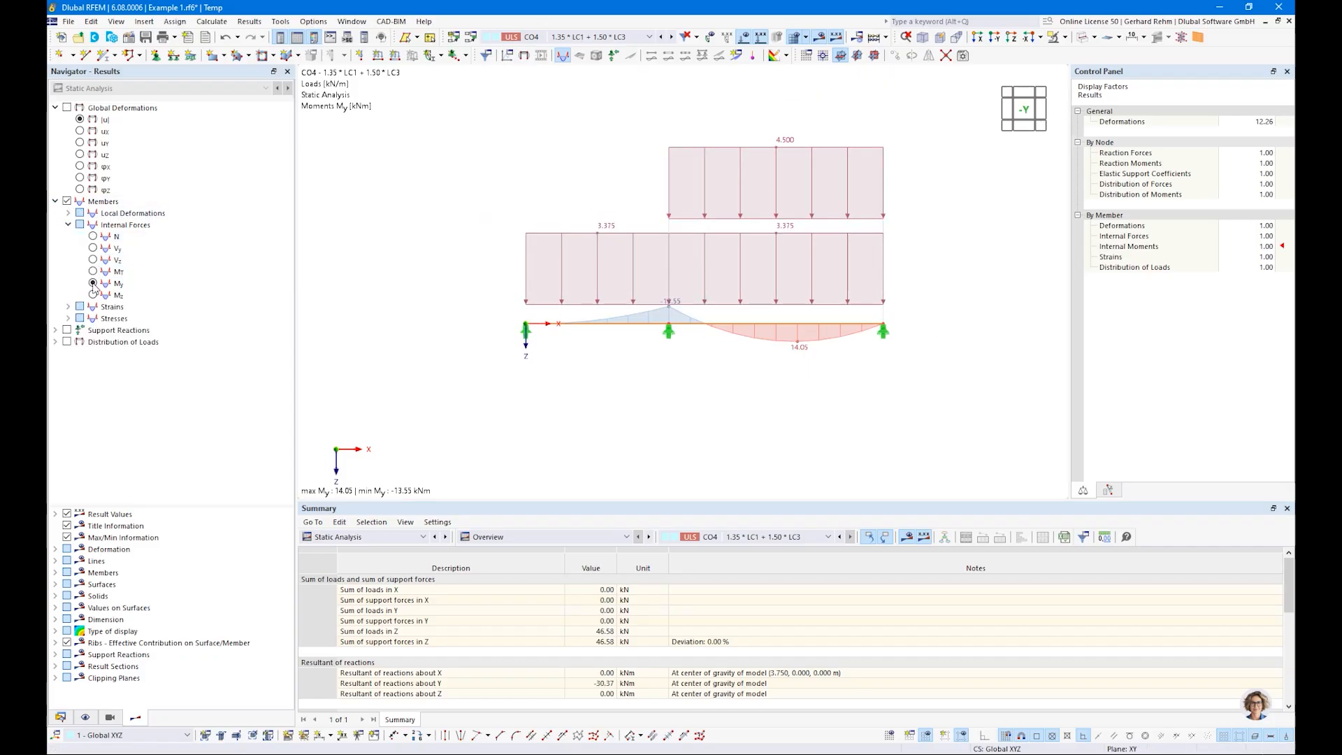
{"action": "left_click", "coordinate": [544, 39]}
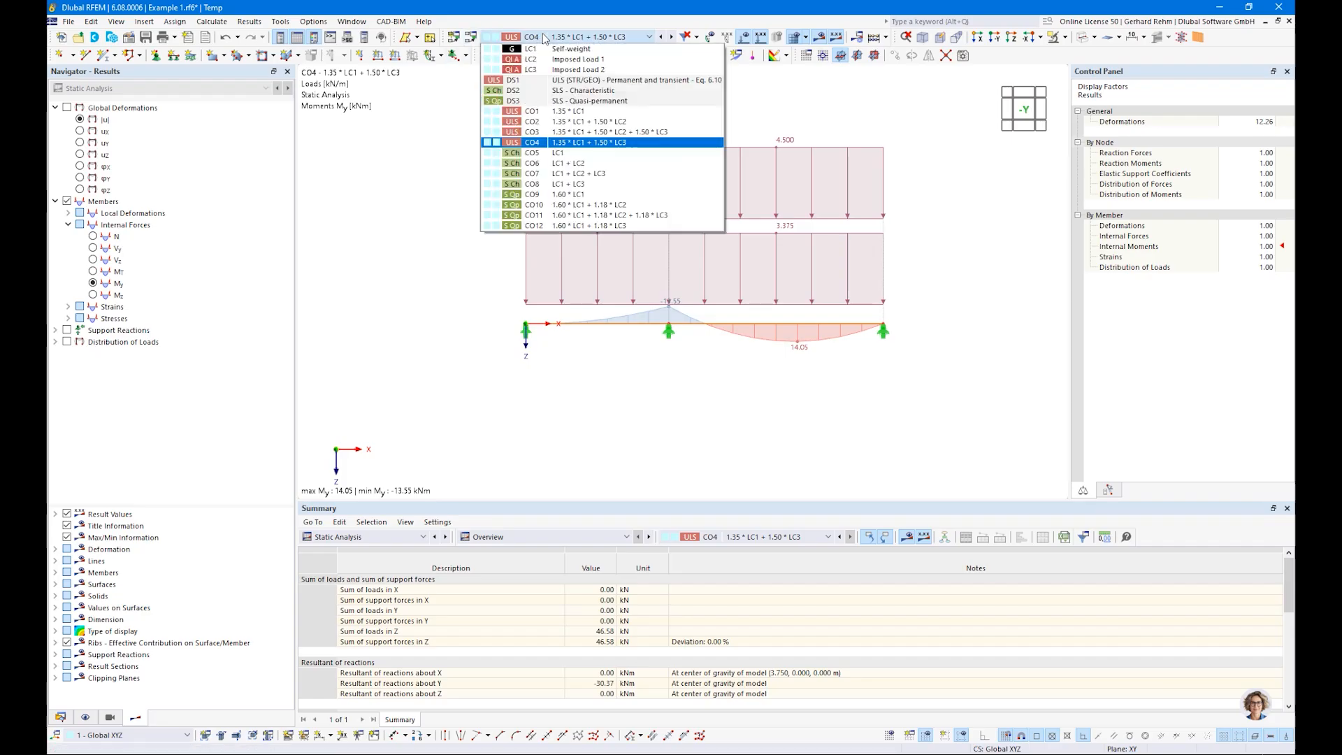
{"action": "left_click", "coordinate": [540, 80]}
{"action": "scroll", "coordinate": [685, 323], "scroll_direction": "up", "scroll_amount": 3}
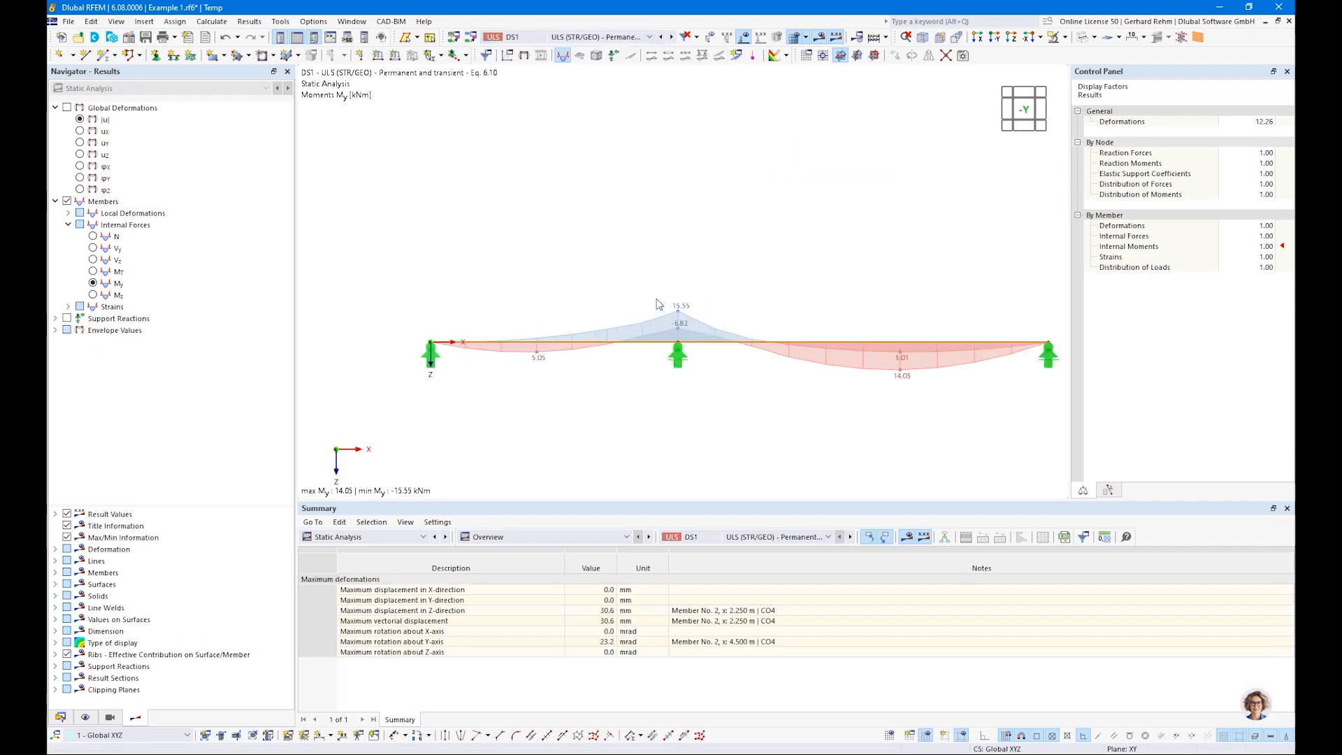
{"action": "scroll", "coordinate": [683, 318], "scroll_direction": "down", "scroll_amount": 3}
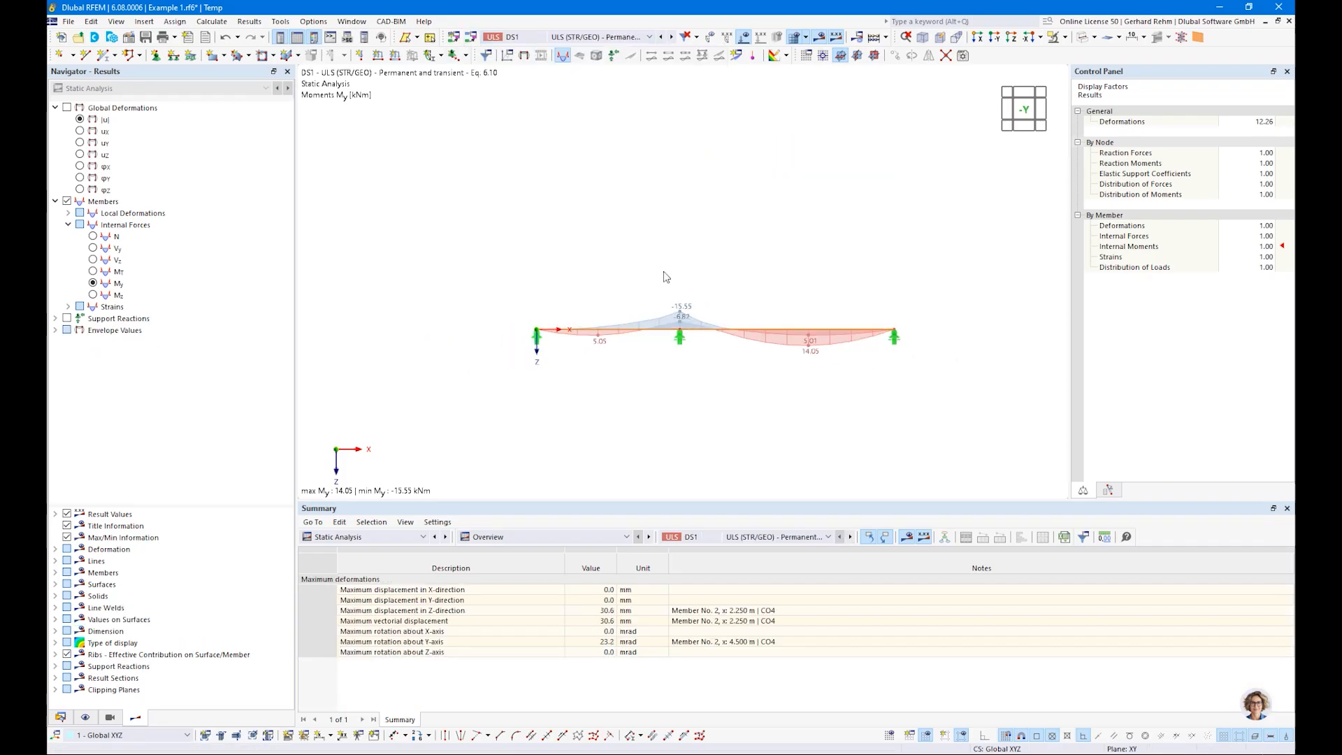
Step: Examine the moments My of load combination CO3 with the loads hidden, and briefly display its support reactions
{"action": "left_click", "coordinate": [597, 36]}
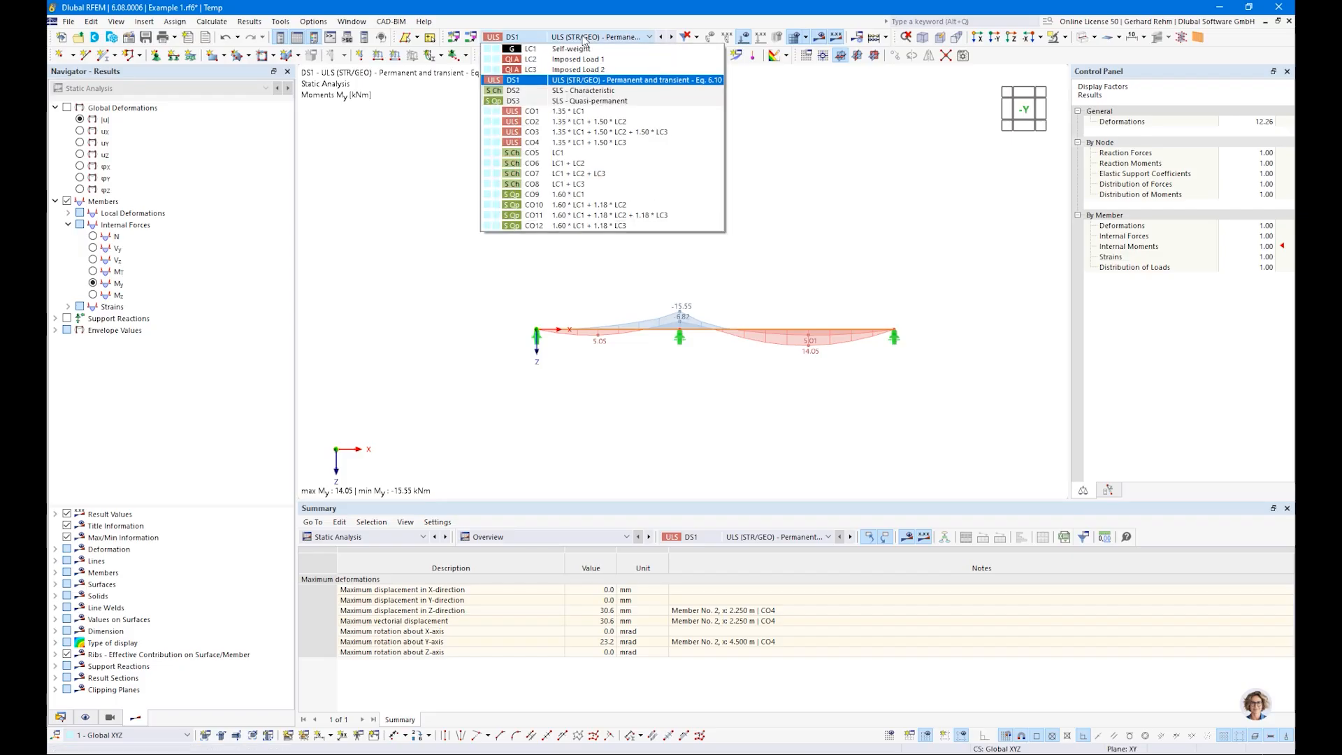
{"action": "left_click", "coordinate": [578, 132]}
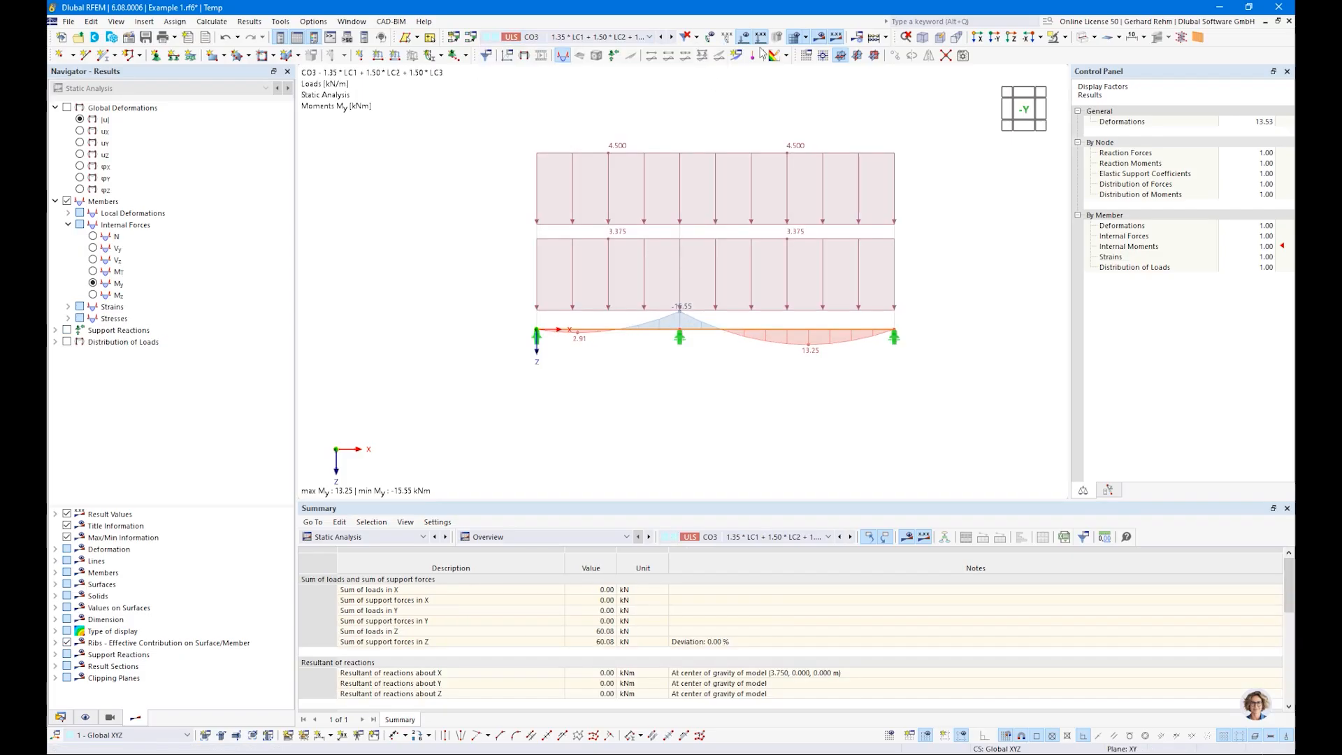
{"action": "left_click", "coordinate": [582, 38]}
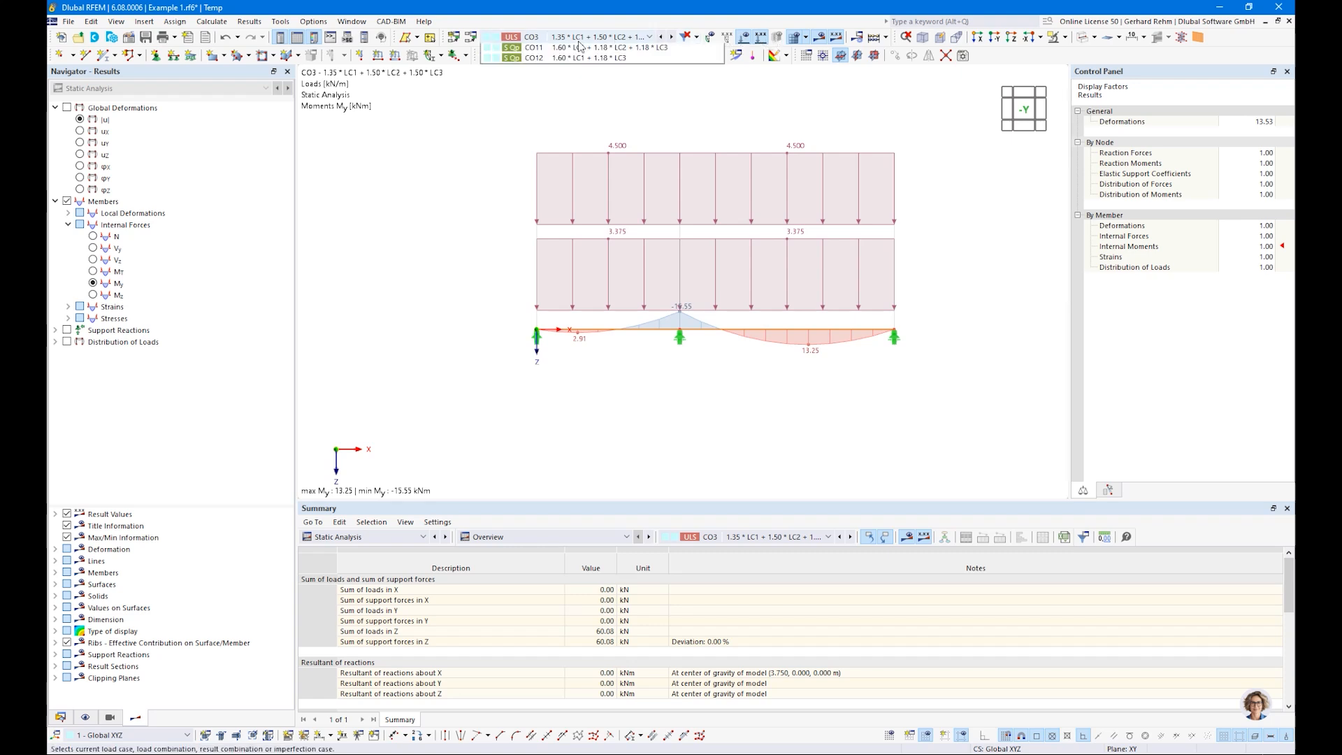
{"action": "left_click", "coordinate": [579, 42]}
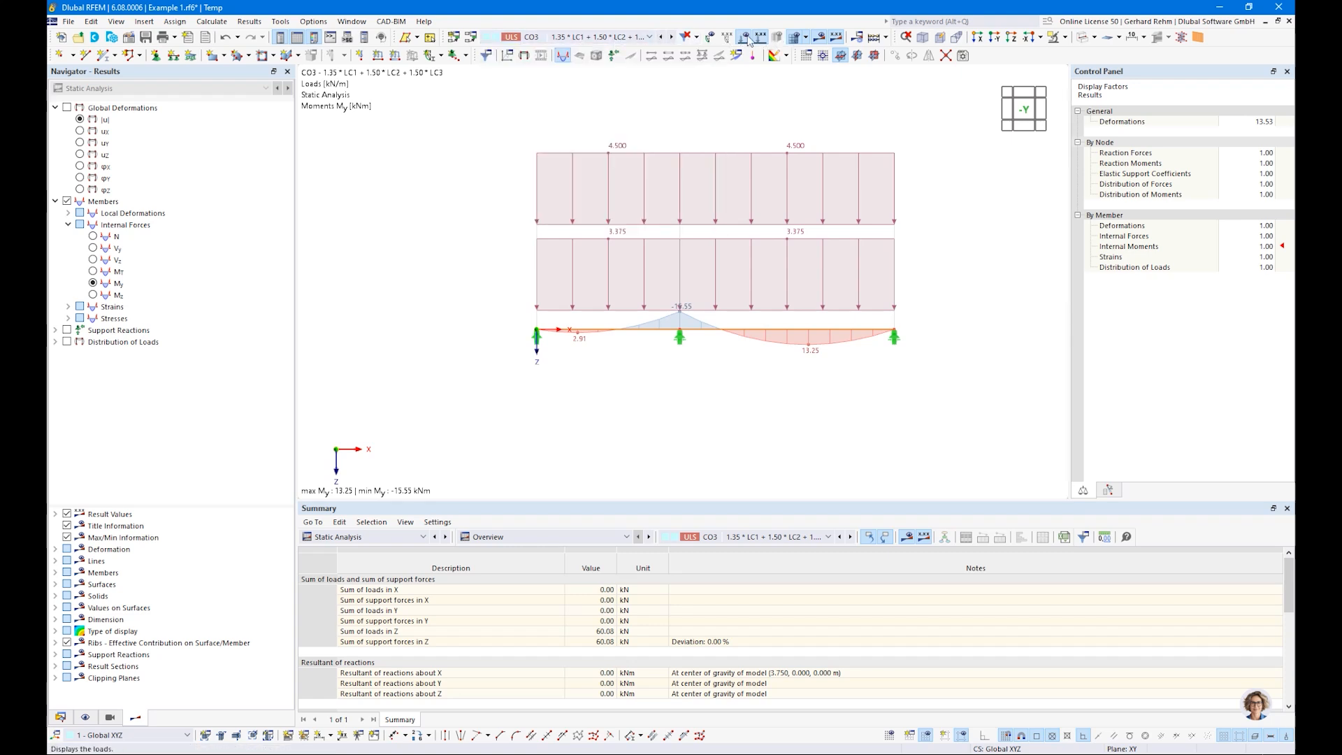
{"action": "left_click", "coordinate": [744, 38]}
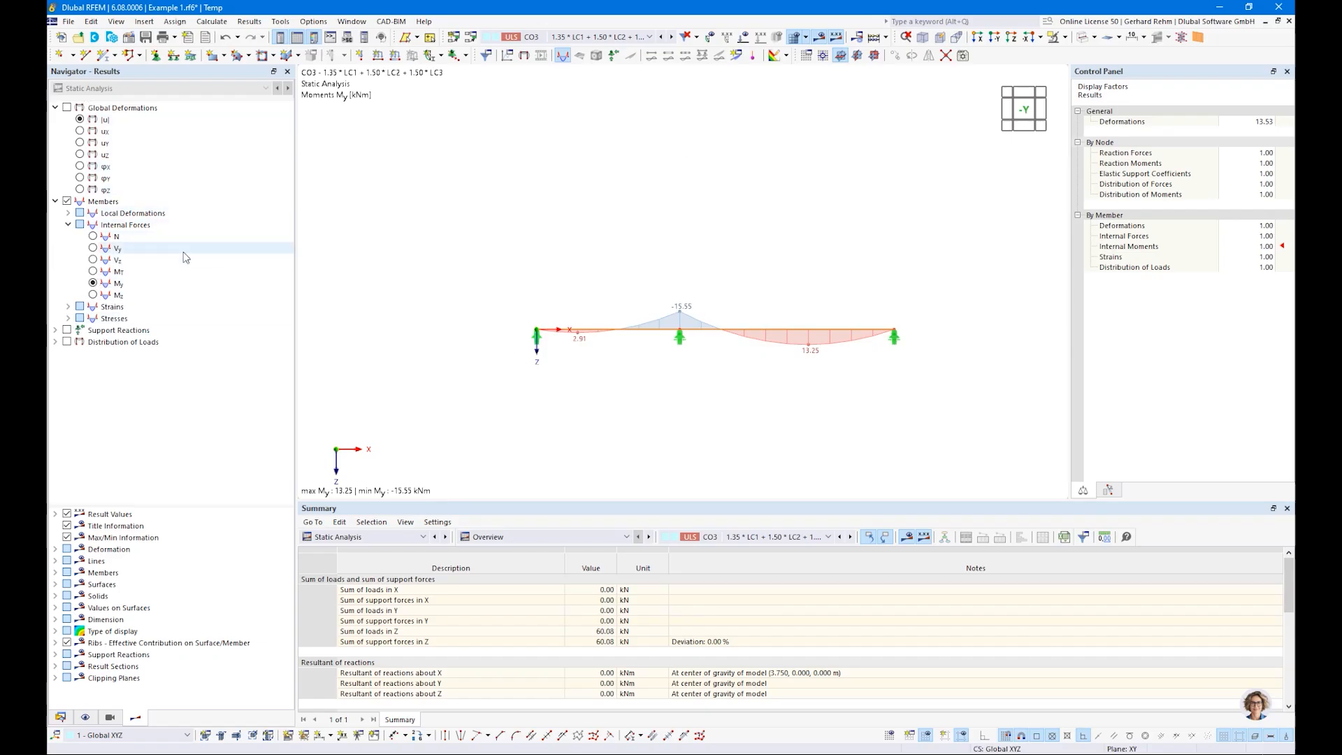
{"action": "left_click", "coordinate": [67, 330]}
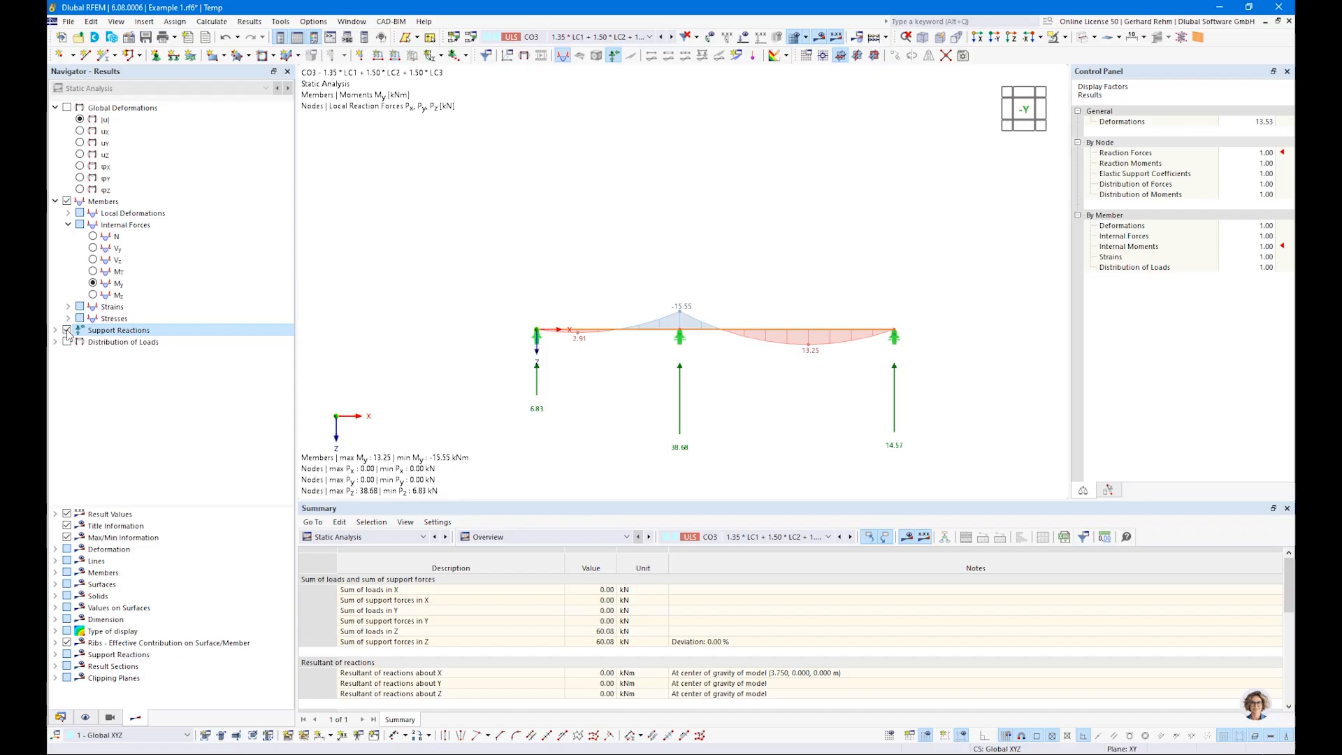
{"action": "left_click", "coordinate": [68, 330]}
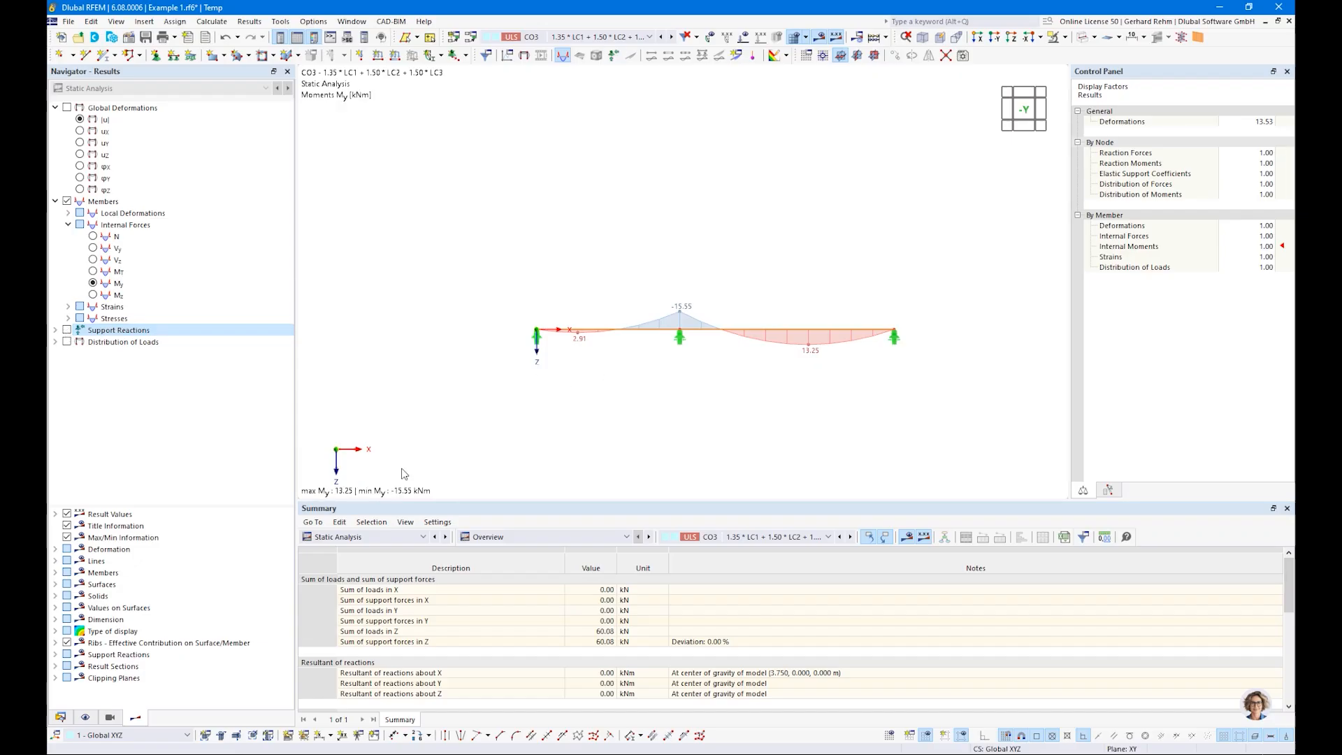
Step: Bring up the Timber Design input data table listing the design situations to design
{"action": "left_click", "coordinate": [350, 537]}
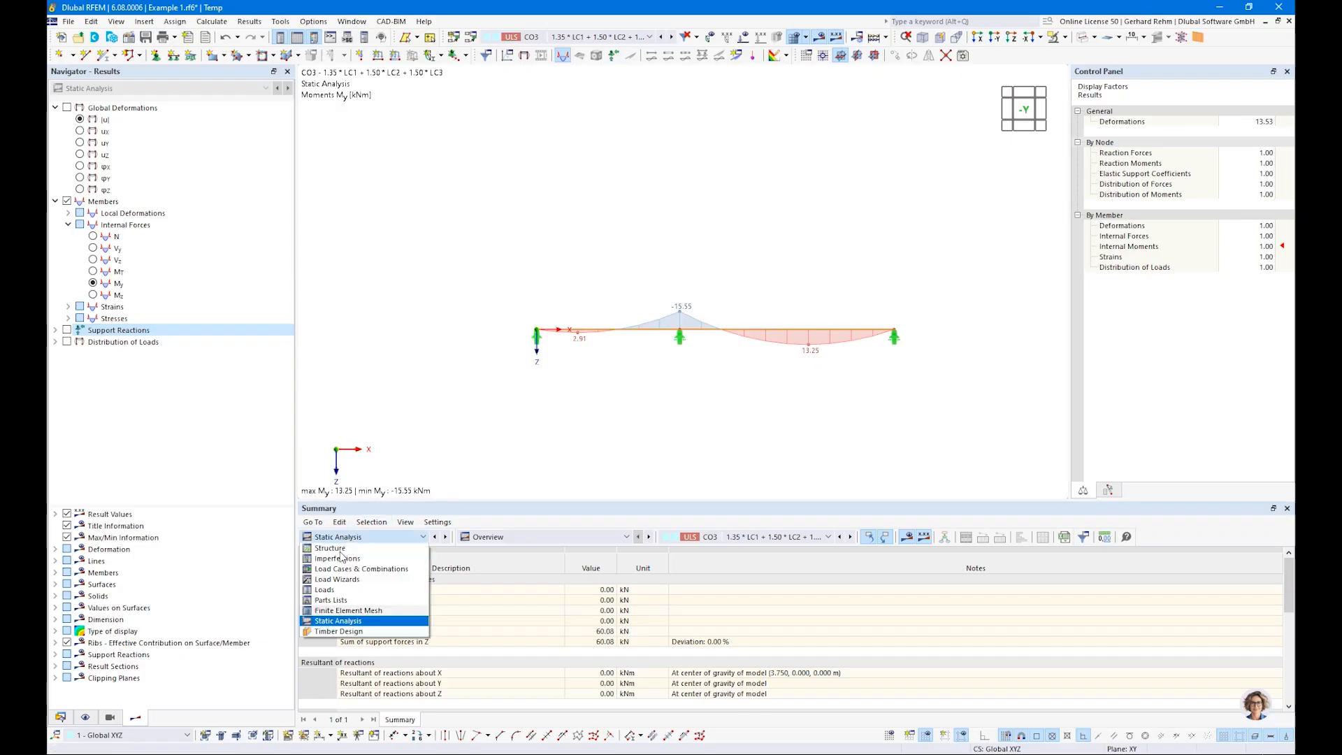
{"action": "left_click", "coordinate": [318, 621]}
{"action": "left_click", "coordinate": [413, 537]}
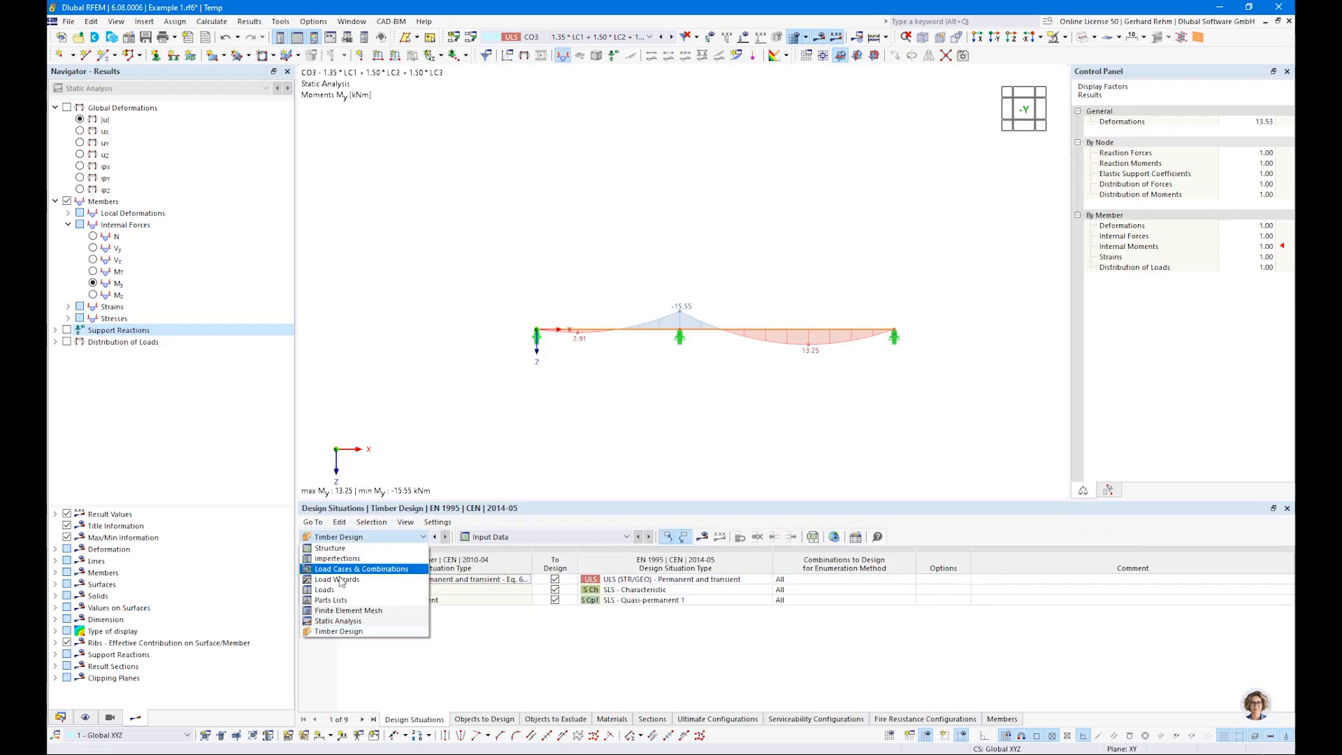
{"action": "left_click", "coordinate": [334, 630]}
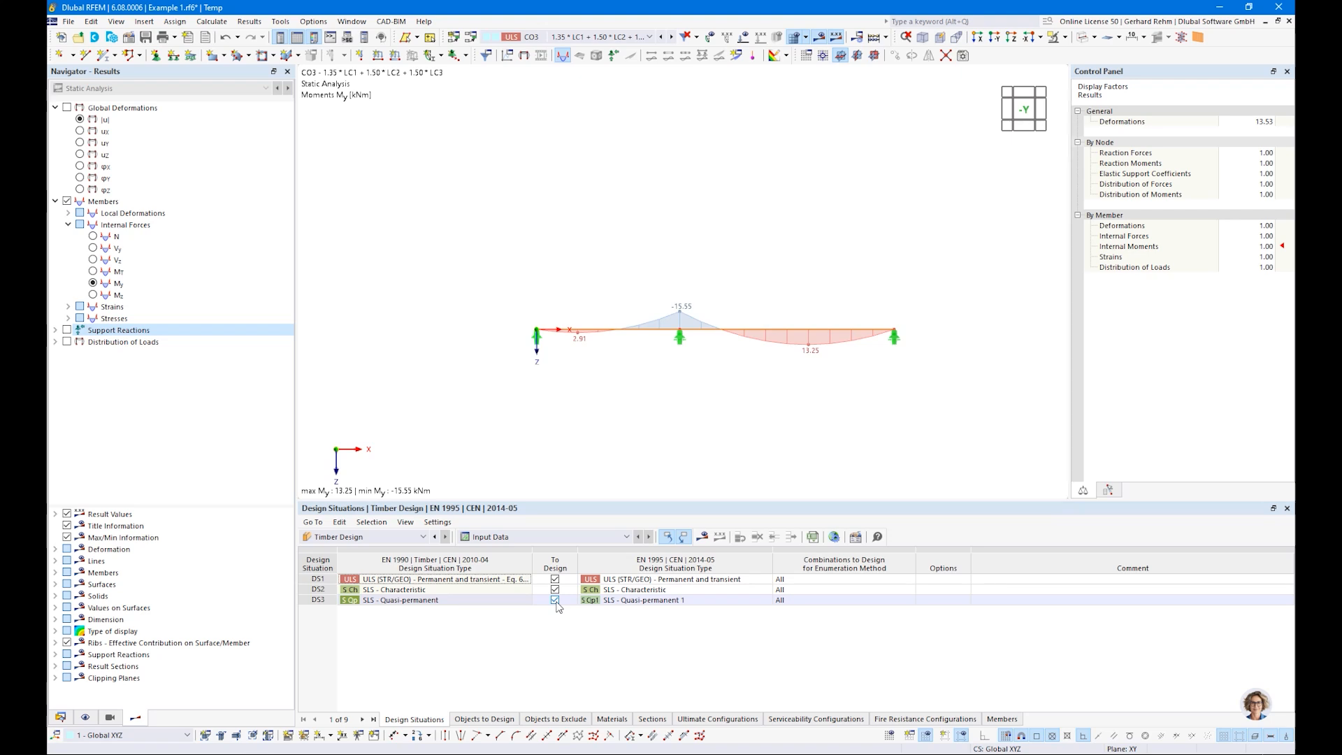
Step: List the objects to design and combine both beam members 1,2 into a member set of type Continuous Members
{"action": "left_click", "coordinate": [484, 719]}
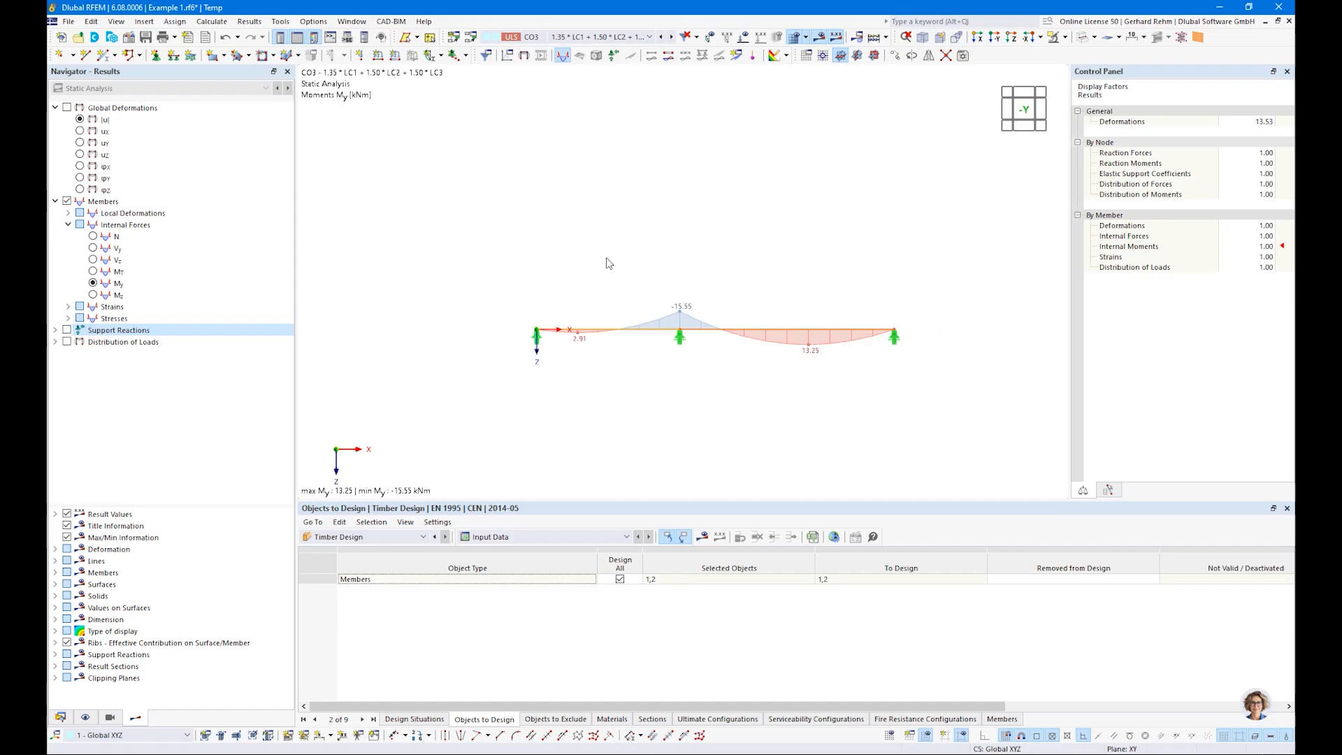
{"action": "left_click_drag", "start_coordinate": [473, 269], "coordinate": [975, 384]}
{"action": "right_click", "coordinate": [822, 329]}
{"action": "mouse_move", "coordinate": [883, 389]}
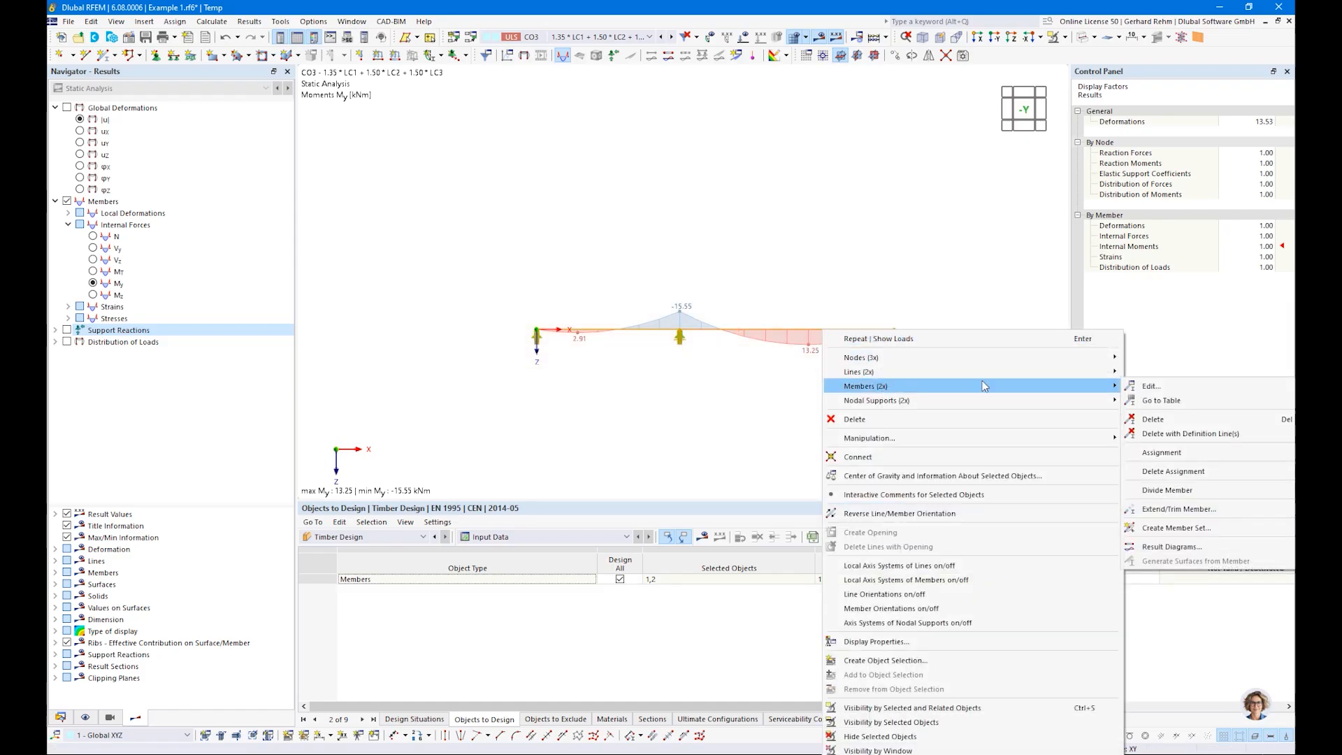
{"action": "left_click", "coordinate": [1150, 529]}
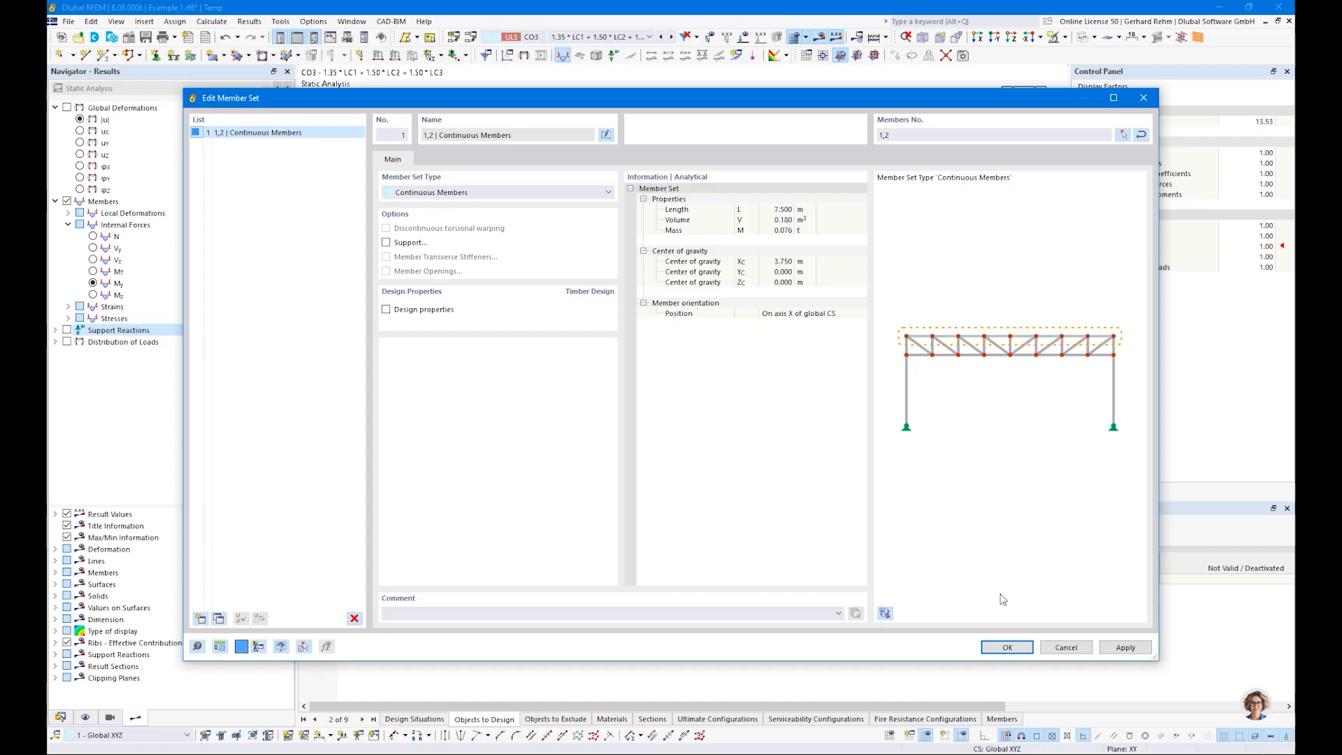
{"action": "left_click", "coordinate": [1006, 649]}
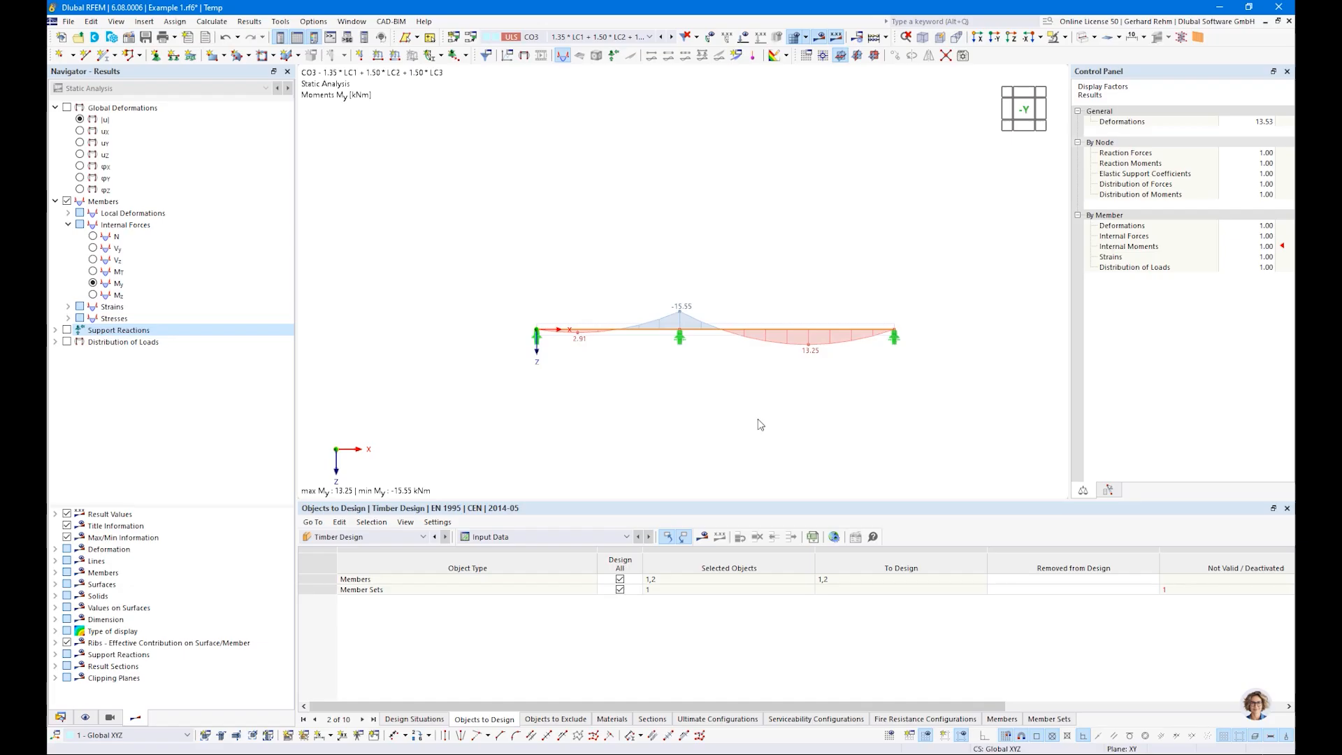
Step: Examine the Timber Design properties of member 1 in the short span
{"action": "right_click", "coordinate": [641, 334]}
{"action": "mouse_move", "coordinate": [689, 372]}
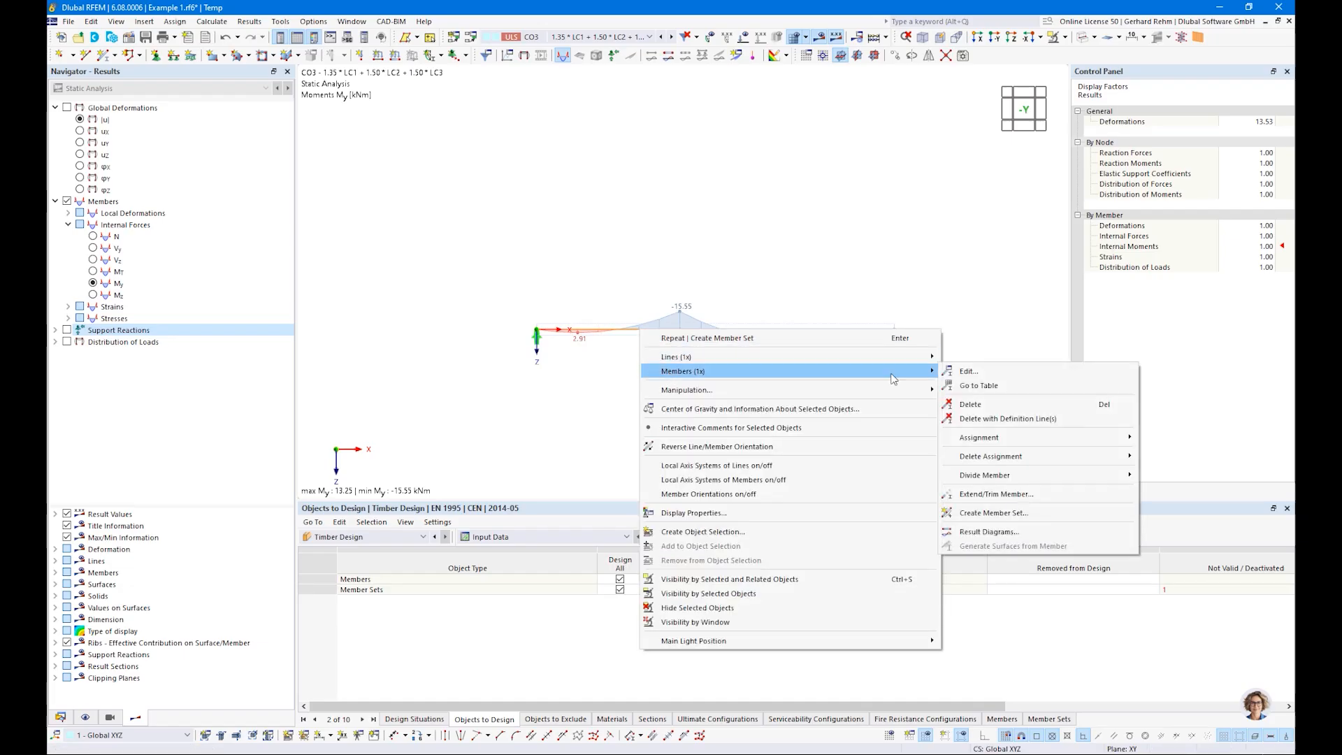
{"action": "left_click", "coordinate": [582, 362]}
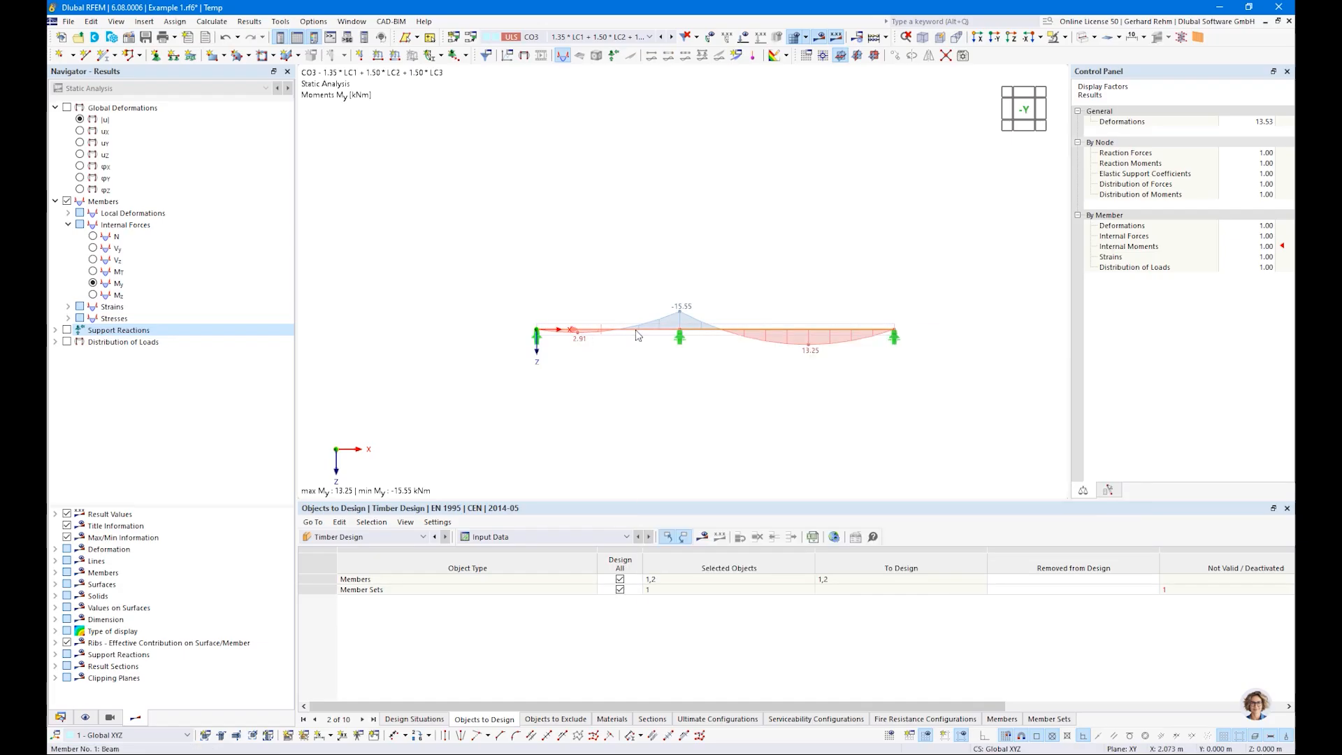
{"action": "double_click", "coordinate": [638, 336]}
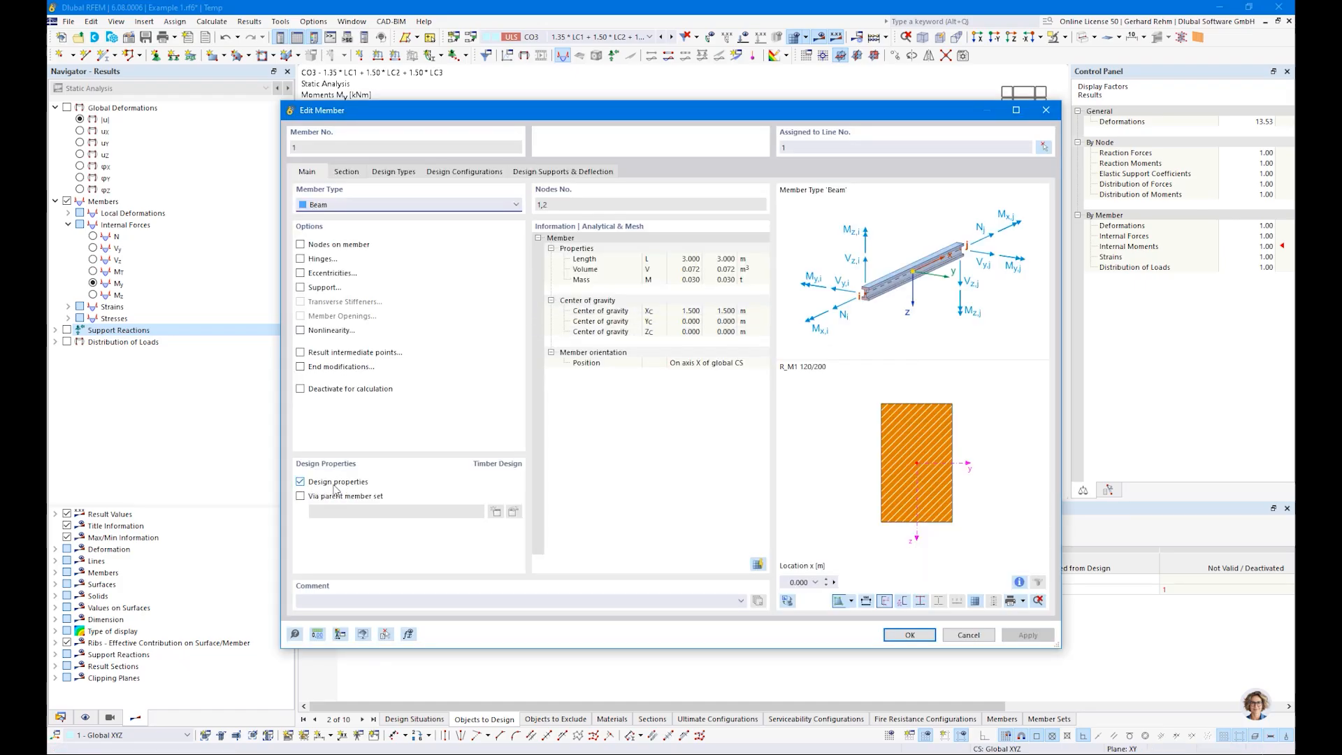
{"action": "double_click", "coordinate": [774, 147]}
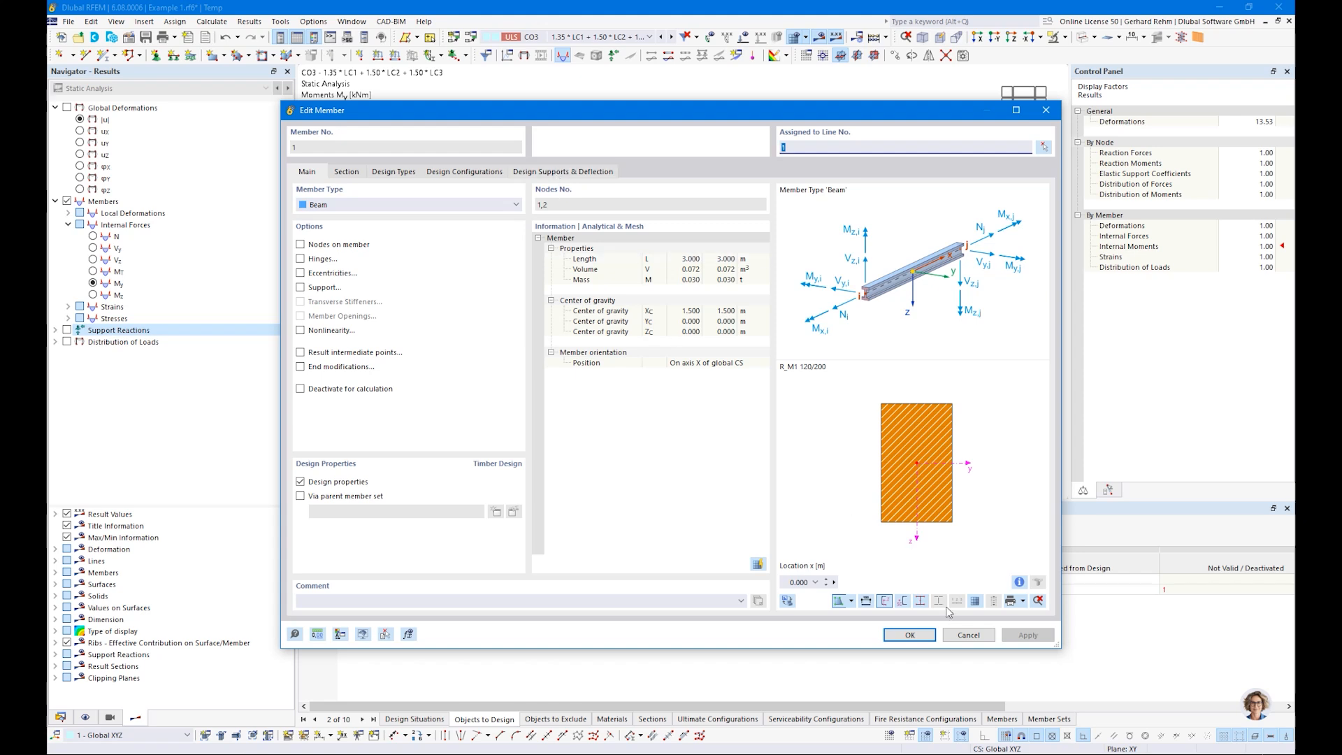
{"action": "left_click", "coordinate": [968, 635]}
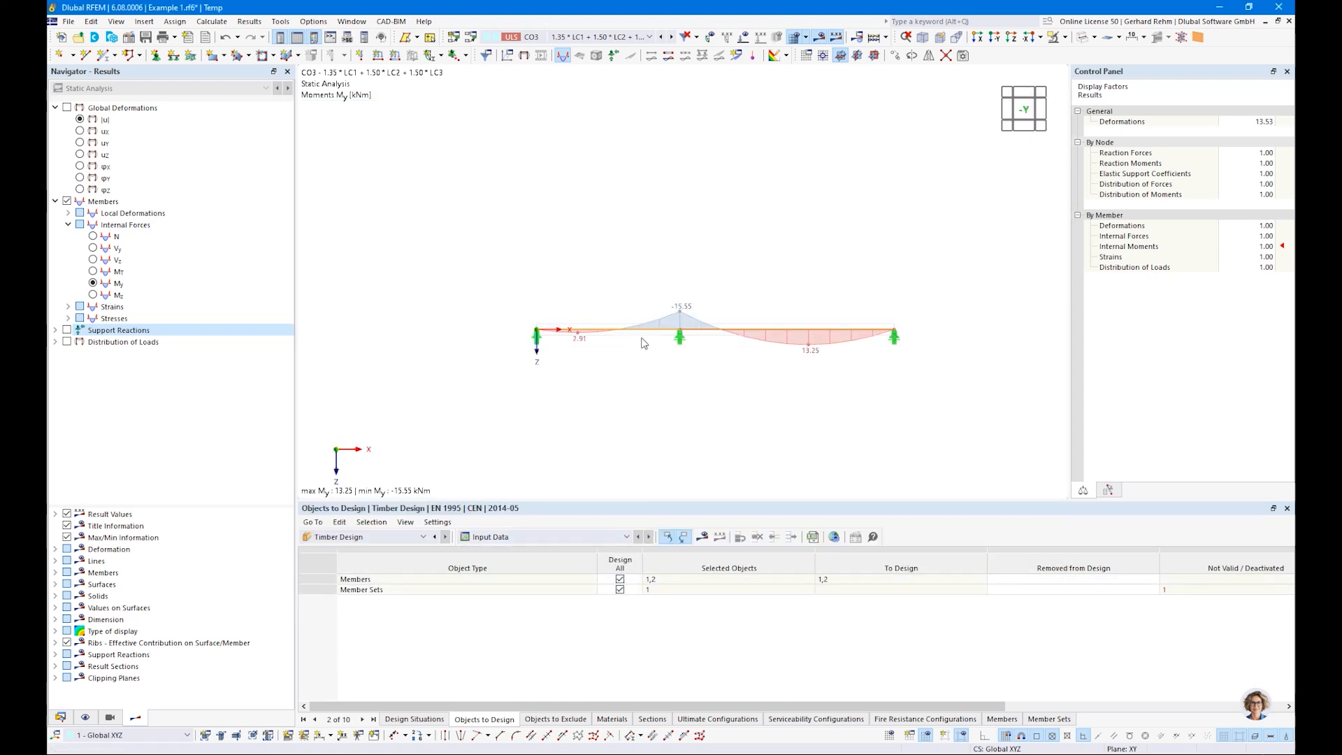
Step: Activate the Timber Design properties for the continuous member set 1,2 and check how member 1 refers to its parent set
{"action": "double_click", "coordinate": [644, 342]}
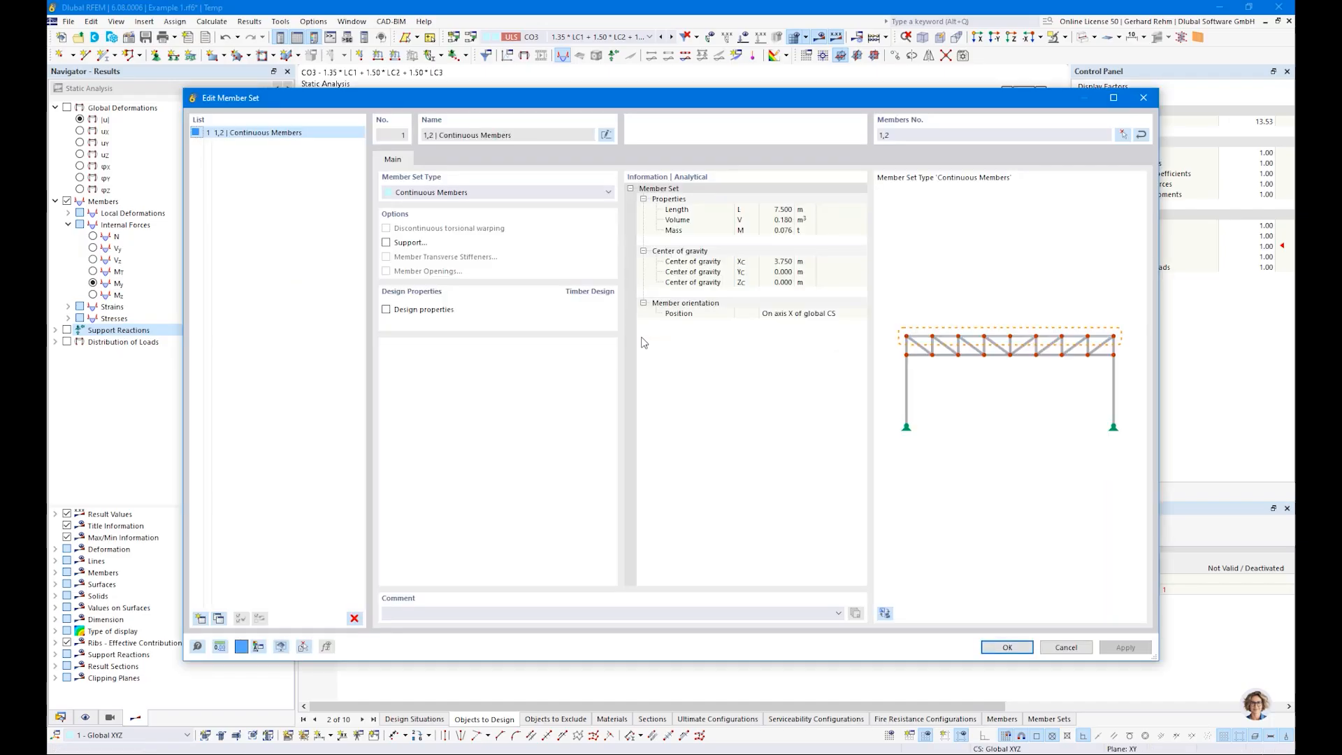
{"action": "left_click", "coordinate": [391, 312]}
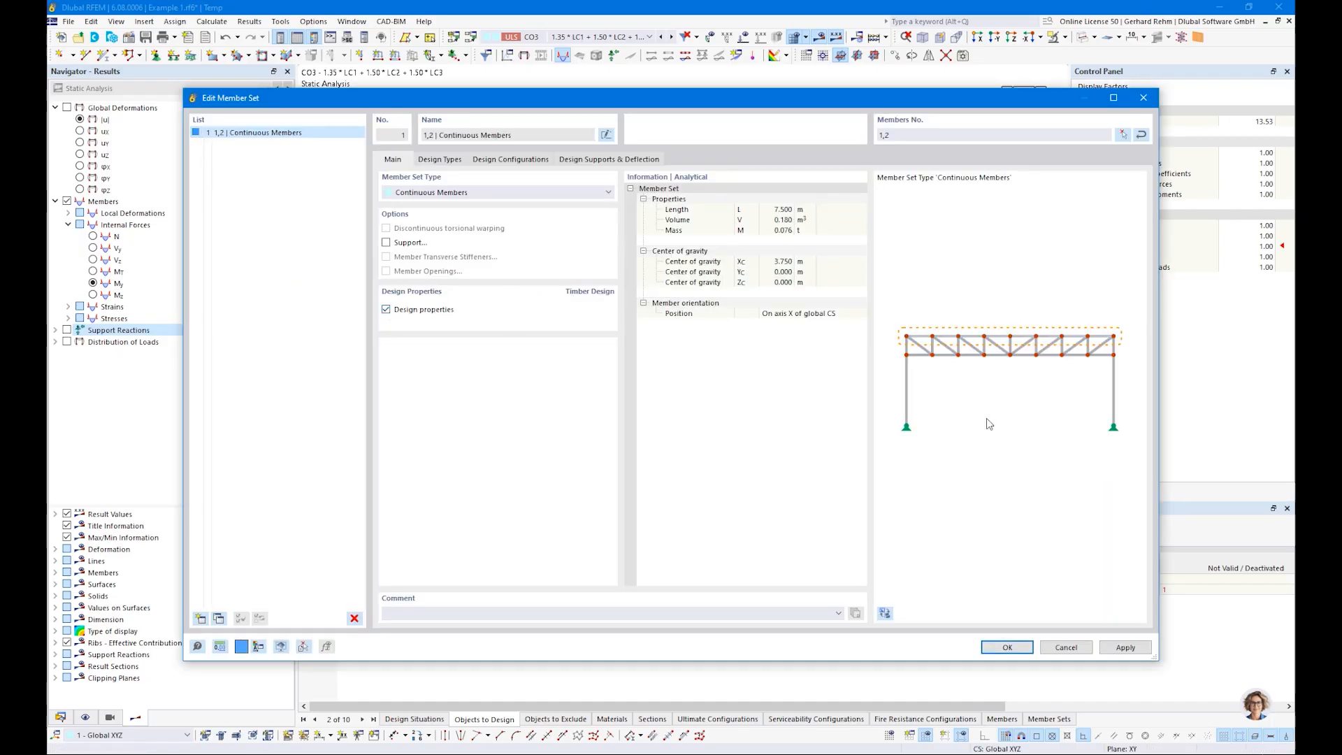
{"action": "left_click", "coordinate": [1007, 648]}
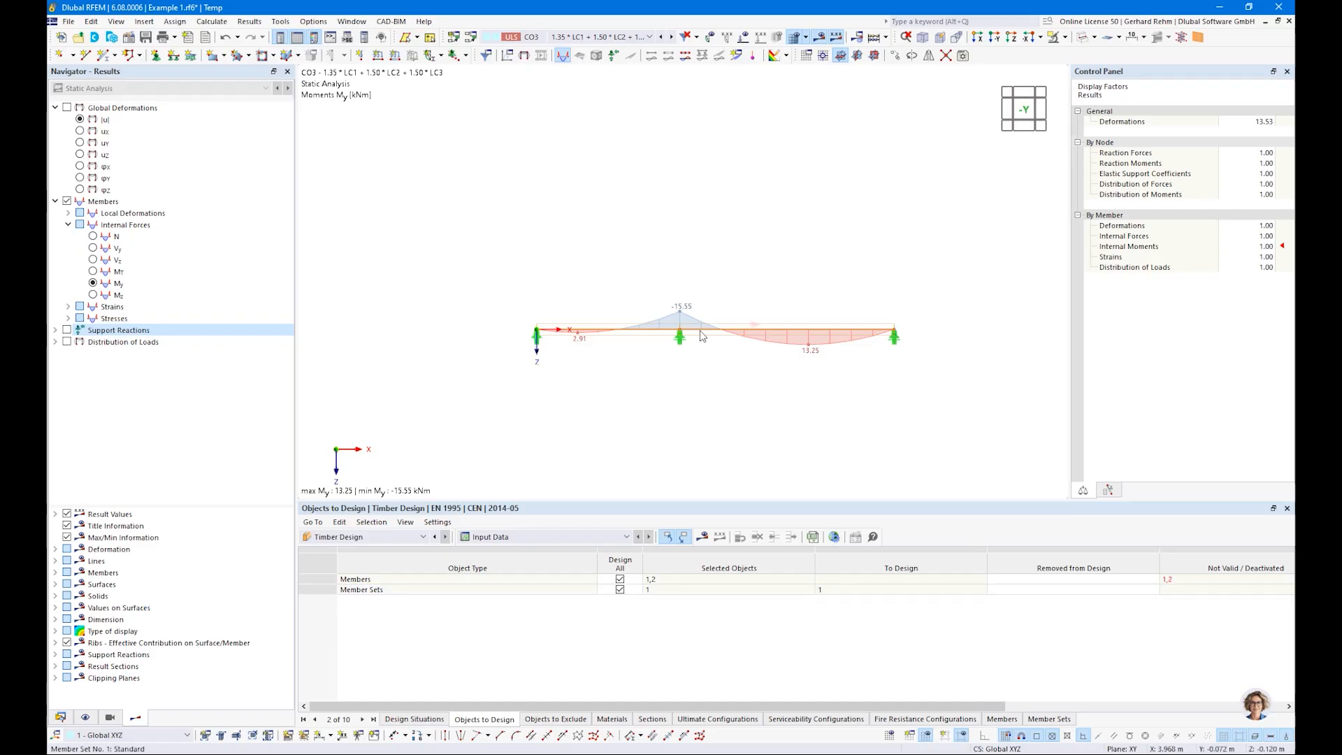
{"action": "double_click", "coordinate": [625, 334]}
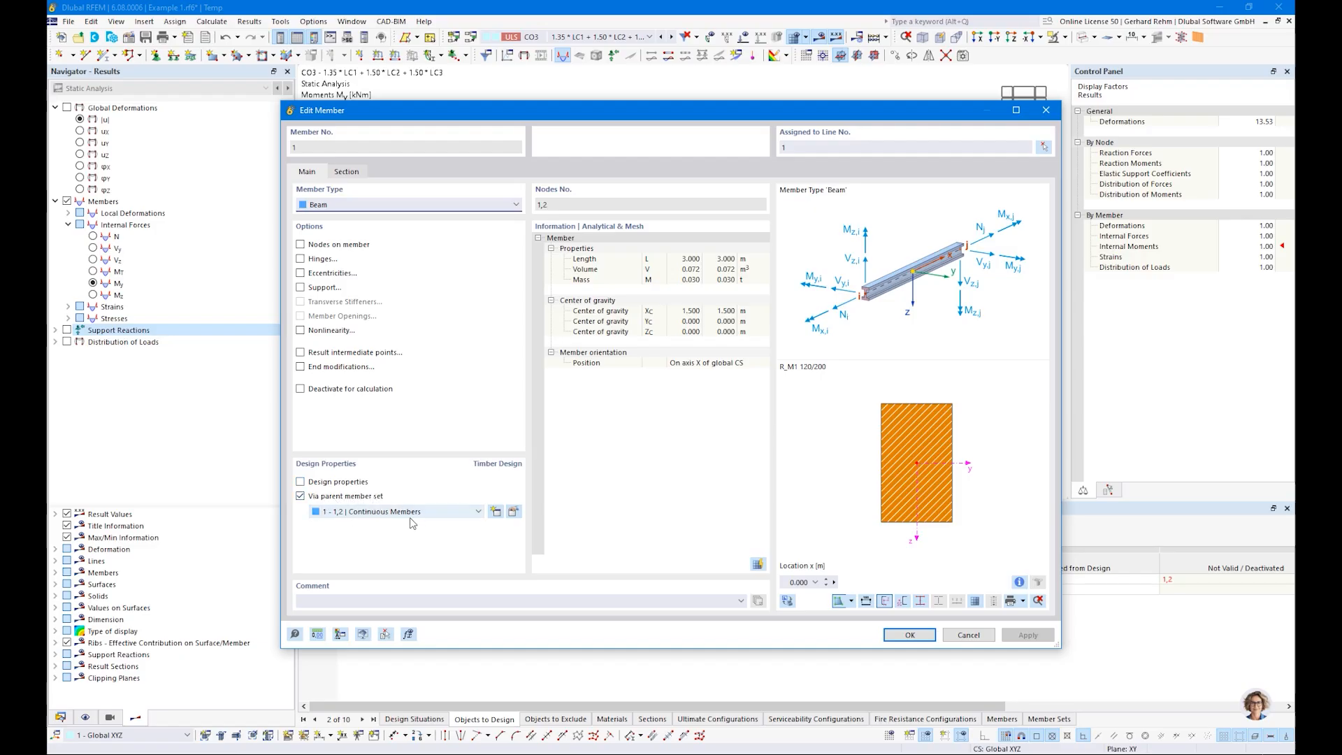
{"action": "left_click", "coordinate": [965, 635]}
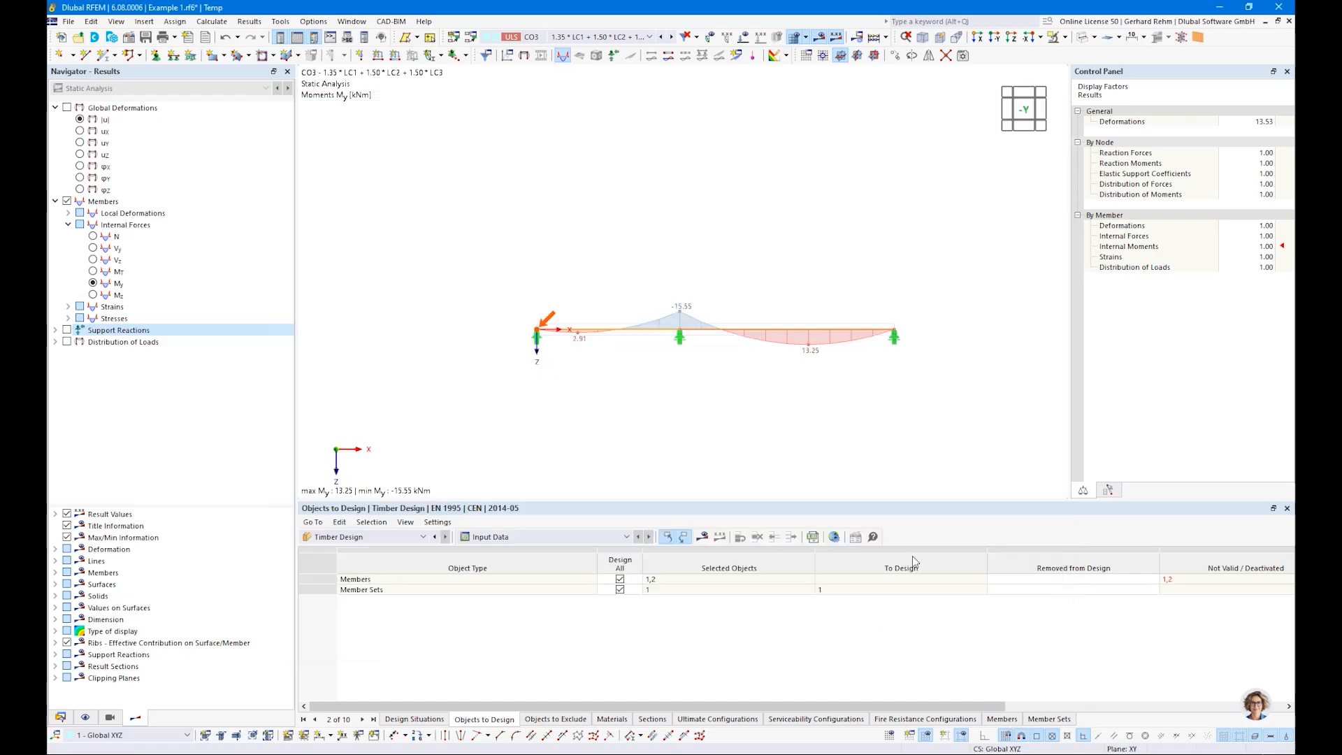
Step: Deactivate the stability design in the member set's default ultimate configuration, also reviewing its surface and standard parameters
{"action": "double_click", "coordinate": [647, 341]}
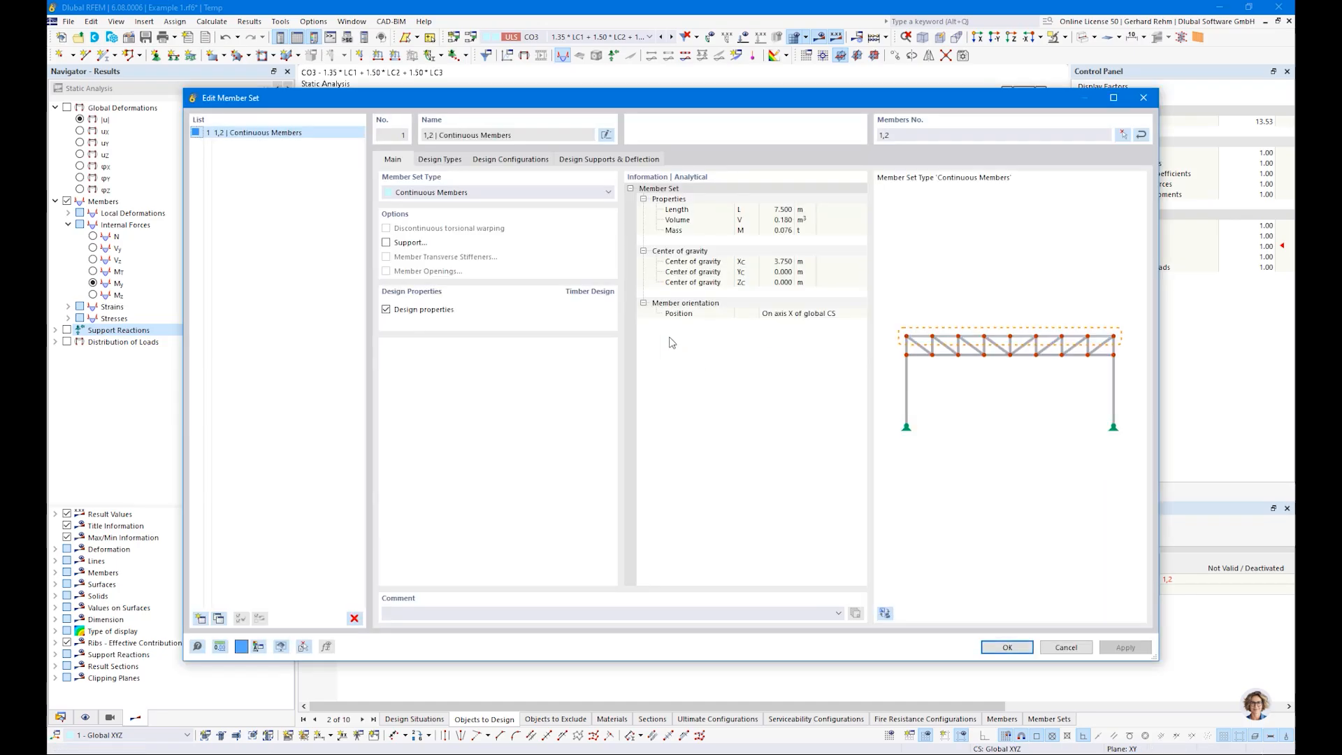
{"action": "left_click", "coordinate": [444, 160]}
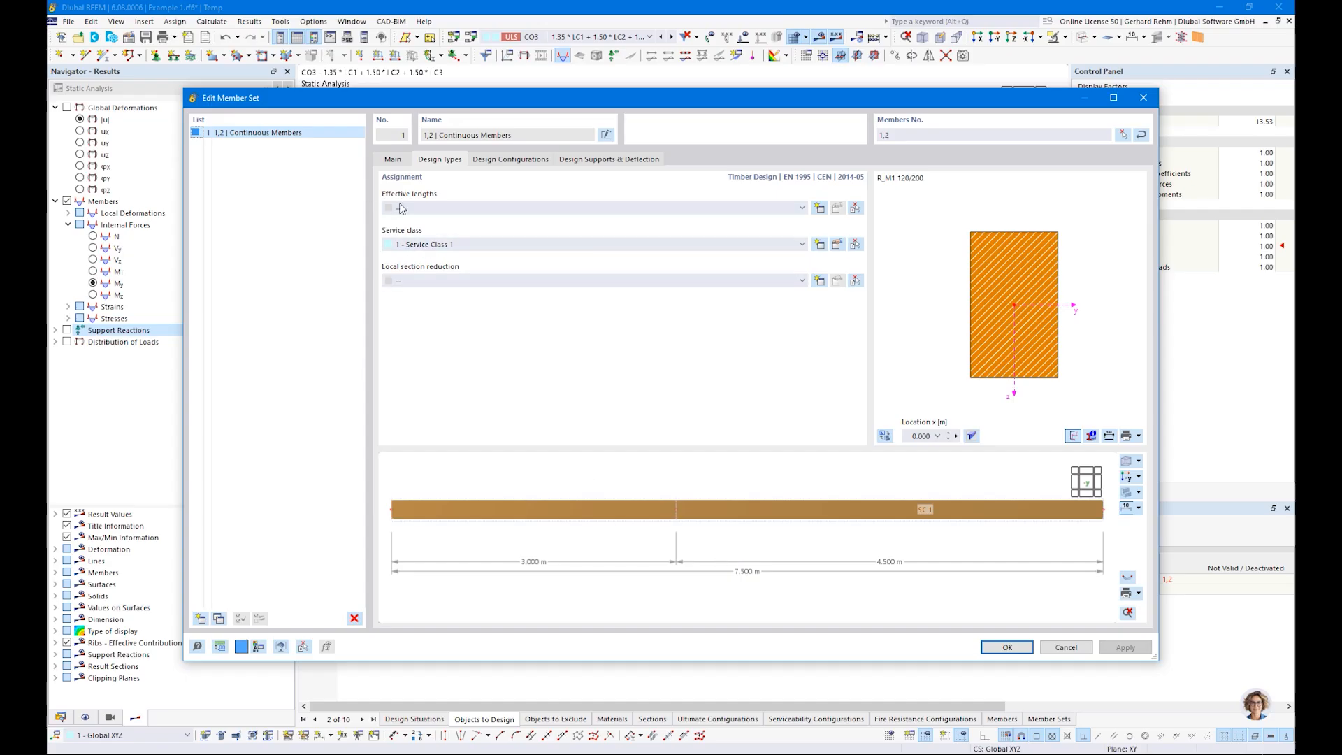
{"action": "left_click", "coordinate": [500, 161]}
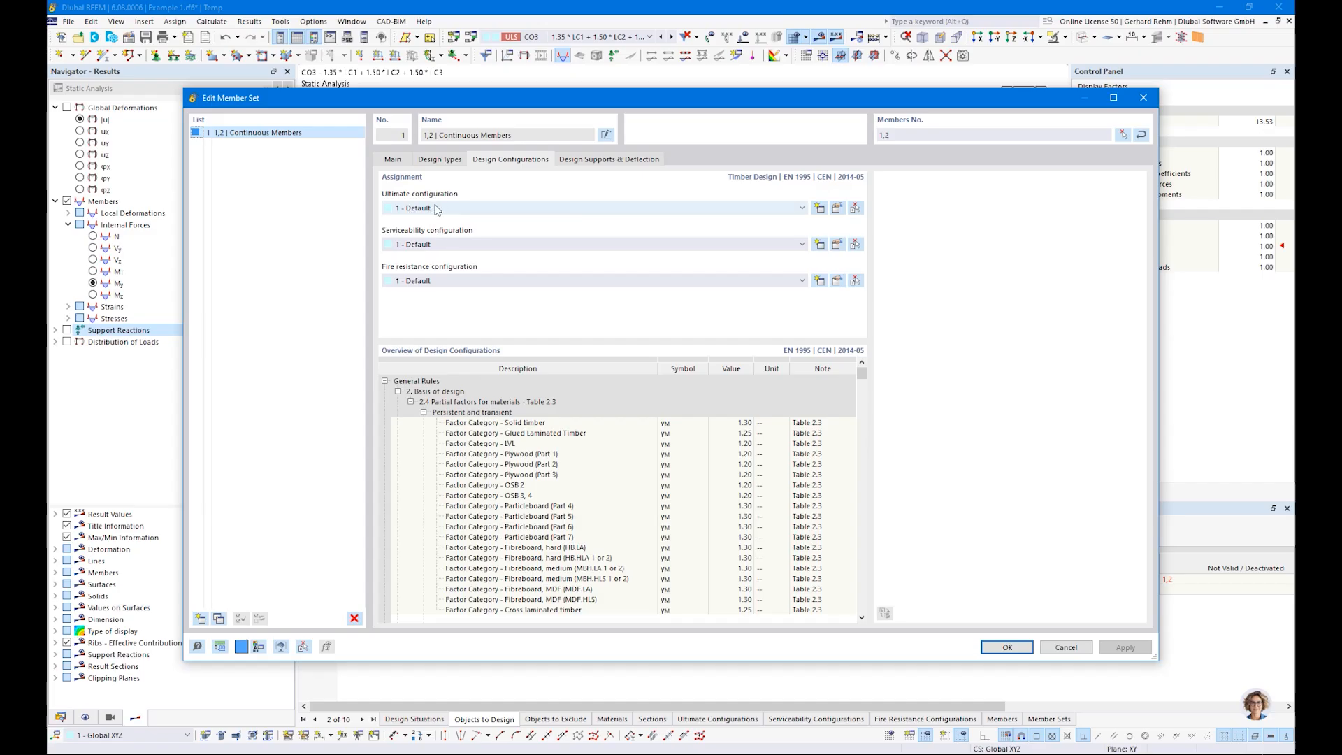
{"action": "left_click", "coordinate": [836, 207]}
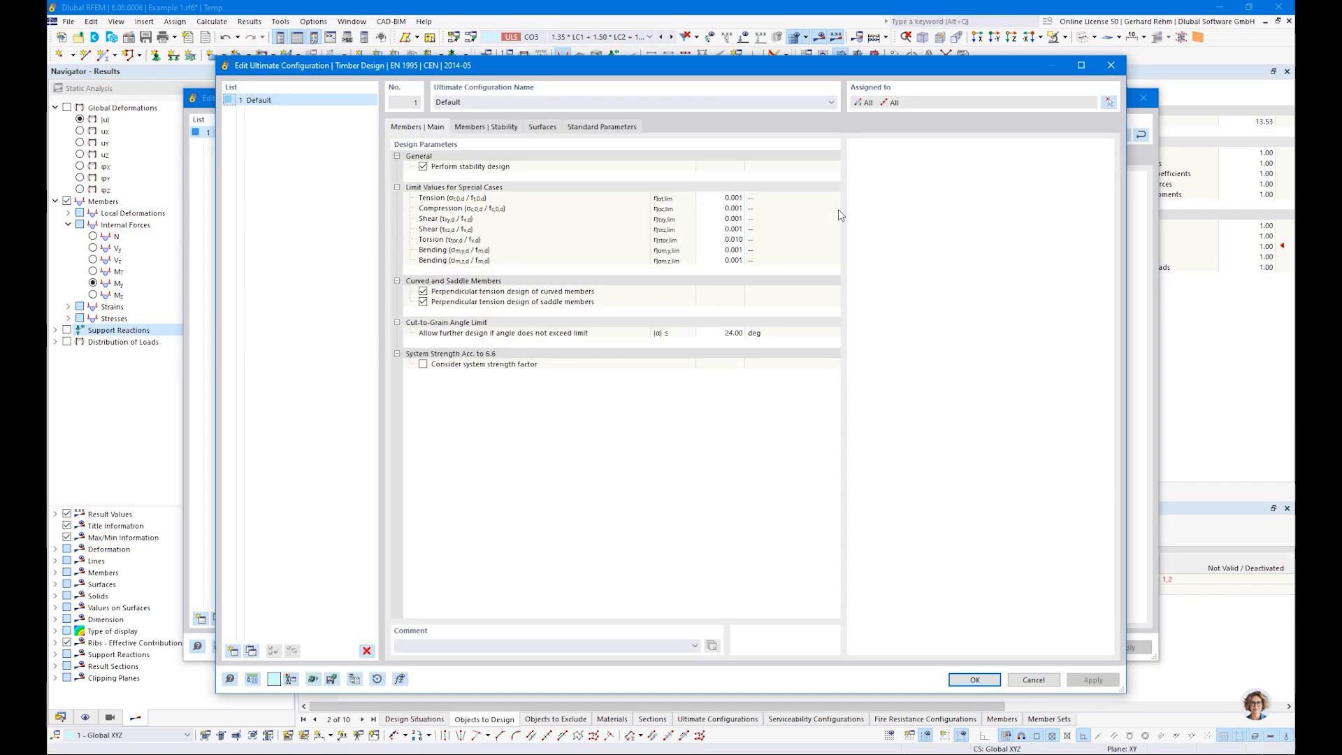
{"action": "left_click", "coordinate": [424, 168]}
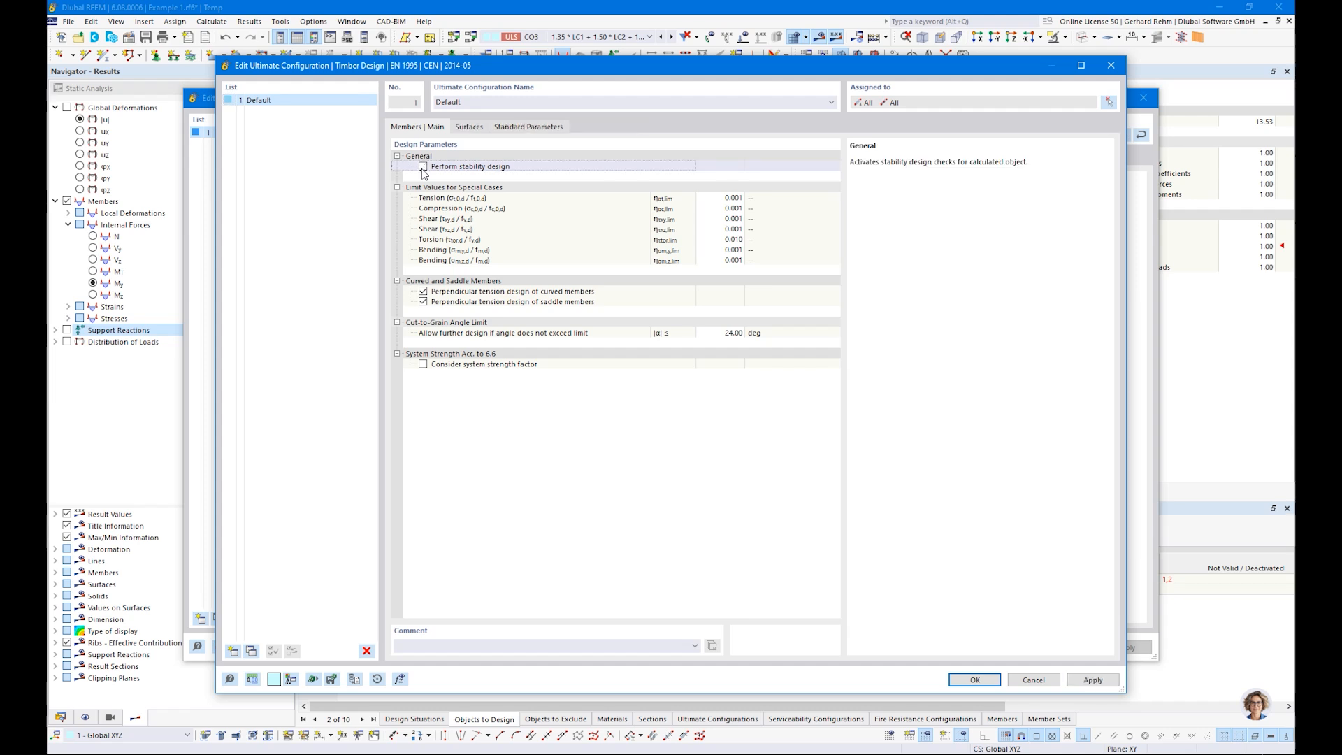
{"action": "left_click", "coordinate": [423, 168]}
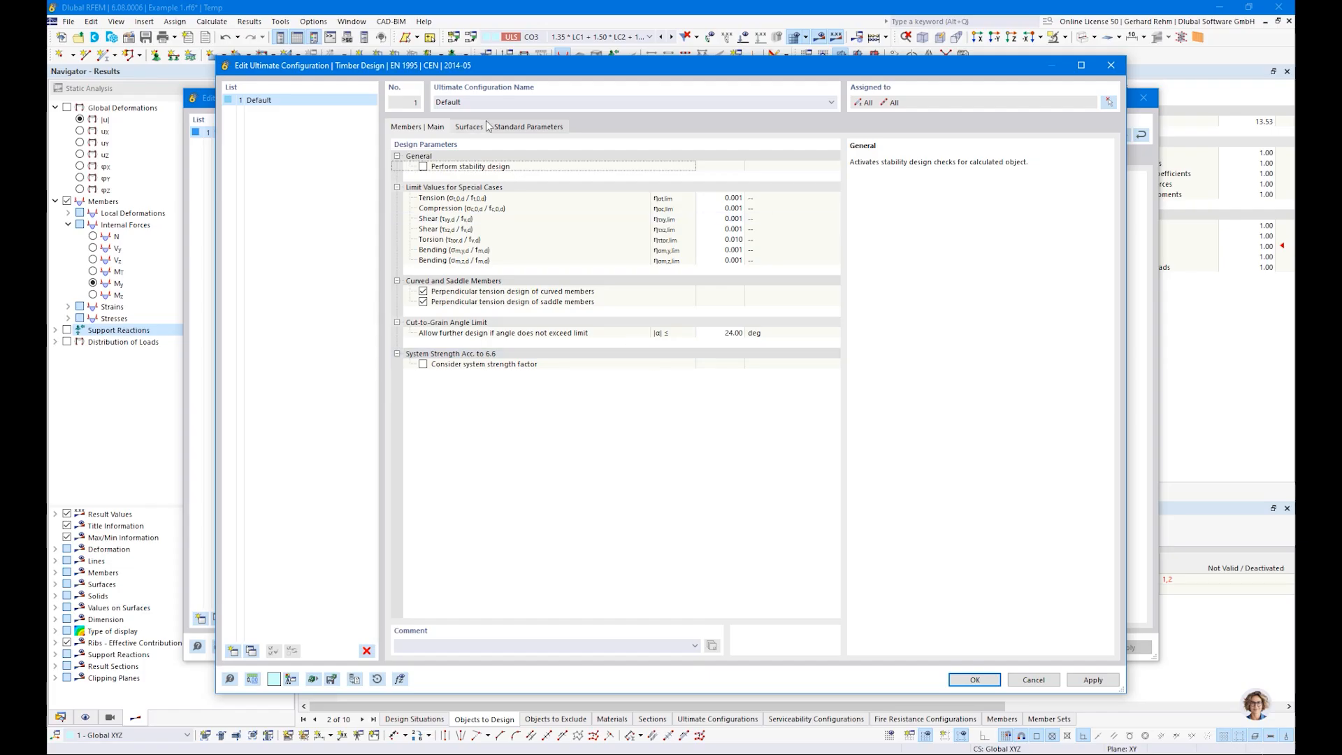
{"action": "left_click", "coordinate": [470, 128]}
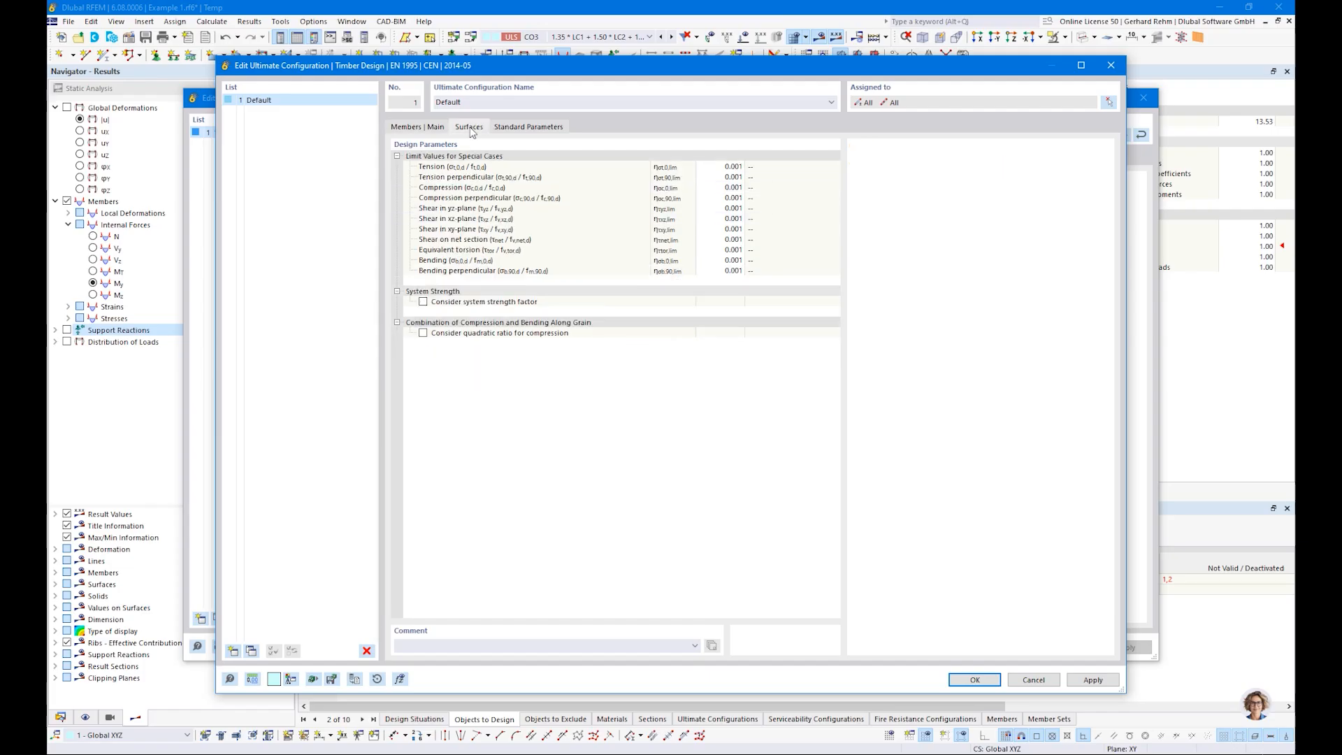
{"action": "left_click", "coordinate": [528, 127]}
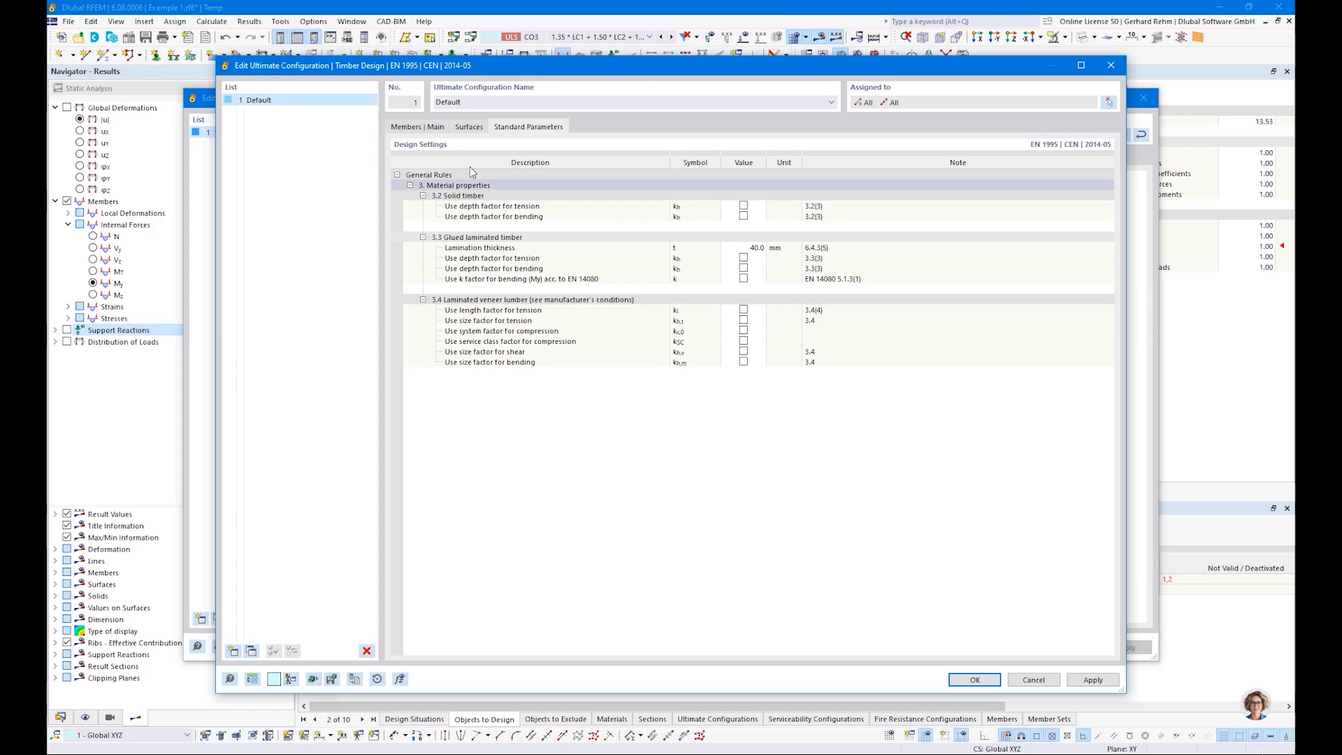
{"action": "left_click", "coordinate": [406, 128]}
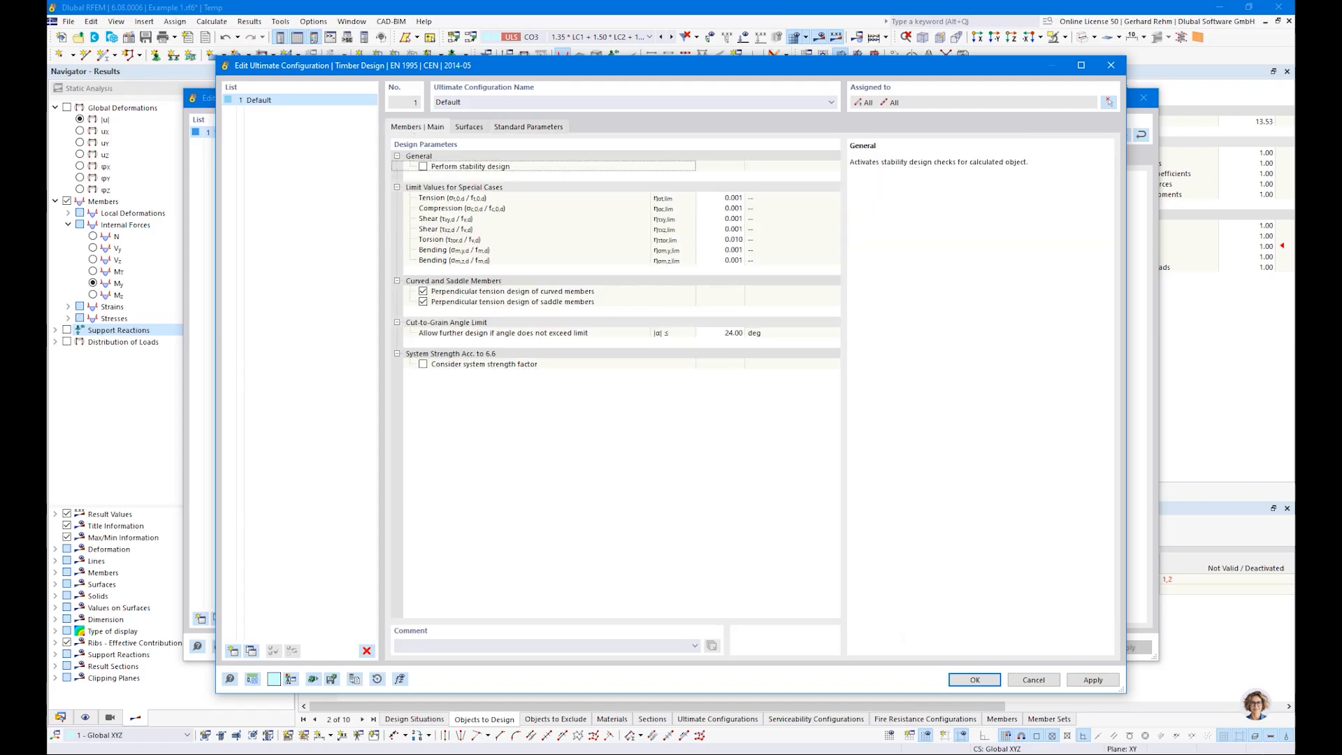
{"action": "left_click", "coordinate": [979, 680]}
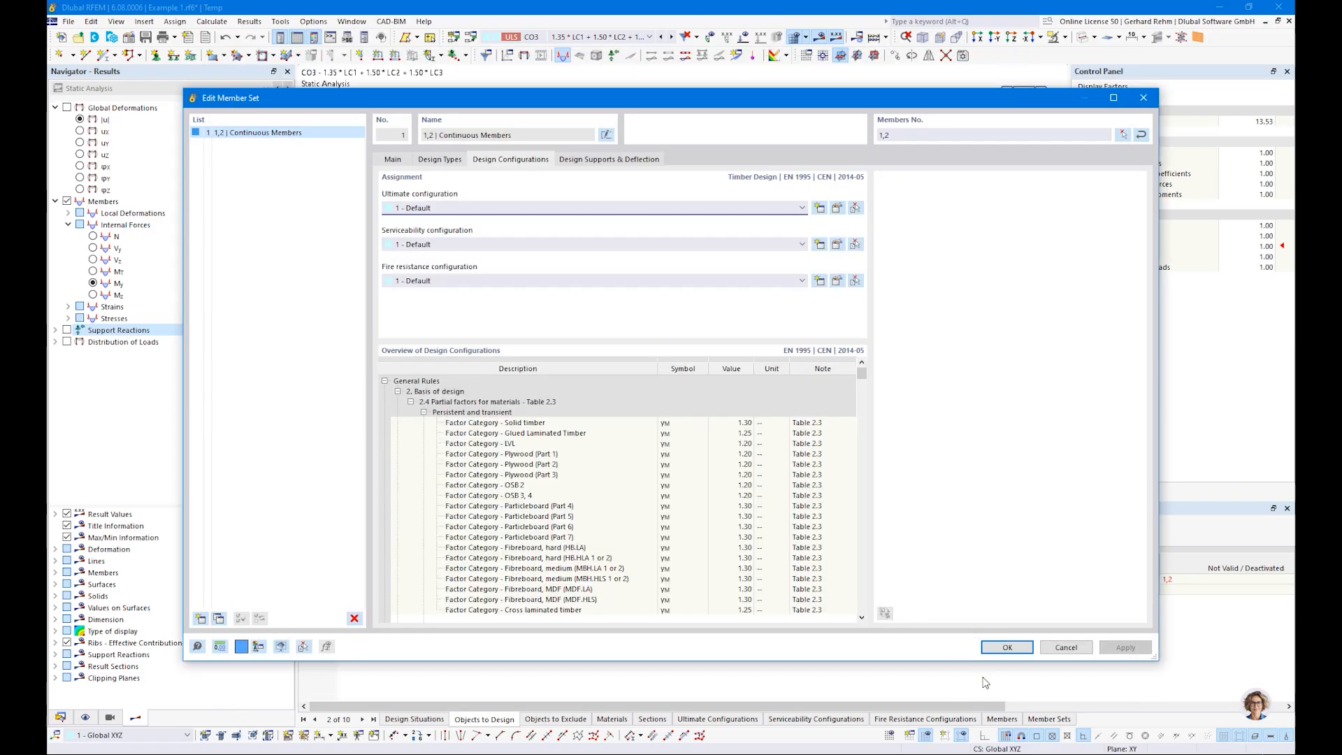
Step: Review the default serviceability configuration's deflection limits and the member set's design supports and deflection segments
{"action": "left_click", "coordinate": [837, 244]}
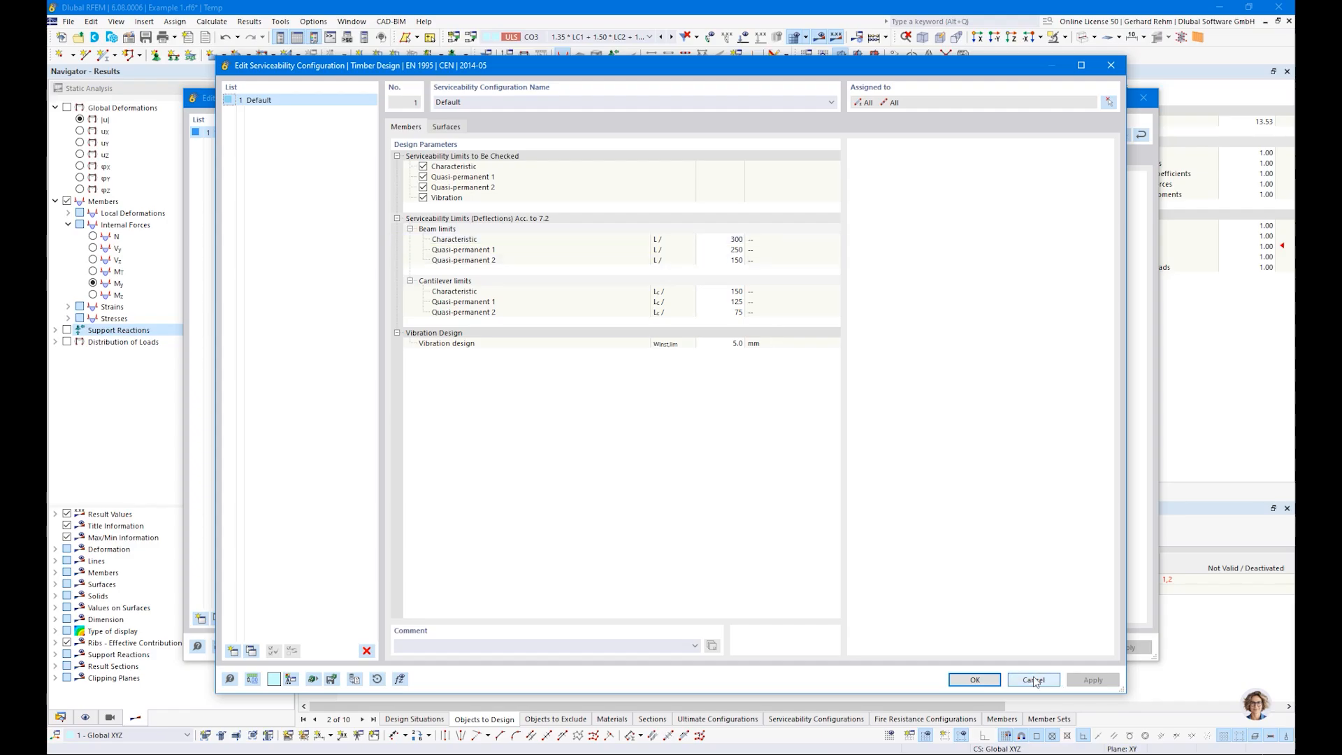
{"action": "left_click", "coordinate": [975, 680]}
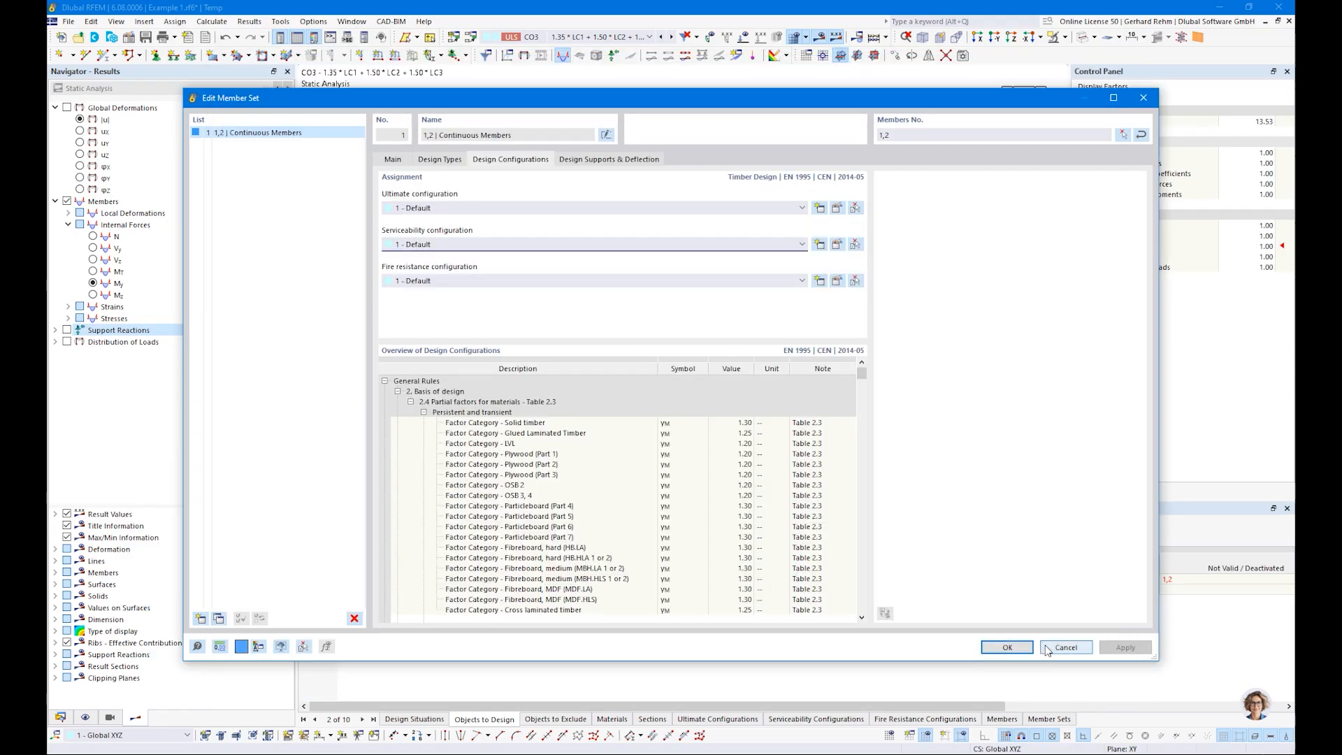
{"action": "left_click", "coordinate": [584, 160]}
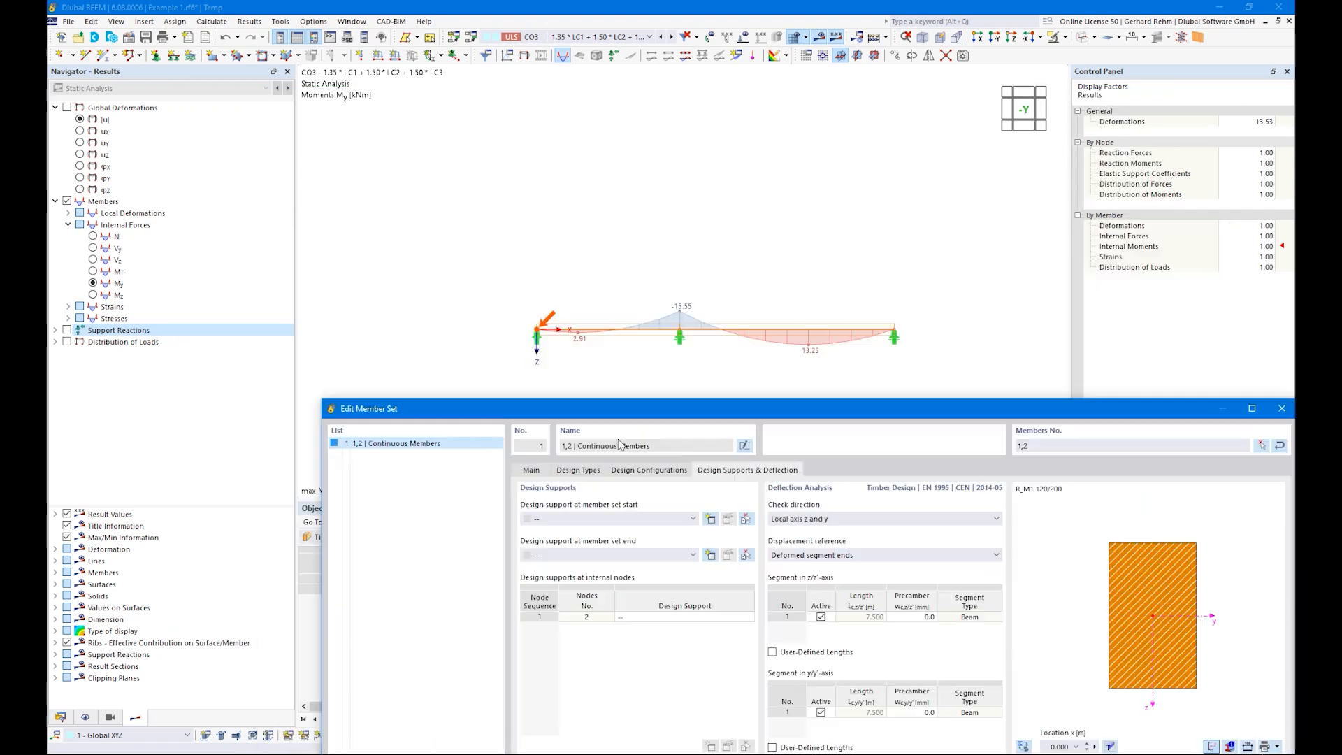
{"action": "left_click_drag", "start_coordinate": [483, 105], "coordinate": [618, 435]}
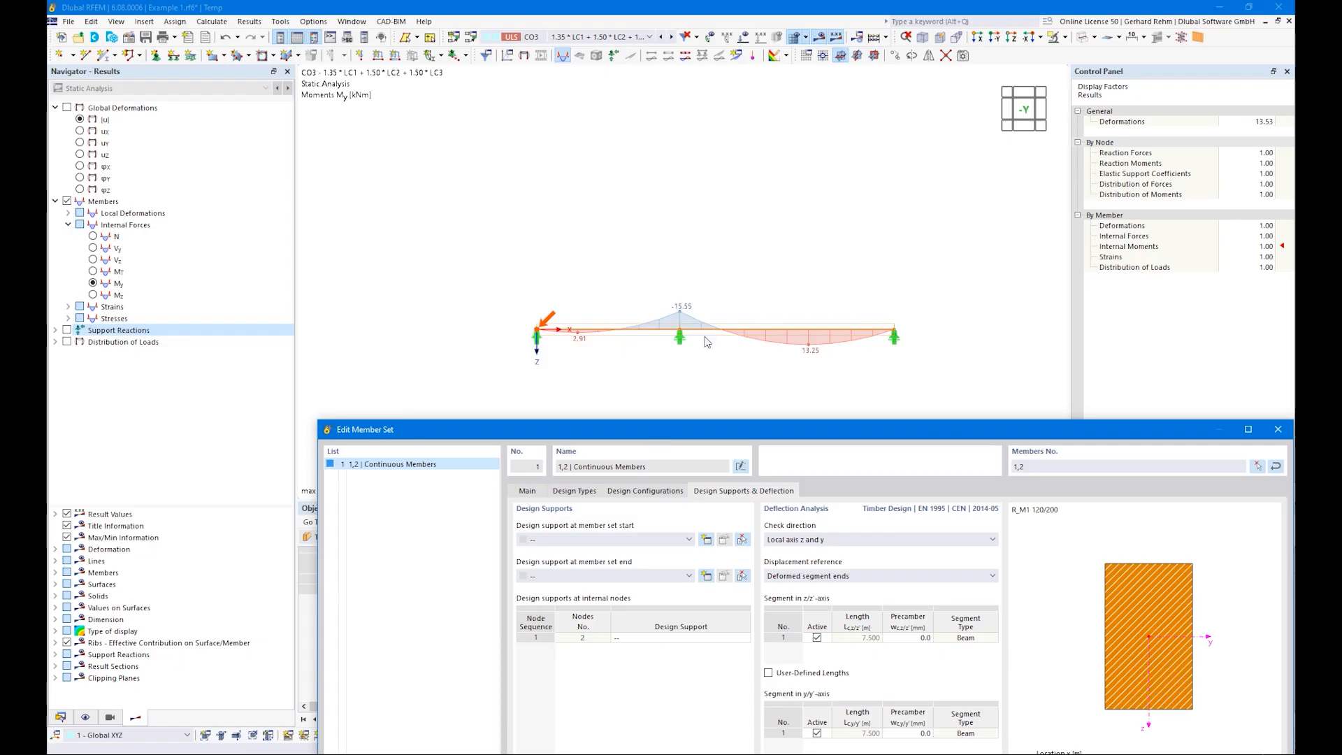
{"action": "left_click_drag", "start_coordinate": [757, 434], "coordinate": [606, 94]}
{"action": "left_click", "coordinate": [704, 297]}
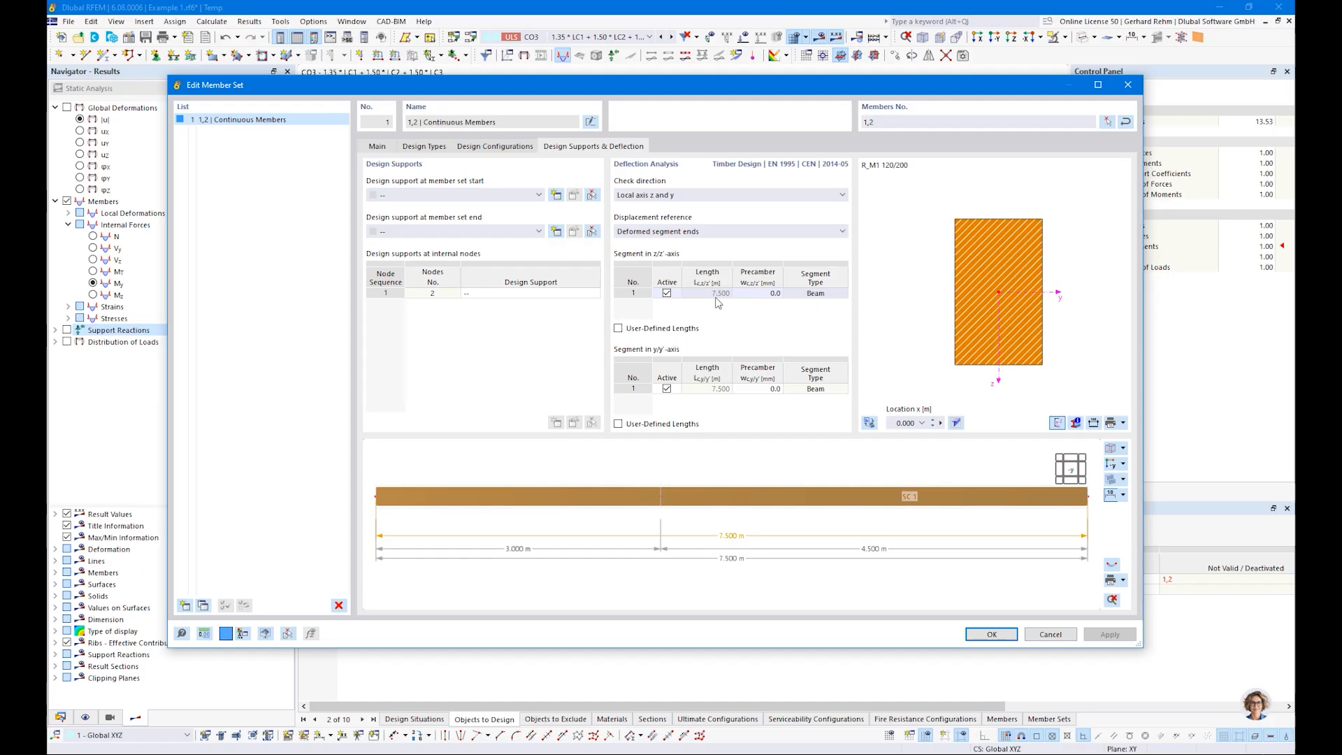
{"action": "scroll", "coordinate": [518, 509], "scroll_direction": "down", "scroll_amount": 2}
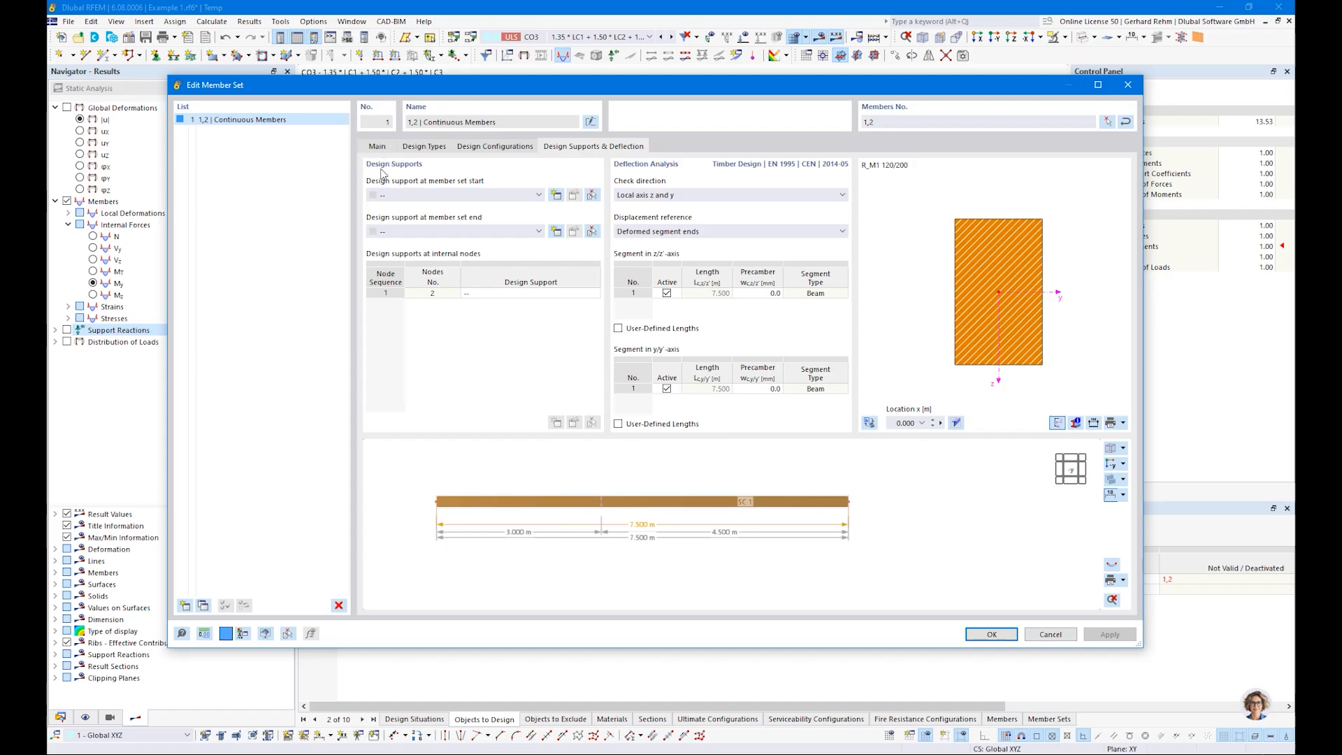
Step: Examine the settings for a new timber design support at the member set start, discard it and close the member set's properties
{"action": "left_click", "coordinate": [557, 196]}
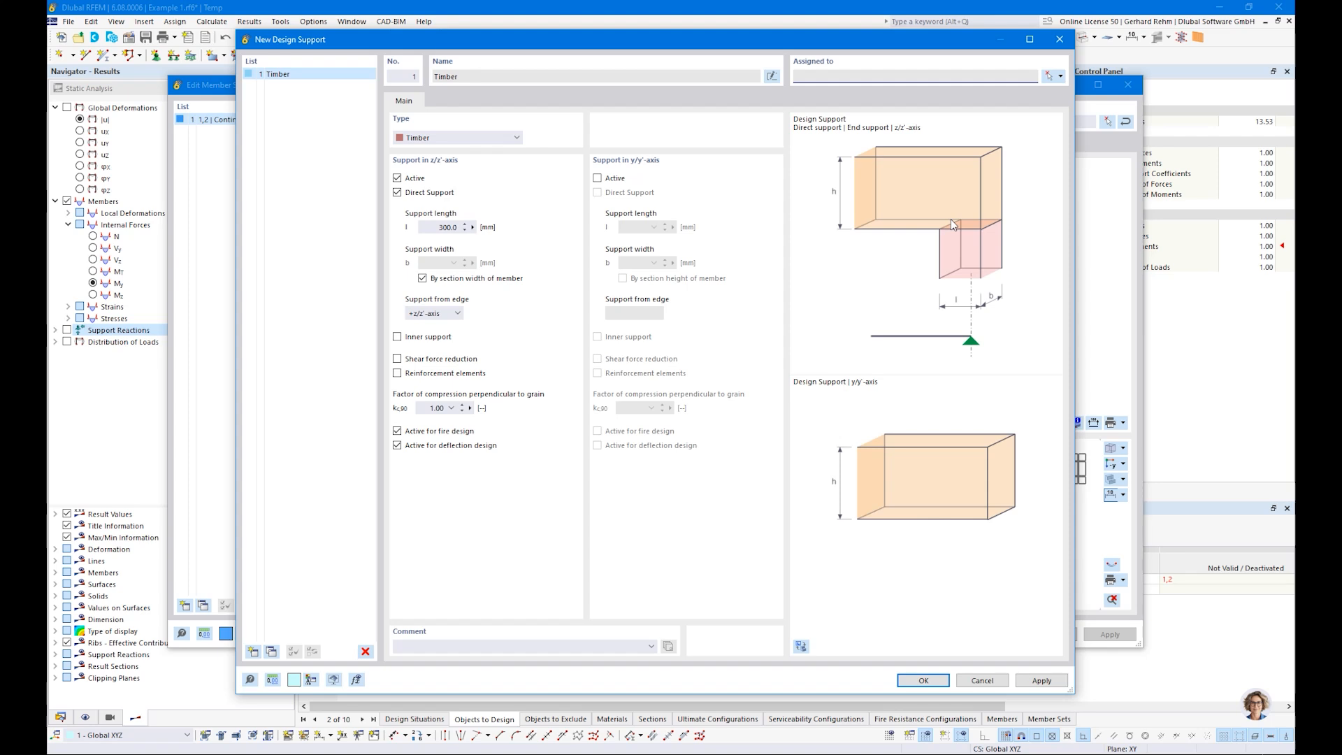
{"action": "left_click_drag", "start_coordinate": [579, 44], "coordinate": [630, 432]}
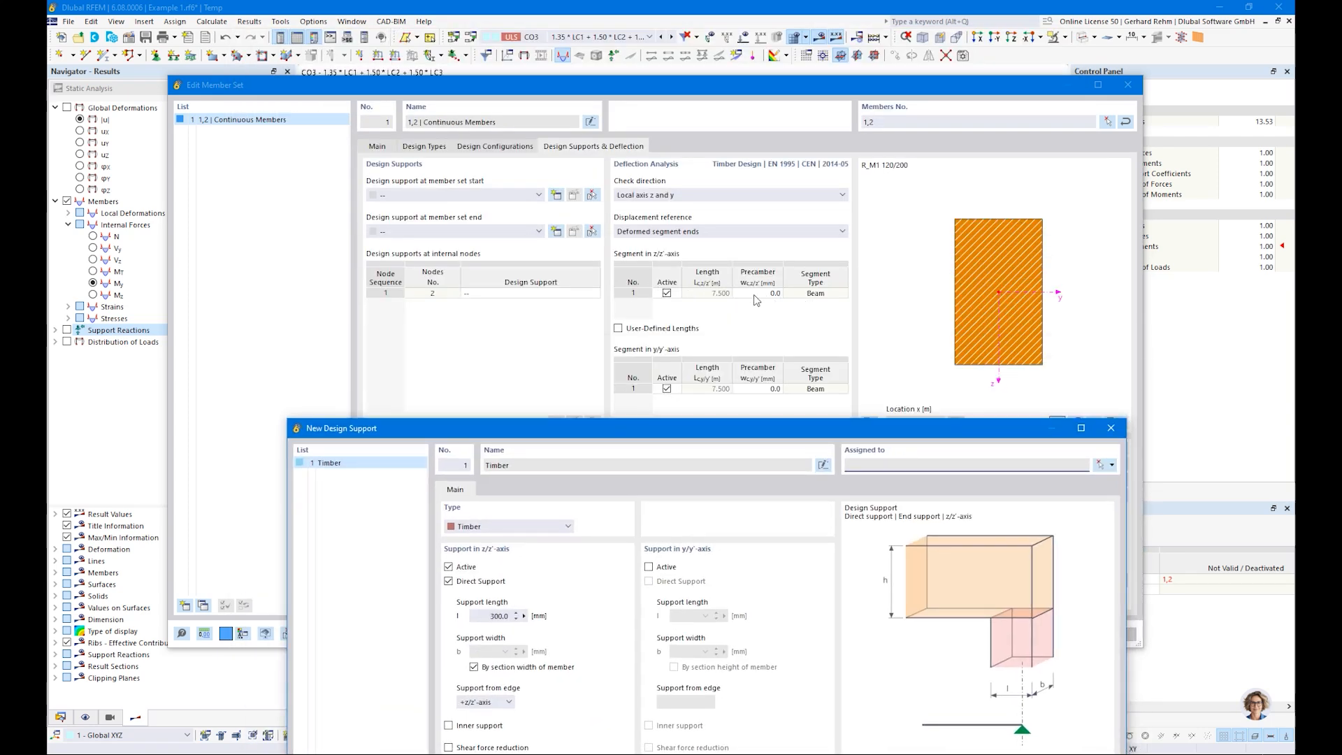
{"action": "left_click_drag", "start_coordinate": [597, 440], "coordinate": [545, 67]}
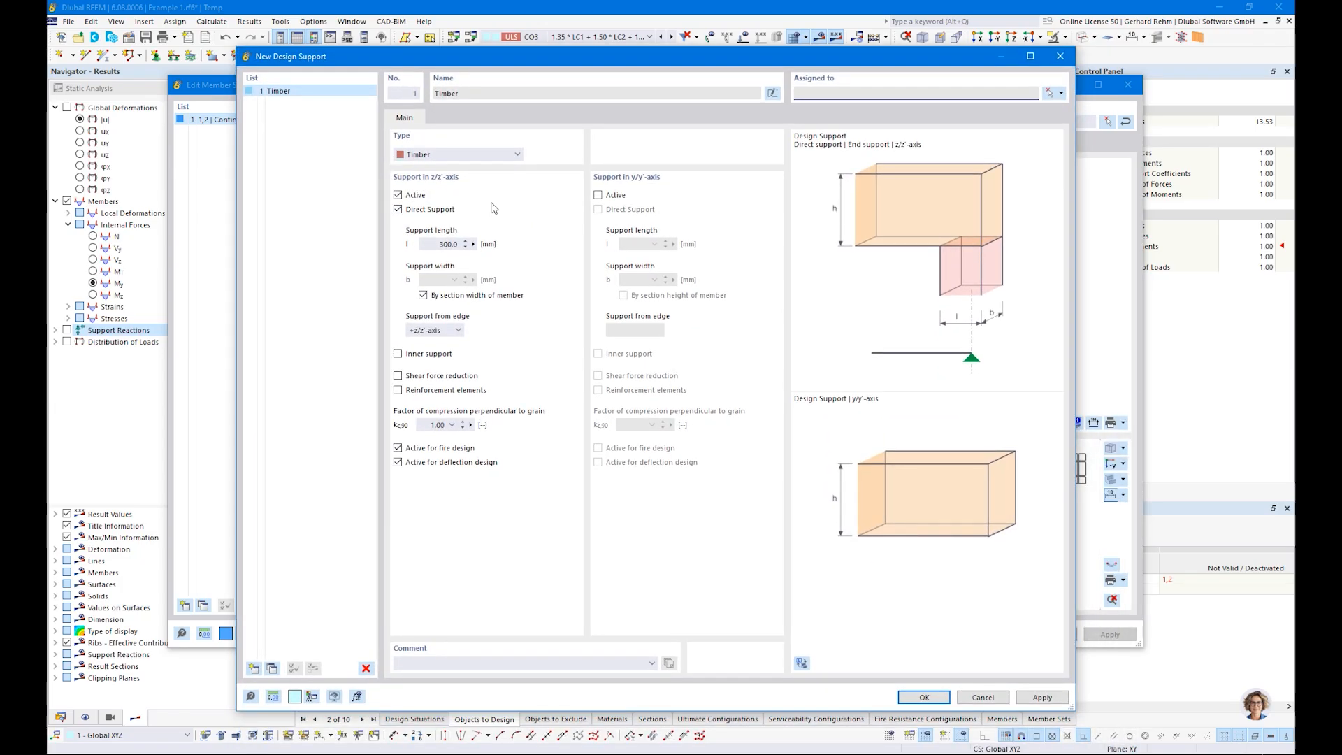
{"action": "left_click", "coordinate": [984, 698]}
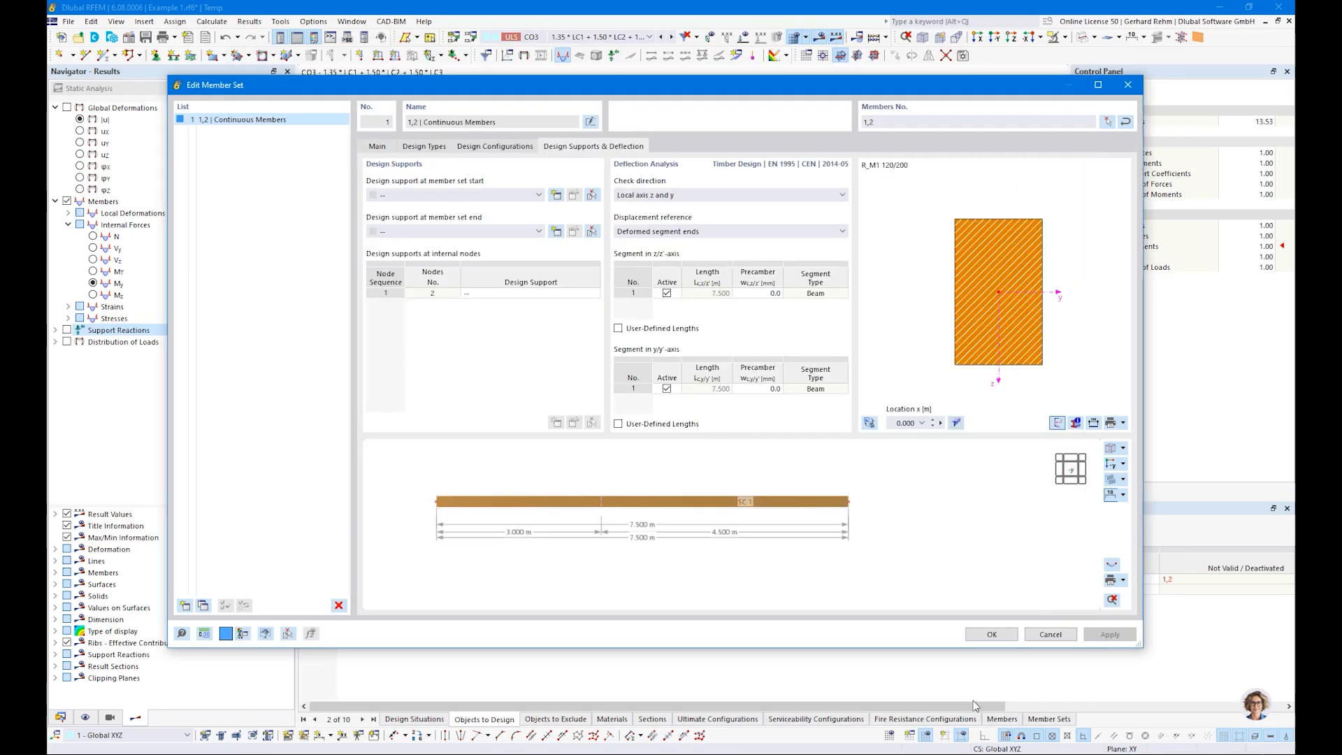
{"action": "left_click", "coordinate": [993, 634]}
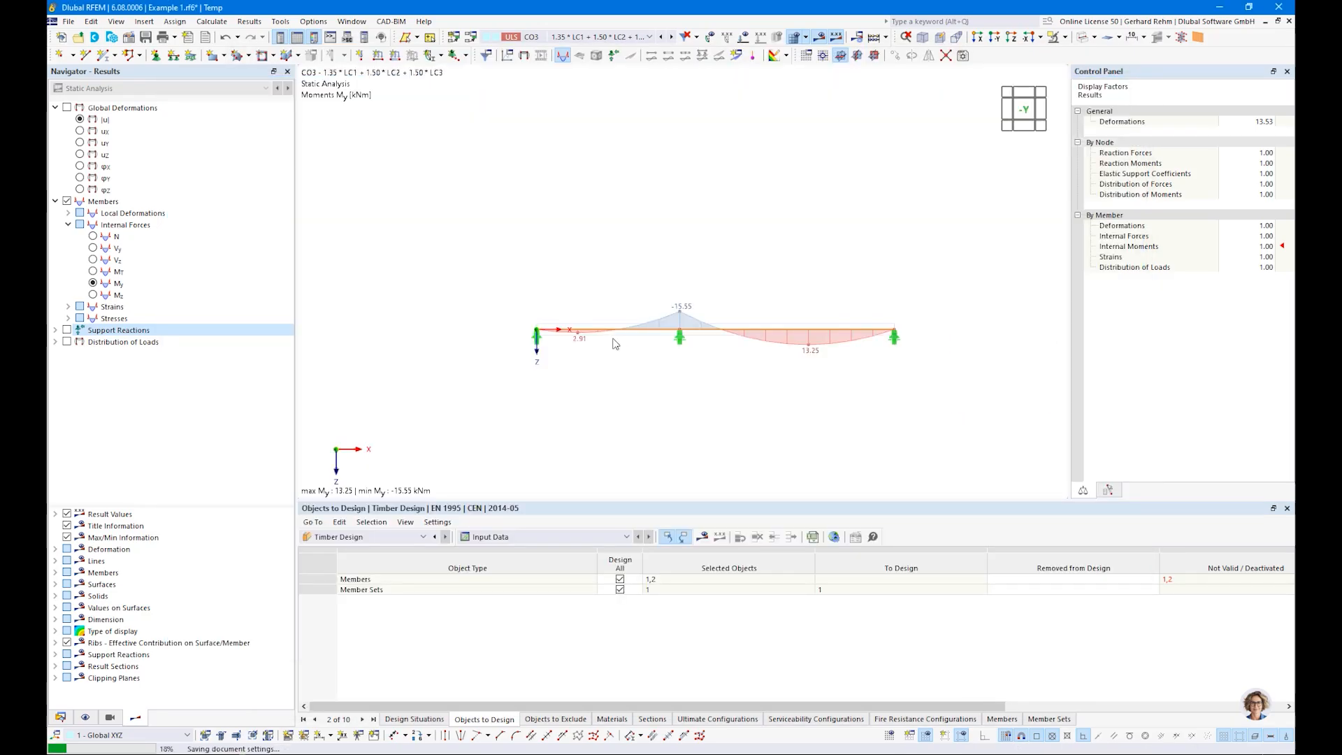
Step: Show the local axis systems of the members, examine them in an isometric view and return to the front view
{"action": "scroll", "coordinate": [619, 337], "scroll_direction": "up", "scroll_amount": 2}
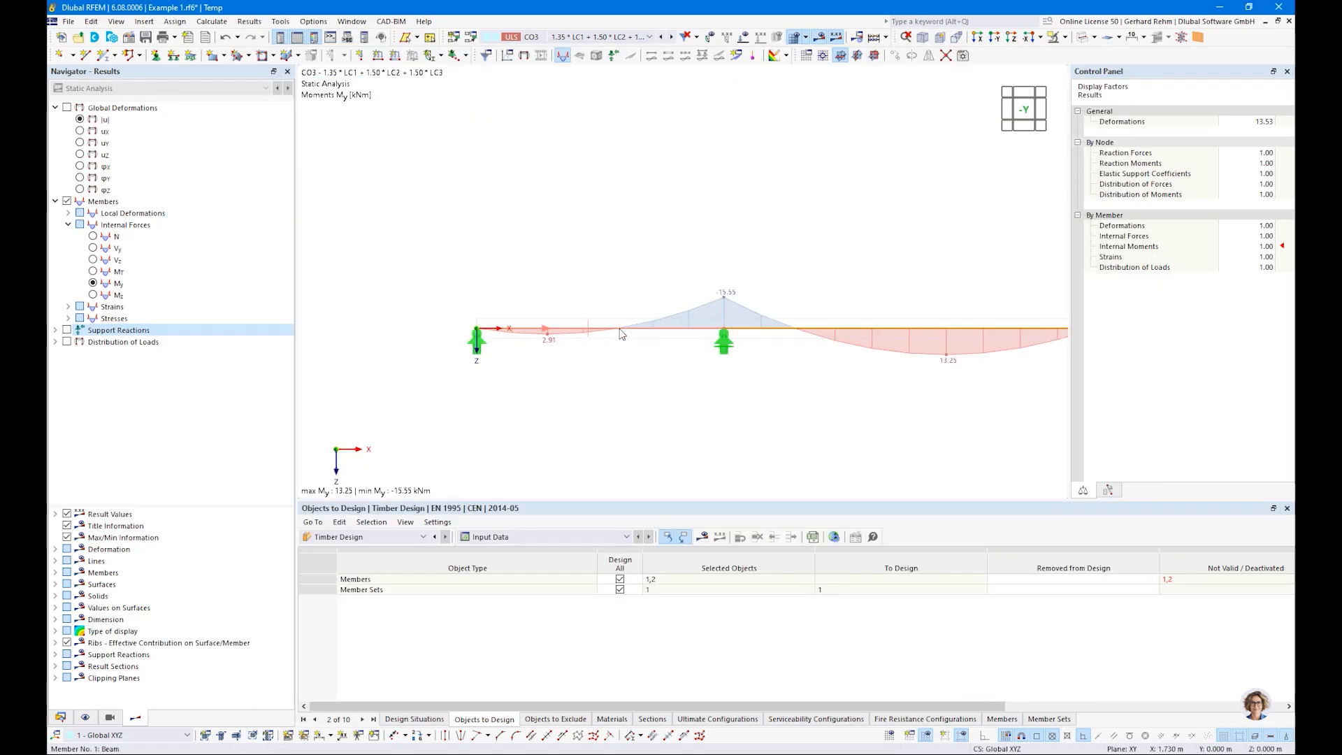
{"action": "right_click", "coordinate": [619, 330]}
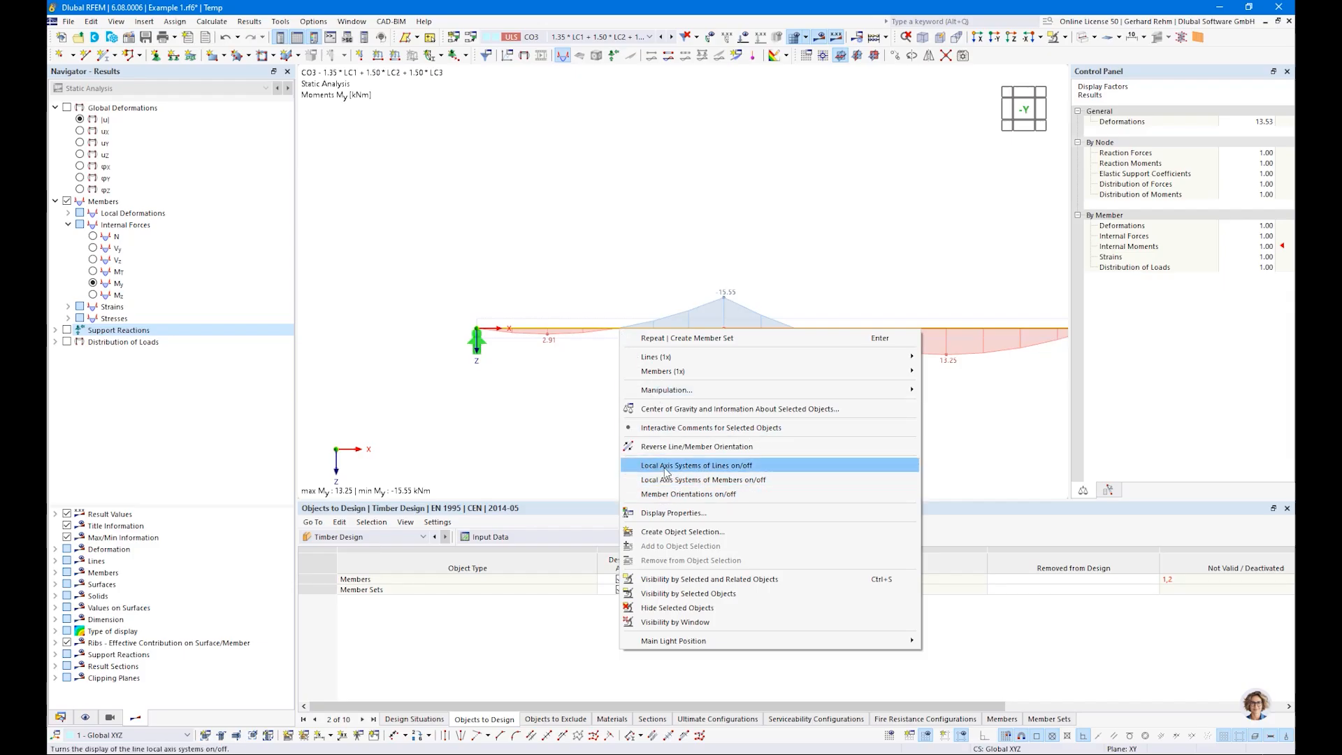
{"action": "left_click", "coordinate": [697, 481]}
{"action": "middle_click_drag", "start_coordinate": [772, 371], "coordinate": [581, 312], "text": "ctrl"}
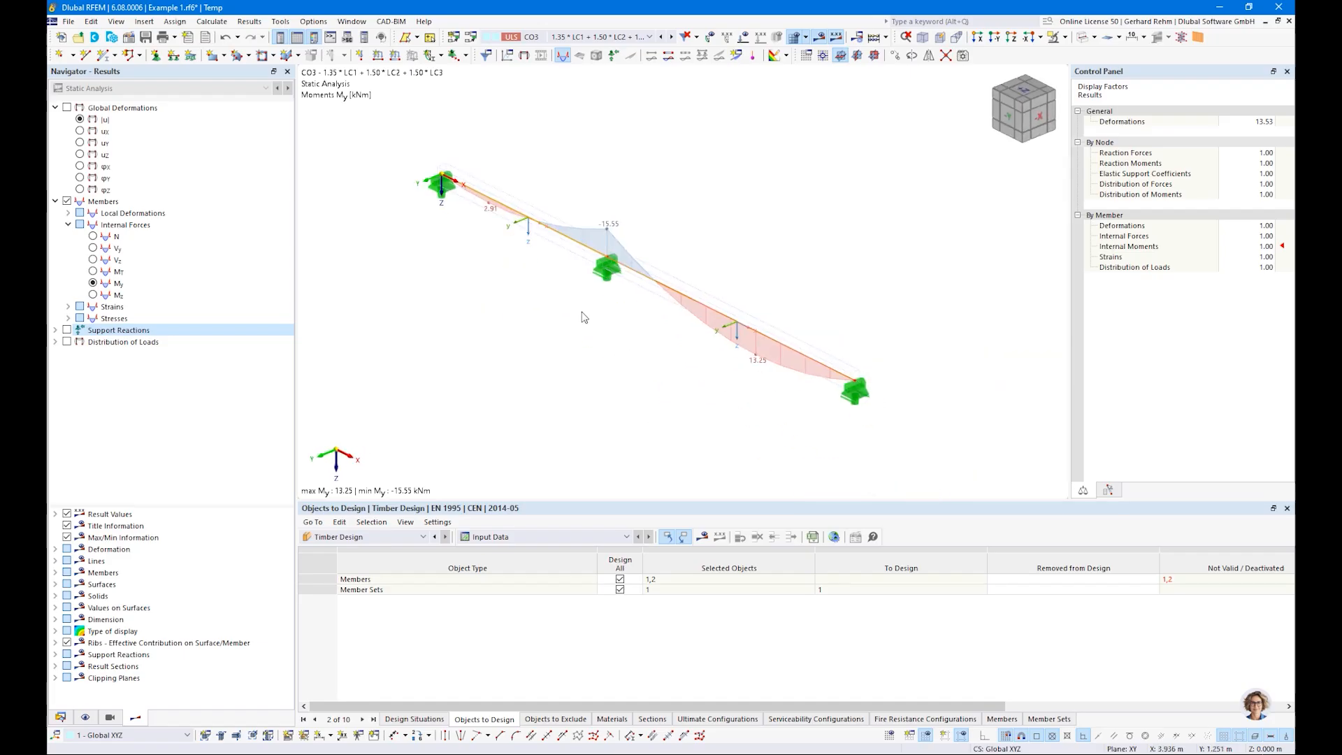
{"action": "scroll", "coordinate": [585, 317], "scroll_direction": "up", "scroll_amount": 3}
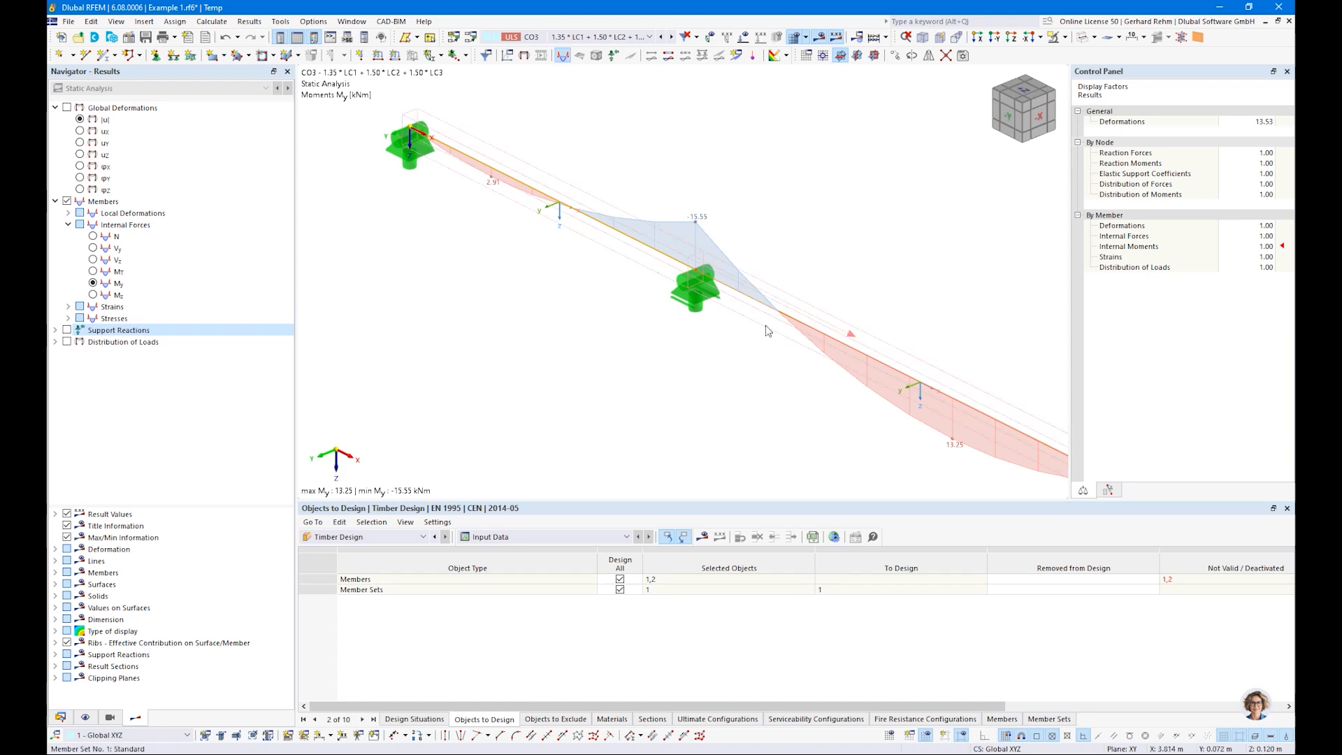
{"action": "key", "text": "ctrl+2"}
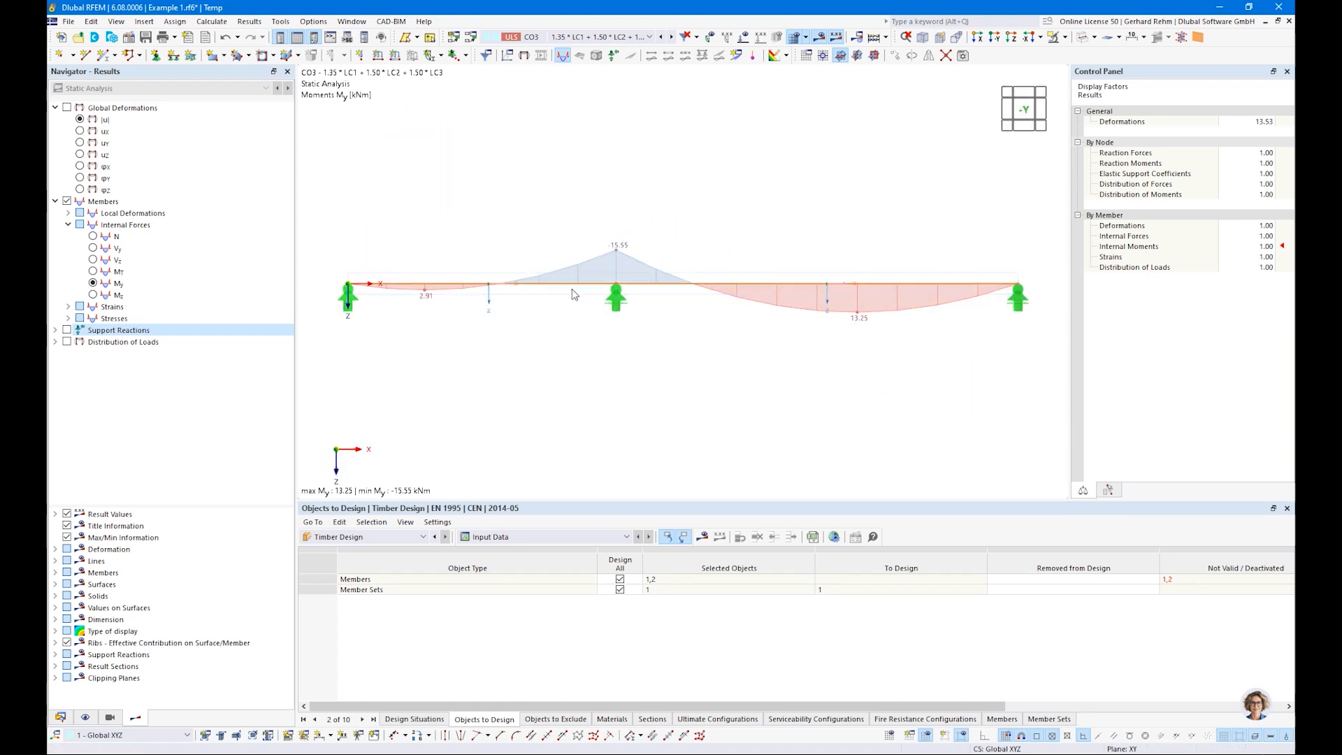
Step: Create a timber design support at the start of the continuous member set with a support length of 60 mm
{"action": "double_click", "coordinate": [572, 292]}
{"action": "left_click", "coordinate": [574, 148]}
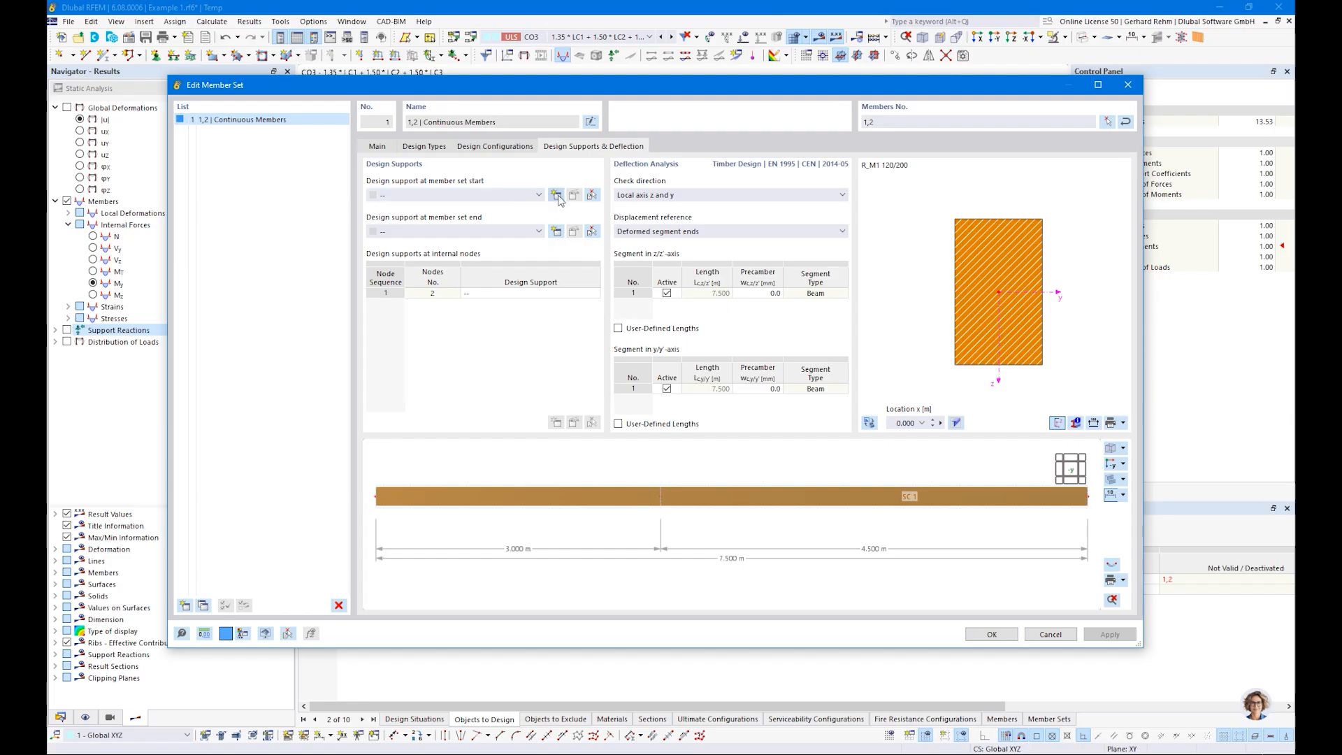
{"action": "left_click", "coordinate": [557, 196]}
{"action": "left_click_drag", "start_coordinate": [419, 244], "coordinate": [522, 250]}
{"action": "type", "text": "6"}
{"action": "key", "text": "Tab"}
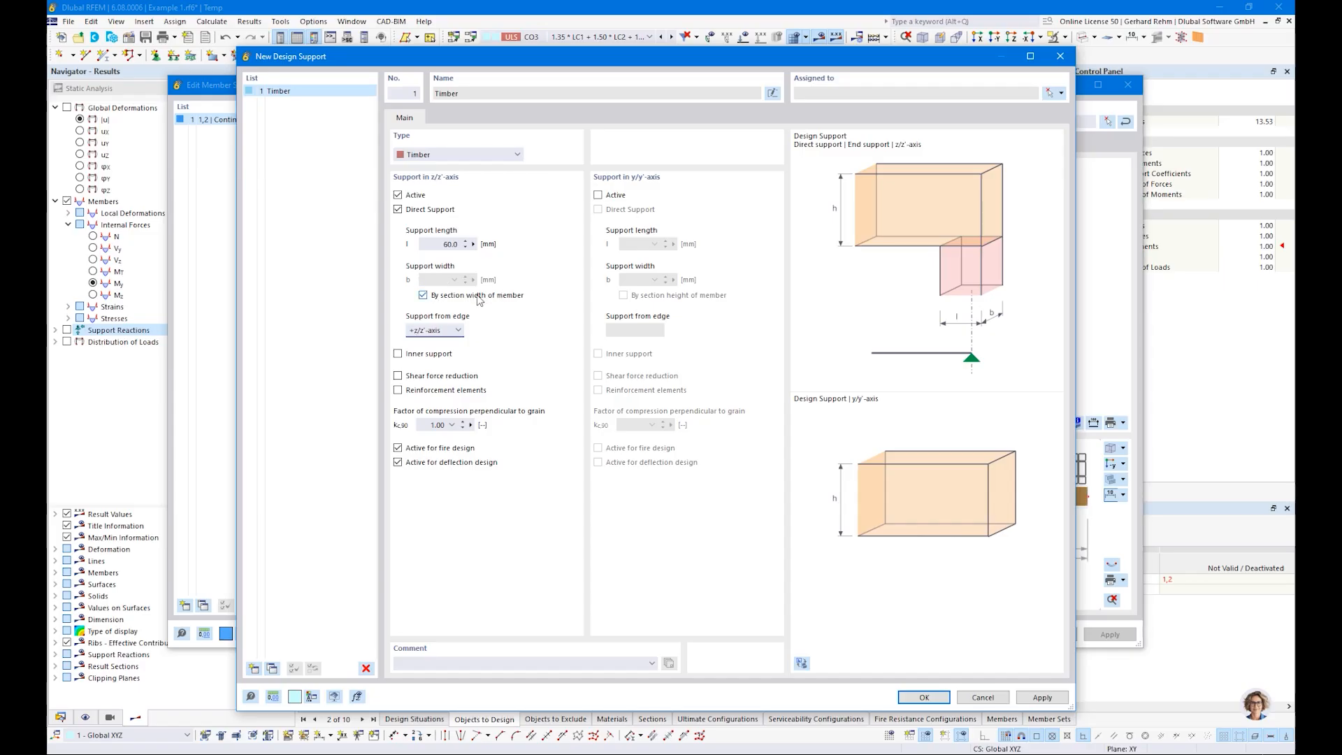
Step: Try the -z/z'-axis option for the support edge and restore +z/z'-axis
{"action": "left_click", "coordinate": [435, 333]}
{"action": "left_click", "coordinate": [428, 352]}
{"action": "left_click", "coordinate": [431, 331]}
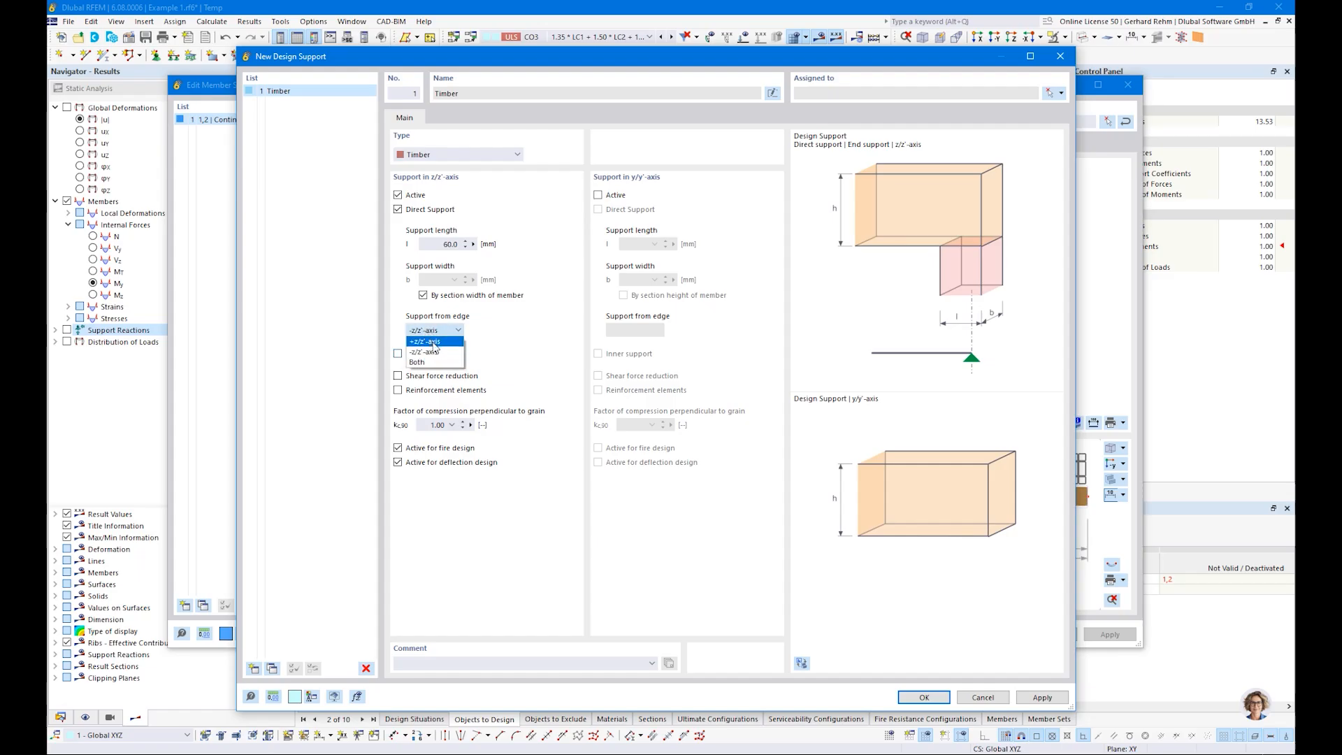
{"action": "left_click", "coordinate": [435, 342]}
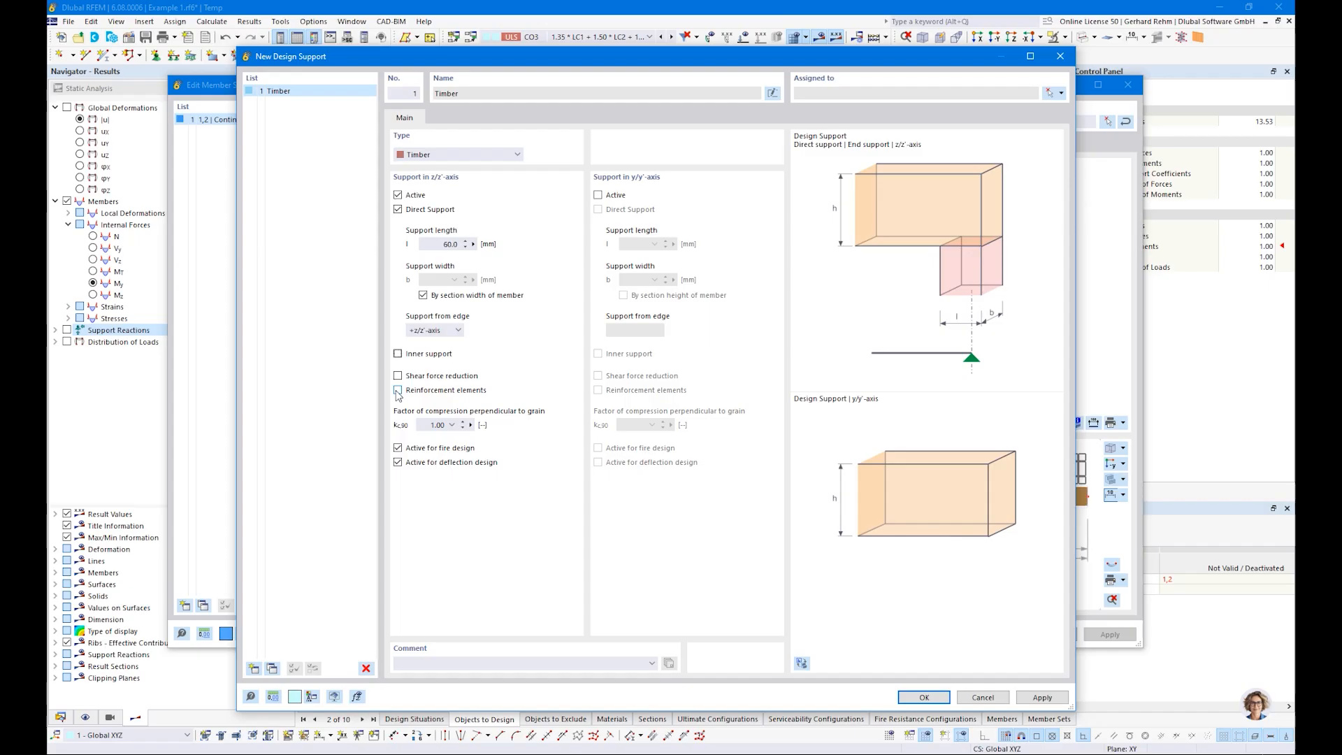
Step: Set the start support's factor of compression perpendicular to grain to 1.50 for softwood discrete supports and accept the support
{"action": "double_click", "coordinate": [438, 425]}
{"action": "left_click", "coordinate": [452, 425]}
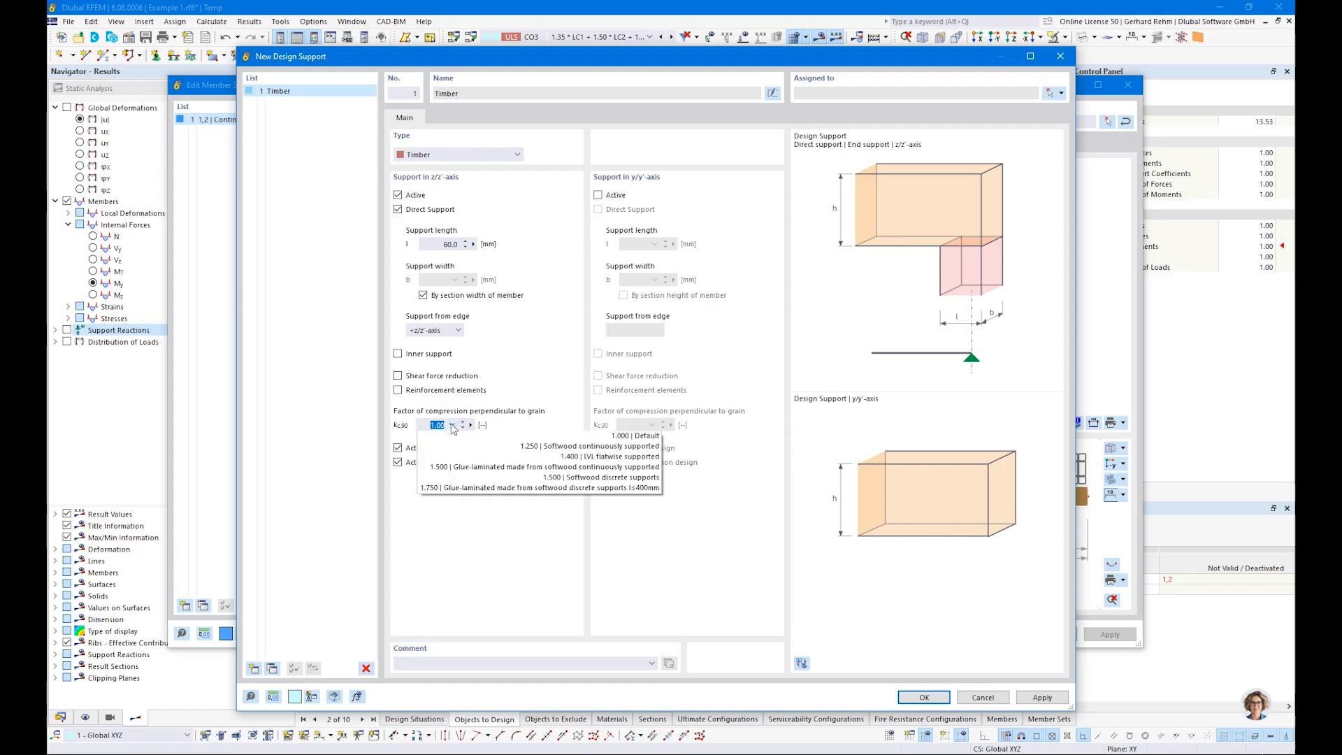
{"action": "left_click", "coordinate": [593, 478]}
{"action": "left_click_drag", "start_coordinate": [428, 425], "coordinate": [473, 426]}
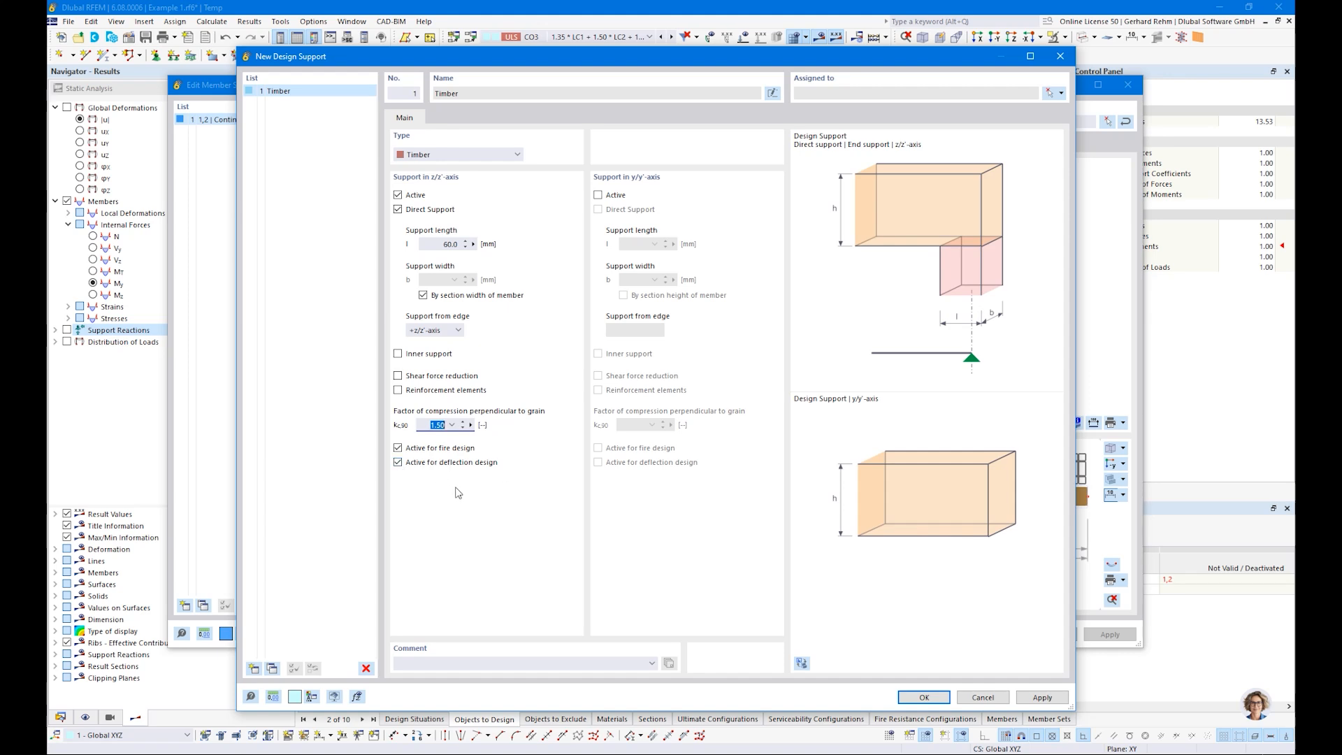
{"action": "left_click", "coordinate": [916, 701]}
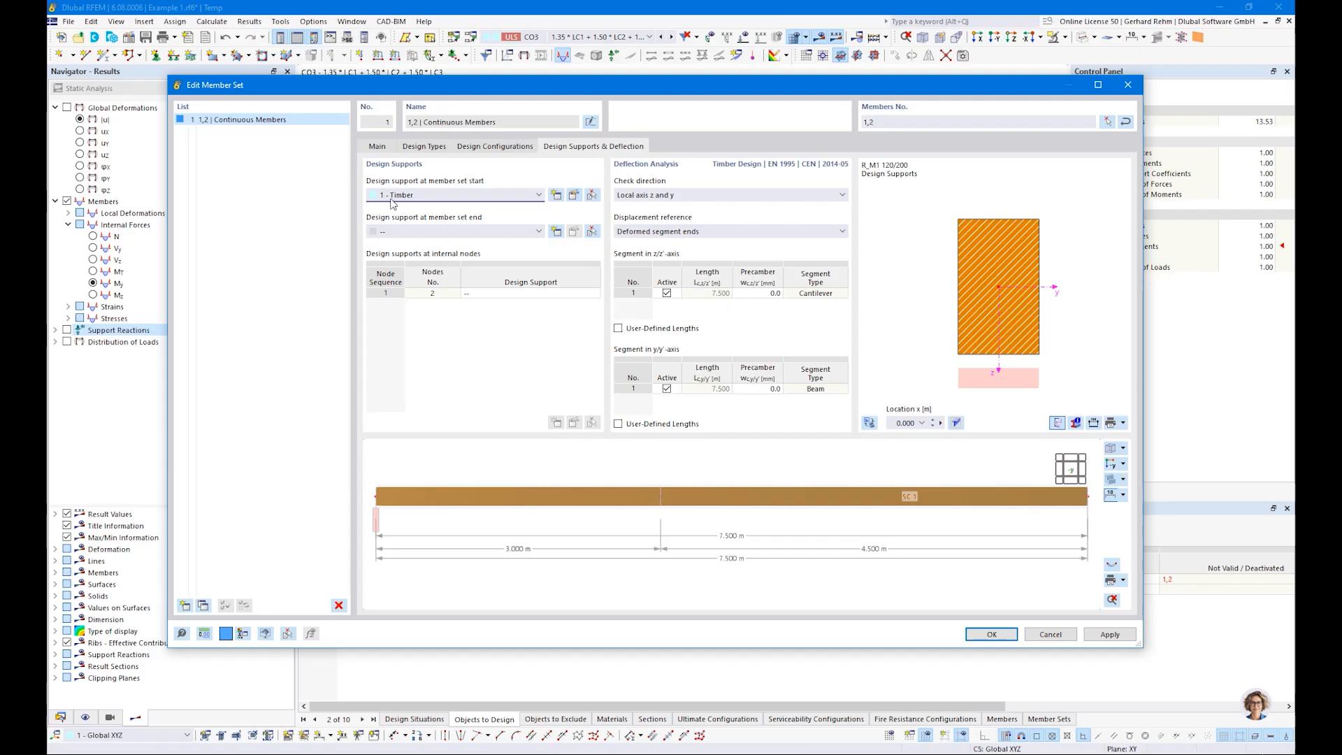
Step: Assign the existing design support 1 - Timber to the member set end
{"action": "left_click", "coordinate": [392, 235]}
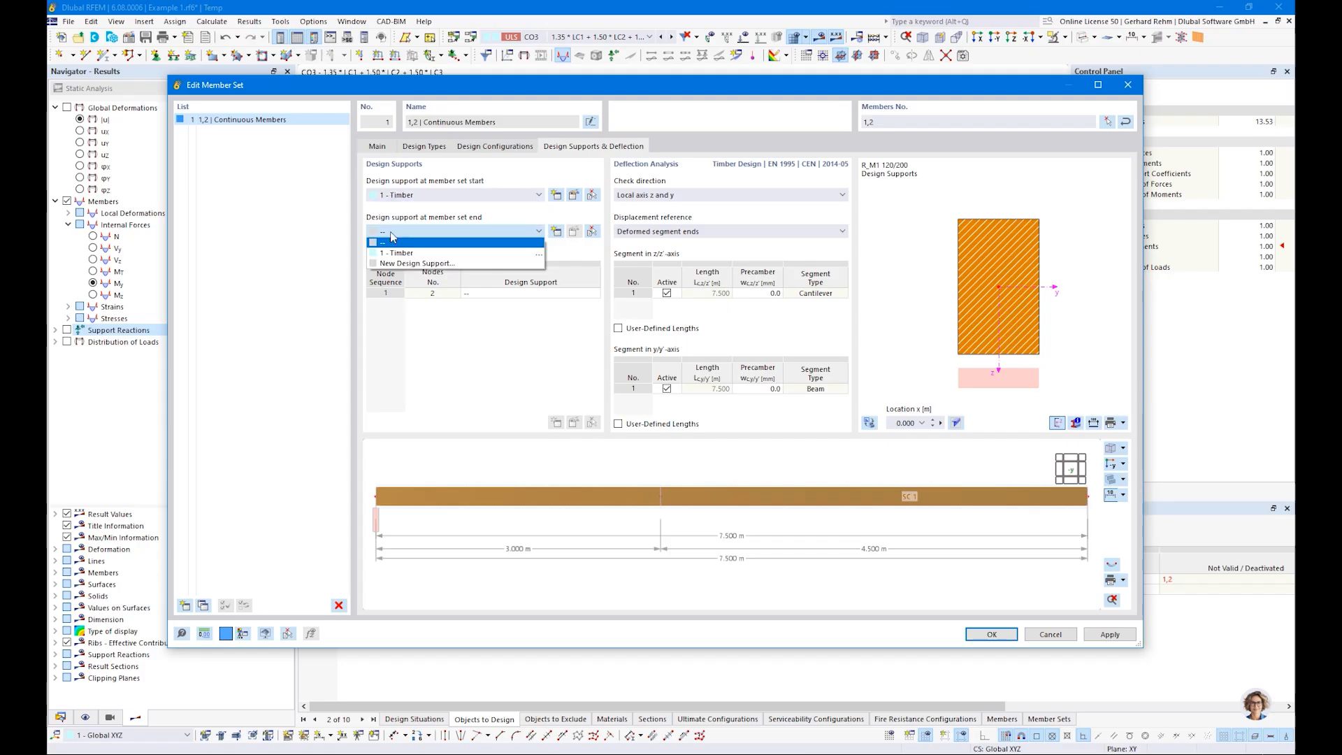
{"action": "left_click", "coordinate": [375, 535]}
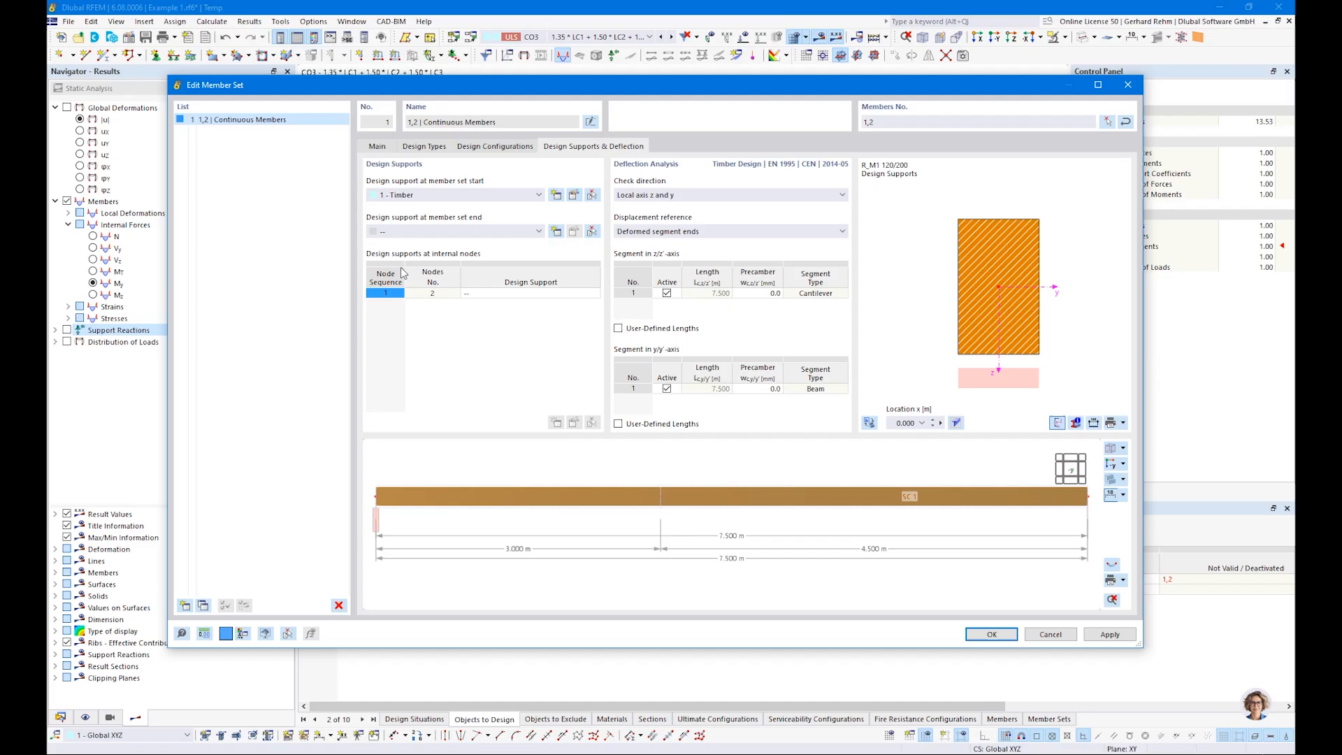
{"action": "left_click", "coordinate": [403, 239]}
{"action": "left_click", "coordinate": [398, 251]}
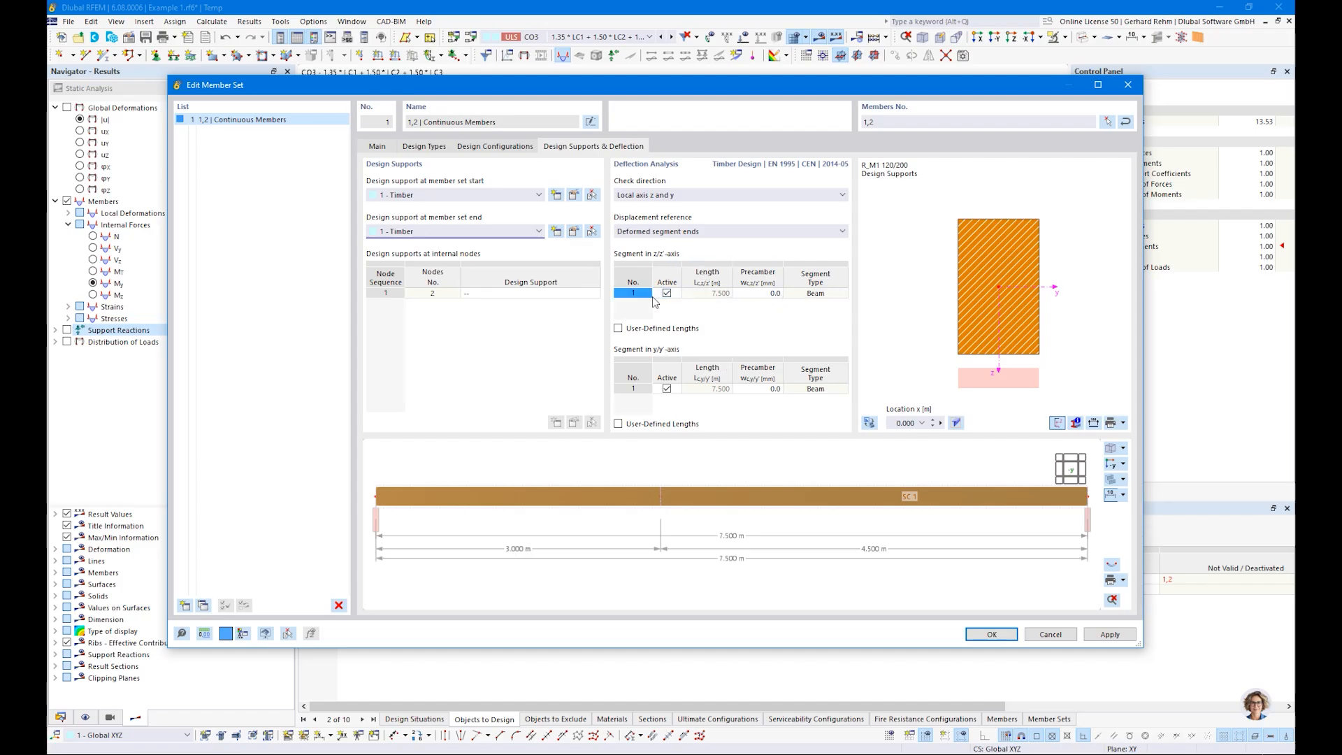
Step: Create a new design support at internal node 2: 140 mm long, inner support, compression factor 1.50 for softwood discrete supports
{"action": "left_click", "coordinate": [494, 294]}
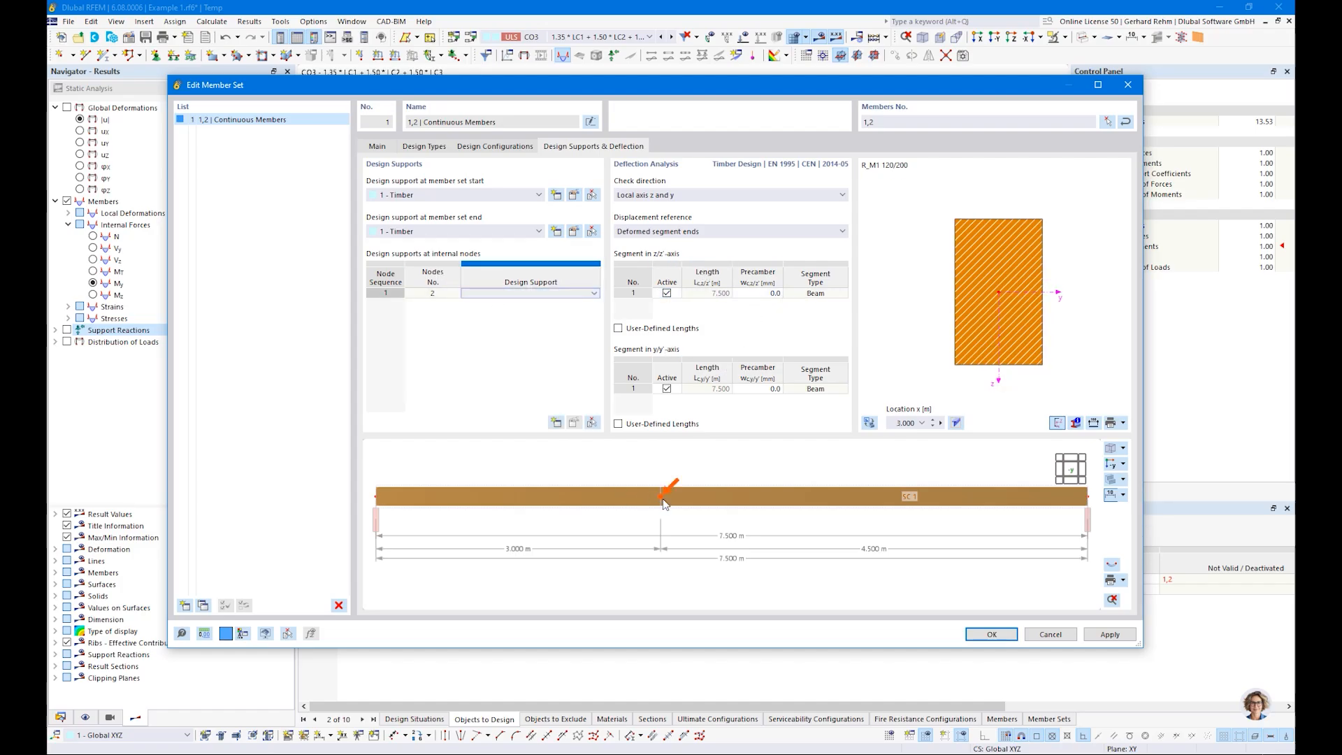
{"action": "left_click", "coordinate": [492, 299]}
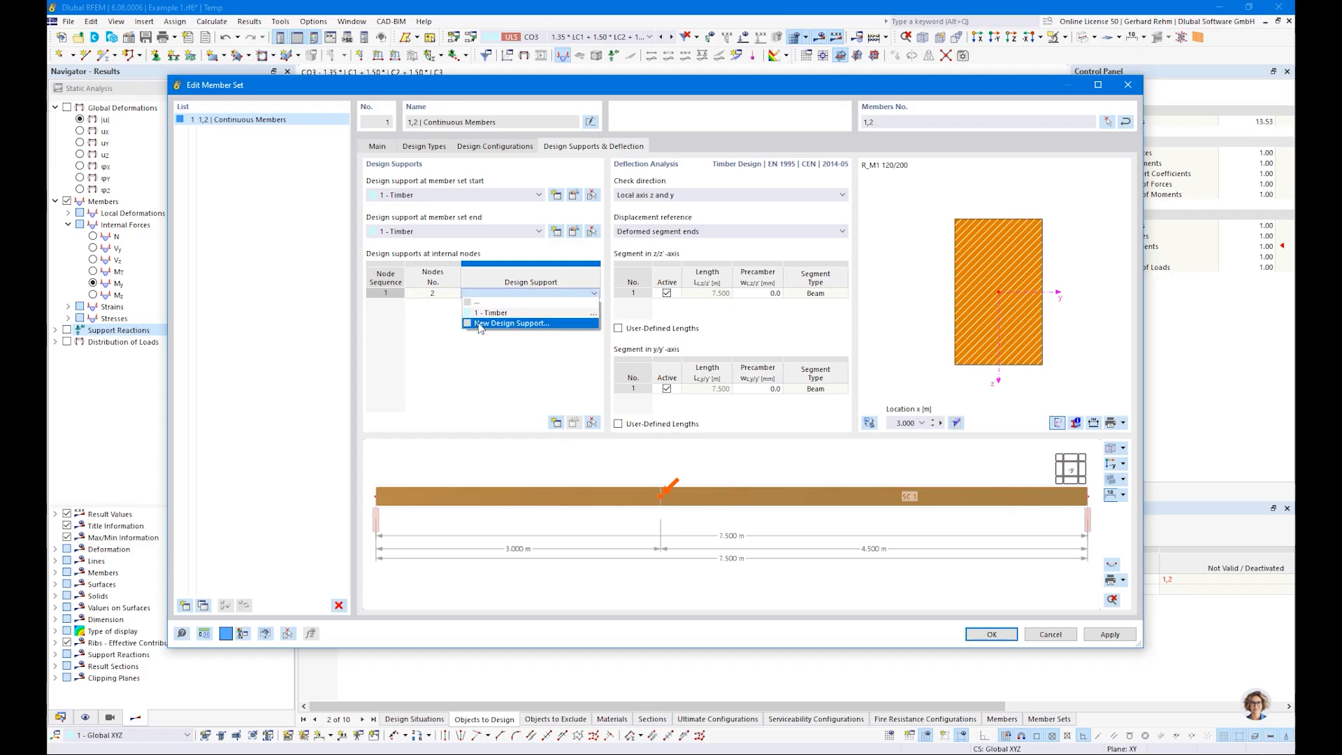
{"action": "left_click", "coordinate": [480, 324]}
{"action": "double_click", "coordinate": [447, 244]}
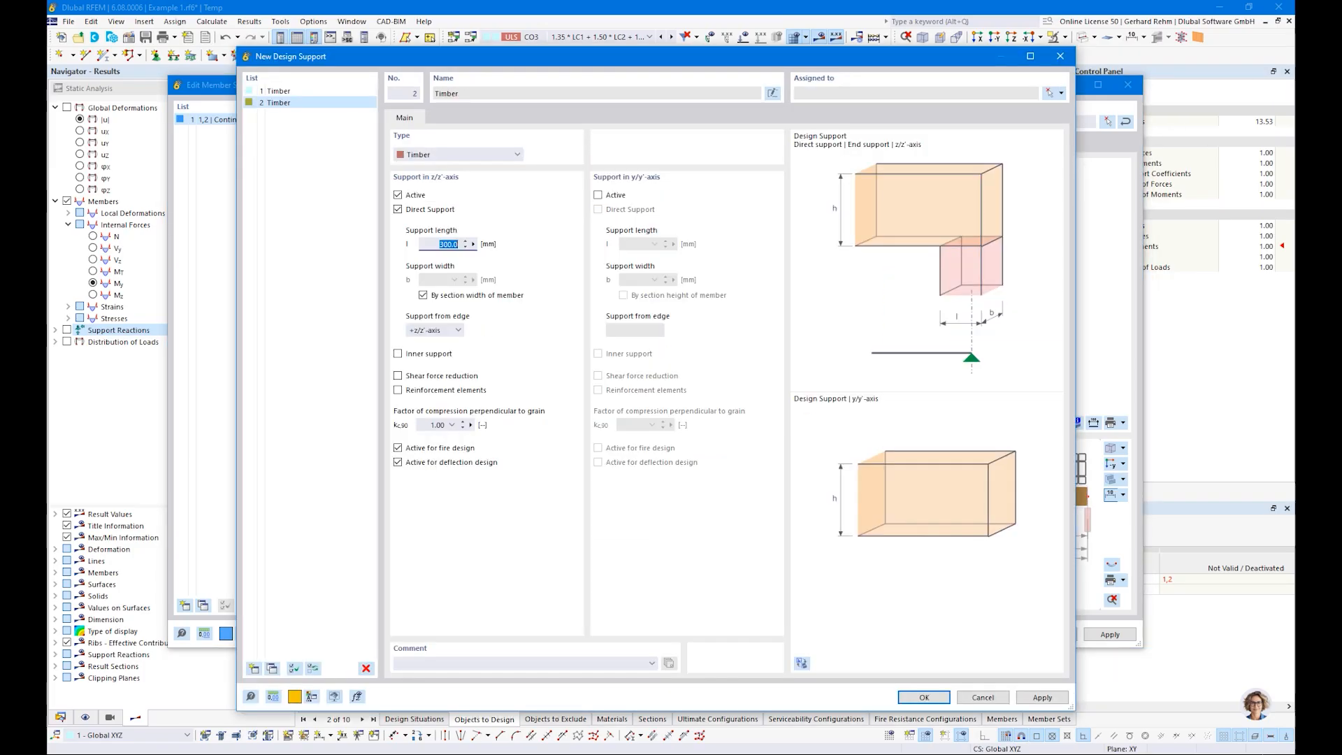
{"action": "type", "text": "140"}
{"action": "left_click", "coordinate": [397, 353]}
{"action": "left_click", "coordinate": [452, 425]}
{"action": "left_click", "coordinate": [455, 477]}
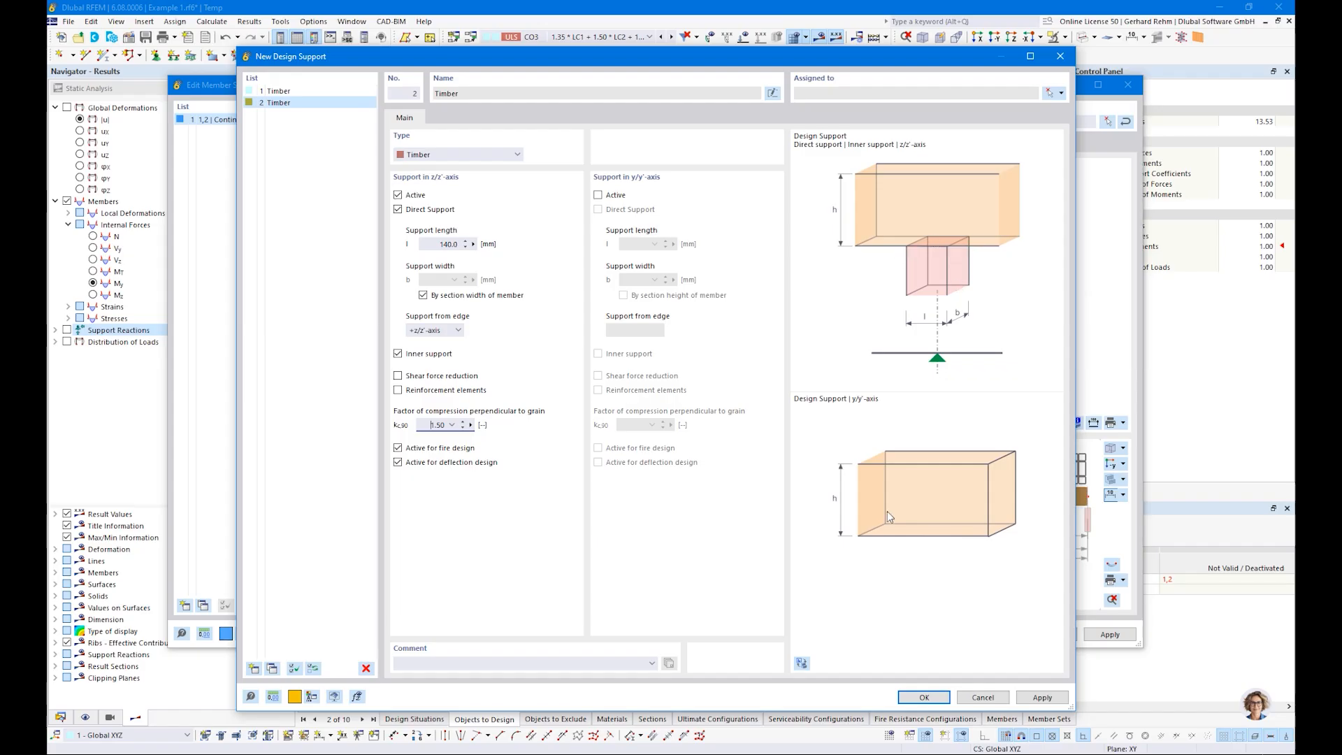
{"action": "left_click", "coordinate": [924, 697]}
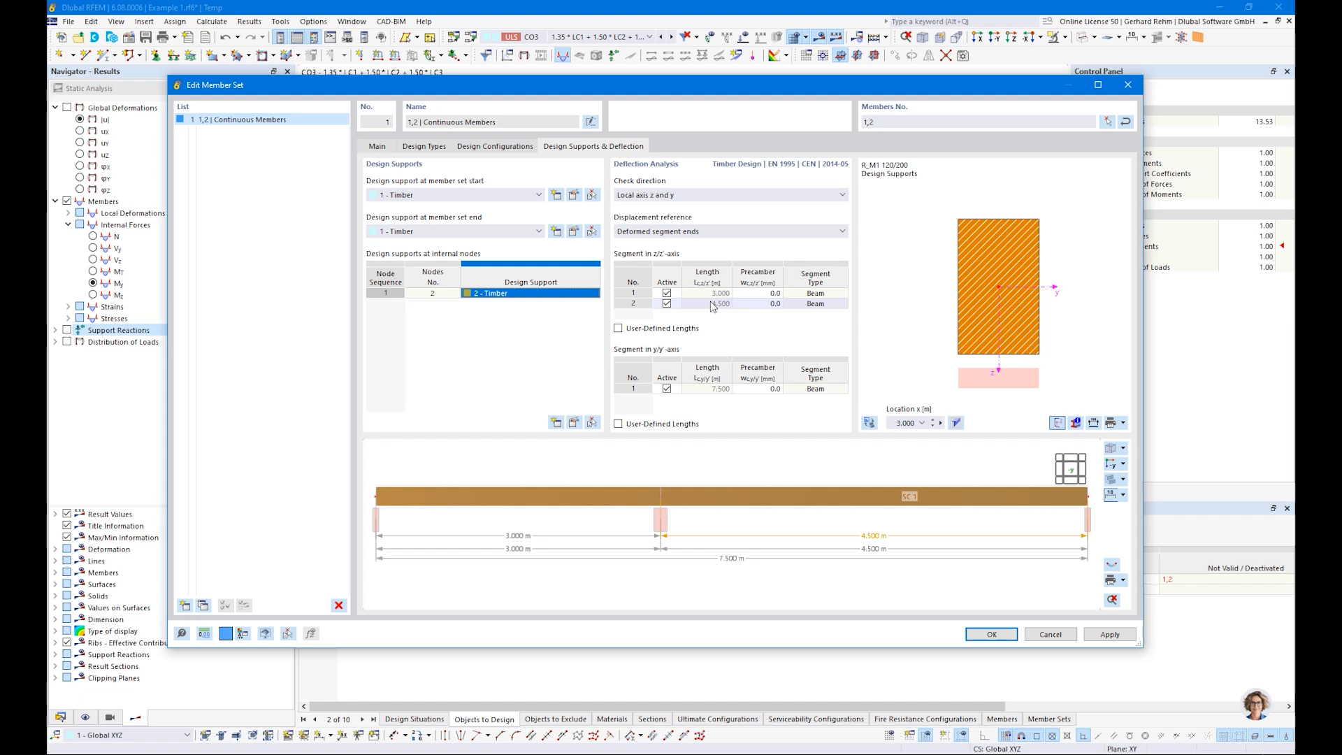
Step: Limit the deflection analysis check direction to Local axis z and accept the member set changes
{"action": "left_click", "coordinate": [661, 193]}
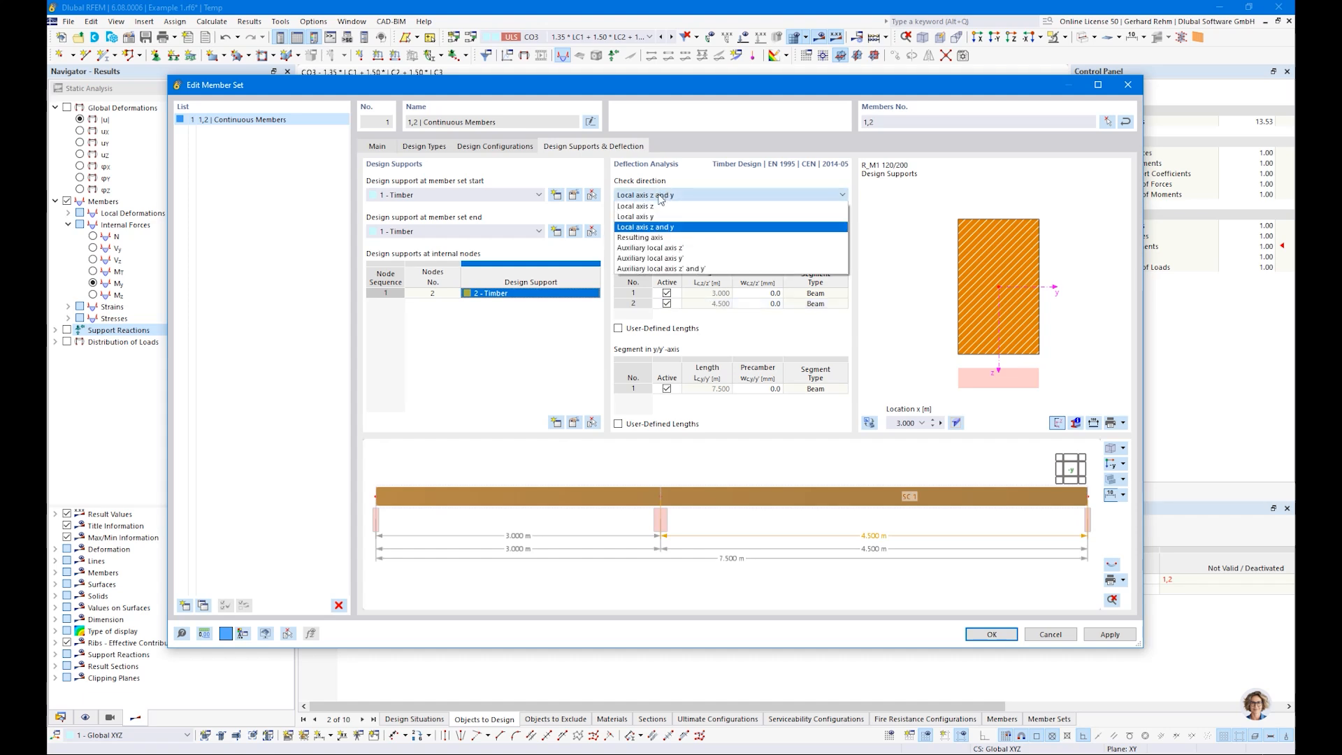
{"action": "left_click", "coordinate": [649, 206]}
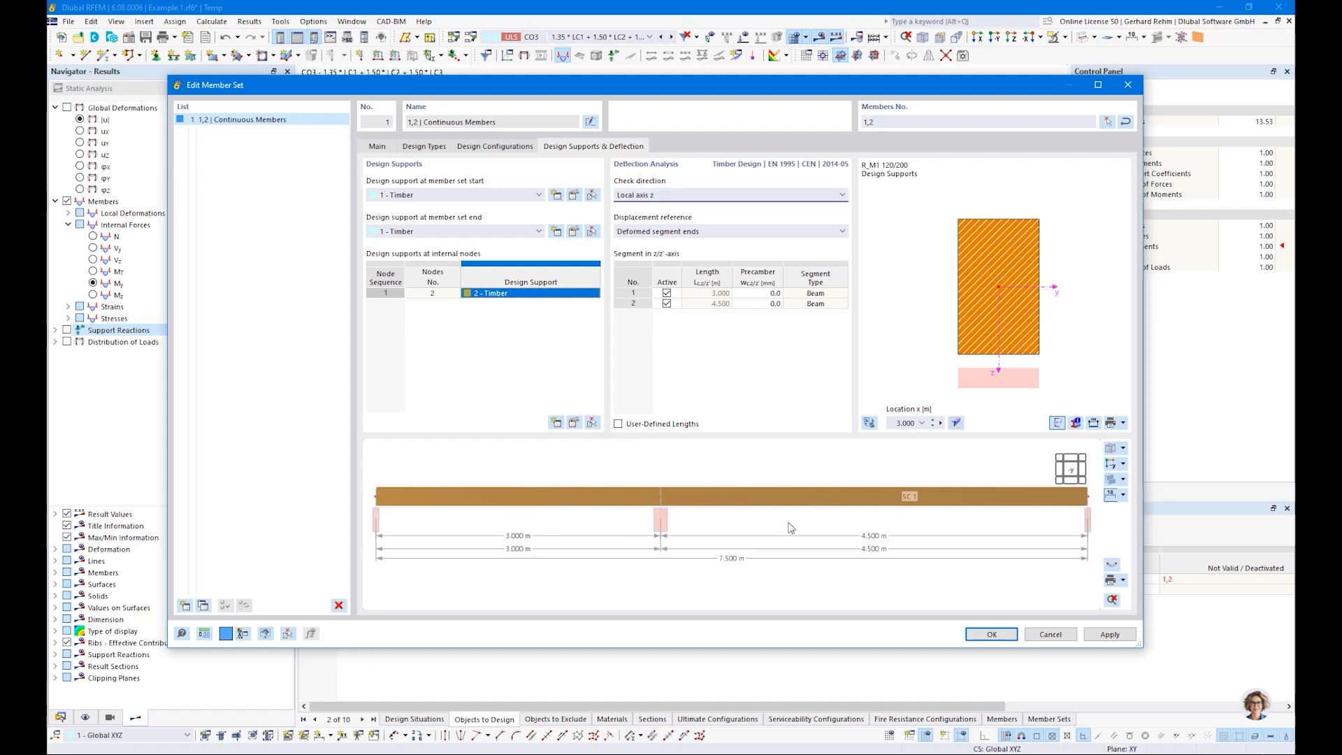
{"action": "left_click", "coordinate": [646, 196]}
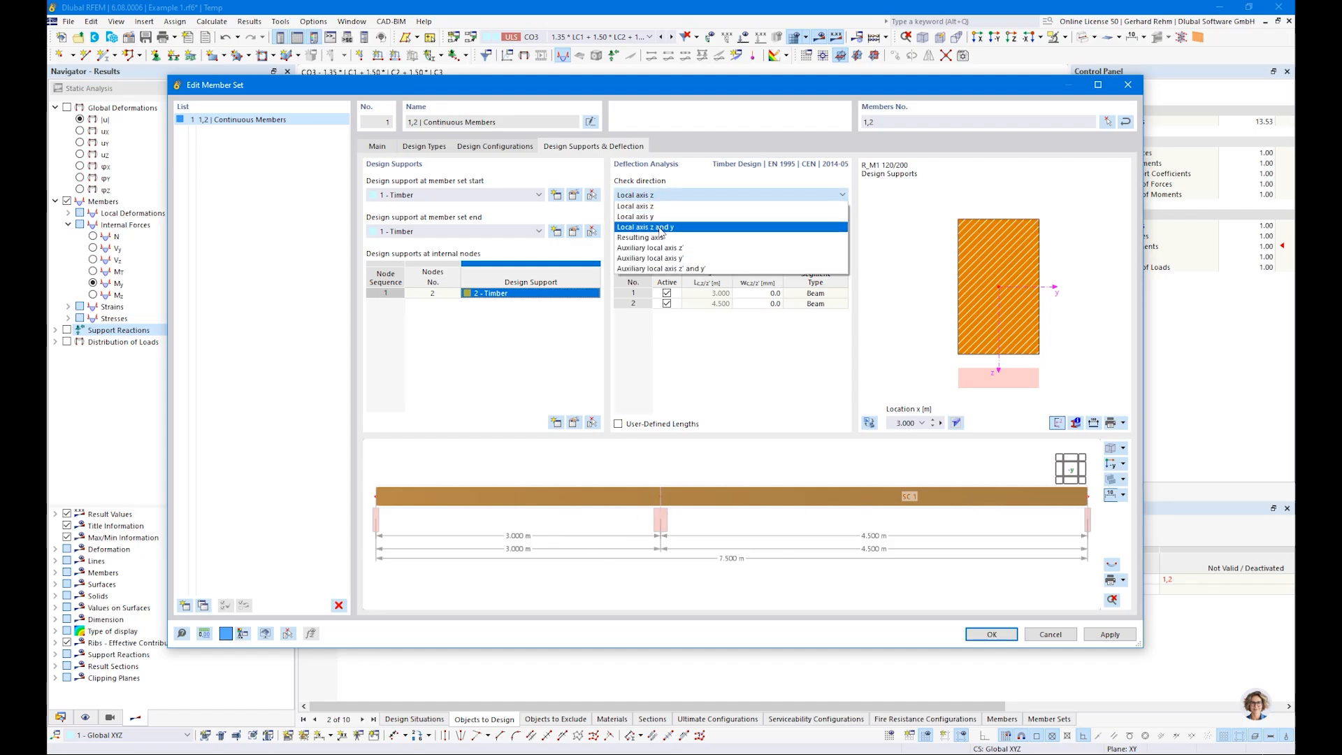
{"action": "left_click", "coordinate": [650, 207]}
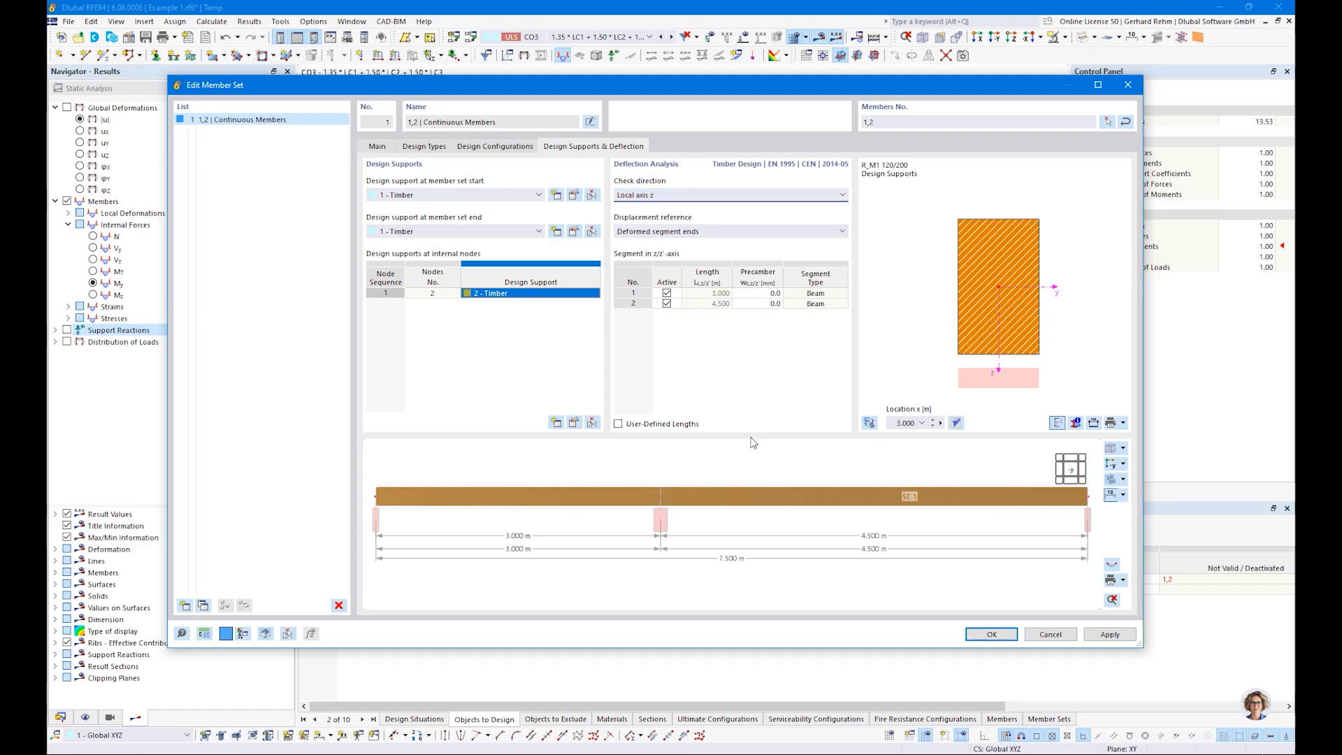
{"action": "left_click", "coordinate": [977, 638]}
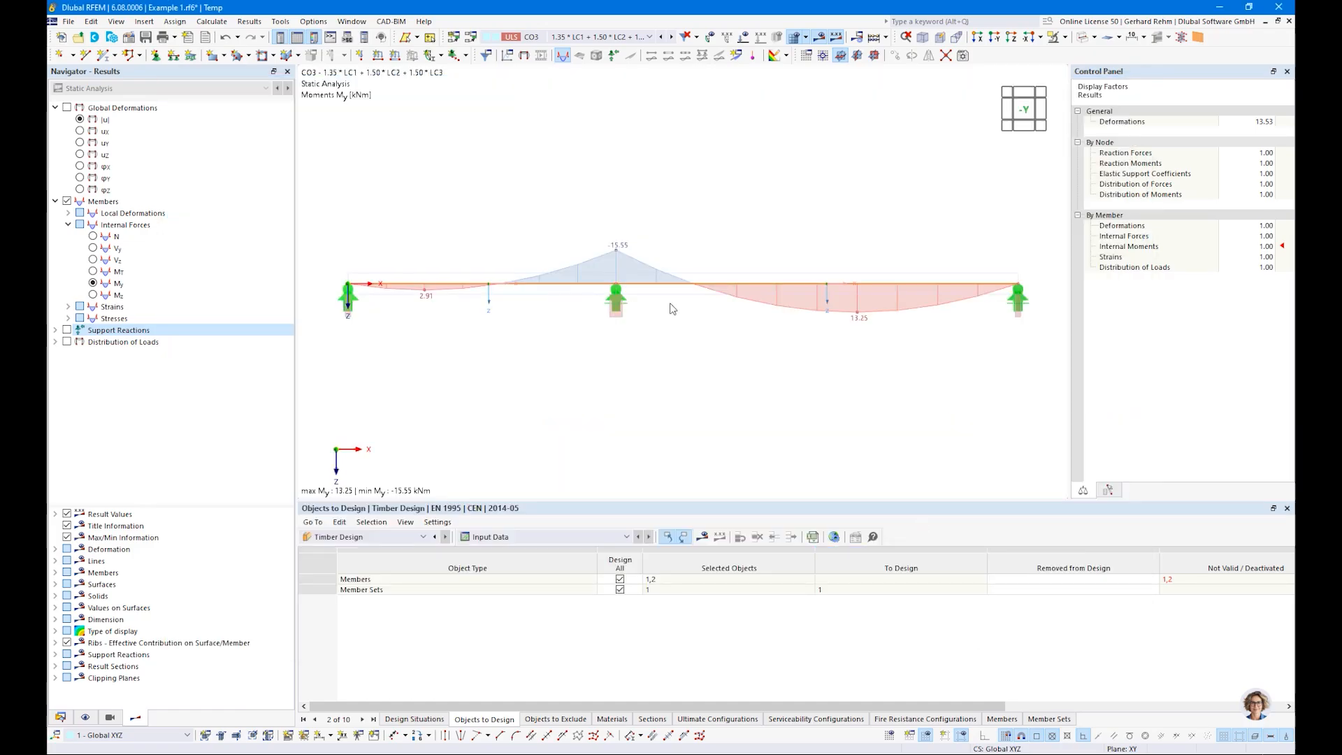
Step: Exclude the individual members from the Timber Design, keeping only the member sets selected for design
{"action": "left_click", "coordinate": [351, 540]}
{"action": "left_click", "coordinate": [350, 546]}
{"action": "left_click", "coordinate": [1181, 585]}
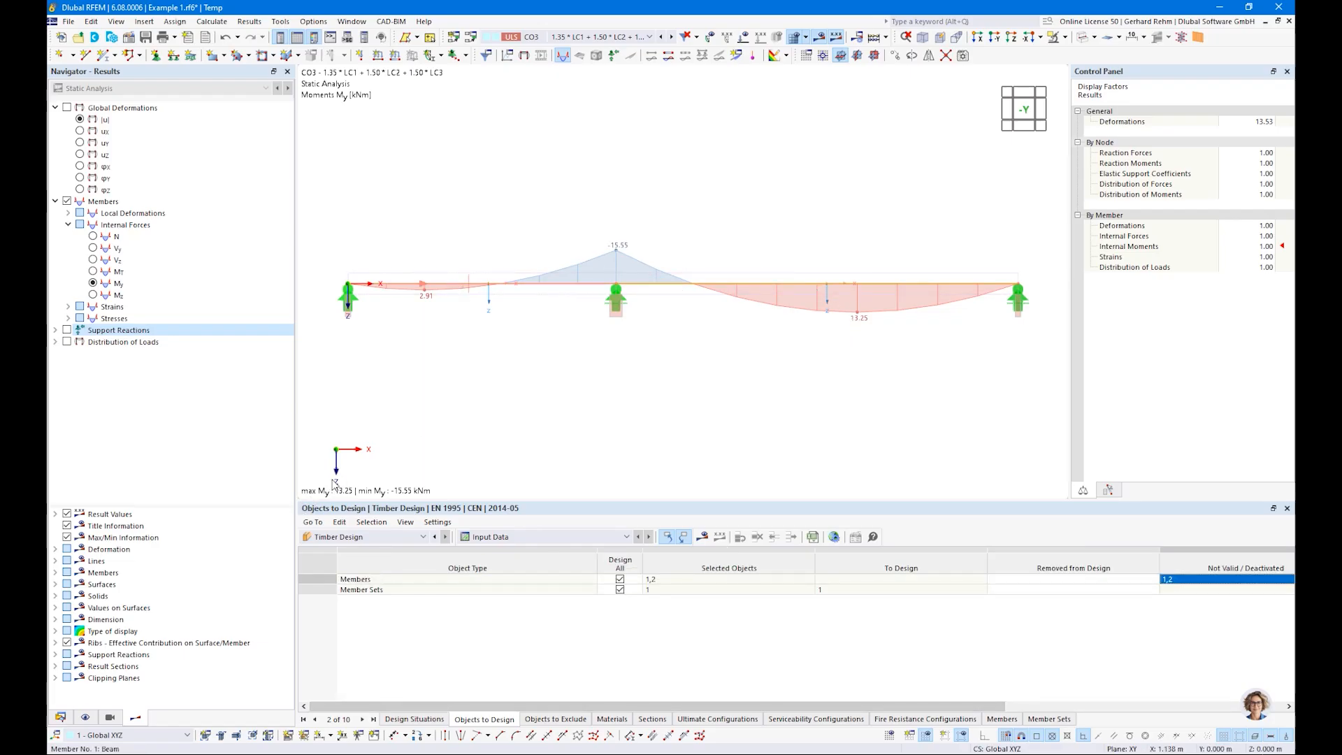
{"action": "key", "text": "Escape"}
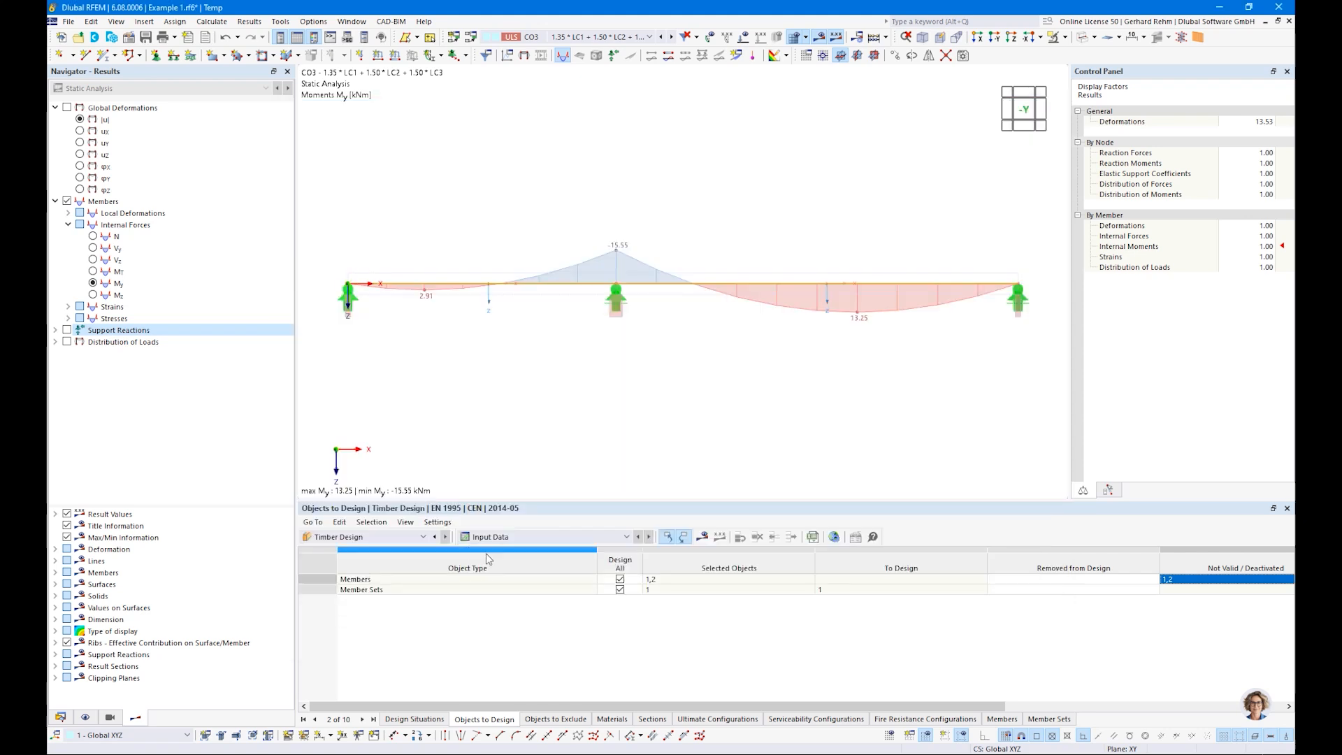
{"action": "left_click", "coordinate": [620, 579]}
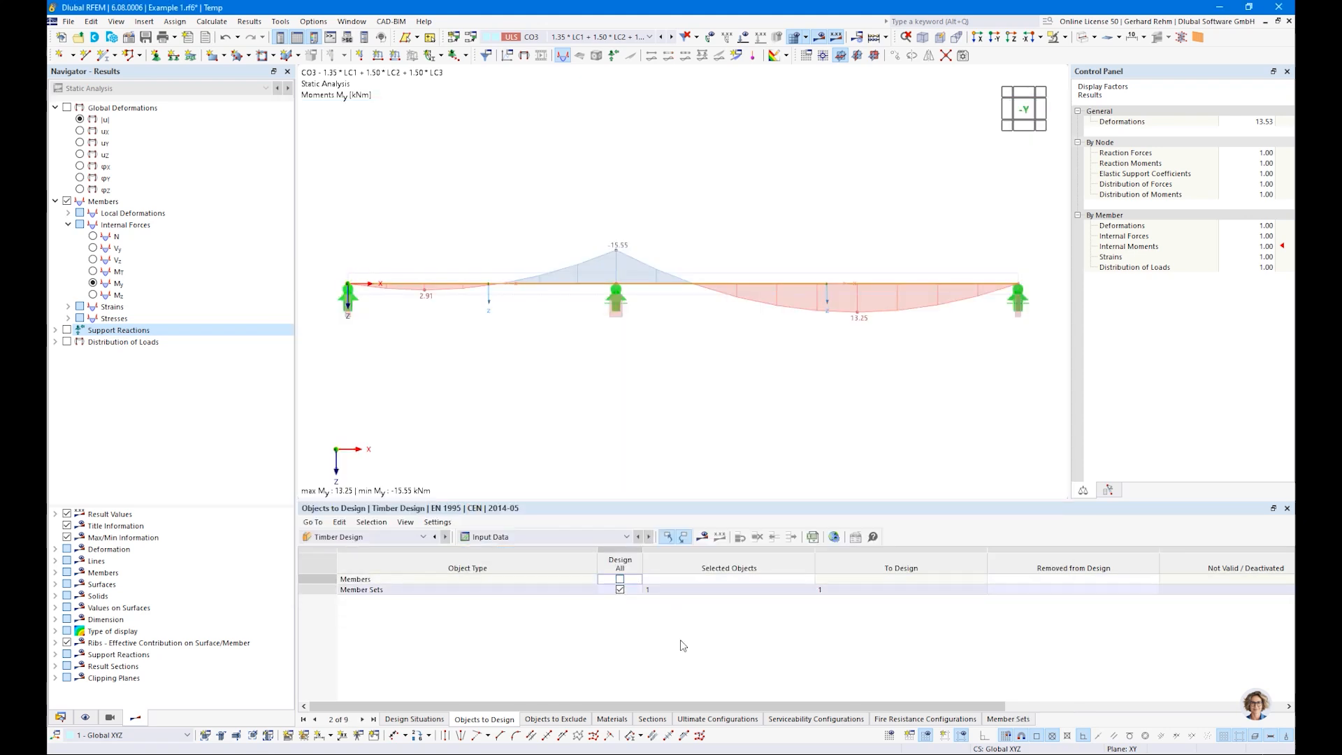
{"action": "left_click", "coordinate": [559, 591]}
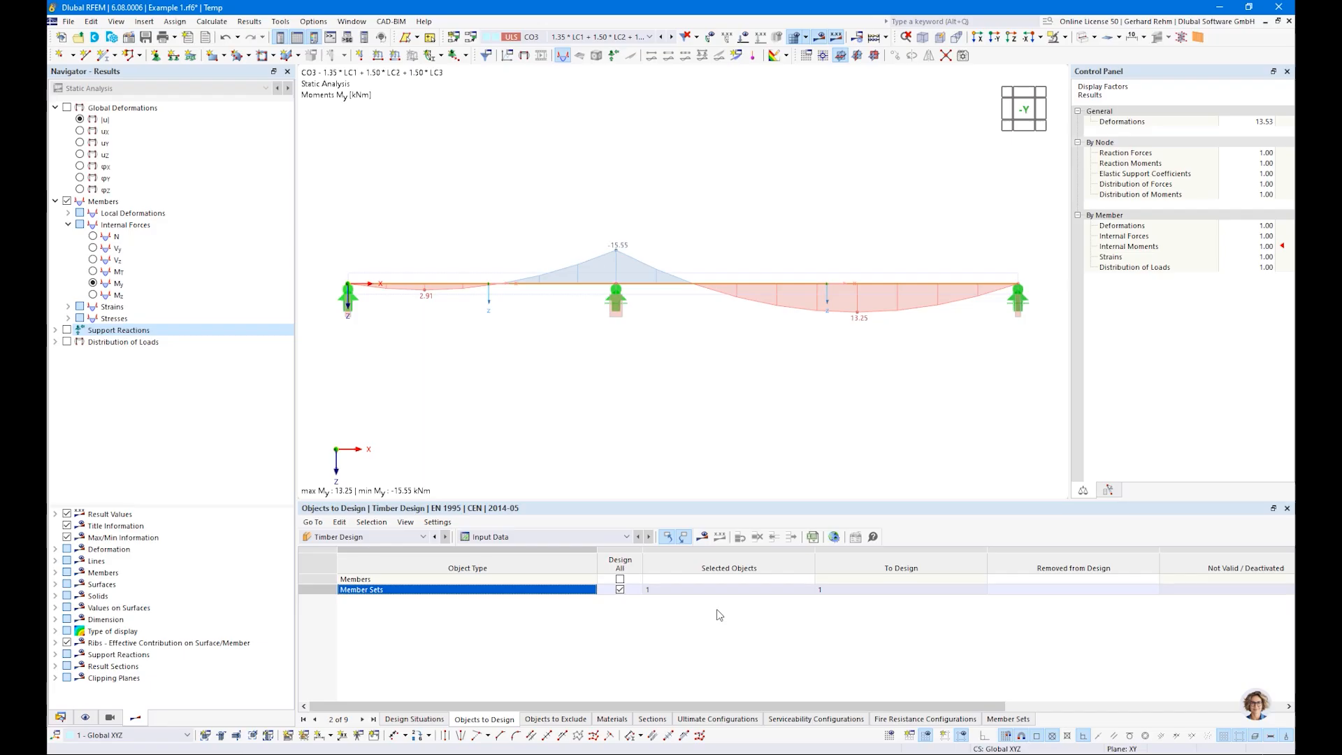
Step: Calculate the Timber Design results and examine where the member set's listed serviceability and bending checks are located
{"action": "left_click", "coordinate": [702, 536]}
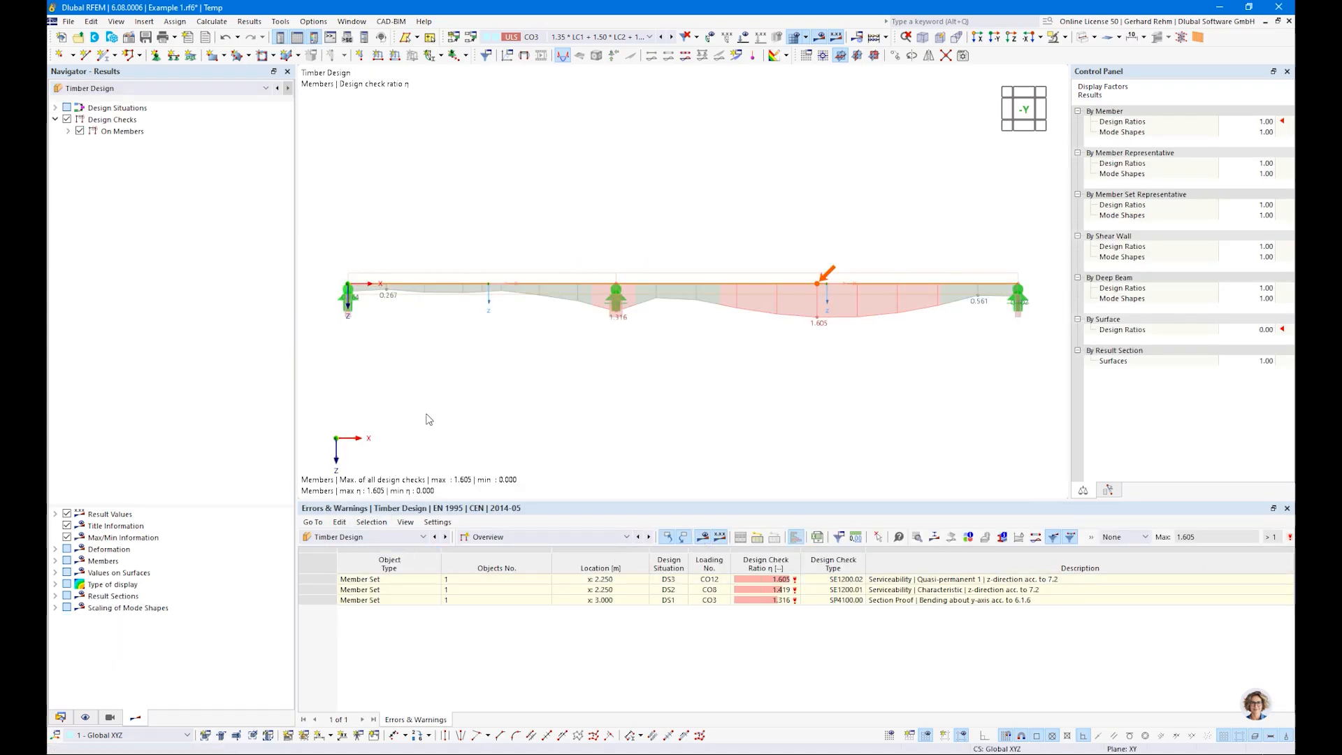
{"action": "left_click", "coordinate": [490, 537]}
{"action": "left_click", "coordinate": [494, 543]}
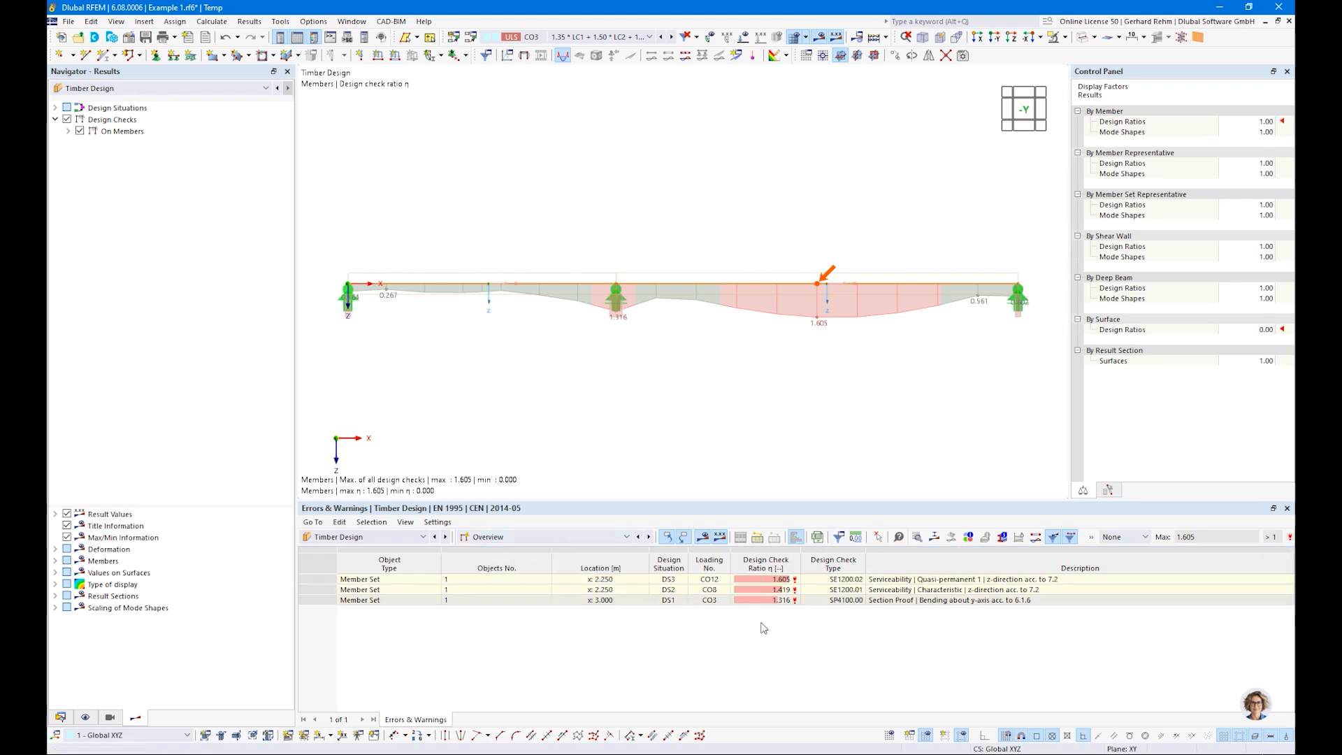
{"action": "left_click", "coordinate": [886, 601]}
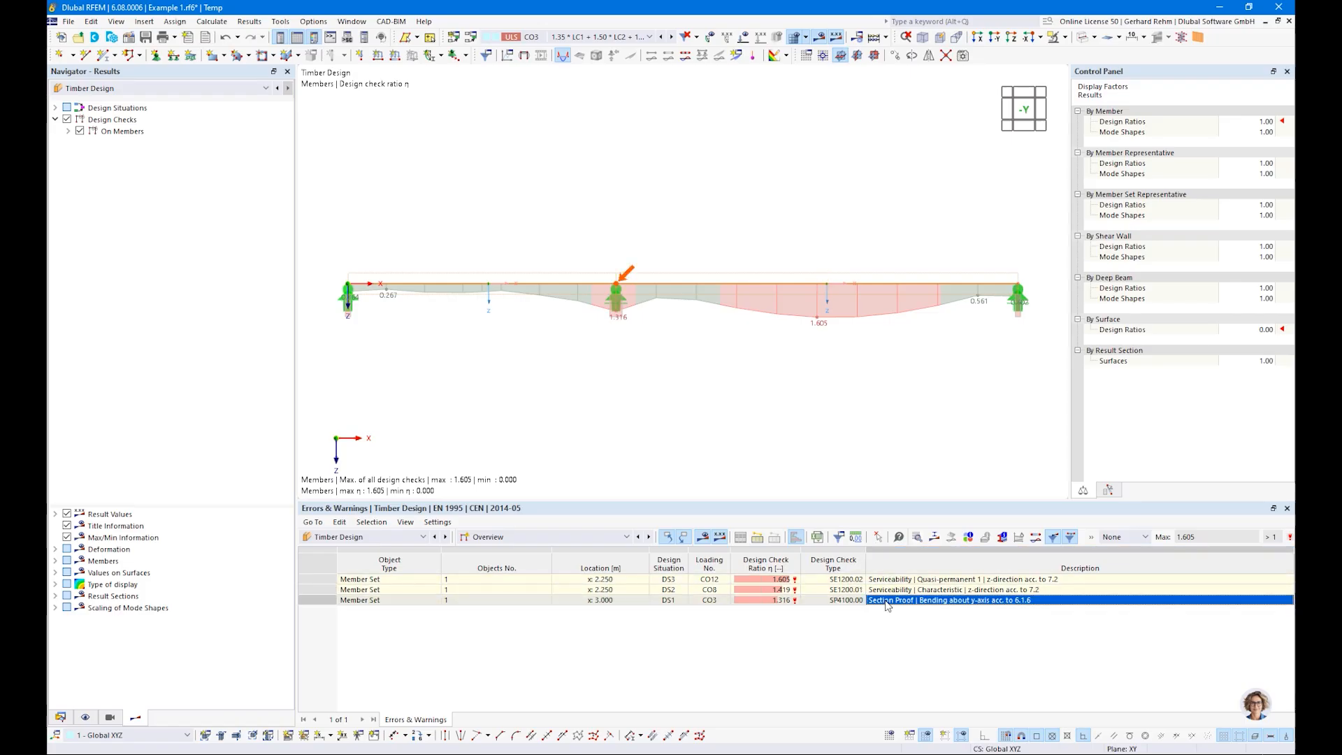
{"action": "left_click", "coordinate": [885, 590]}
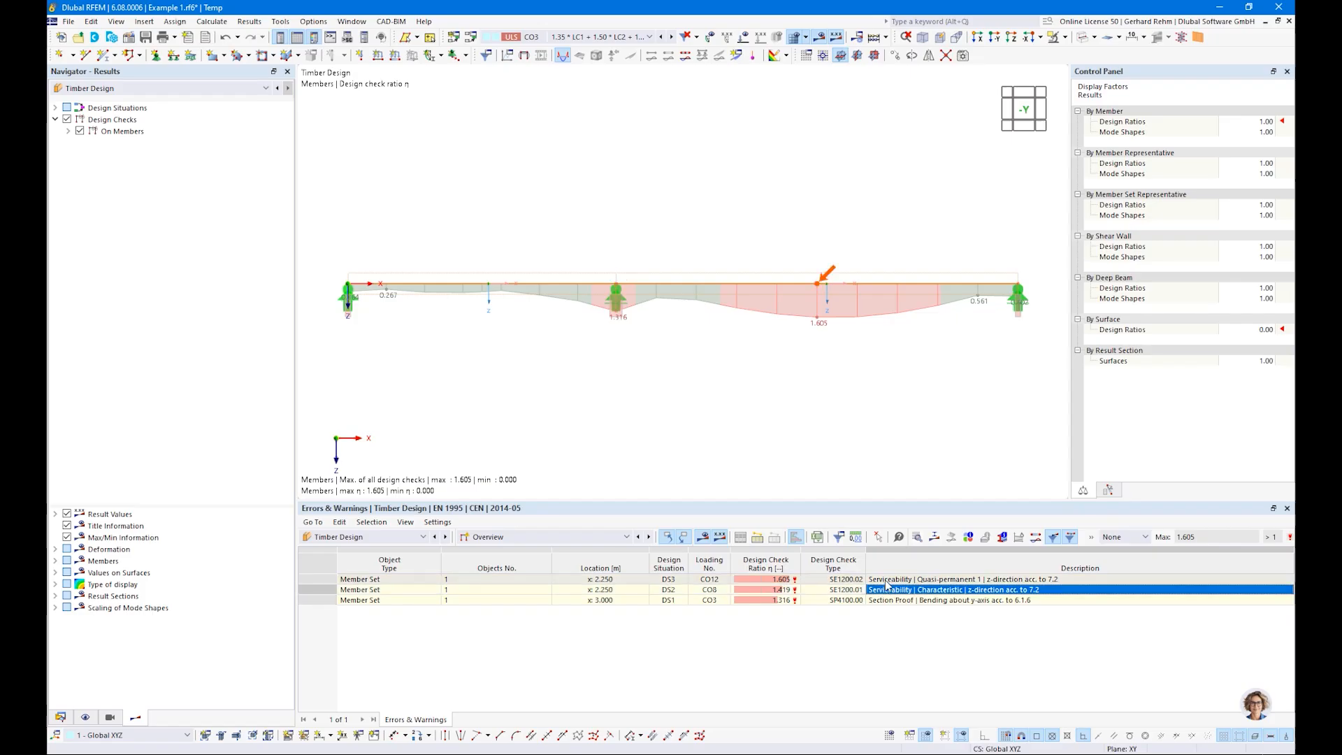
{"action": "left_click", "coordinate": [886, 580]}
{"action": "left_click", "coordinate": [886, 591]}
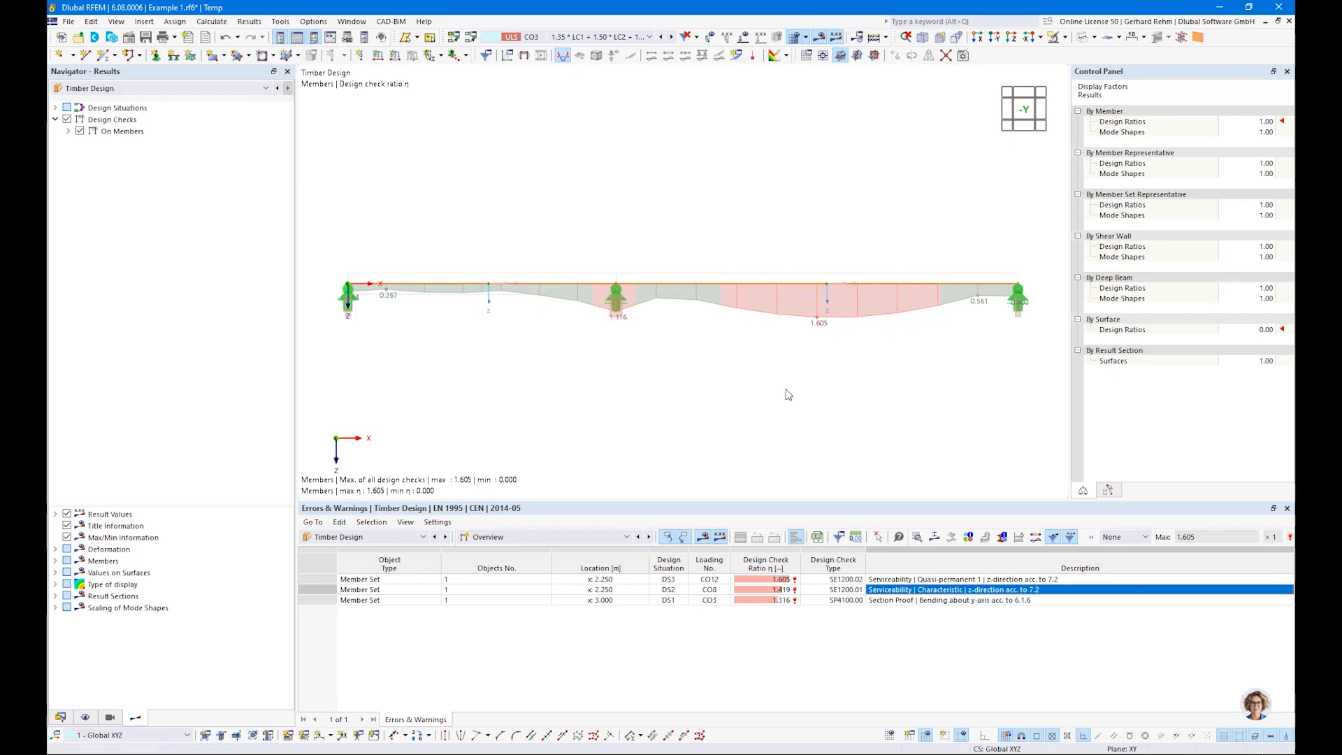
Step: Show the design ratios on members by design situation and filter the table to ratios > 0
{"action": "left_click", "coordinate": [625, 537]}
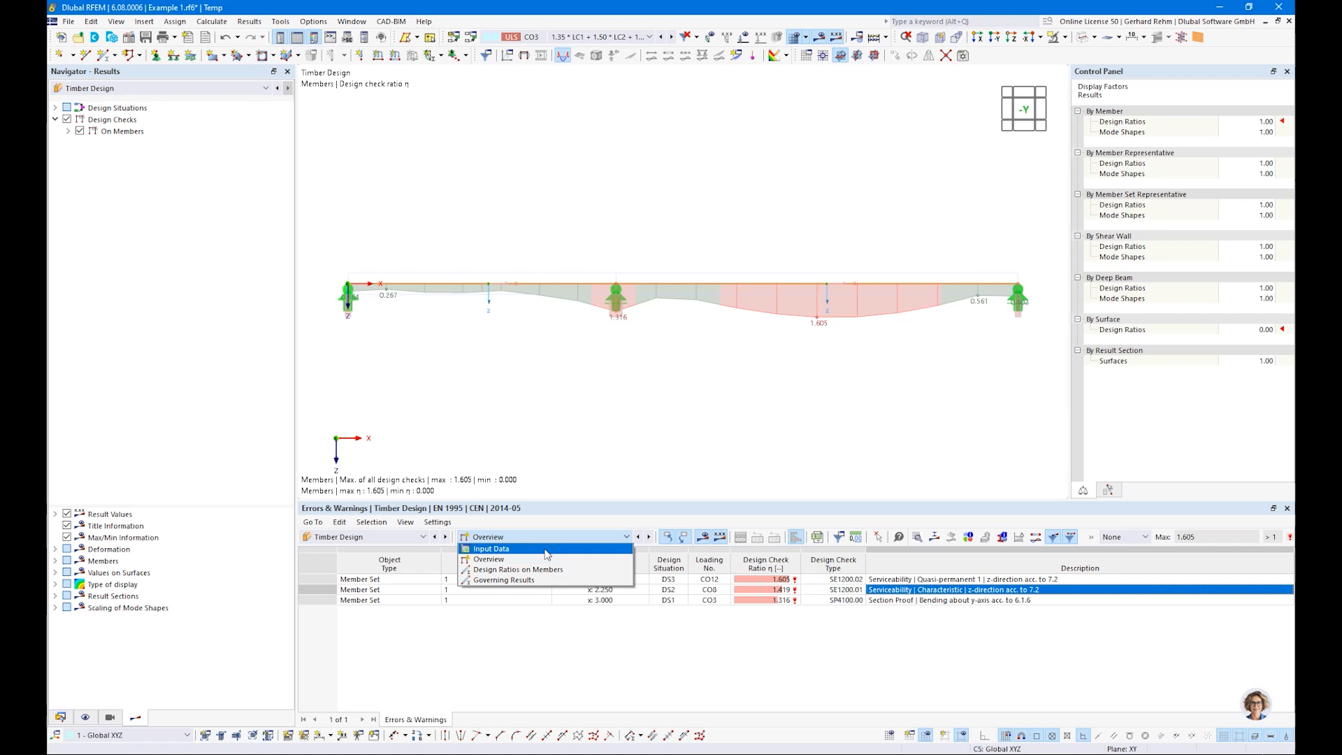
{"action": "left_click", "coordinate": [510, 569]}
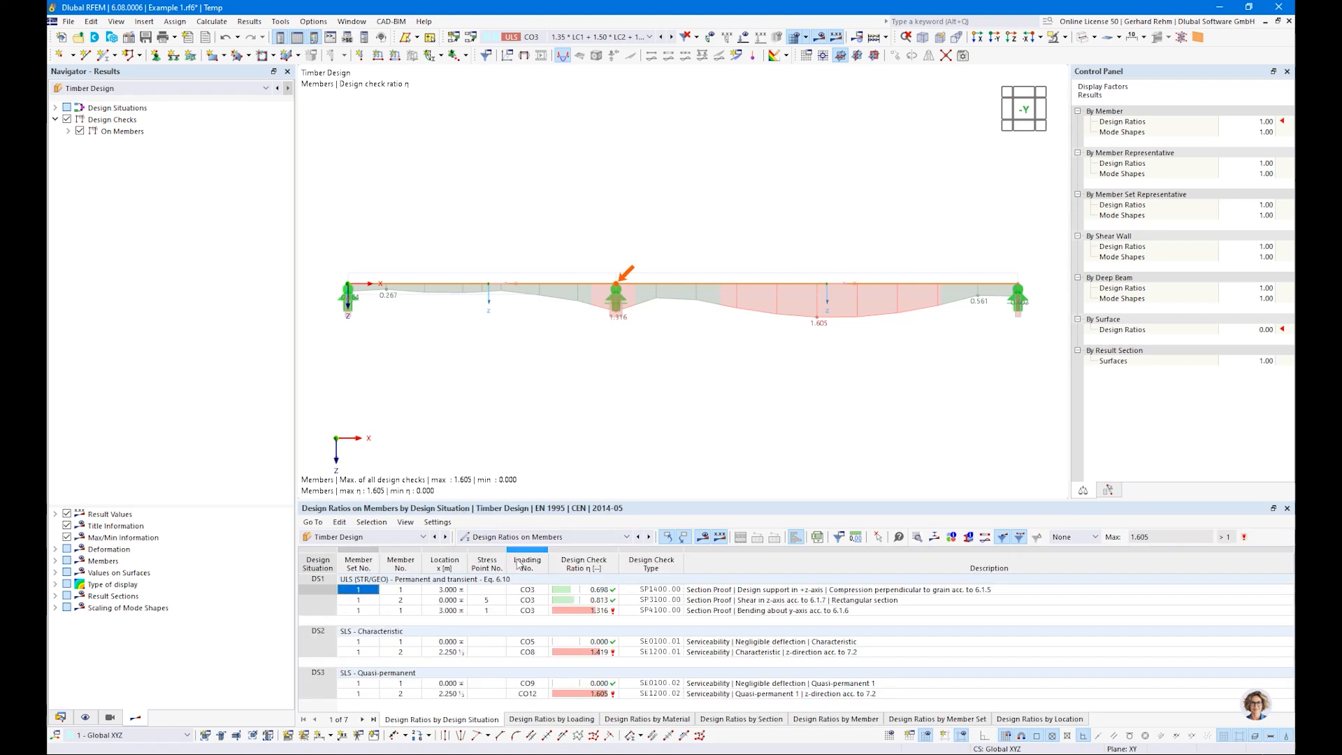
{"action": "mouse_move", "coordinate": [872, 502]}
{"action": "left_mouse_down"}
{"action": "mouse_move", "coordinate": [869, 451]}
{"action": "mouse_move", "coordinate": [869, 476]}
{"action": "left_mouse_up"}
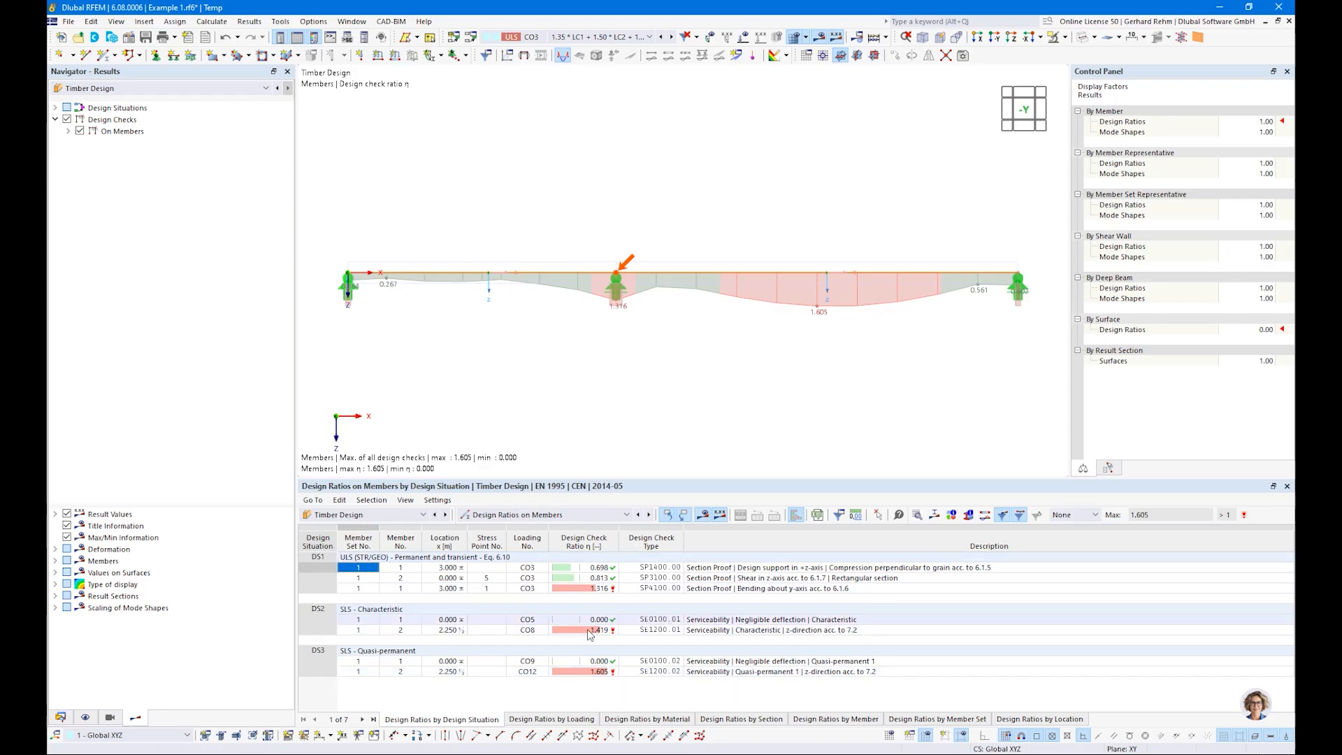
{"action": "left_click", "coordinate": [1073, 515]}
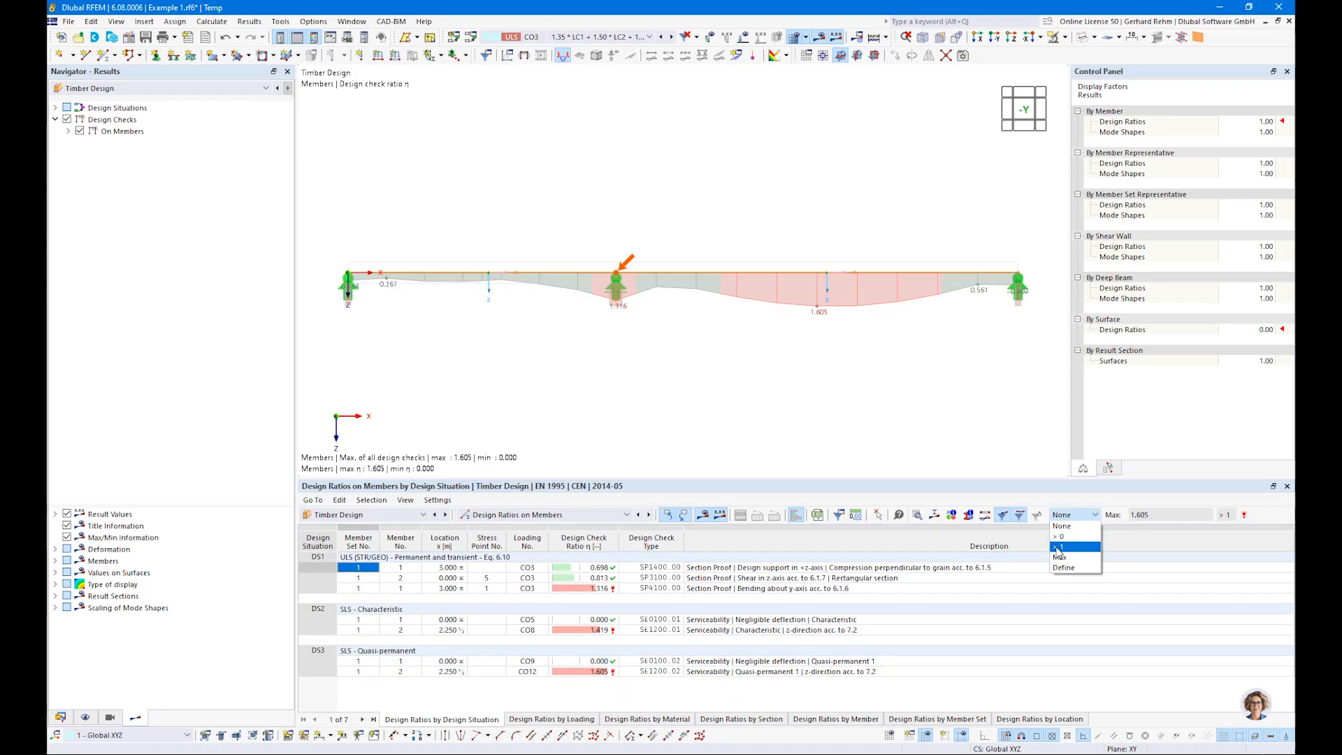
{"action": "left_click", "coordinate": [1063, 538]}
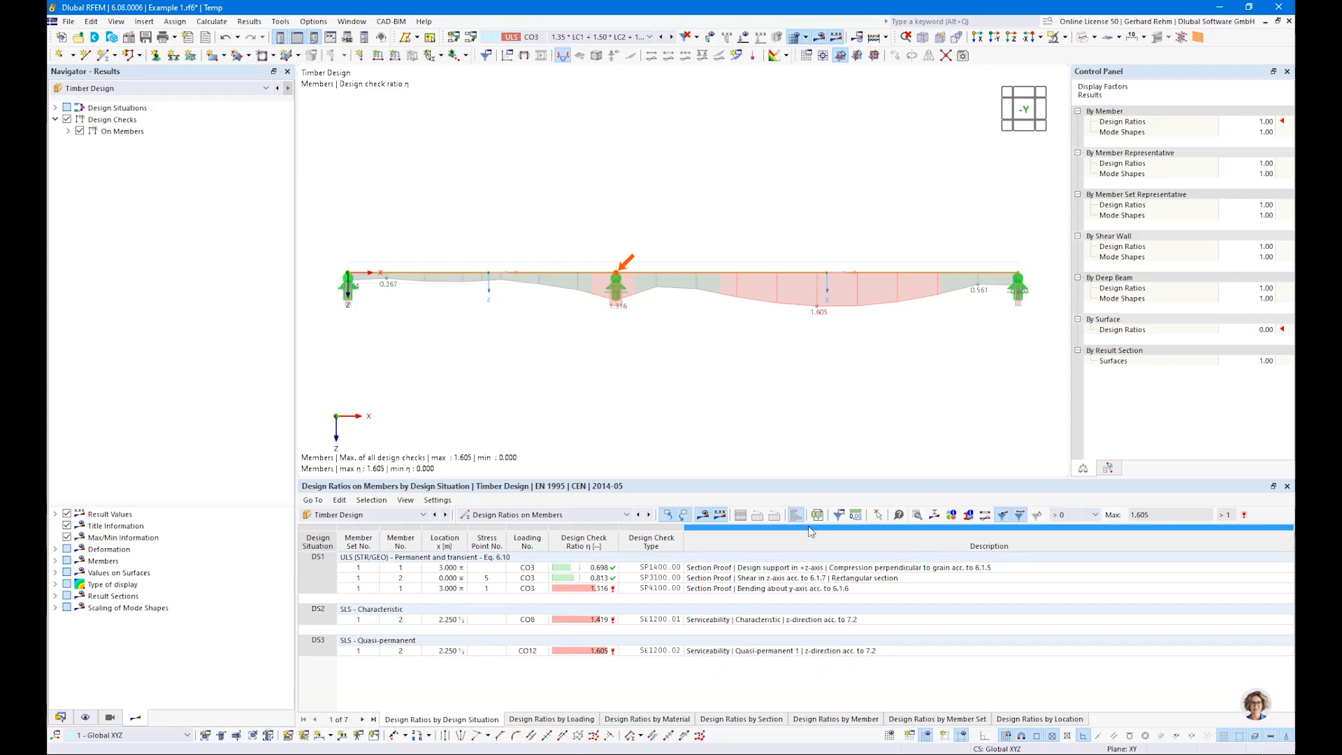
{"action": "left_click_drag", "start_coordinate": [736, 484], "coordinate": [639, 515]}
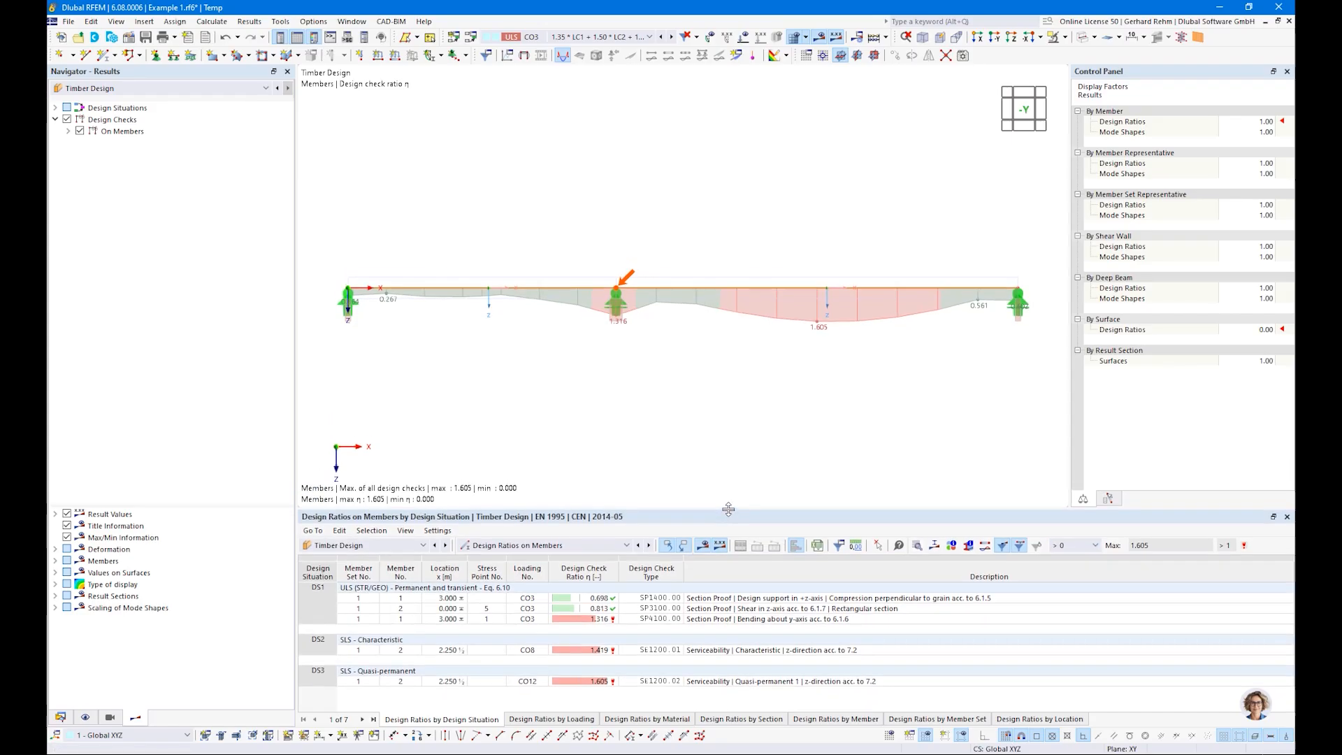
Step: Review the ultimate limit state section proofs for support compression, shear in z-axis and bending about y-axis in the table
{"action": "left_click", "coordinate": [710, 599]}
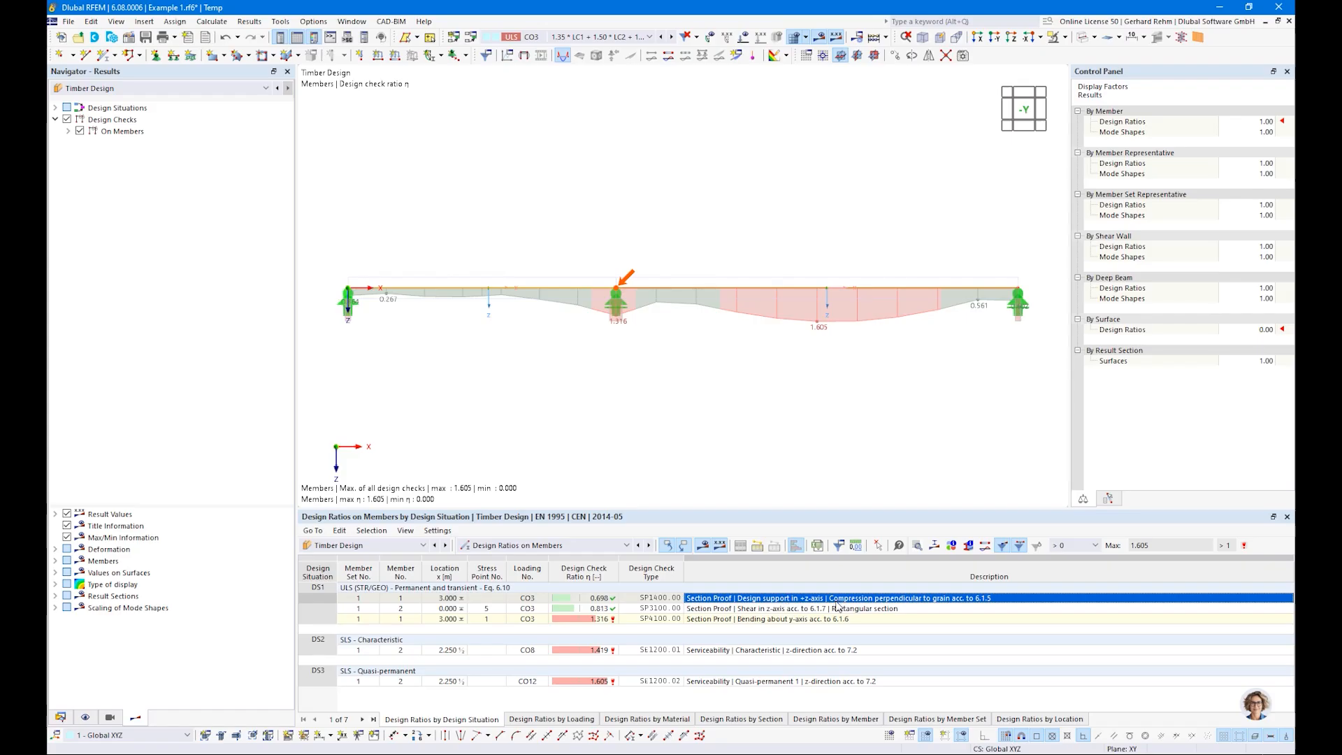
{"action": "left_click", "coordinate": [778, 611]}
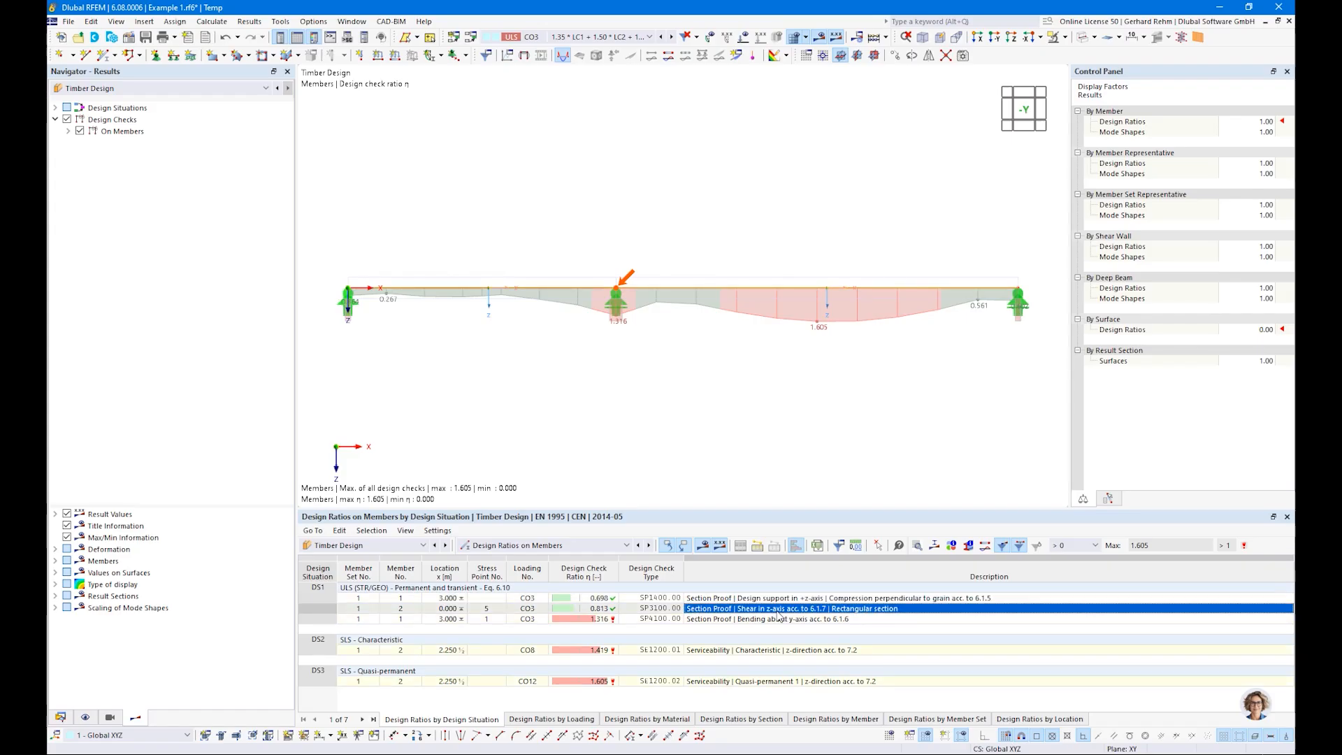
{"action": "left_click", "coordinate": [733, 620]}
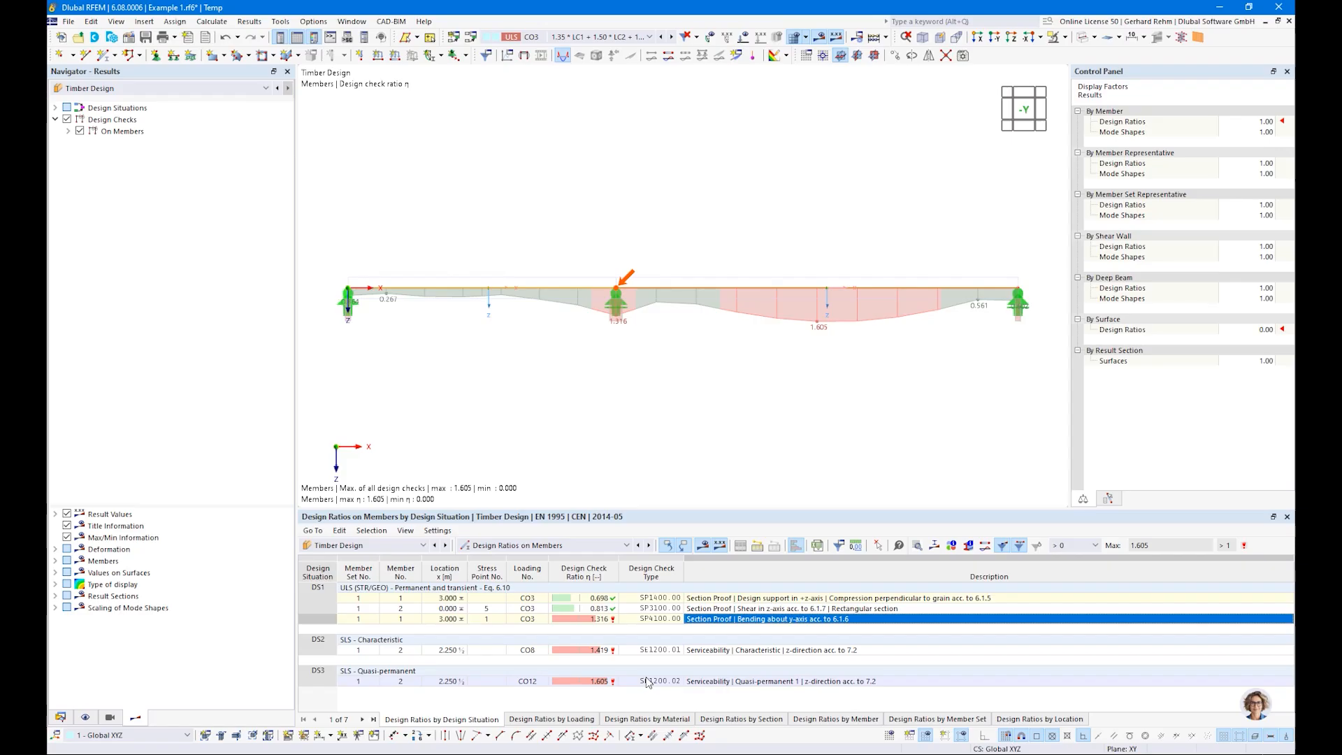
Step: Switch the ratio envelope to the maximum of selected design checks and view ultimate and serviceability limit state ratios separately
{"action": "left_click", "coordinate": [68, 131]}
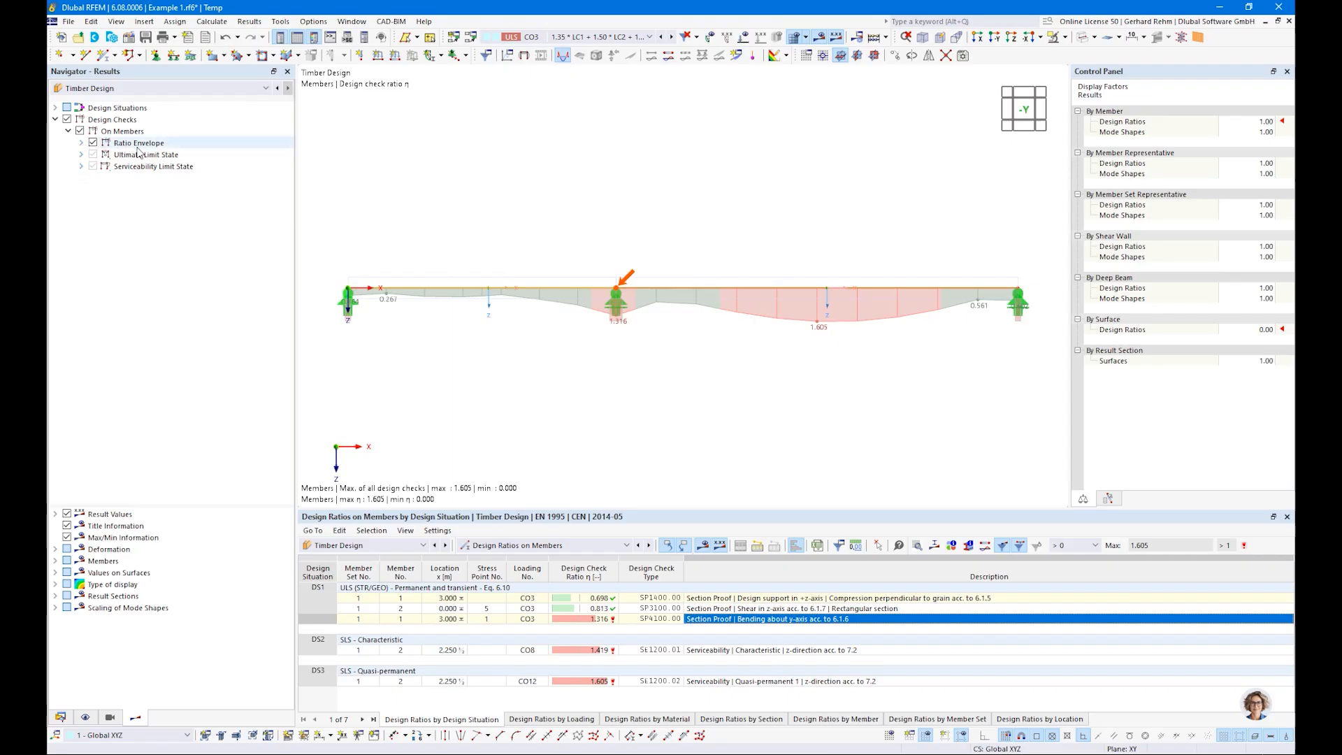
{"action": "left_click", "coordinate": [81, 142]}
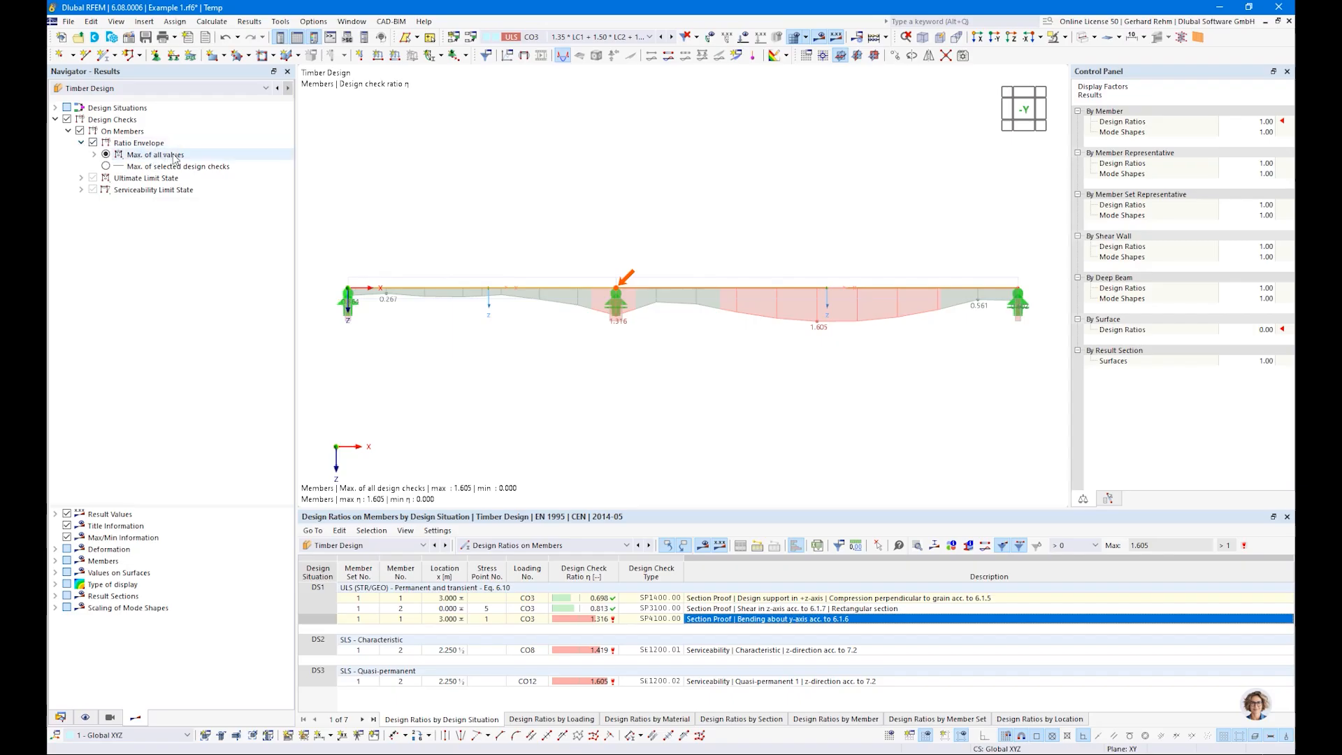
{"action": "left_click", "coordinate": [106, 166]}
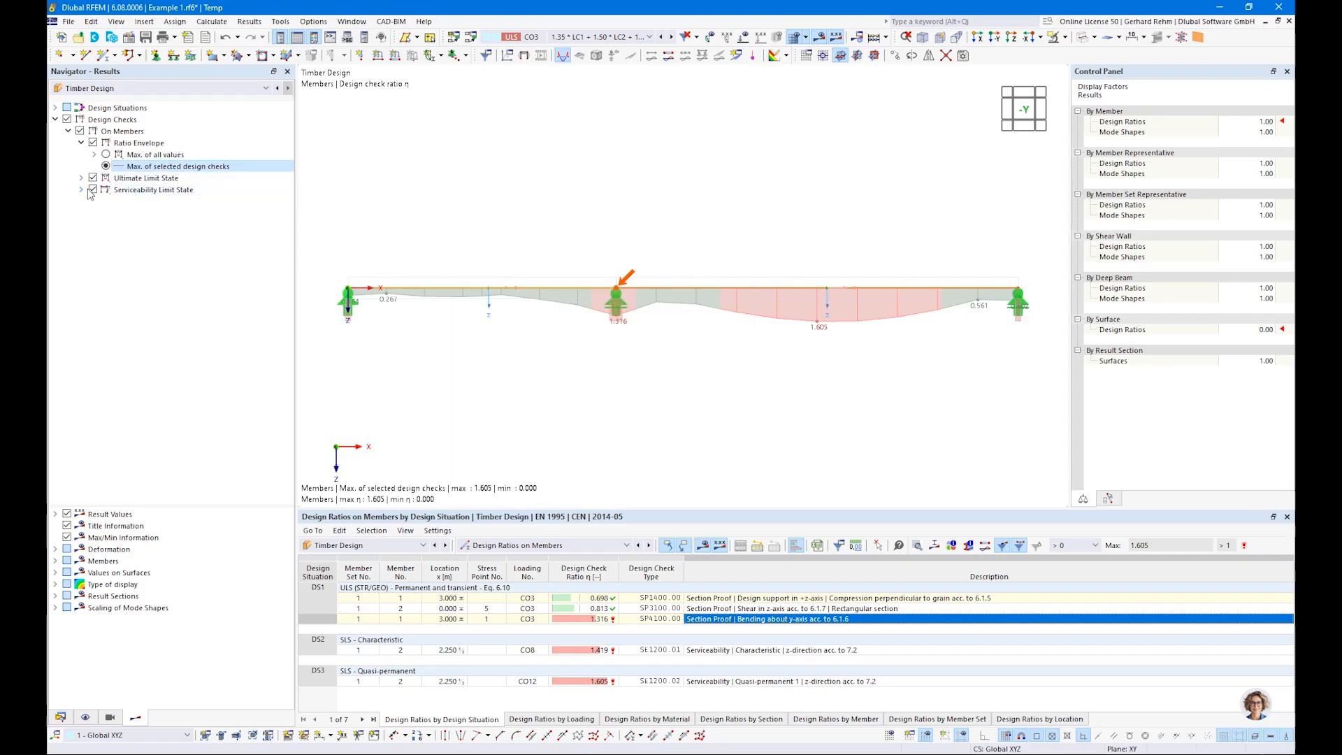
{"action": "left_click", "coordinate": [92, 191]}
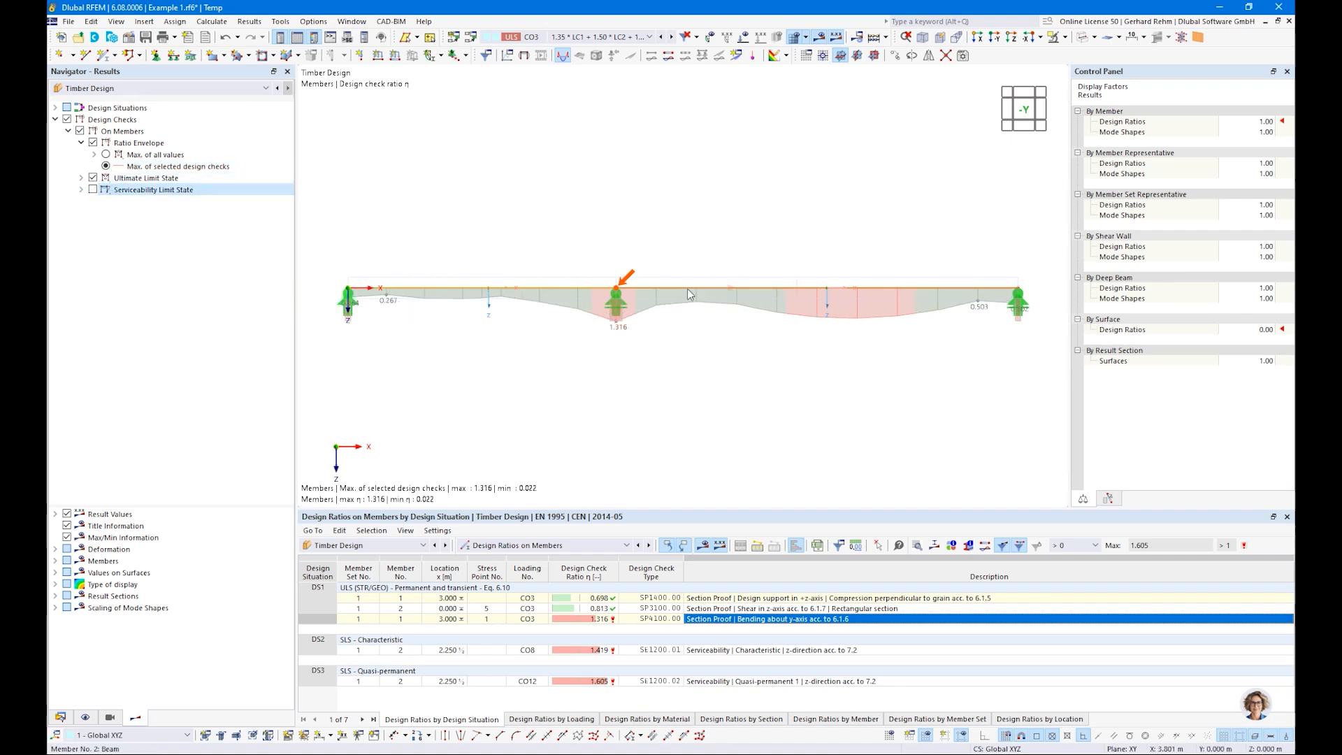
{"action": "left_click", "coordinate": [93, 178]}
{"action": "left_click", "coordinate": [93, 189]}
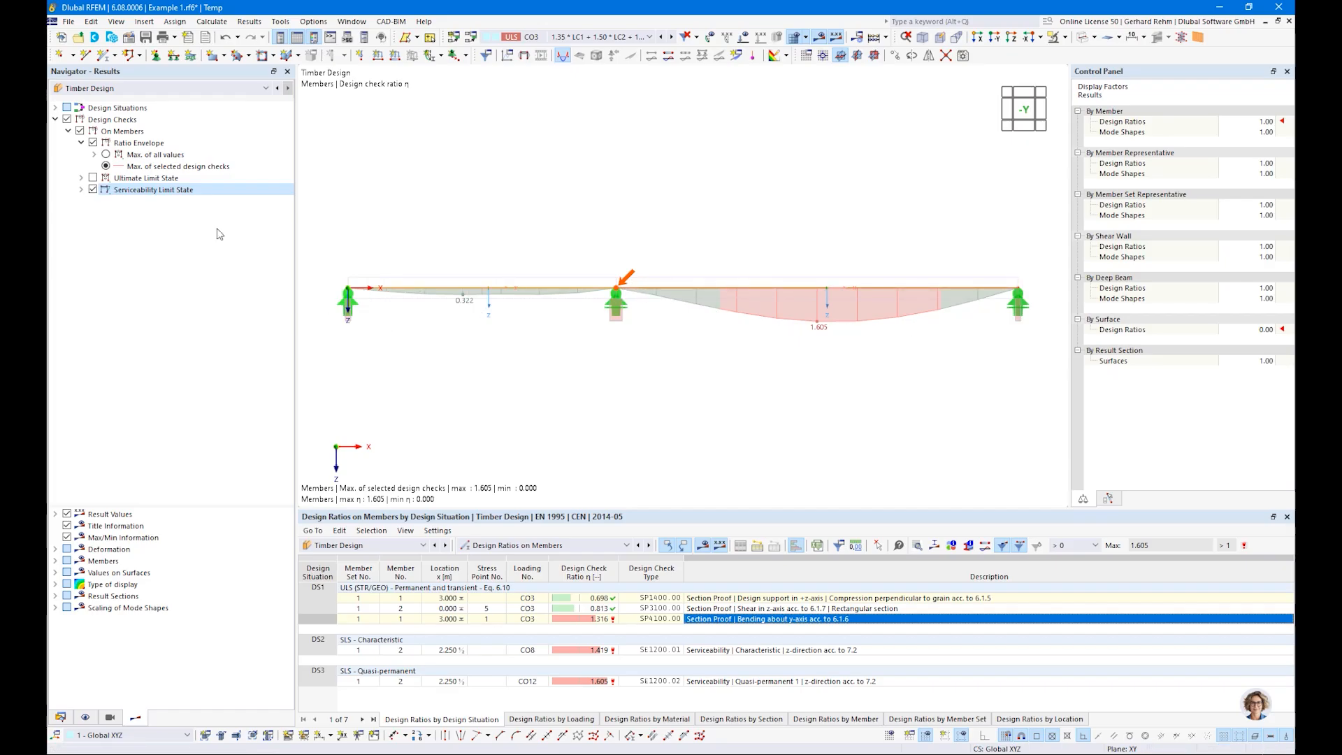
Step: Display only the ultimate limit state check SP4100.00, bending about y-axis, in the member ratio diagram
{"action": "left_click", "coordinate": [93, 178]}
{"action": "left_click", "coordinate": [81, 177]}
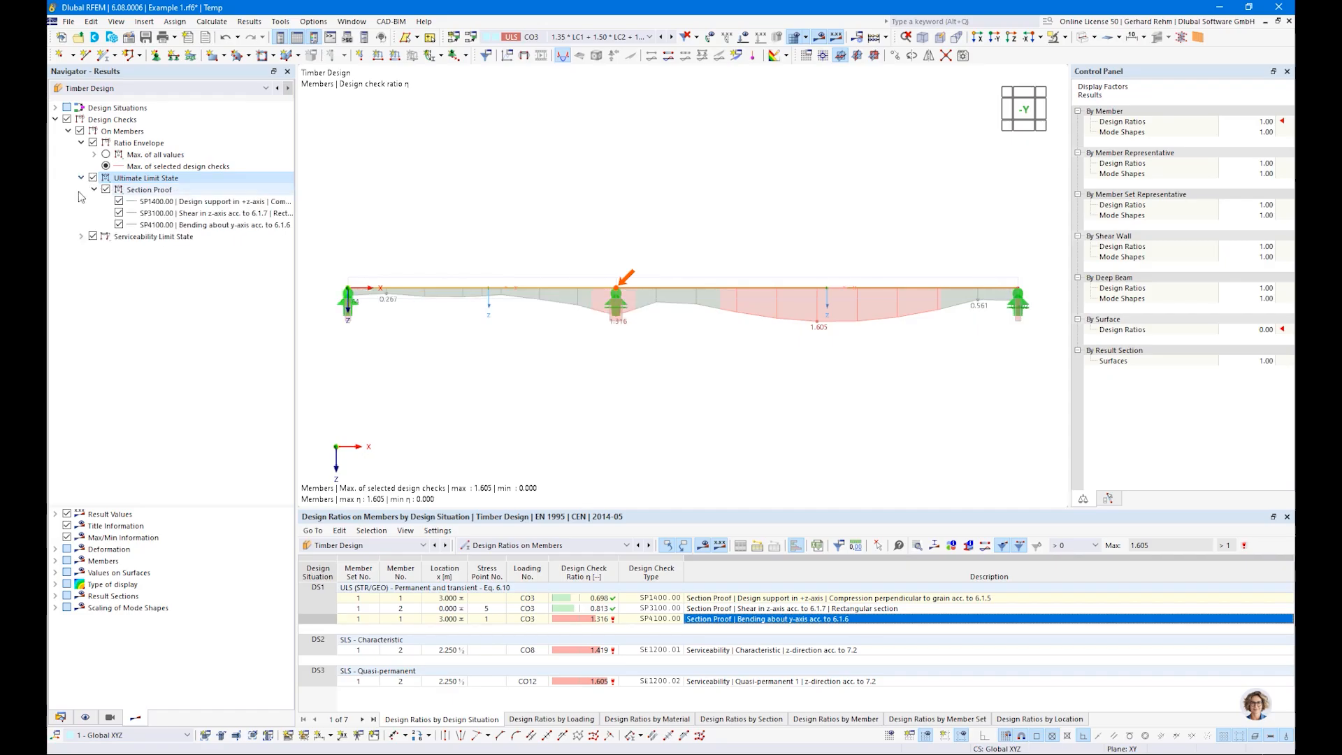
{"action": "left_click", "coordinate": [93, 236]}
{"action": "left_click", "coordinate": [119, 201]}
{"action": "left_click", "coordinate": [119, 213]}
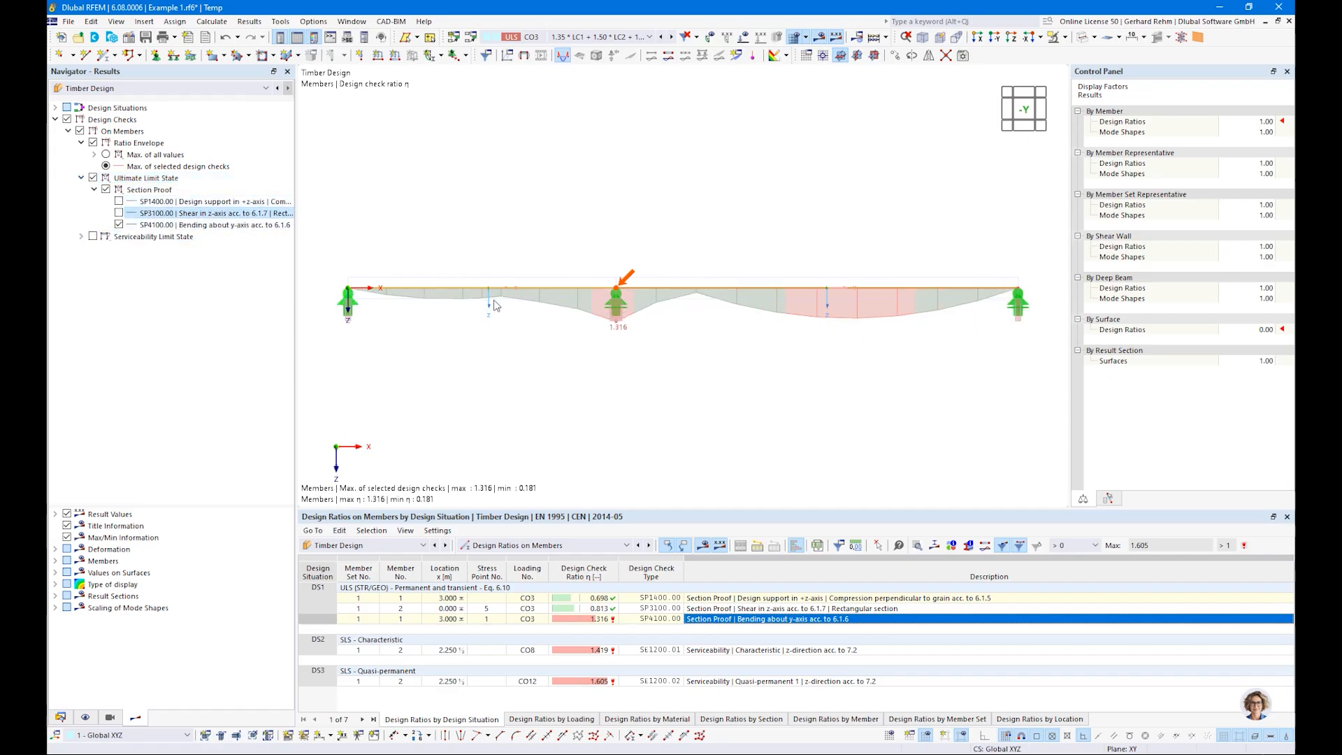
Step: Display the shear check SP3100.00 alone in the ratio diagram, followed by the design support check SP1400.00 alone
{"action": "left_click", "coordinate": [119, 225]}
{"action": "left_click", "coordinate": [119, 213]}
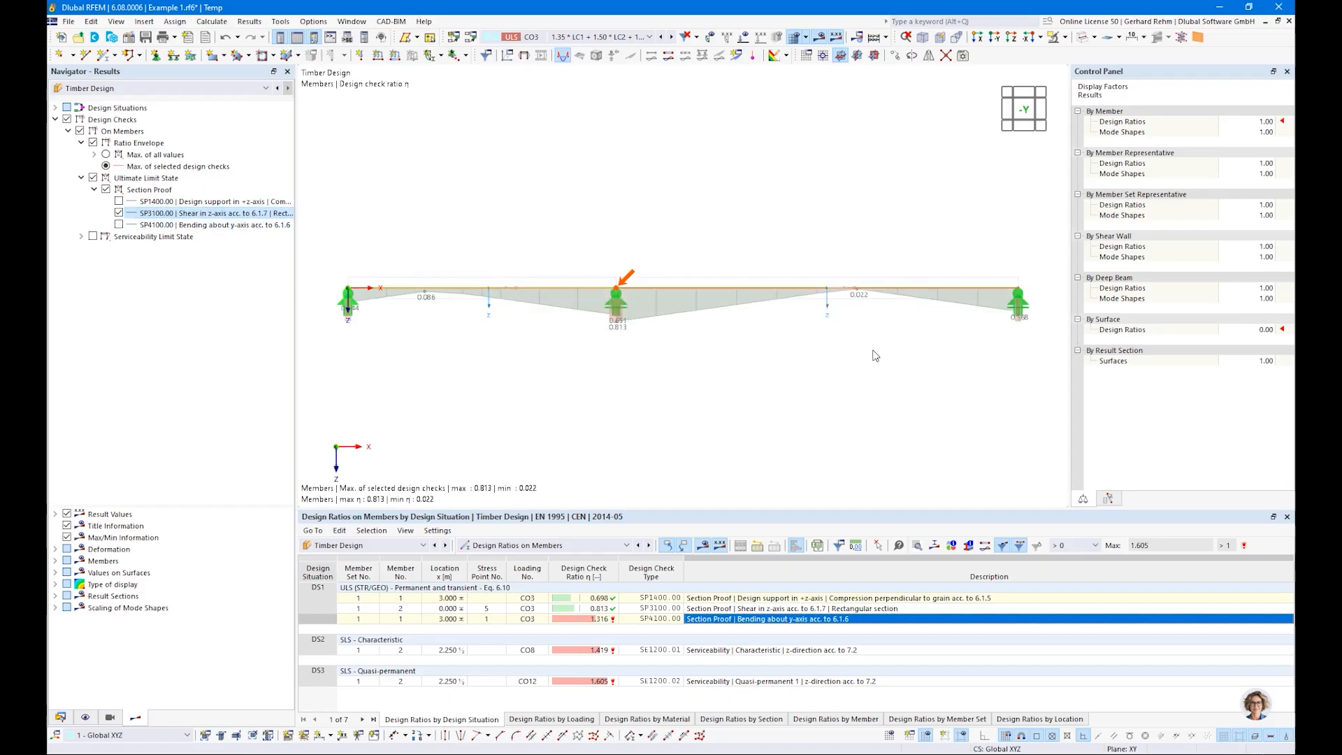
{"action": "left_click", "coordinate": [119, 213]}
{"action": "left_click", "coordinate": [119, 202]}
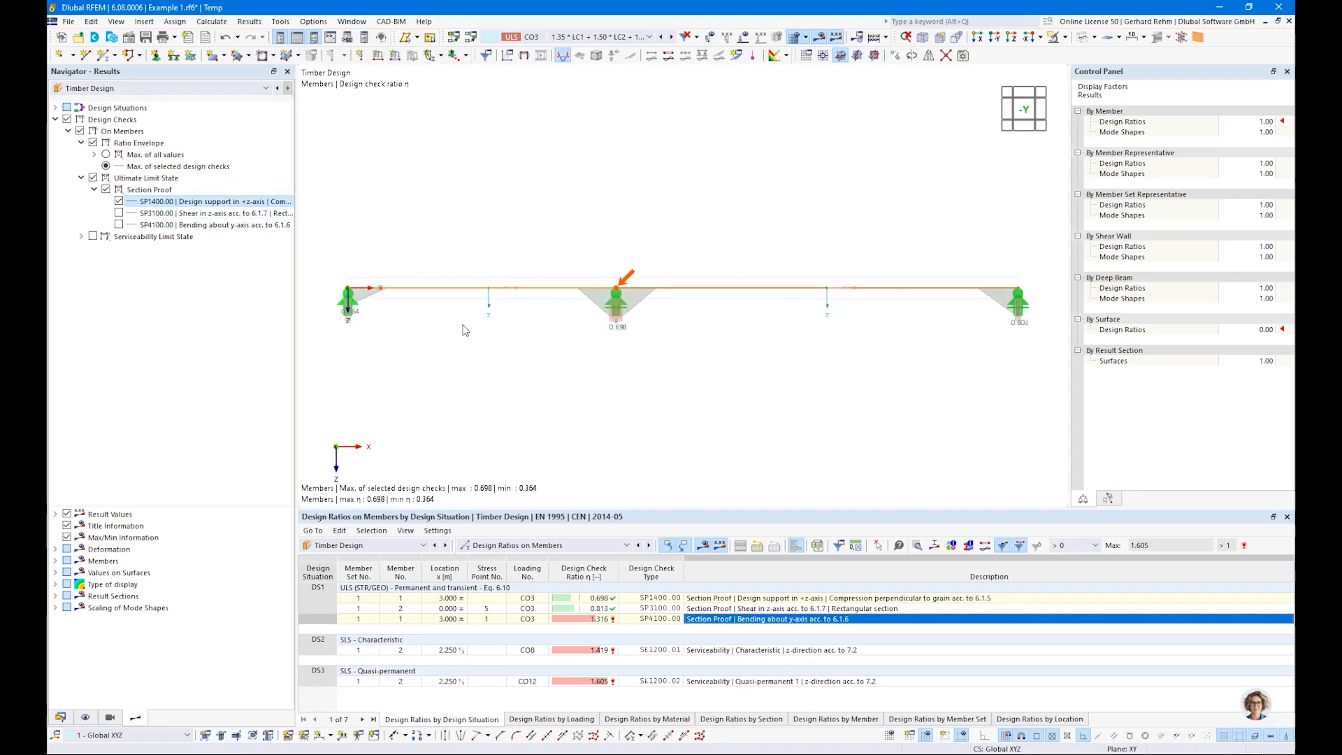
Step: Return the ratio envelope to the maximum of all values and collapse the limit state check lists
{"action": "left_click", "coordinate": [119, 201]}
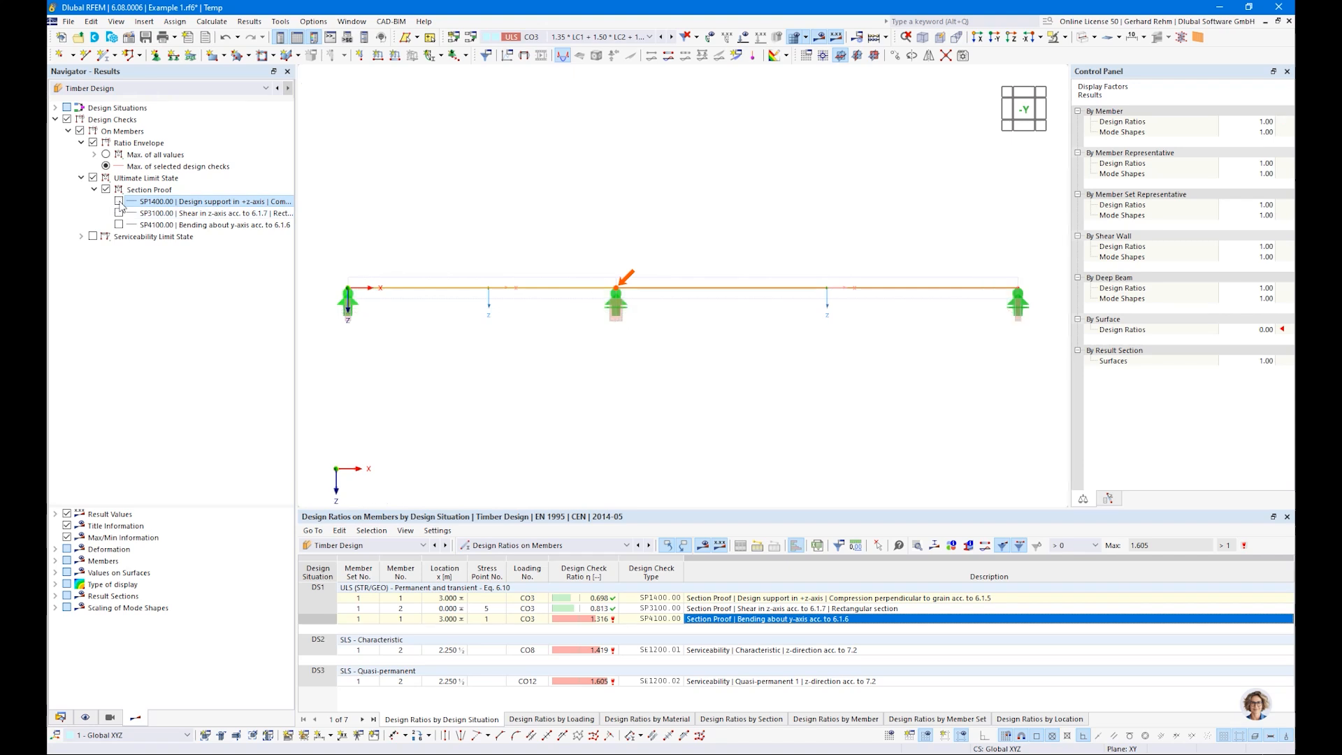
{"action": "left_click", "coordinate": [105, 155]}
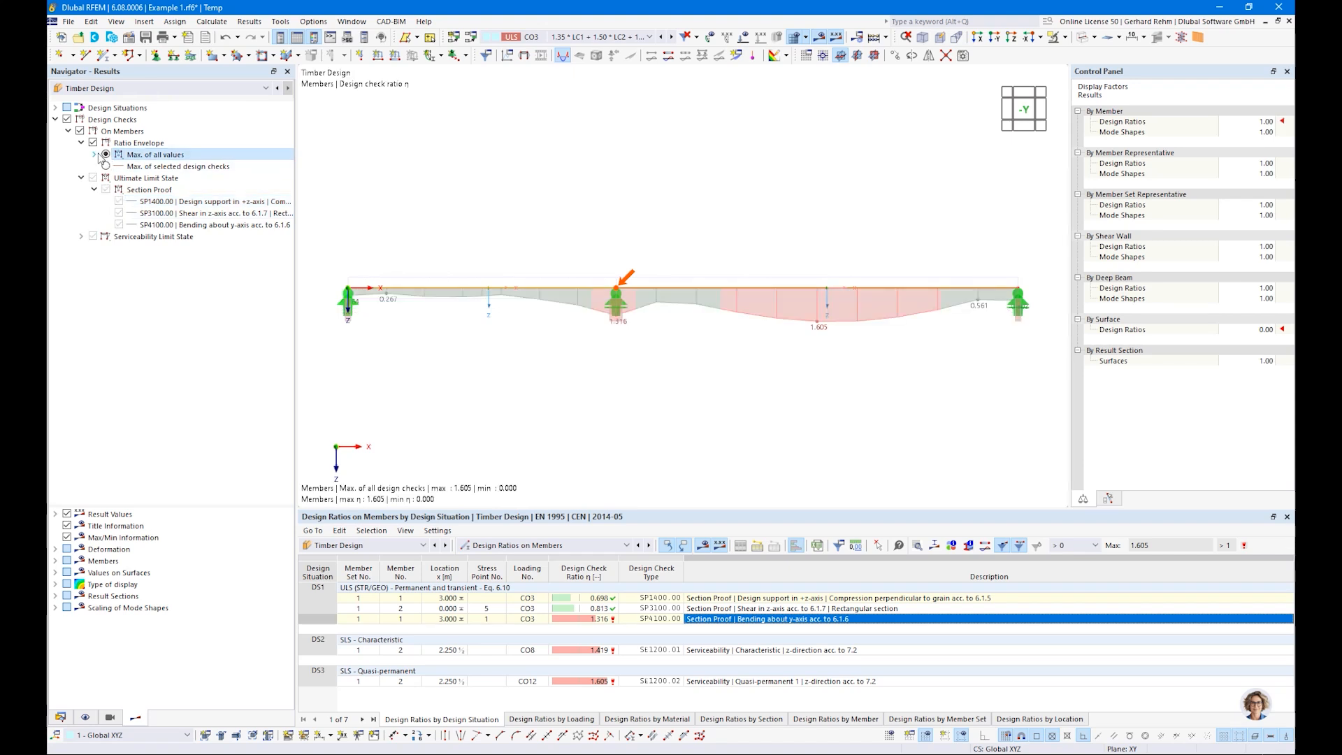
{"action": "left_click", "coordinate": [81, 142]}
{"action": "left_click", "coordinate": [81, 154]}
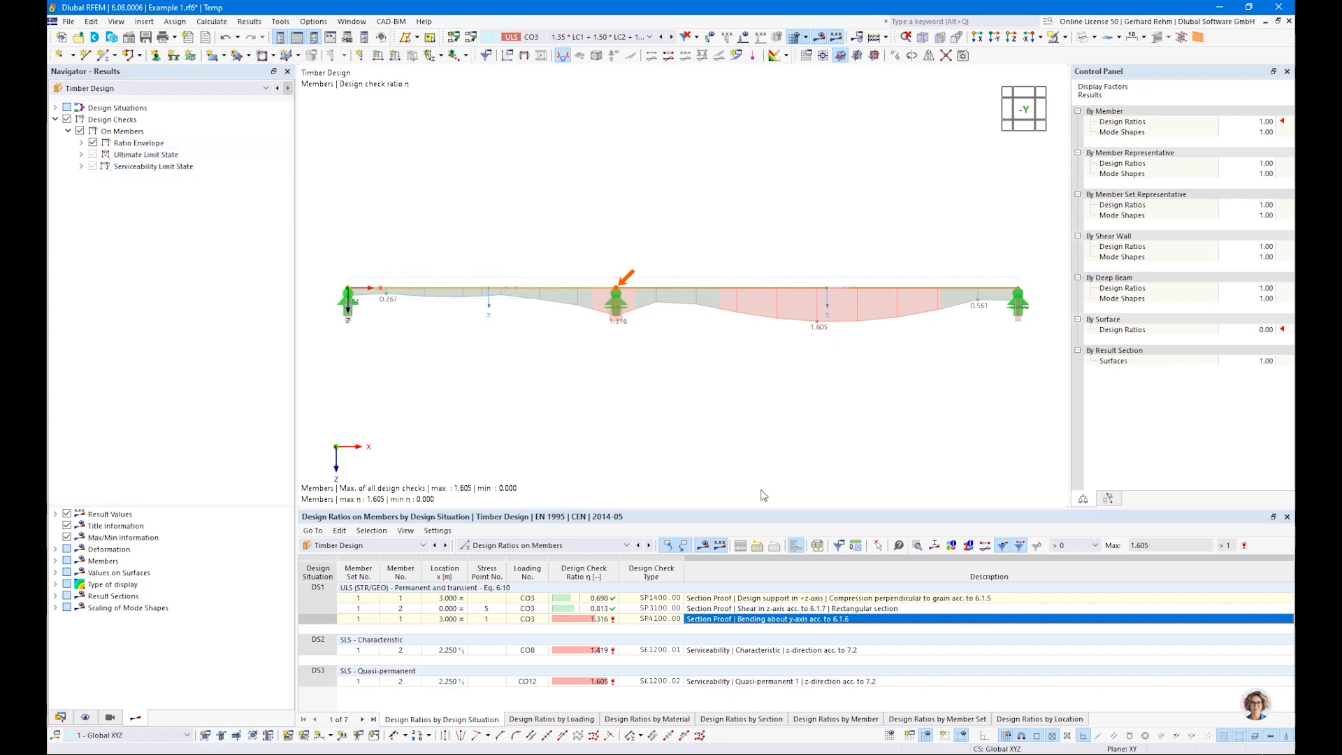
Step: Open the design check details for the section proof of bending about y-axis at x = 3.000 m
{"action": "double_click", "coordinate": [708, 619]}
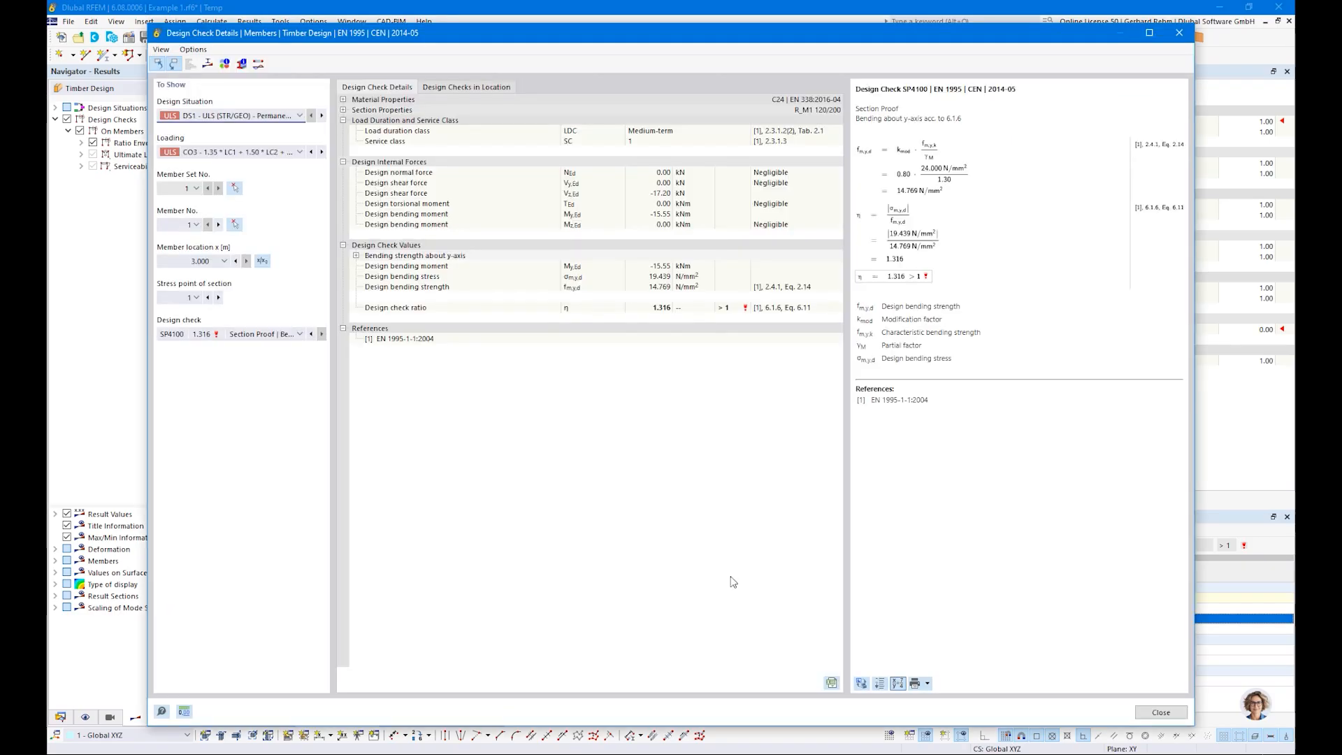
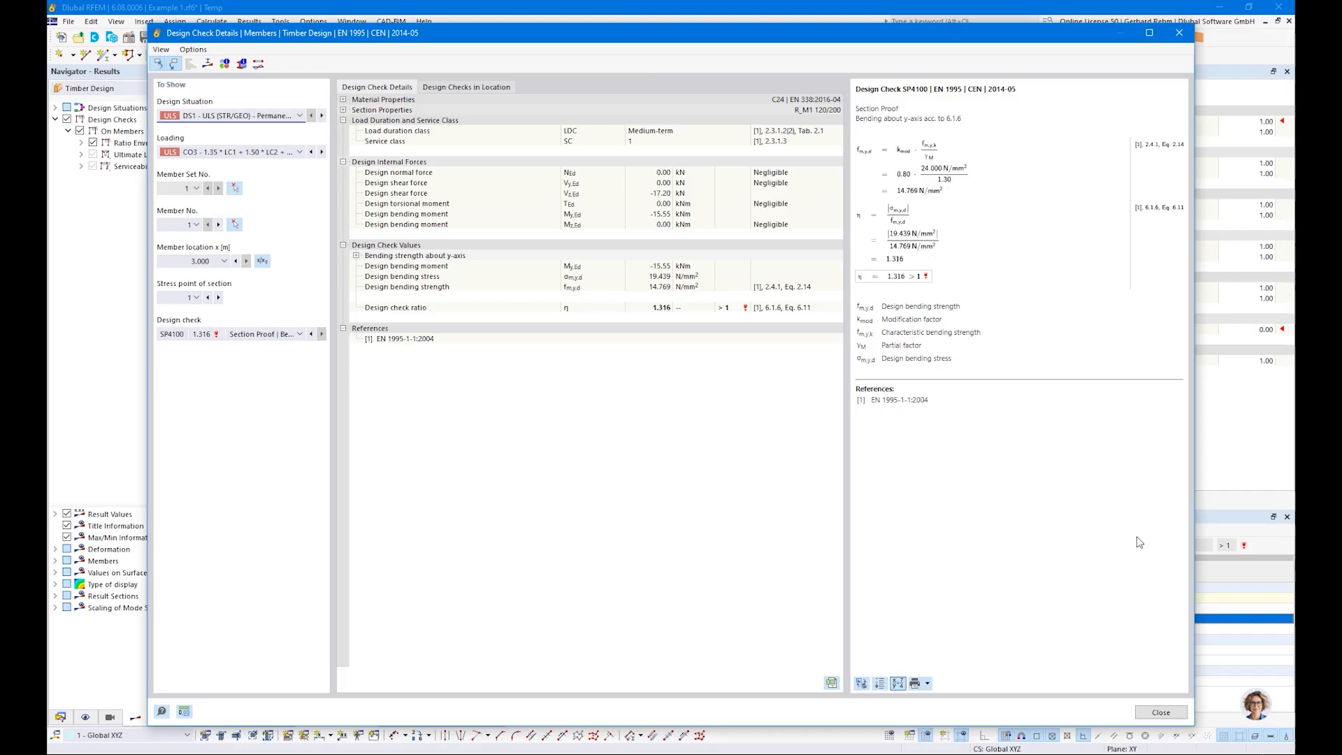
Step: Close the design check details and show the sections table of the timber design input data
{"action": "left_click", "coordinate": [1160, 714]}
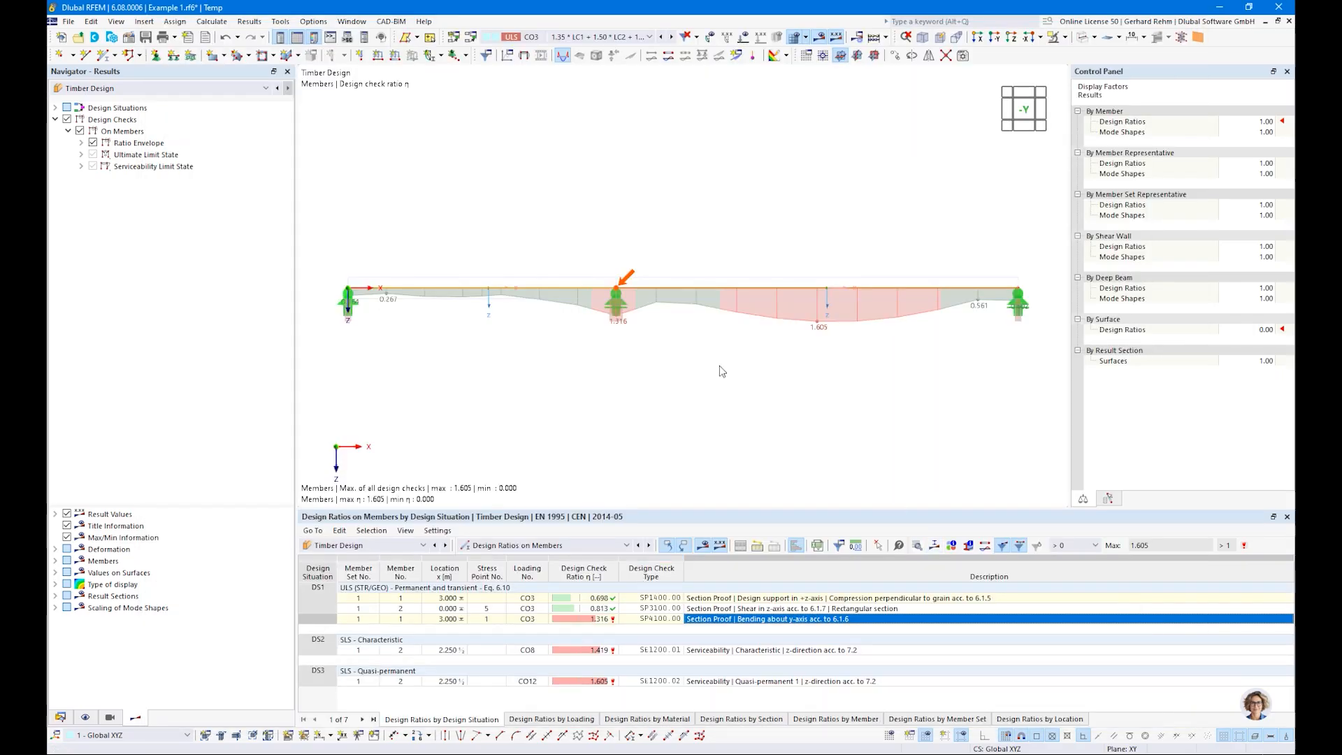
{"action": "scroll", "coordinate": [723, 372], "scroll_direction": "down", "scroll_amount": 1}
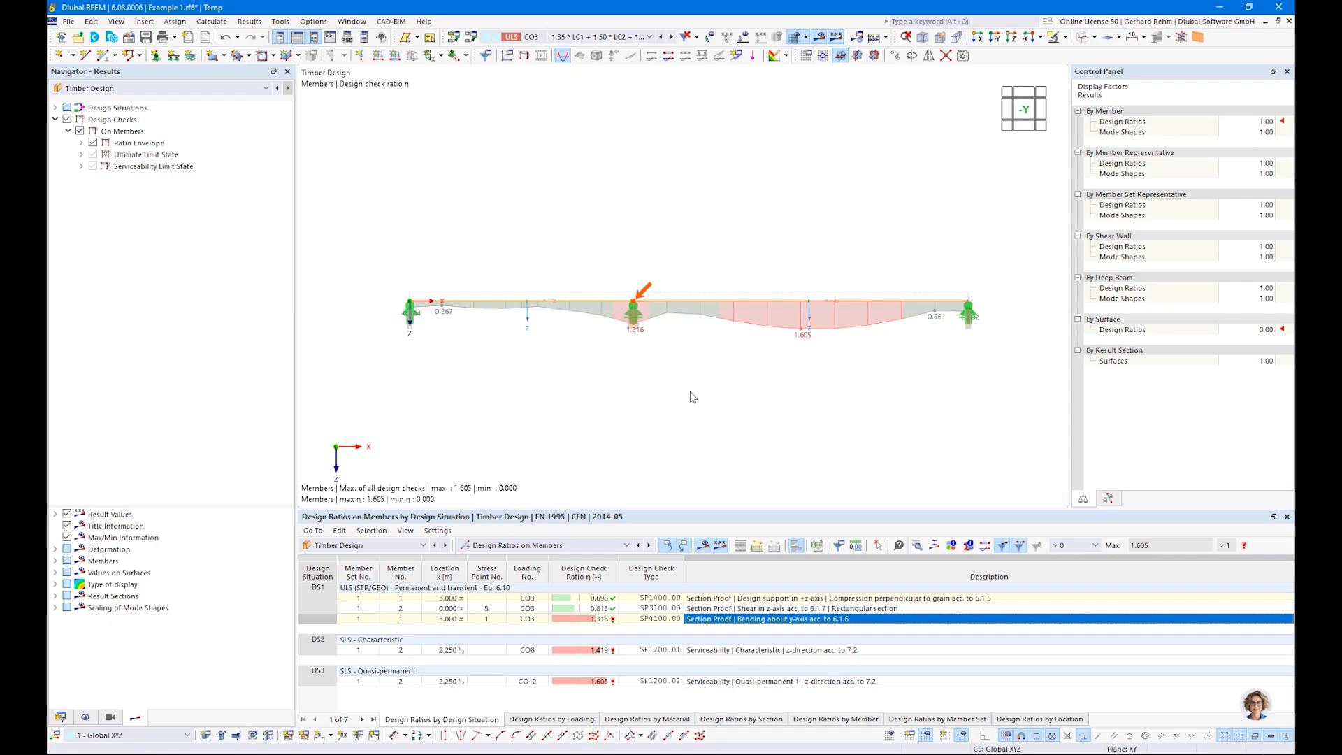
{"action": "left_click", "coordinate": [489, 545]}
{"action": "left_click", "coordinate": [488, 557]}
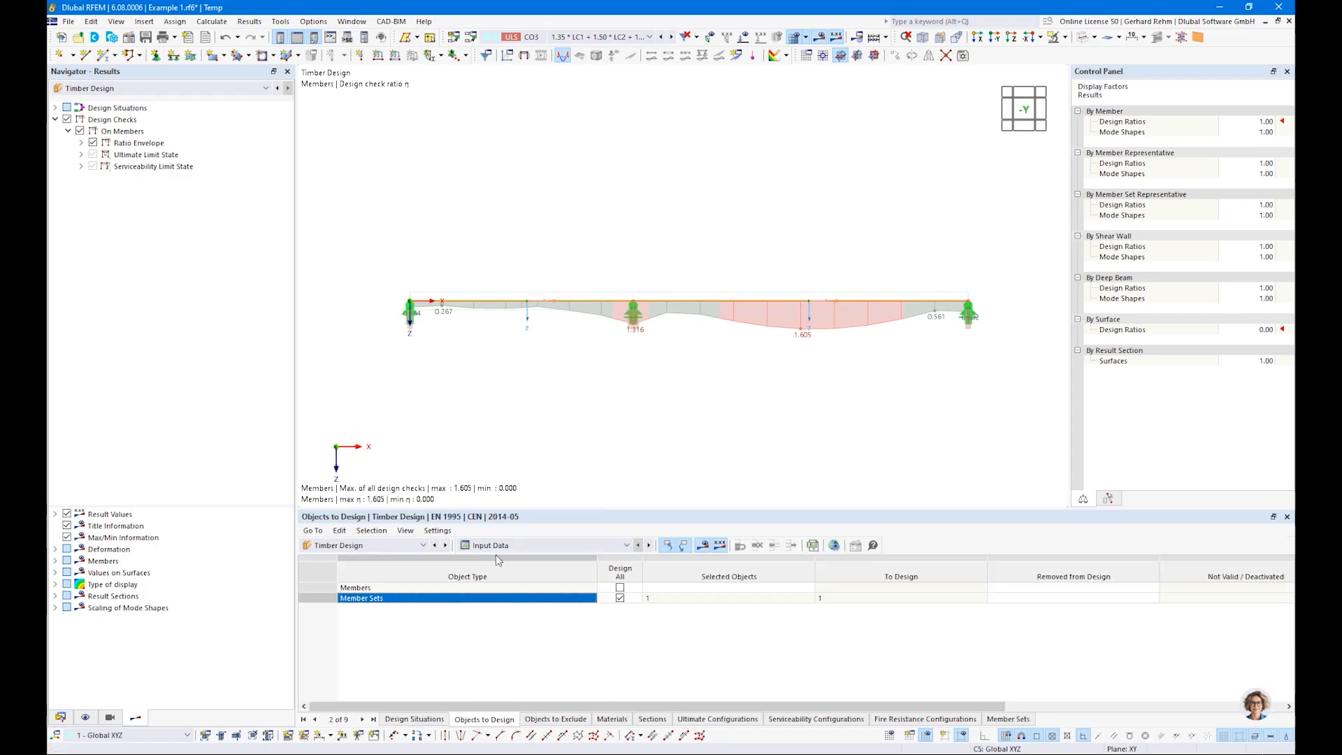
{"action": "left_click", "coordinate": [60, 717]}
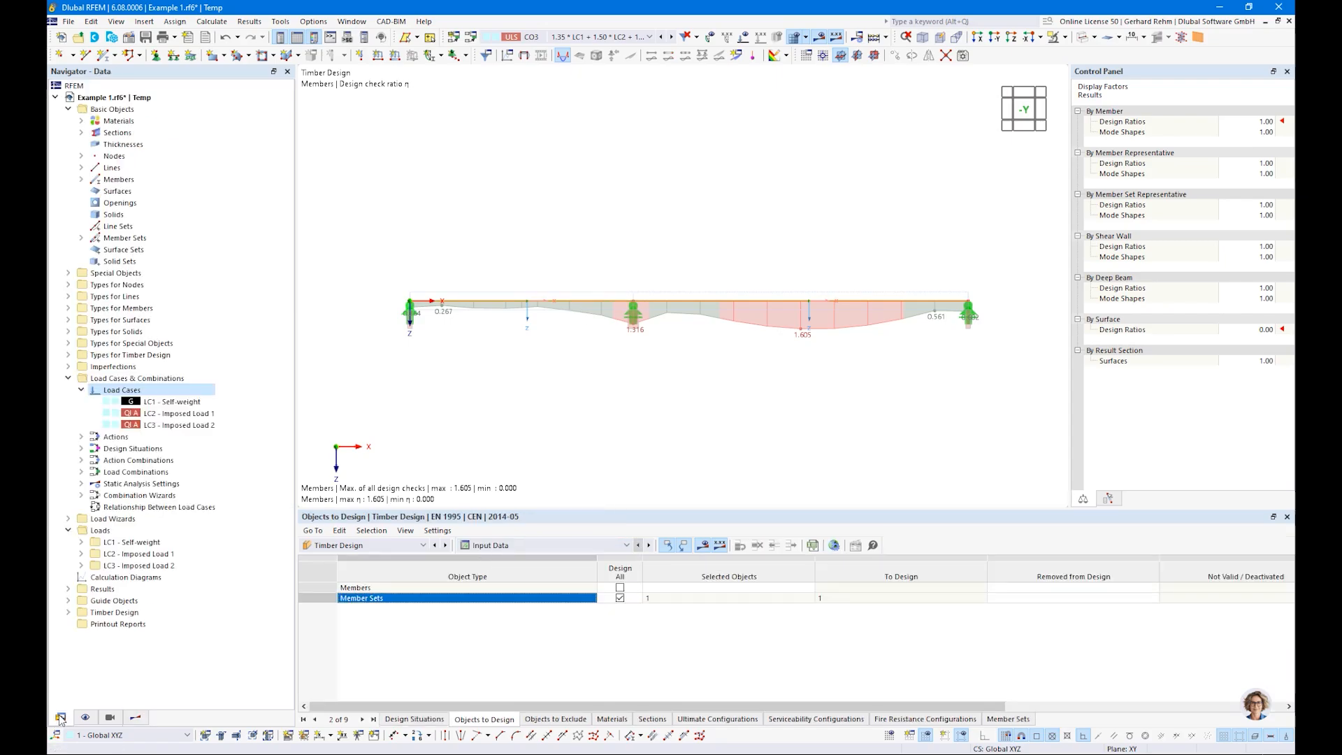
{"action": "double_click", "coordinate": [117, 132]}
{"action": "left_click", "coordinate": [142, 145]}
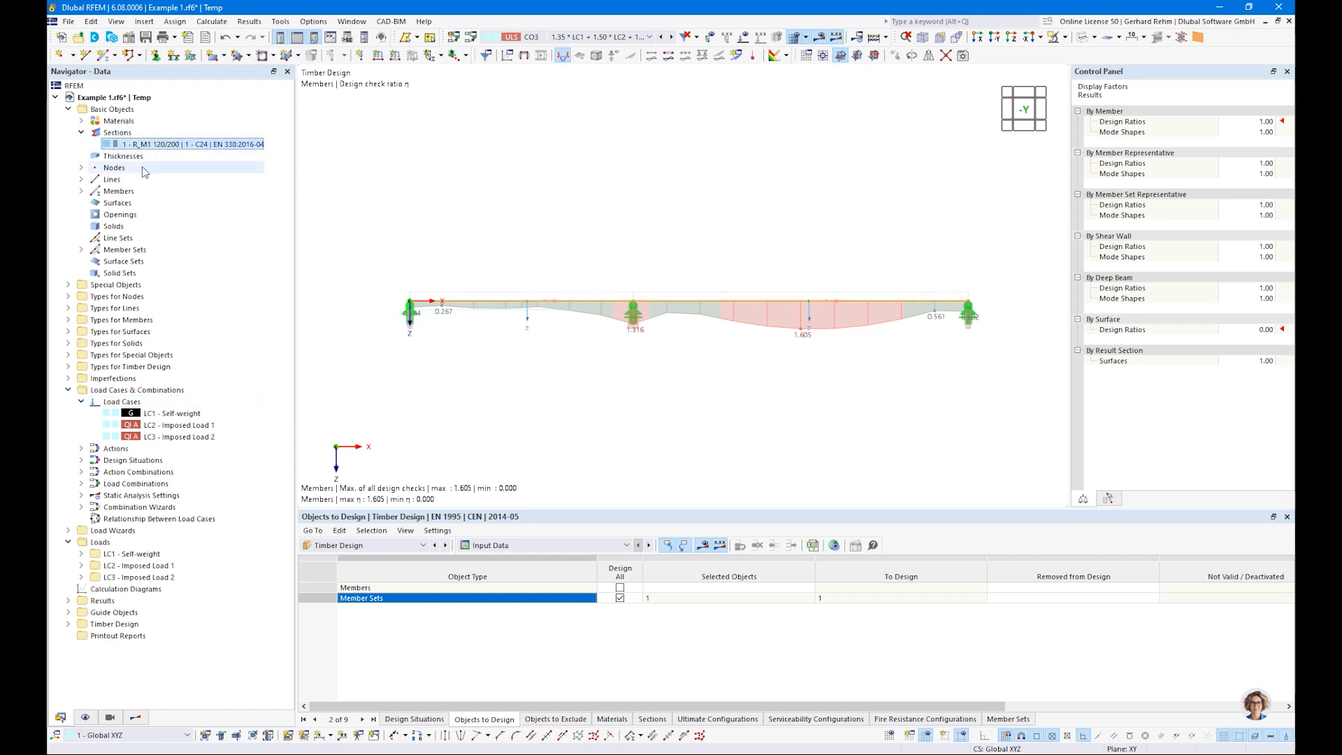
{"action": "left_click", "coordinate": [498, 545]}
{"action": "left_click", "coordinate": [492, 558]}
{"action": "left_click", "coordinate": [653, 720]}
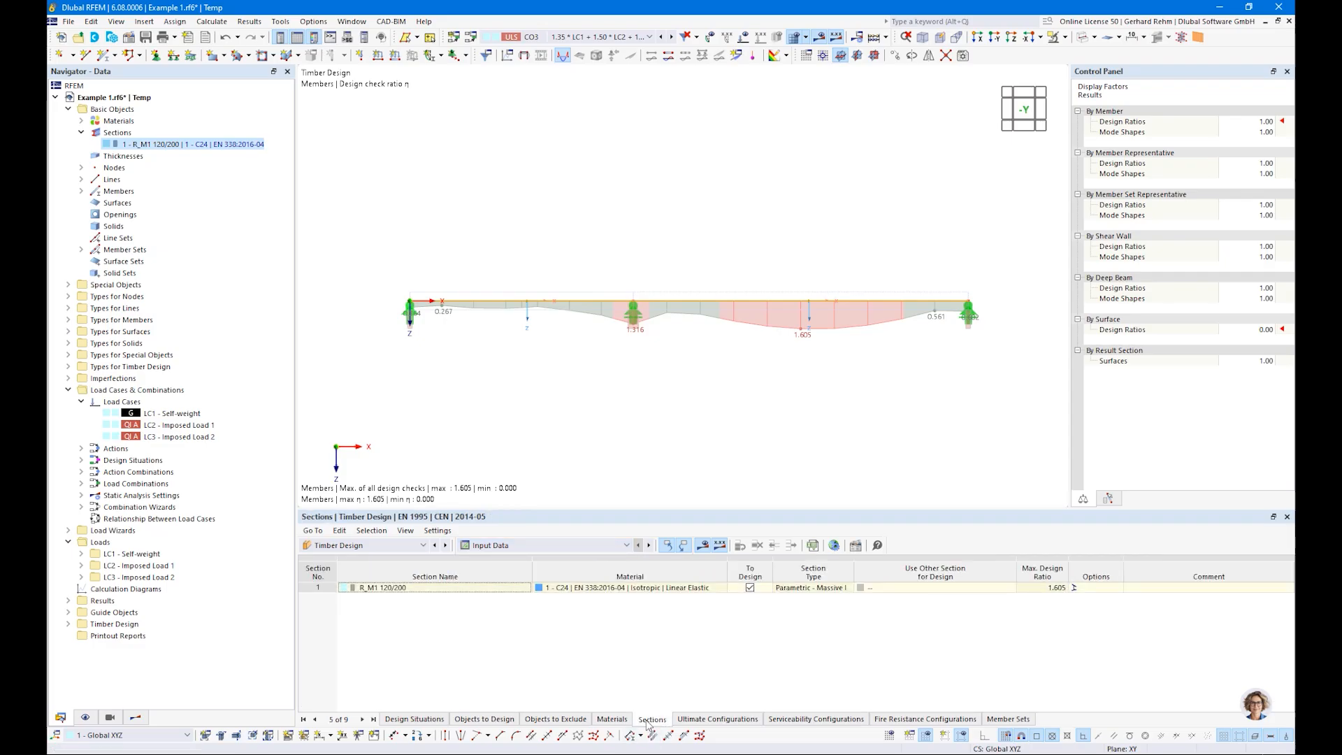
Step: Choose optimization of the current row for section R_M1 120/200, with height h as the parameter to vary
{"action": "left_click", "coordinate": [974, 587]}
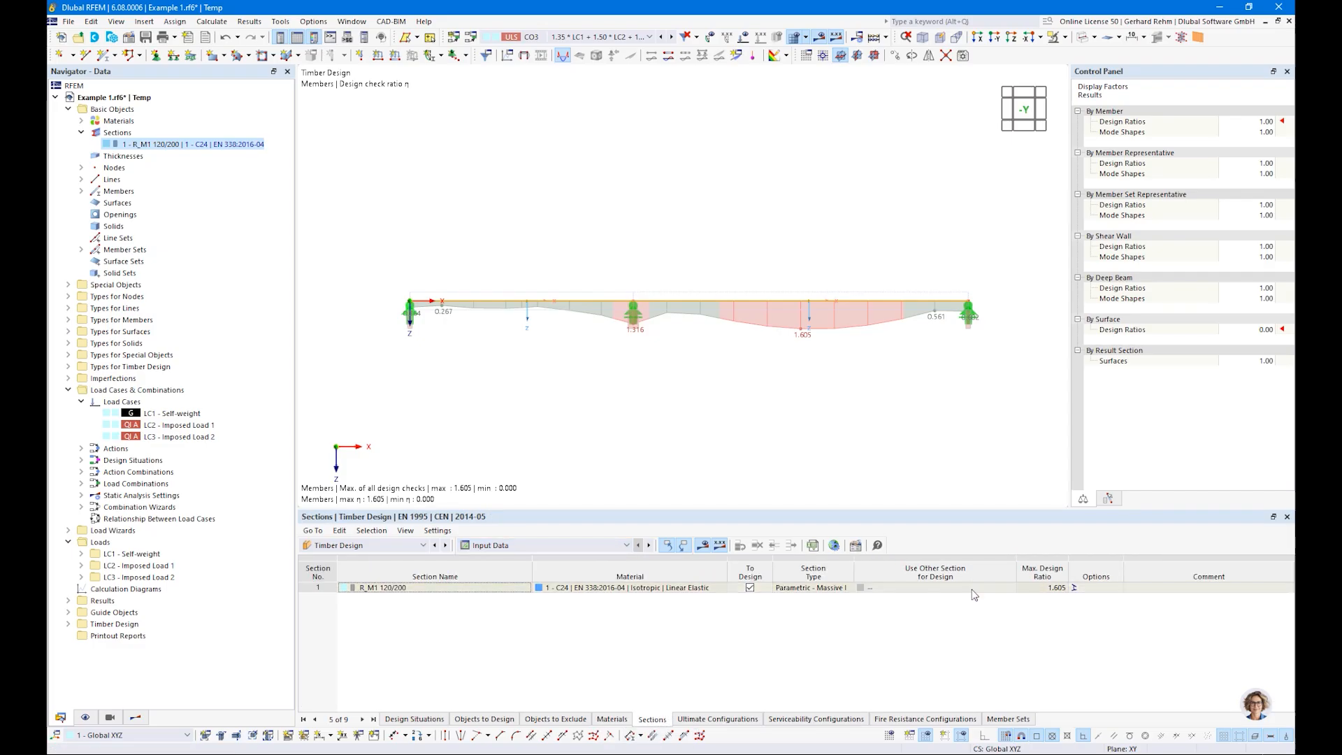
{"action": "left_click", "coordinate": [1000, 588]}
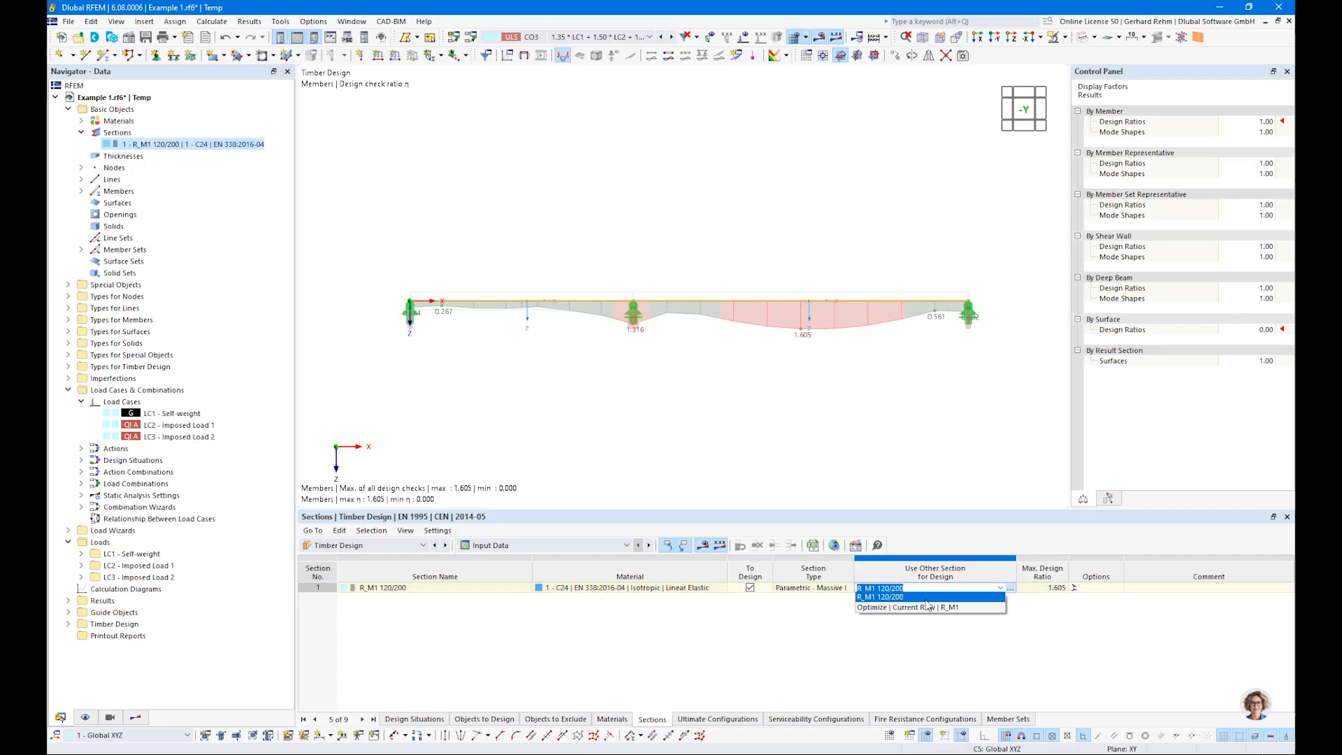
{"action": "left_click", "coordinate": [870, 608]}
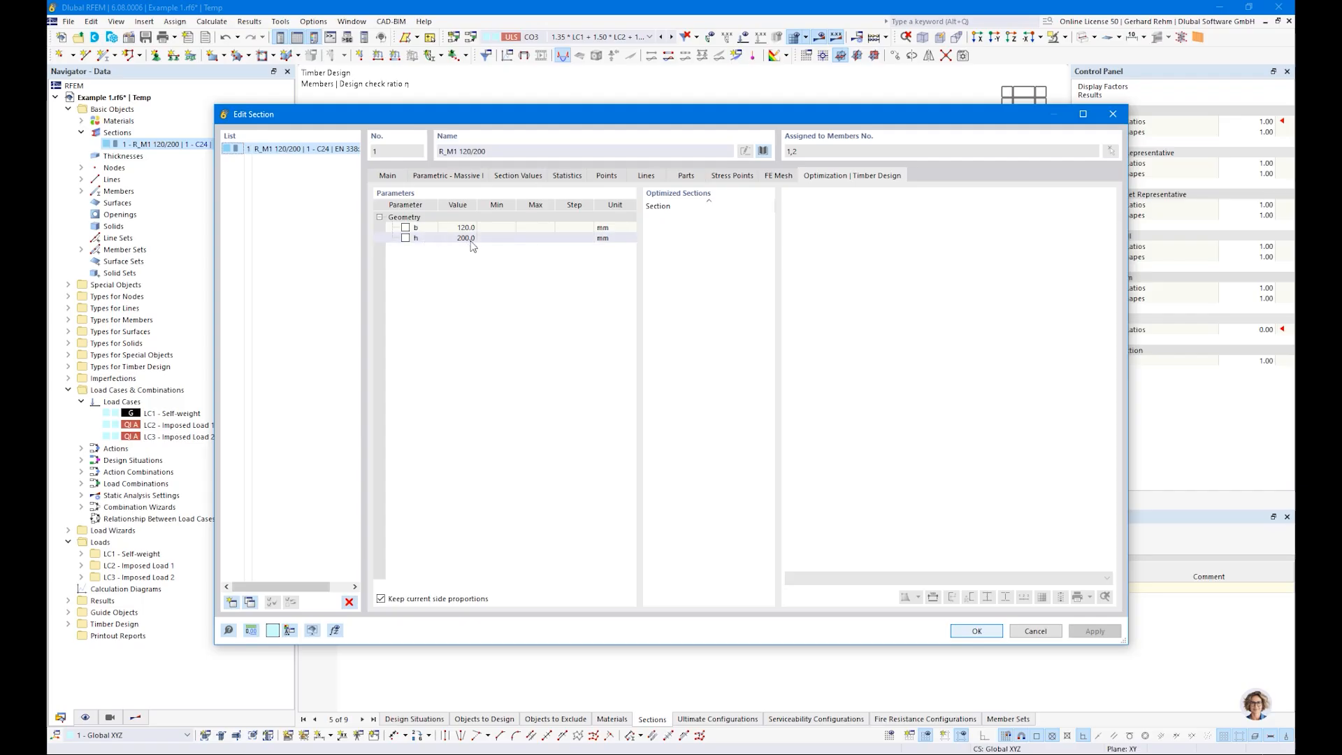
{"action": "left_click_drag", "start_coordinate": [410, 118], "coordinate": [457, 162]}
{"action": "left_click", "coordinate": [410, 286]}
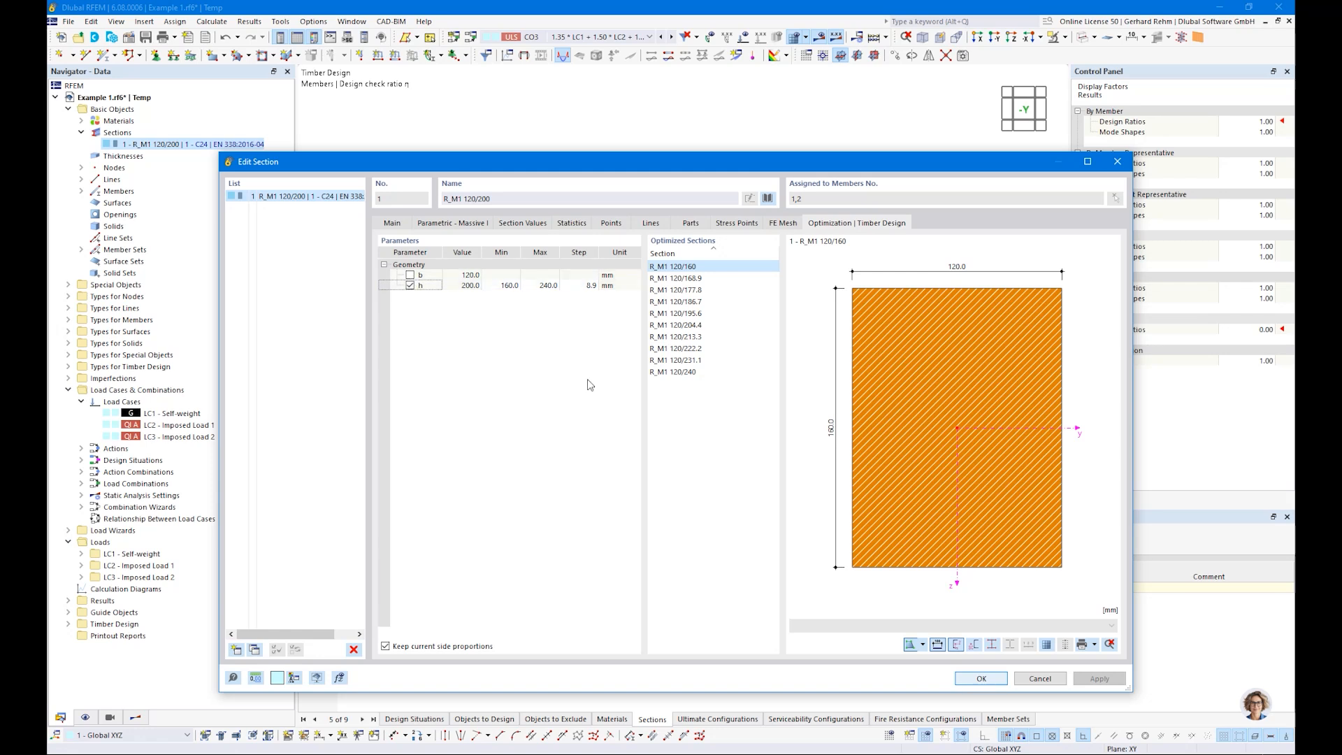
Step: Set the optimization of height h to a minimum of 200 mm, a maximum of 300 mm and a step of 200 mm
{"action": "left_click", "coordinate": [504, 285]}
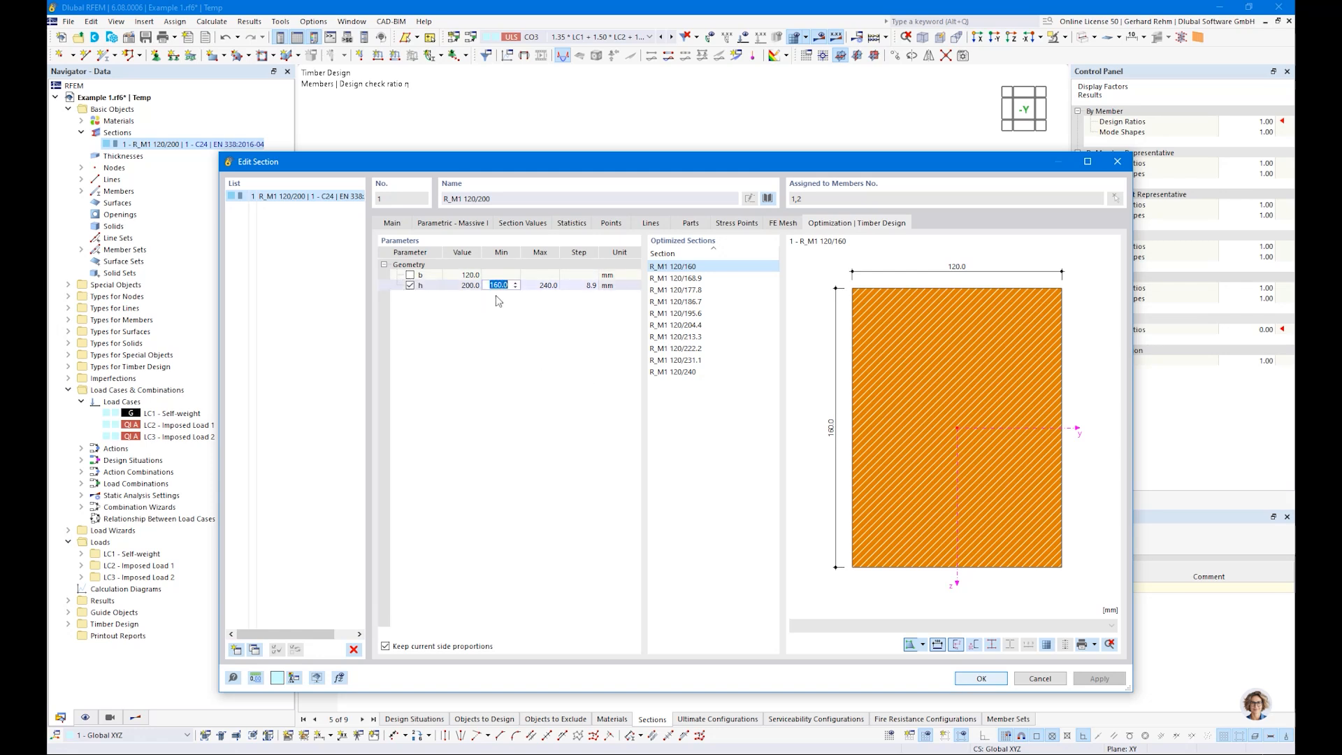
{"action": "type", "text": "200"}
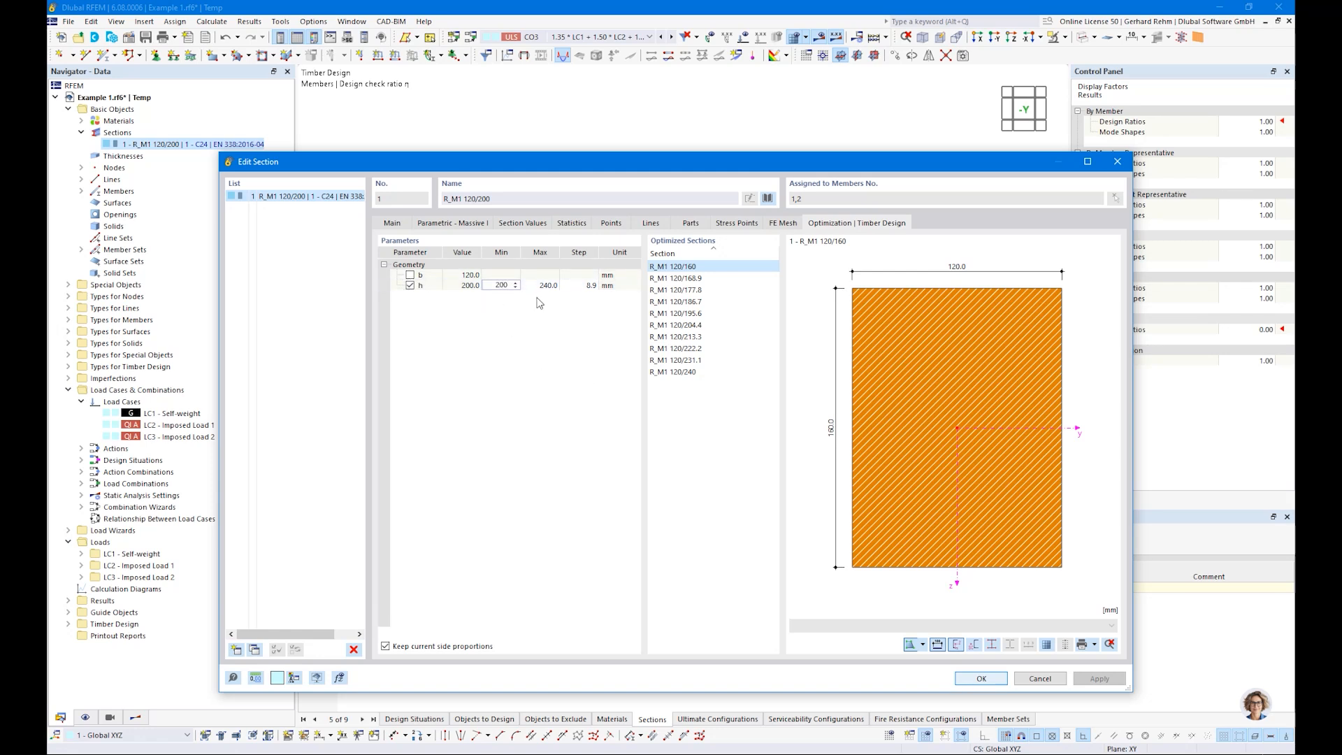
{"action": "key", "text": "Tab"}
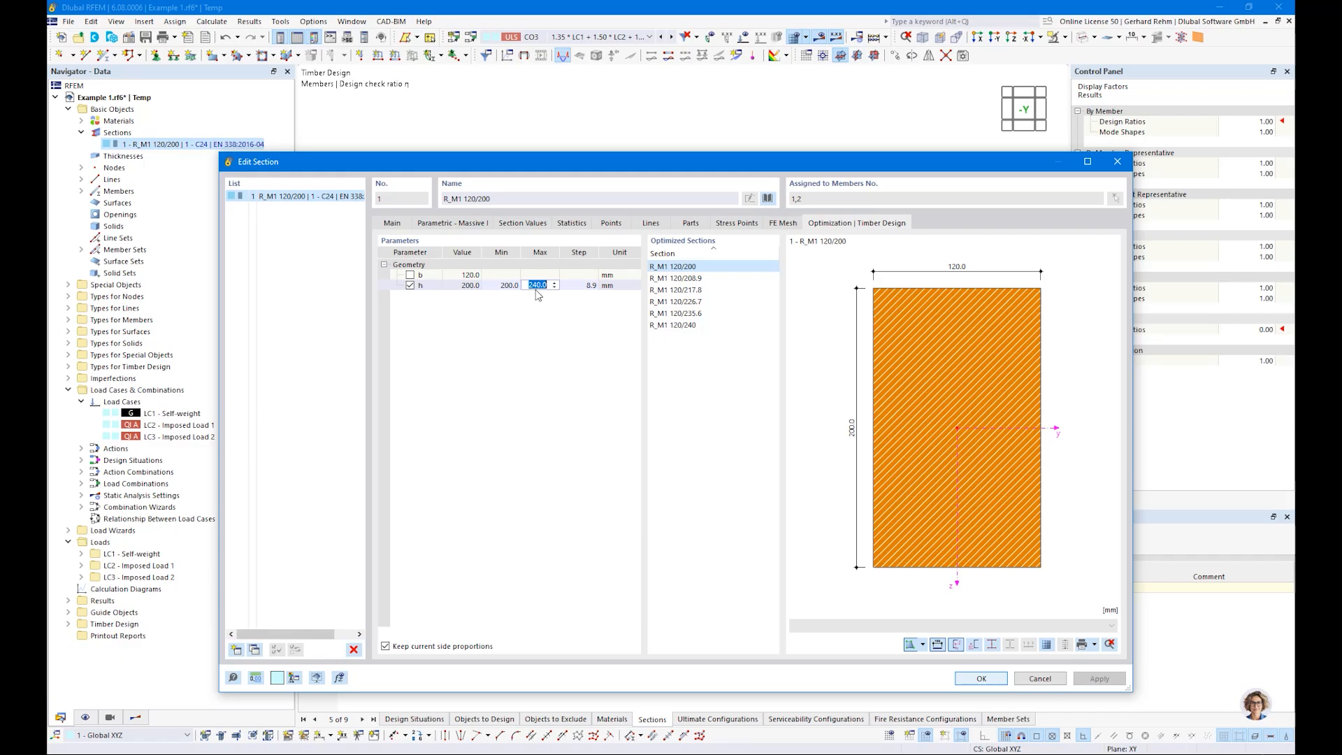
{"action": "type", "text": "300"}
{"action": "key", "text": "Tab"}
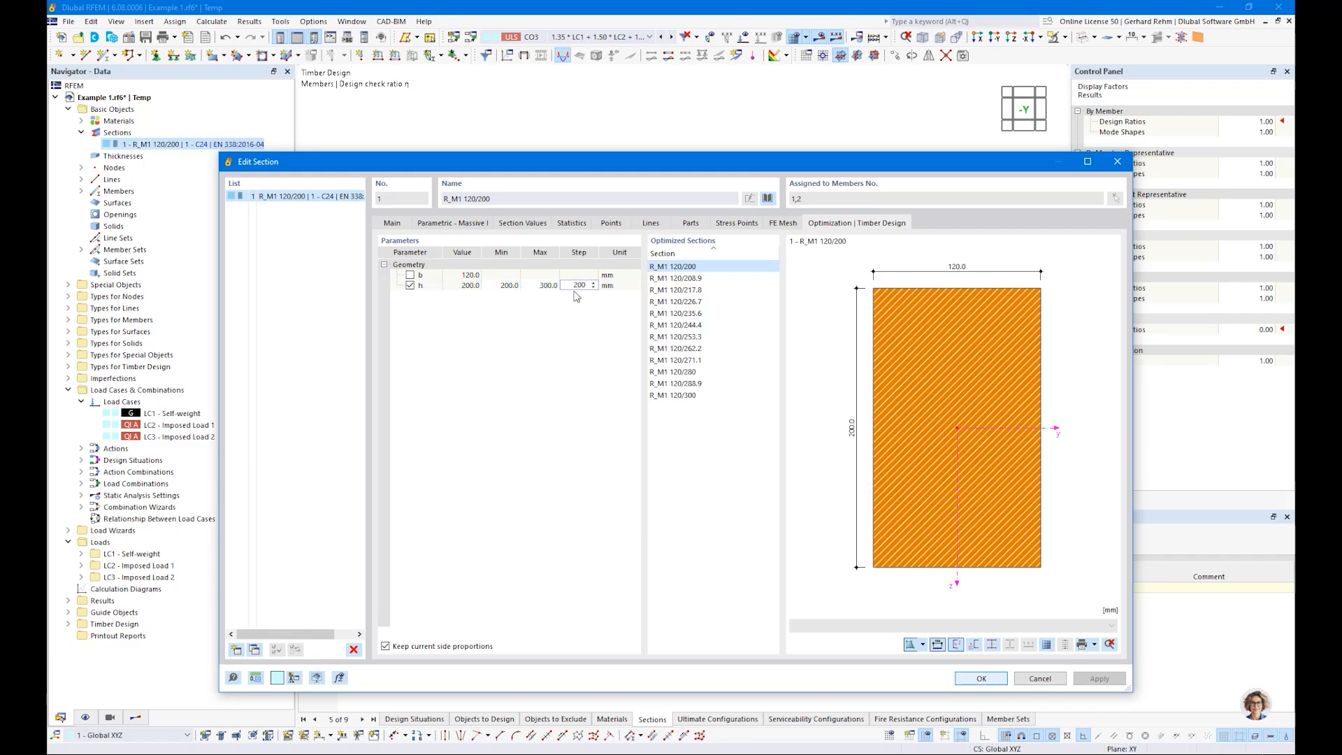
{"action": "type", "text": "200"}
{"action": "key", "text": "Return"}
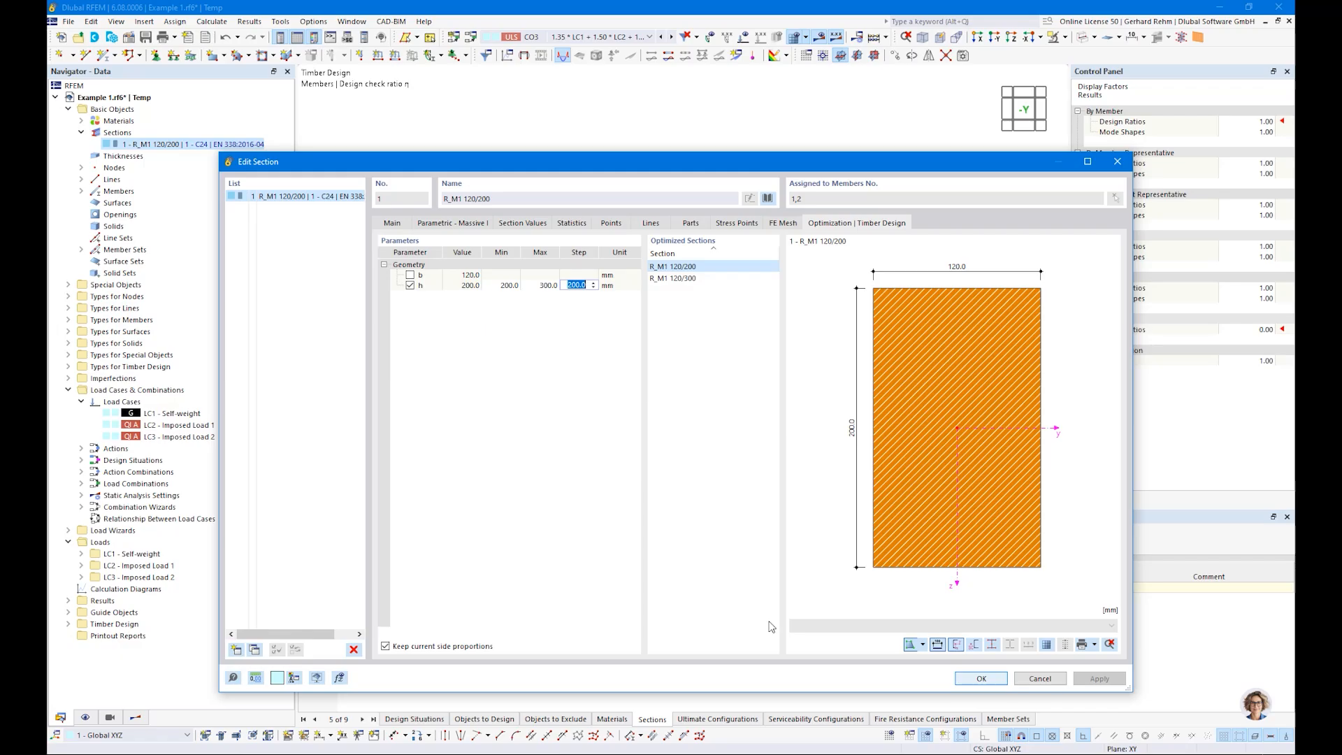
{"action": "left_click", "coordinate": [966, 680]}
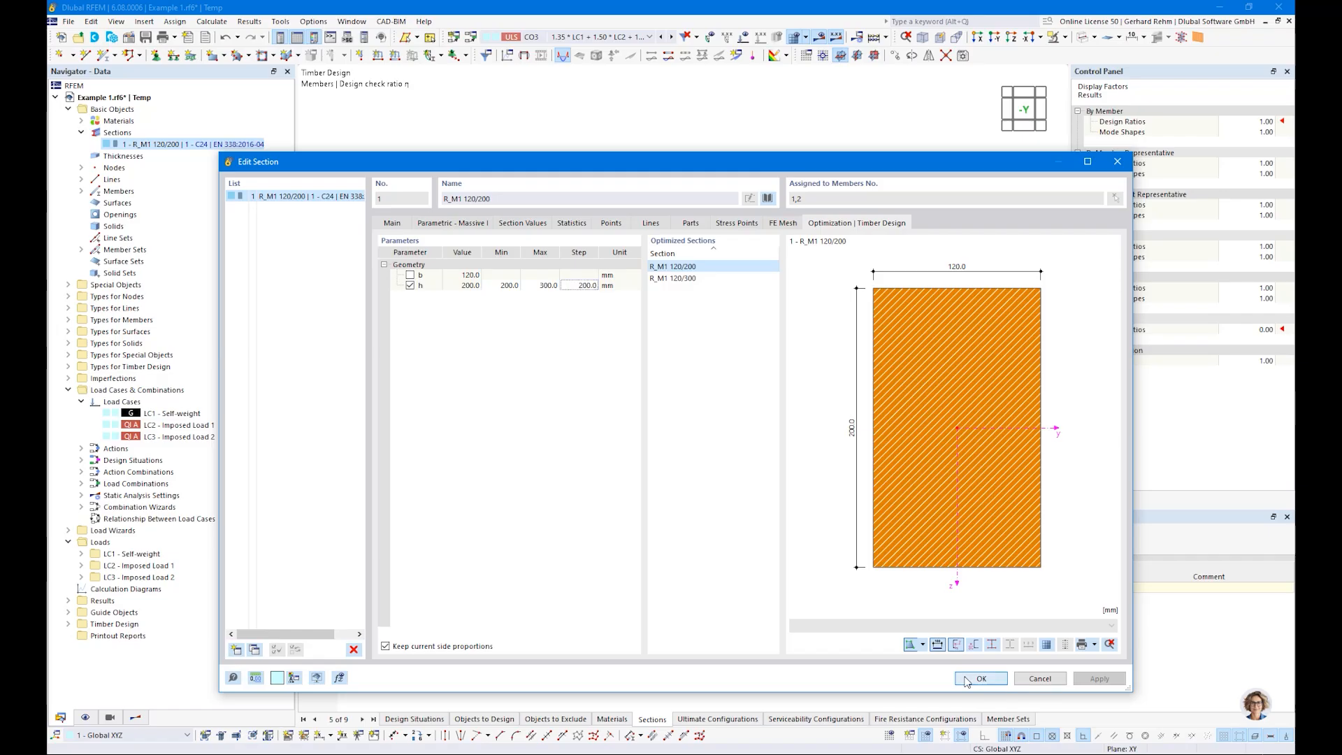
Step: Calculate the timber design and limit the ratio envelope to selected design checks, with the serviceability limit state excluded
{"action": "left_click", "coordinate": [708, 546]}
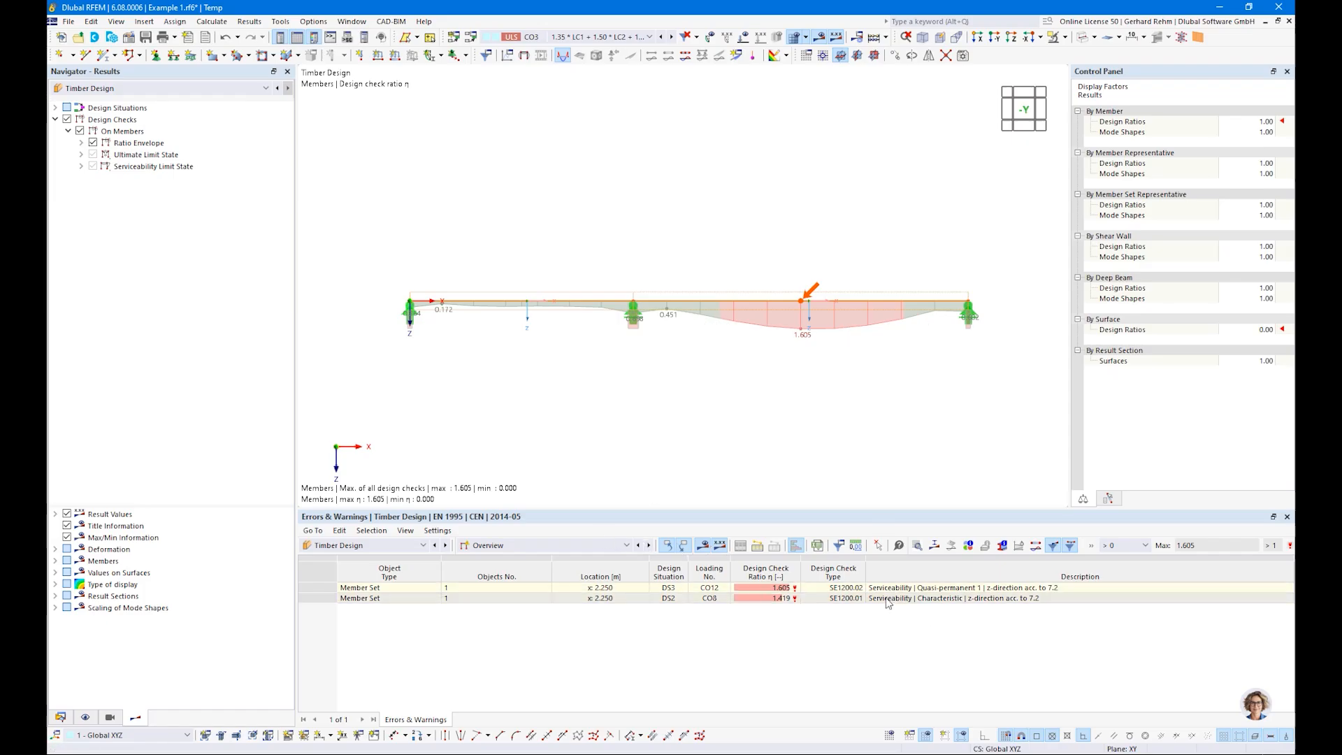
{"action": "left_click", "coordinate": [81, 143]}
{"action": "left_click", "coordinate": [106, 167]}
{"action": "left_click", "coordinate": [92, 190]}
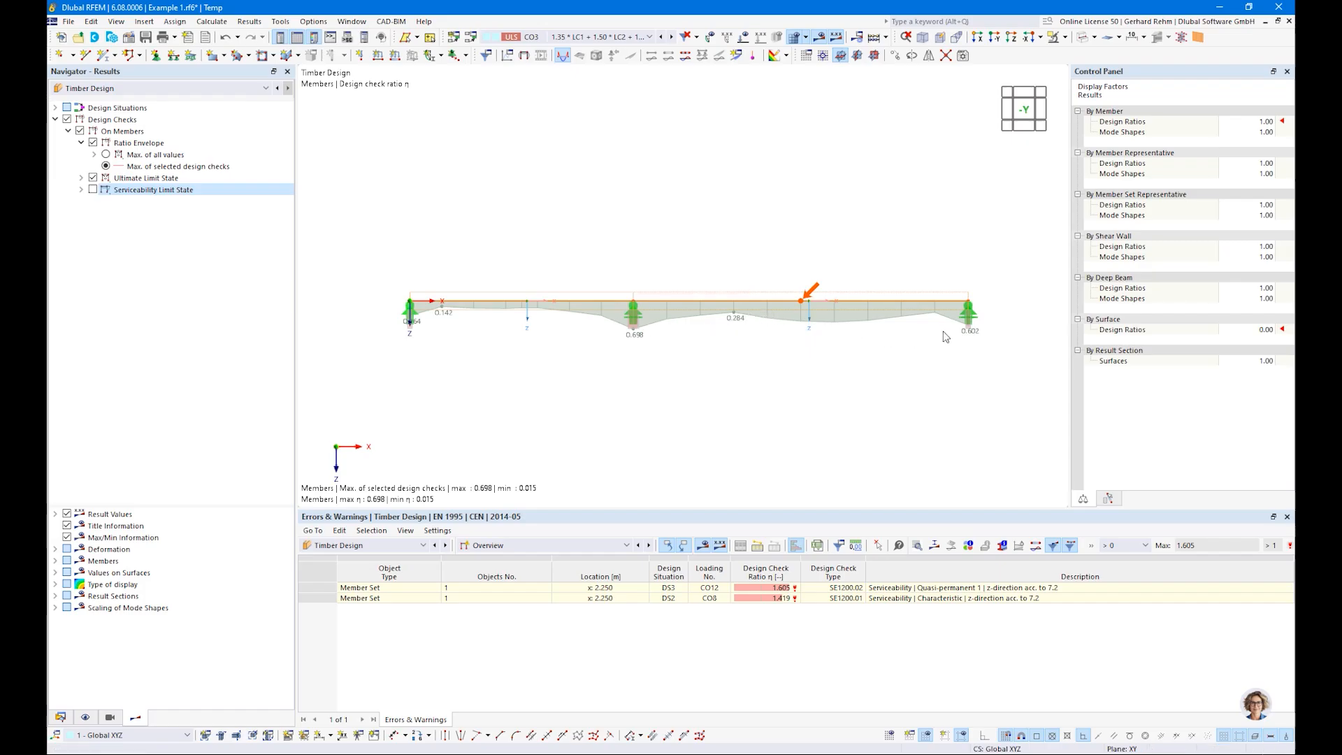
Step: Inspect which replacement section is used for design in the sections table of the timber design input data
{"action": "left_click", "coordinate": [61, 718]}
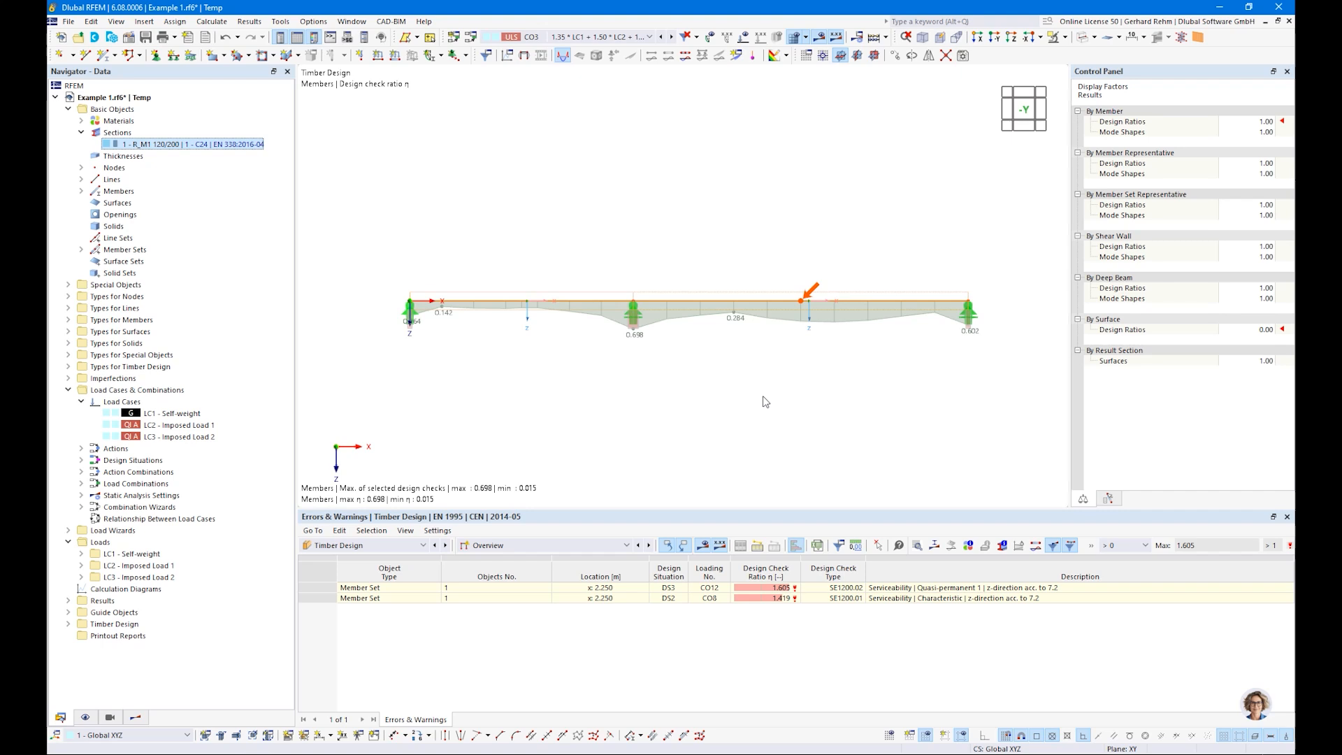
{"action": "left_click", "coordinate": [489, 545]}
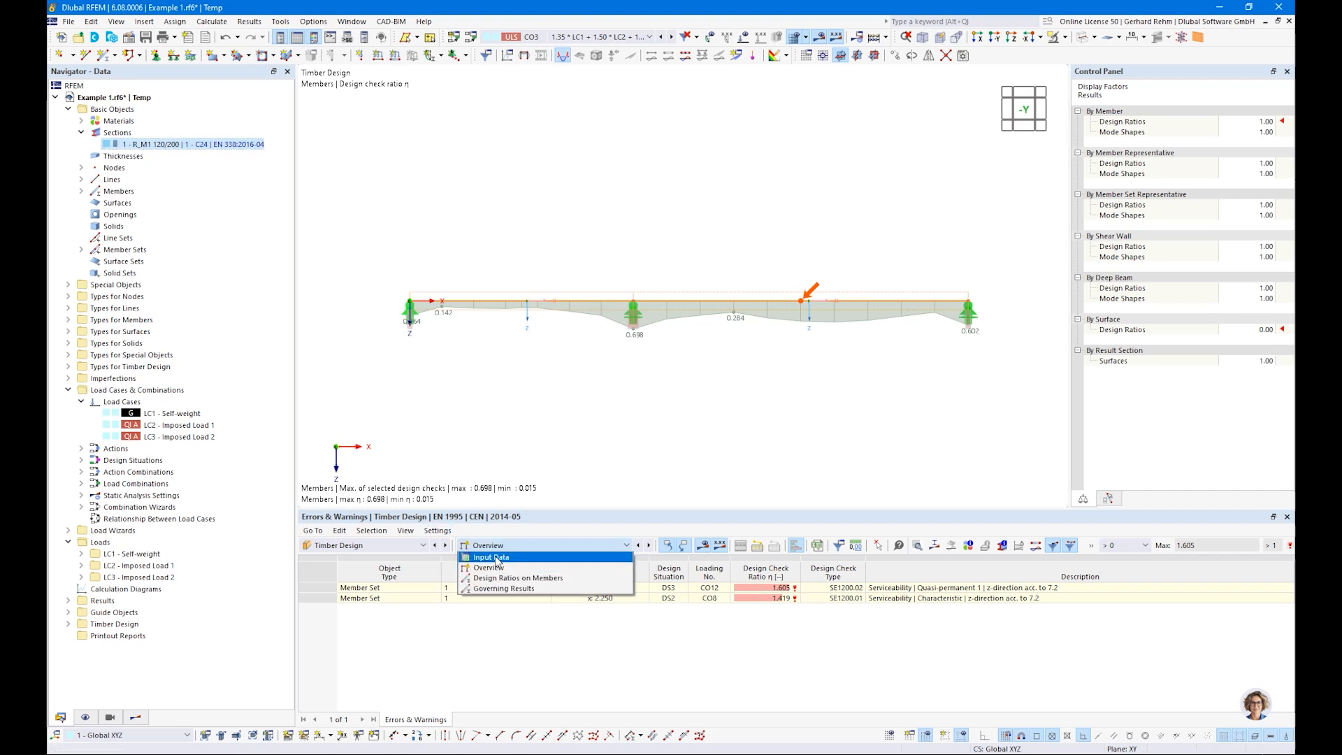
{"action": "left_click", "coordinate": [495, 557]}
{"action": "left_click", "coordinate": [927, 589]}
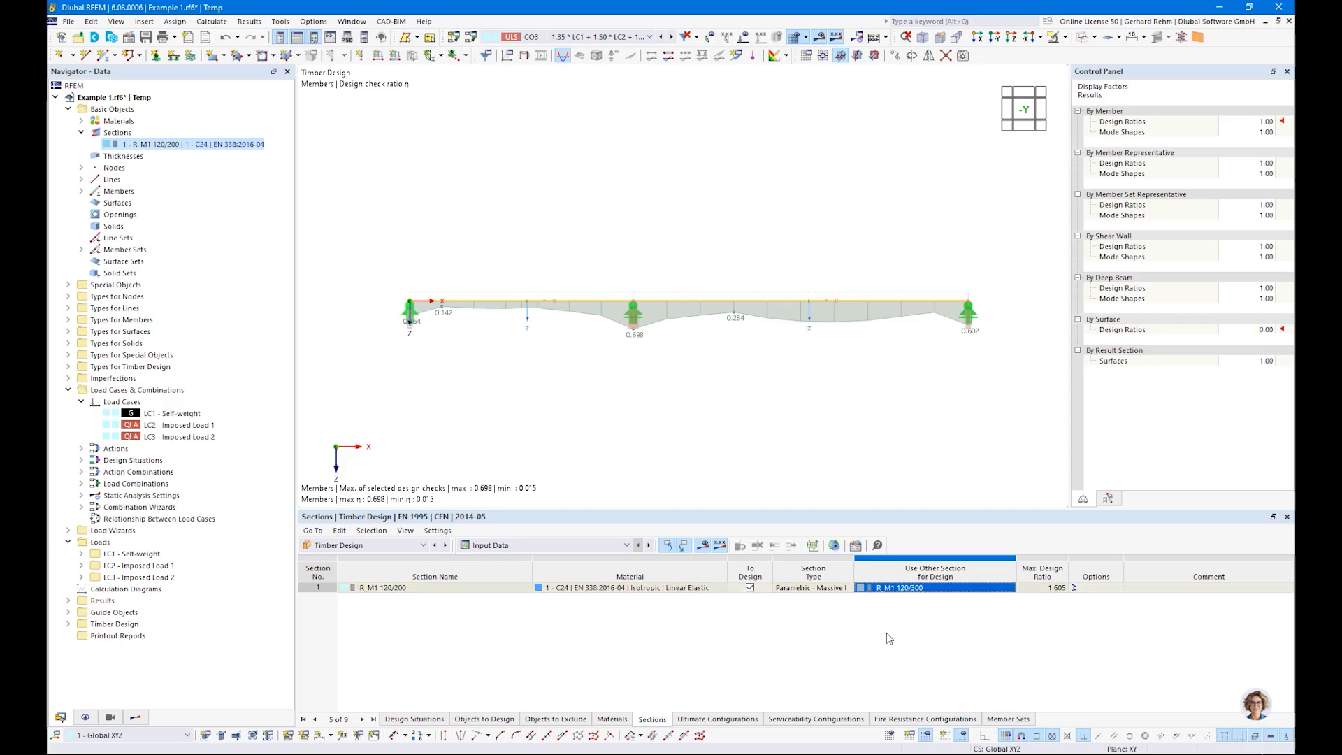
{"action": "left_click", "coordinate": [895, 589]}
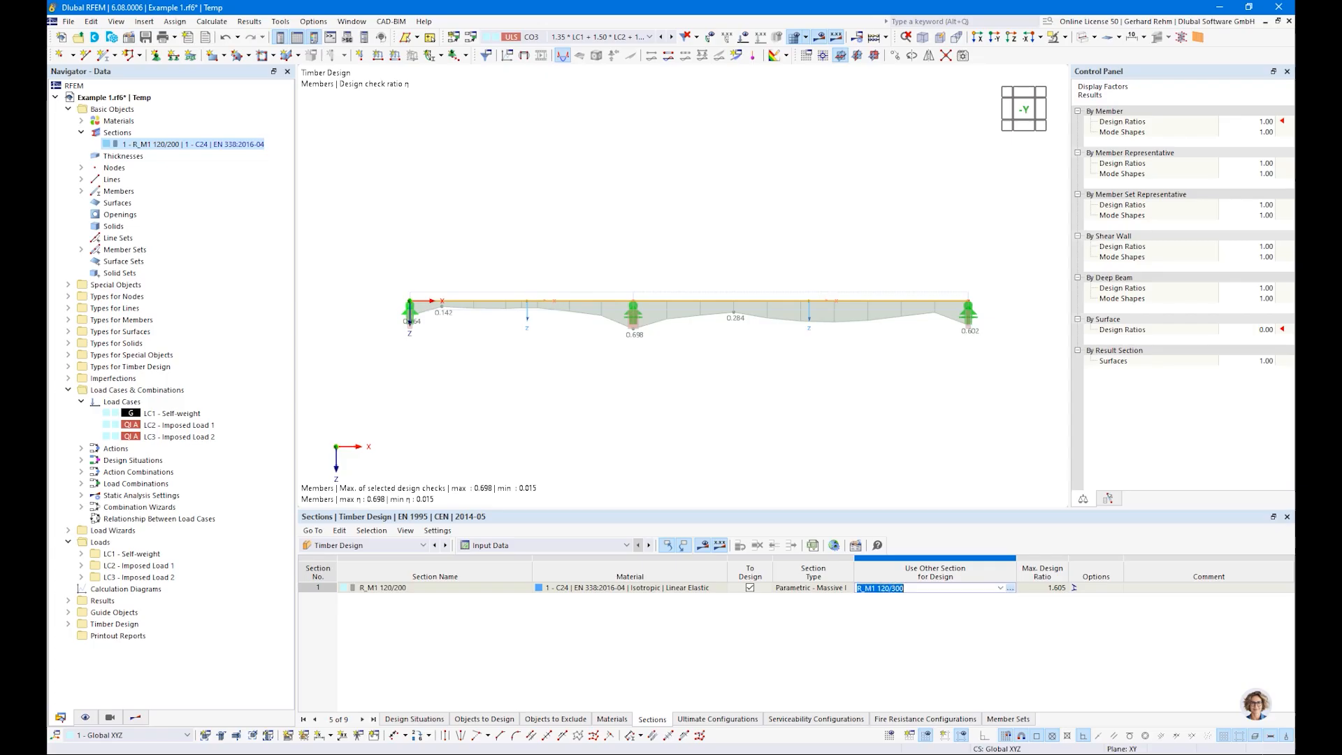
Step: Review the check details for bending about y-axis at x = 3.000 m from the member design ratios, and close them
{"action": "left_click", "coordinate": [489, 545]}
{"action": "left_click", "coordinate": [493, 578]}
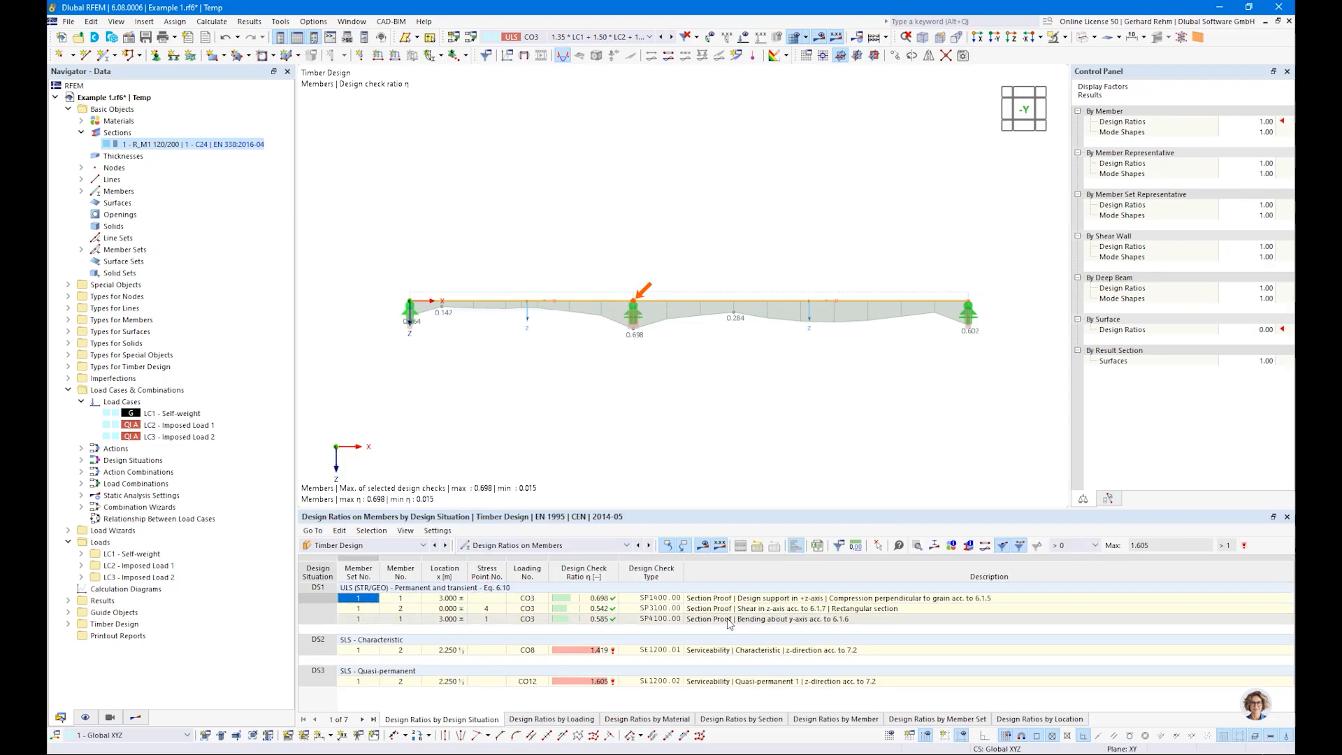
{"action": "left_click", "coordinate": [730, 619]}
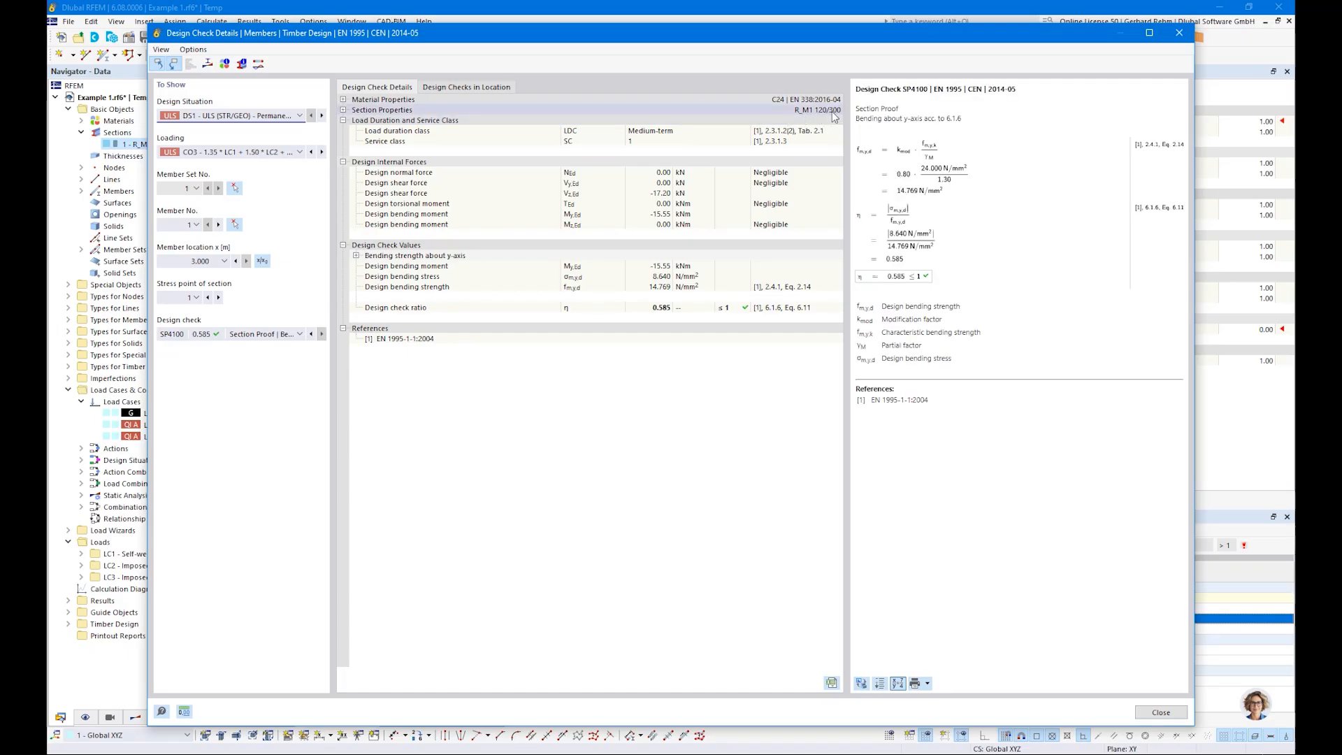
{"action": "left_click", "coordinate": [1180, 32]}
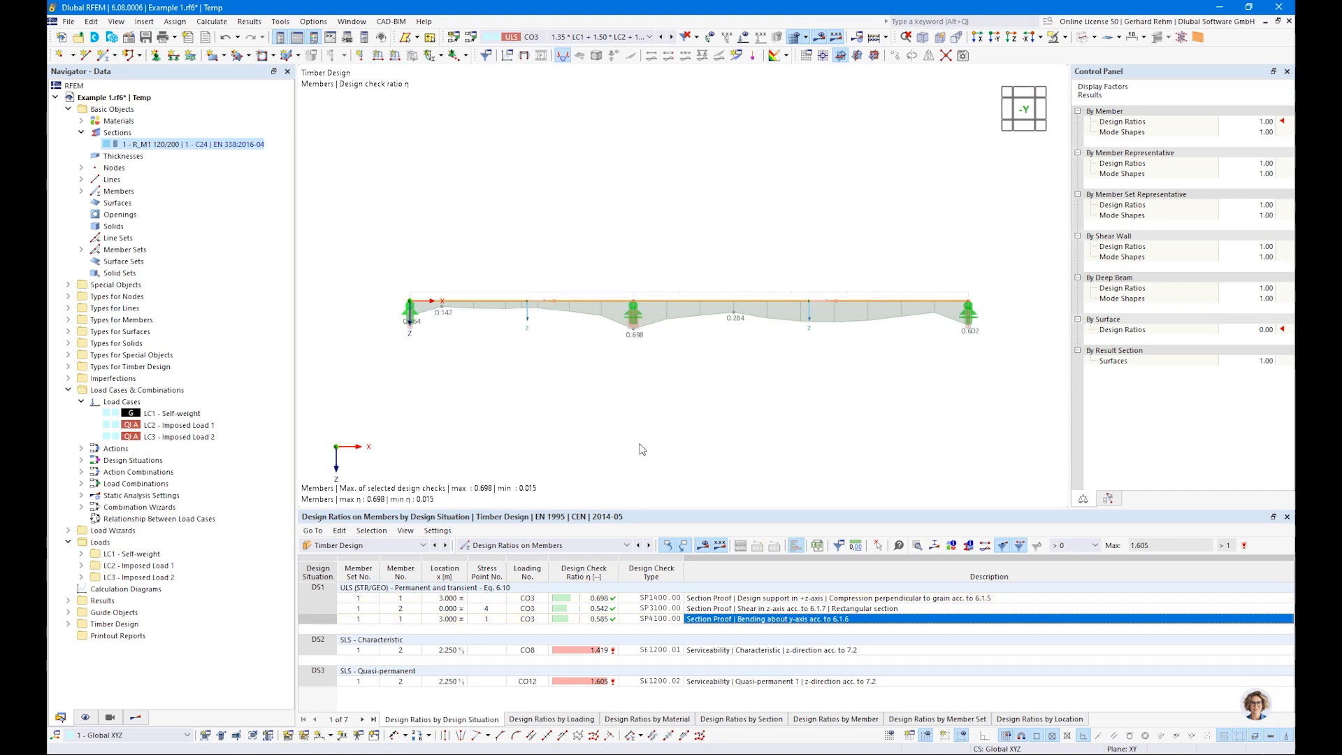
Step: Inspect the definition of section R_M1 120/200 against the section used in the bending check details, leaving both without changes
{"action": "double_click", "coordinate": [162, 147]}
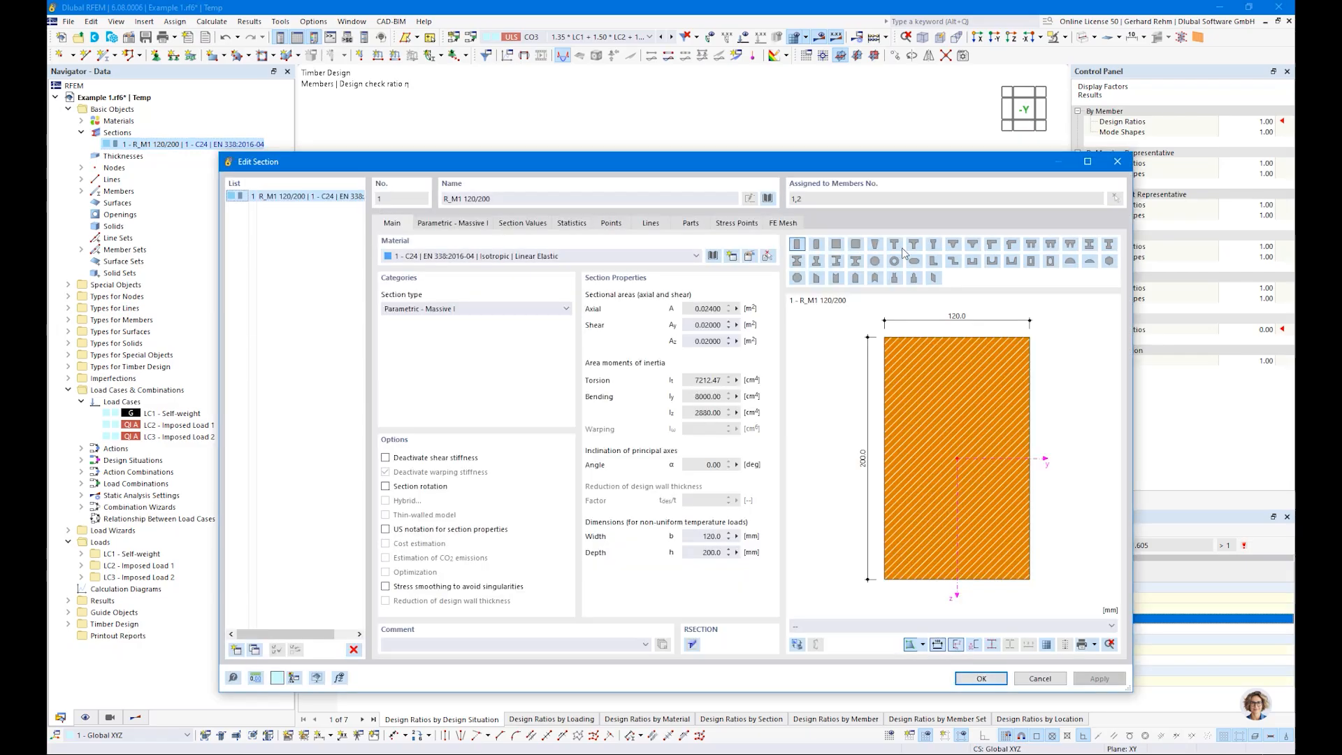
{"action": "key", "text": "Escape"}
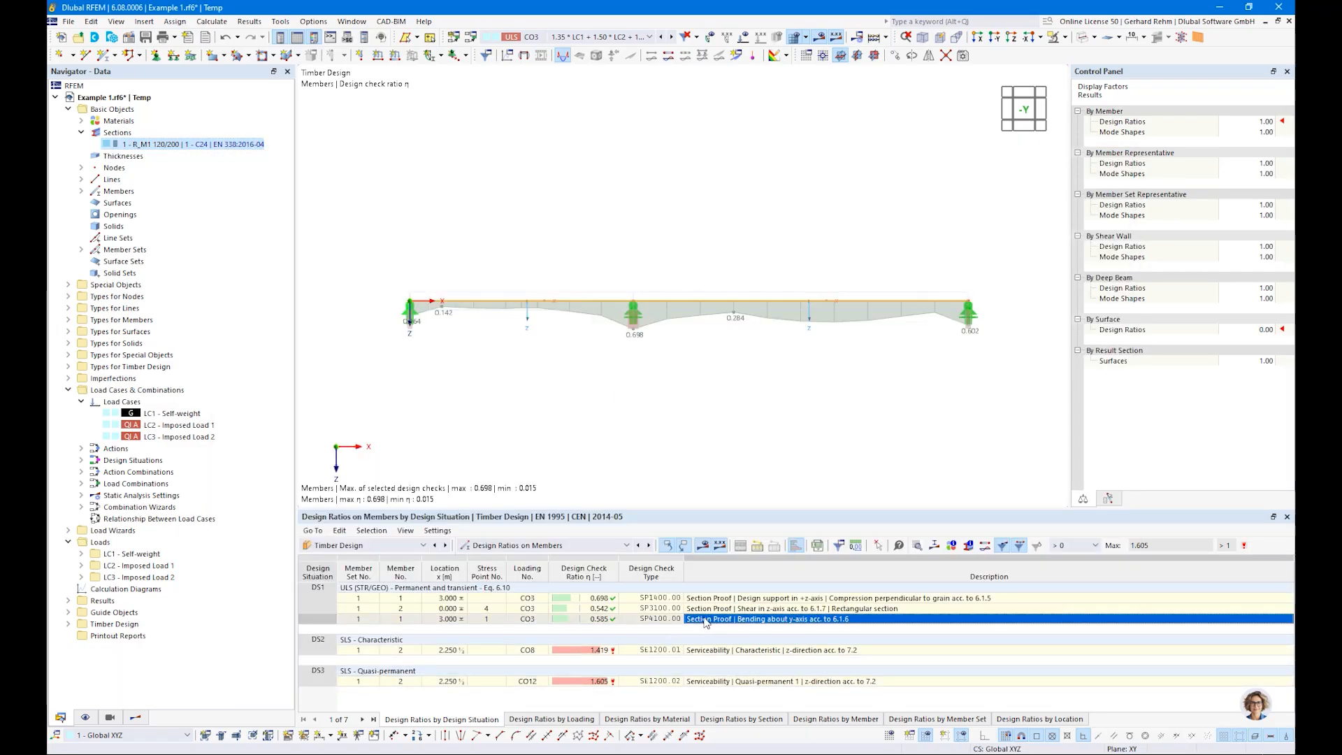
{"action": "double_click", "coordinate": [706, 619]}
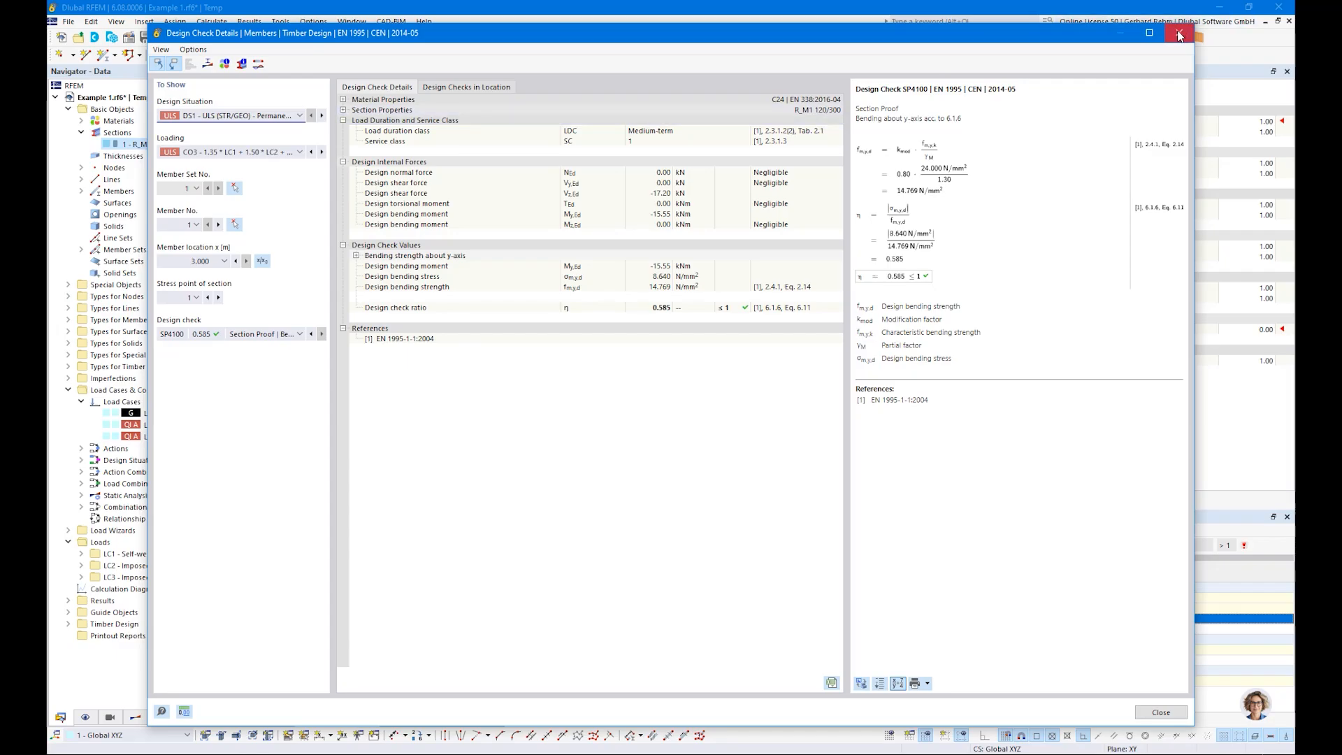
{"action": "left_click", "coordinate": [1180, 35]}
Step: Set the height h of section R_M1 120/200 to 280 mm and recalculate the timber design results
{"action": "double_click", "coordinate": [162, 144]}
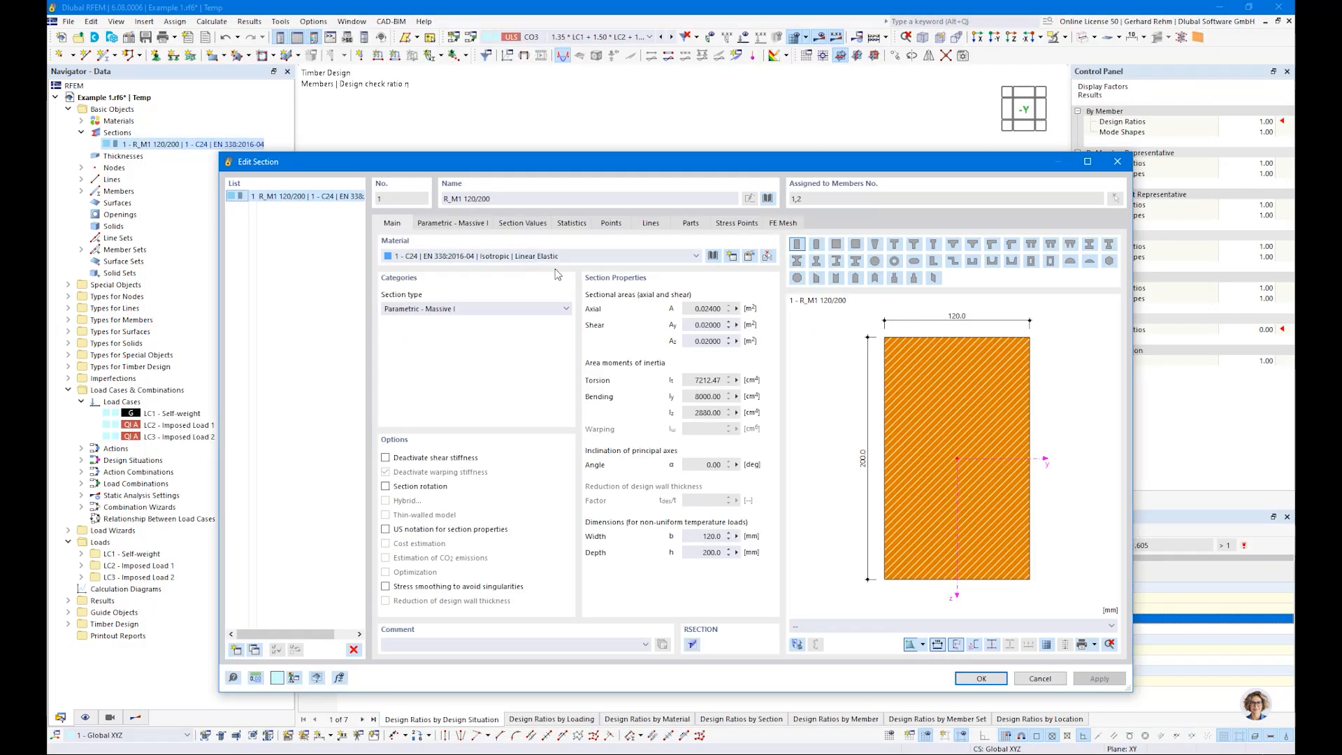
{"action": "left_click", "coordinate": [450, 223]}
{"action": "double_click", "coordinate": [479, 273]}
{"action": "type", "text": "280"}
{"action": "key", "text": "Return"}
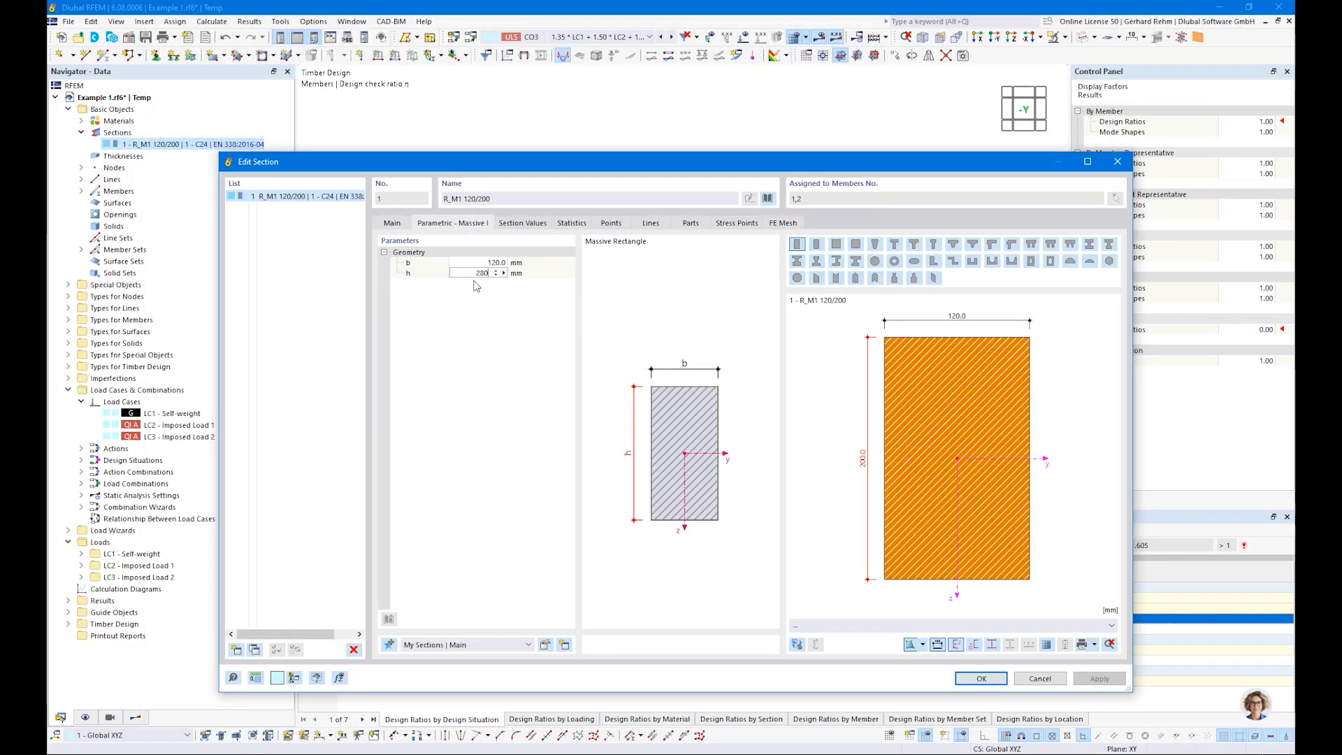
{"action": "left_click", "coordinate": [979, 680]}
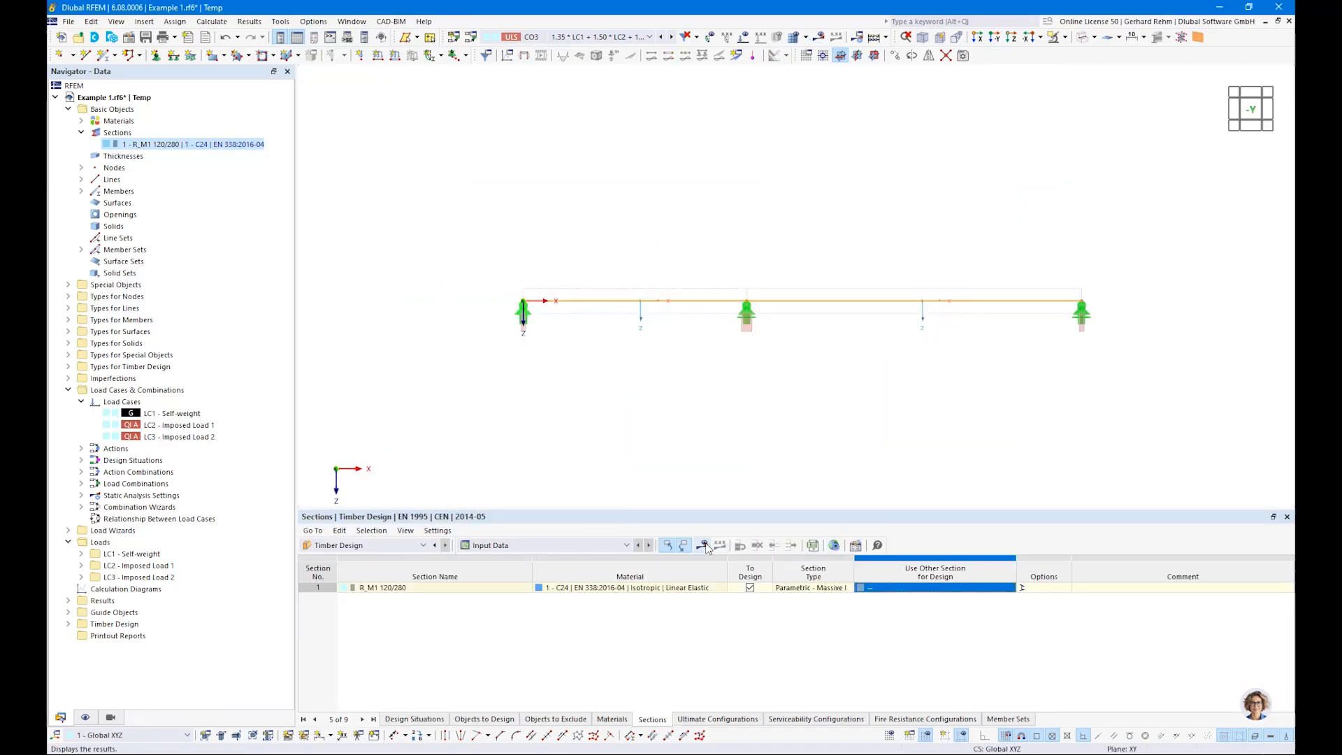
{"action": "left_click", "coordinate": [701, 546]}
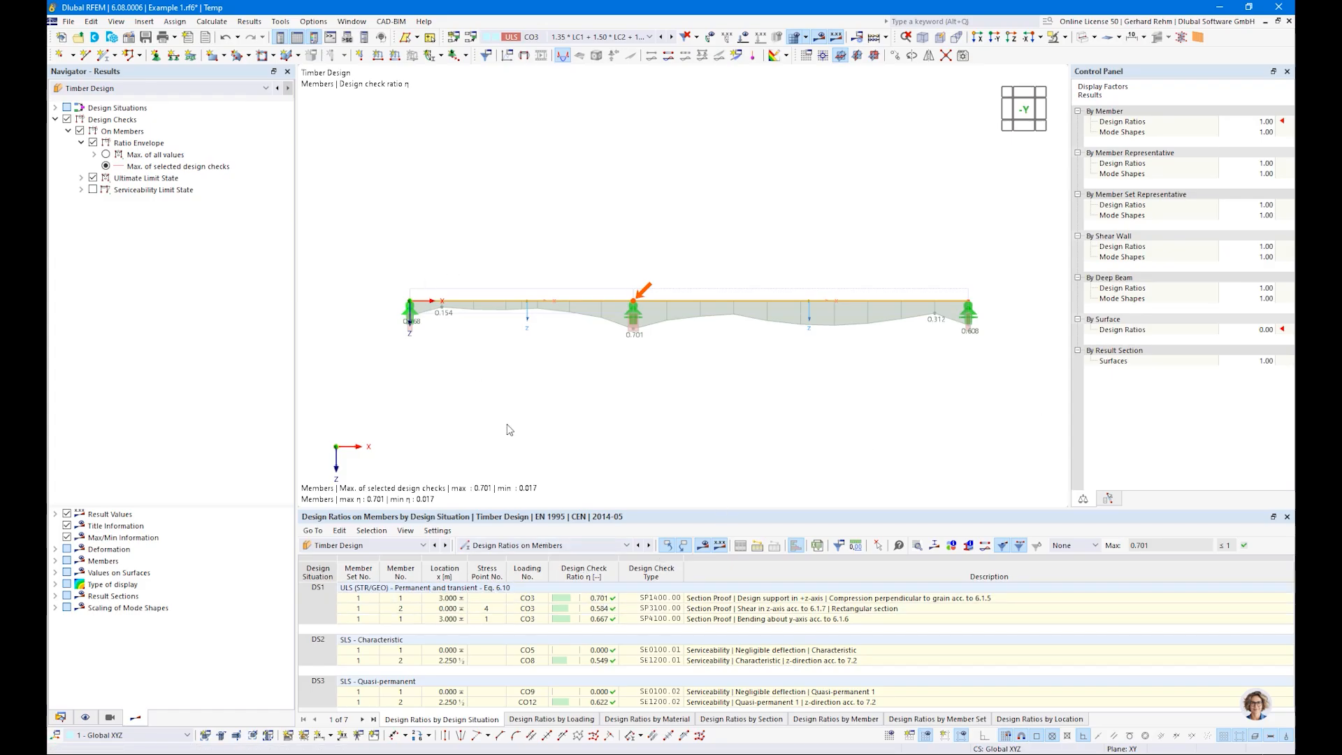
Step: Activate optimization of the height h for section R_M1 120/280 in the sections table of the timber design input data
{"action": "left_click", "coordinate": [546, 546]}
{"action": "left_click", "coordinate": [521, 558]}
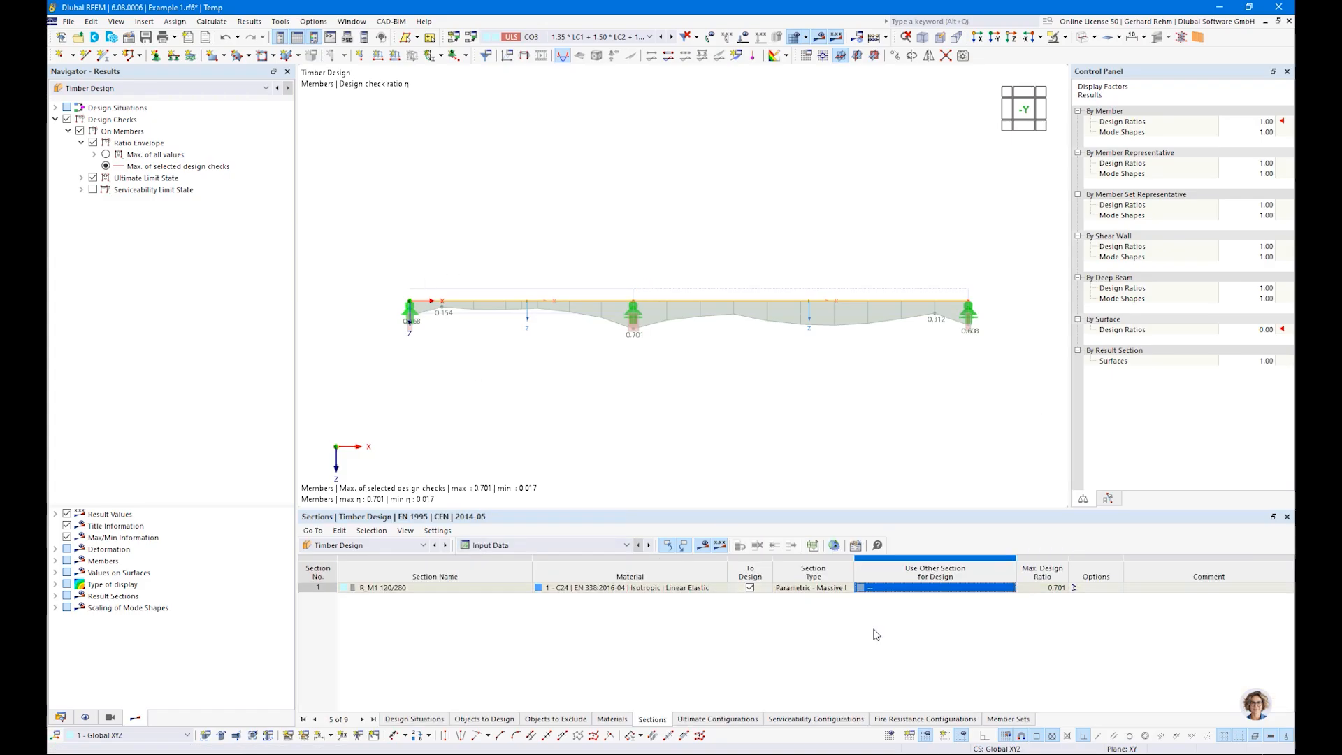
{"action": "left_click", "coordinate": [1003, 590]}
{"action": "left_click", "coordinate": [1001, 588]}
{"action": "left_click", "coordinate": [888, 608]}
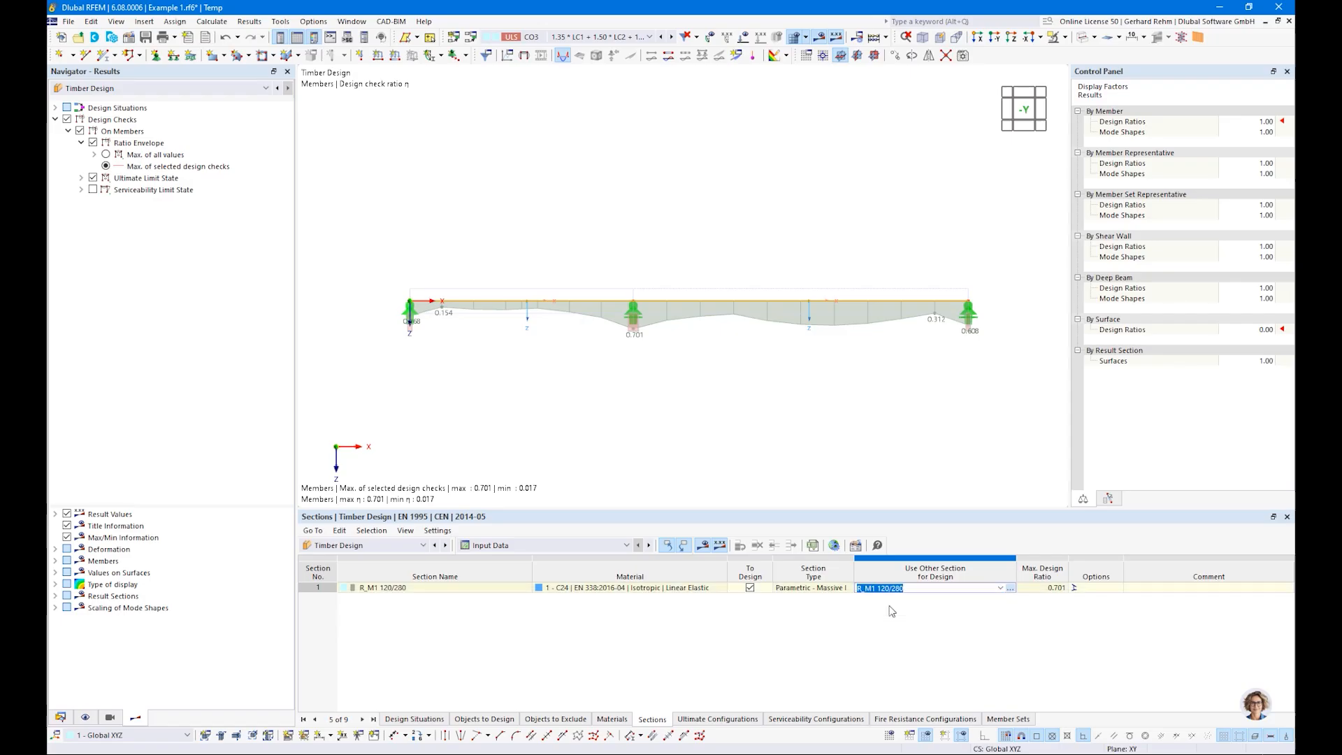
{"action": "left_click", "coordinate": [411, 285]}
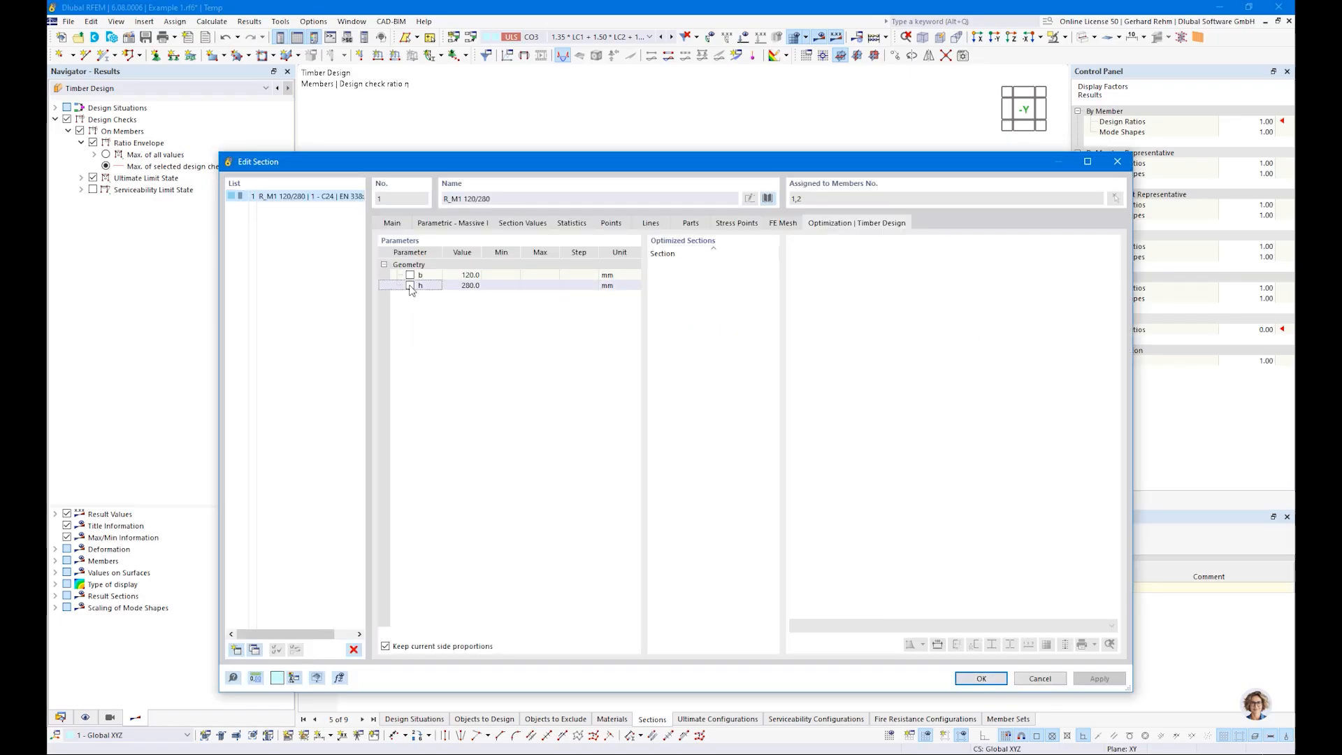
Step: Set the optimization range of height h to minimum 200 mm, maximum 300 mm and step 20 mm, and apply it
{"action": "left_click", "coordinate": [495, 286]}
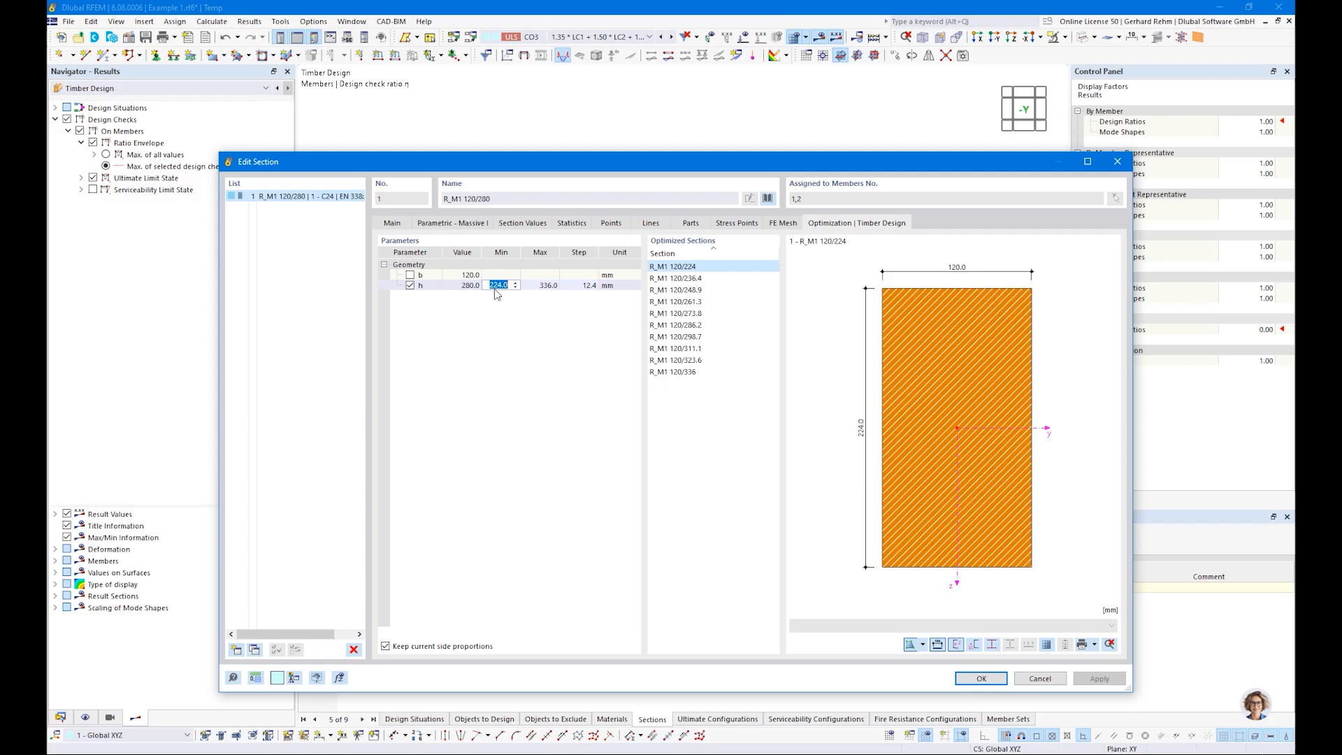
{"action": "type", "text": "200"}
{"action": "key", "text": "Tab"}
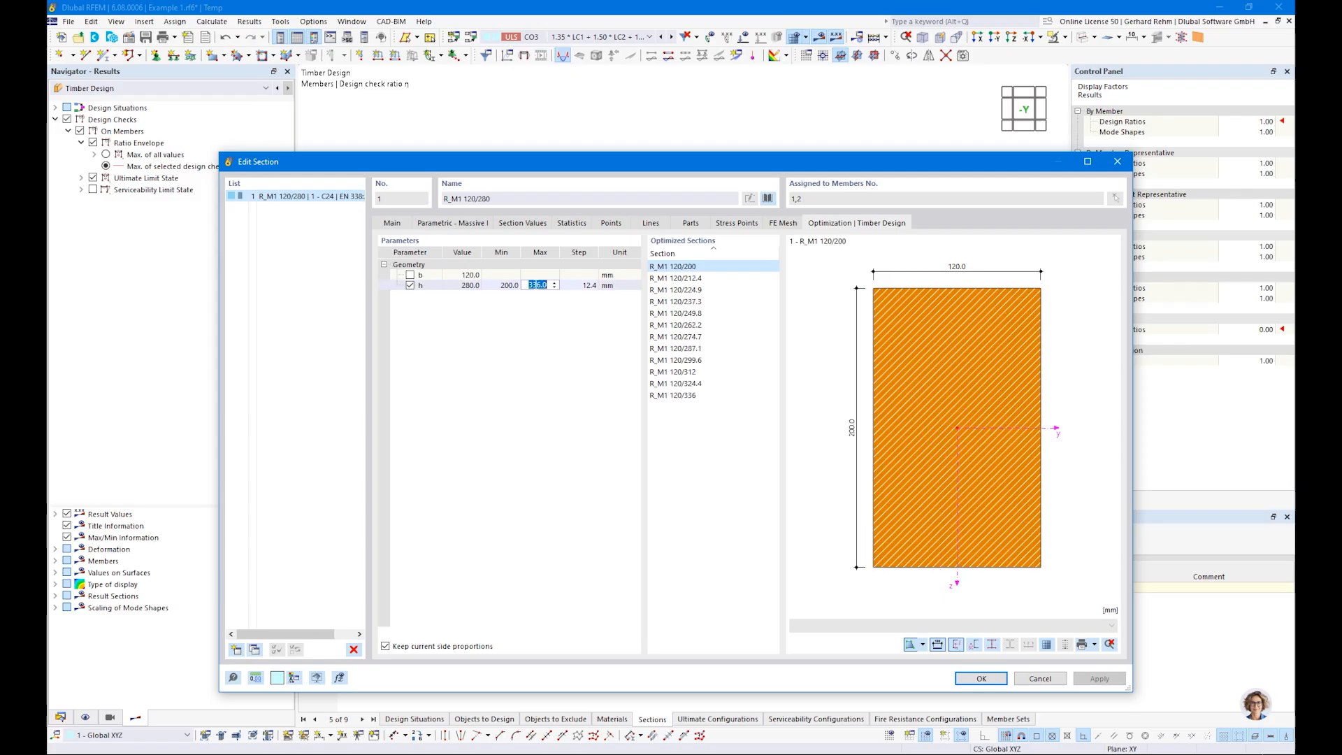
{"action": "type", "text": "300"}
{"action": "key", "text": "Tab"}
{"action": "type", "text": "20"}
{"action": "key", "text": "Return"}
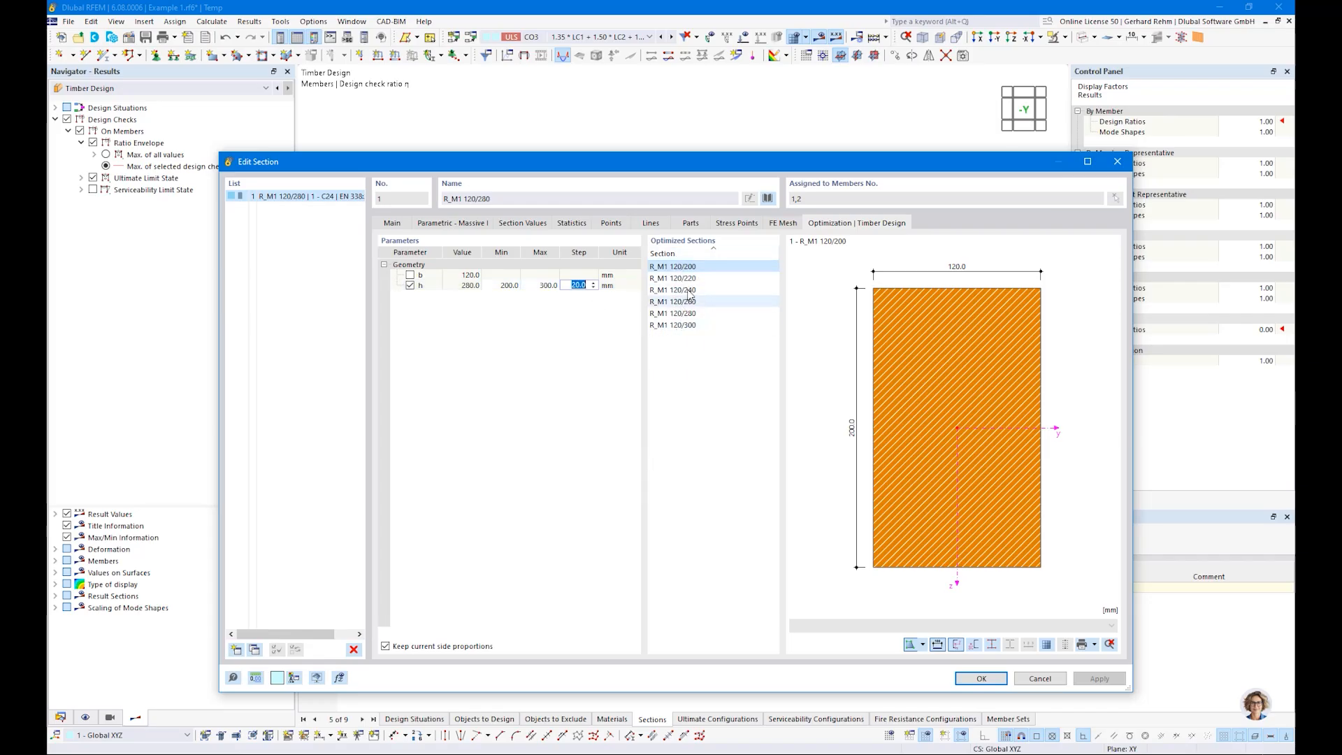
{"action": "left_click", "coordinate": [984, 677]}
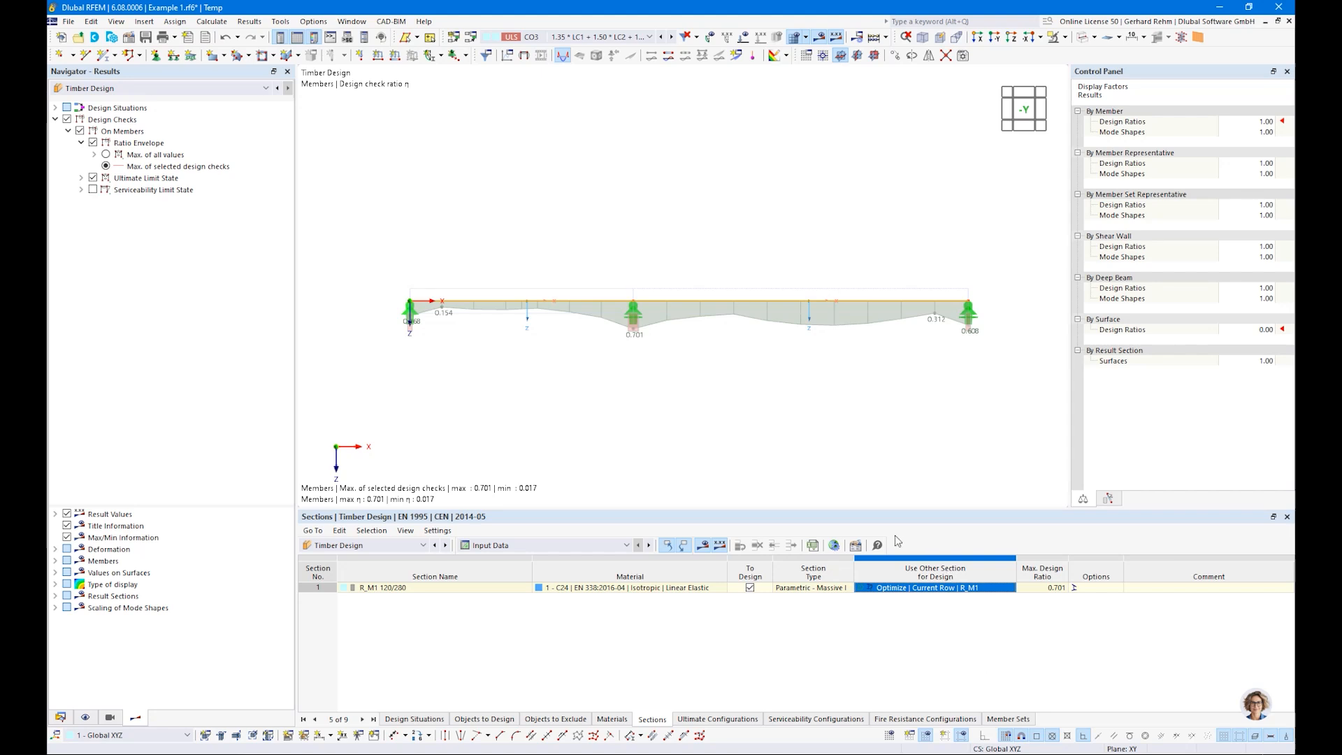
Step: Recalculate only the timber design and review the bending about y-axis ratio and the design ratios by member
{"action": "left_click", "coordinate": [702, 545]}
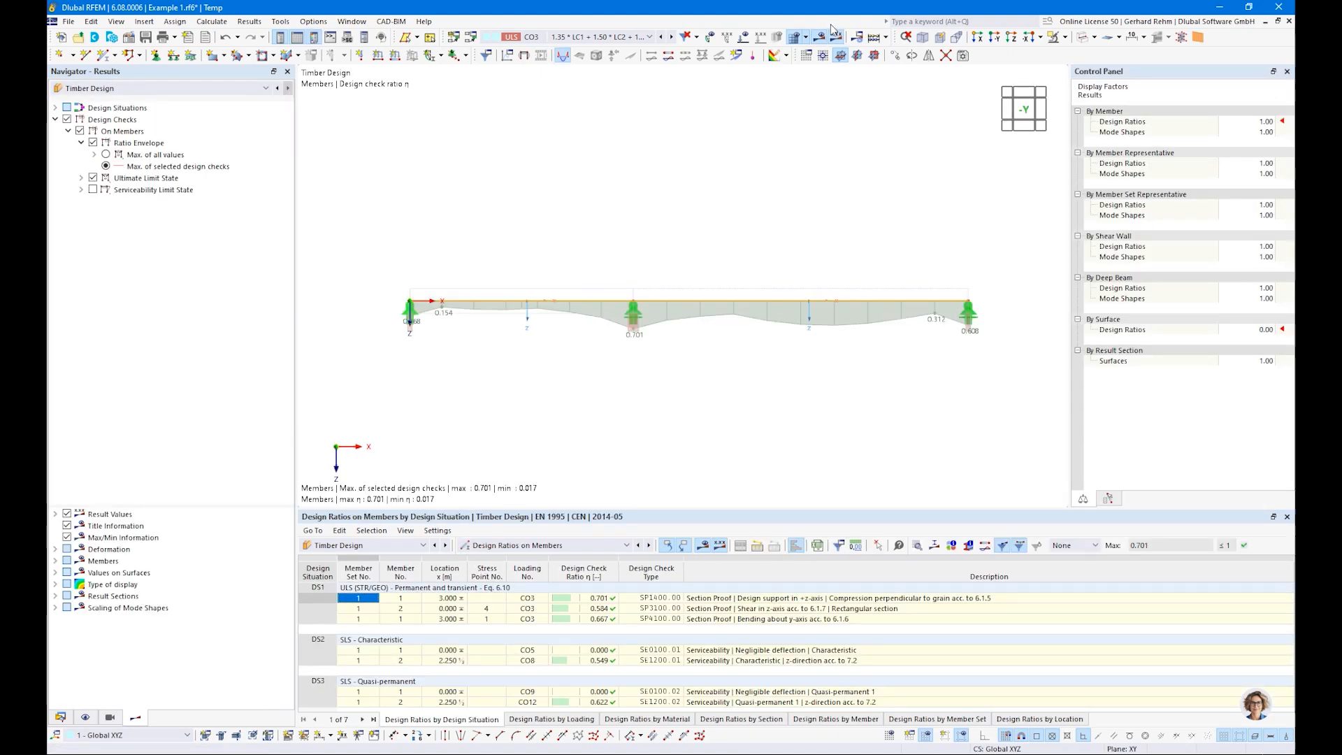
{"action": "left_click", "coordinate": [884, 39]}
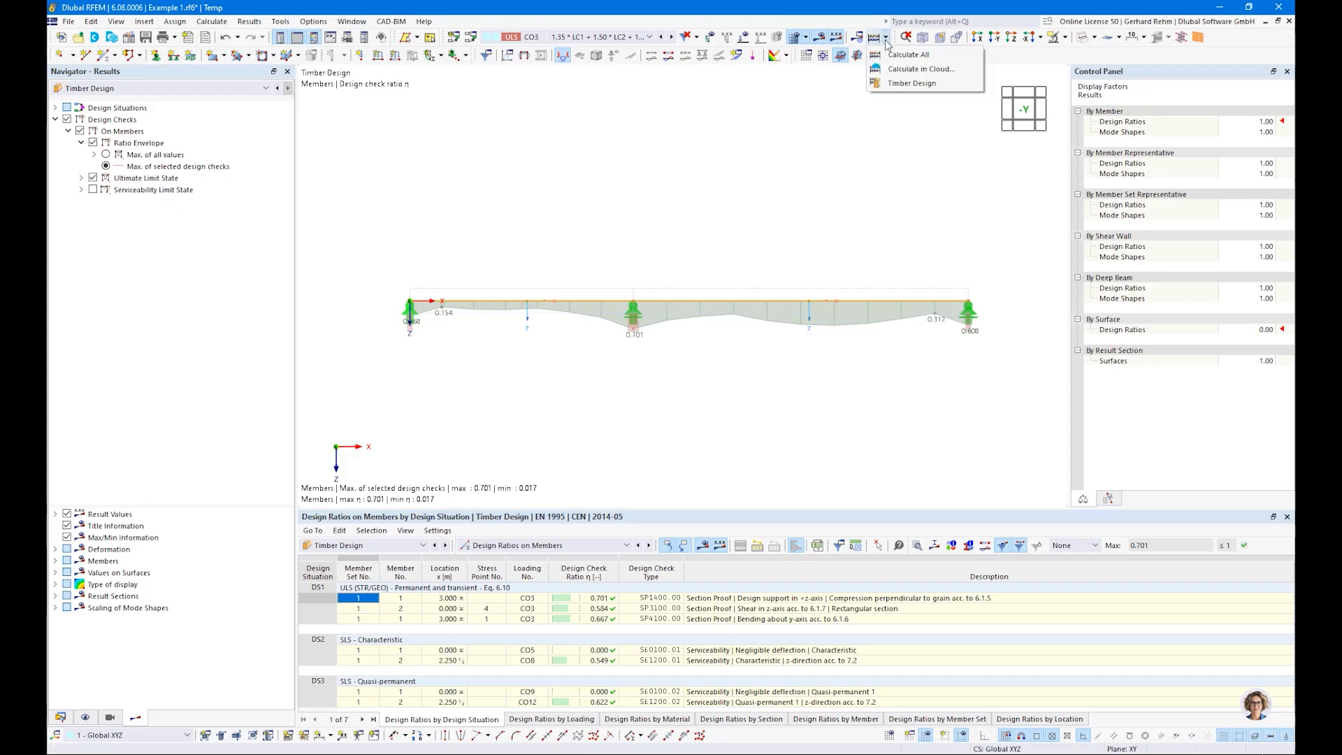
{"action": "left_click", "coordinate": [893, 84]}
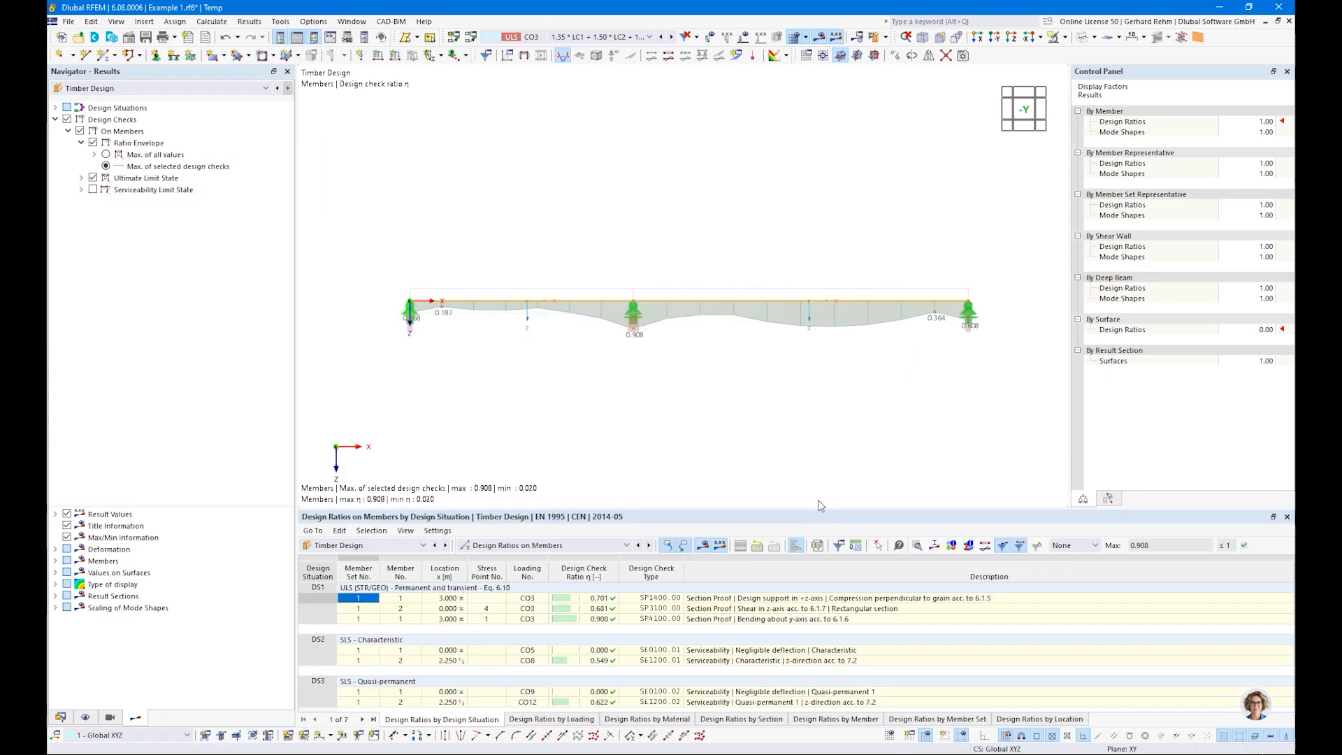
{"action": "left_click", "coordinate": [590, 620]}
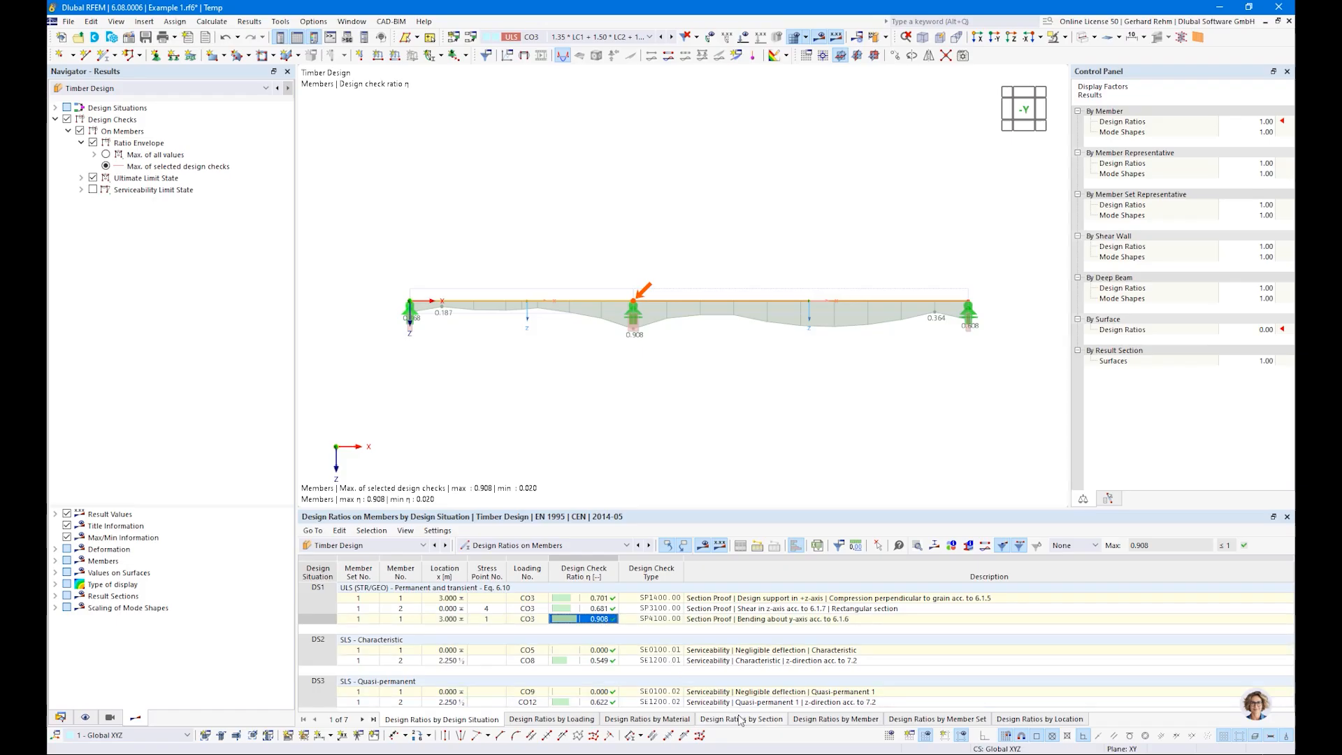
{"action": "left_click", "coordinate": [831, 720]}
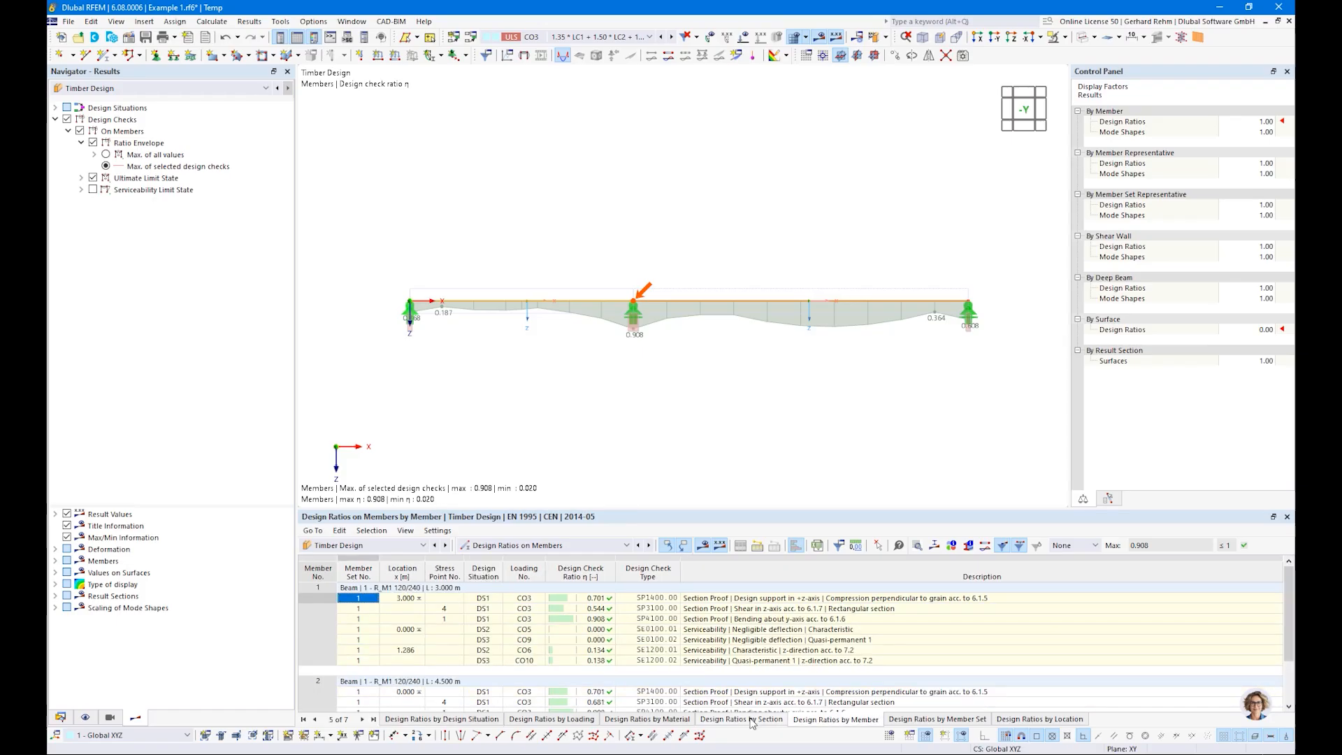
Step: Check the replacement section in the sections input table and display only the Serviceability Limit State design ratios on the beam
{"action": "left_click", "coordinate": [507, 546]}
{"action": "left_click", "coordinate": [501, 559]}
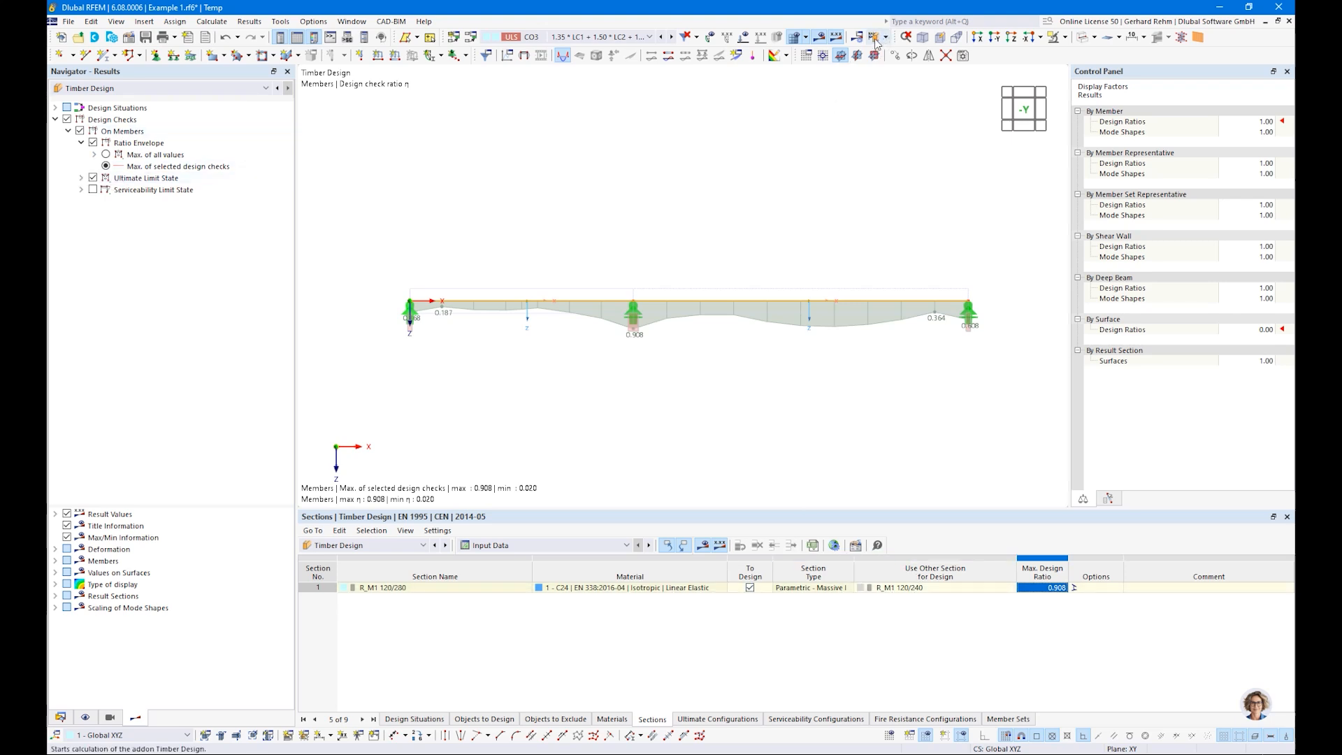
{"action": "left_click", "coordinate": [93, 189]}
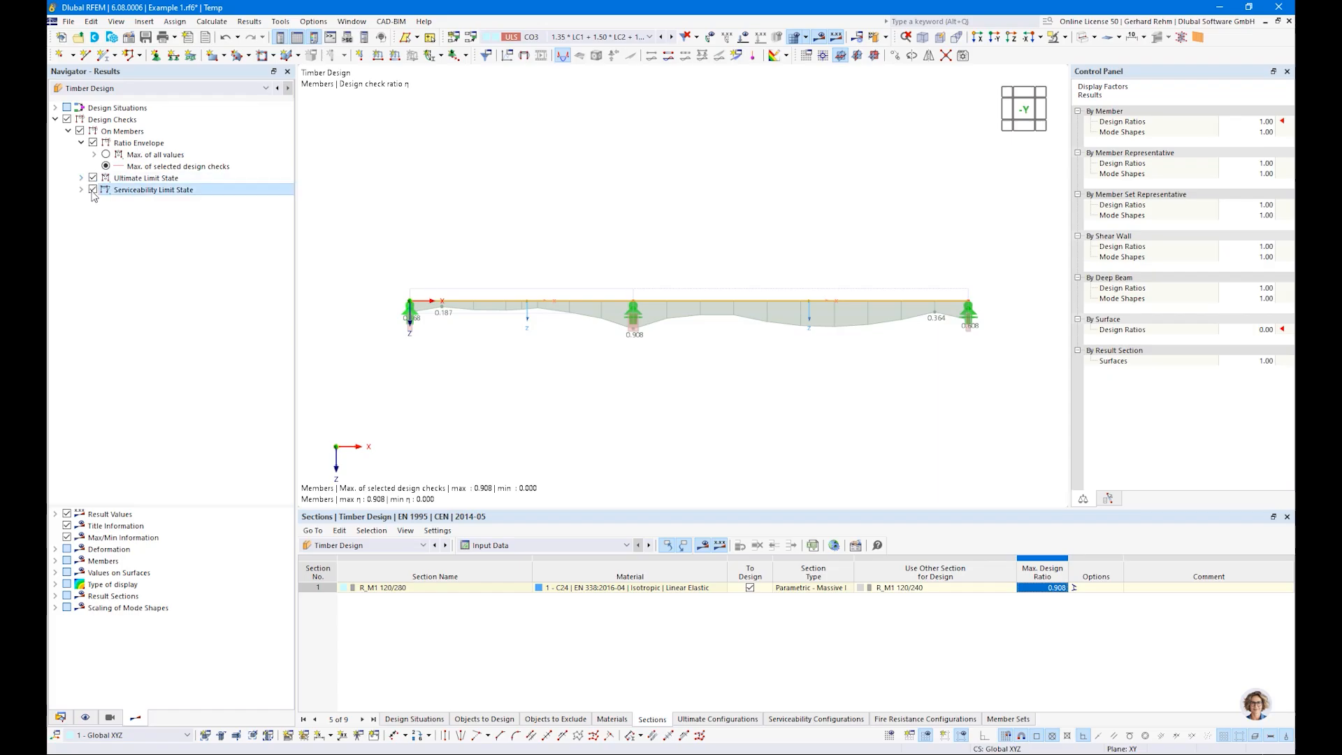
{"action": "left_click", "coordinate": [93, 178]}
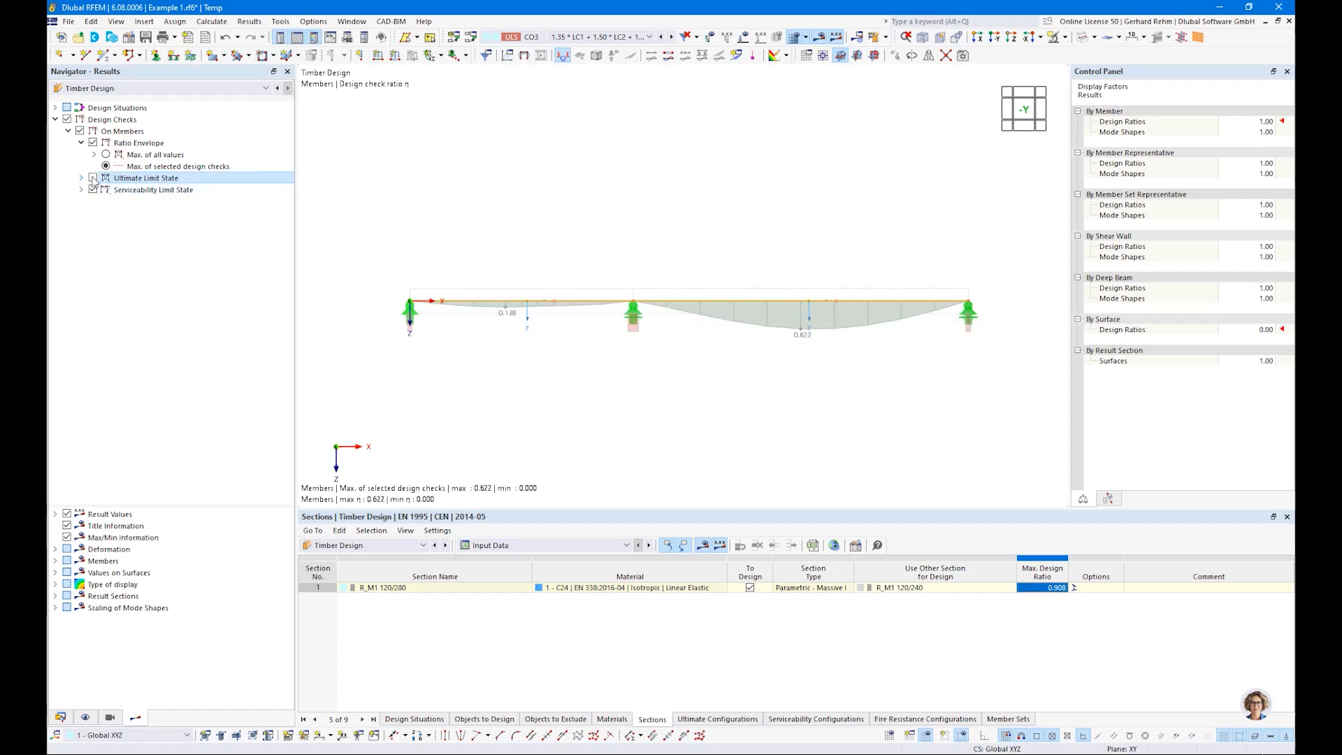
Step: Set the height h of section R_M1 120/280 to 200 mm and recalculate the model
{"action": "left_click", "coordinate": [62, 717]}
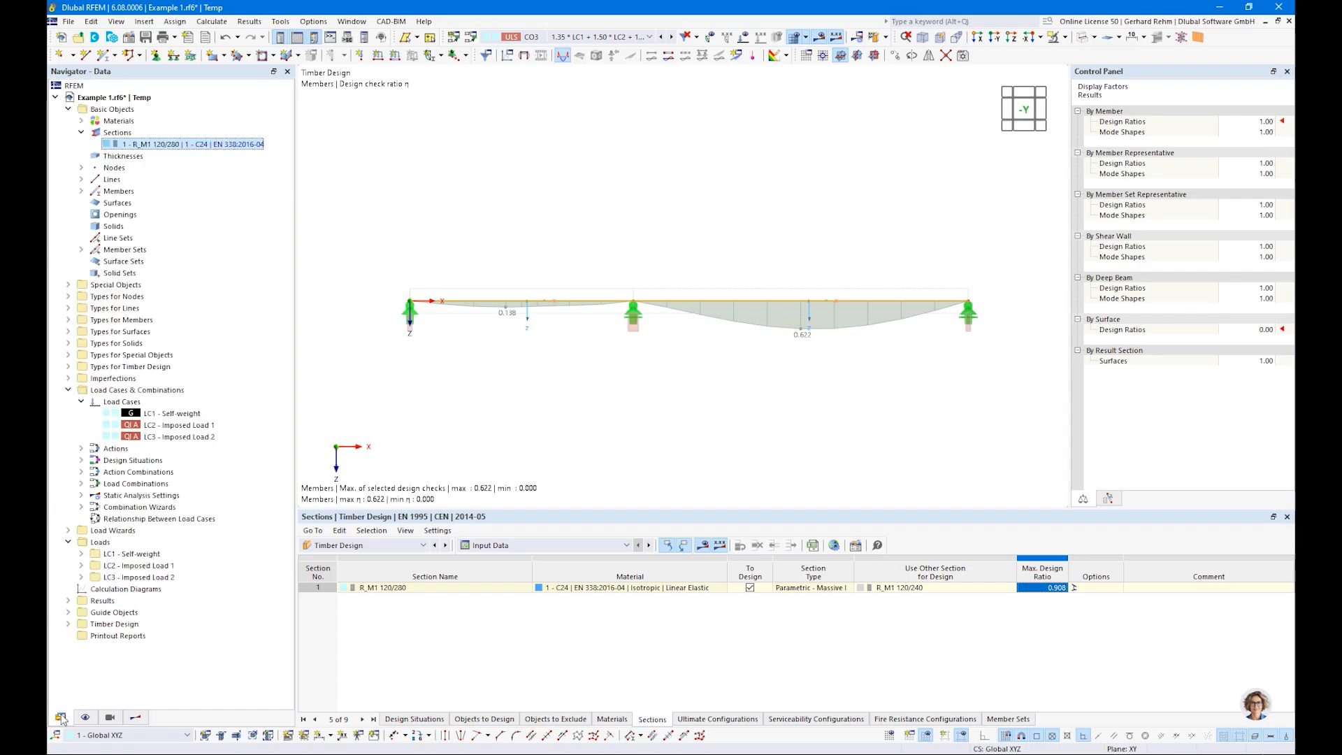
{"action": "double_click", "coordinate": [169, 146]}
{"action": "type", "text": "200"}
{"action": "left_click", "coordinate": [972, 681]}
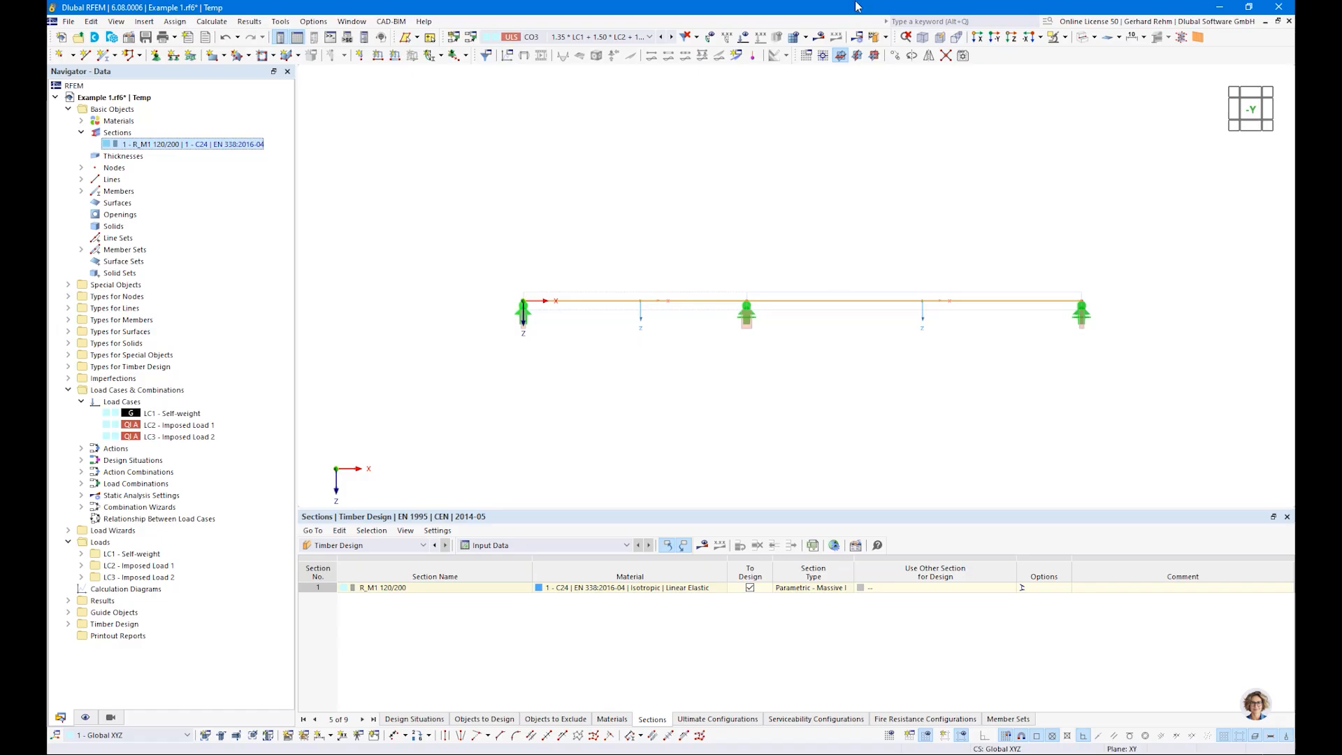
{"action": "left_click", "coordinate": [876, 39]}
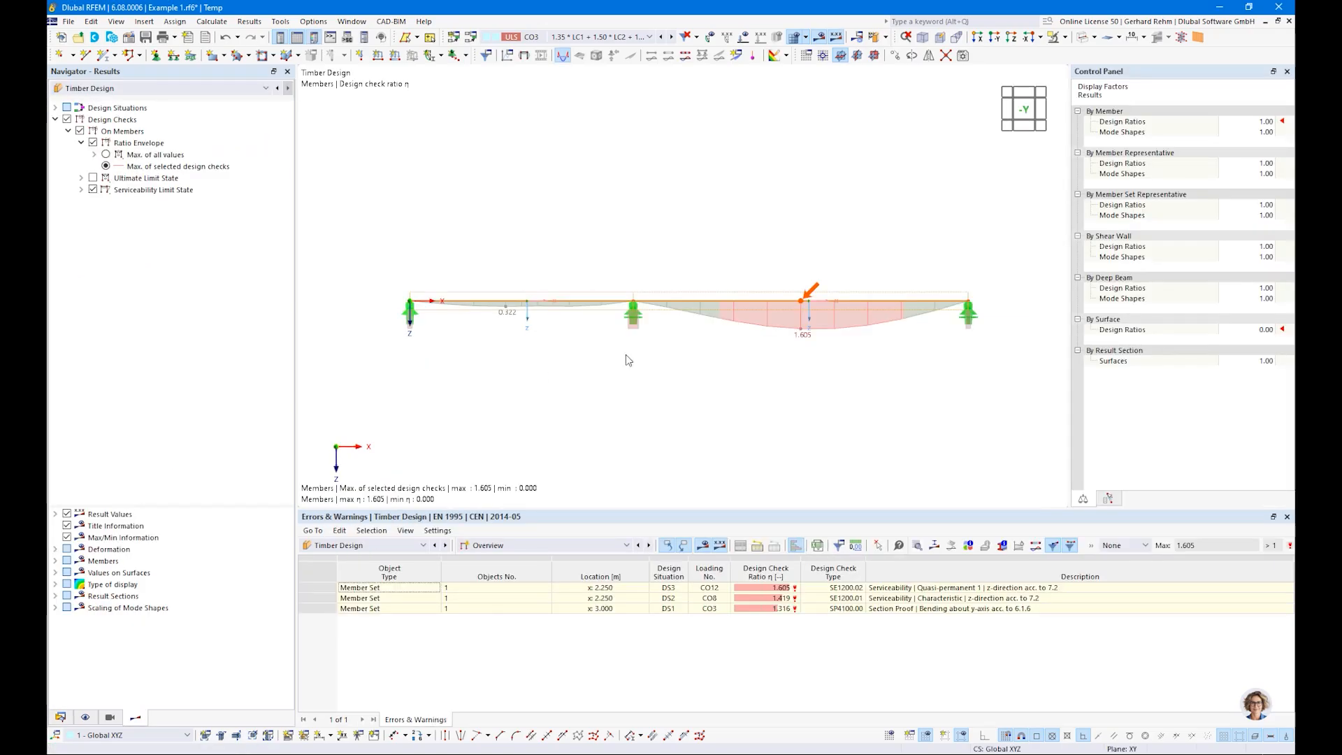
Step: Review the design ratios by member, focusing on bending about y-axis at x = 3.000 m
{"action": "left_click", "coordinate": [498, 545]}
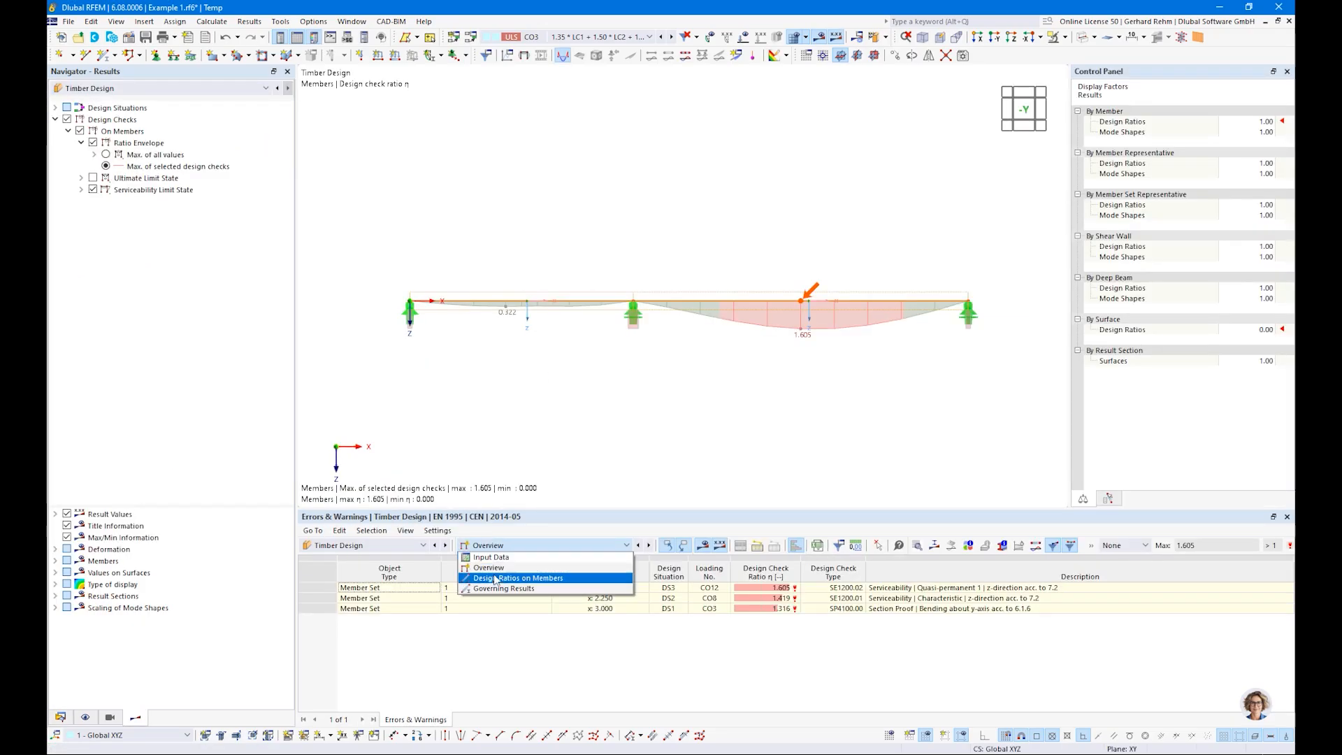
{"action": "left_click", "coordinate": [496, 580]}
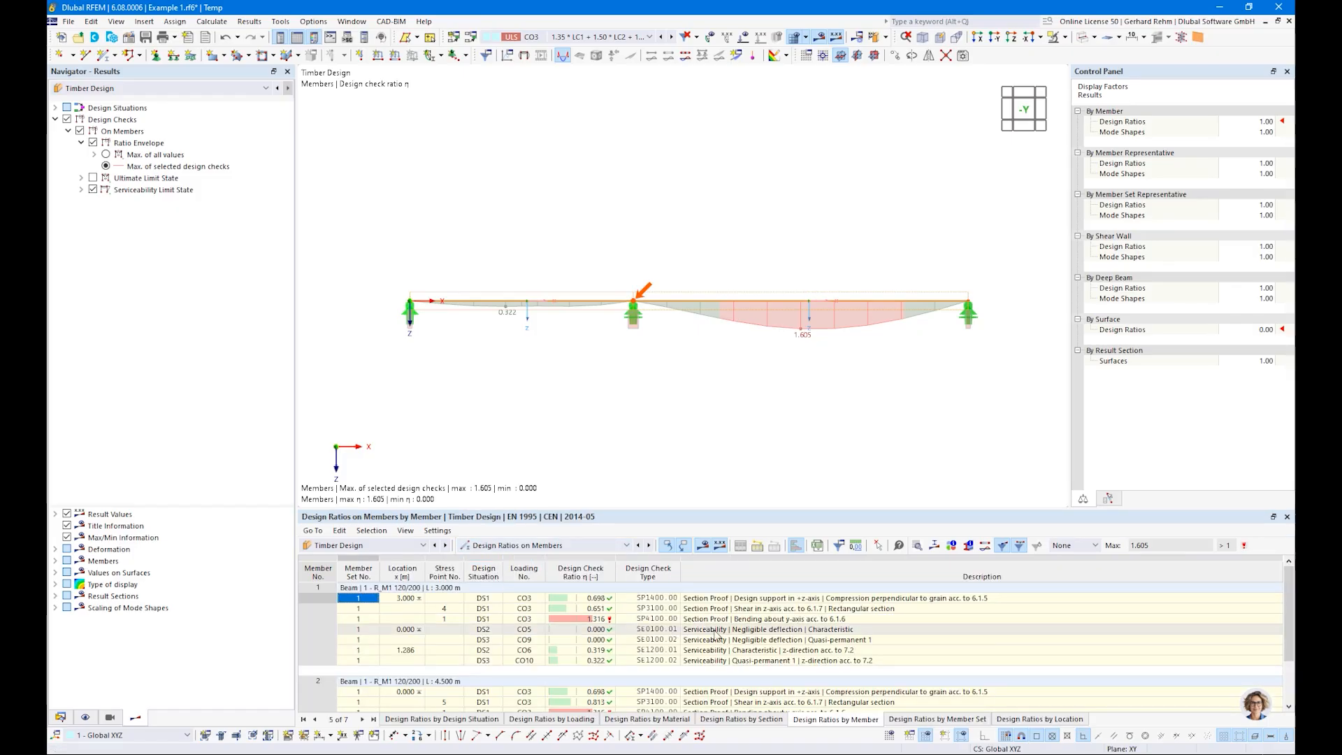
{"action": "left_click", "coordinate": [610, 620]}
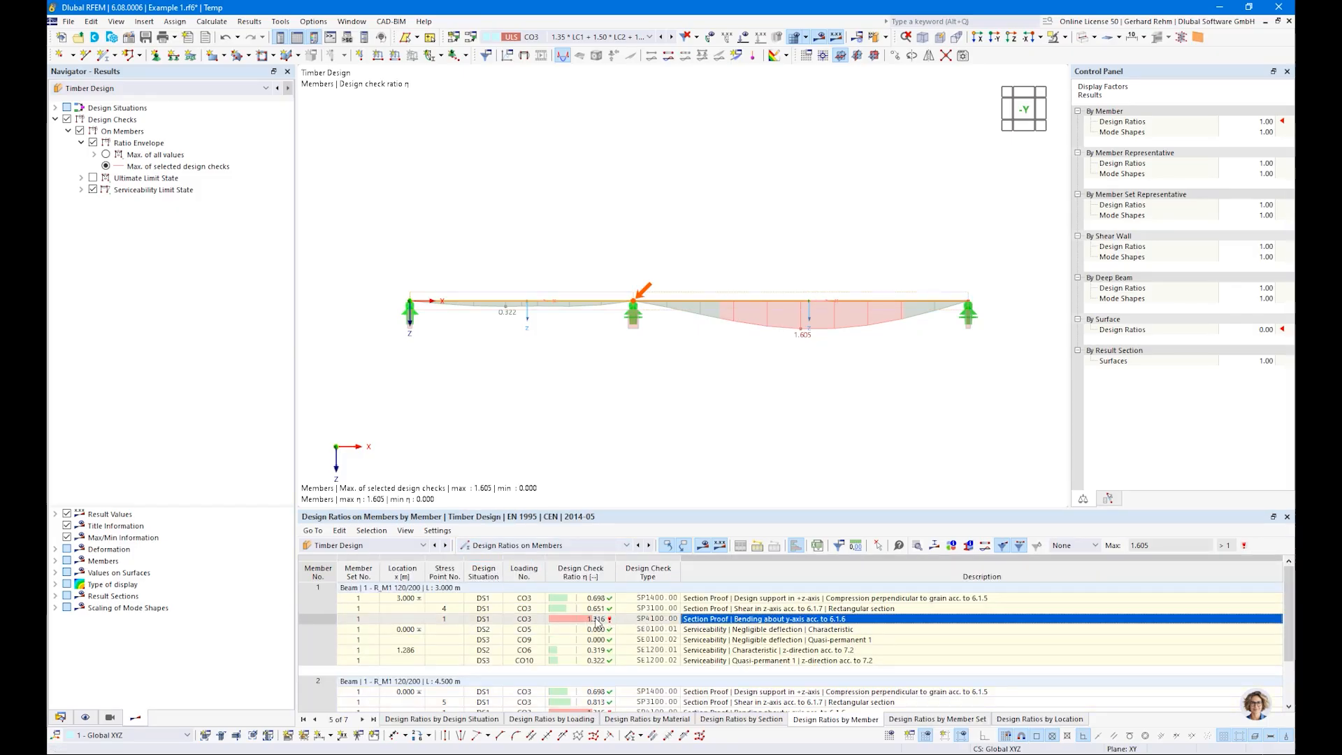
Step: Activate optimization of the height h for section R_M1 120/200 in the sections table of the timber design input data
{"action": "left_click", "coordinate": [553, 546]}
{"action": "left_click", "coordinate": [572, 556]}
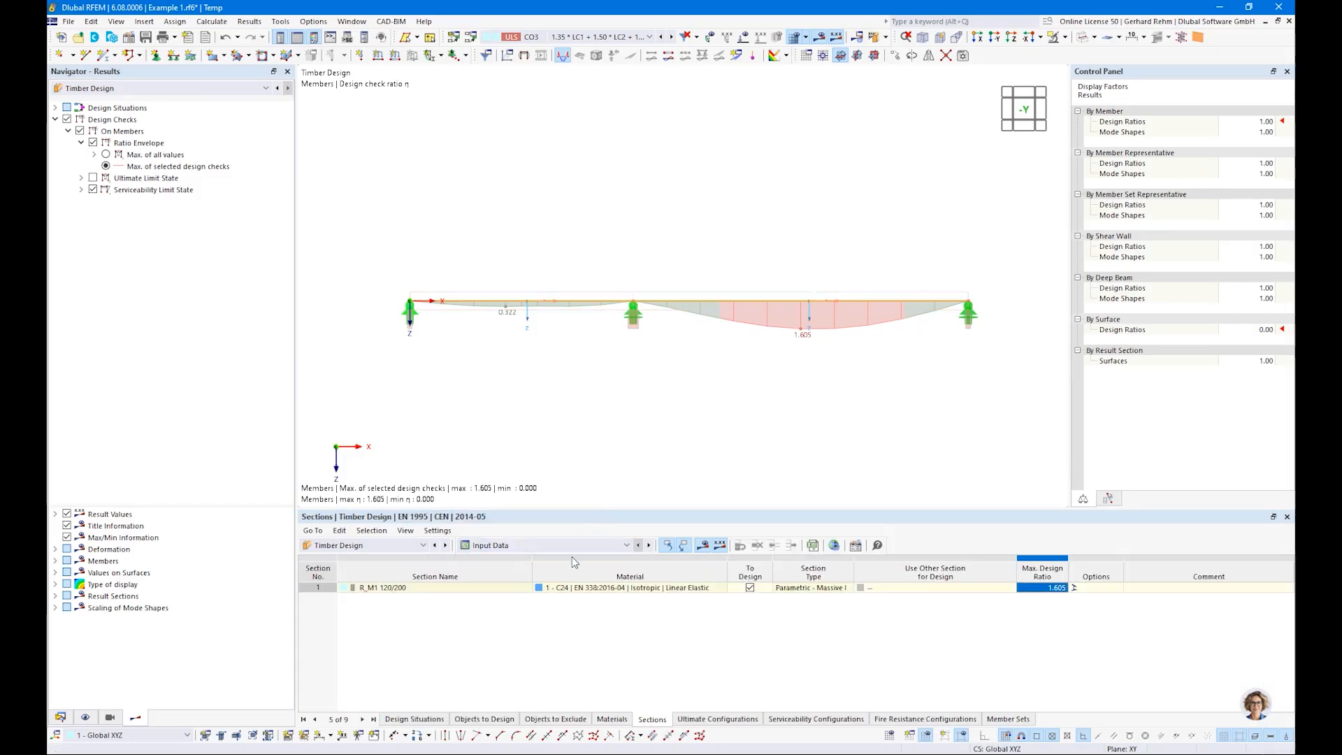
{"action": "left_click", "coordinate": [878, 593]}
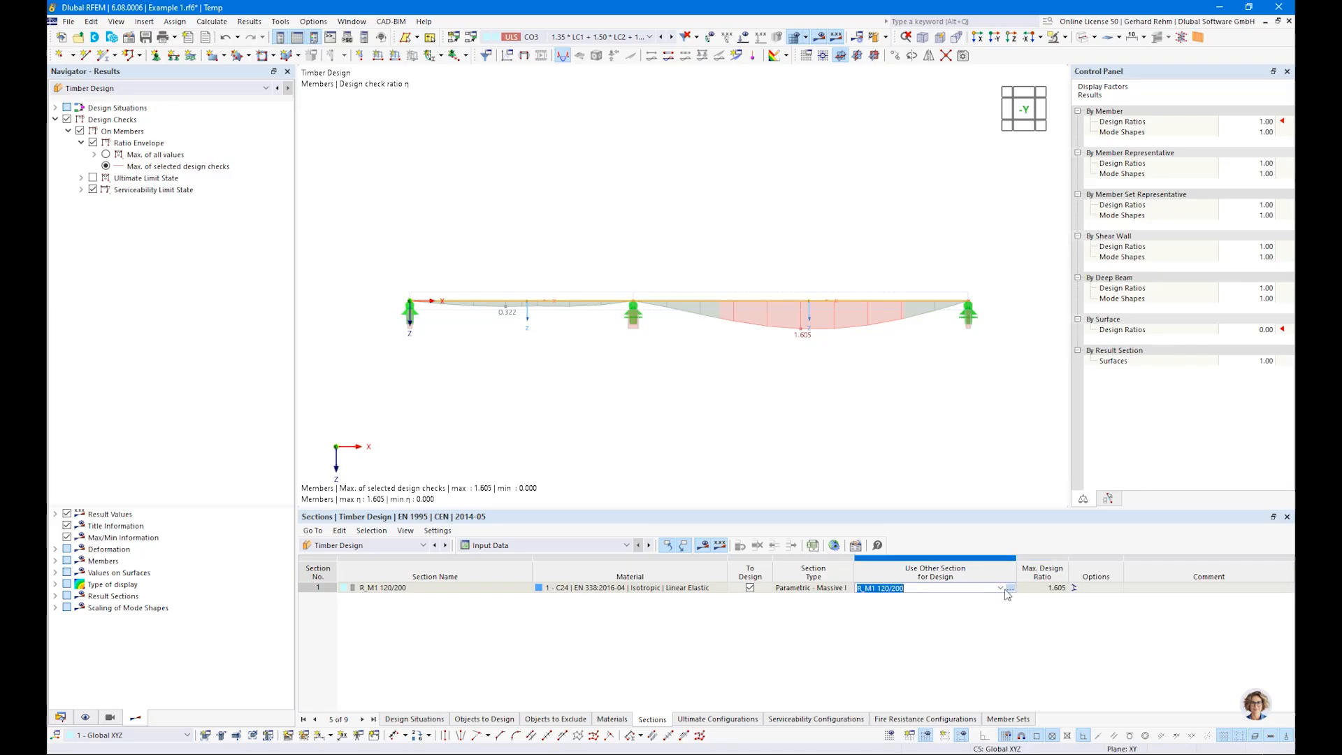
{"action": "left_click", "coordinate": [921, 589]}
{"action": "left_click", "coordinate": [923, 608]}
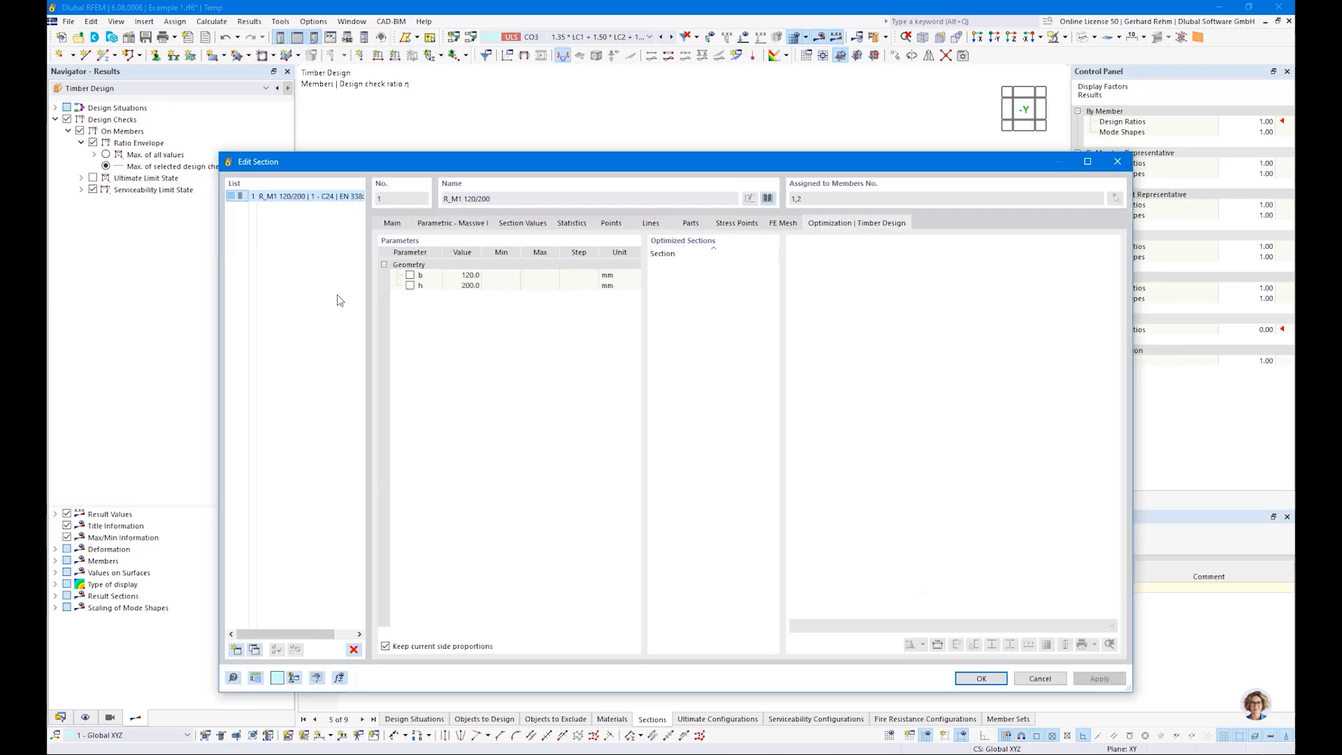
{"action": "left_click", "coordinate": [416, 288]}
{"action": "left_click", "coordinate": [411, 286]}
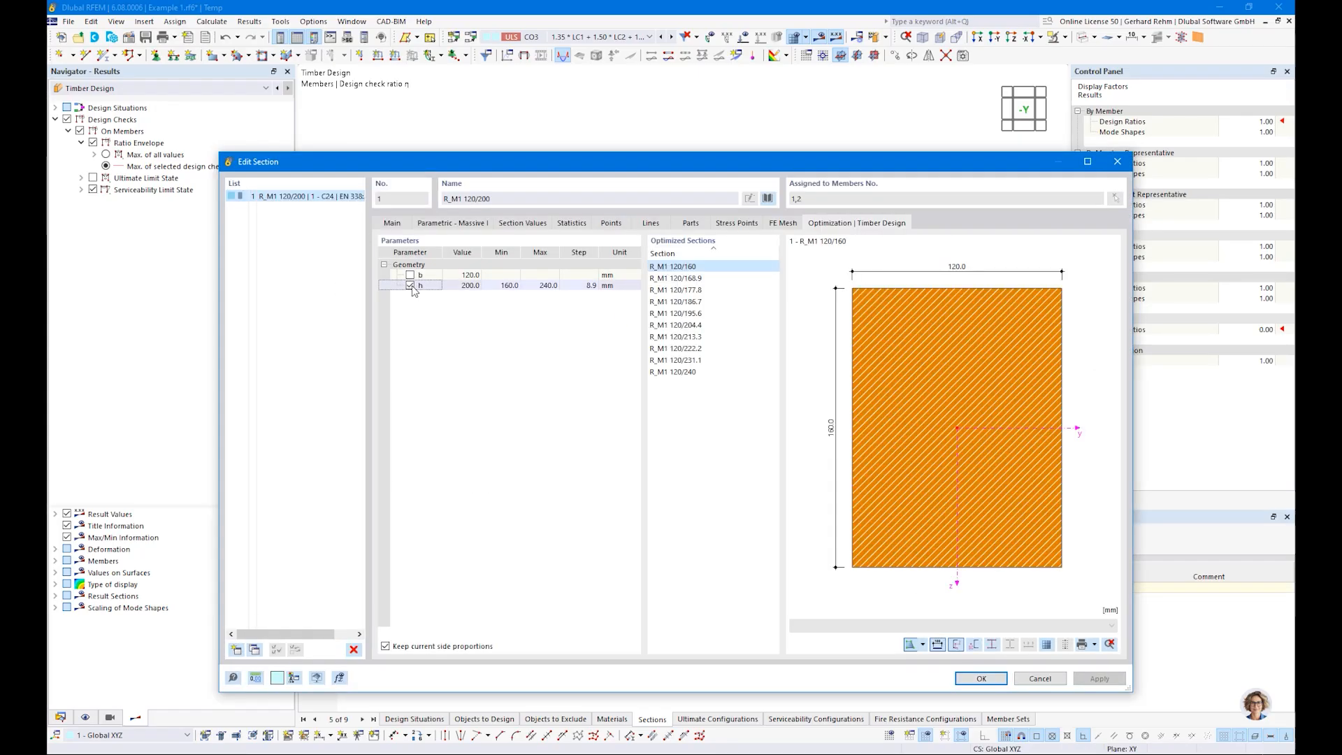
Step: Set the height h optimization range to 200–300 mm with a 20 mm step, and recalculate the timber design
{"action": "left_click", "coordinate": [501, 285]}
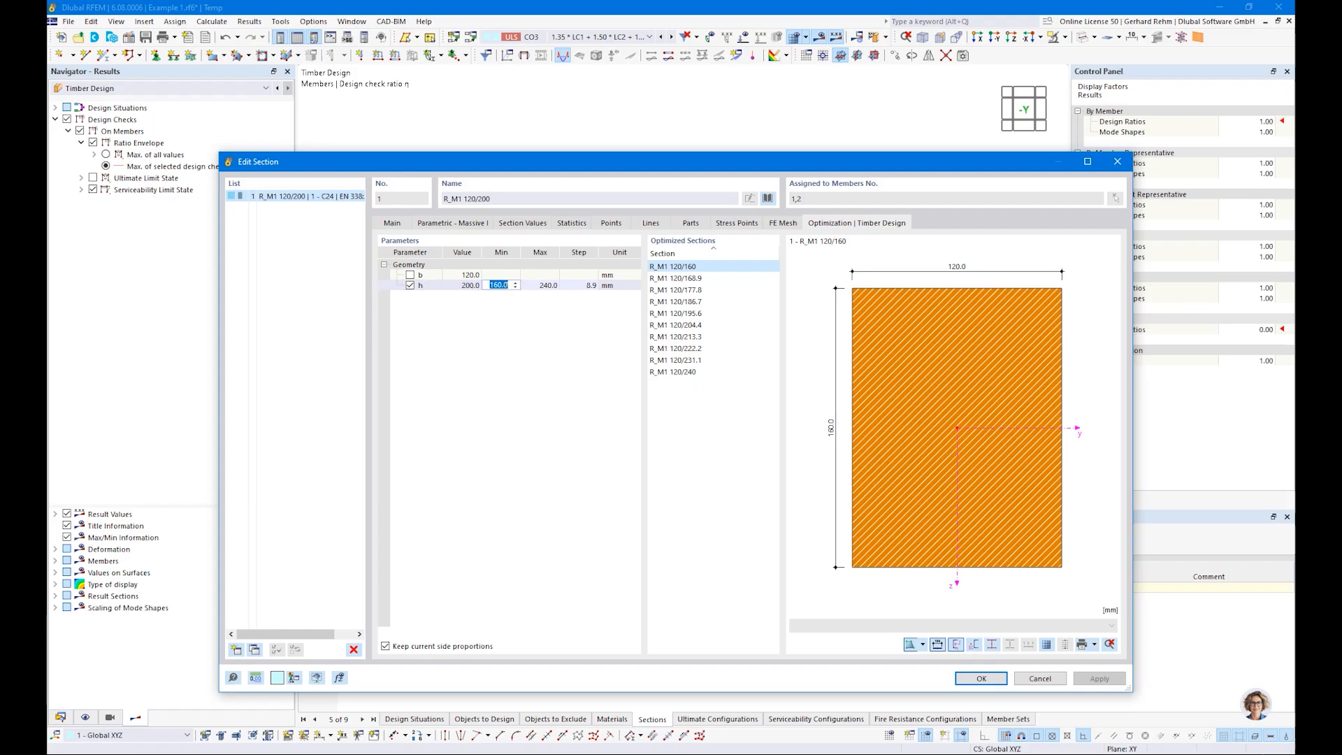
{"action": "type", "text": "200"}
{"action": "key", "text": "Tab"}
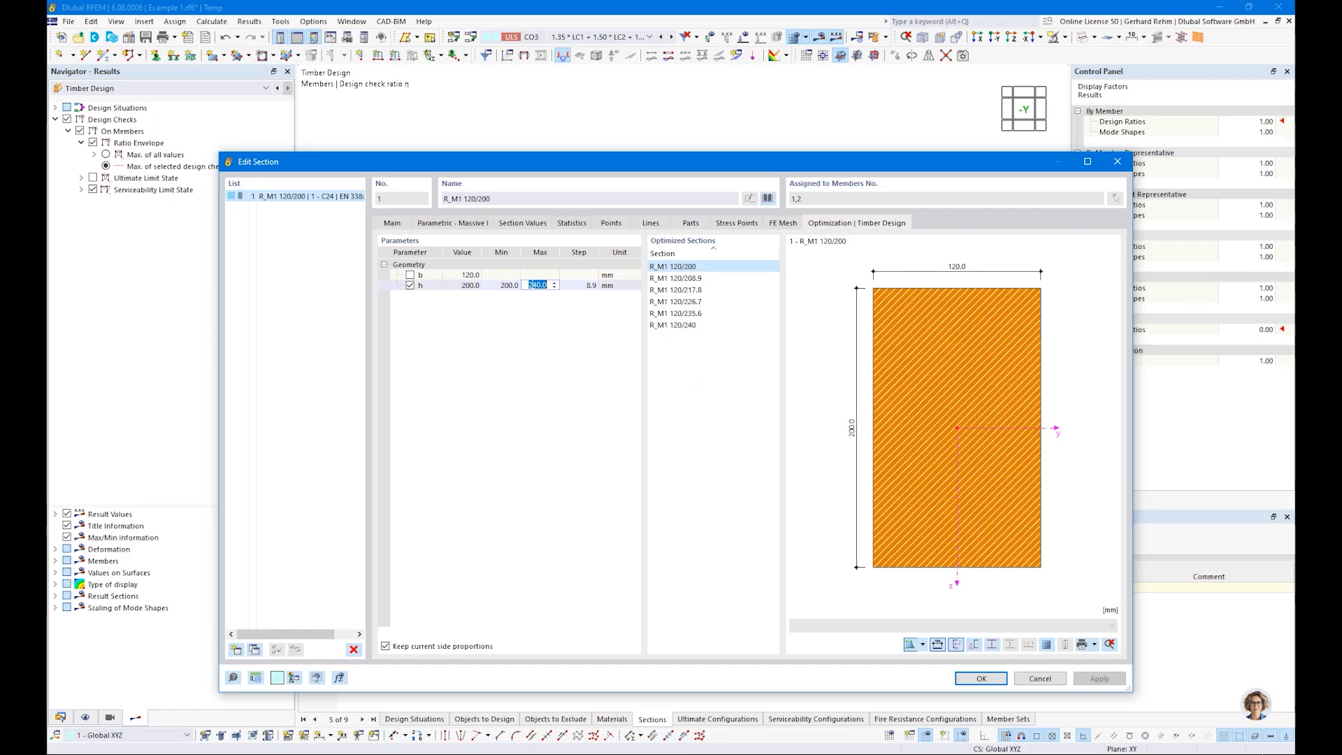
{"action": "type", "text": "300"}
{"action": "key", "text": "Tab"}
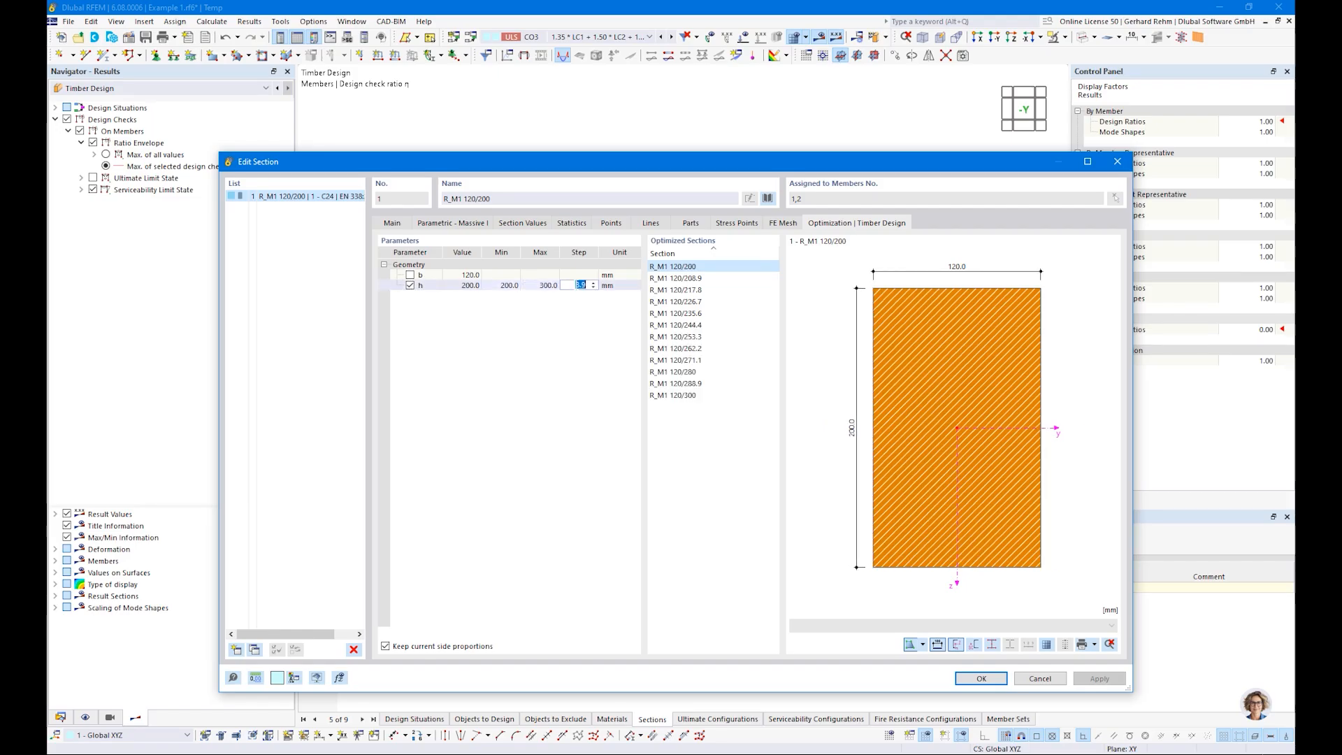
{"action": "key", "text": "Return"}
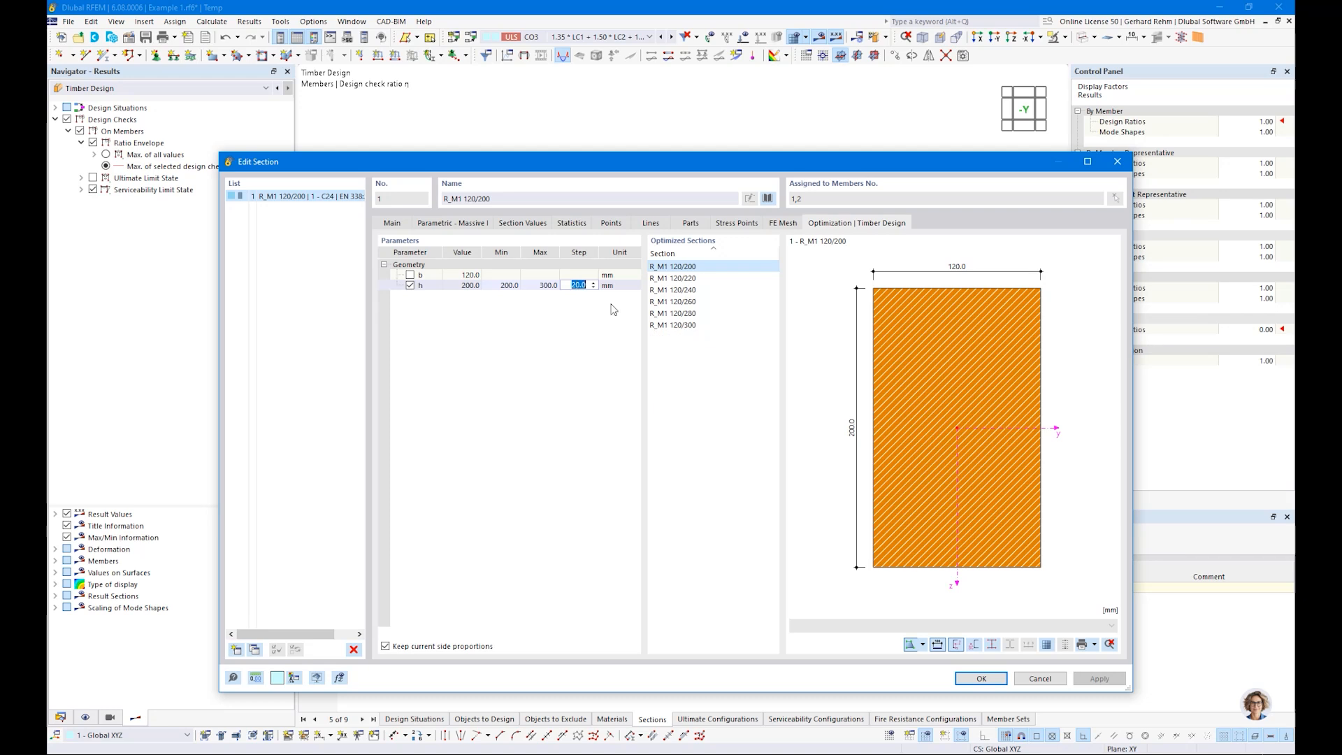
{"action": "left_click", "coordinate": [979, 679]}
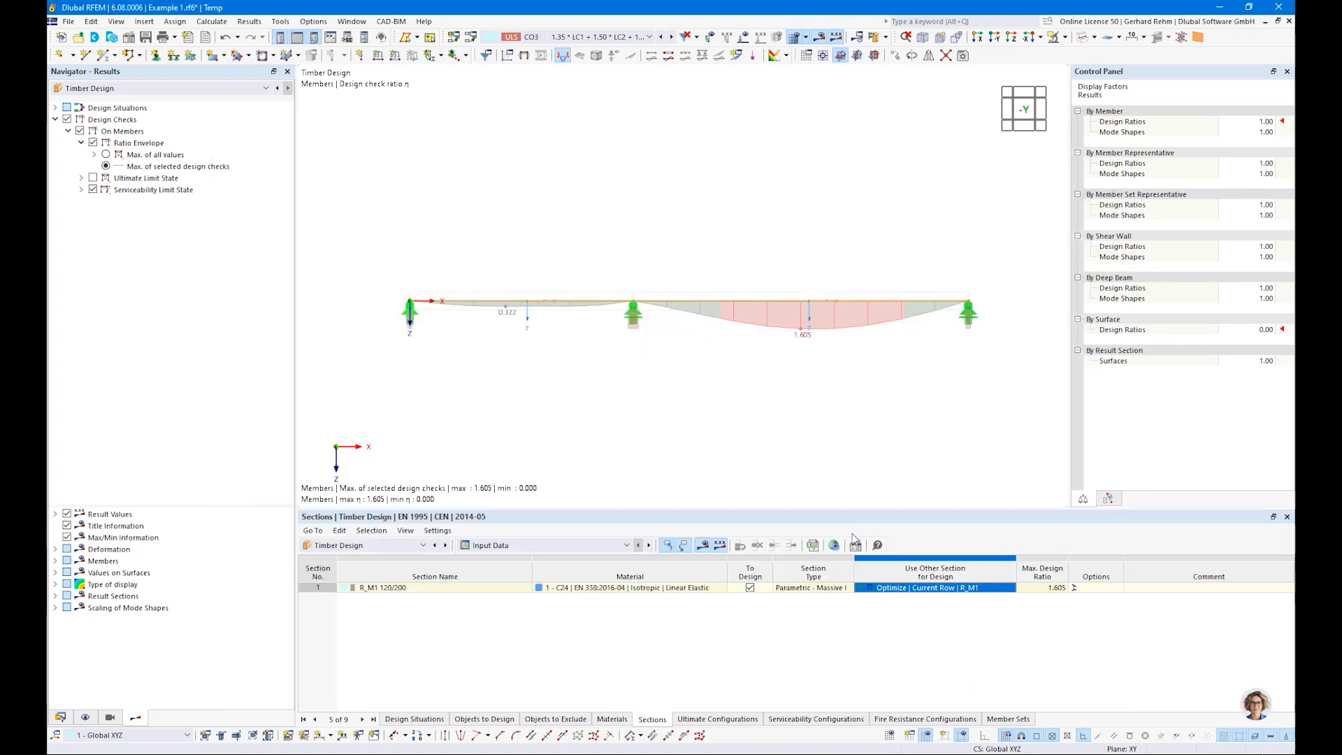
{"action": "left_click", "coordinate": [858, 39]}
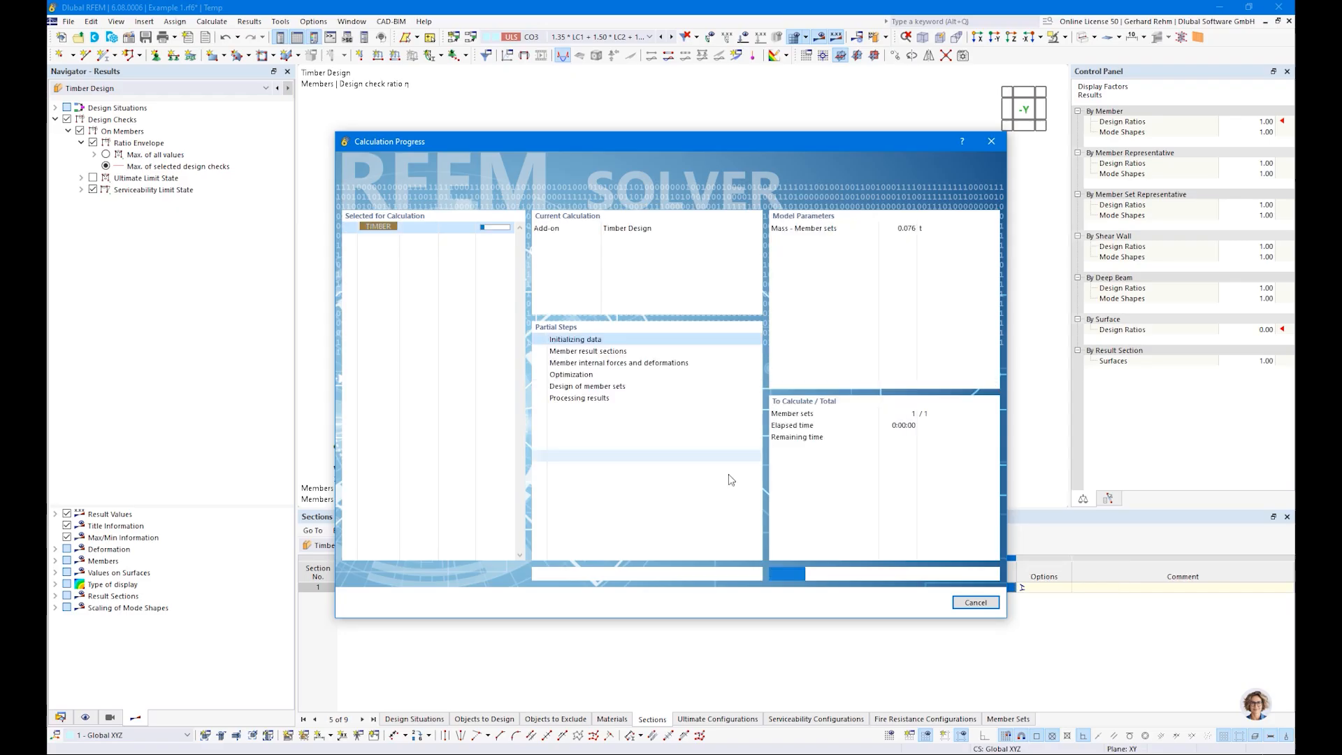
Step: Review the ultimate and serviceability design ratios of both members and the replacement section in the sections input table
{"action": "left_click", "coordinate": [536, 547]}
{"action": "left_click", "coordinate": [536, 588]}
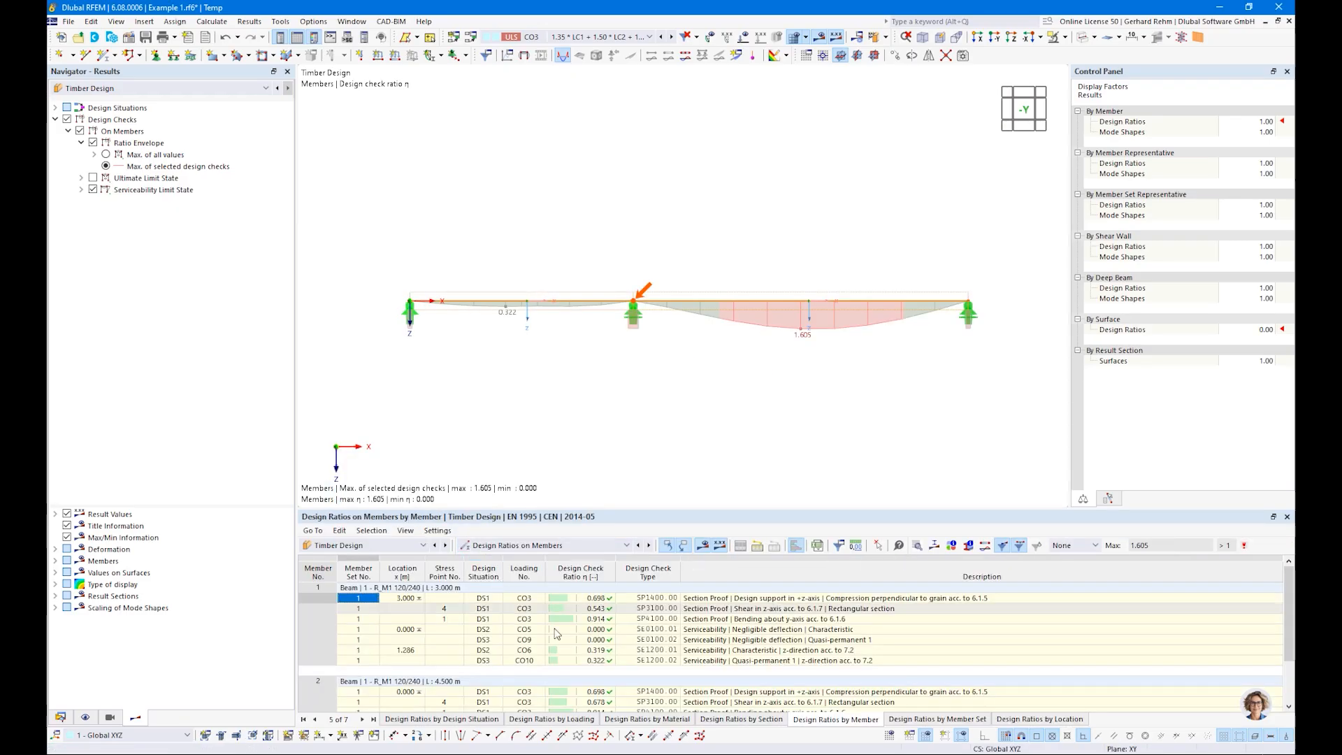
{"action": "scroll", "coordinate": [615, 692], "scroll_direction": "down", "scroll_amount": 2}
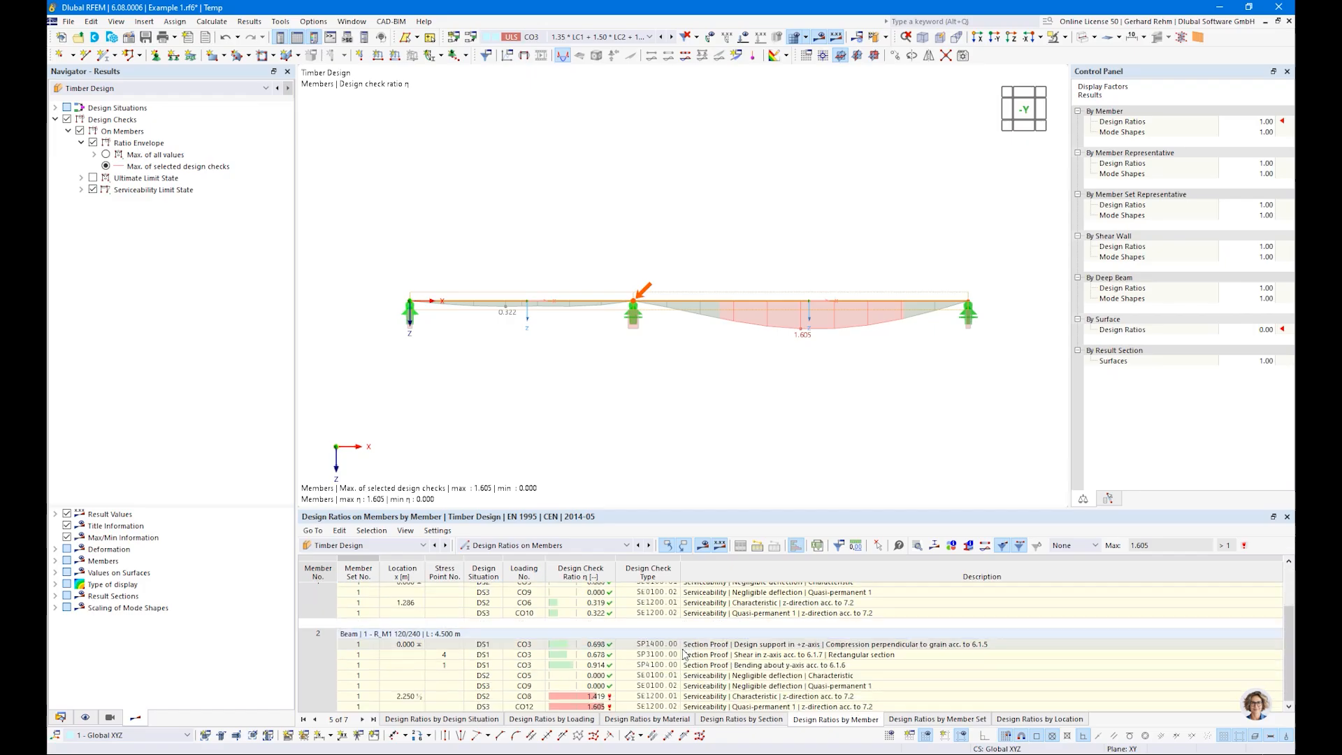
{"action": "left_click", "coordinate": [528, 546]}
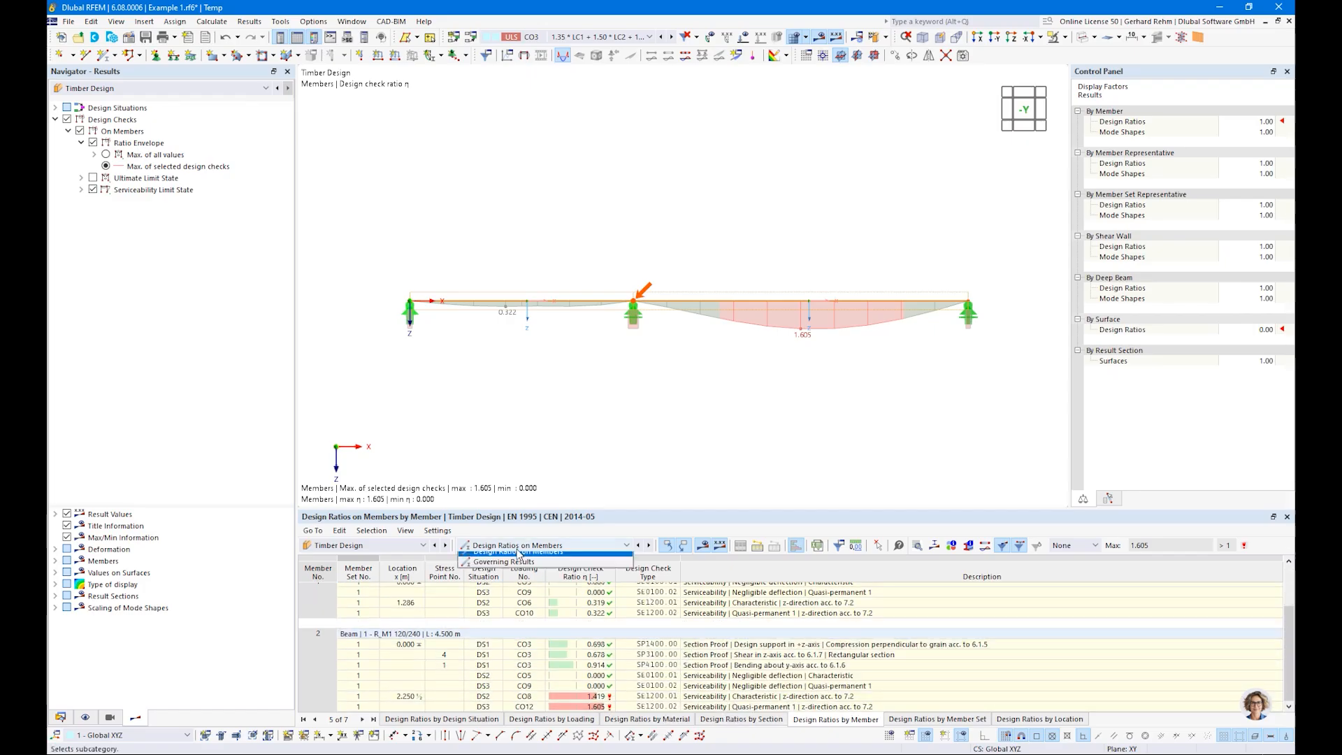
{"action": "left_click", "coordinate": [491, 557]}
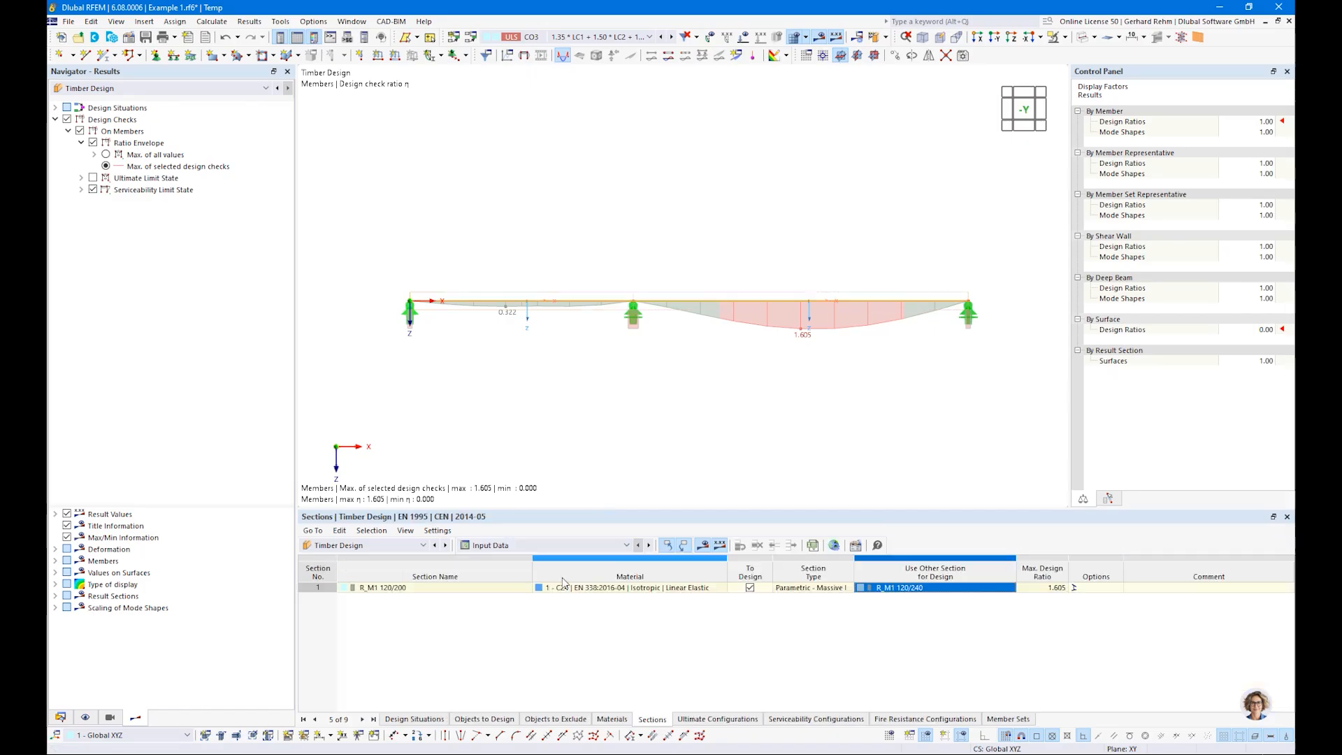
Step: Adopt all optimized sections in the model and recalculate the timber design, displaying the maximum ratio of all values
{"action": "right_click", "coordinate": [884, 591]}
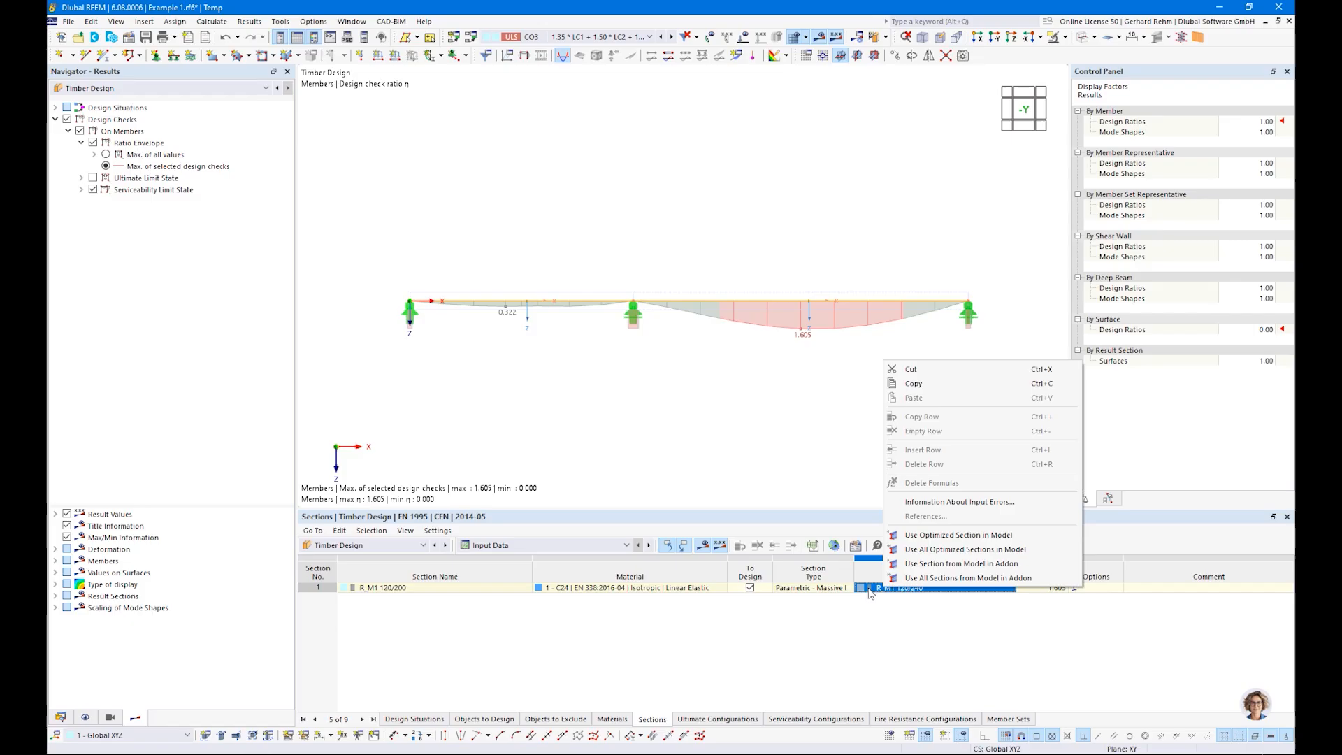
{"action": "left_click", "coordinate": [932, 556]}
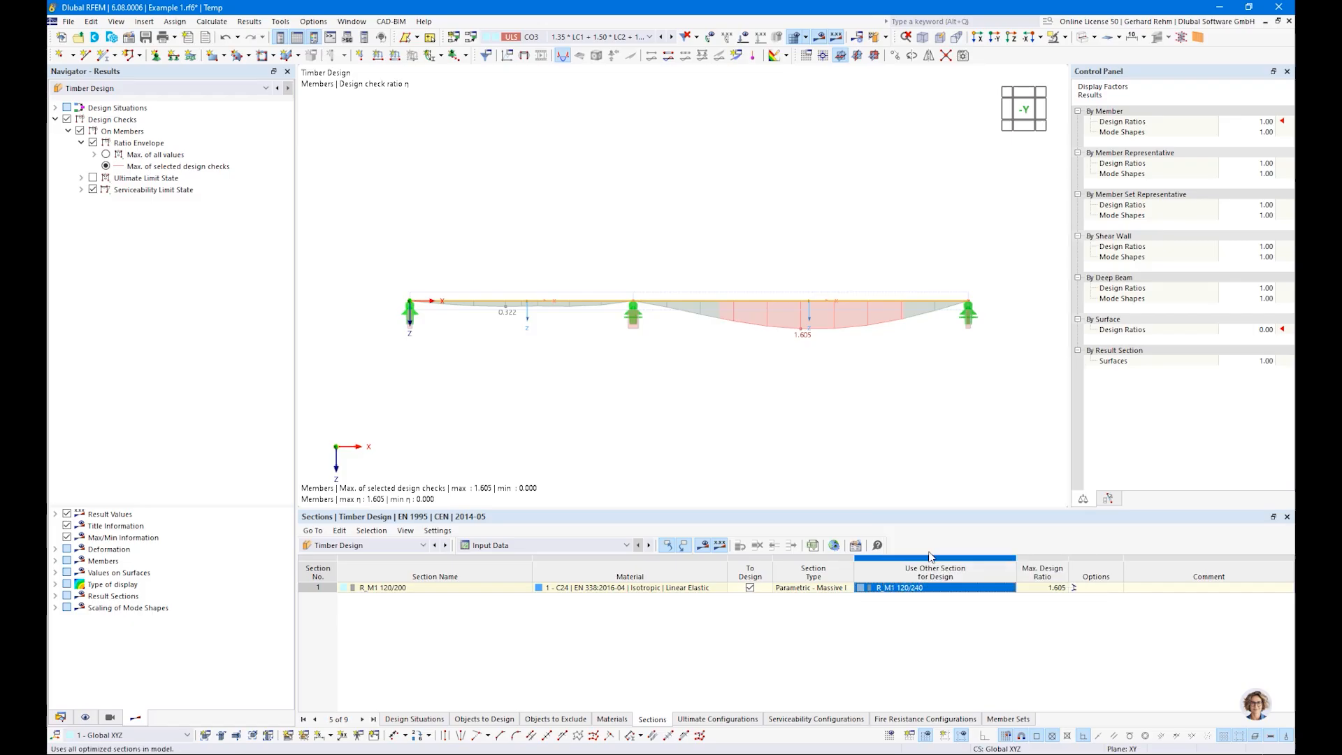
{"action": "left_click", "coordinate": [701, 545]}
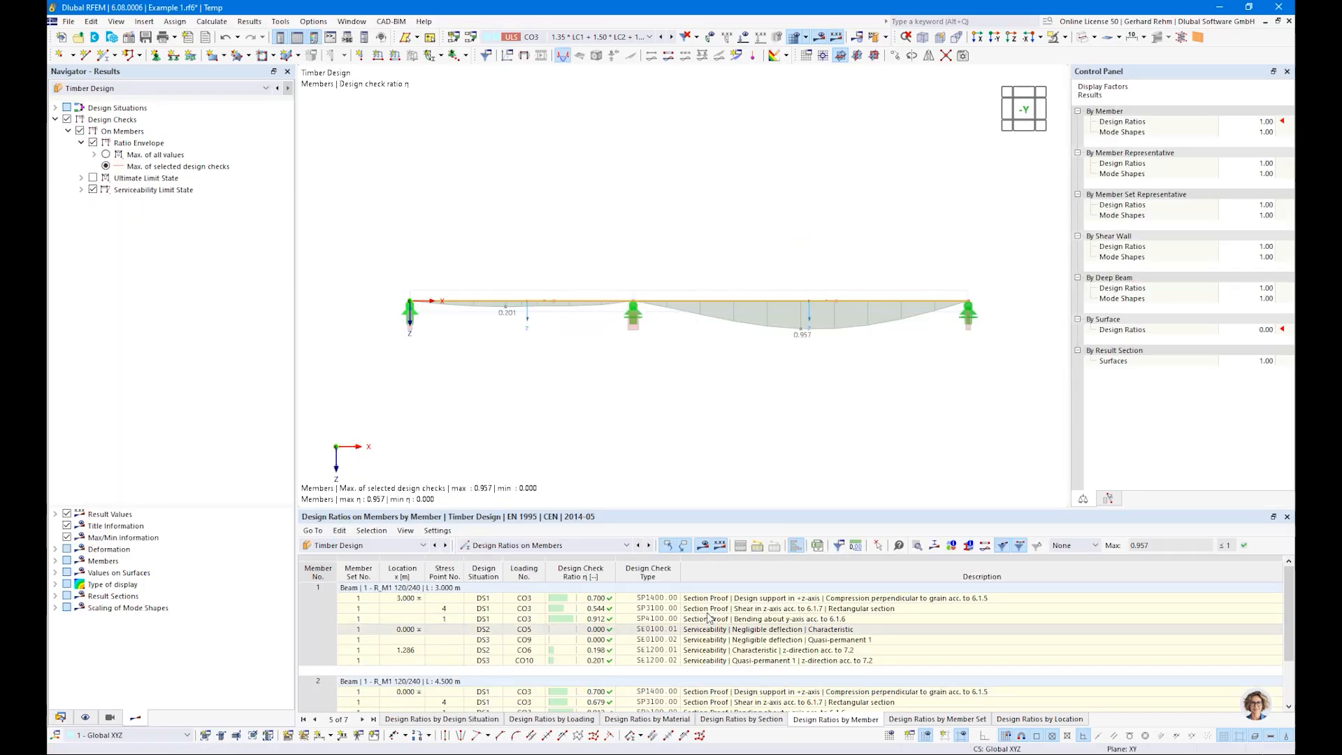
{"action": "left_click", "coordinate": [106, 155]}
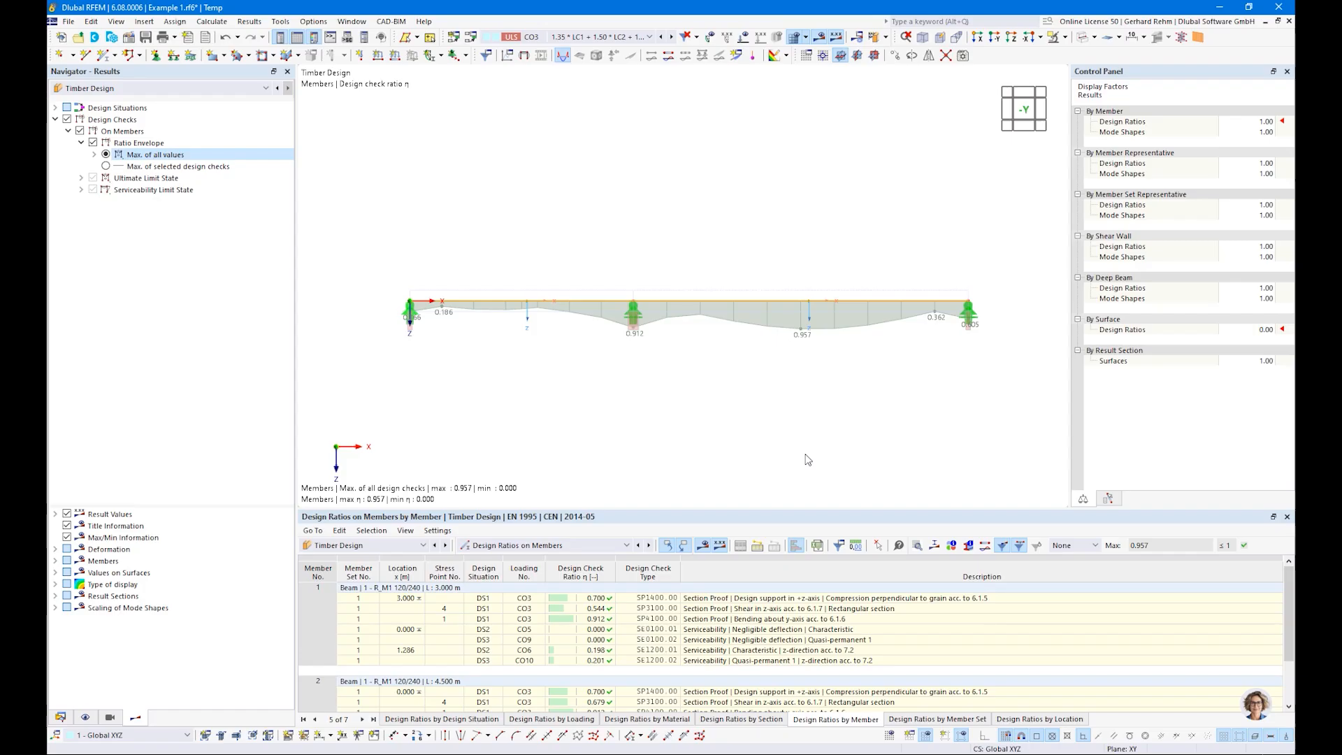
Step: Switch to the PowerPoint presentation, go back to the content overview slide, and return to RFEM
{"action": "key", "text": "alt+Tab"}
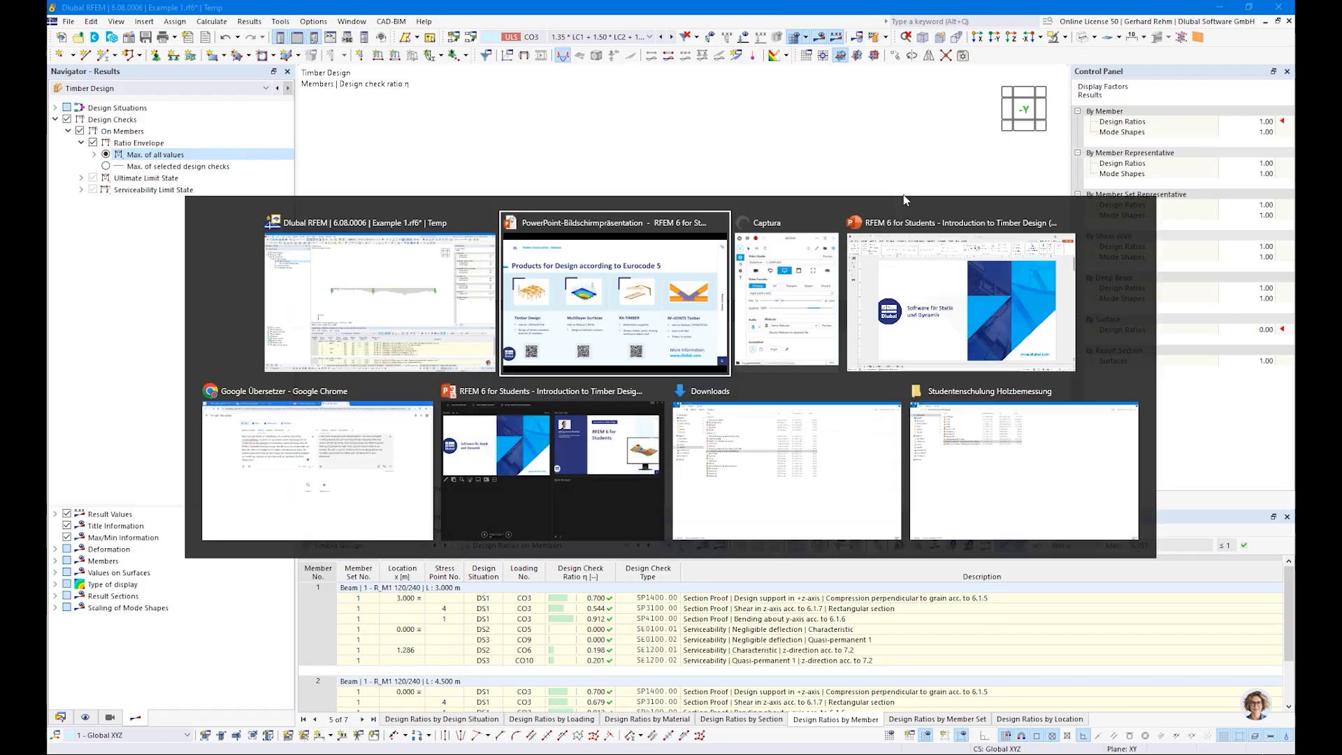
{"action": "key", "text": "Right"}
{"action": "key", "text": "Left"}
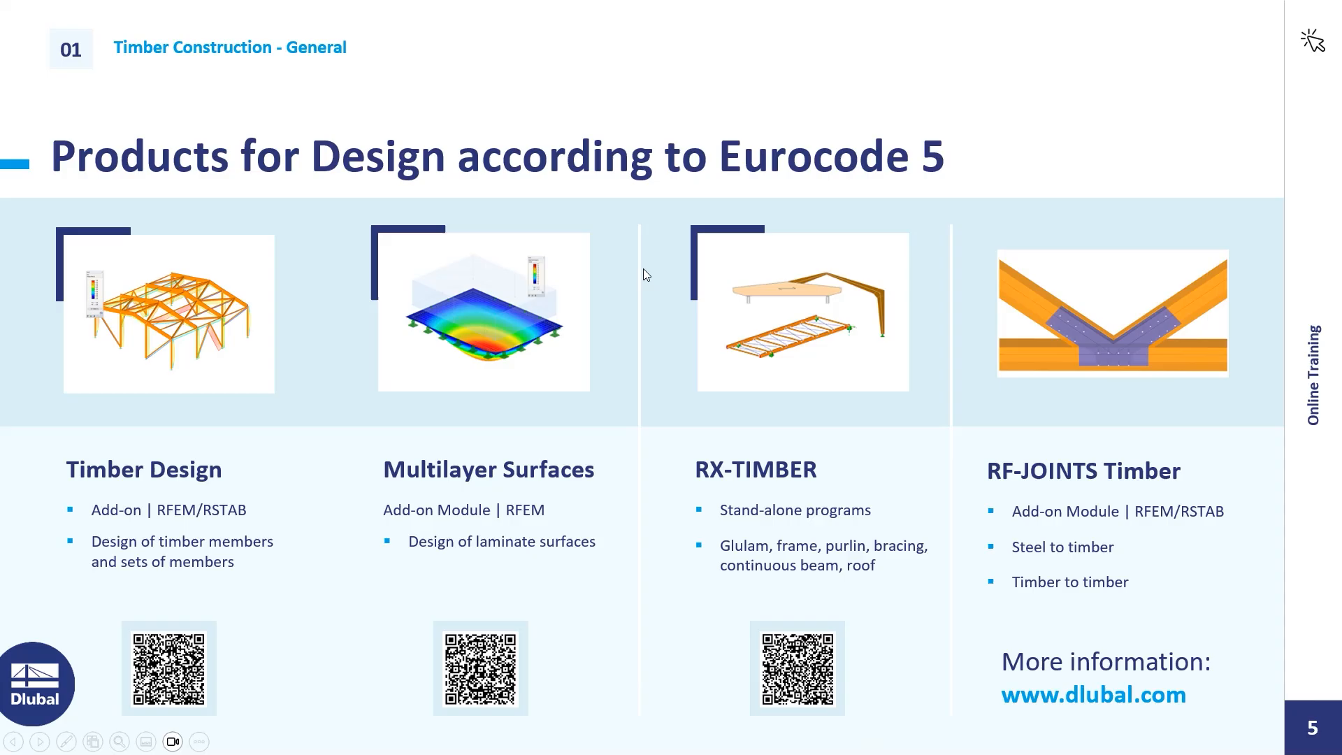
{"action": "key", "text": "Left"}
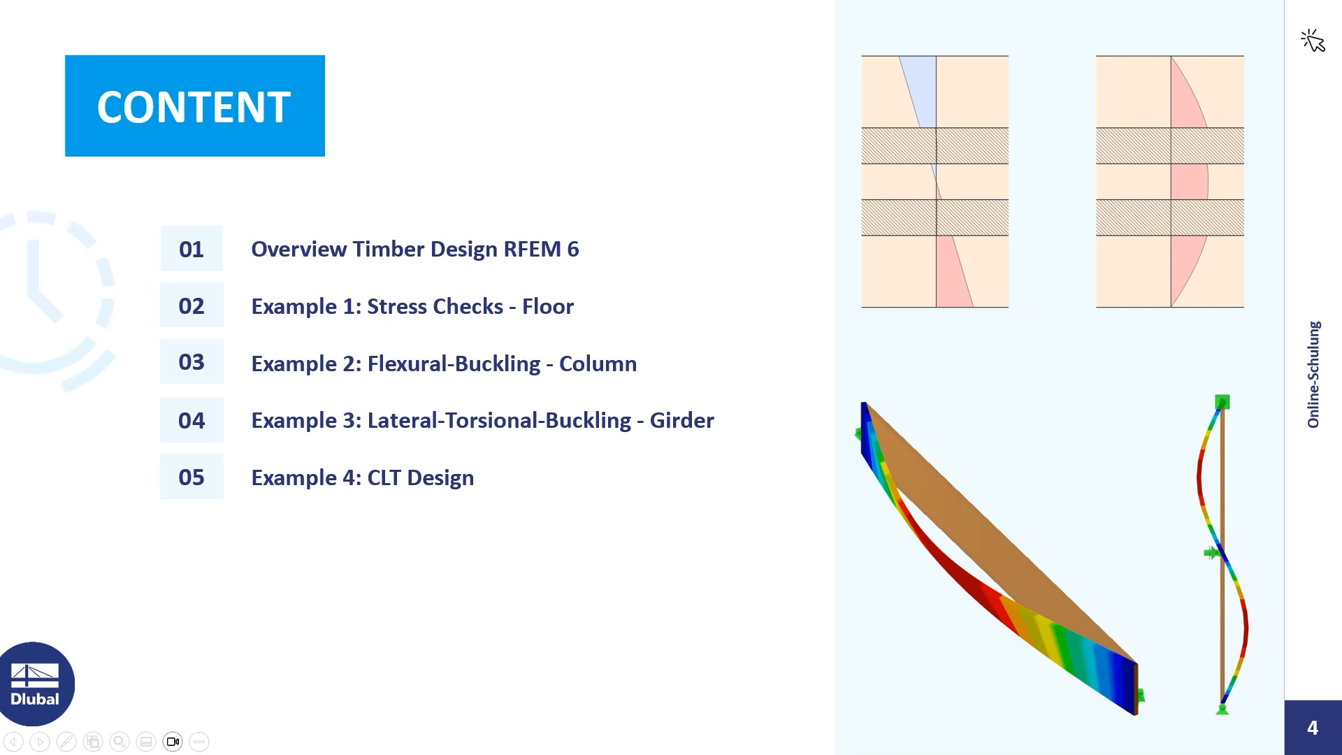
{"action": "key", "text": "alt+Tab"}
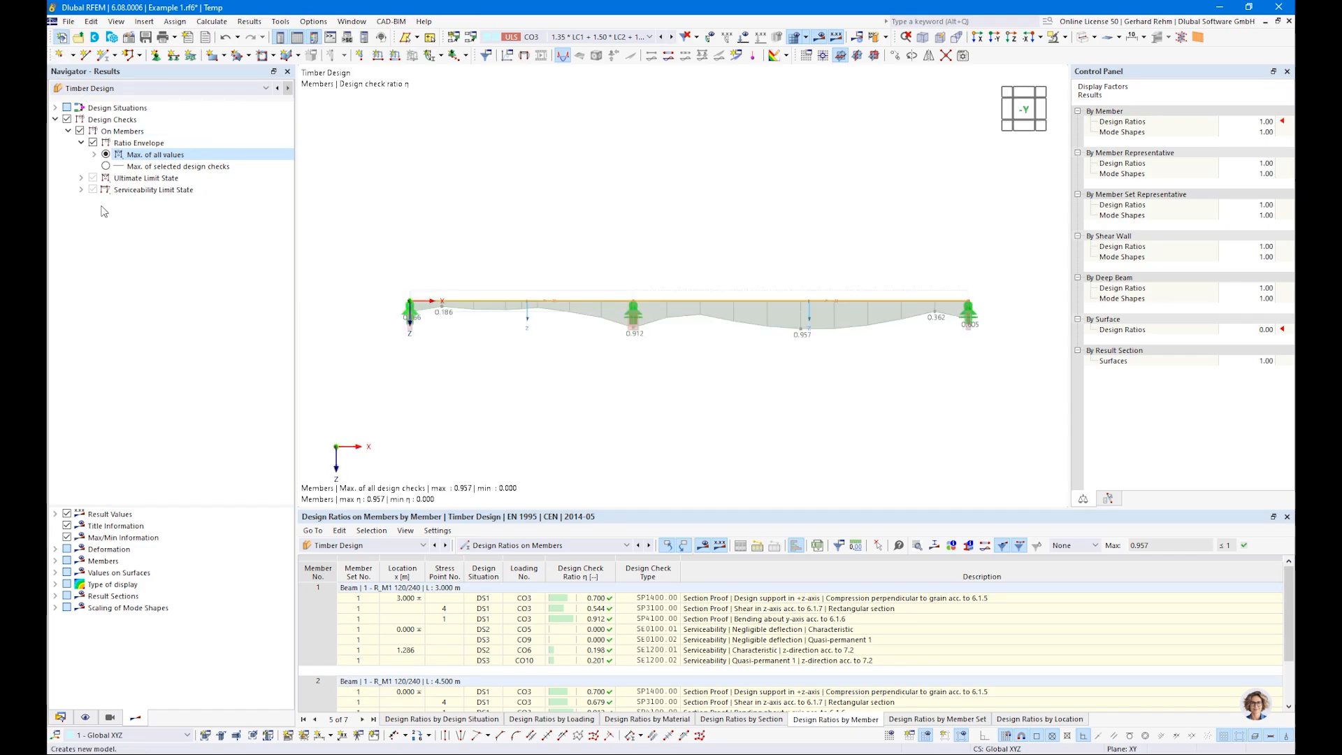
Step: Start a new model "Example 2" with Timber Design activated and load wizards, member representatives and member set representatives deactivated
{"action": "left_click", "coordinate": [61, 38]}
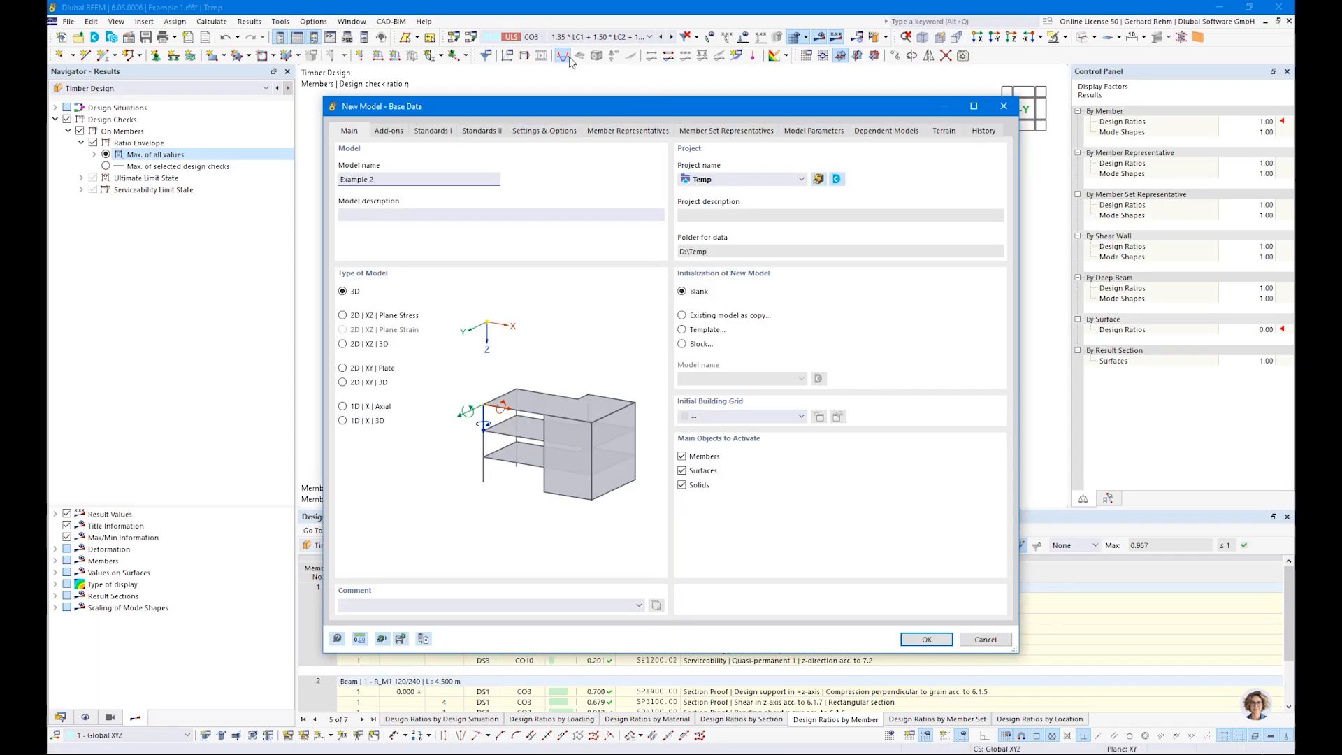
{"action": "left_click", "coordinate": [382, 131]}
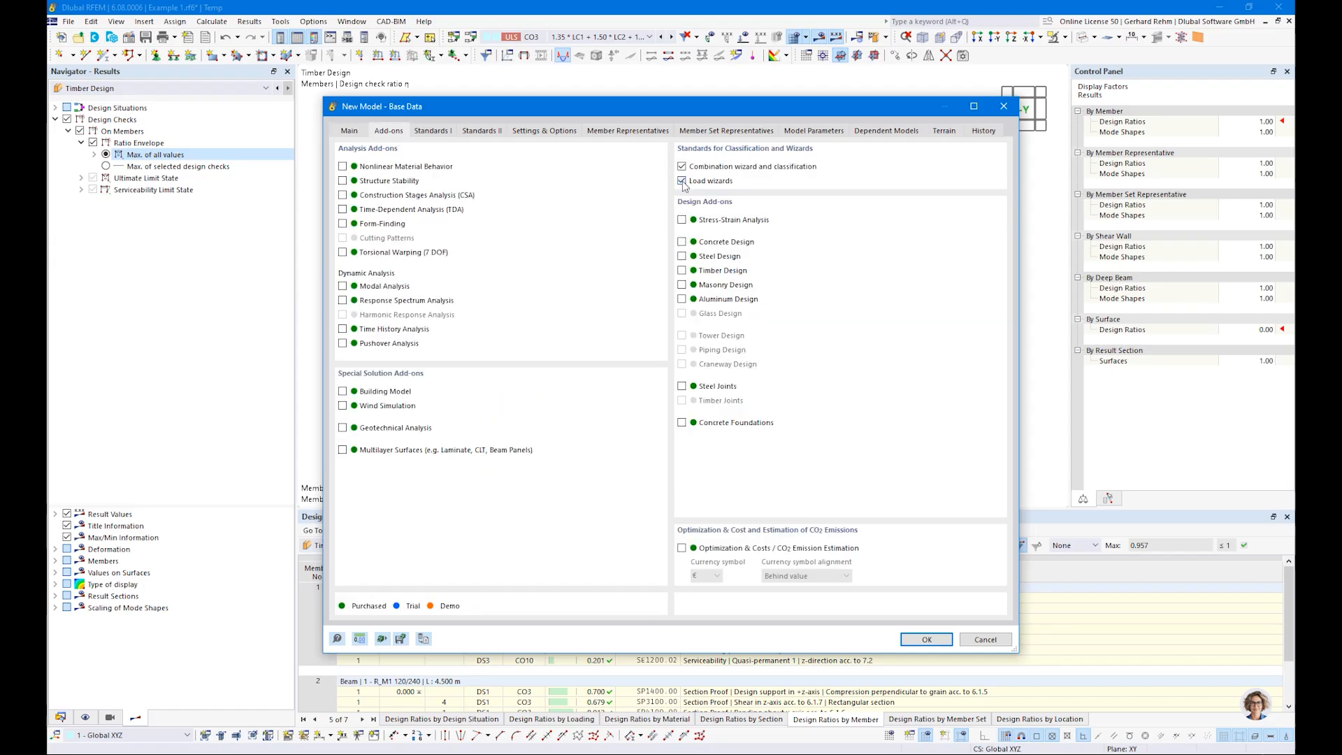
{"action": "left_click", "coordinate": [682, 272]}
{"action": "left_click", "coordinate": [444, 133]}
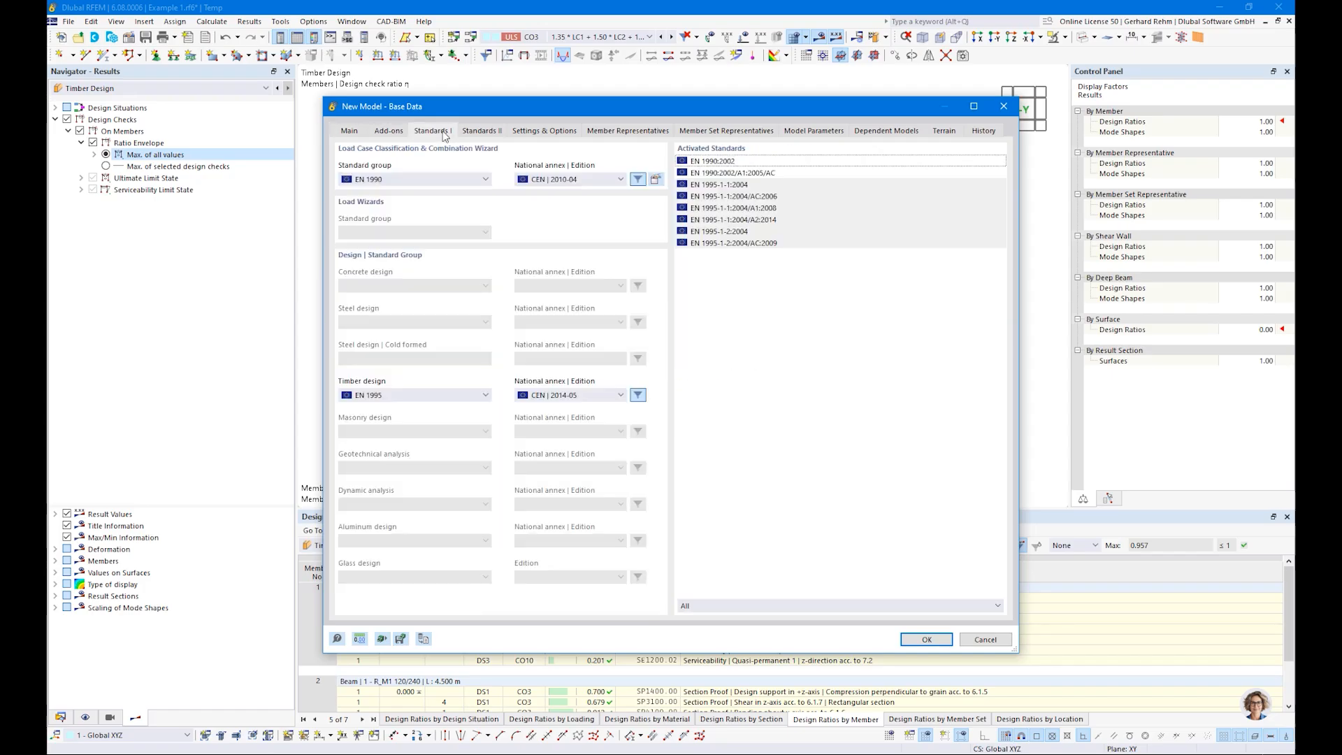
{"action": "left_click", "coordinate": [546, 132]}
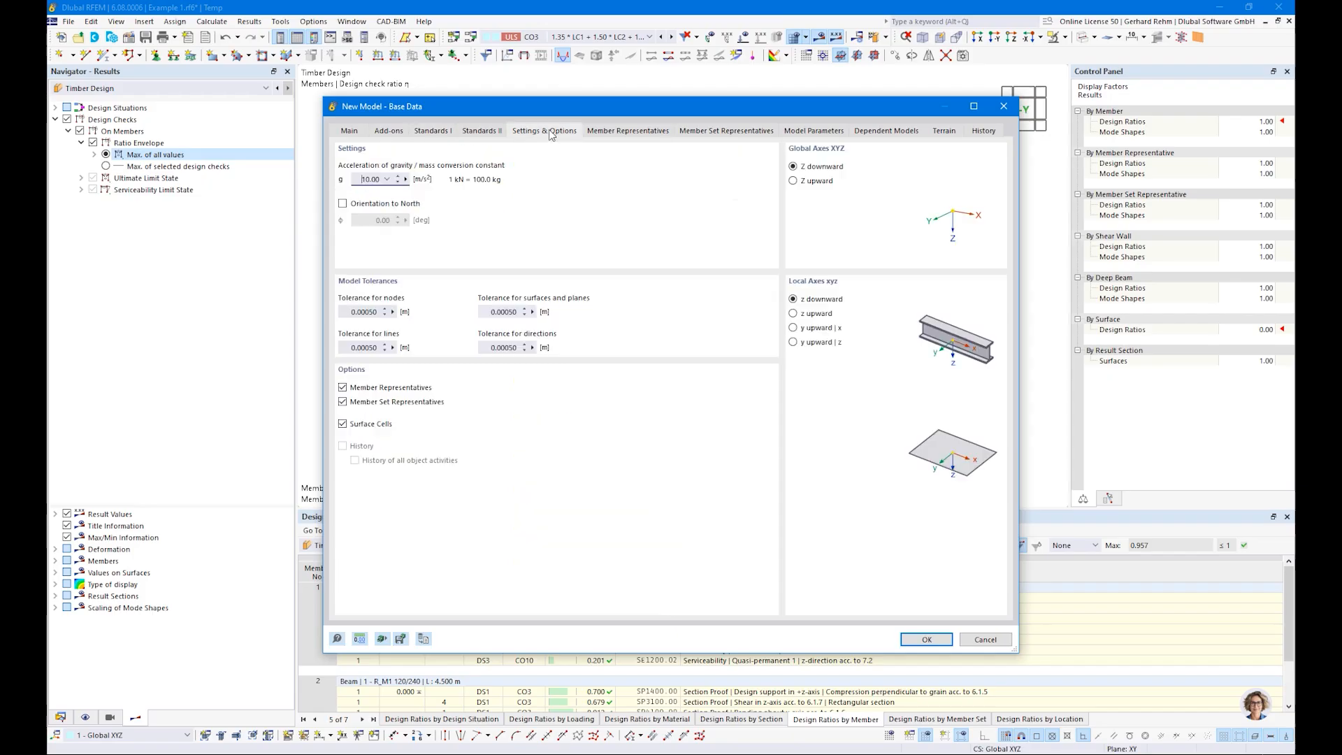
{"action": "left_click", "coordinate": [343, 402]}
Step: Set the combination wizard's standard group to EN 1990 | Timber and create the new model
{"action": "left_click", "coordinate": [913, 641]}
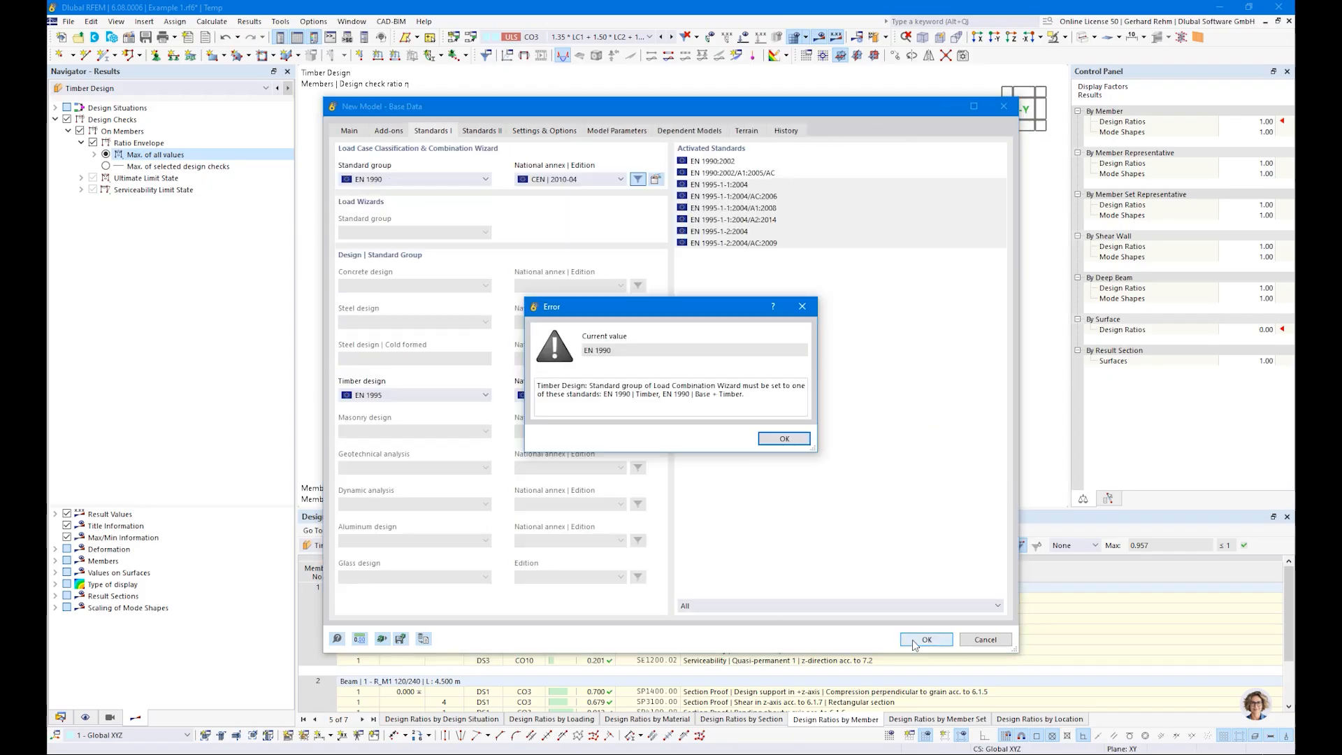
{"action": "left_click", "coordinate": [777, 437]}
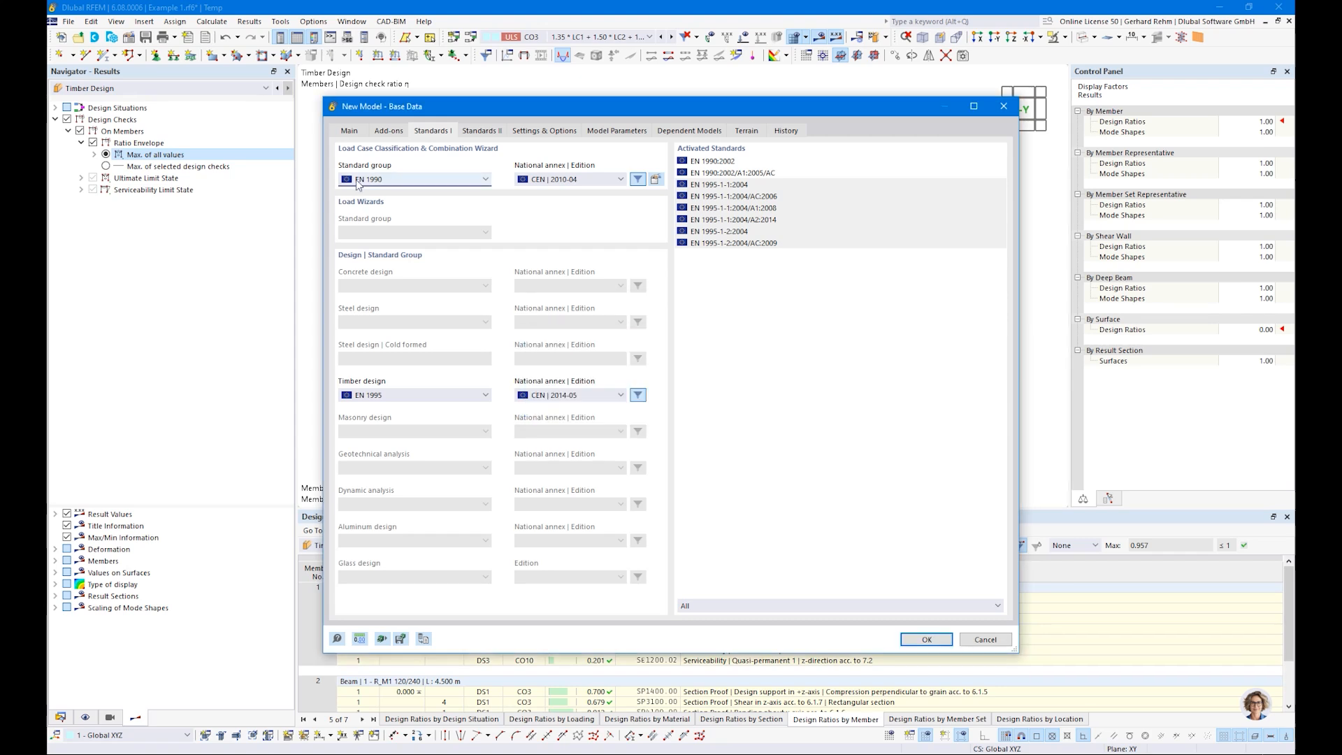
{"action": "left_click", "coordinate": [358, 182]}
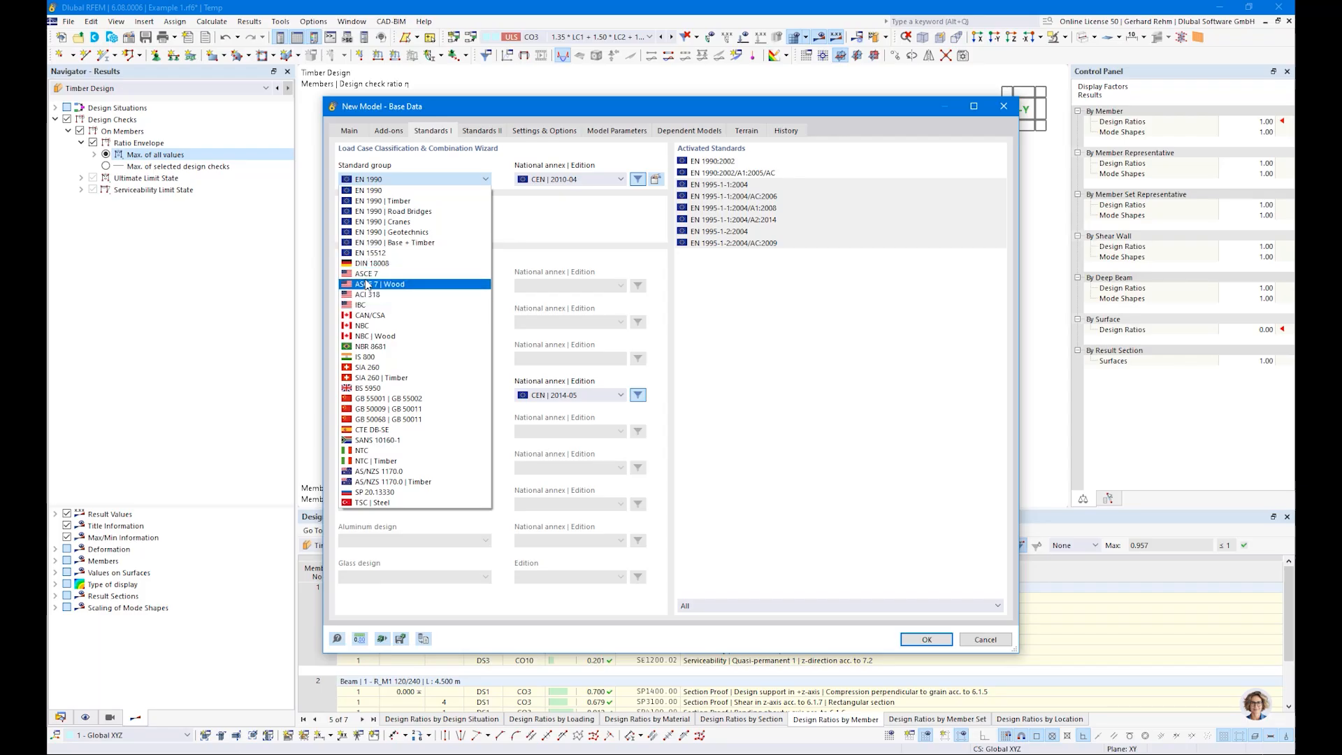
{"action": "left_click", "coordinate": [372, 202]}
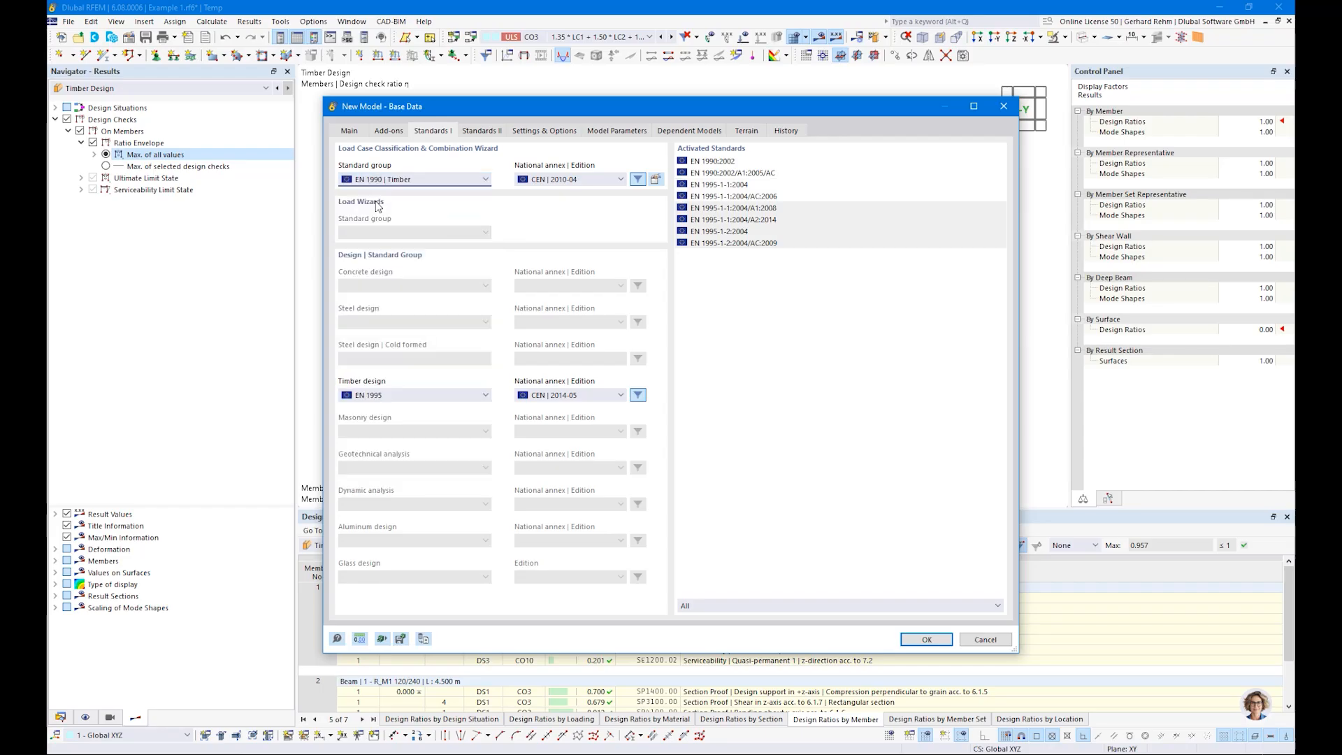
{"action": "left_click", "coordinate": [926, 640]}
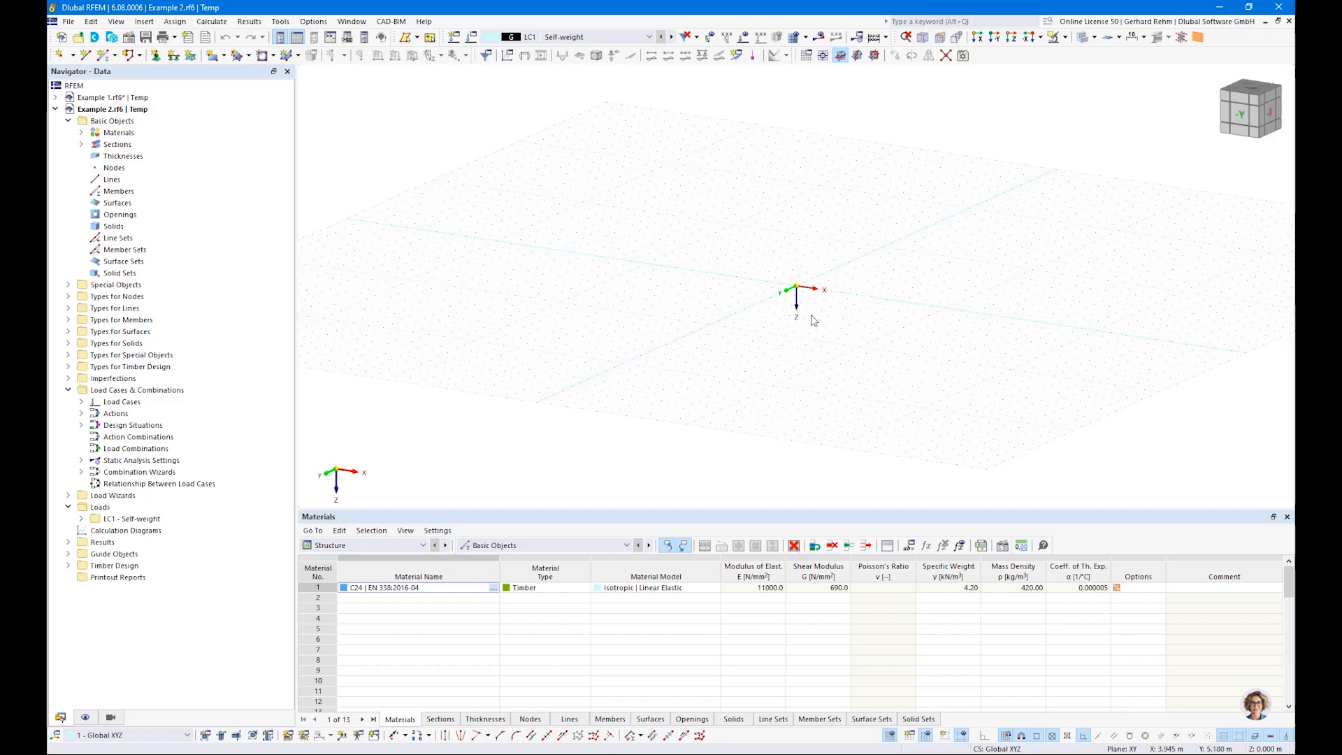
Step: Draw two stacked 4 m vertical members with section R_M1 120/240 in C24 upward from the origin in the XZ plane
{"action": "middle_click_drag", "start_coordinate": [823, 304], "coordinate": [751, 363]}
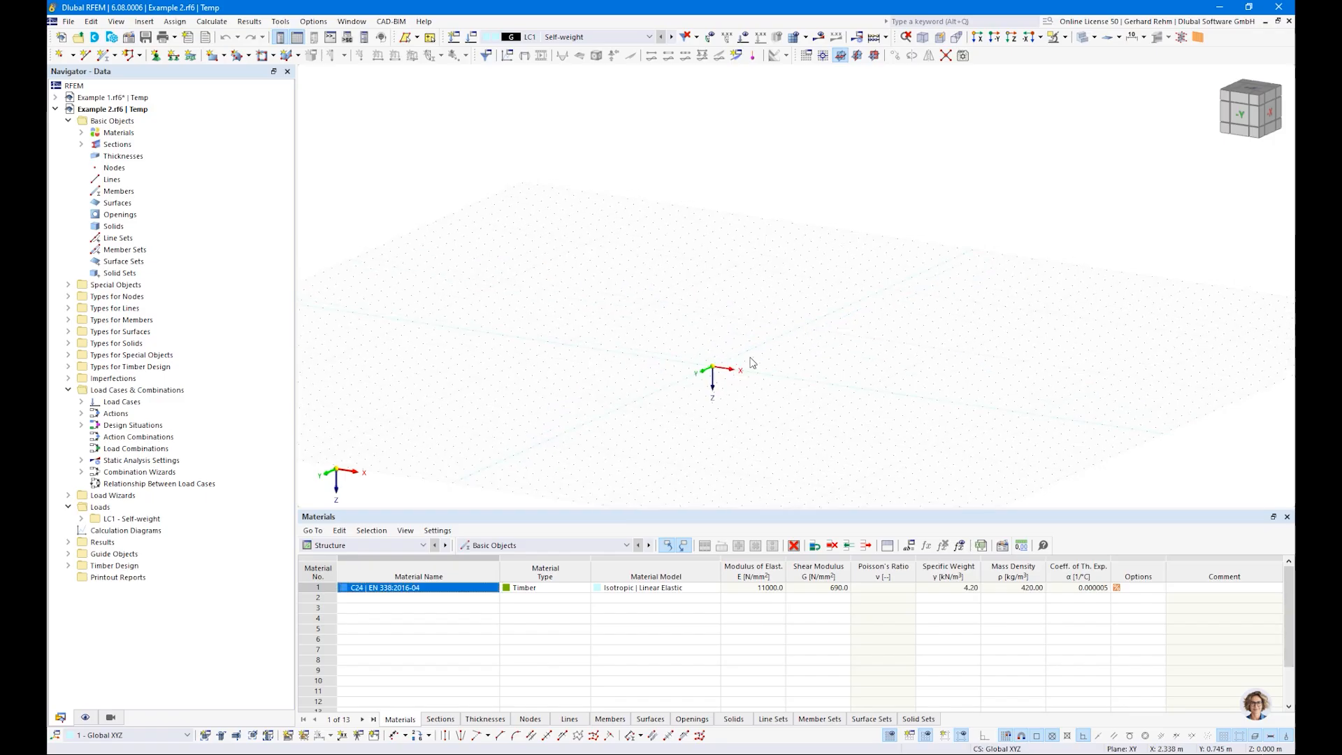
{"action": "left_click", "coordinate": [875, 56]}
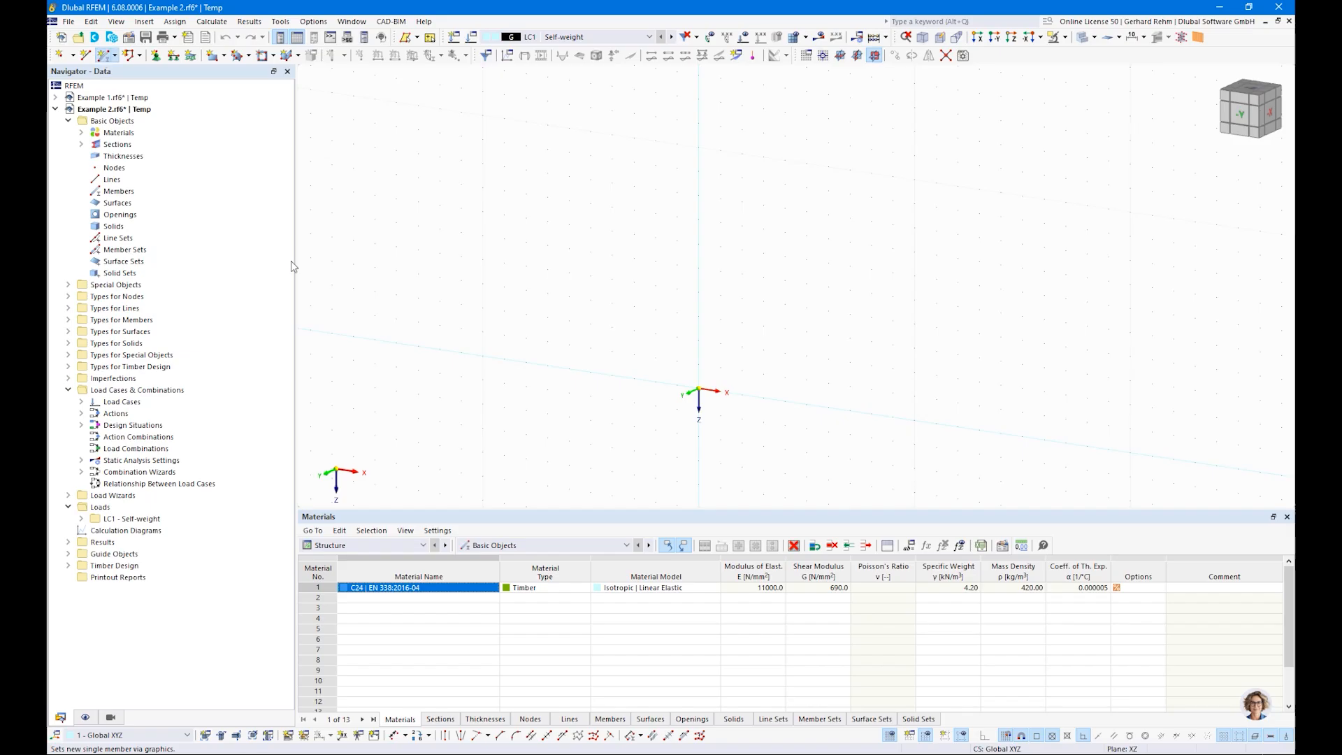
{"action": "left_click", "coordinate": [342, 173]}
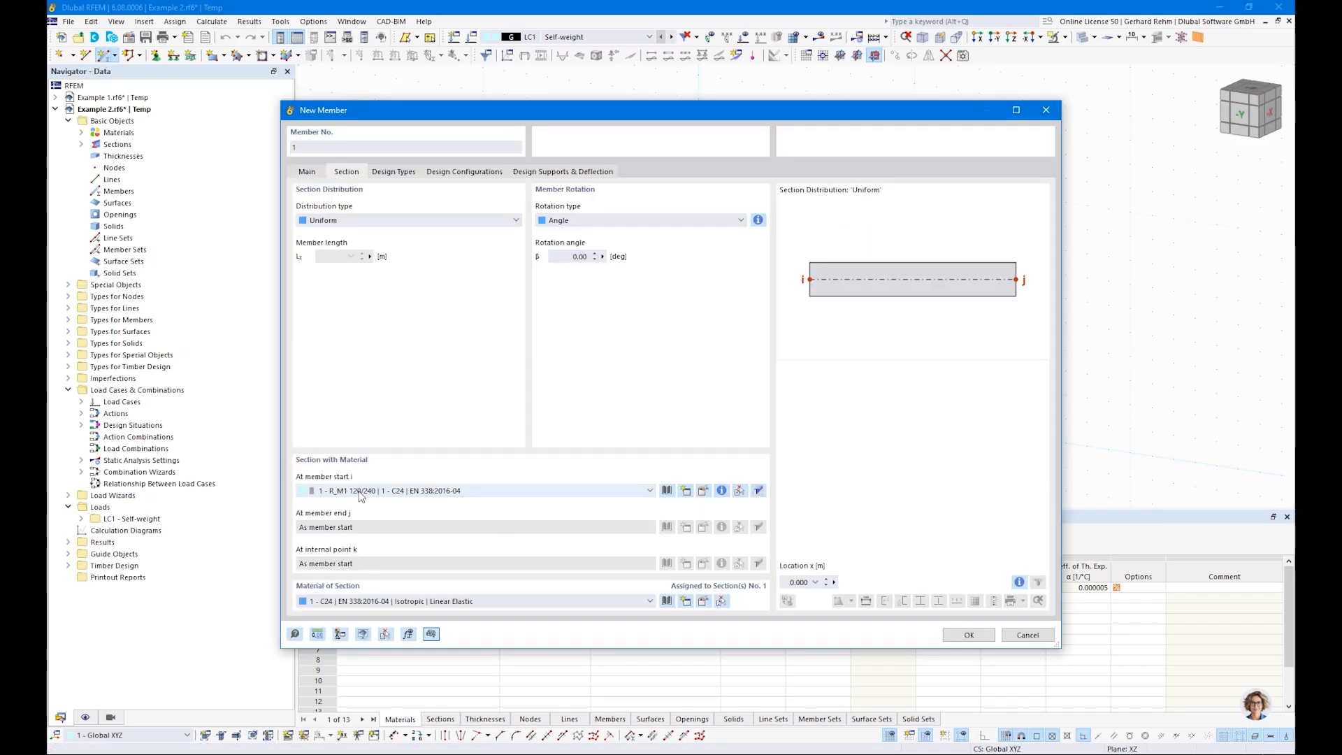
{"action": "left_click", "coordinate": [969, 634]}
{"action": "left_click", "coordinate": [699, 390]}
{"action": "left_click", "coordinate": [699, 291]}
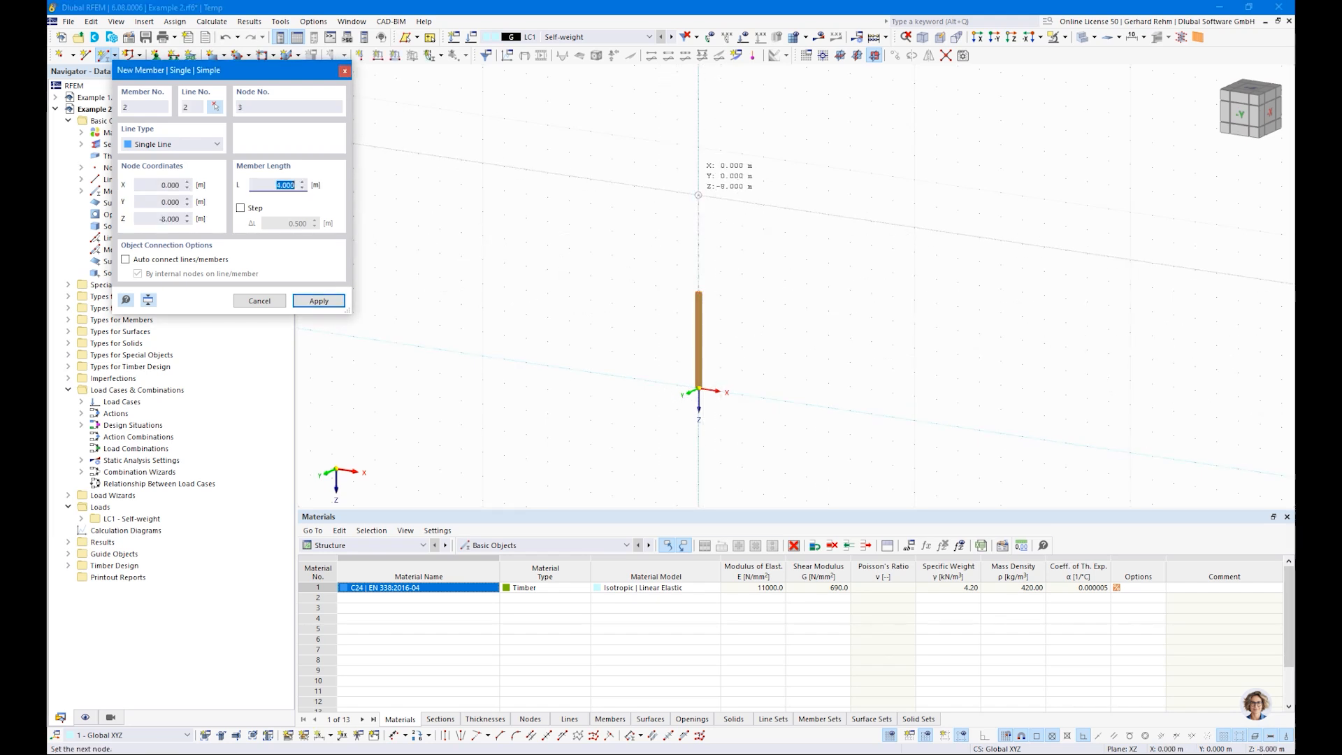
{"action": "left_click", "coordinate": [698, 195]}
{"action": "key", "text": "Escape"}
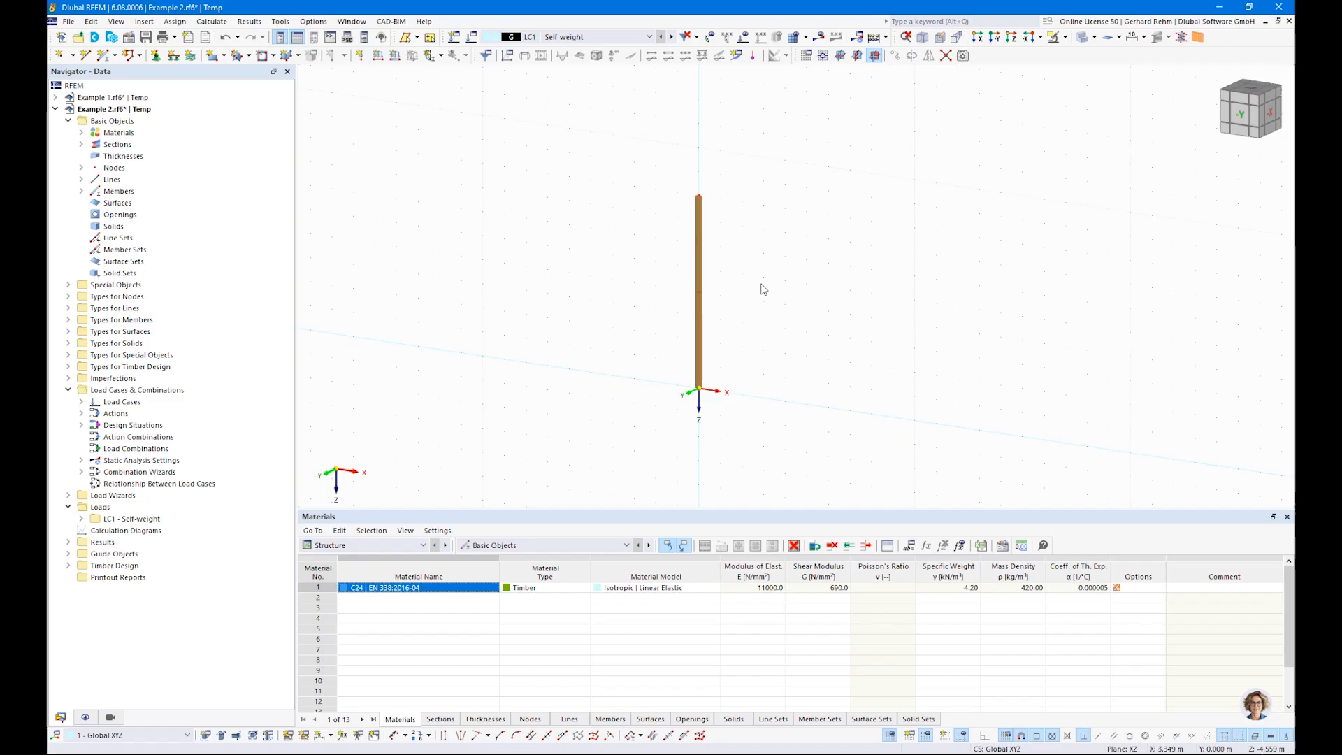
Step: Turn on the local axis systems of the members and inspect the column's axis orientation
{"action": "scroll", "coordinate": [699, 206], "scroll_direction": "up", "scroll_amount": 3}
{"action": "right_click", "coordinate": [721, 171]}
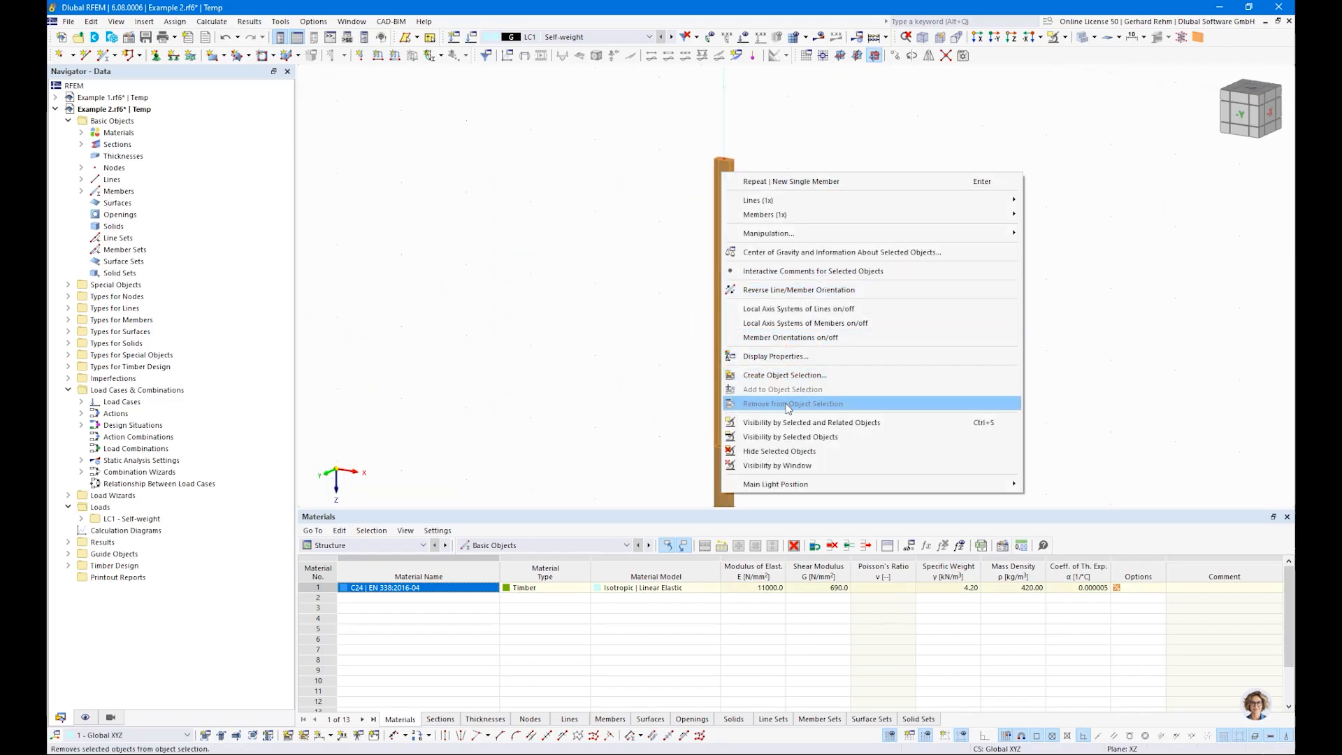
{"action": "left_click", "coordinate": [782, 327]}
{"action": "middle_click_drag", "start_coordinate": [827, 218], "coordinate": [782, 258], "text": "ctrl"}
{"action": "scroll", "coordinate": [781, 257], "scroll_direction": "up", "scroll_amount": 1}
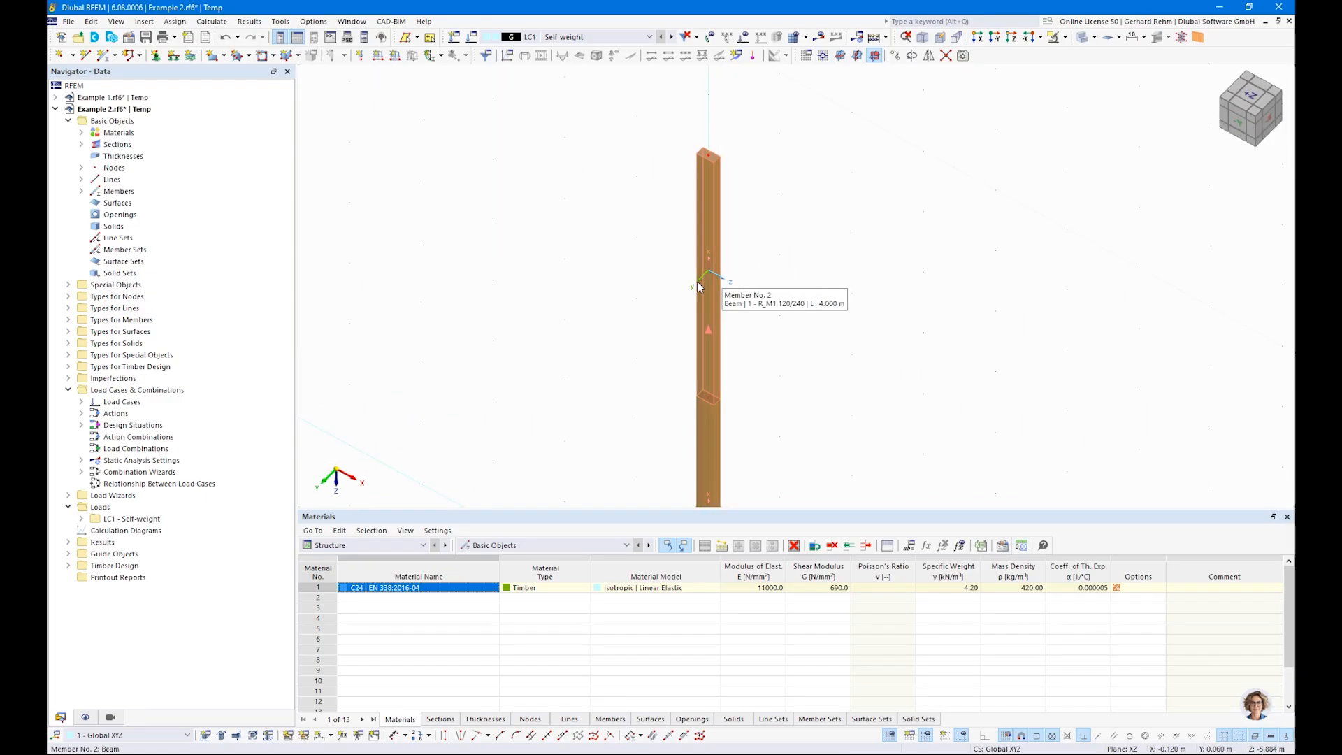
{"action": "scroll", "coordinate": [654, 304], "scroll_direction": "down", "scroll_amount": 1}
{"action": "middle_click_drag", "start_coordinate": [593, 336], "coordinate": [595, 215]}
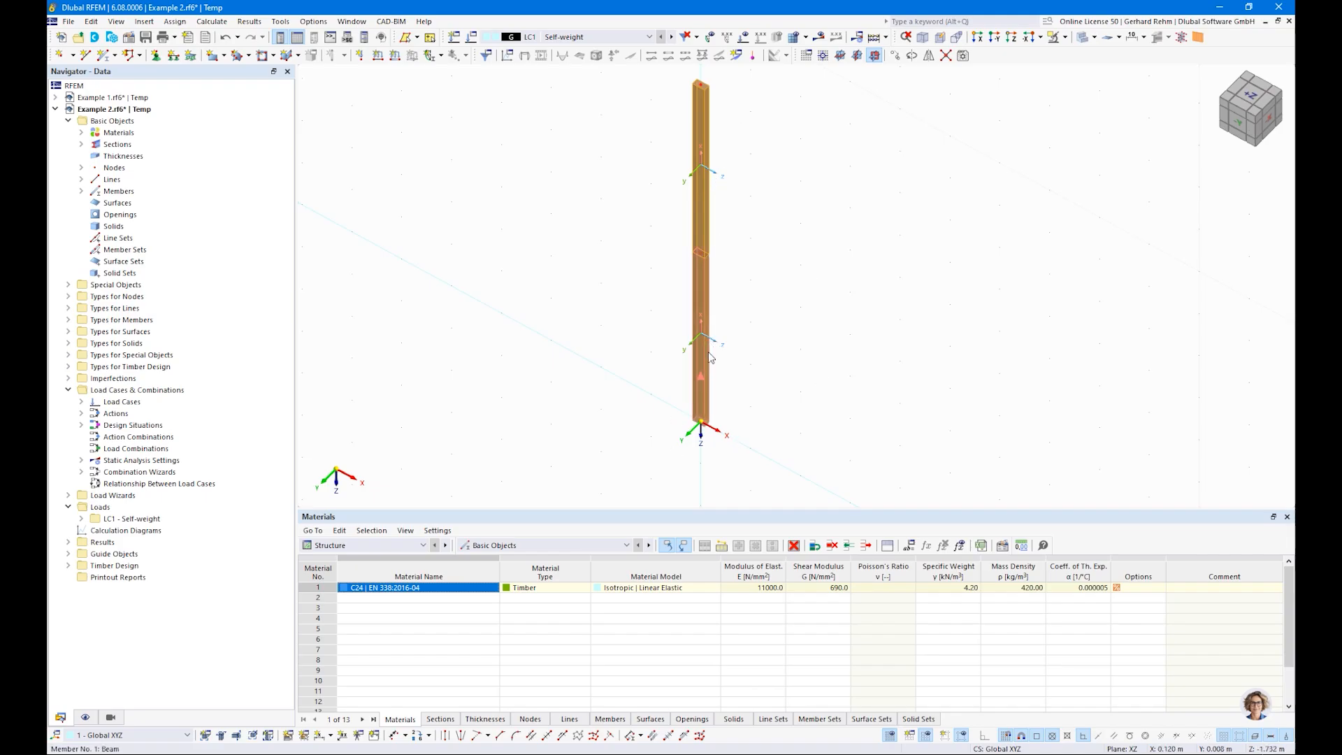
{"action": "left_click", "coordinate": [707, 262]}
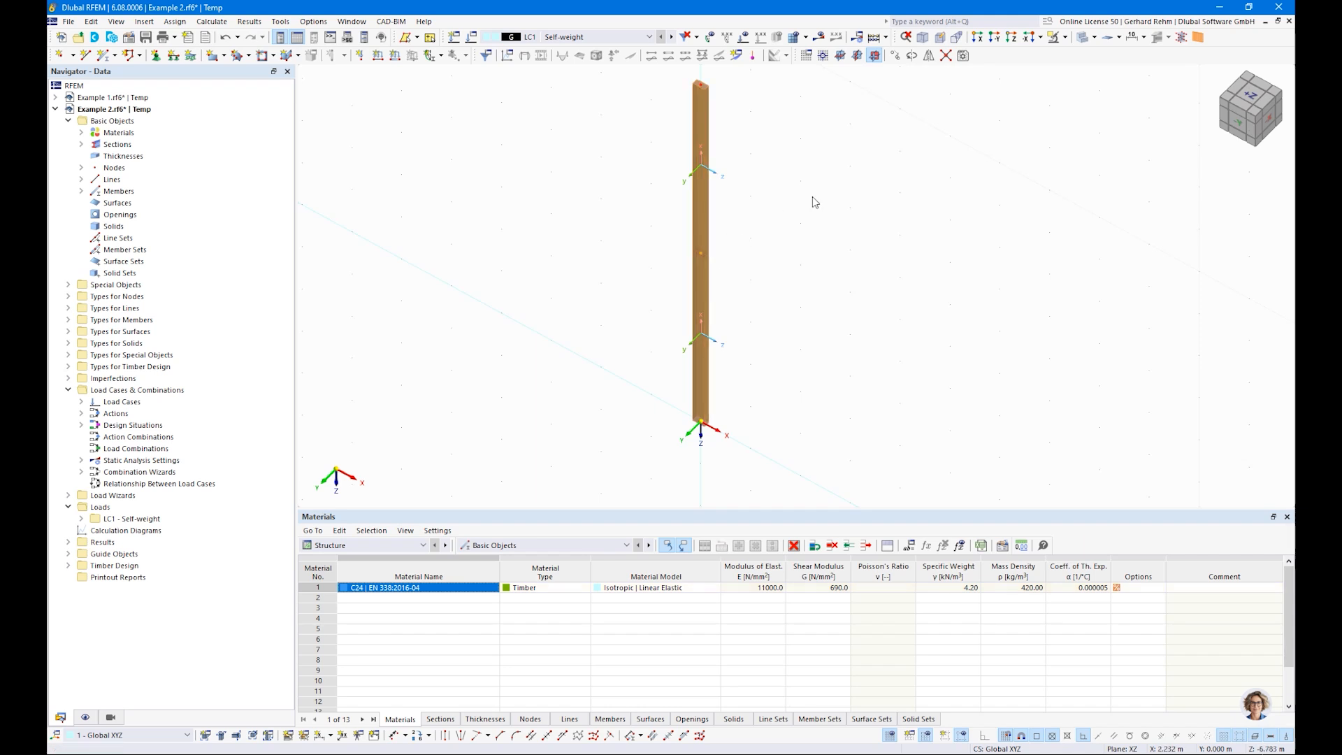
Step: Assign the hinged nodal support to the base node of the column
{"action": "scroll", "coordinate": [814, 202], "scroll_direction": "down", "scroll_amount": 3}
{"action": "left_click", "coordinate": [156, 55]}
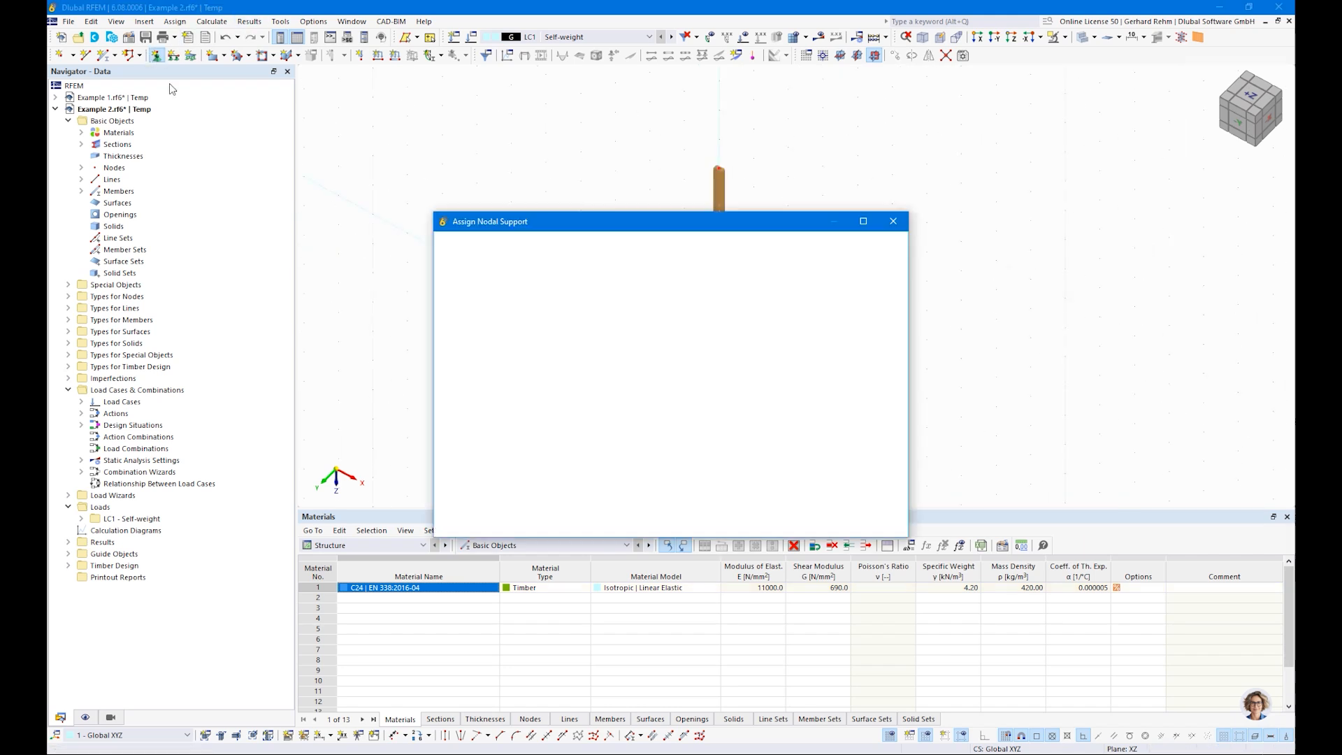
{"action": "left_click", "coordinate": [747, 522]}
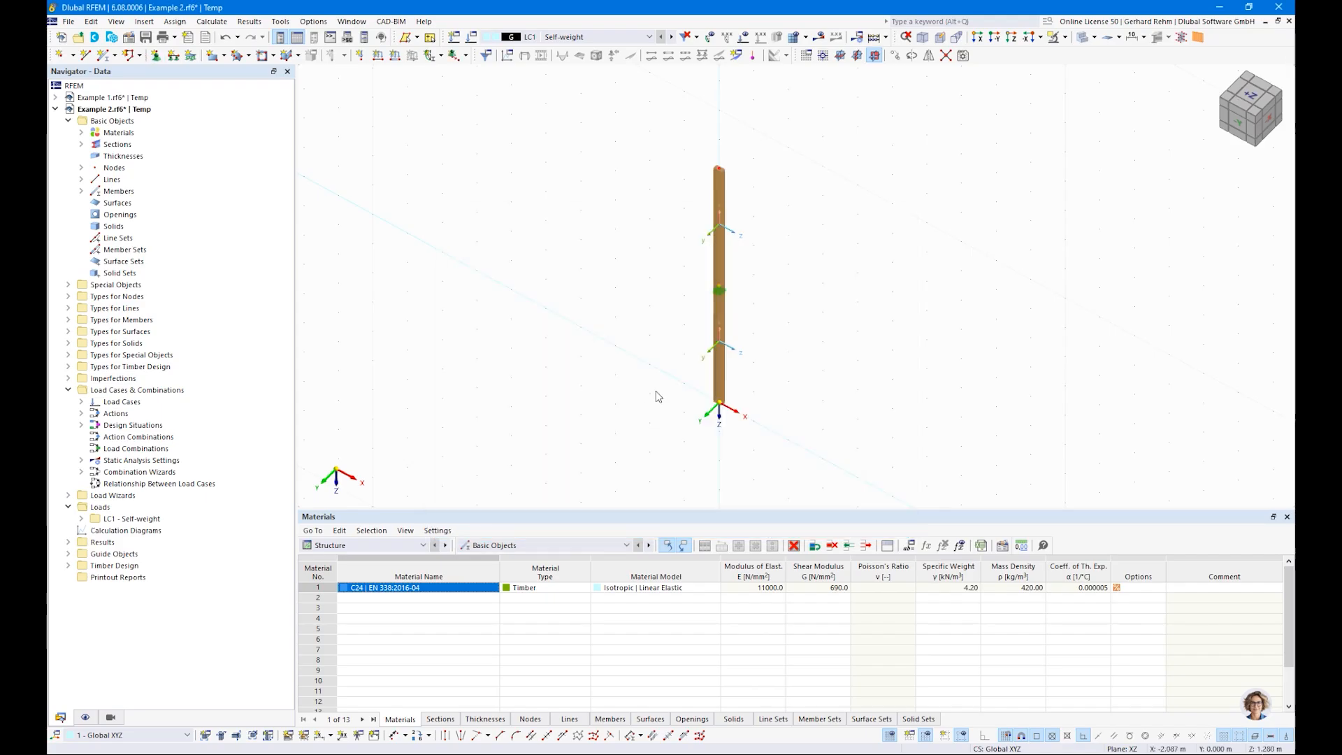
{"action": "right_click", "coordinate": [651, 337]}
{"action": "left_click", "coordinate": [702, 290]}
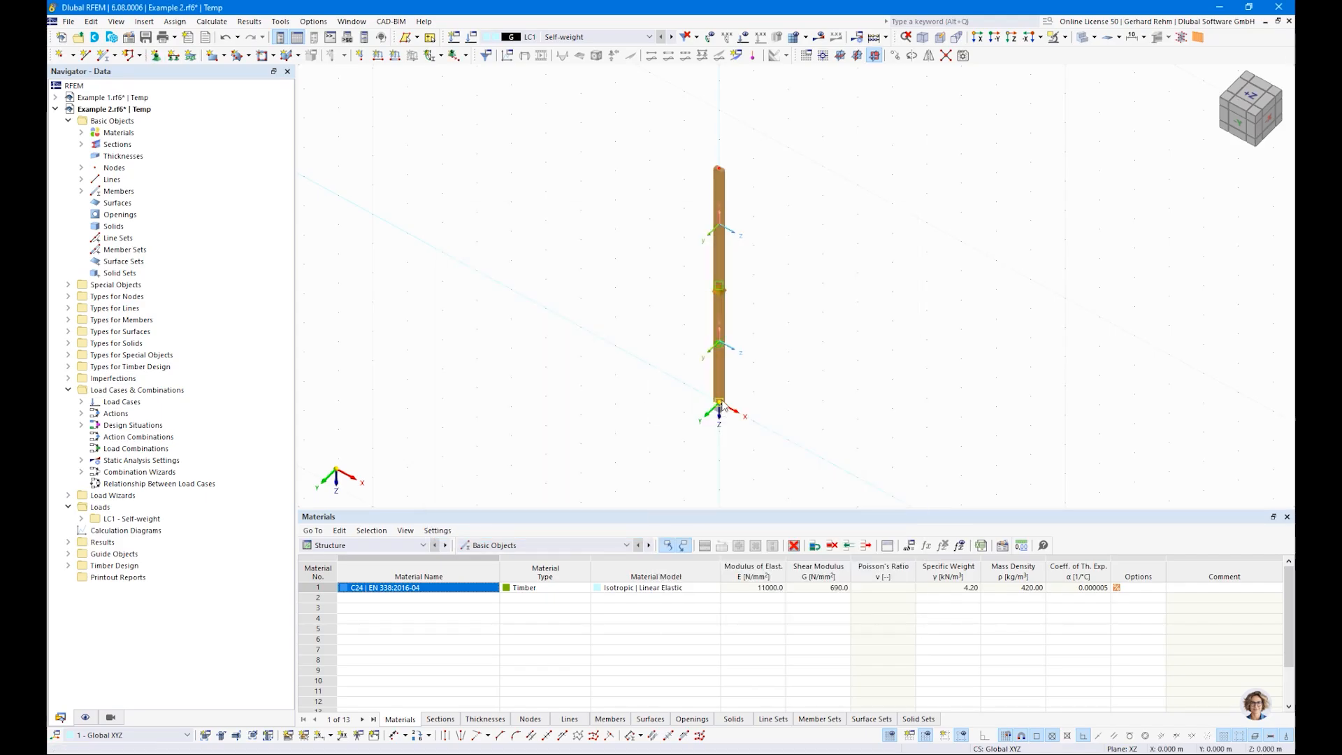
Step: Create a nodal support restraining only uX and uY, with uZ and all rotations free, and assign it to the column's top node
{"action": "left_click", "coordinate": [156, 55]}
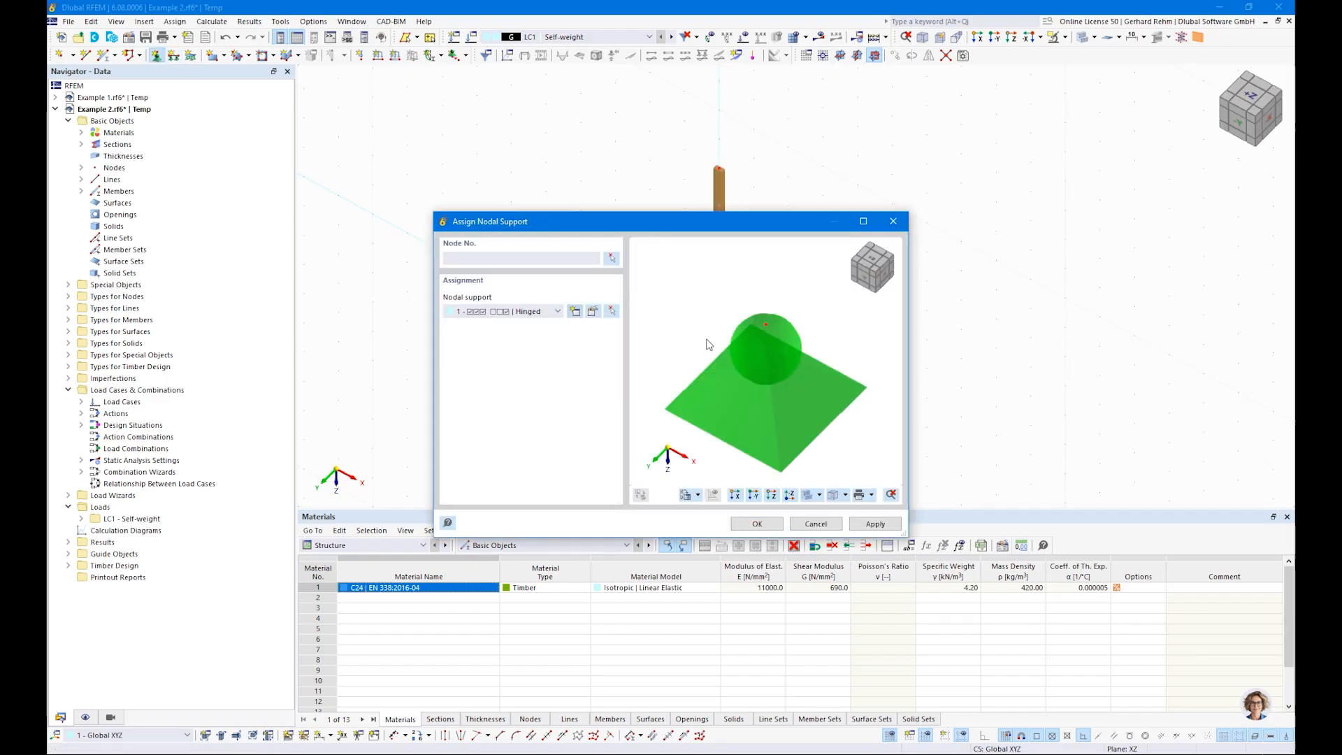
{"action": "left_click", "coordinate": [574, 311]}
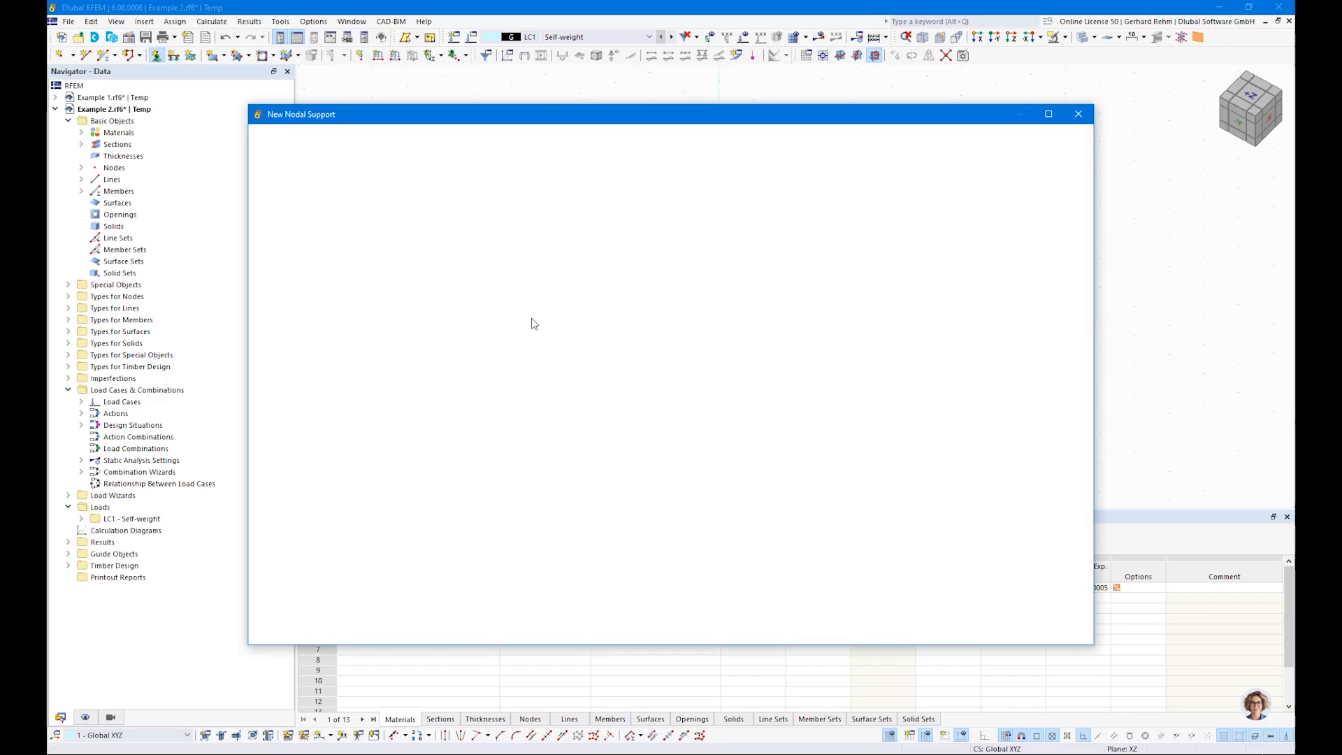
{"action": "left_click", "coordinate": [411, 294]}
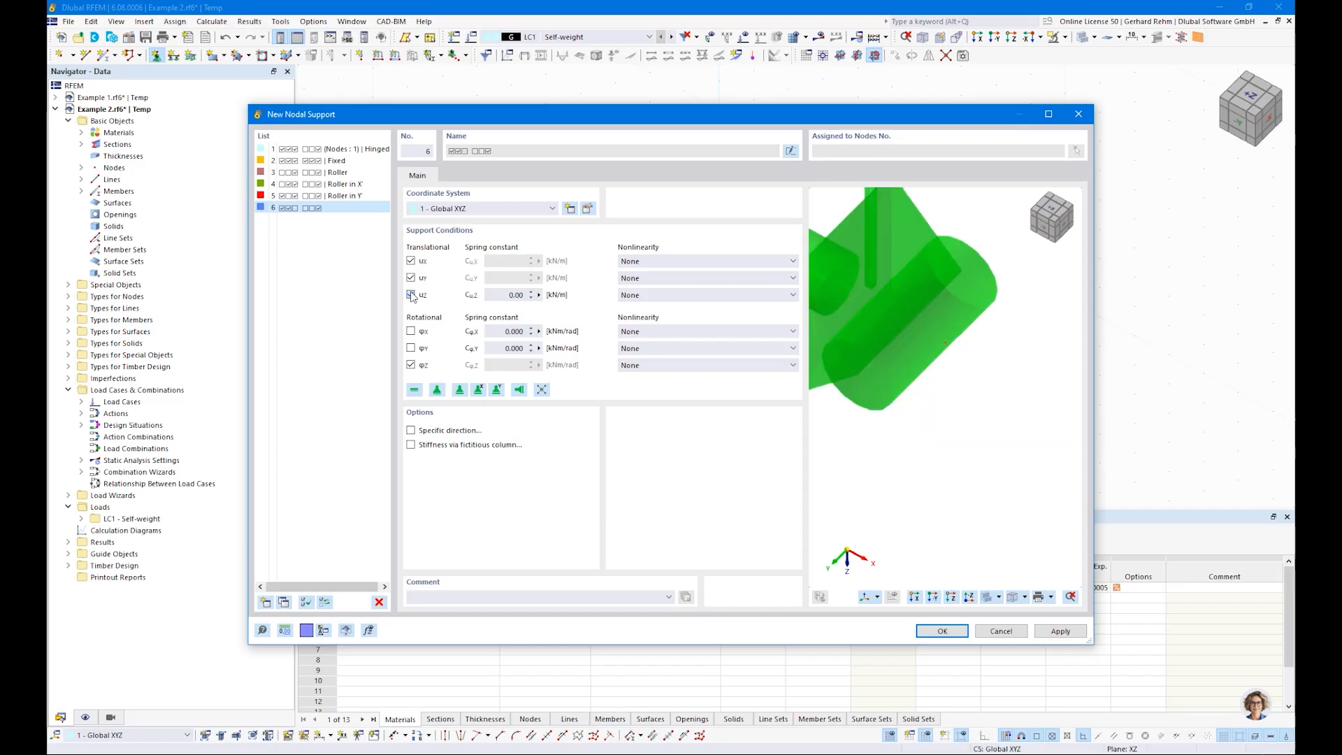
{"action": "left_click", "coordinate": [412, 364]}
{"action": "scroll", "coordinate": [967, 381], "scroll_direction": "down", "scroll_amount": 3}
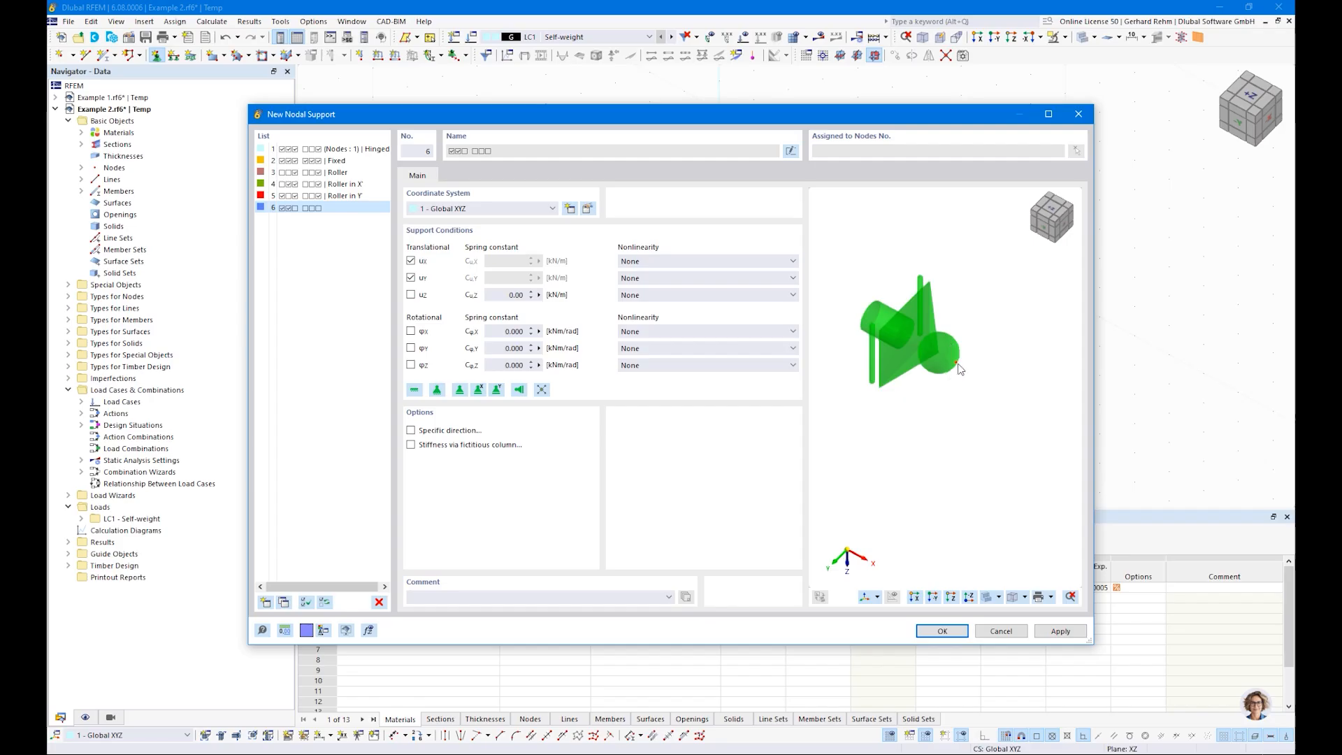
{"action": "left_click", "coordinate": [941, 632]}
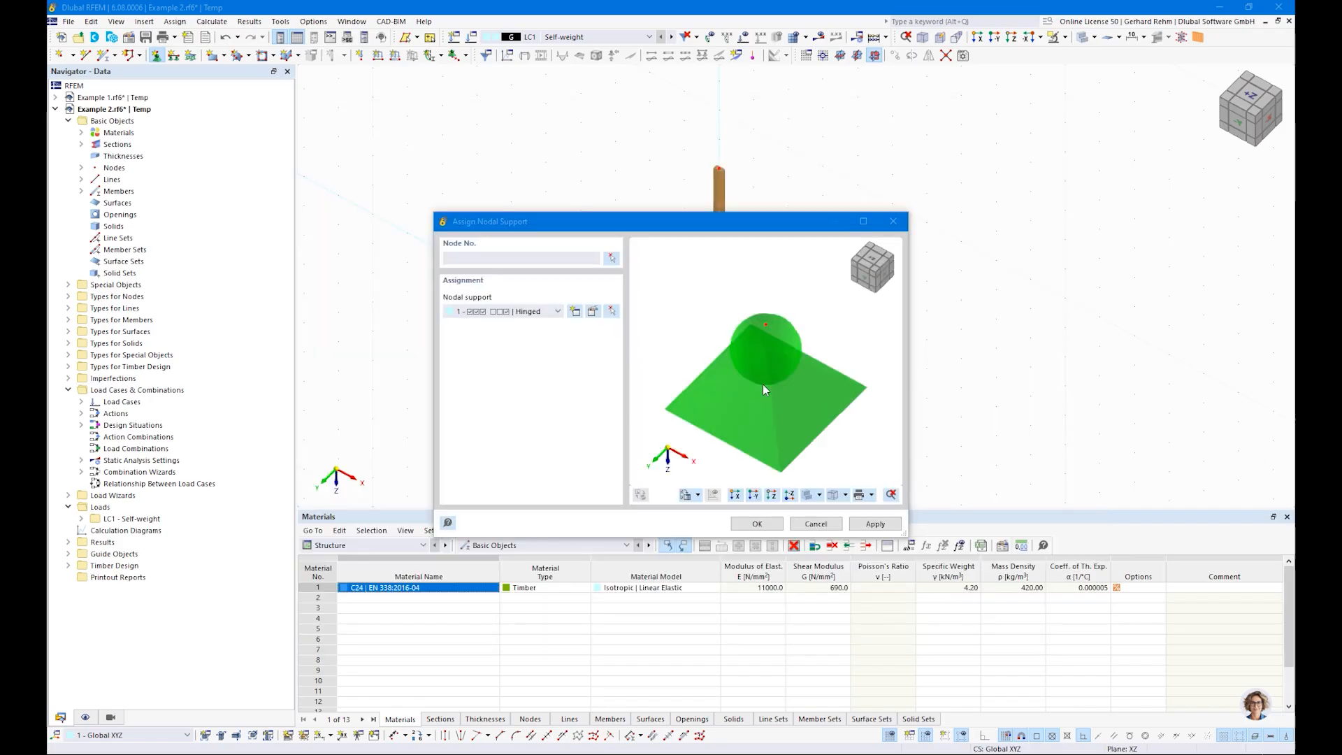
{"action": "left_click", "coordinate": [755, 524]}
{"action": "left_click", "coordinate": [718, 168]}
{"action": "key", "text": "Escape"}
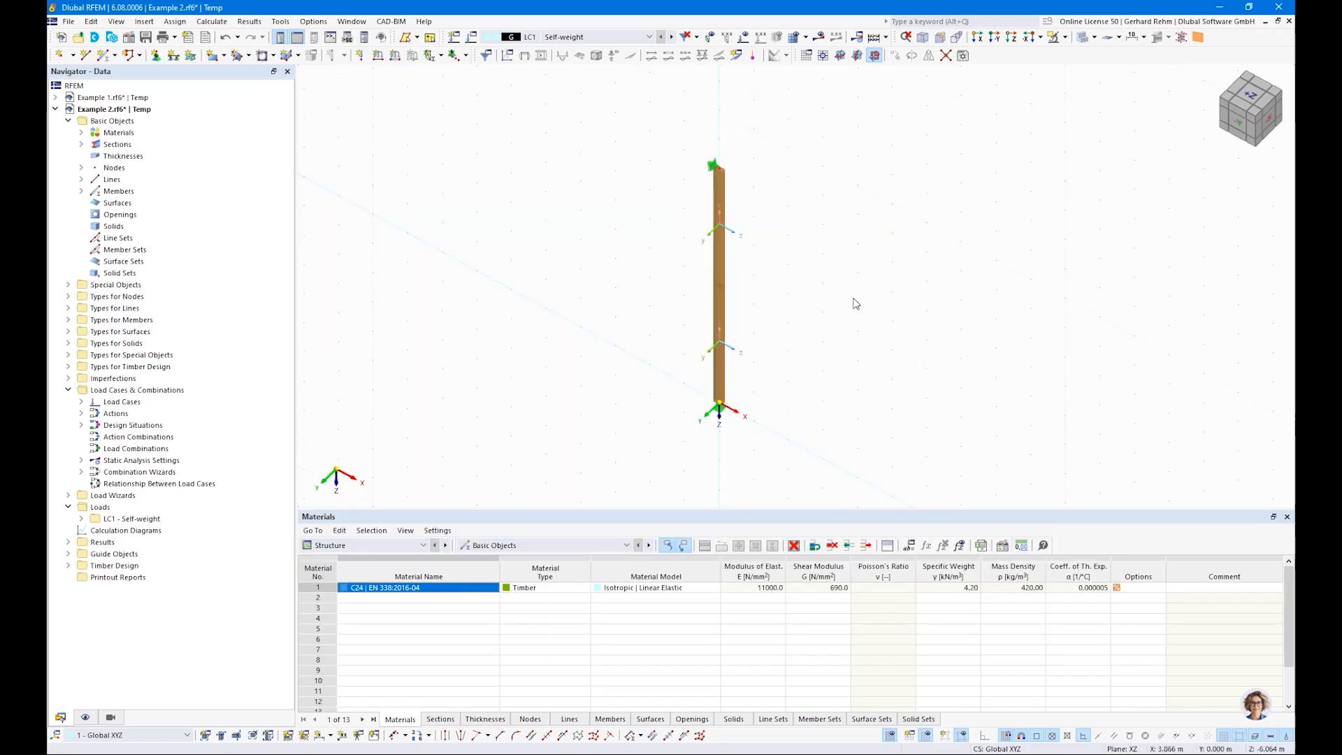
Step: Apply a 35 kN nodal force in the global Z direction to the column's top node in load case LC1 Self-weight
{"action": "mouse_move", "coordinate": [458, 208]}
{"action": "middle_mouse_down"}
{"action": "mouse_move", "coordinate": [461, 253]}
{"action": "mouse_move", "coordinate": [460, 219]}
{"action": "middle_mouse_up"}
{"action": "scroll", "coordinate": [421, 190], "scroll_direction": "up", "scroll_amount": 1}
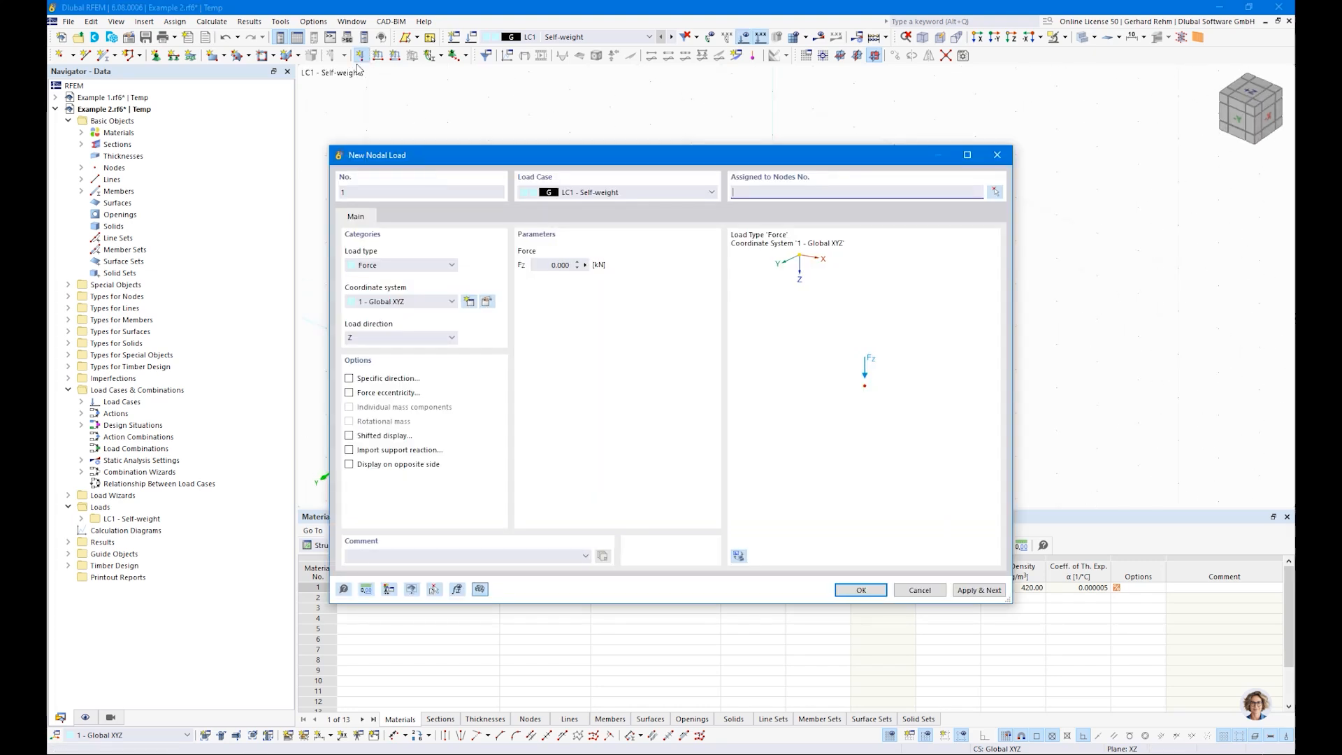
{"action": "left_click", "coordinate": [560, 265]}
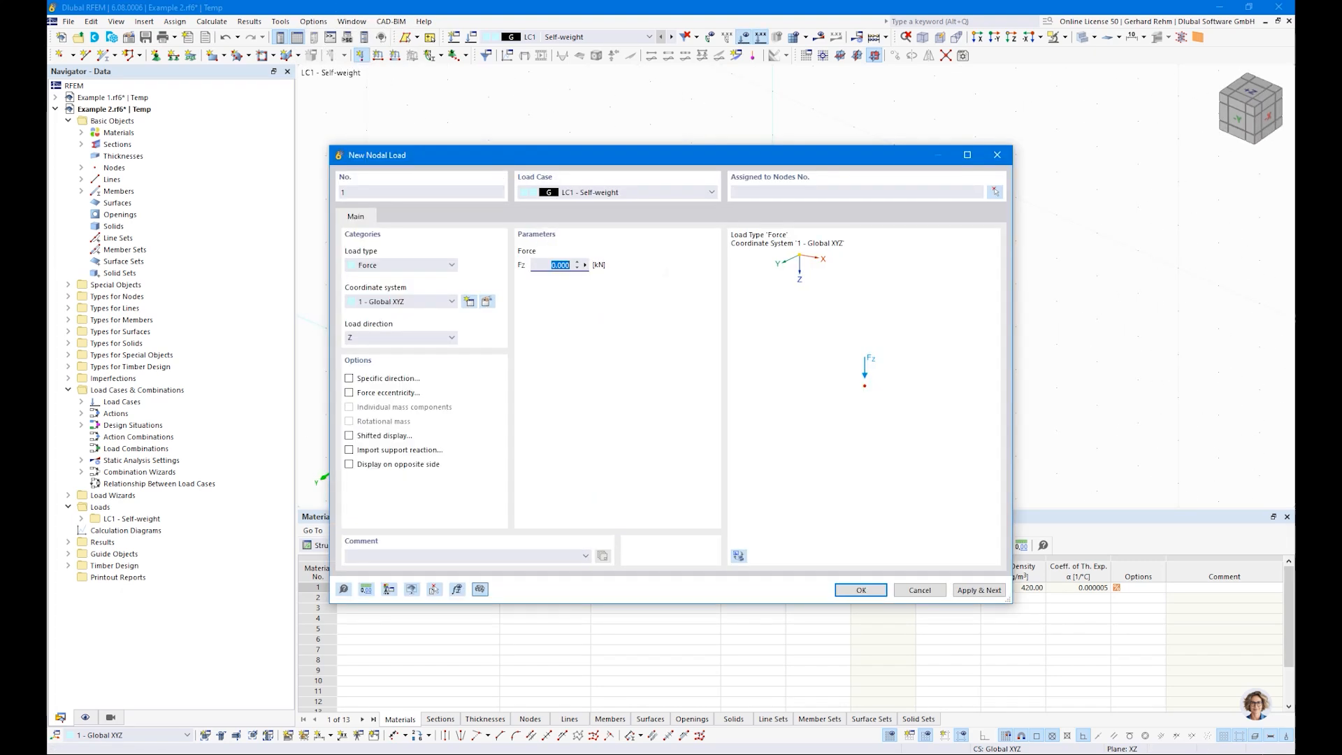
{"action": "left_click", "coordinate": [861, 590]}
{"action": "left_click", "coordinate": [770, 170]}
{"action": "left_click", "coordinate": [225, 190]}
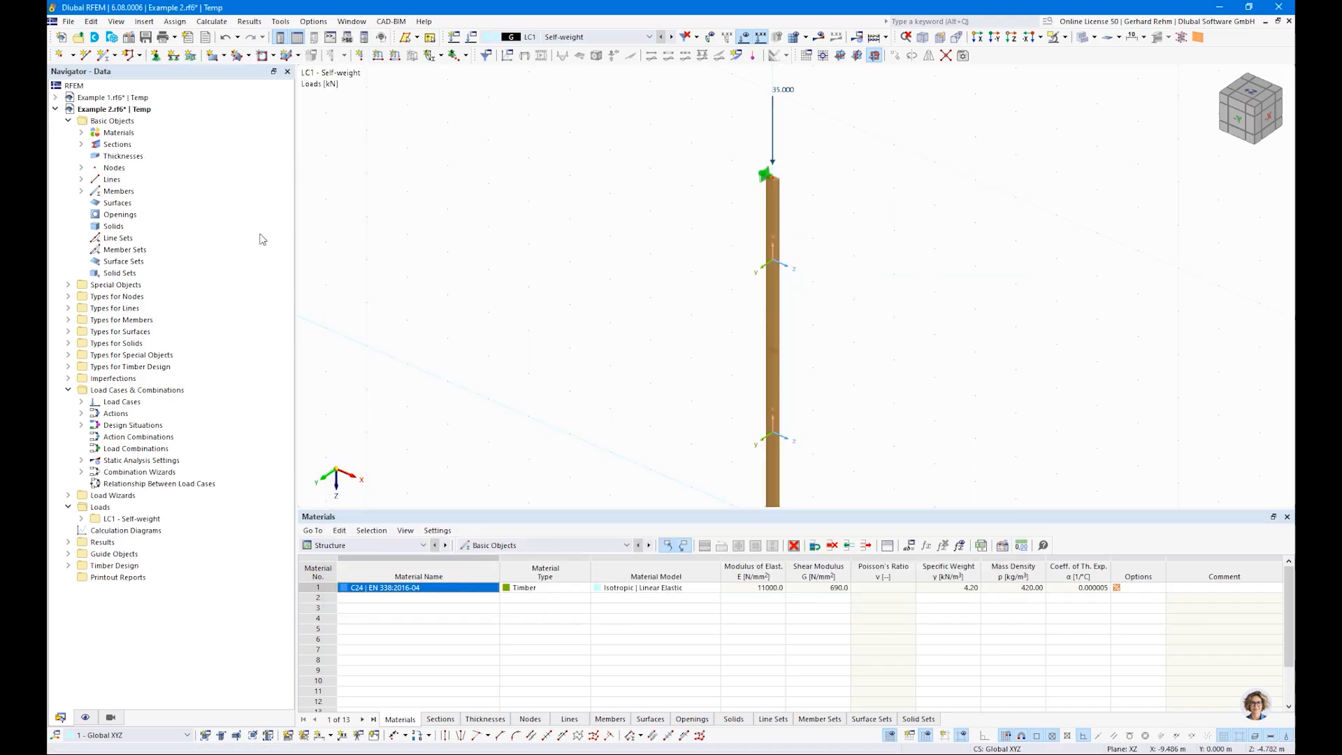
Step: Create a second load case named Snow with the action category Snow/Ice loads - H <= 1000 m
{"action": "right_click", "coordinate": [106, 405]}
{"action": "left_click", "coordinate": [182, 415]}
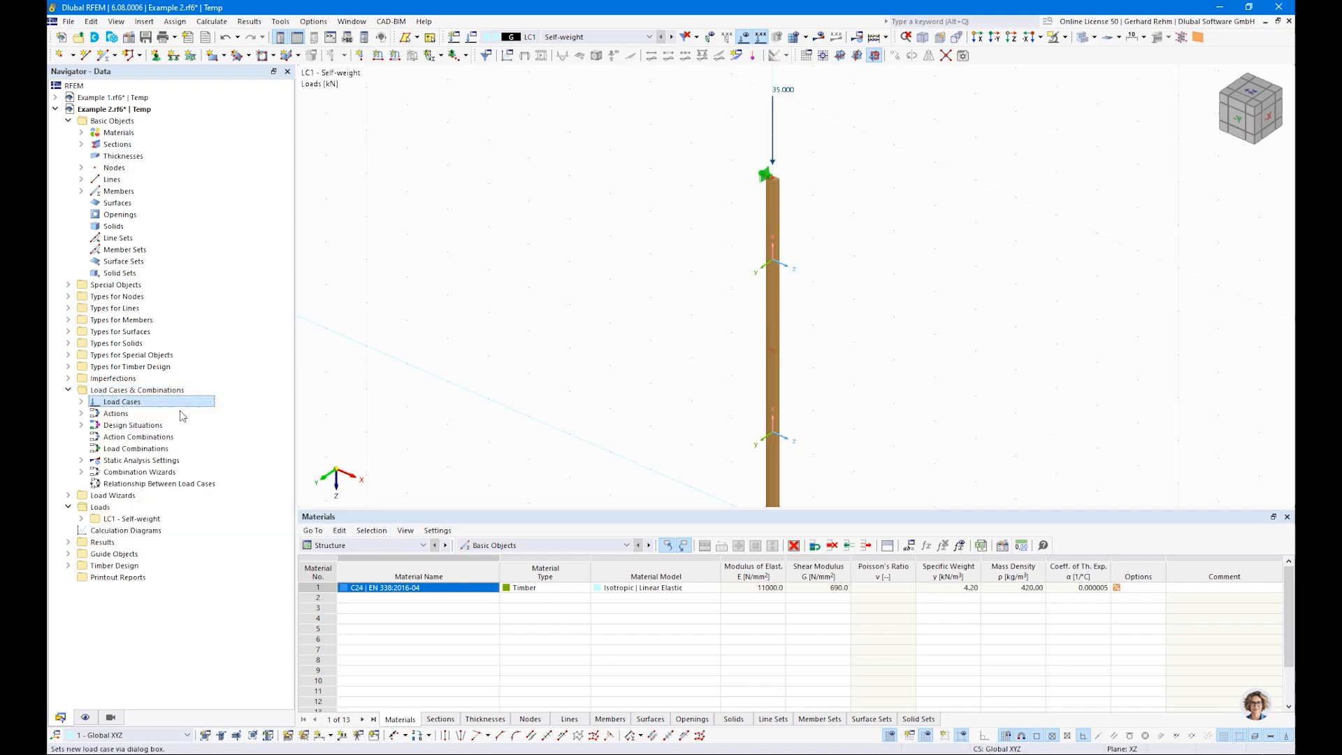
{"action": "left_click", "coordinate": [627, 150]}
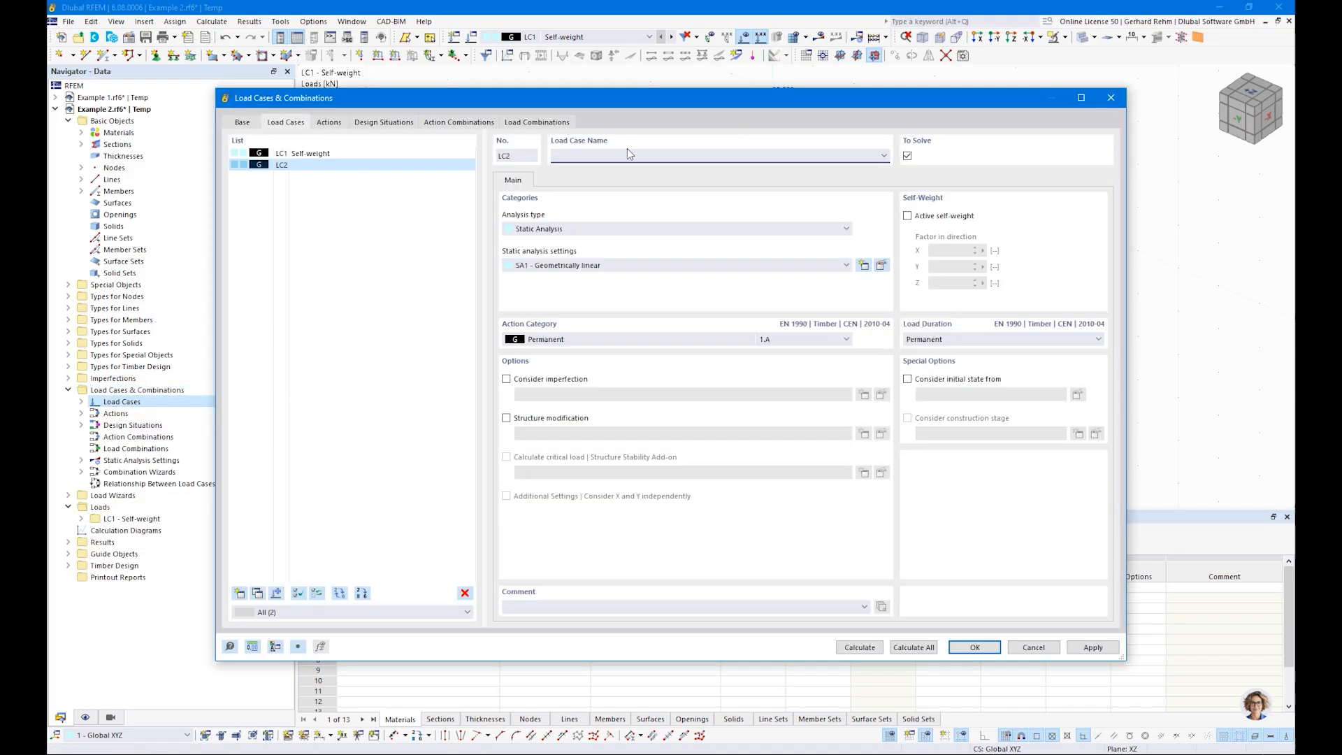
{"action": "type", "text": "Snow"}
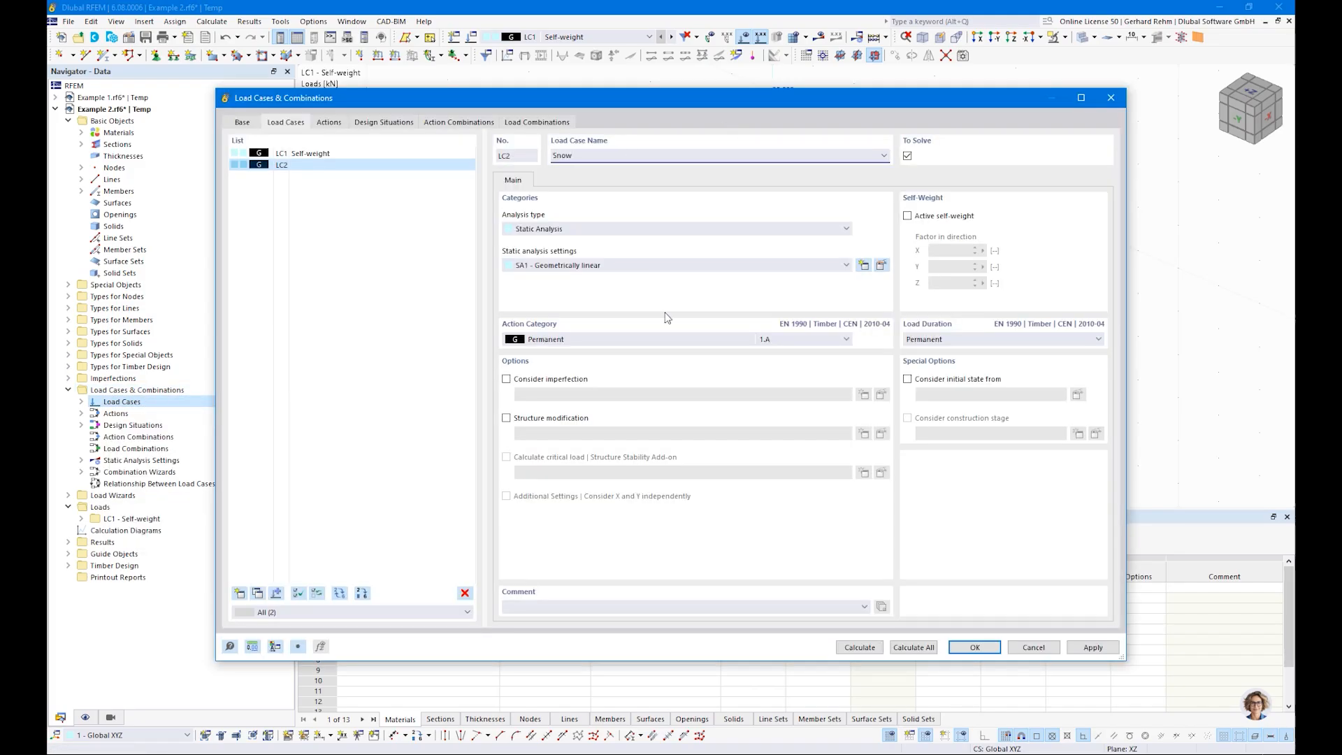
{"action": "left_click", "coordinate": [671, 339]}
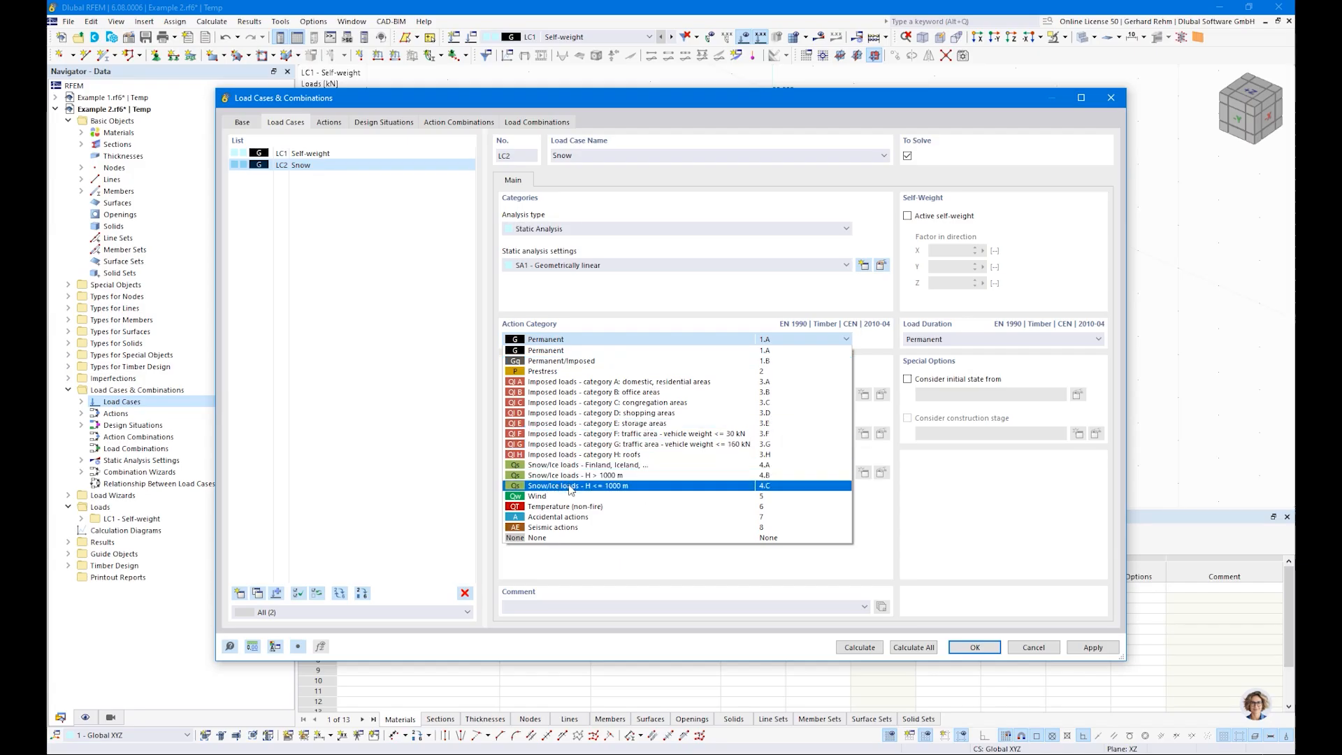
{"action": "left_click", "coordinate": [613, 486]}
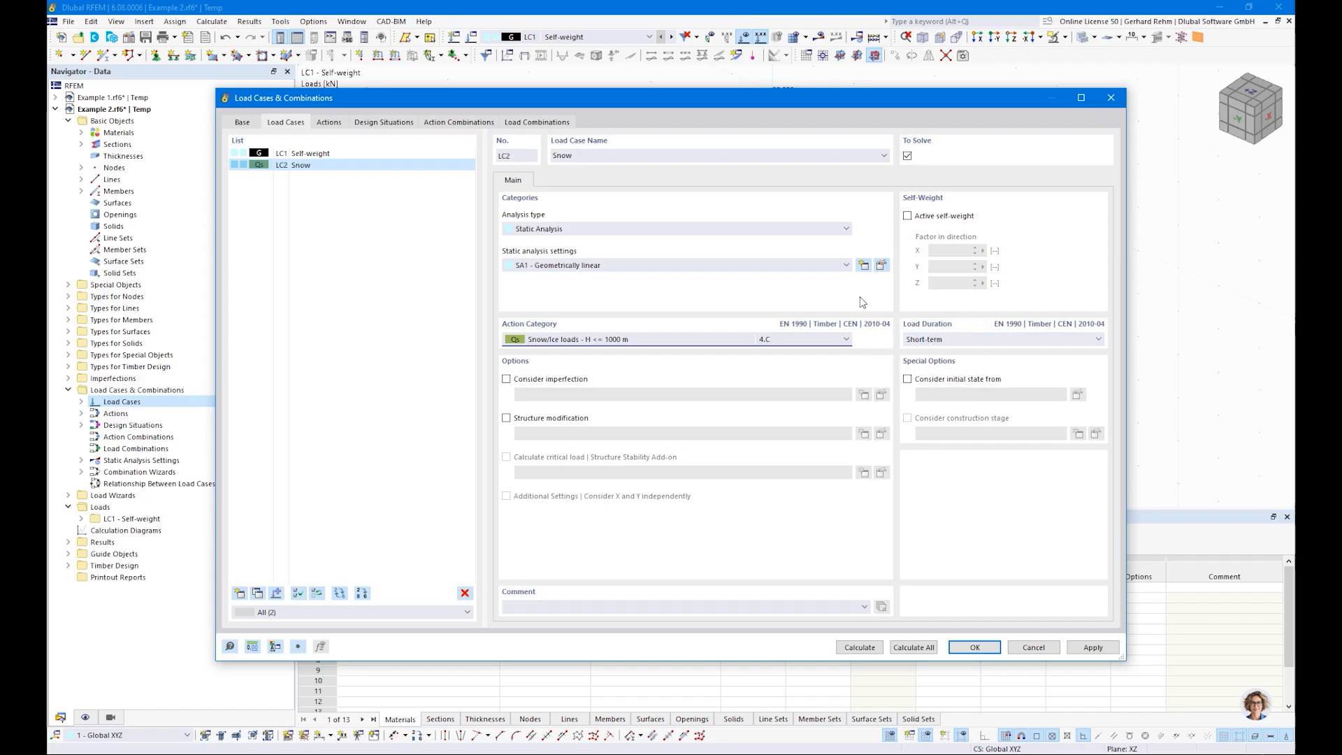
Step: Delete the SLS Characteristic and SLS Quasi-permanent design situations, keeping only the ULS situation
{"action": "left_click", "coordinate": [536, 123]}
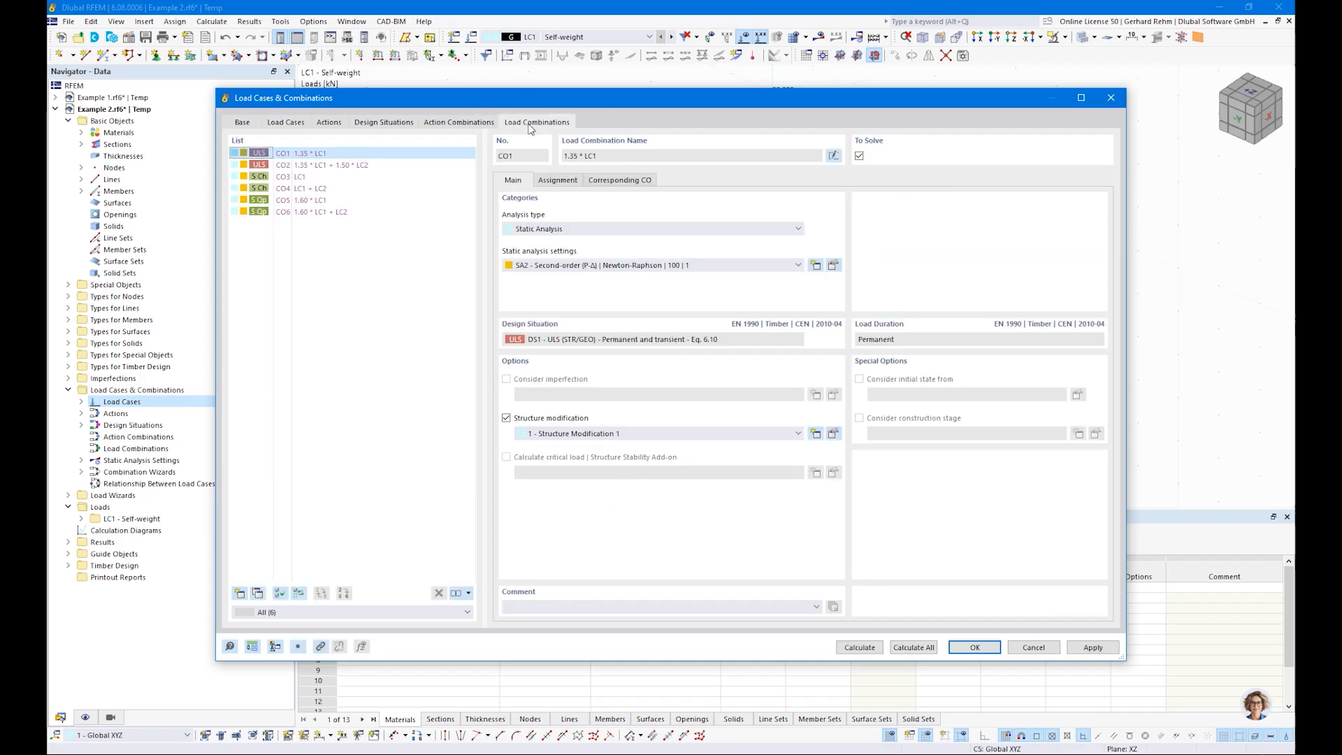
{"action": "left_click", "coordinate": [384, 123]}
{"action": "left_click", "coordinate": [307, 165]}
{"action": "left_click", "coordinate": [307, 177], "text": "shift"}
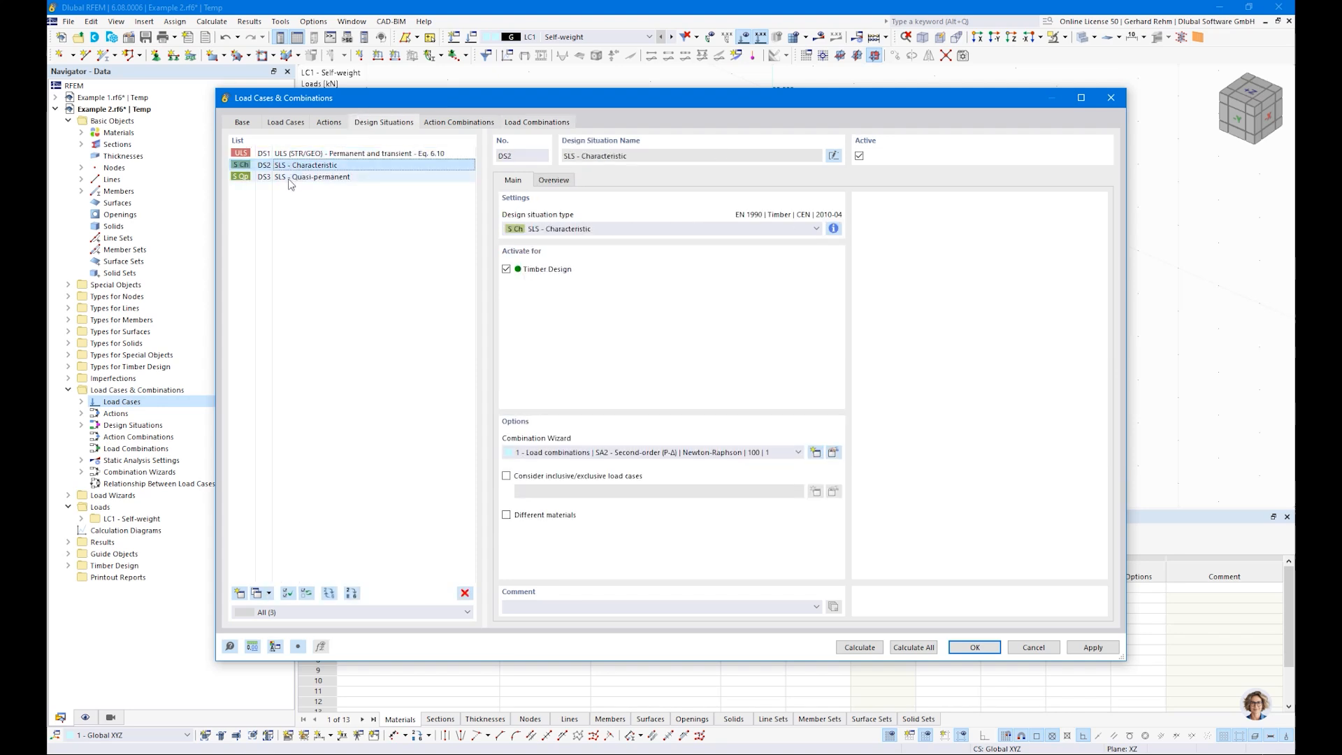
{"action": "left_click", "coordinate": [465, 593]}
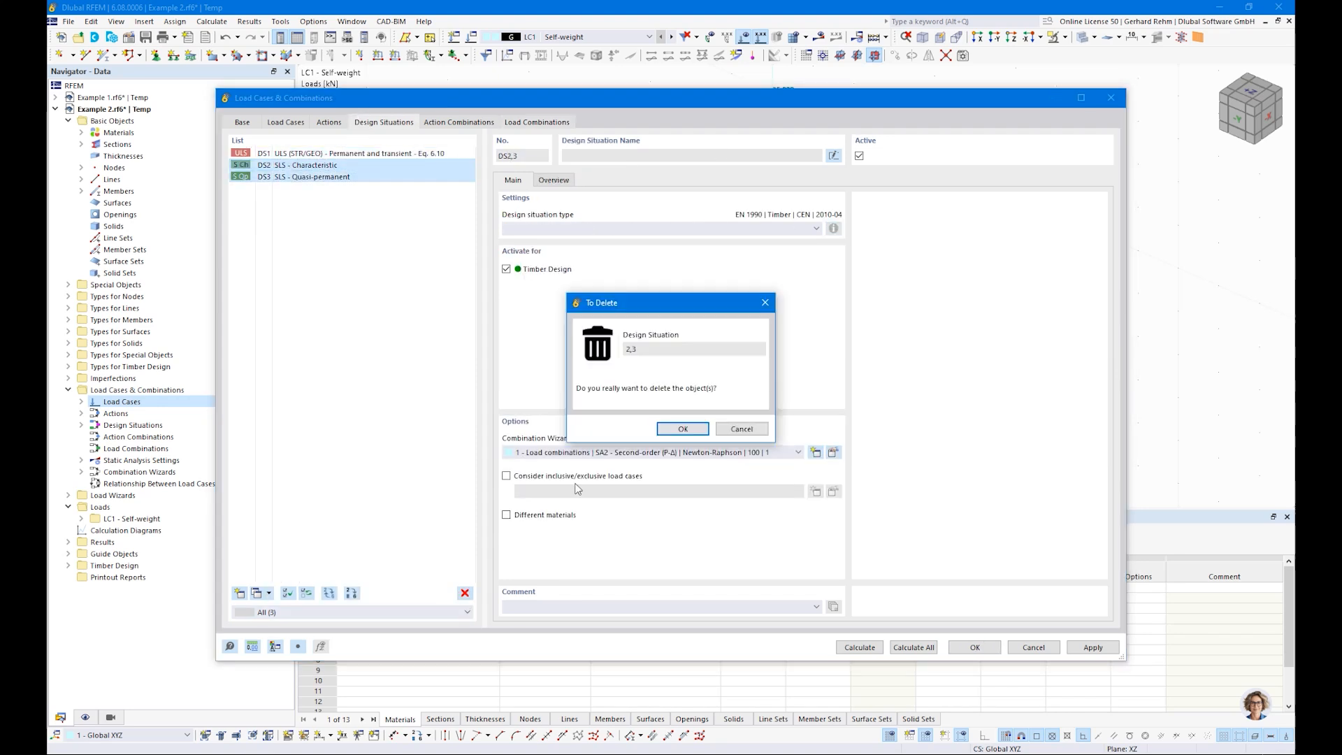
{"action": "left_click", "coordinate": [682, 431]}
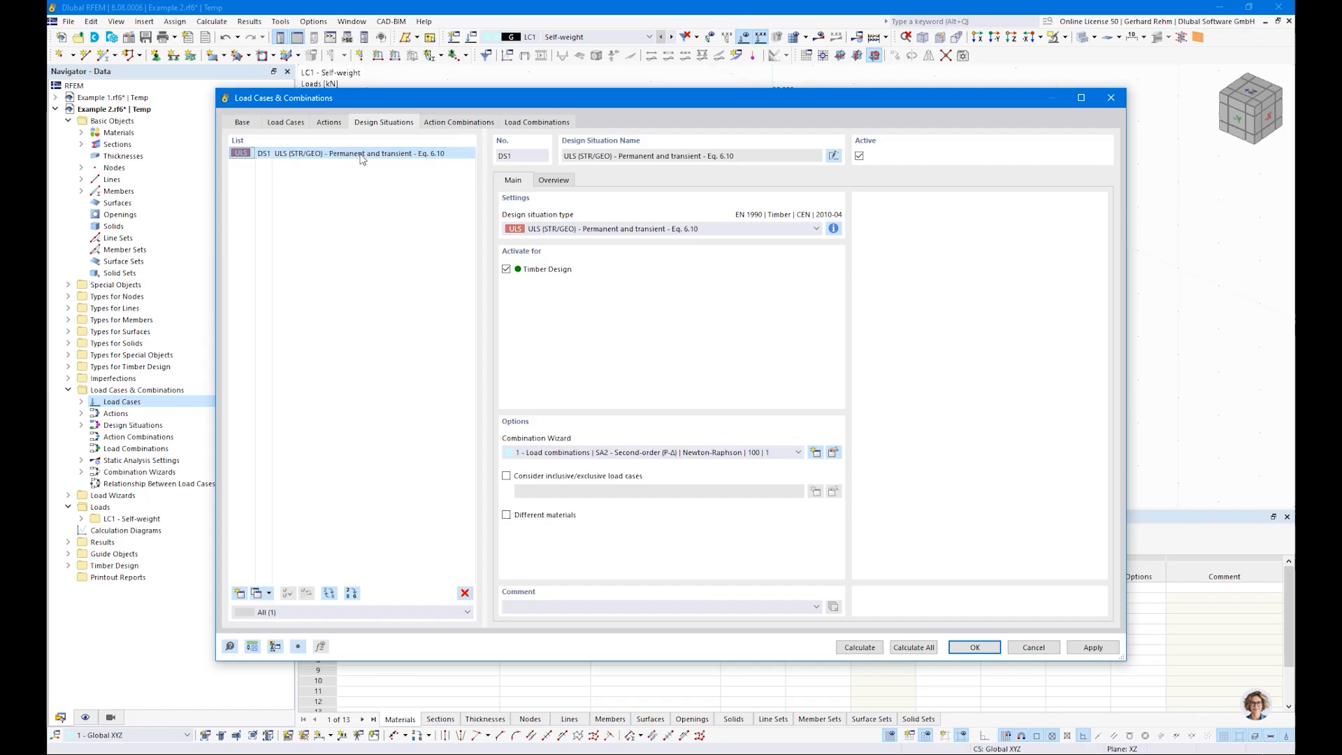
Step: Switch the ULS design situation's combination wizard to load combinations with geometrically linear analysis SA1, and accept the load cases and combinations
{"action": "left_click", "coordinate": [534, 123]}
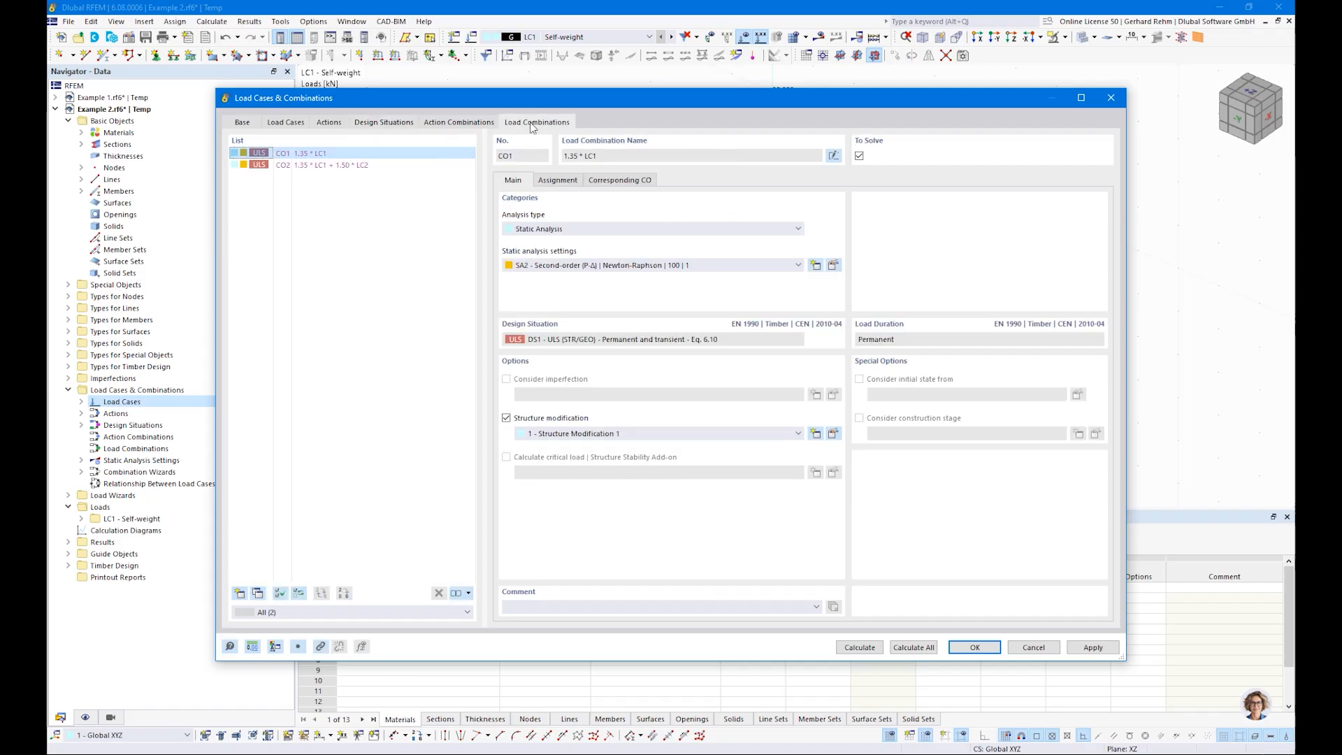
{"action": "left_click", "coordinate": [308, 165]}
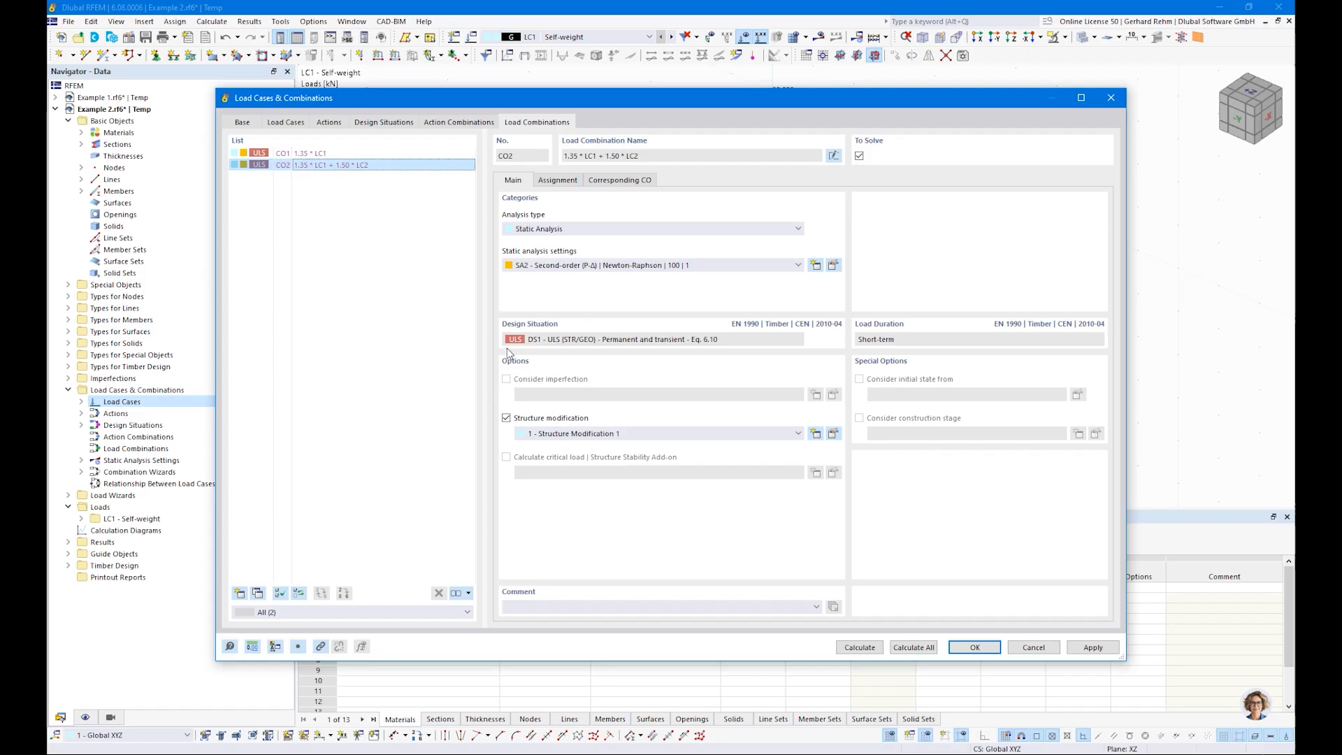
{"action": "left_click", "coordinate": [384, 123]}
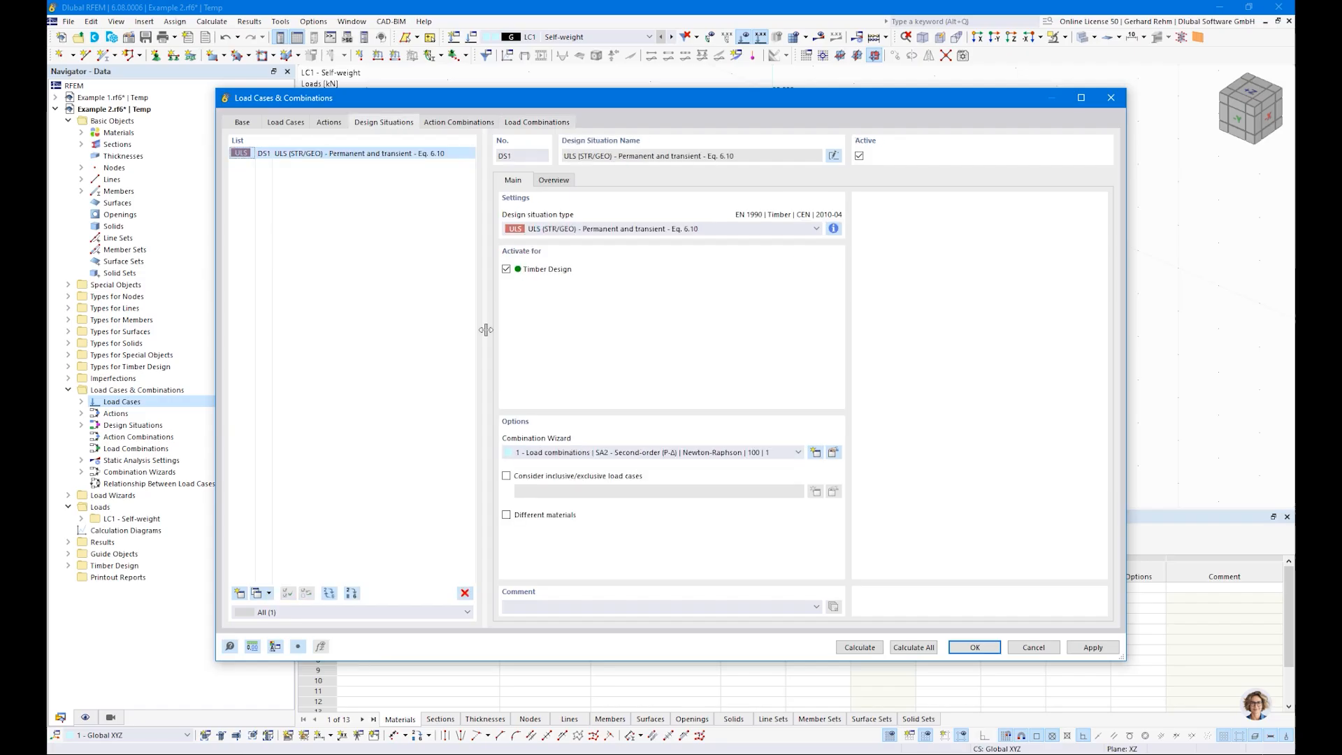
{"action": "left_click", "coordinate": [559, 452]}
{"action": "left_click", "coordinate": [562, 484]}
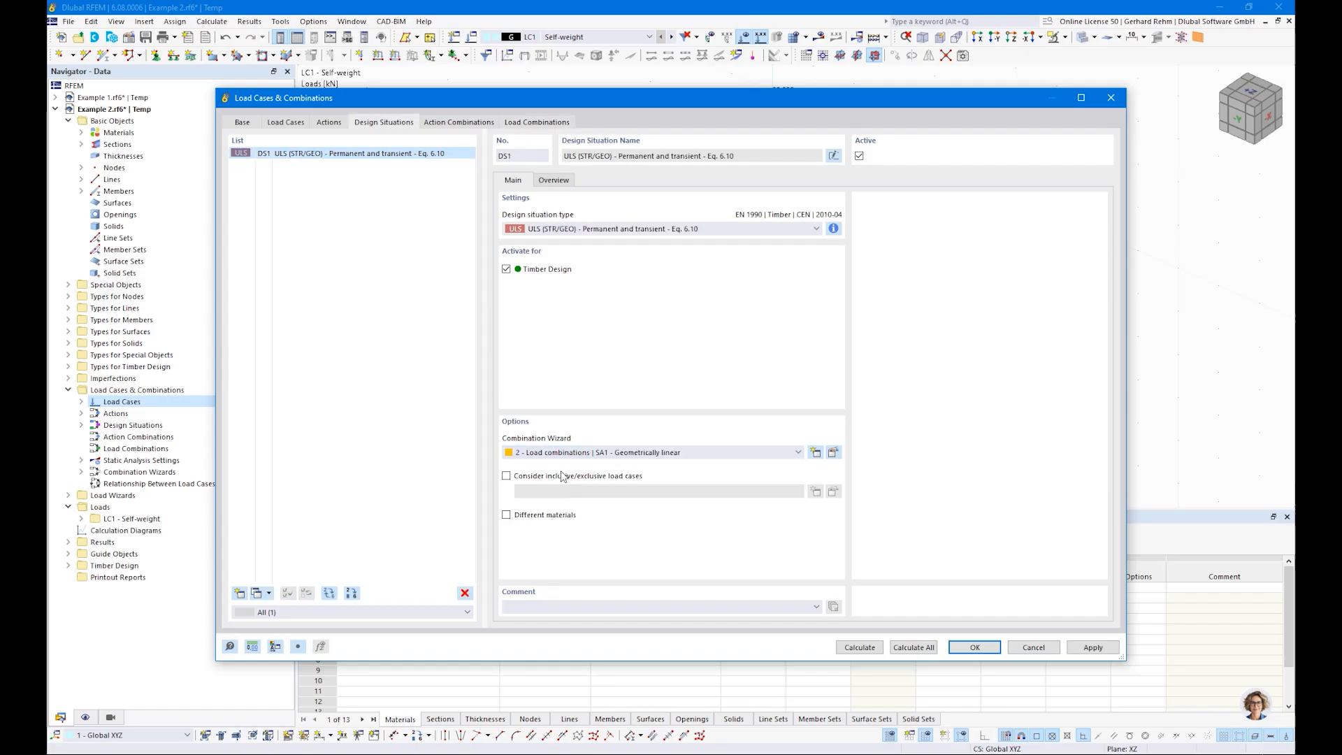
{"action": "left_click", "coordinate": [451, 123]}
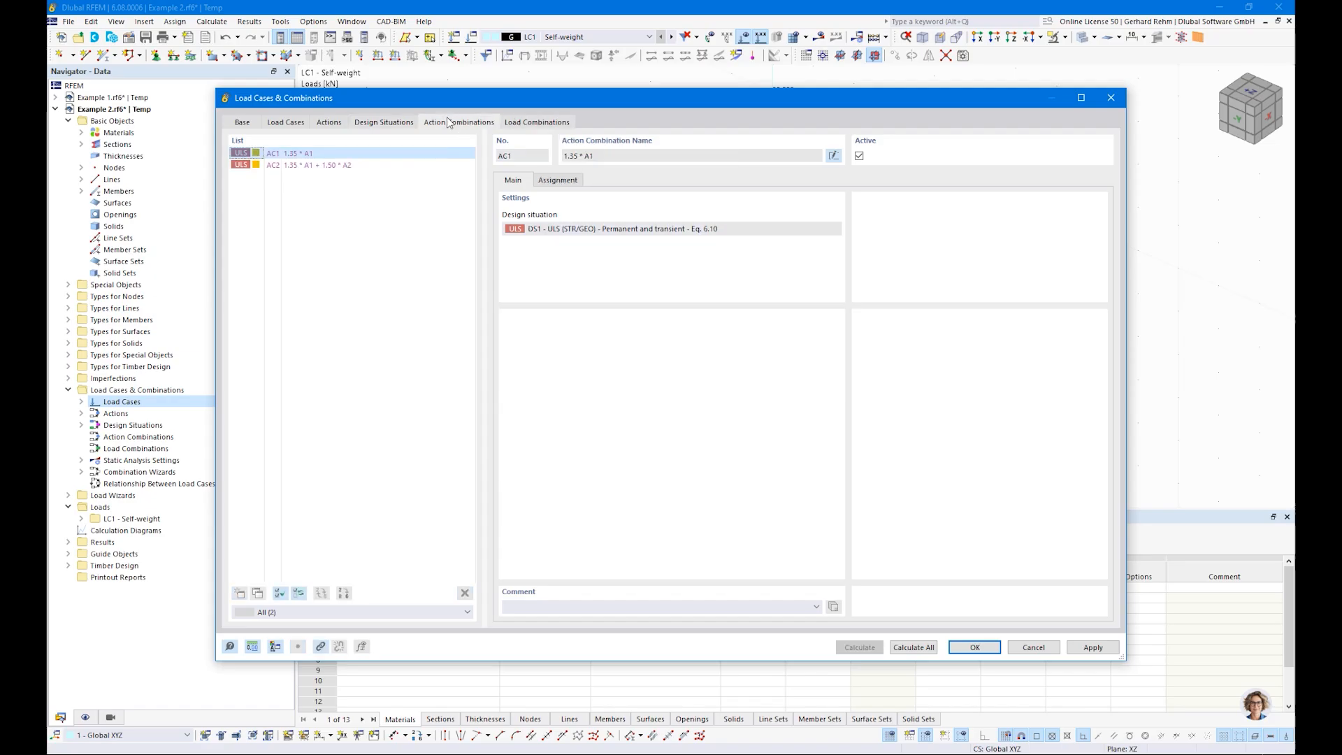
{"action": "left_click", "coordinate": [531, 123]}
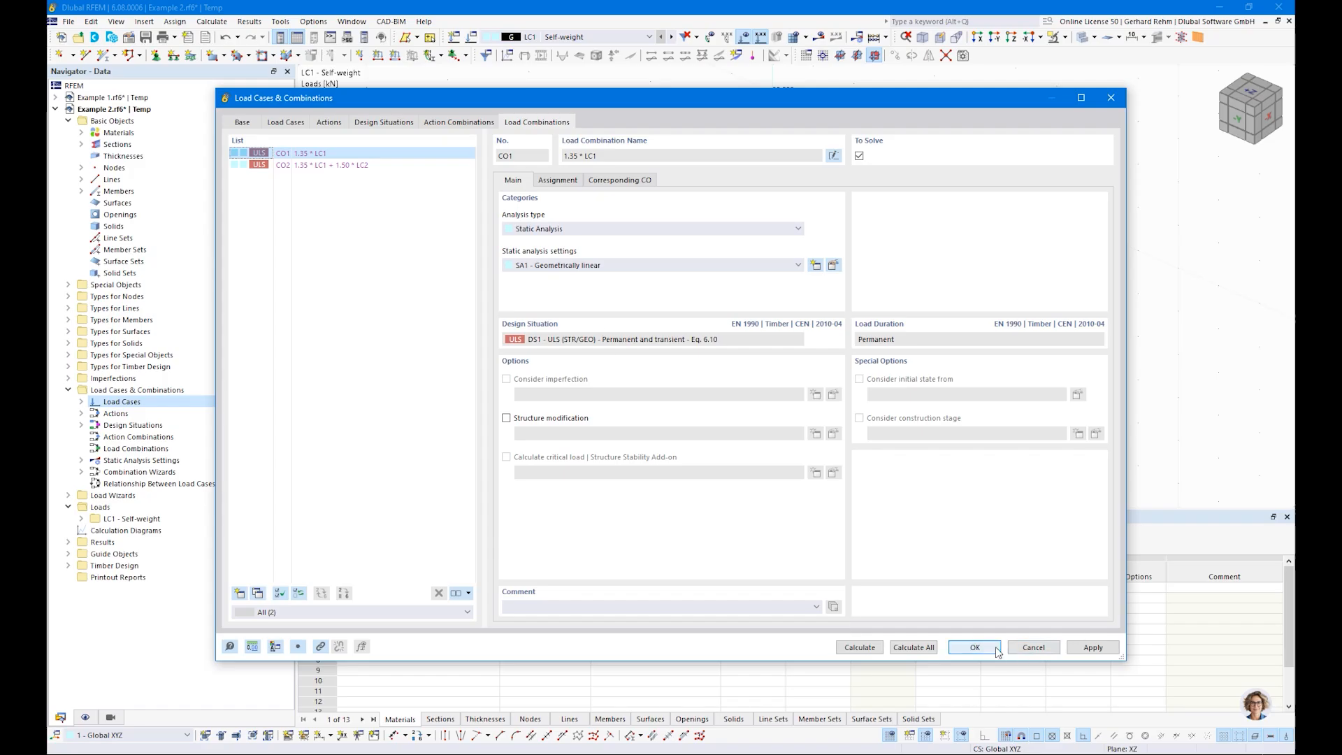
{"action": "left_click", "coordinate": [975, 647]}
Step: Apply a 20 kN vertical nodal force to the column's top node in load case LC2 Snow
{"action": "left_click", "coordinate": [567, 38]}
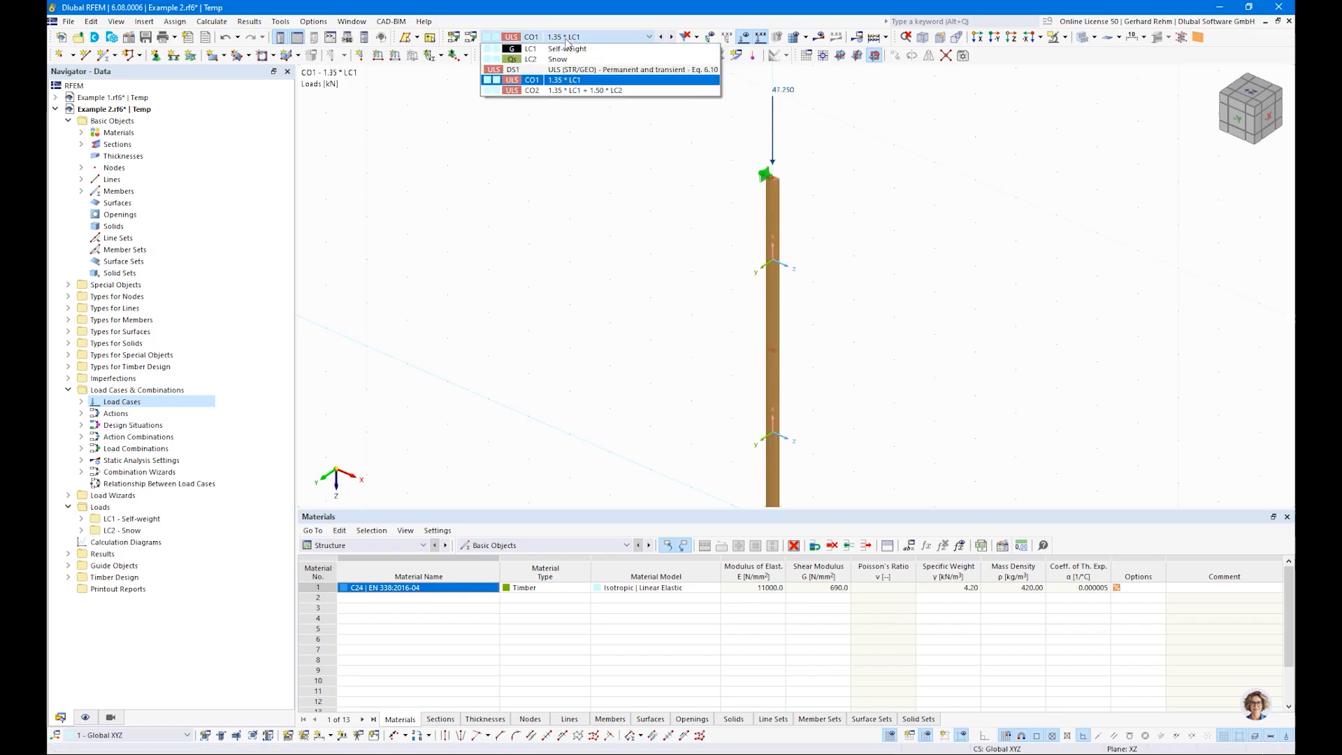
{"action": "left_click", "coordinate": [554, 55]}
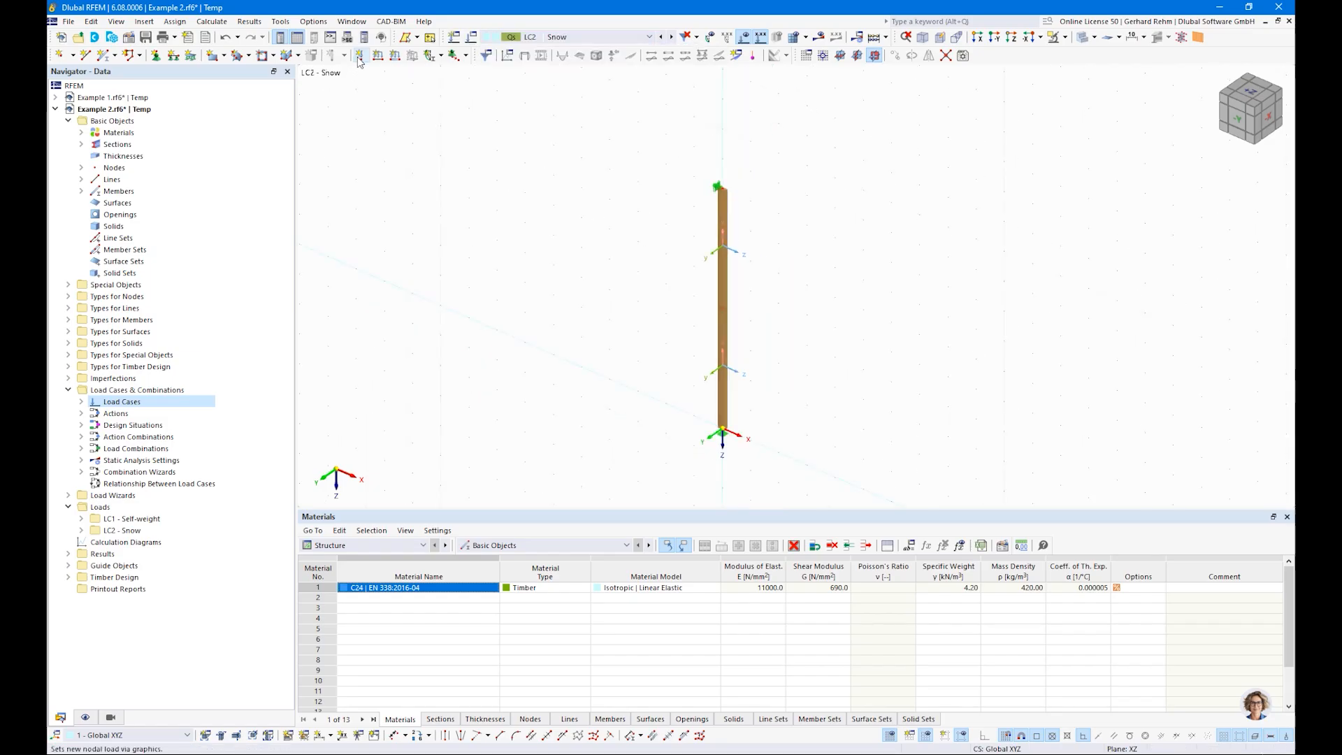
{"action": "left_click", "coordinate": [359, 55]}
{"action": "type", "text": "20"}
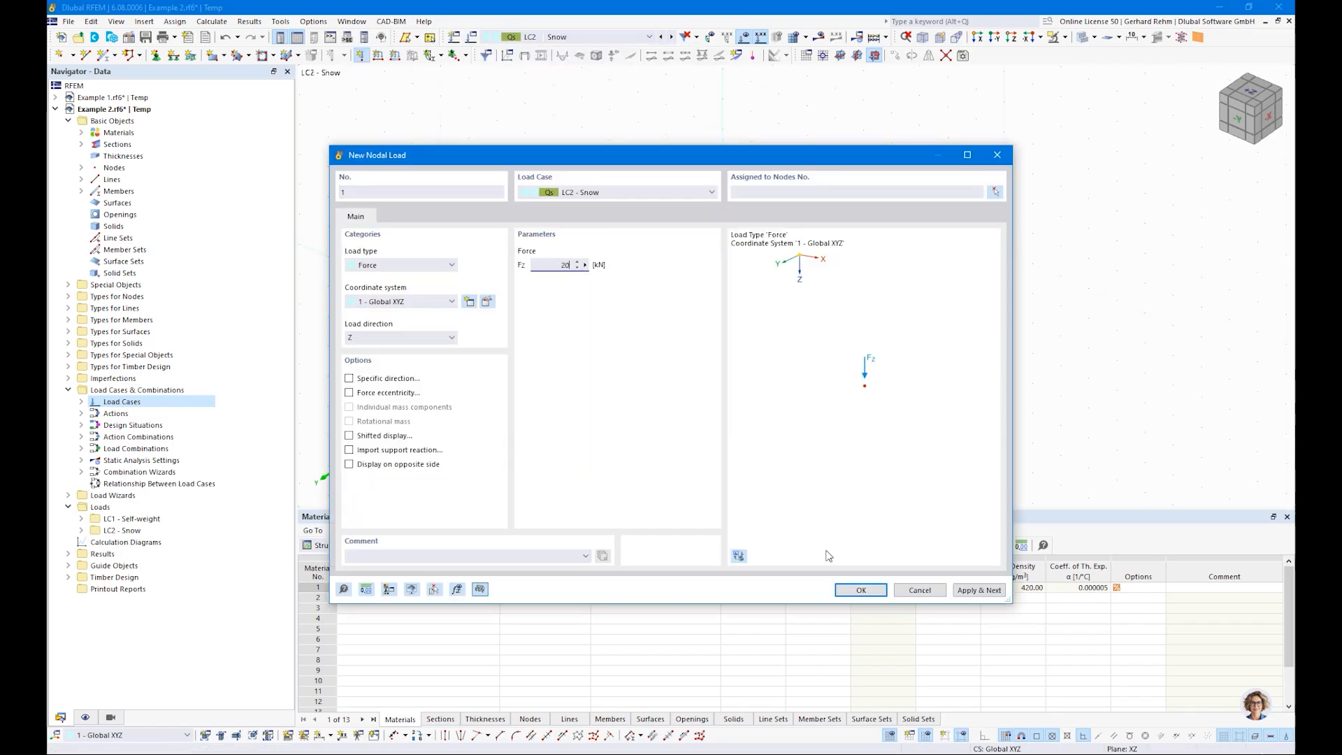
{"action": "left_click", "coordinate": [861, 590]}
{"action": "left_click", "coordinate": [718, 187]}
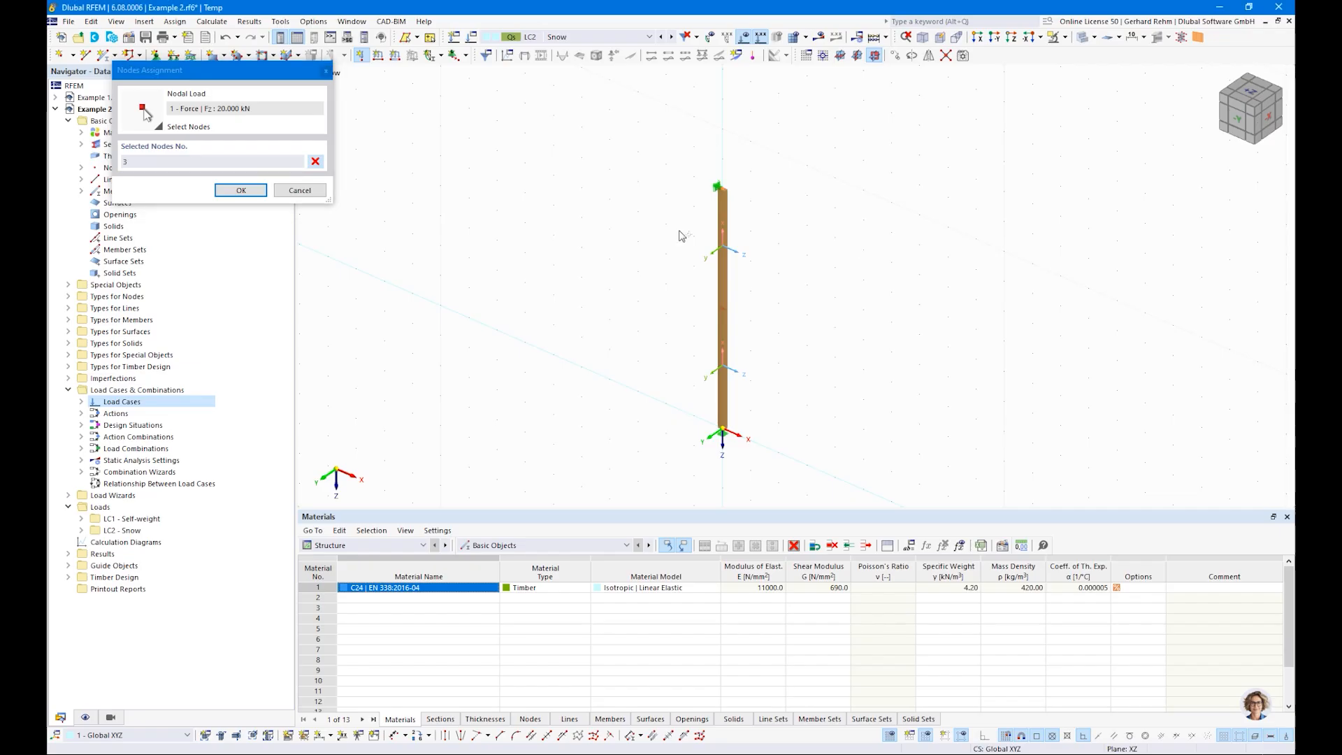
{"action": "left_click", "coordinate": [241, 190]}
{"action": "right_click", "coordinate": [456, 199]}
{"action": "left_click", "coordinate": [457, 181]}
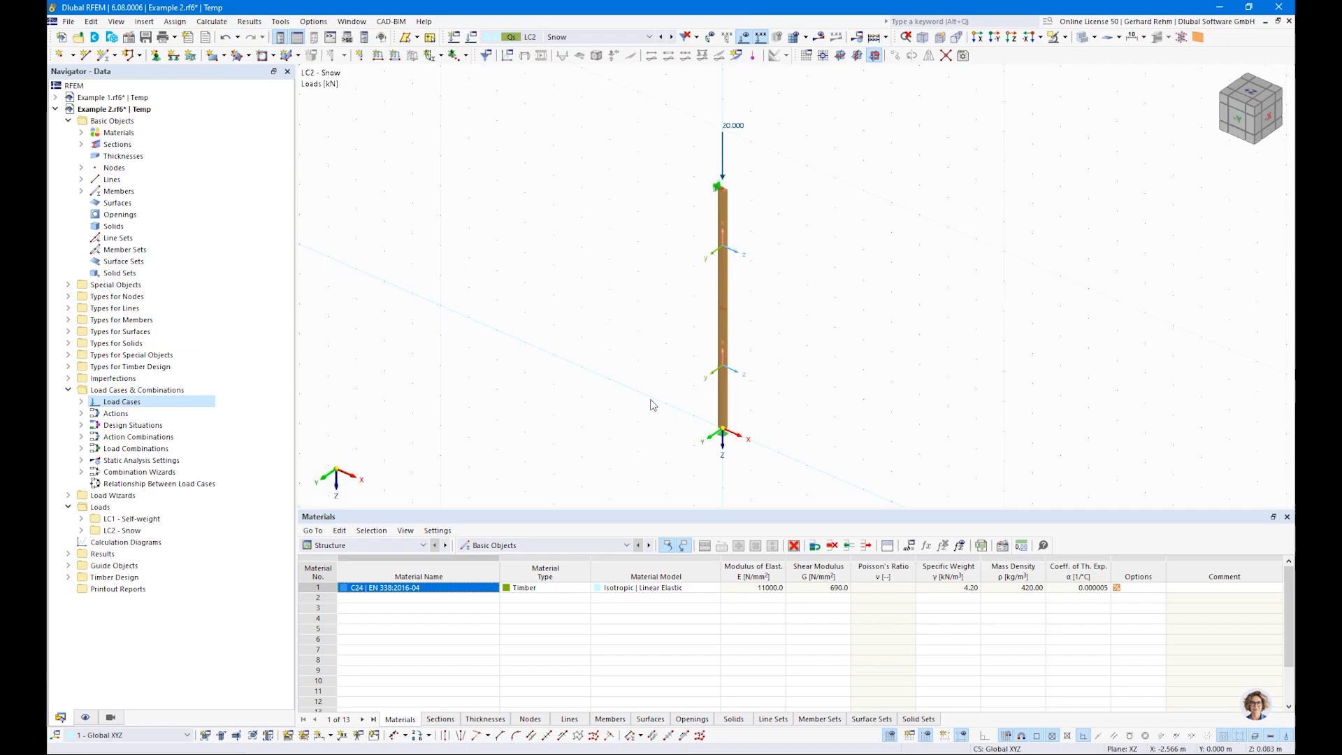
Step: Calculate the results for design situation DS1 and display the members' axial force N on the column
{"action": "left_click", "coordinate": [594, 39]}
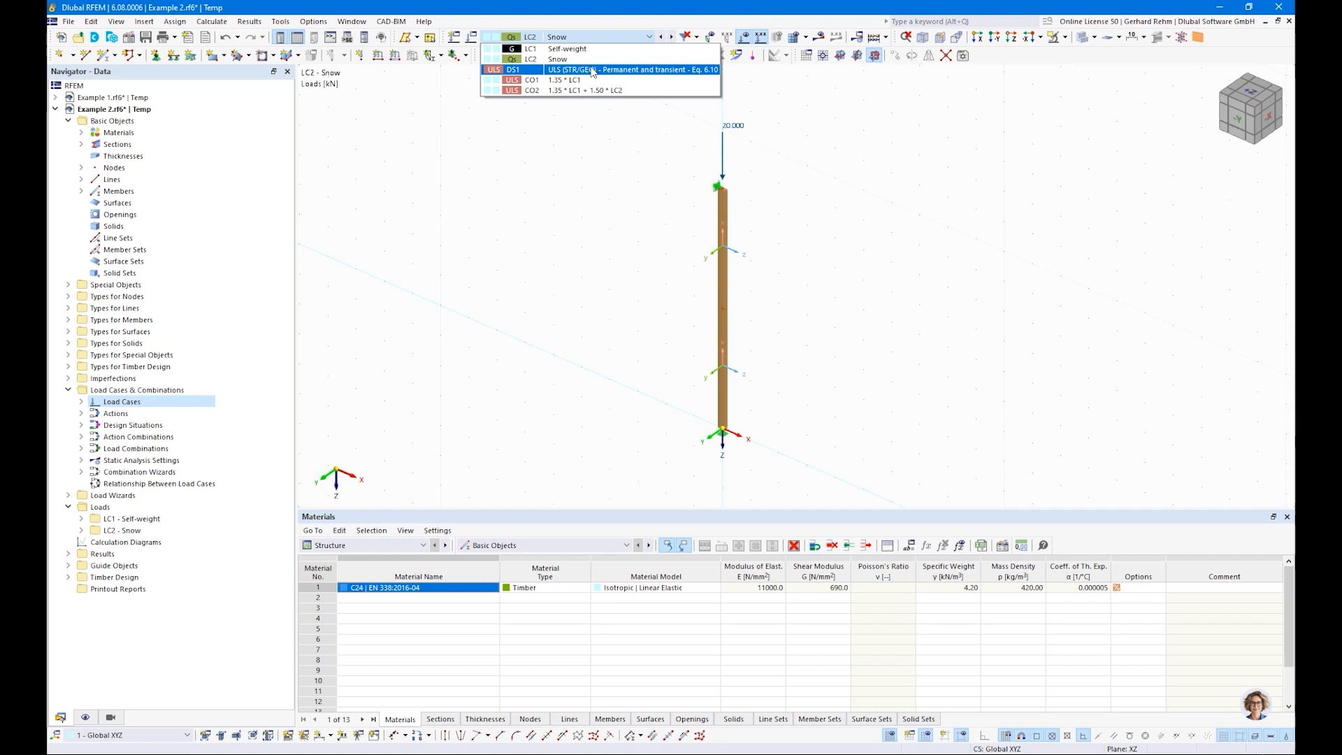
{"action": "left_click", "coordinate": [594, 70]}
{"action": "left_click", "coordinate": [819, 36]}
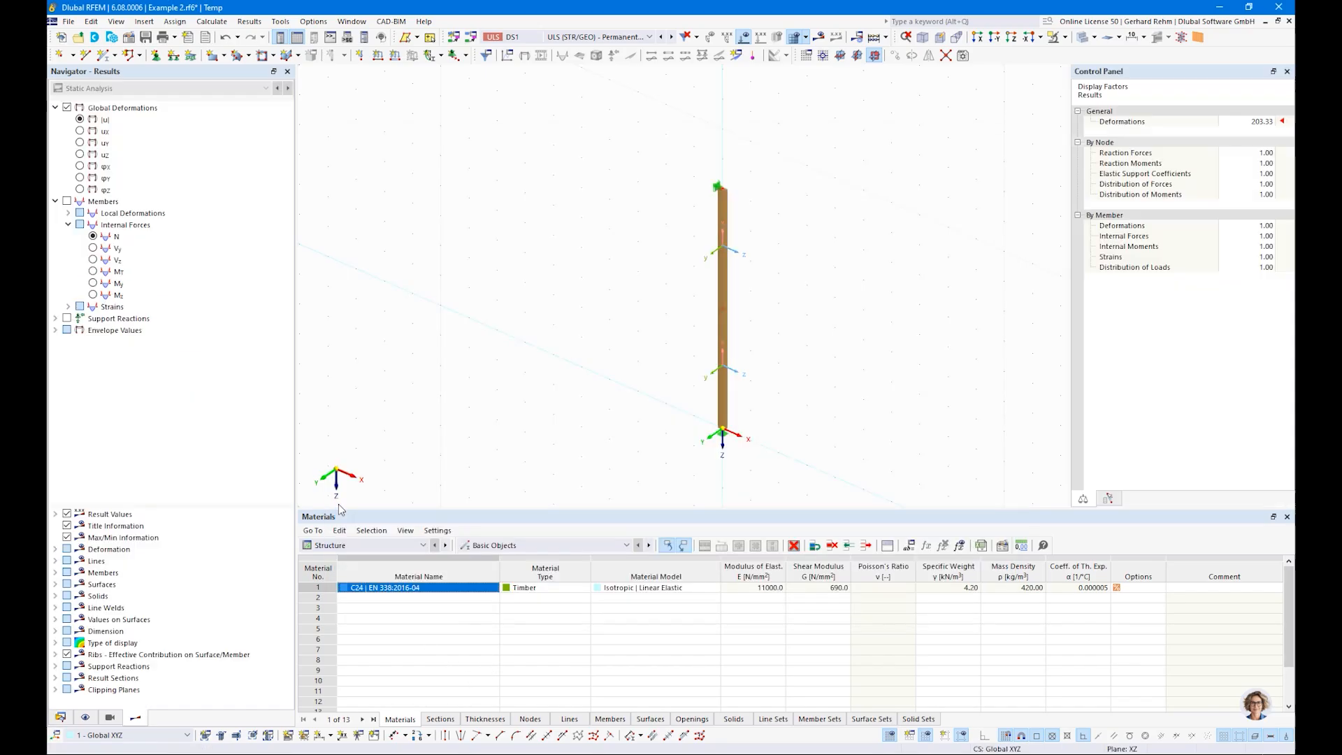
{"action": "left_click", "coordinate": [93, 237]}
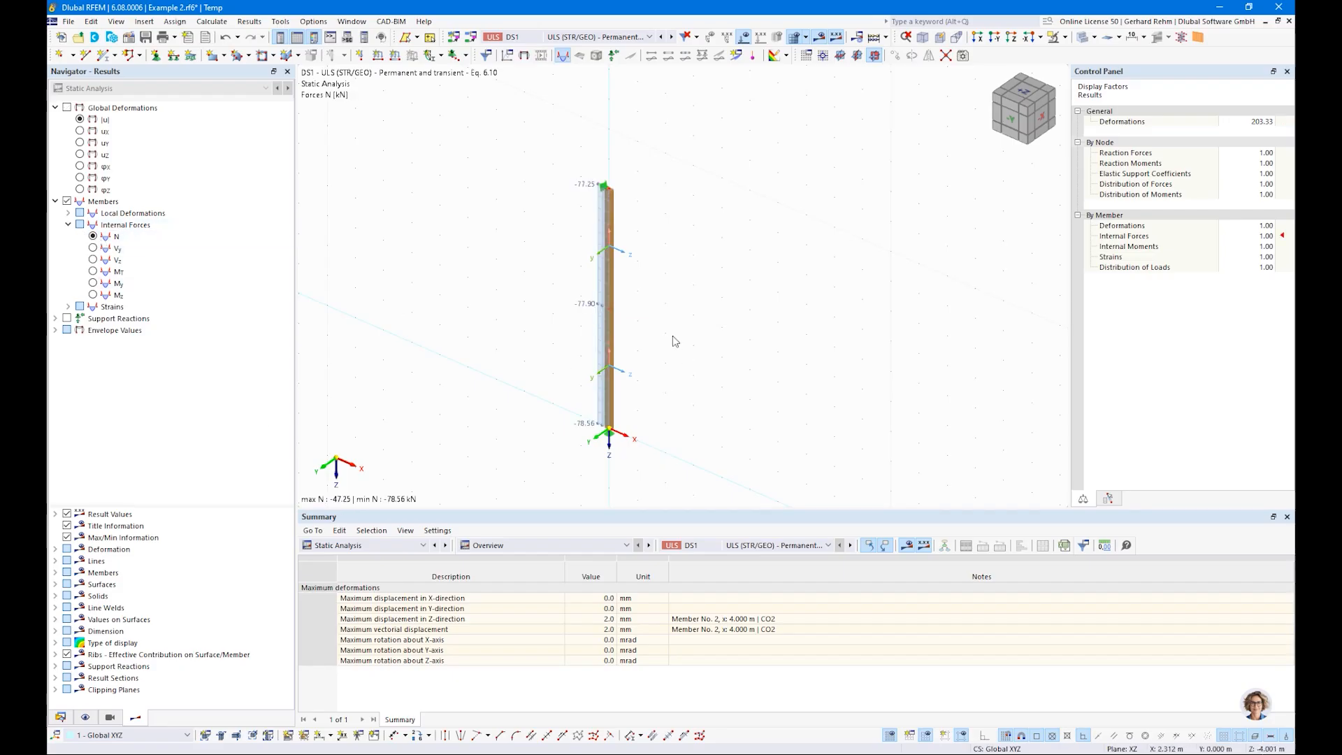
{"action": "scroll", "coordinate": [651, 347], "scroll_direction": "up", "scroll_amount": 2}
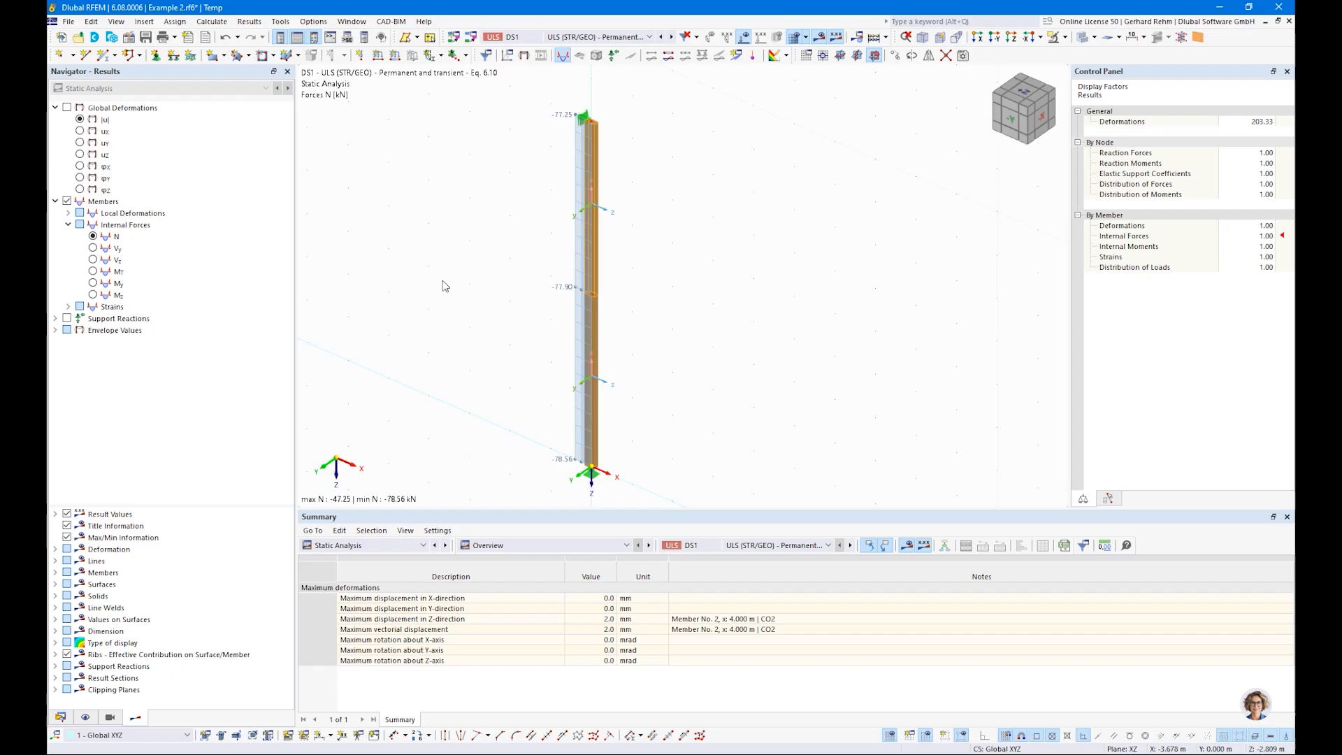
Step: Run the Timber Design calculation for the ULS design situation
{"action": "left_click", "coordinate": [392, 546]}
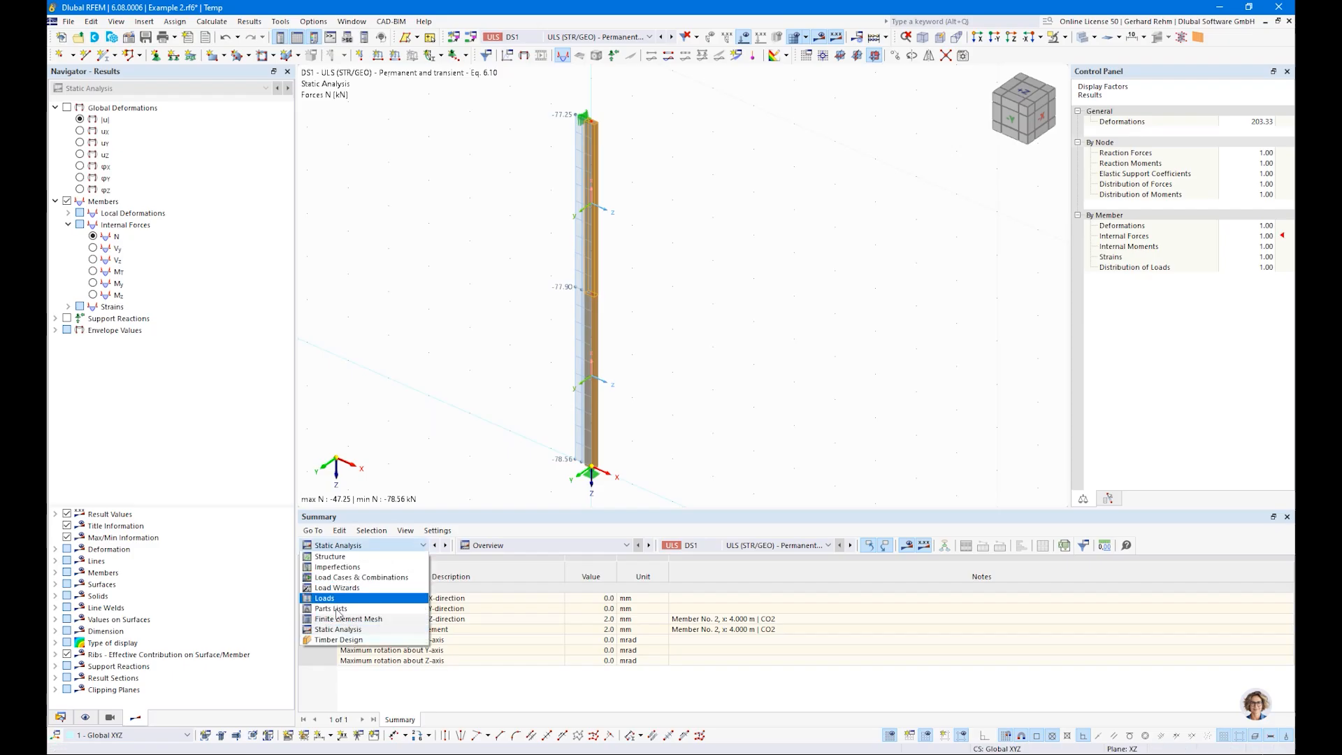
{"action": "left_click", "coordinate": [338, 640]}
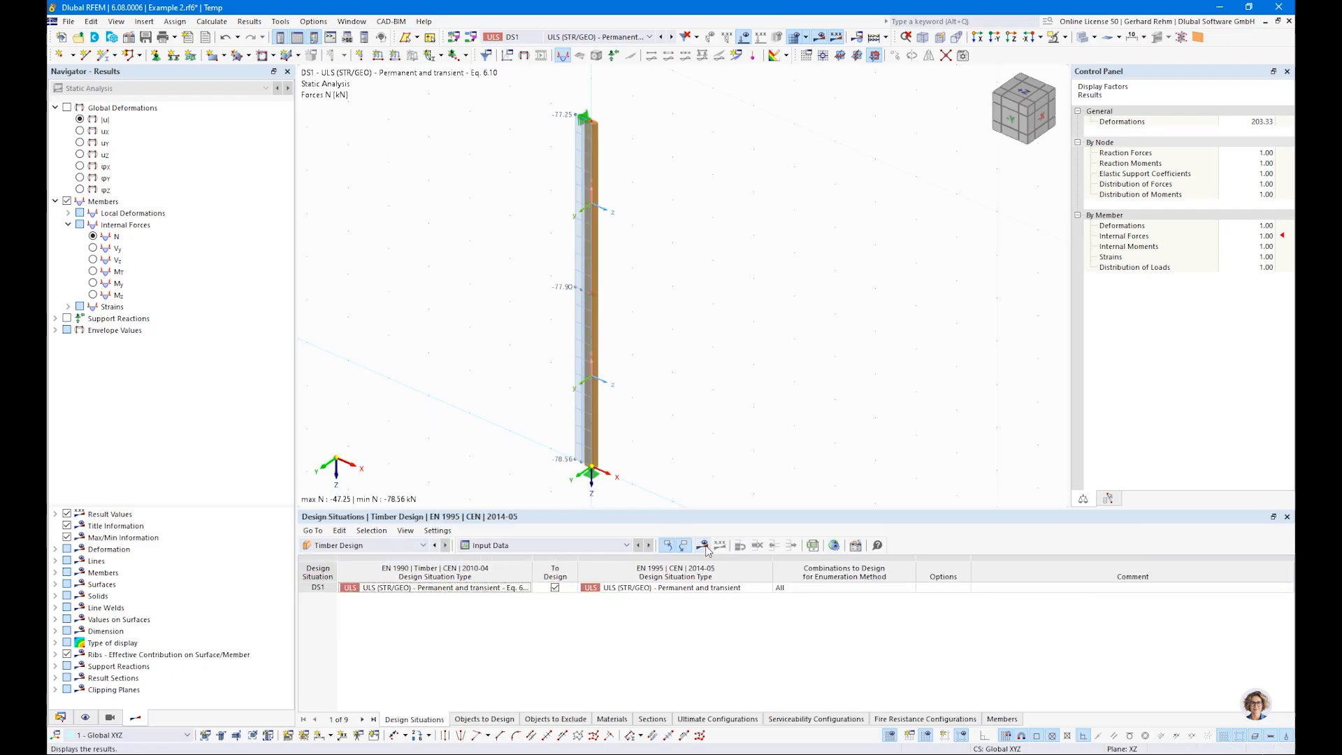
{"action": "left_click", "coordinate": [709, 547]}
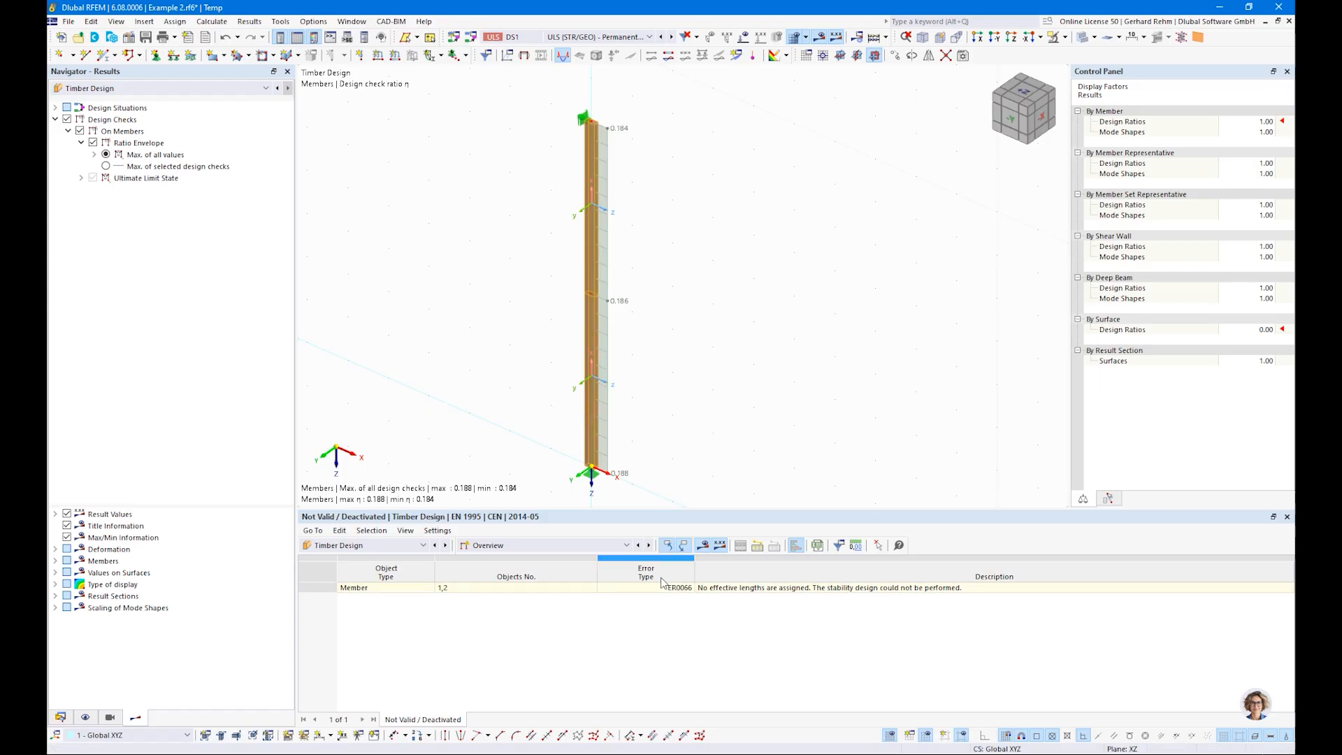
Step: Open the design ratios on members and examine the governing check by design situation
{"action": "left_click", "coordinate": [553, 546]}
{"action": "left_click", "coordinate": [502, 580]}
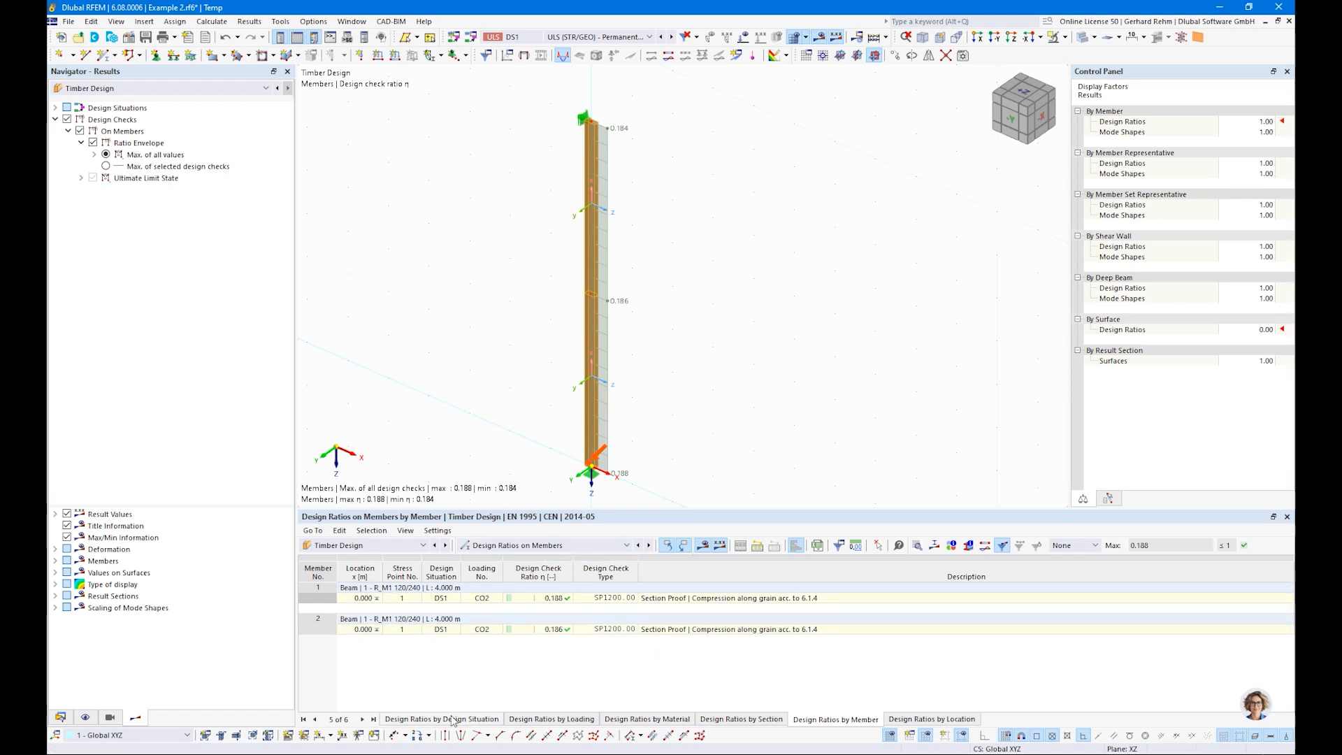
{"action": "left_click", "coordinate": [652, 600]}
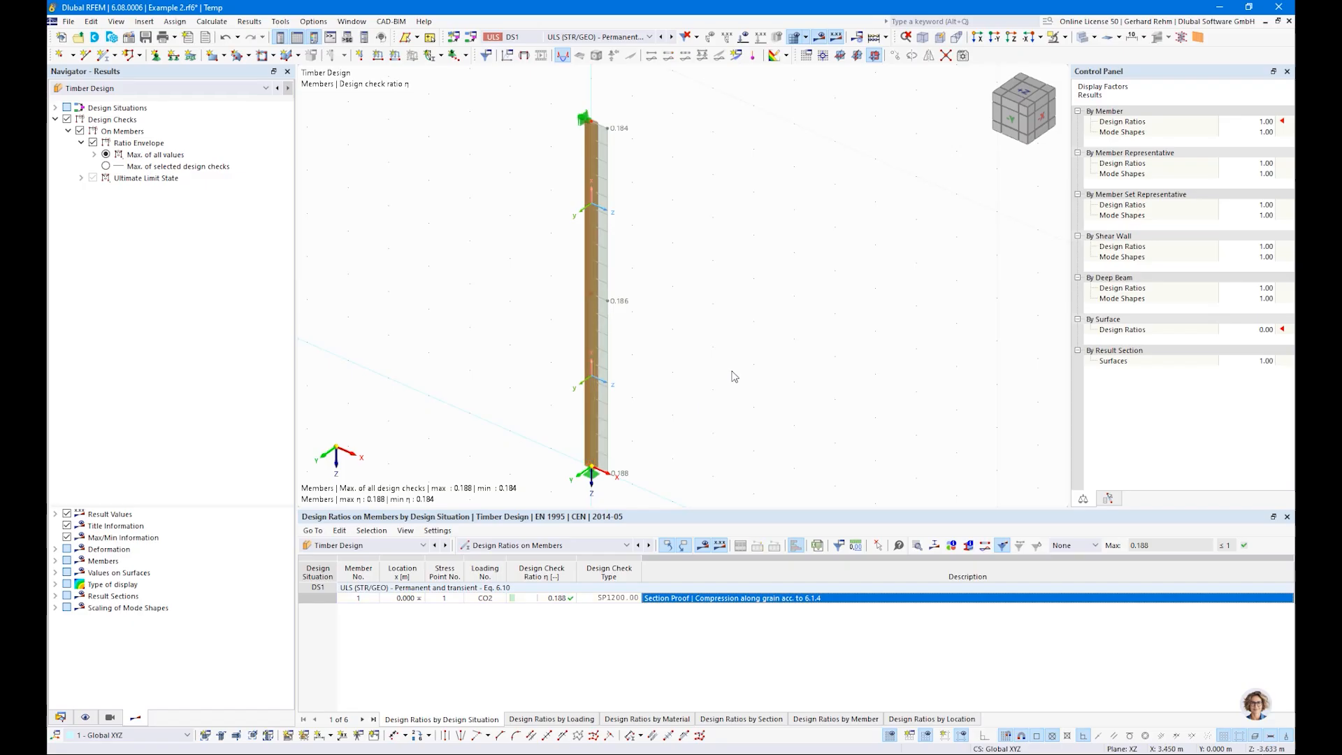
{"action": "scroll", "coordinate": [735, 372], "scroll_direction": "down", "scroll_amount": 2}
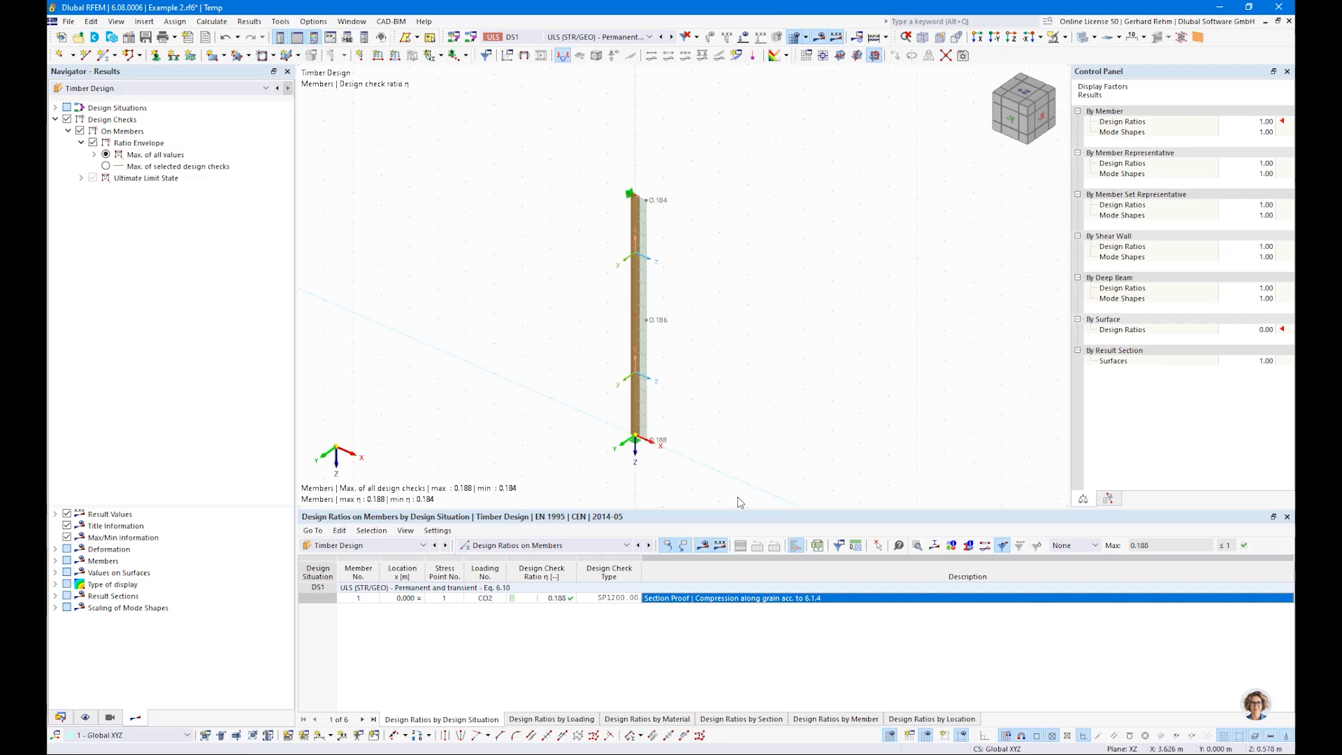
Step: Create a continuous member set from the column's two members and activate its timber design properties
{"action": "left_click", "coordinate": [637, 213]}
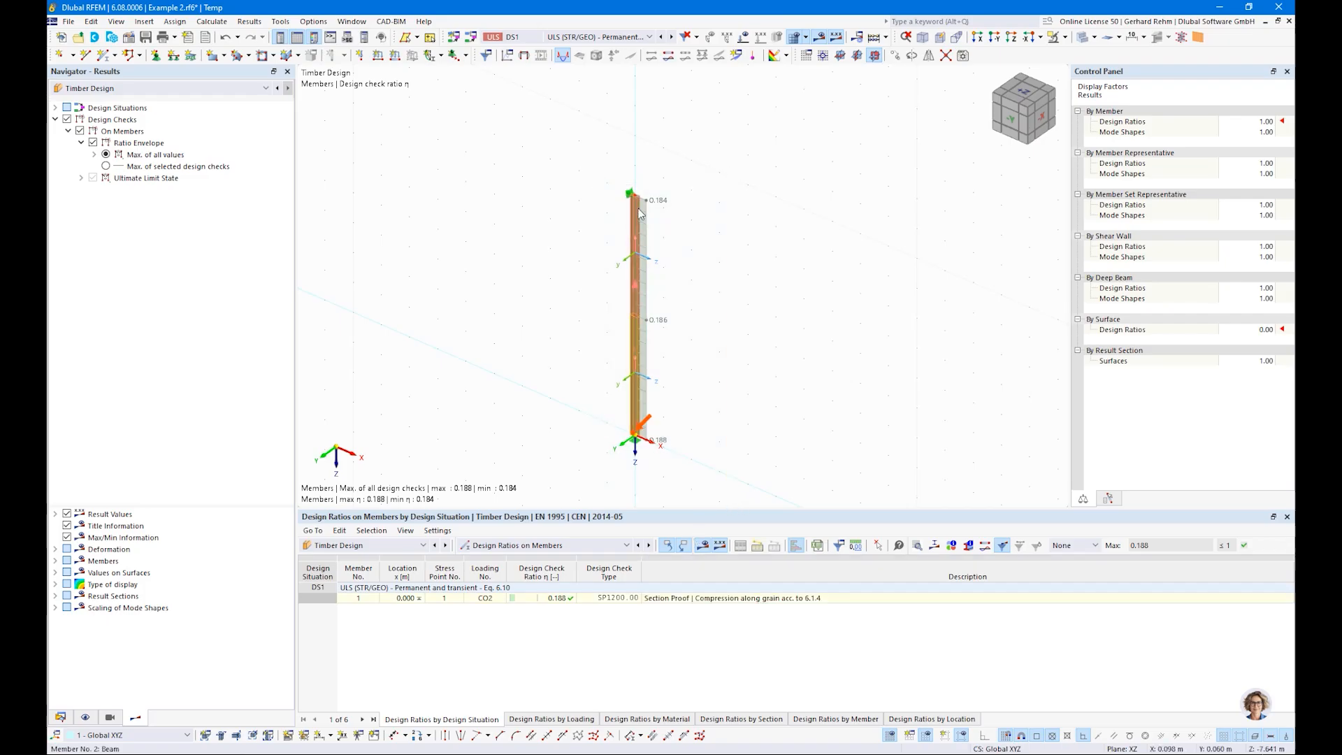
{"action": "right_click", "coordinate": [639, 209]}
{"action": "left_click", "coordinate": [833, 180]}
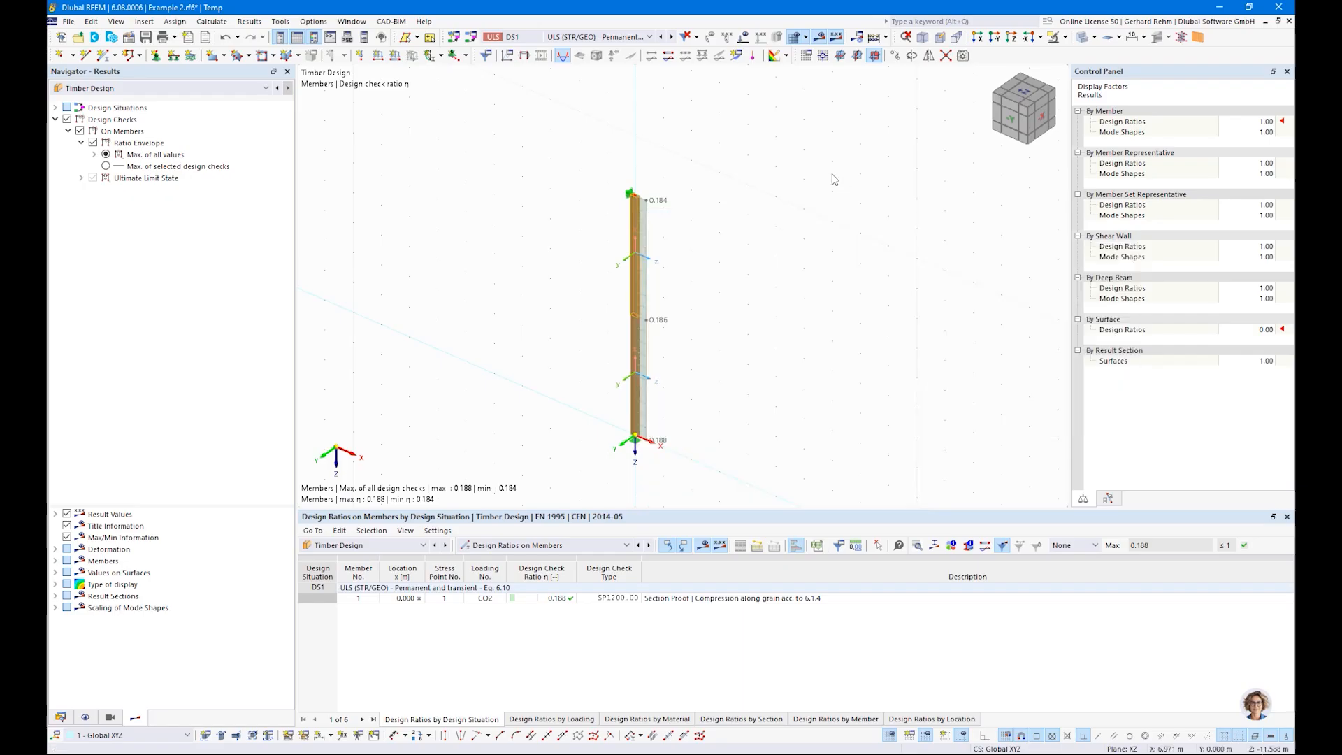
{"action": "left_click_drag", "start_coordinate": [775, 489], "coordinate": [564, 170]}
{"action": "right_click", "coordinate": [636, 240]}
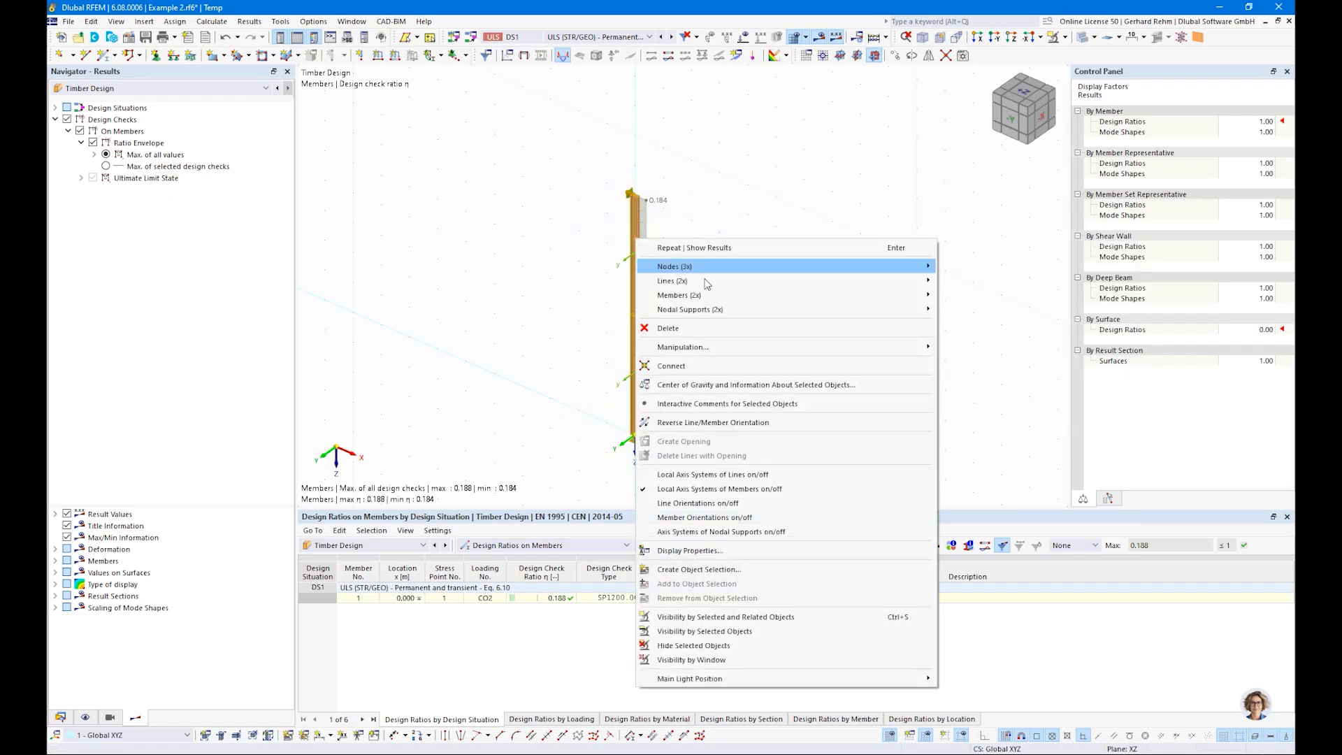
{"action": "mouse_move", "coordinate": [708, 300]}
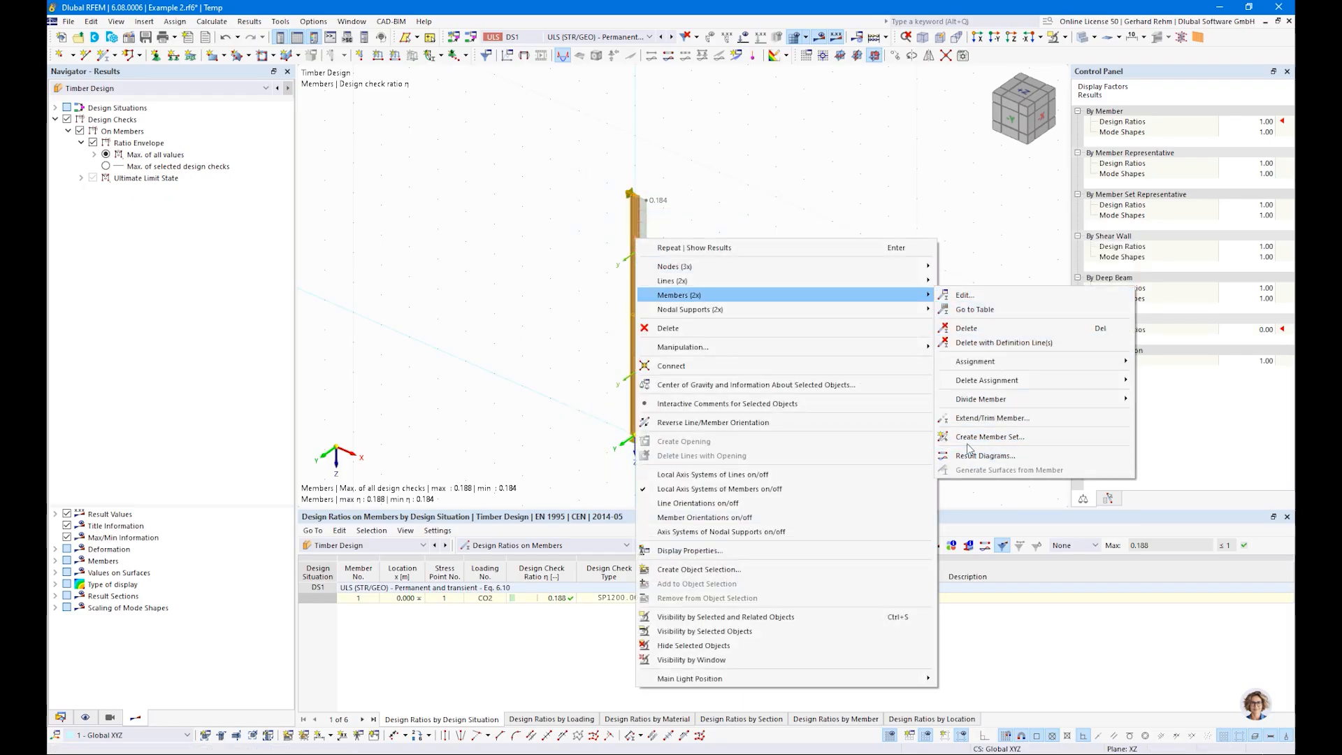
{"action": "left_click", "coordinate": [990, 436]}
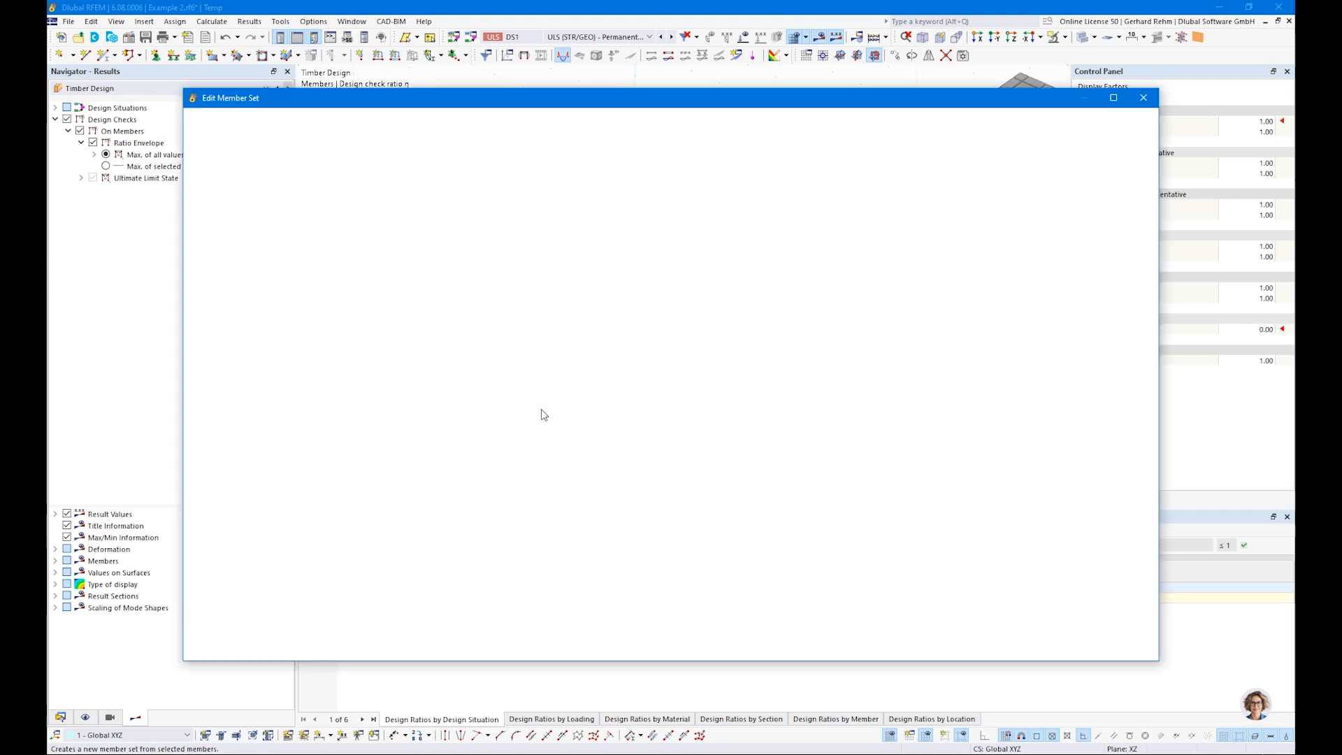
{"action": "left_click", "coordinate": [386, 310]}
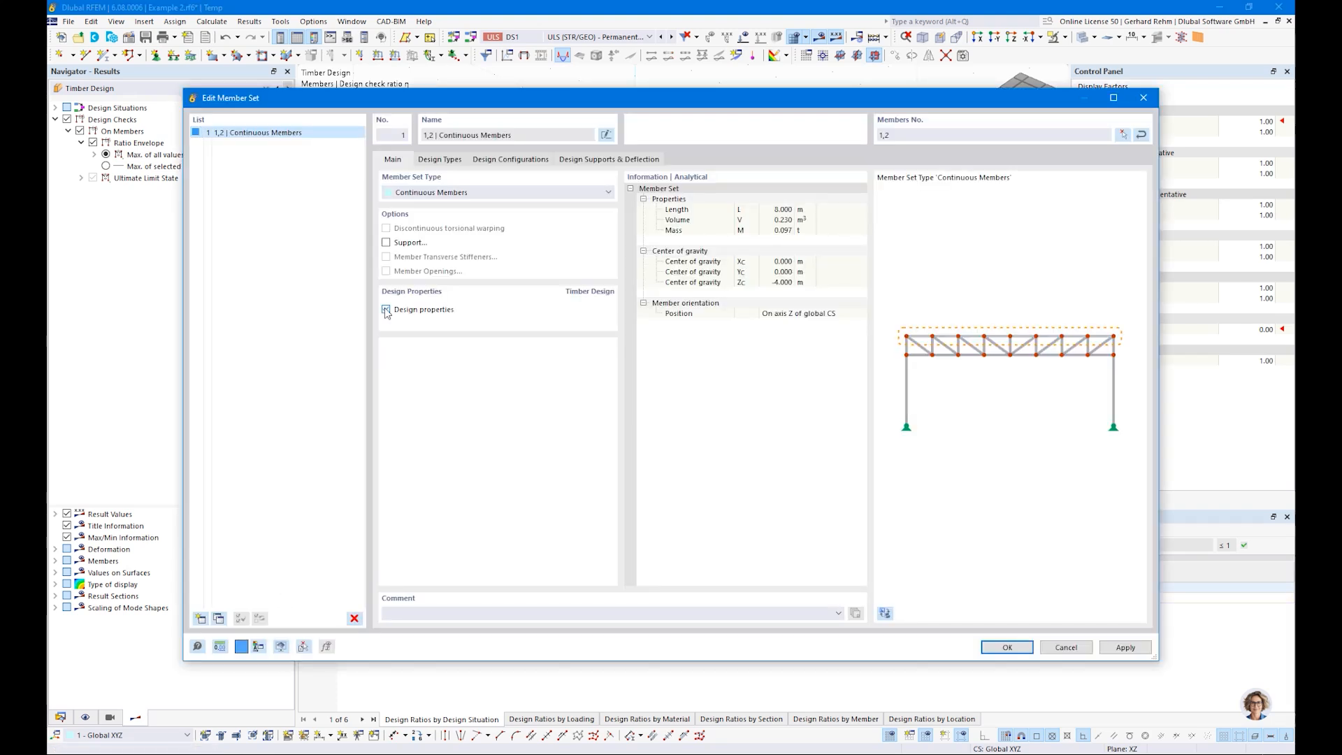
Step: Create new effective lengths for the member set, considering flexural buckling about both axes but not lateral-torsional buckling
{"action": "left_click", "coordinate": [440, 160]}
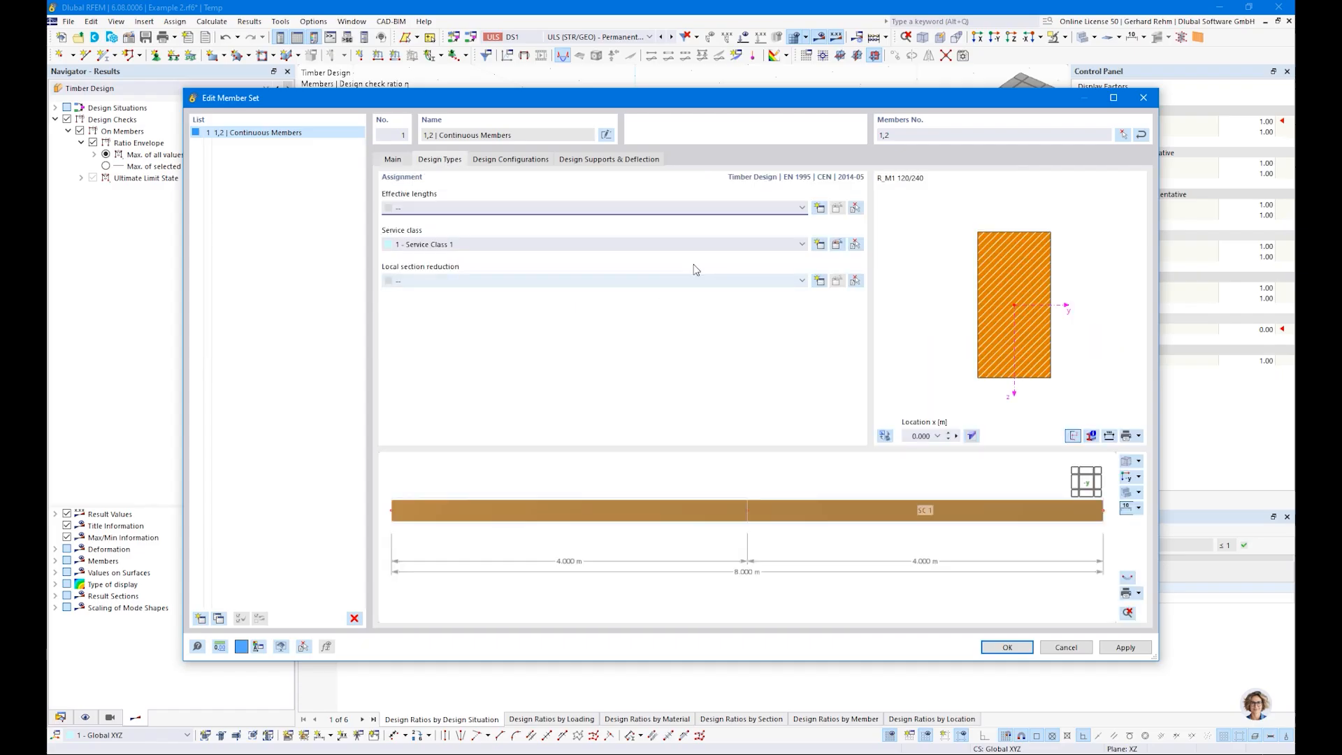
{"action": "left_click", "coordinate": [819, 208]}
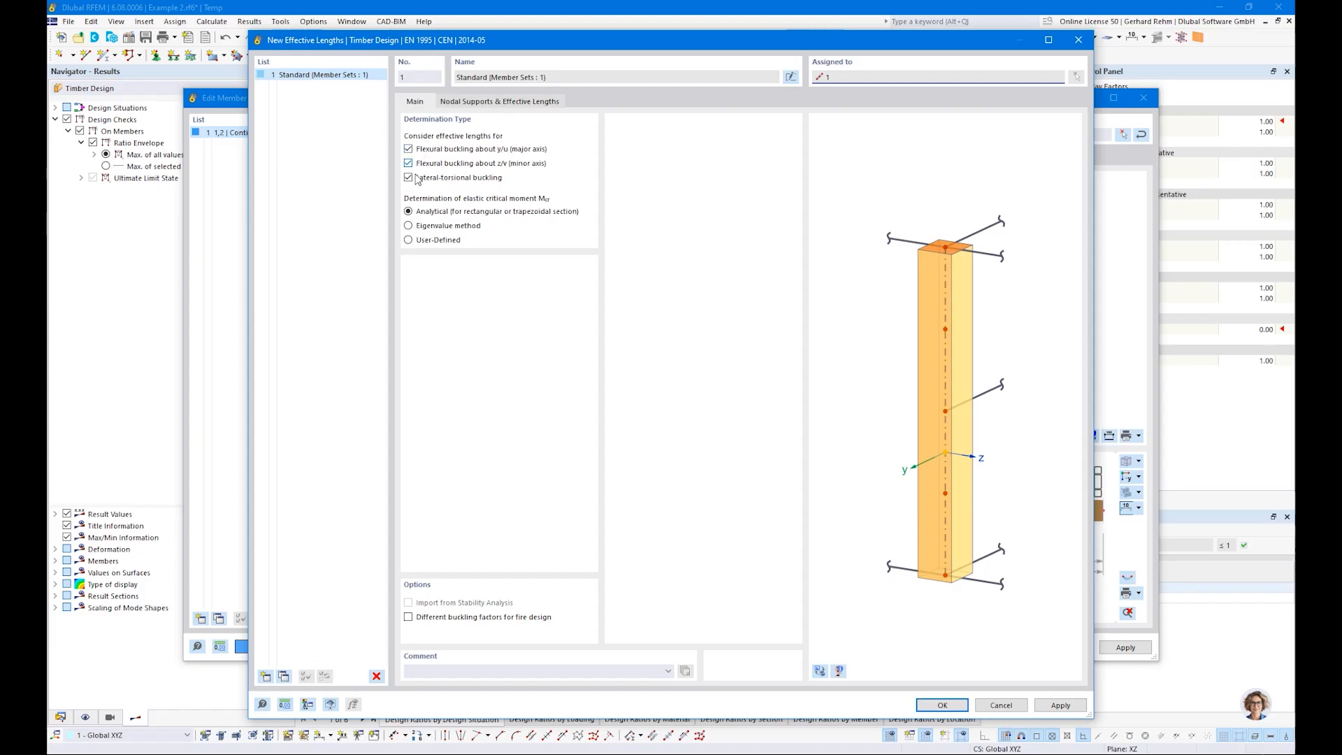
{"action": "left_click", "coordinate": [409, 177]}
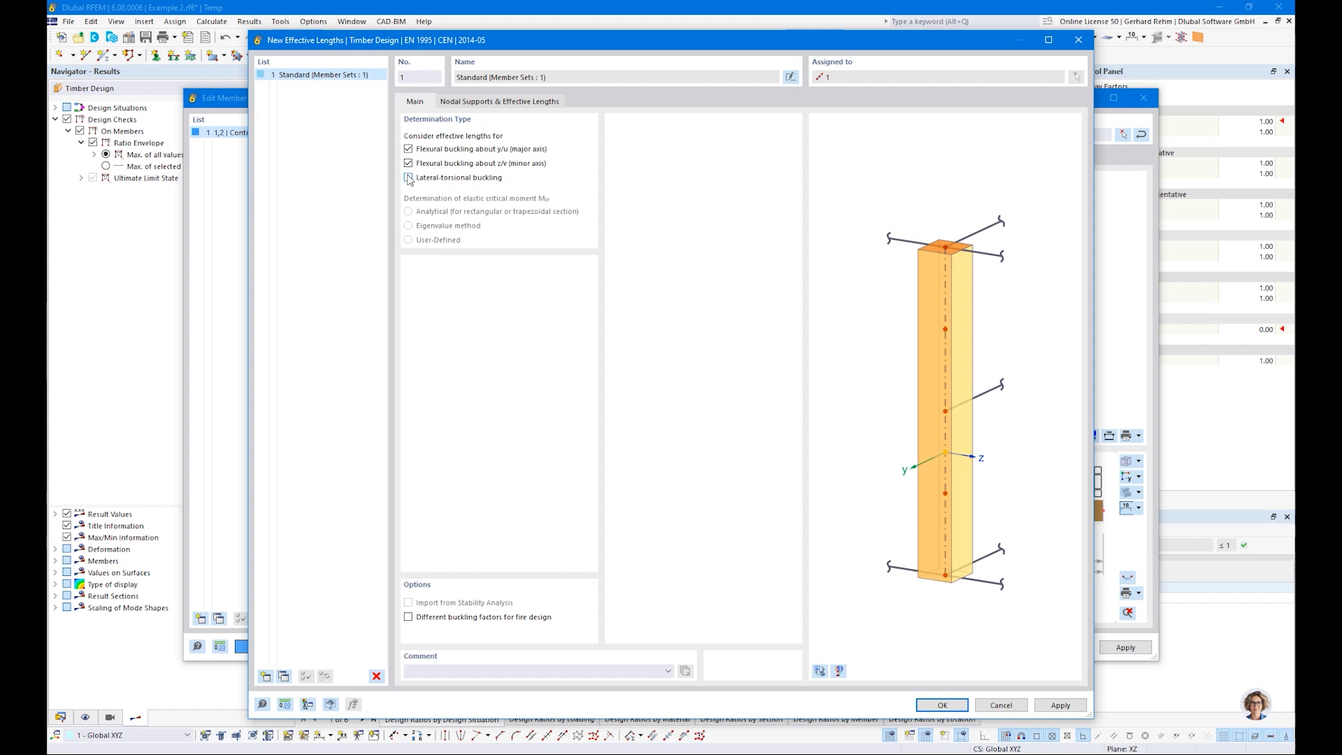
Step: Review the nodal supports on the real column model and check the effective lengths as absolute values
{"action": "left_click", "coordinate": [463, 106]}
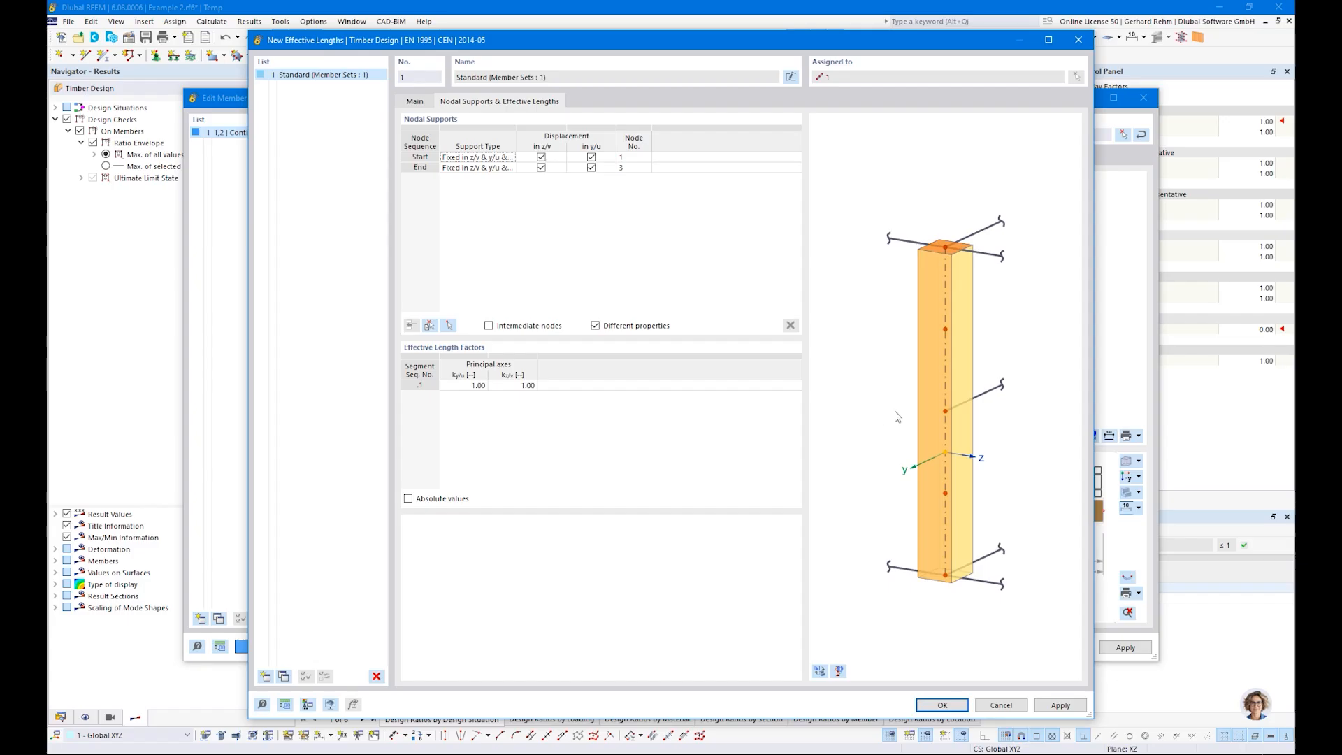
{"action": "left_click", "coordinate": [820, 670]}
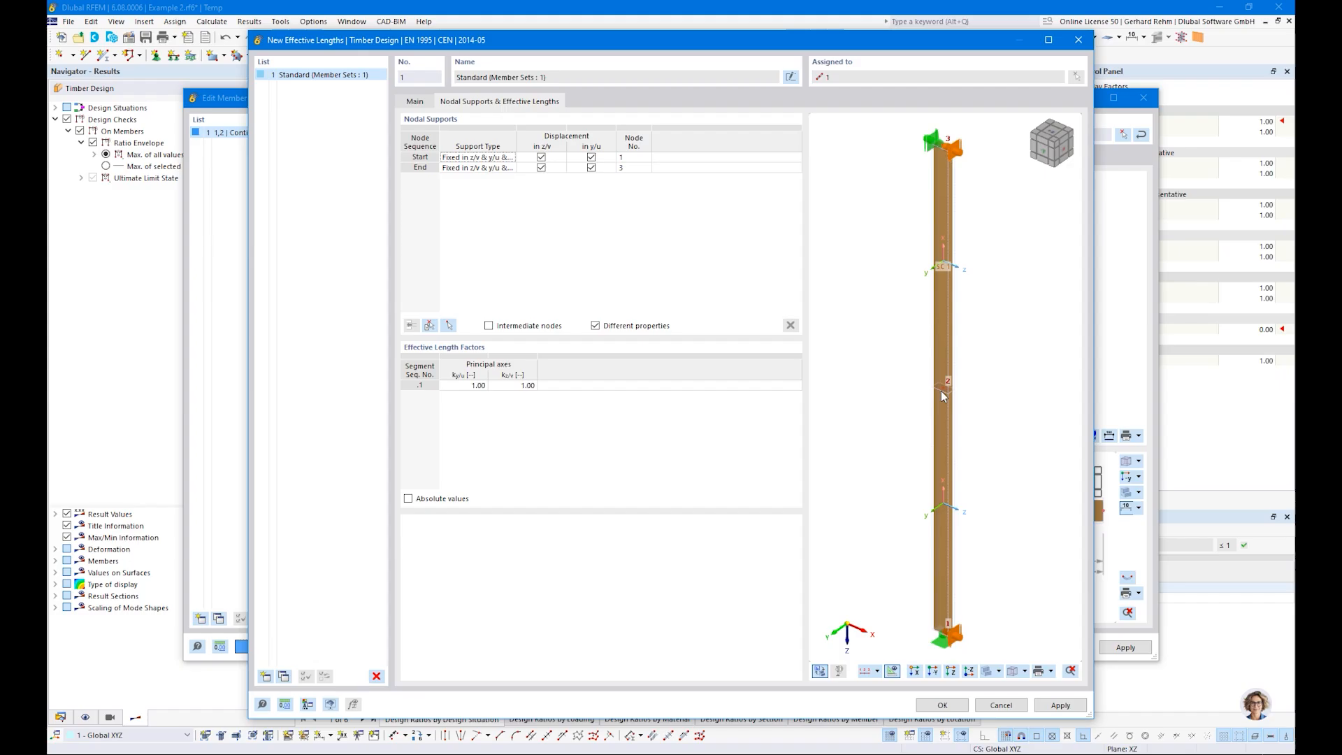
{"action": "left_click", "coordinate": [409, 501]}
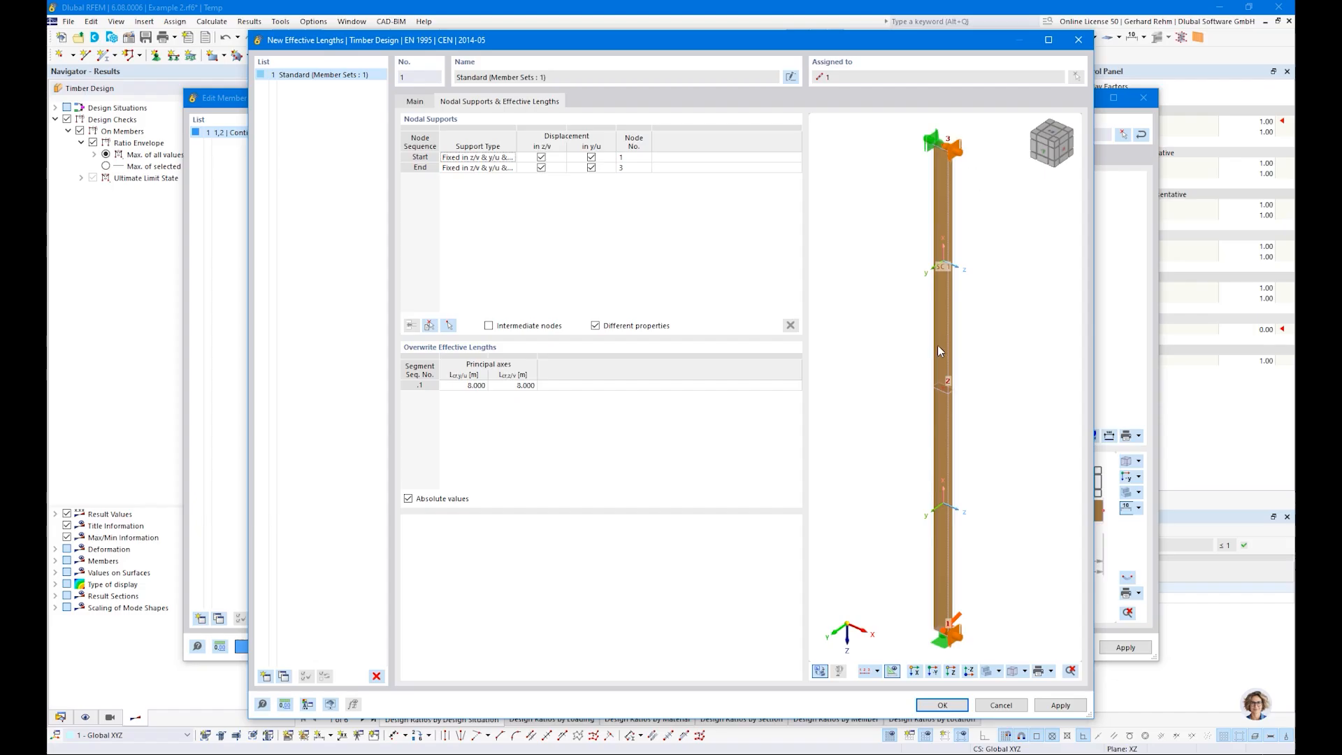
{"action": "left_click", "coordinate": [409, 499]}
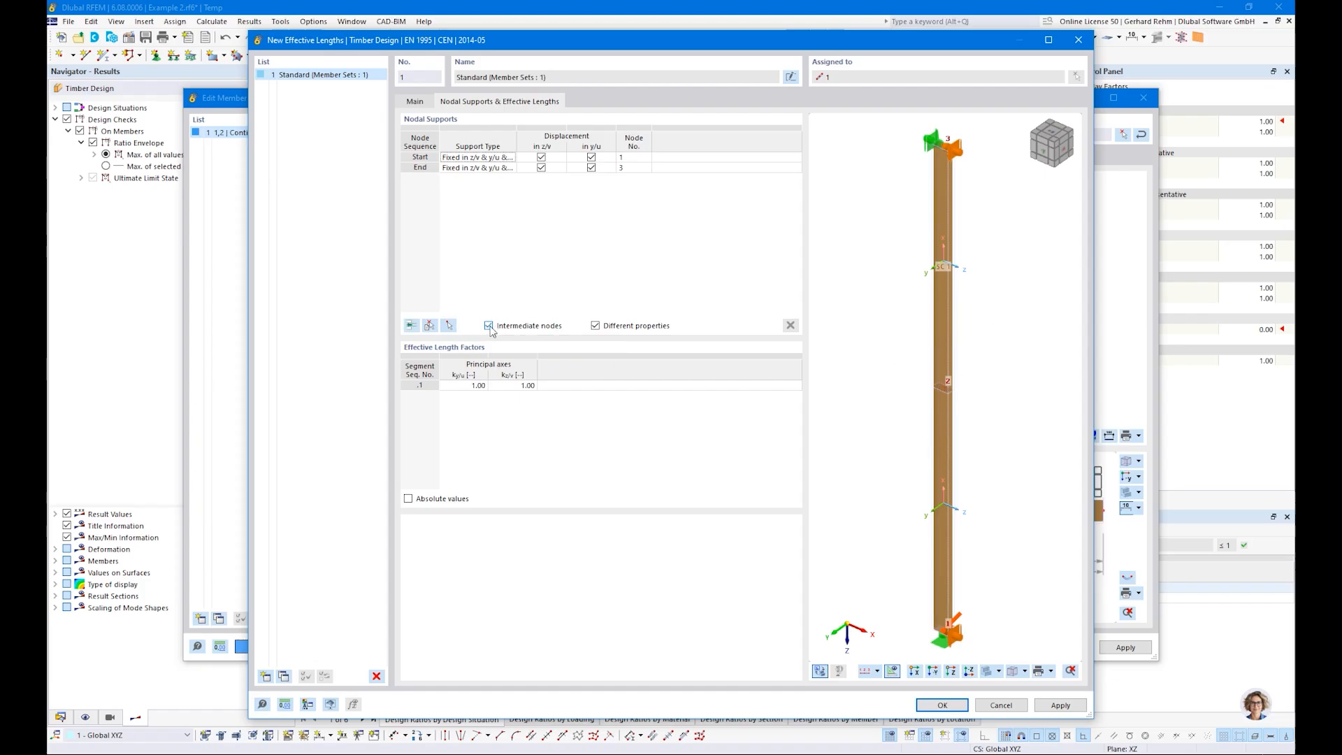
Step: Insert an intermediate nodal support at node 2 fixed in y/u, check the absolute effective lengths and accept the definition
{"action": "left_click", "coordinate": [412, 326]}
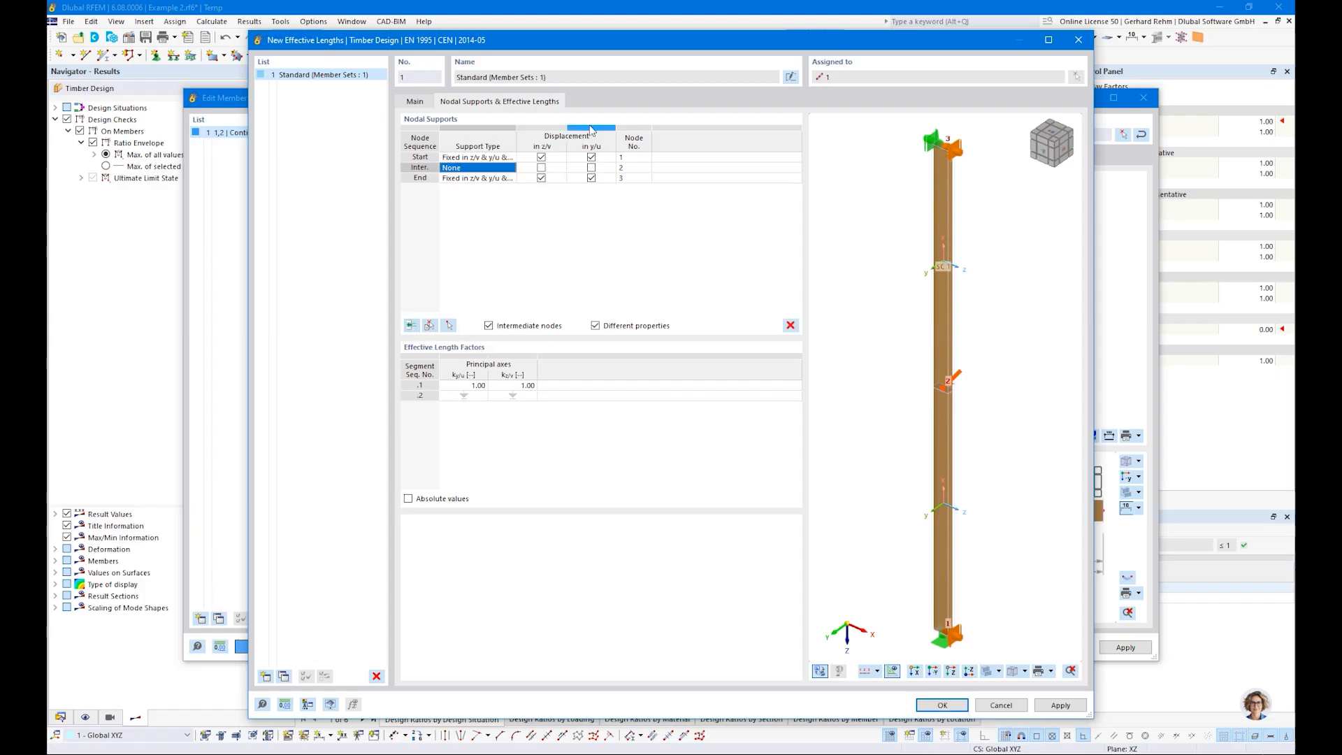
{"action": "left_click", "coordinate": [632, 168]}
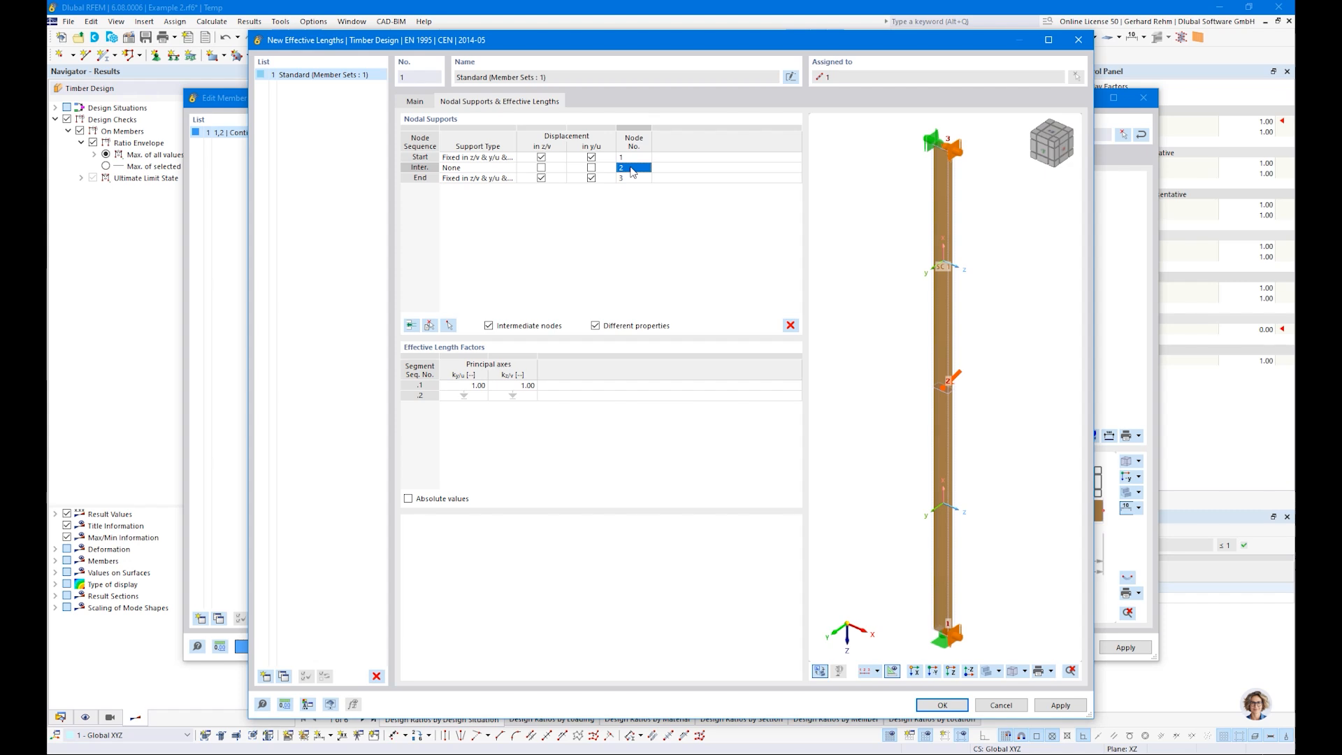
{"action": "left_click", "coordinate": [592, 168]}
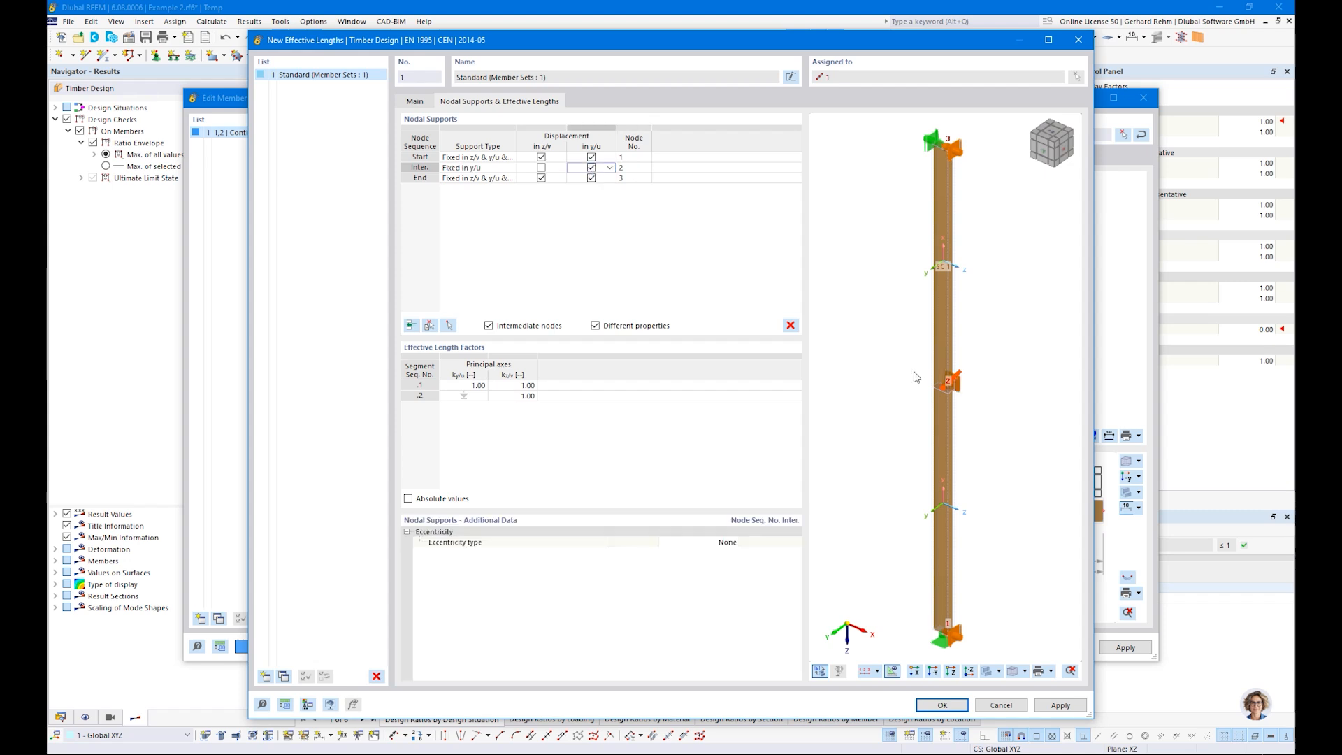
{"action": "scroll", "coordinate": [985, 327], "scroll_direction": "up", "scroll_amount": 2}
{"action": "middle_click_drag", "start_coordinate": [985, 326], "coordinate": [929, 424], "text": "ctrl"}
{"action": "scroll", "coordinate": [929, 424], "scroll_direction": "down", "scroll_amount": 3}
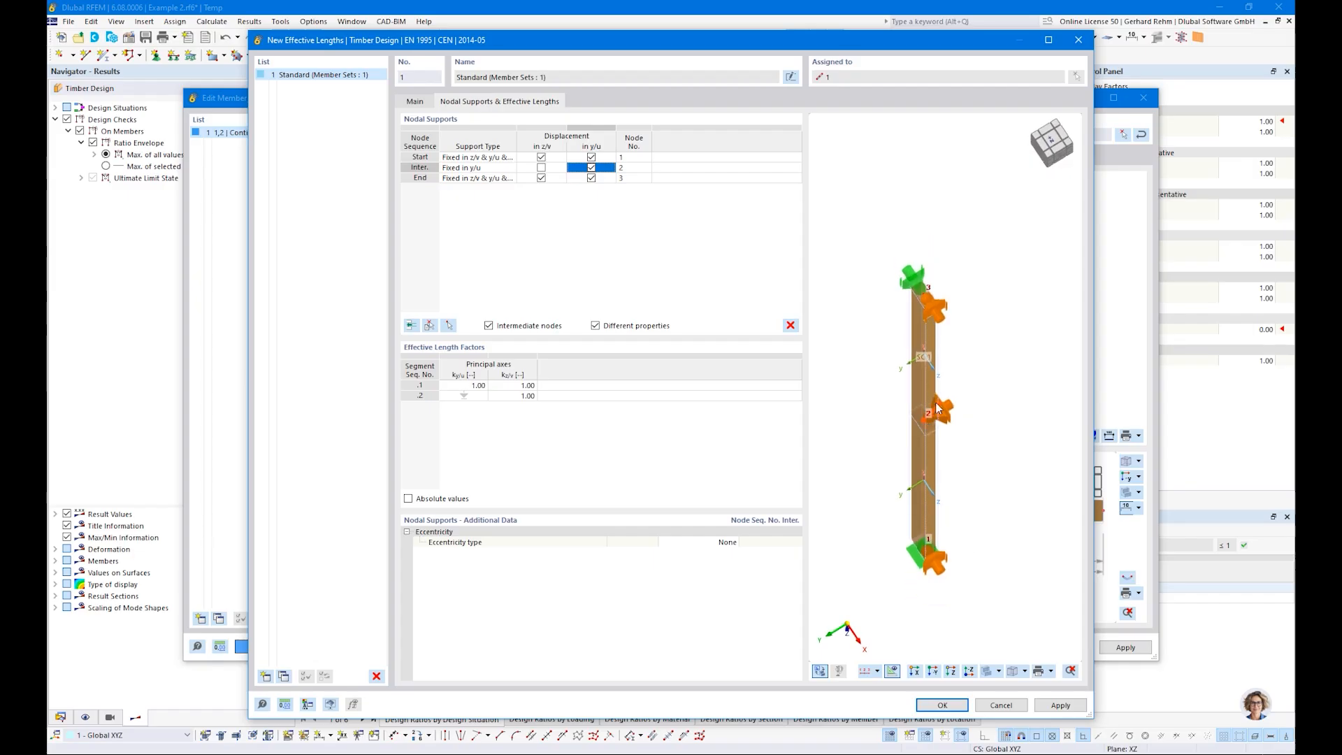
{"action": "scroll", "coordinate": [937, 552], "scroll_direction": "up", "scroll_amount": 5}
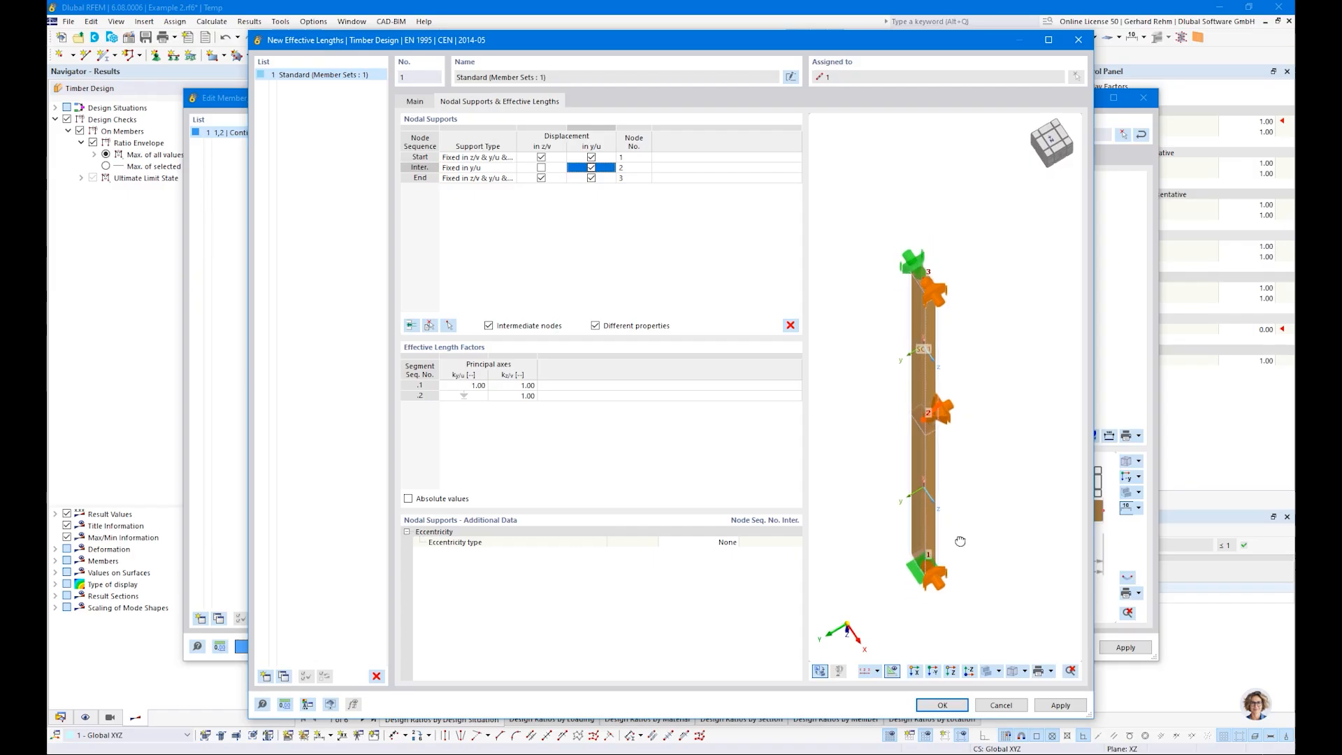
{"action": "scroll", "coordinate": [964, 497], "scroll_direction": "down", "scroll_amount": 1}
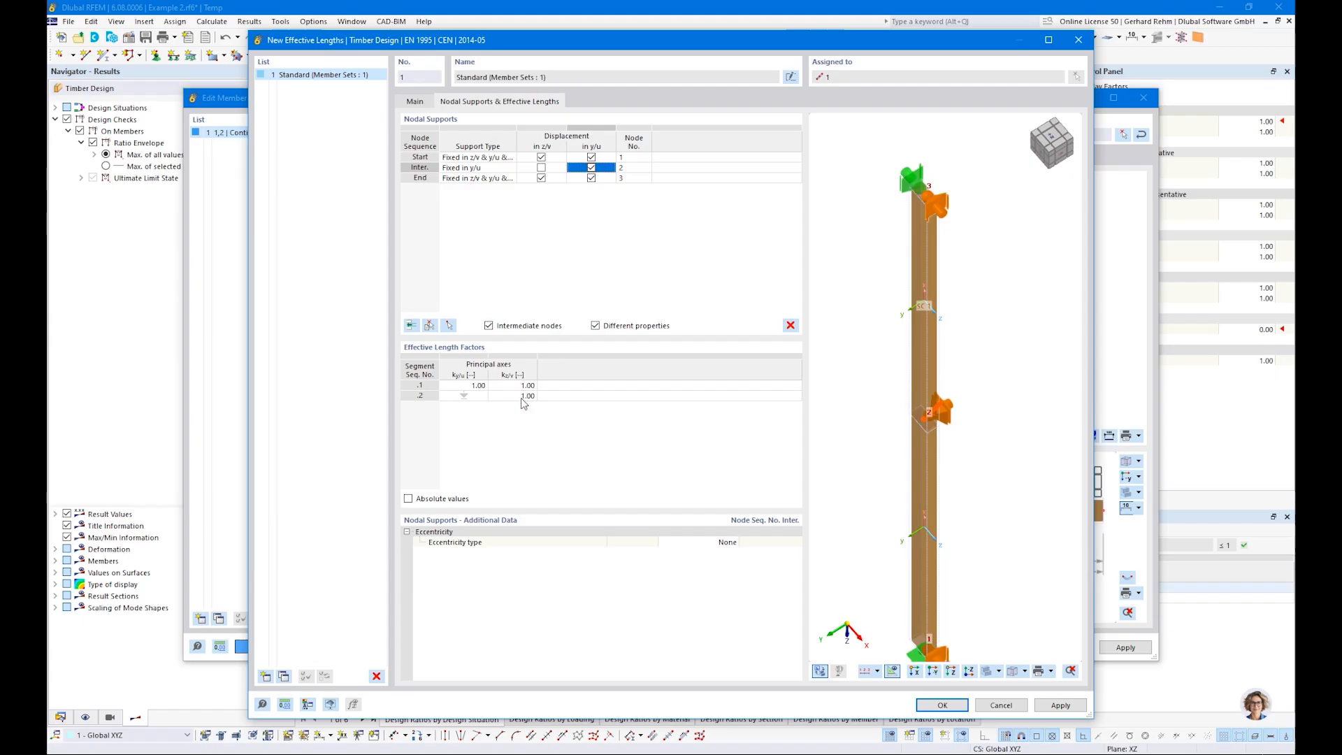
{"action": "left_click", "coordinate": [409, 499]}
{"action": "left_click", "coordinate": [933, 706]}
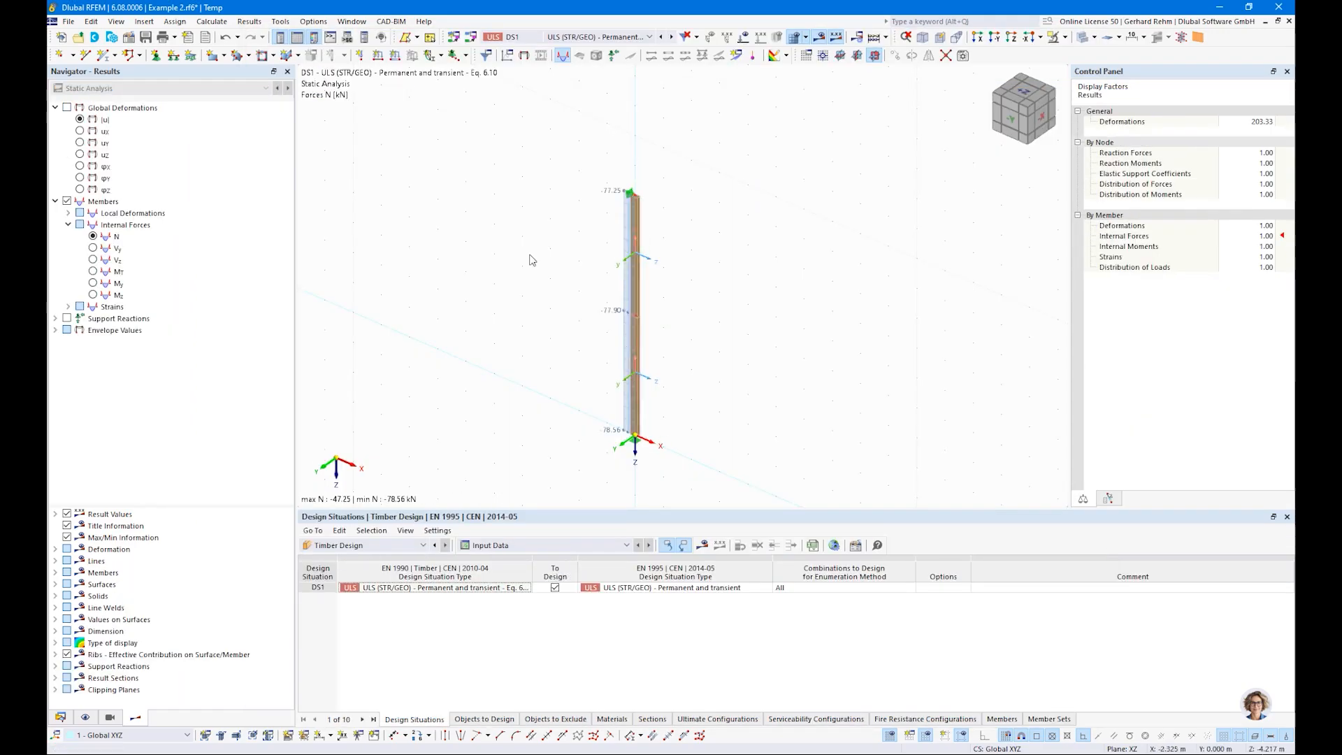
Step: Turn off the results display and show the member effective lengths on the column
{"action": "left_click", "coordinate": [820, 38]}
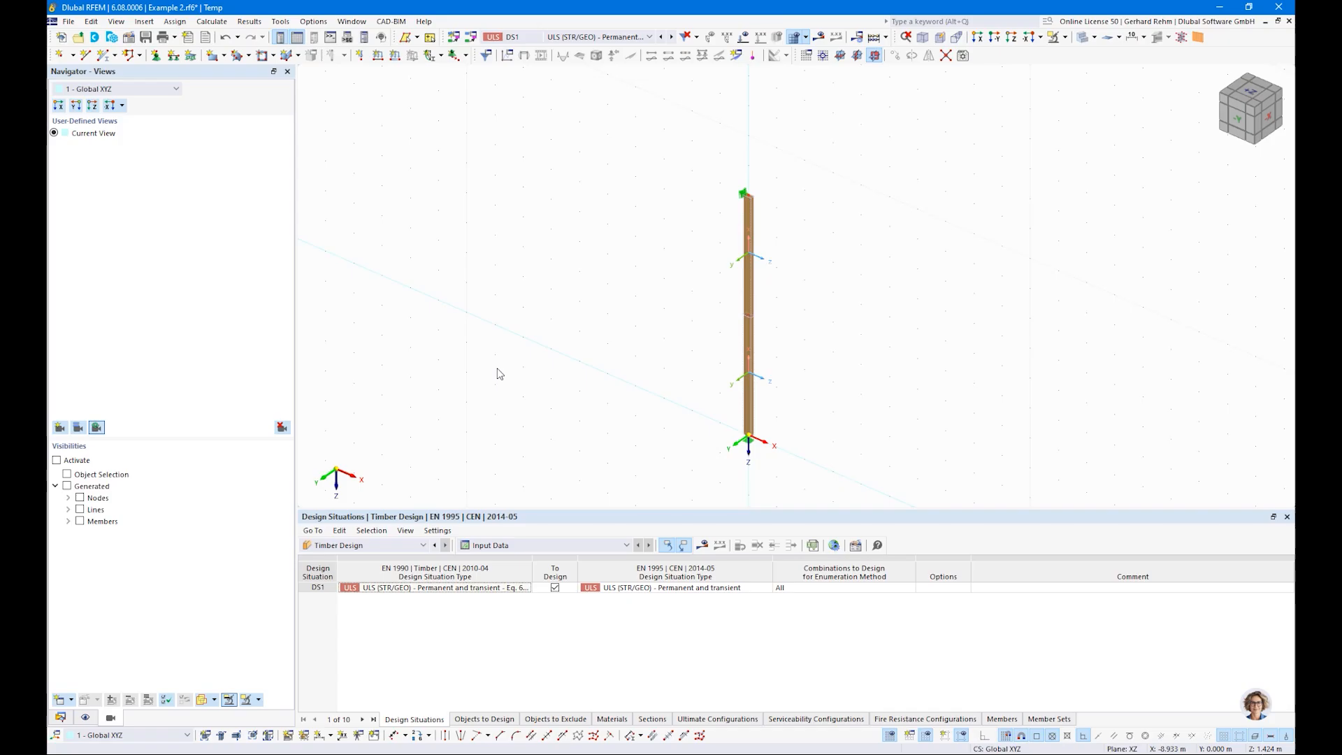
{"action": "left_click", "coordinate": [86, 721]}
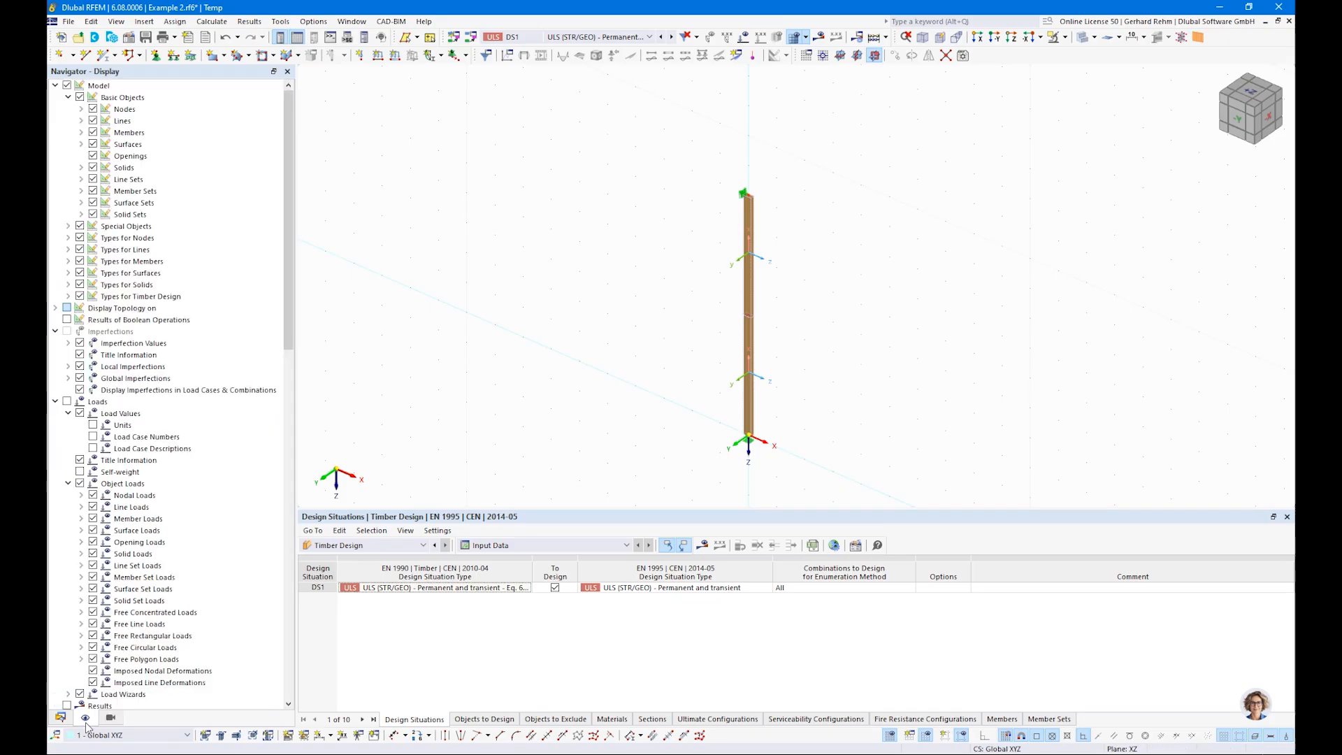
{"action": "left_click", "coordinate": [69, 297]}
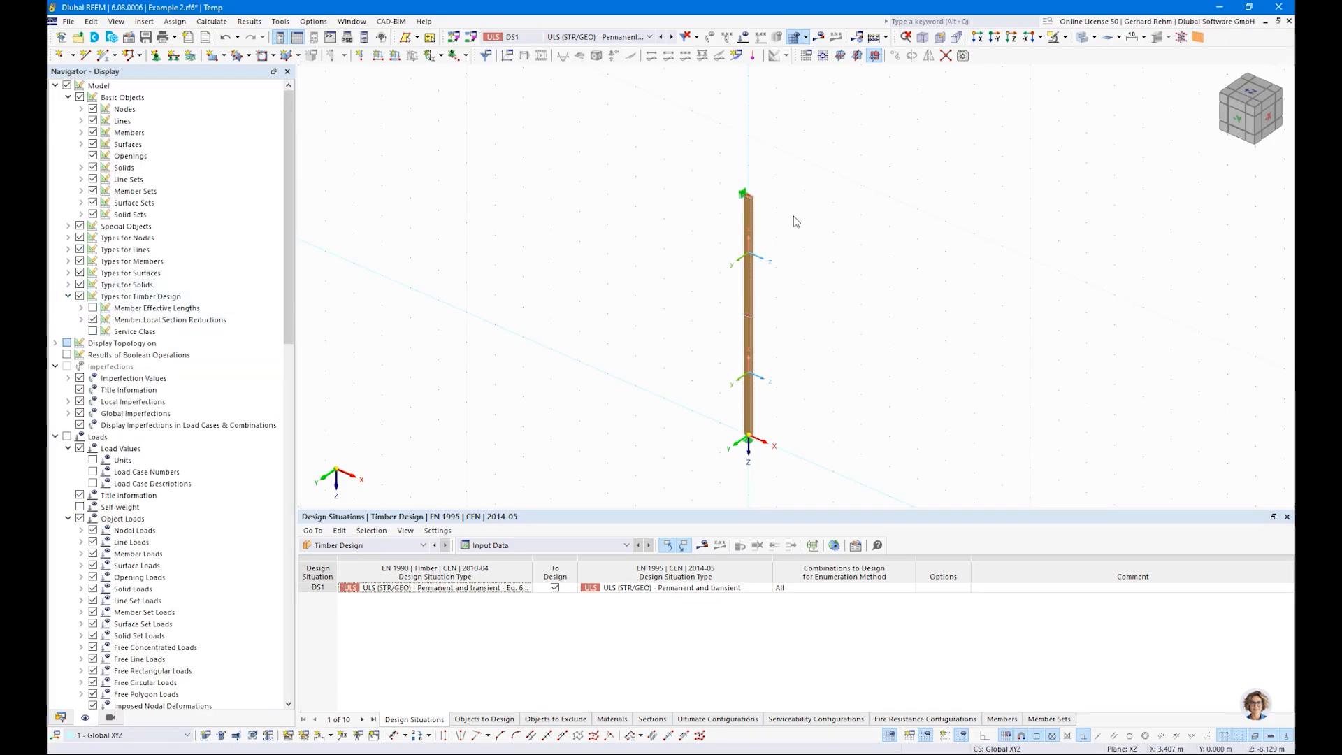
{"action": "scroll", "coordinate": [804, 364], "scroll_direction": "up", "scroll_amount": 2}
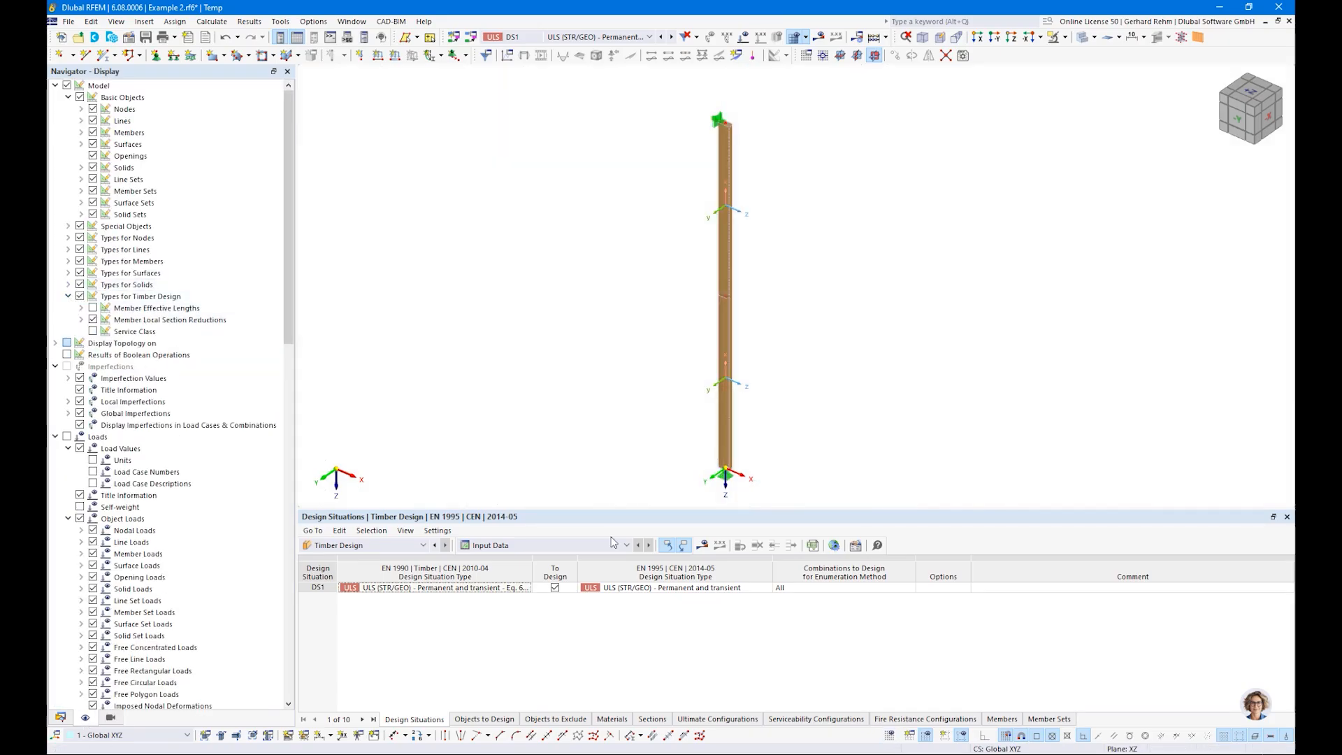
{"action": "left_click", "coordinate": [93, 309]}
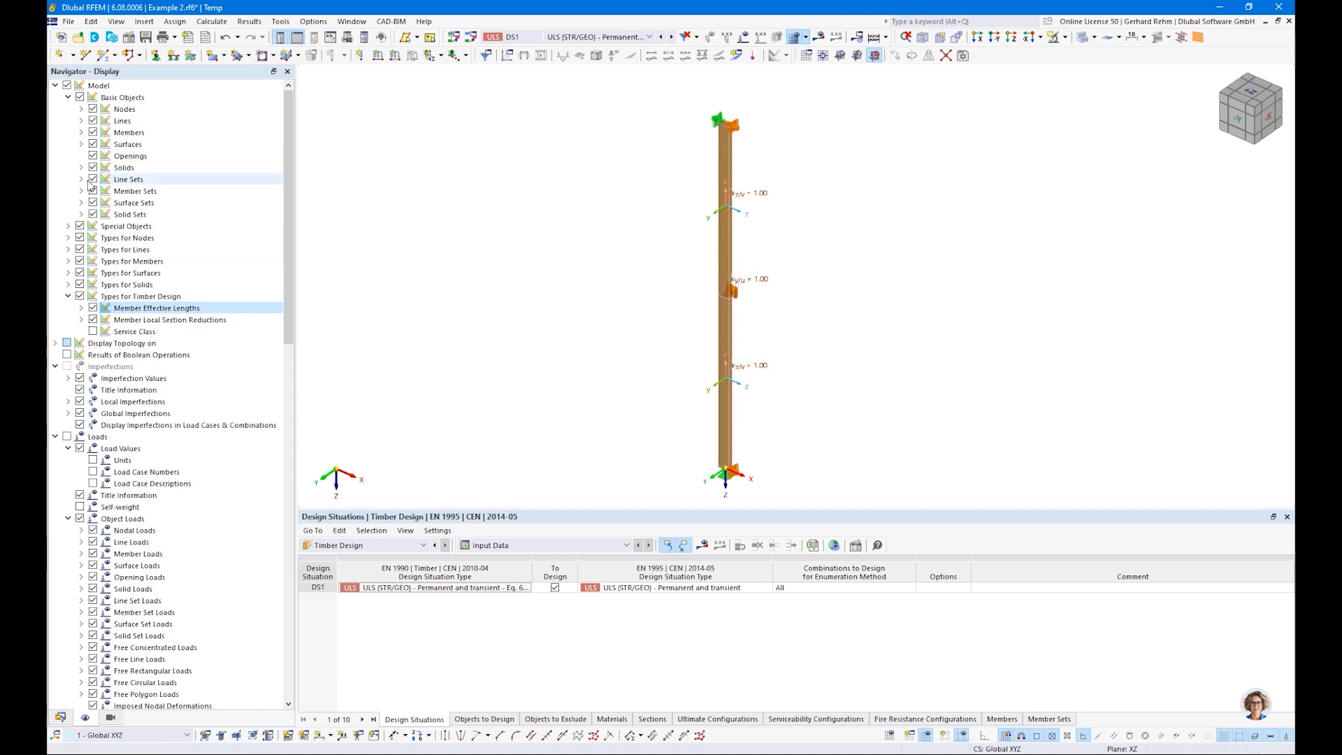
Step: Hide the model's nodal supports and display the member effective lengths as lengths instead of factors
{"action": "left_click", "coordinate": [68, 238]}
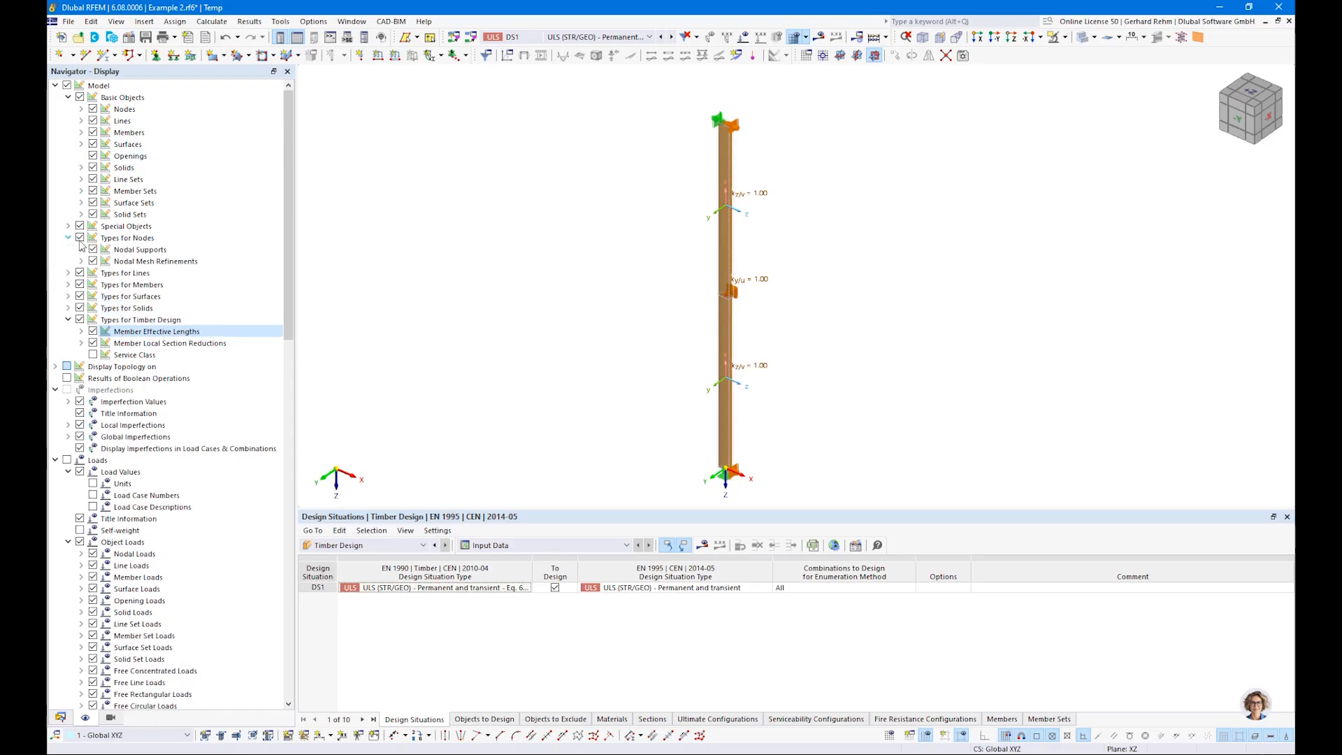
{"action": "left_click", "coordinate": [93, 249]}
{"action": "middle_click_drag", "start_coordinate": [926, 299], "coordinate": [813, 330], "text": "ctrl"}
{"action": "right_click", "coordinate": [812, 331]}
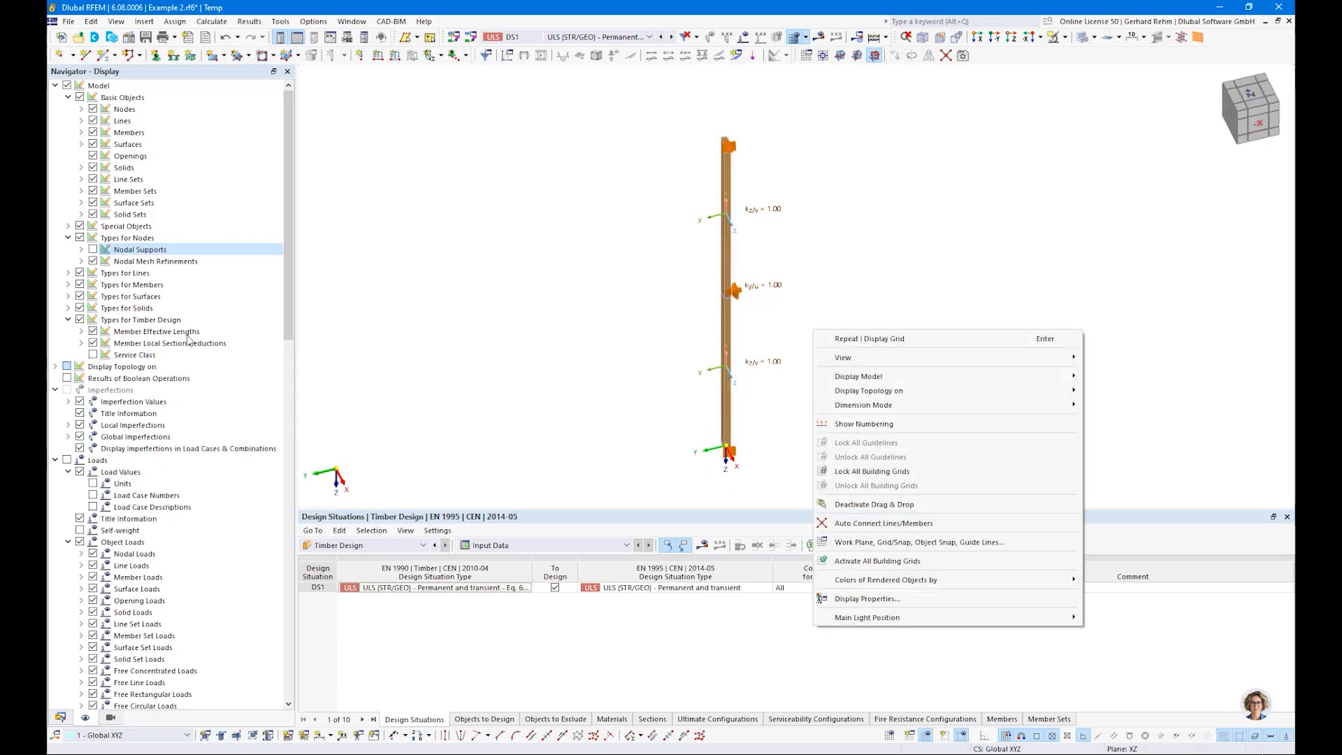
{"action": "left_click", "coordinate": [463, 350]}
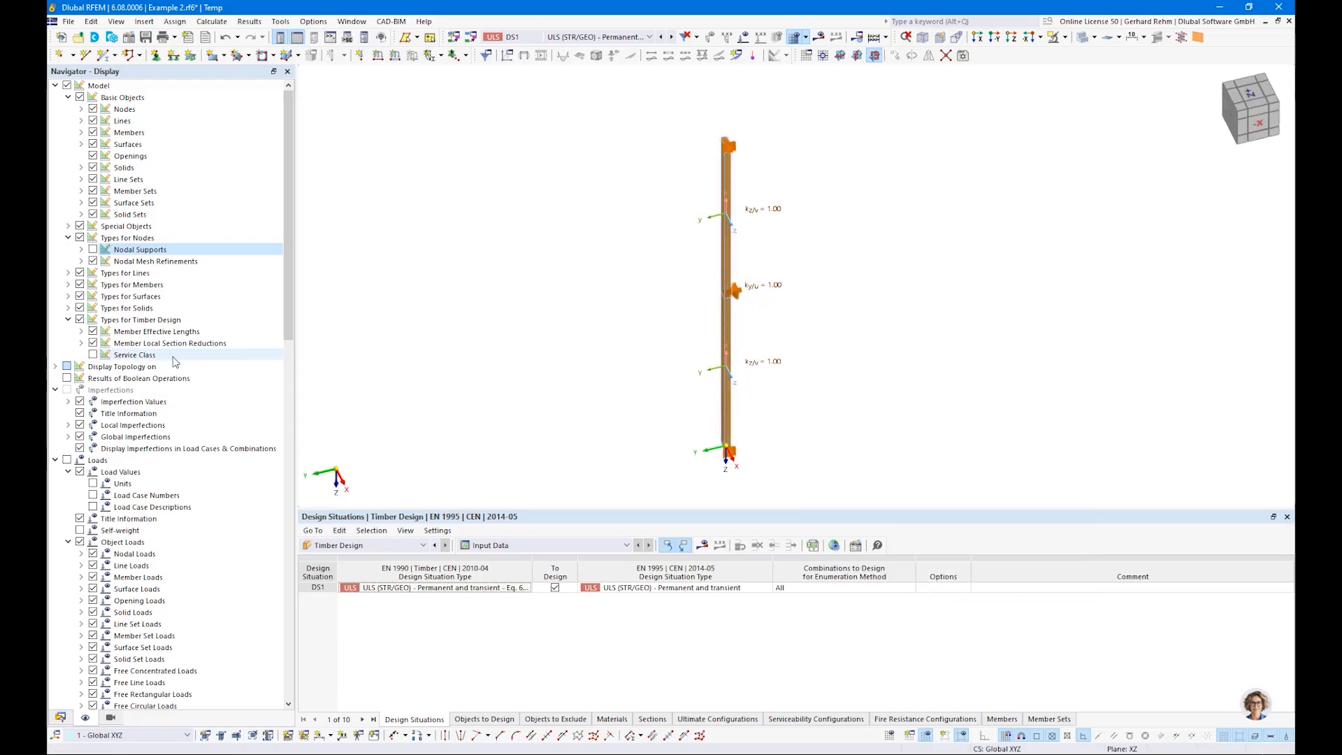
{"action": "left_click", "coordinate": [81, 332]}
{"action": "left_click", "coordinate": [105, 379]}
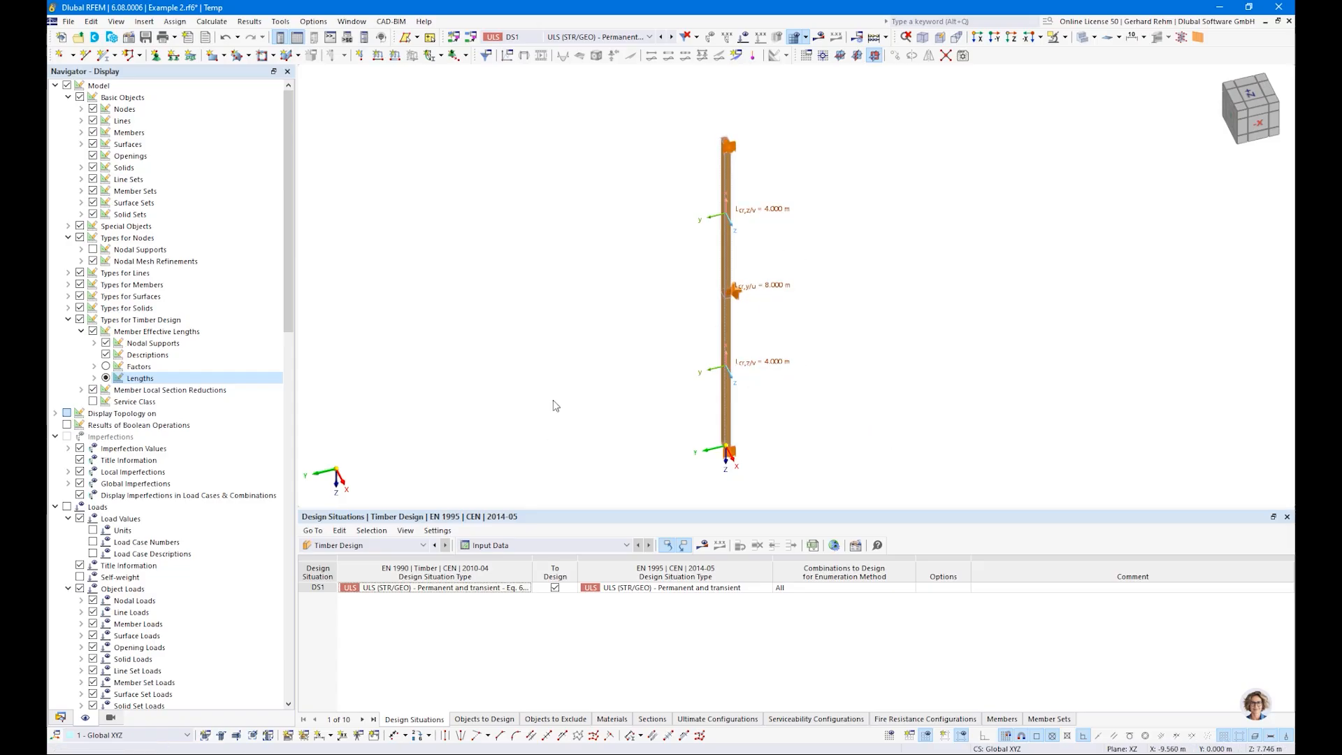
Step: Hide the timber design types and show the model's nodal supports again
{"action": "left_click", "coordinate": [79, 320]}
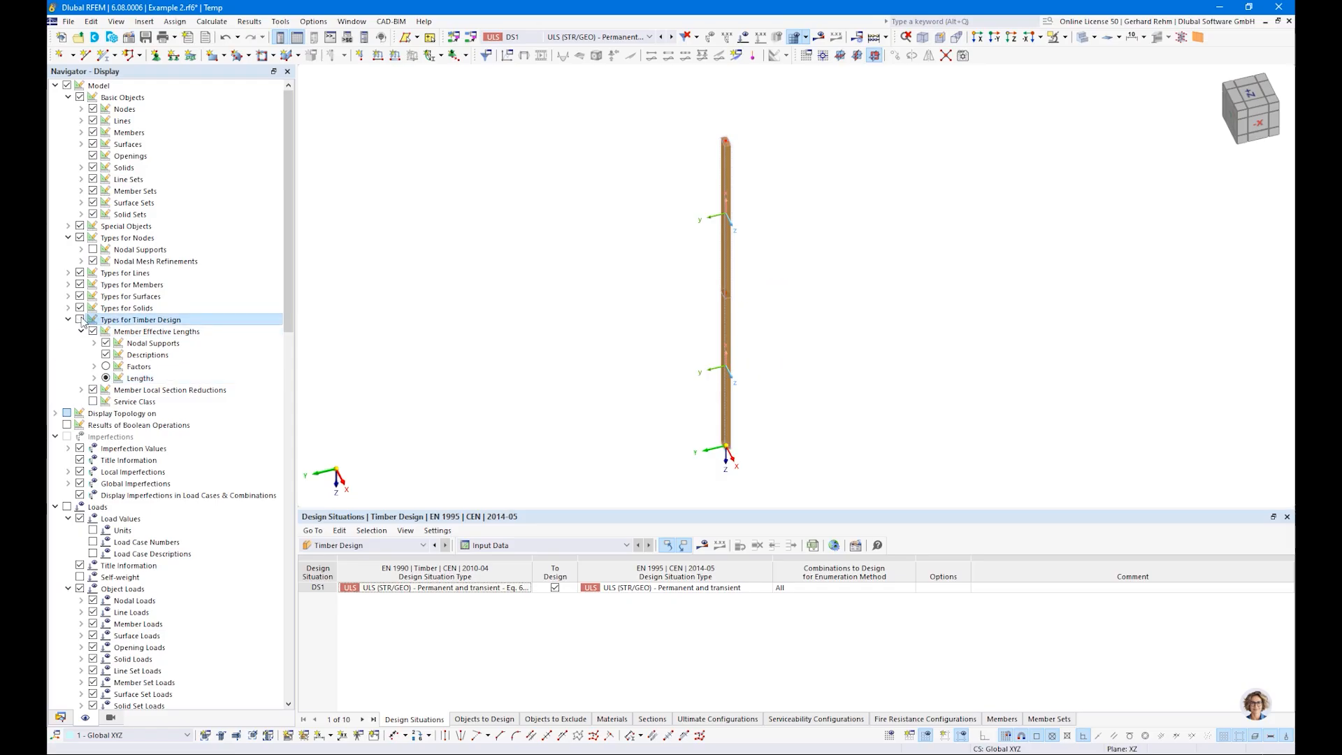
{"action": "left_click", "coordinate": [92, 250]}
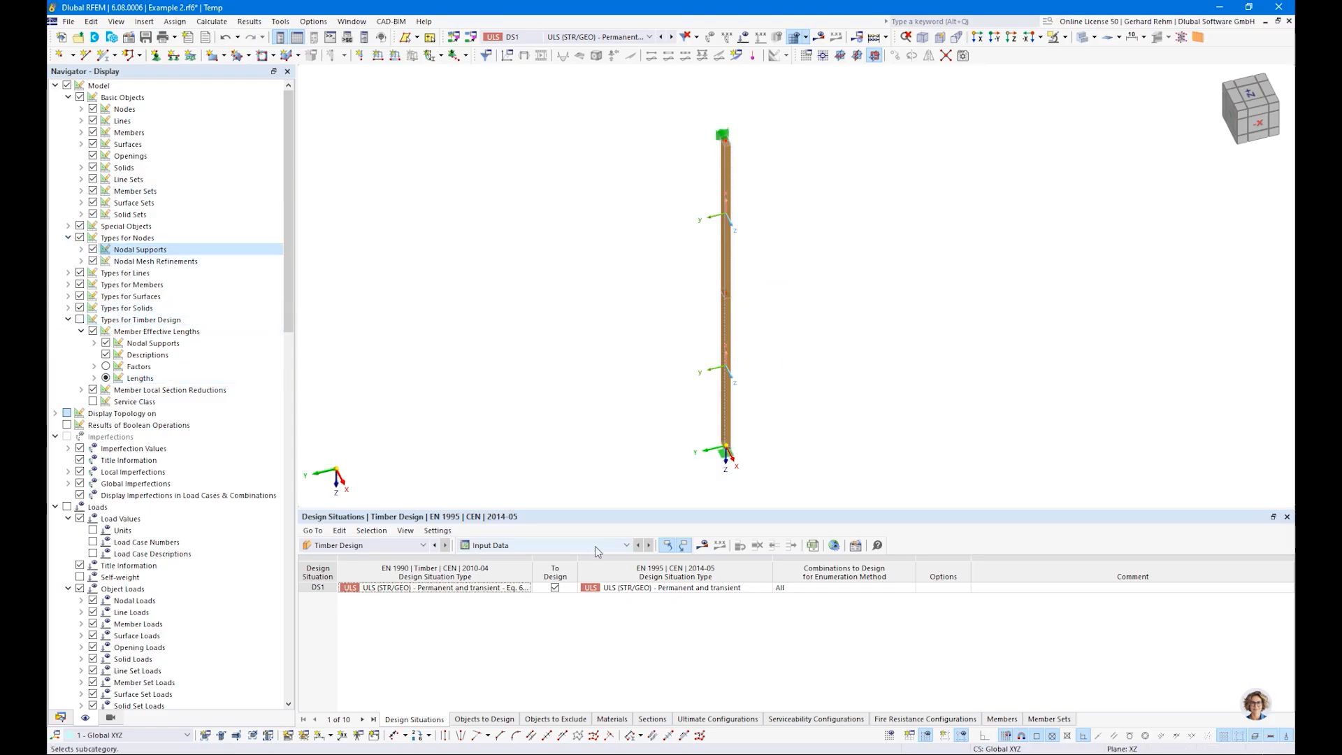
Step: Calculate the Timber Design results and deselect Members in the objects to design, leaving only Member Sets
{"action": "left_click", "coordinate": [701, 545]}
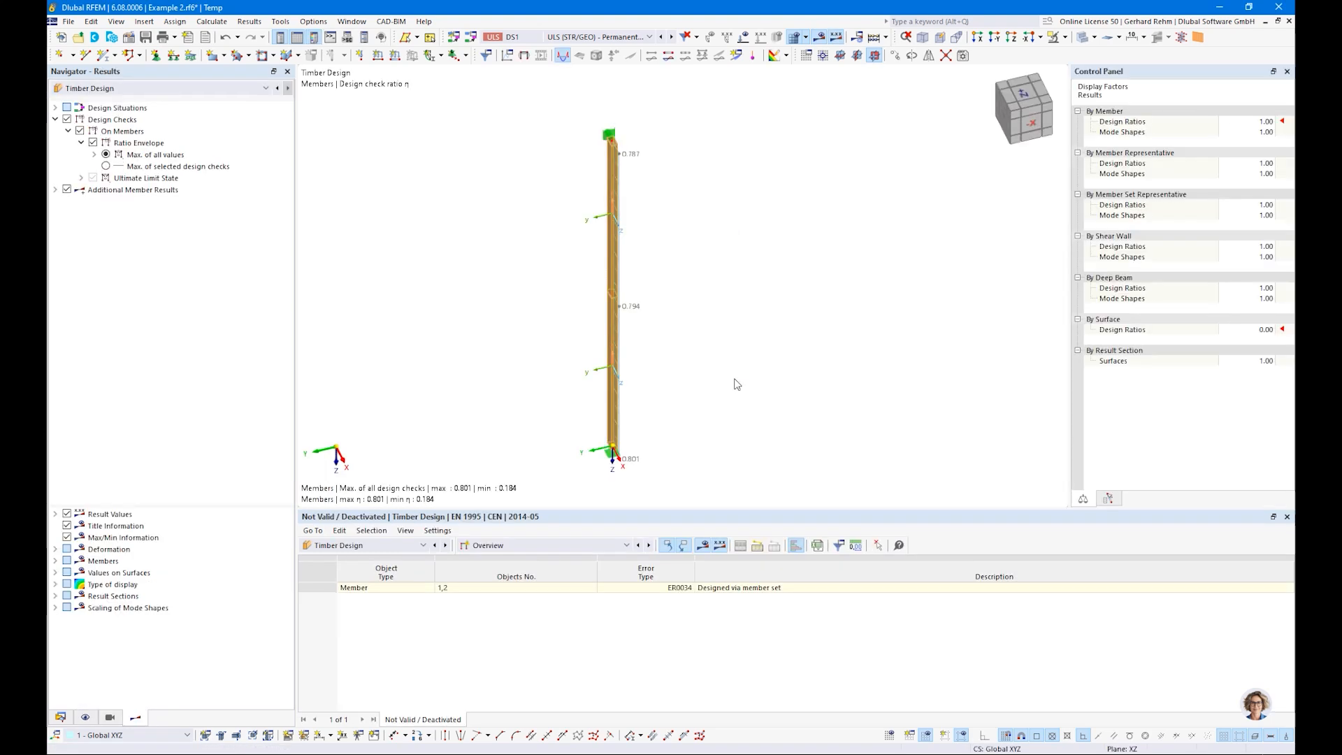
{"action": "left_click", "coordinate": [489, 545]}
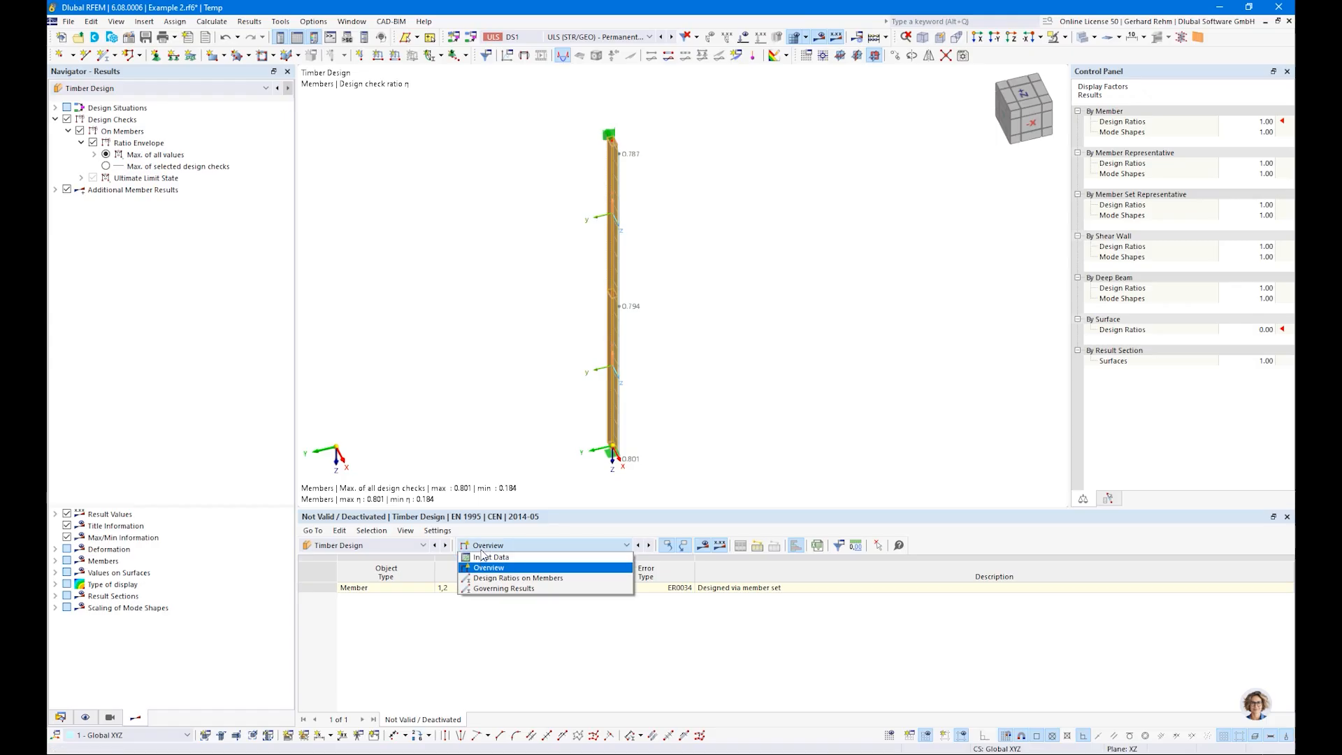
{"action": "left_click", "coordinate": [484, 558]}
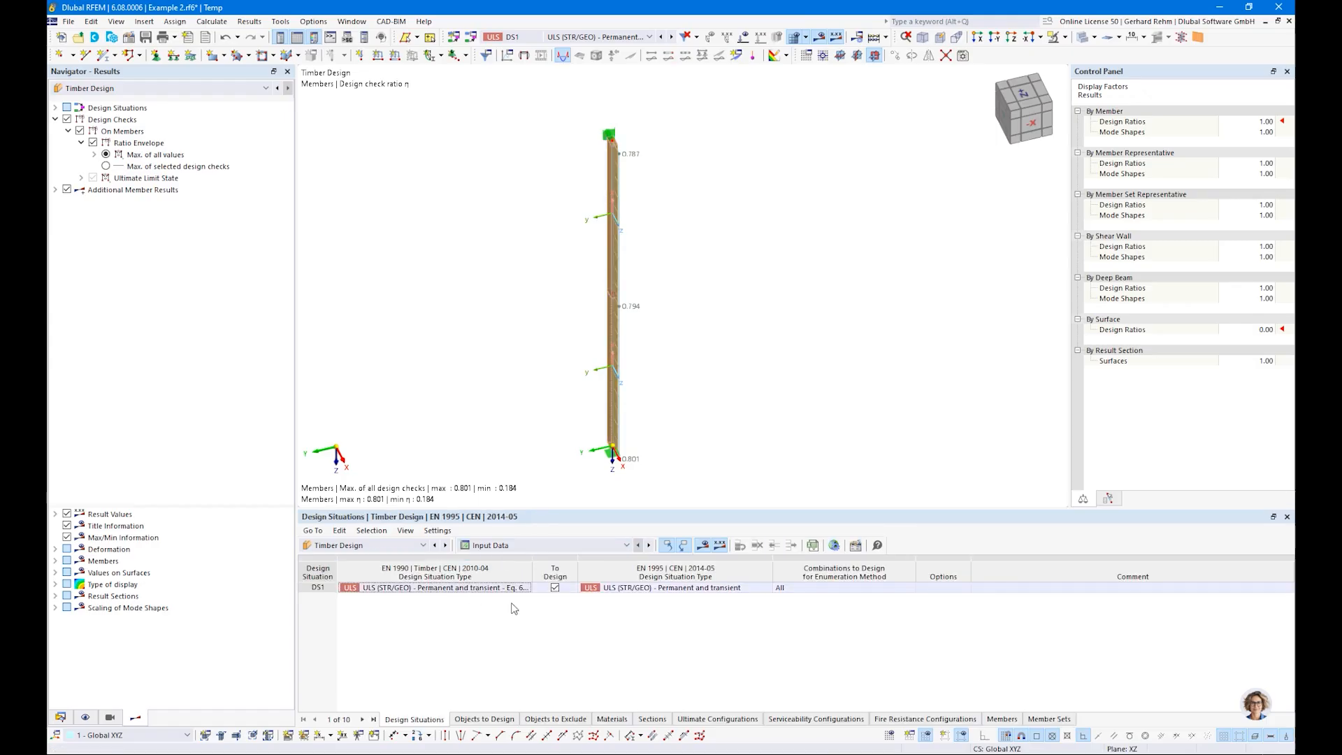
{"action": "left_click", "coordinate": [481, 718]}
{"action": "left_click", "coordinate": [620, 588]}
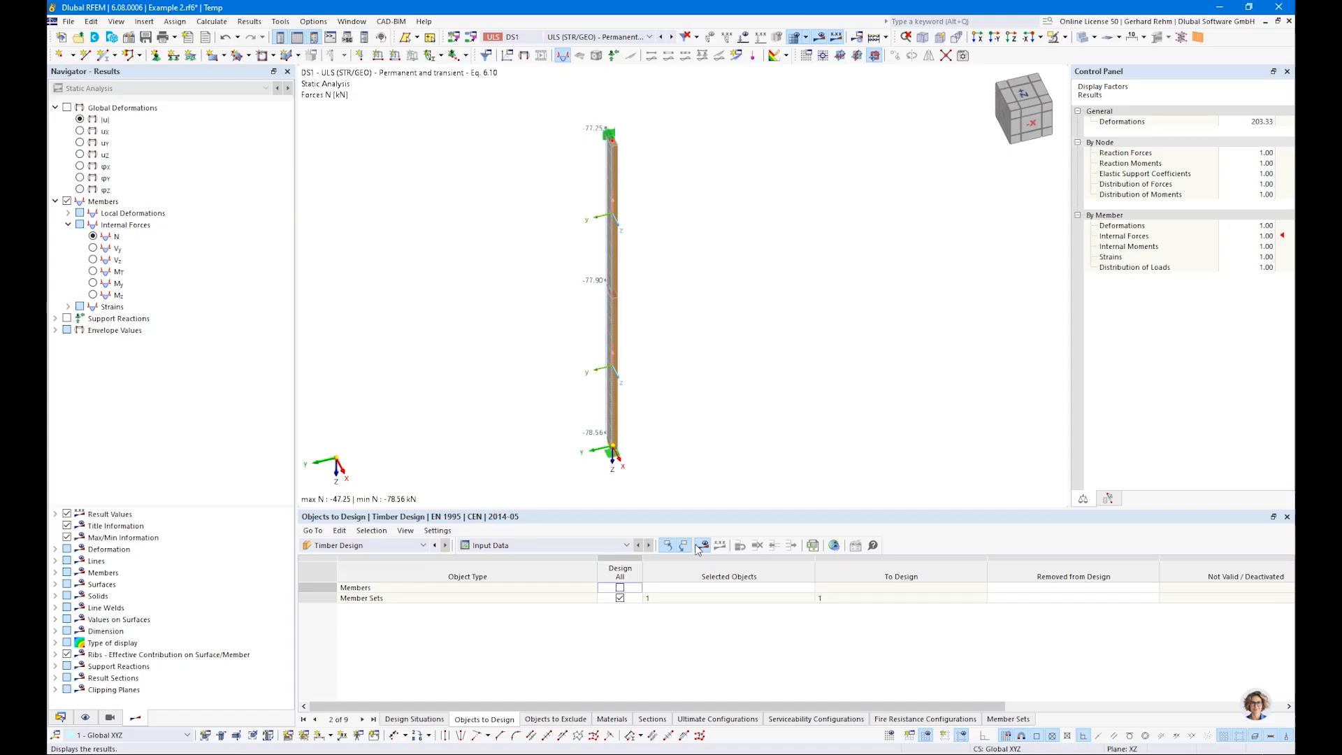
Step: Display the Timber Design results for the member set and check the design ratios along the column
{"action": "left_click", "coordinate": [698, 548]}
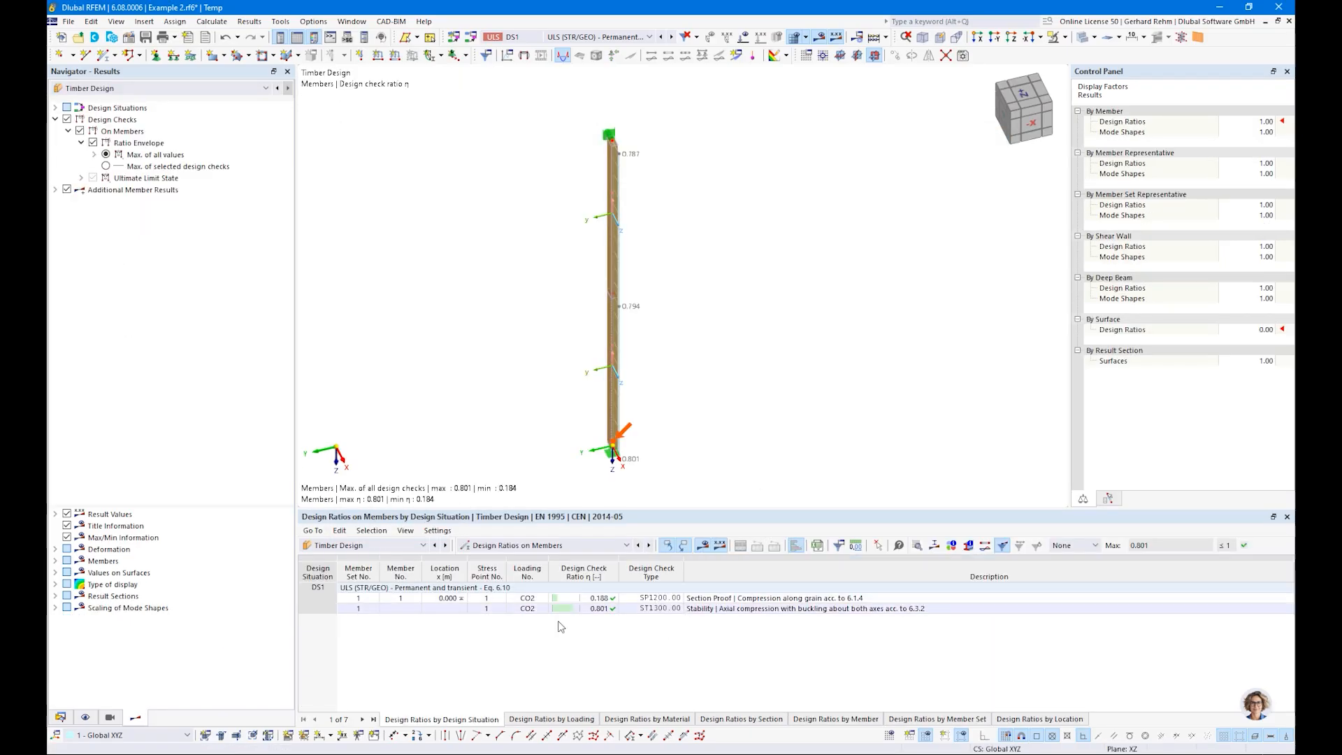
{"action": "left_click", "coordinate": [603, 599]}
{"action": "middle_click_drag", "start_coordinate": [713, 405], "coordinate": [843, 407], "text": "ctrl"}
{"action": "mouse_move", "coordinate": [843, 408]}
{"action": "right_mouse_down"}
{"action": "mouse_move", "coordinate": [860, 410]}
{"action": "mouse_move", "coordinate": [826, 419]}
{"action": "right_mouse_up"}
{"action": "left_click", "coordinate": [720, 628]}
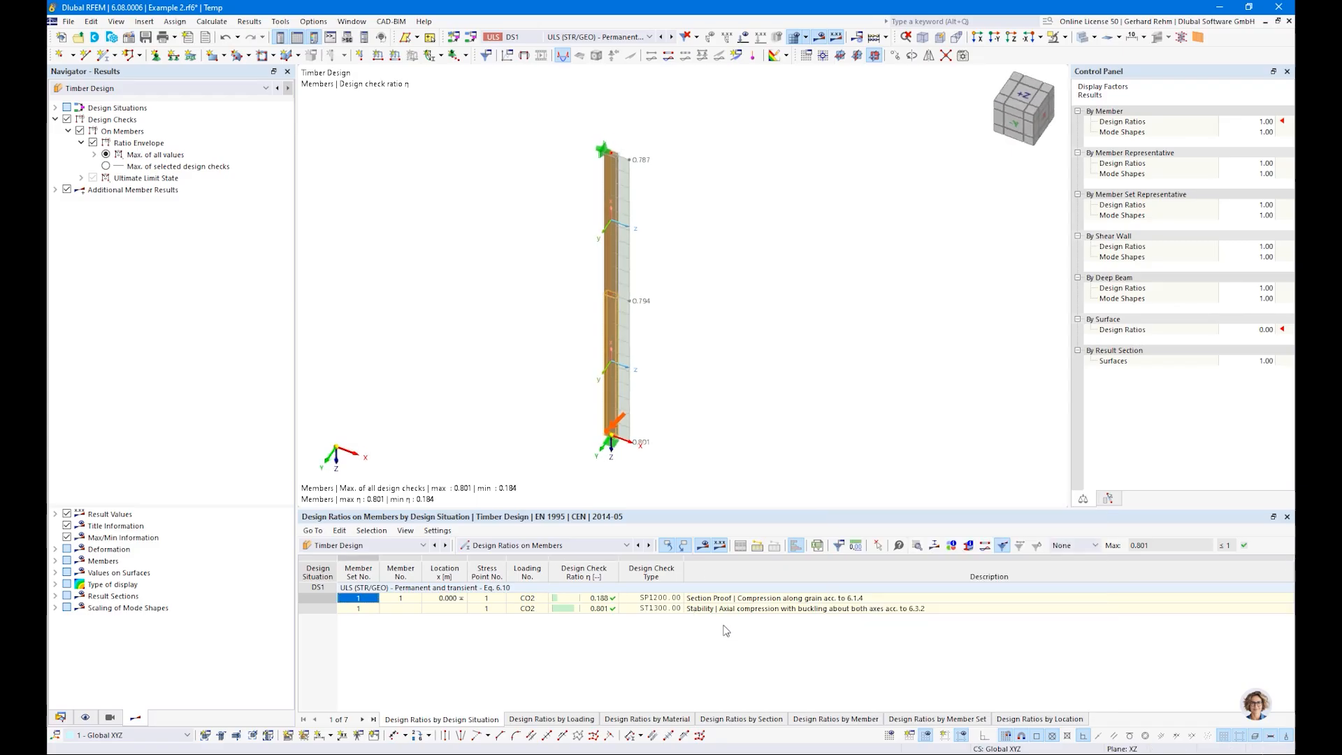
Step: Open the details of the ST1300 stability check and examine its buckling formulas through to the first design ratio
{"action": "left_click", "coordinate": [737, 609]}
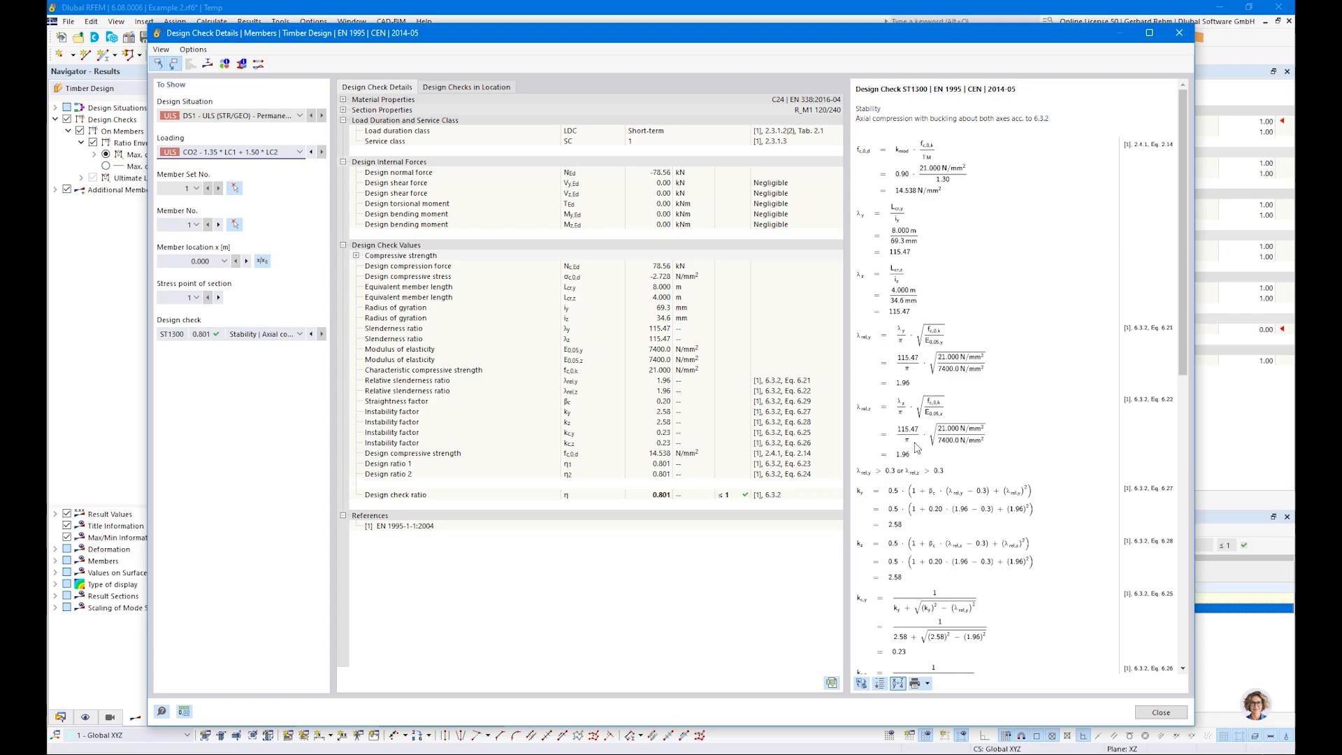
{"action": "scroll", "coordinate": [916, 448], "scroll_direction": "down", "scroll_amount": 2}
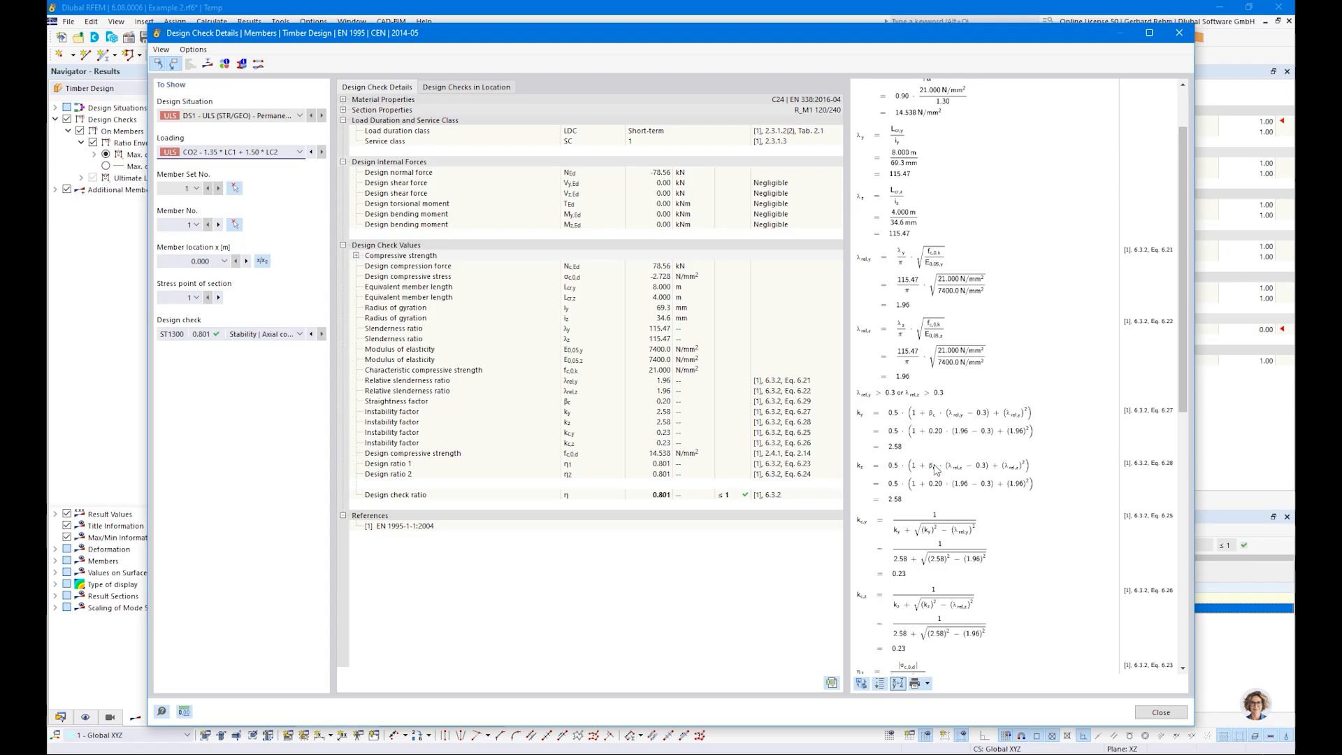
{"action": "scroll", "coordinate": [936, 448], "scroll_direction": "down", "scroll_amount": 2}
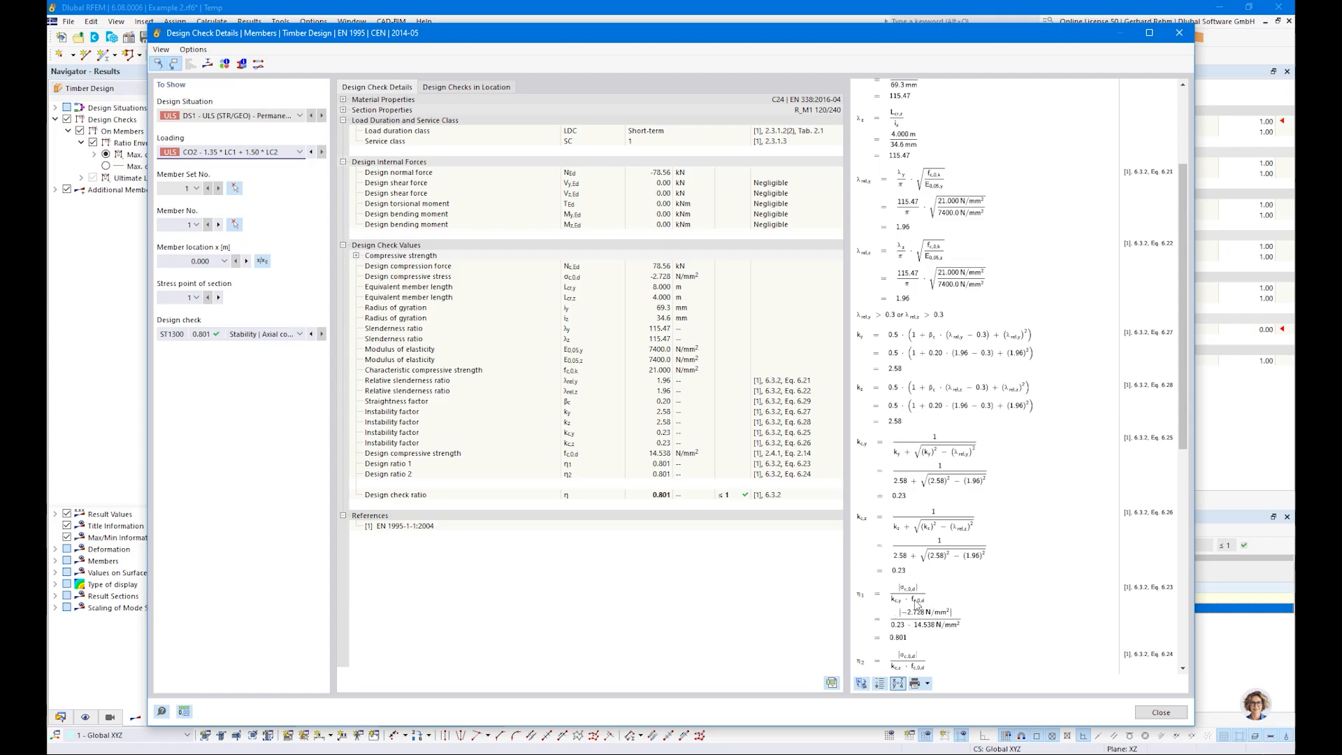
{"action": "left_click", "coordinate": [255, 334]}
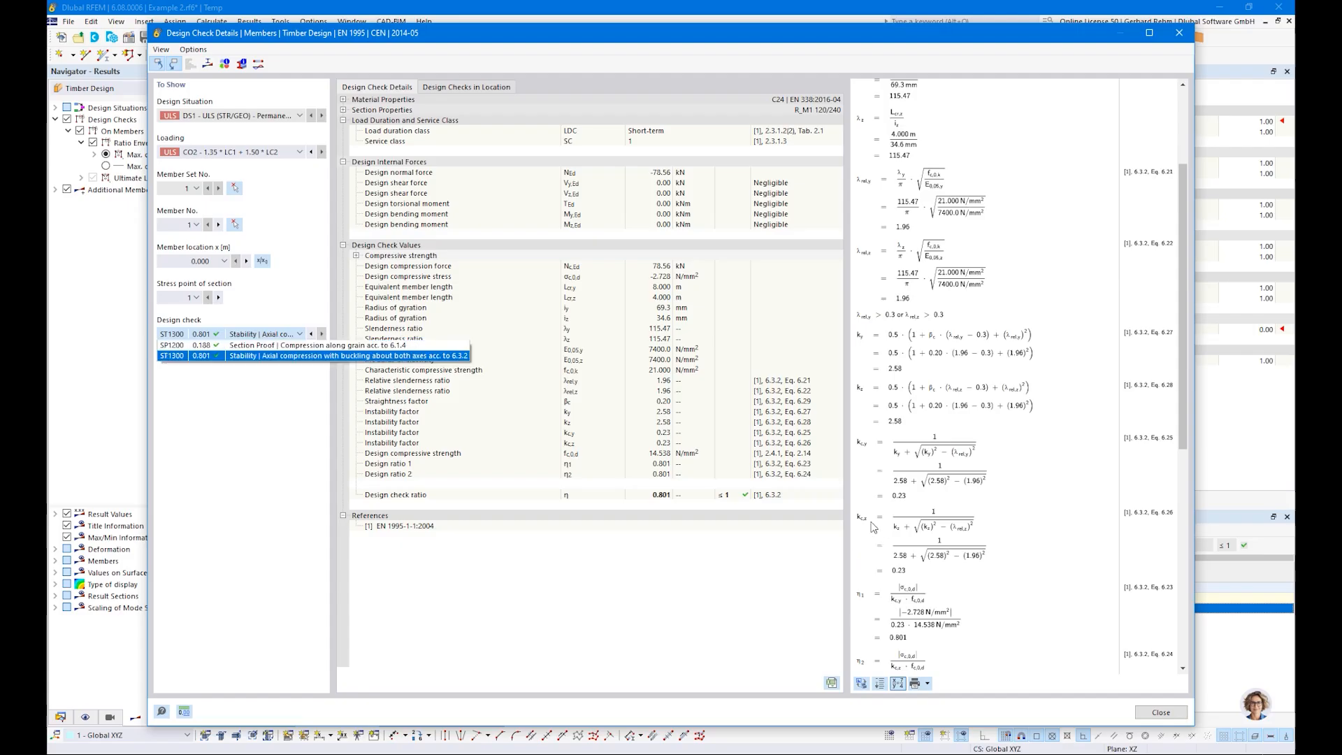
{"action": "left_click", "coordinate": [901, 634]}
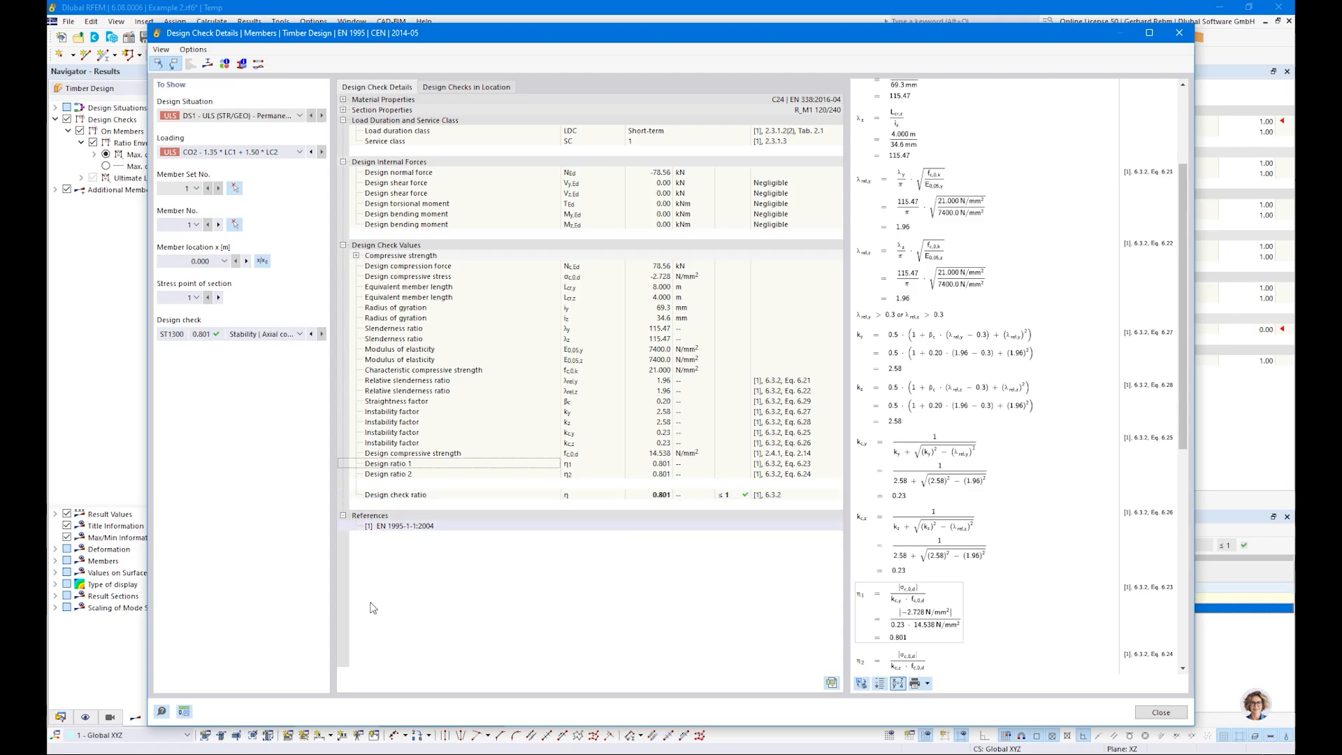
Step: Look at the available design checks, review the ST1300 calculation from the beginning to the final ratio, and close the details
{"action": "left_click", "coordinate": [250, 335]}
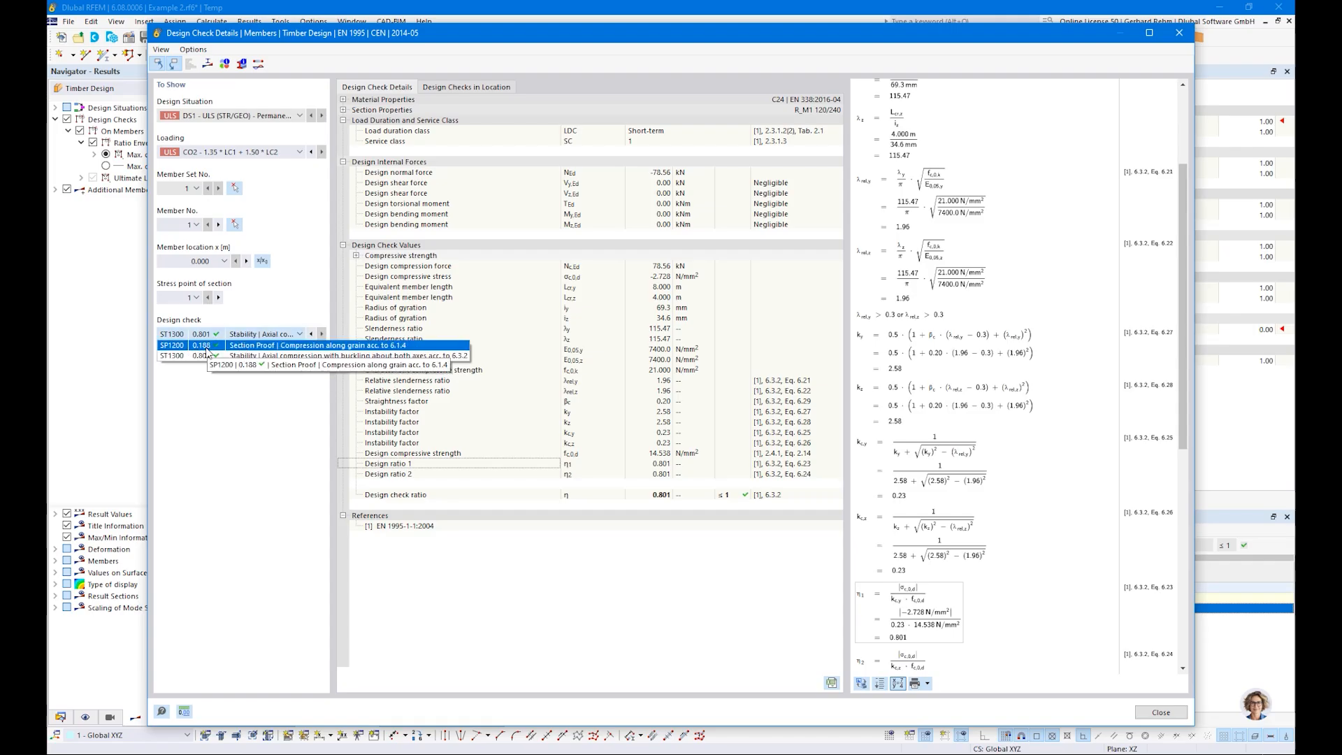
{"action": "left_click", "coordinate": [639, 614]}
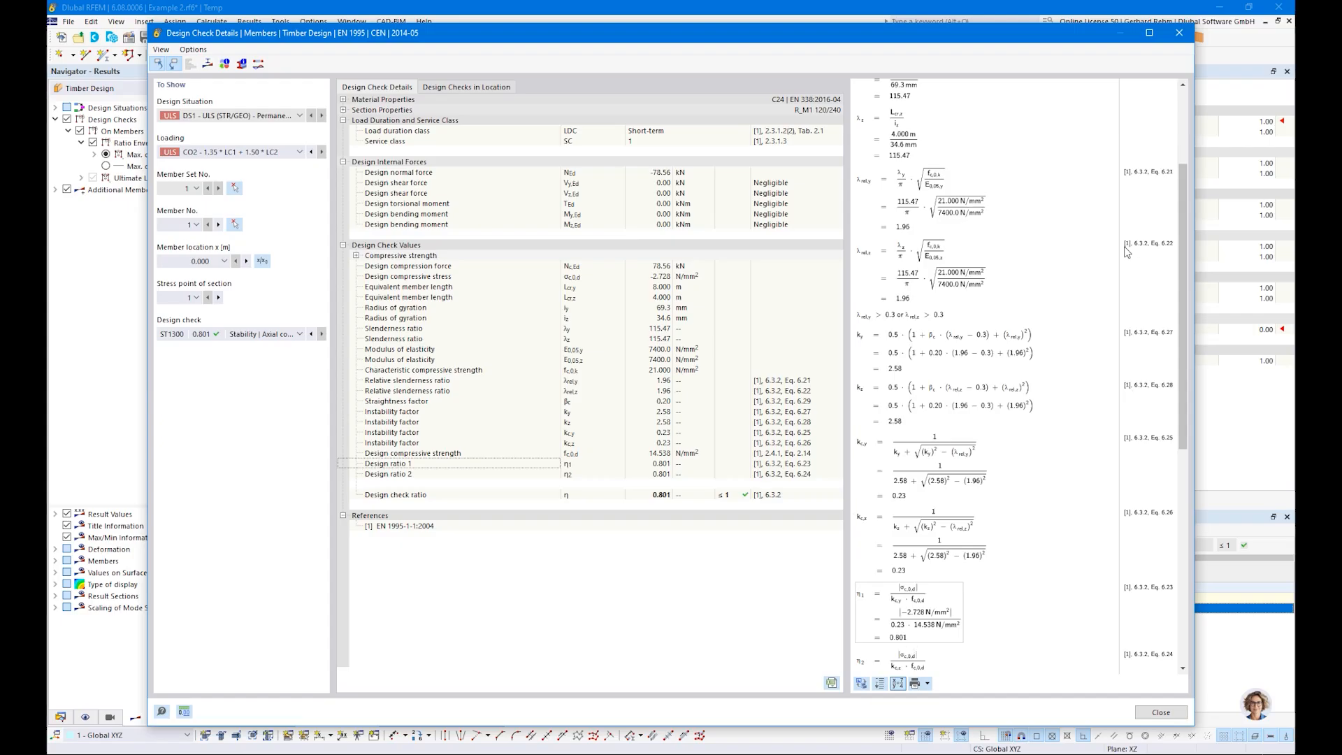
{"action": "left_click_drag", "start_coordinate": [1184, 220], "coordinate": [1180, 136]}
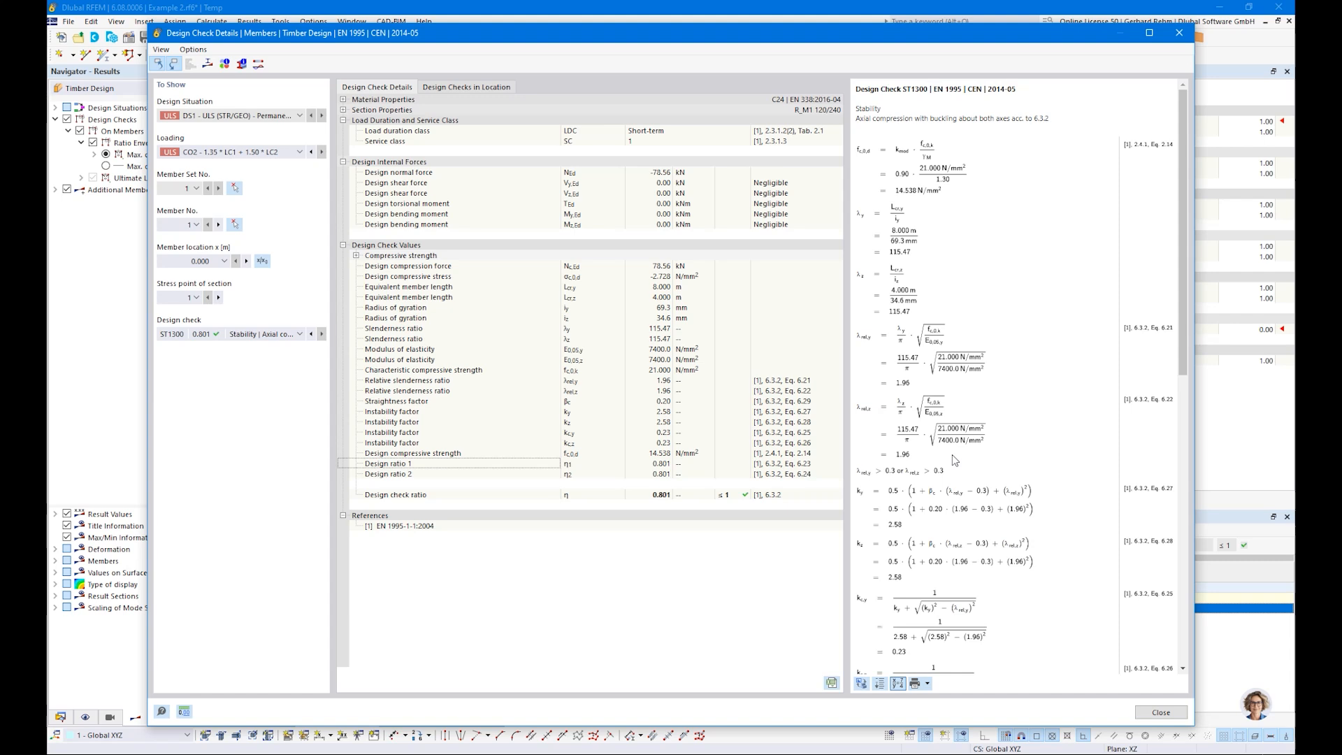
{"action": "scroll", "coordinate": [952, 455], "scroll_direction": "down", "scroll_amount": 5}
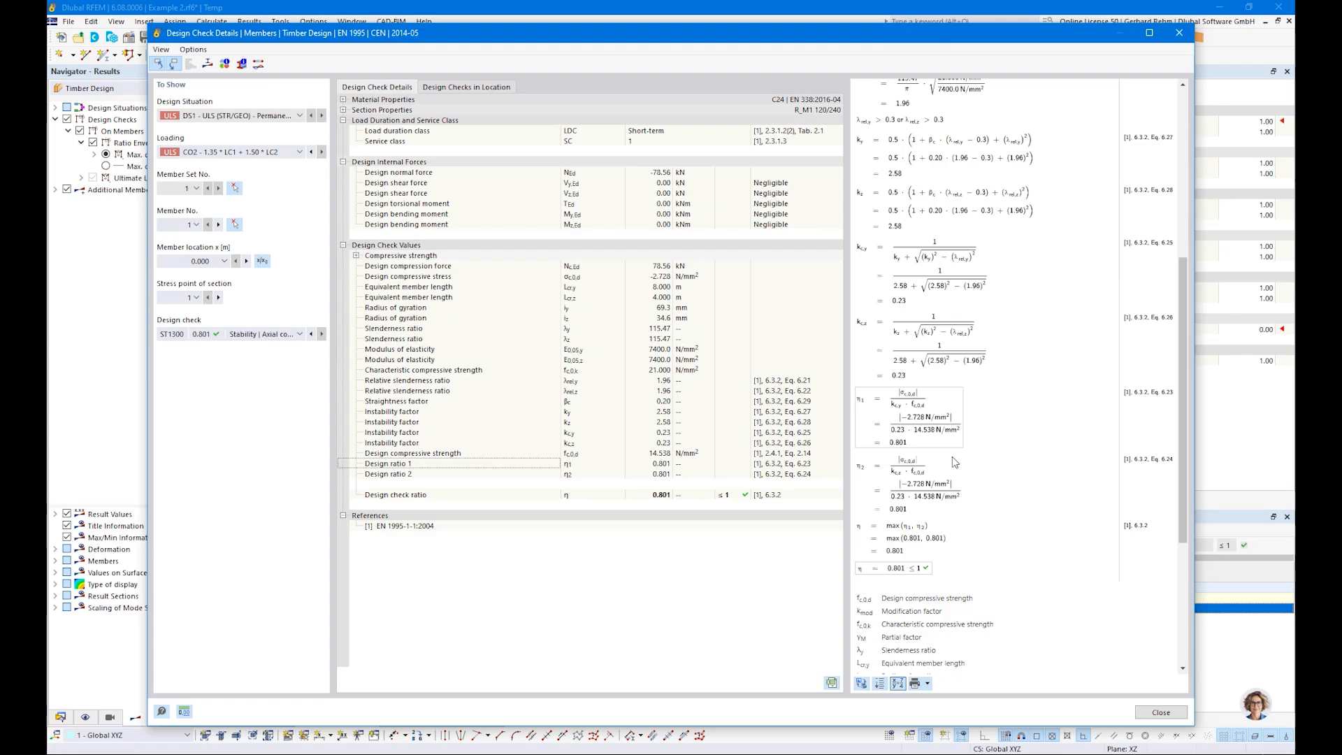
{"action": "scroll", "coordinate": [952, 456], "scroll_direction": "up", "scroll_amount": 5}
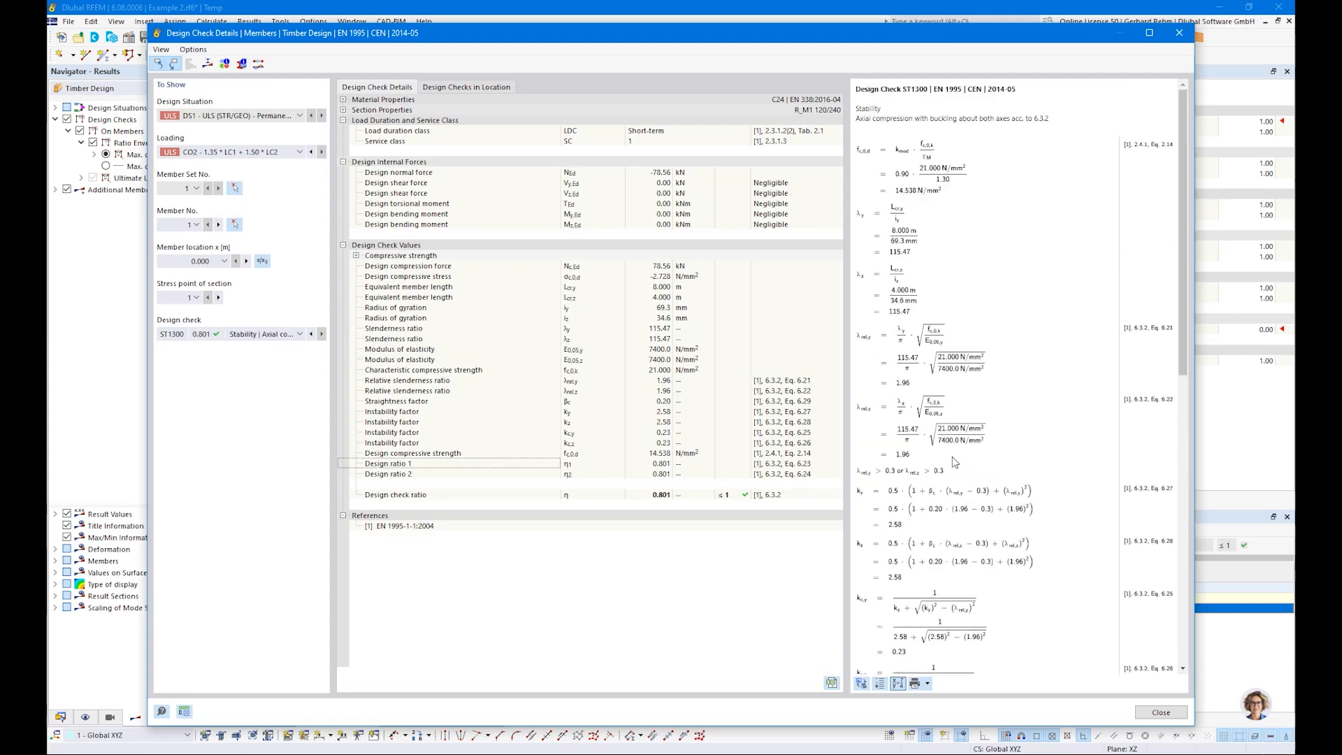
{"action": "left_click", "coordinate": [1161, 713]}
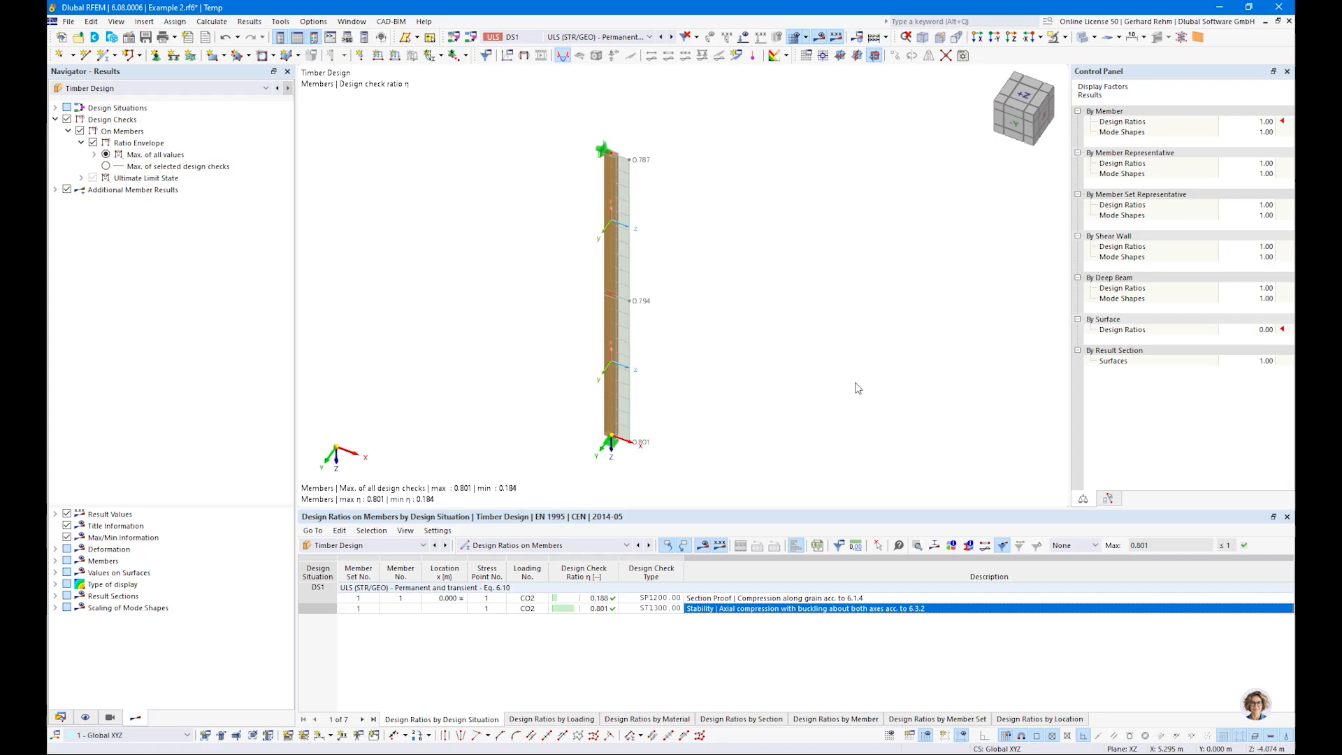
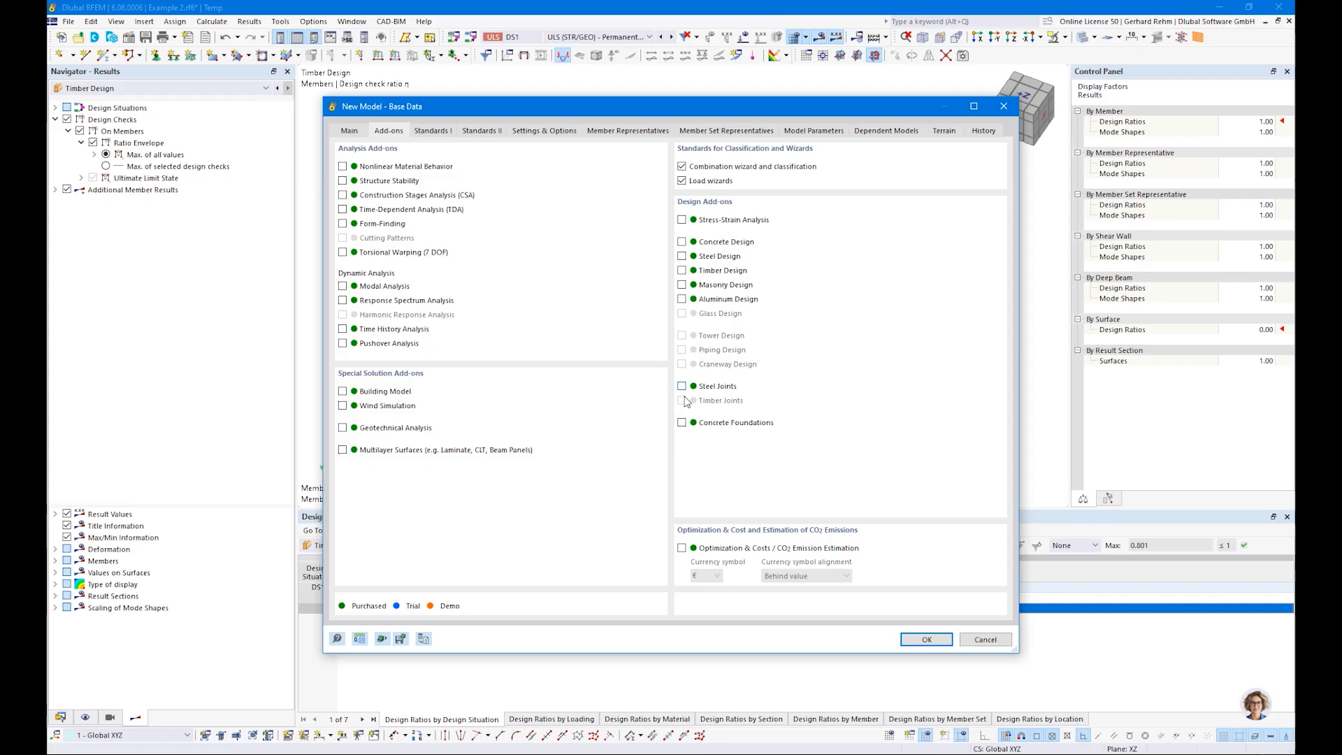
Step: Activate the Timber Design add-on for the new model, switch off member and member set representatives, and create the model
{"action": "left_click", "coordinate": [681, 270]}
{"action": "left_click", "coordinate": [439, 131]}
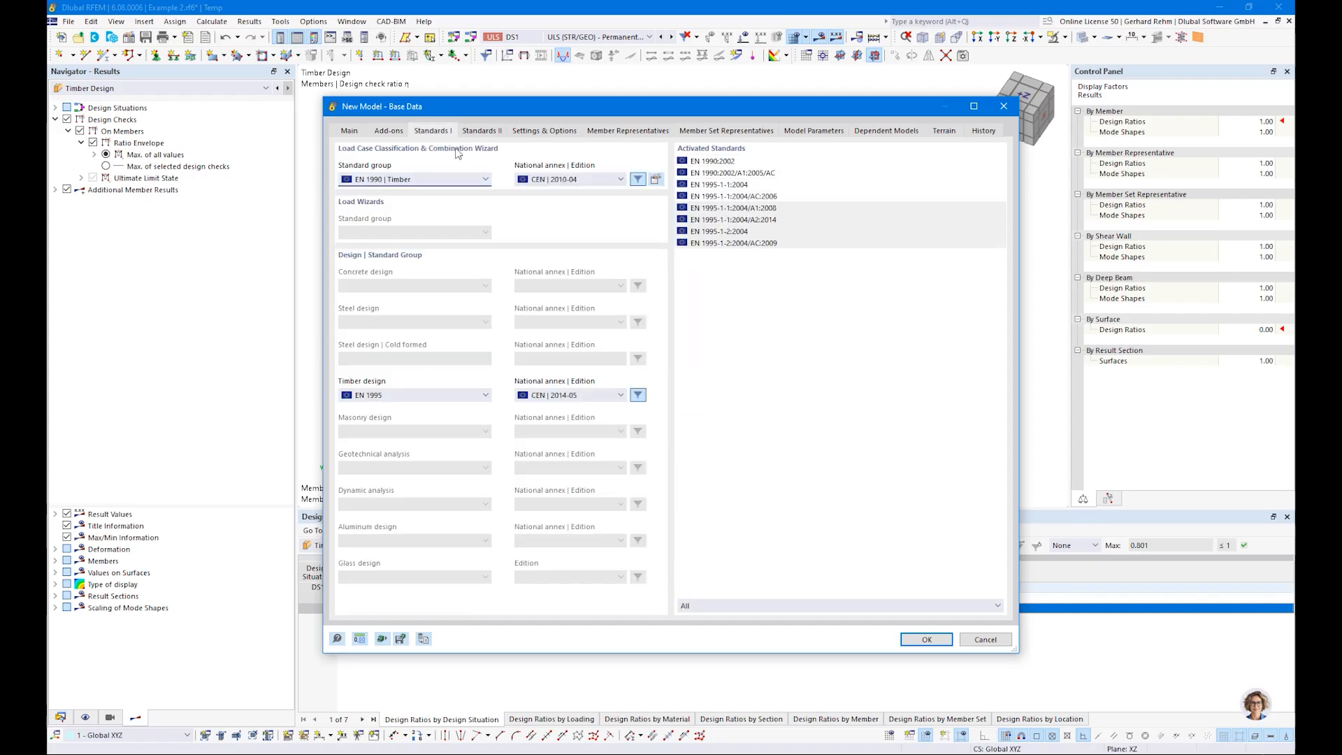
{"action": "left_click", "coordinate": [526, 131]}
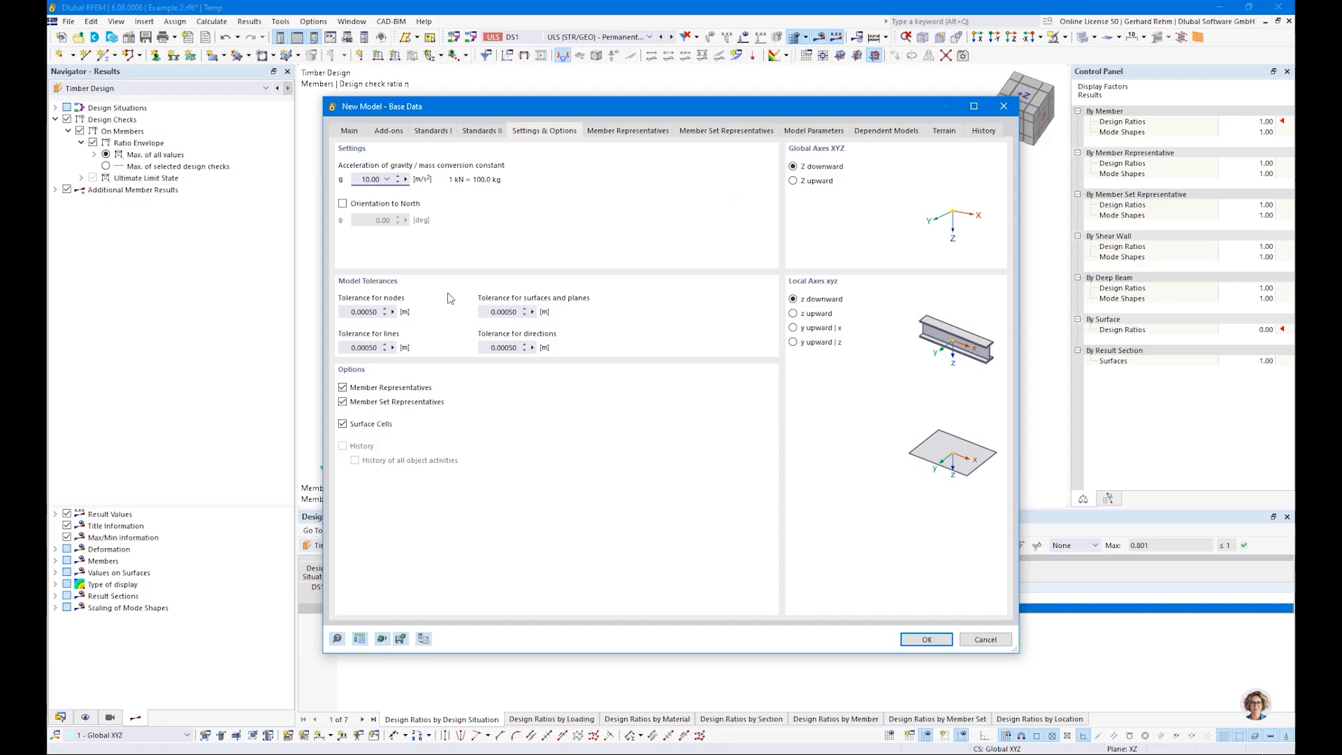
{"action": "left_click", "coordinate": [343, 402]}
{"action": "left_click", "coordinate": [344, 387]}
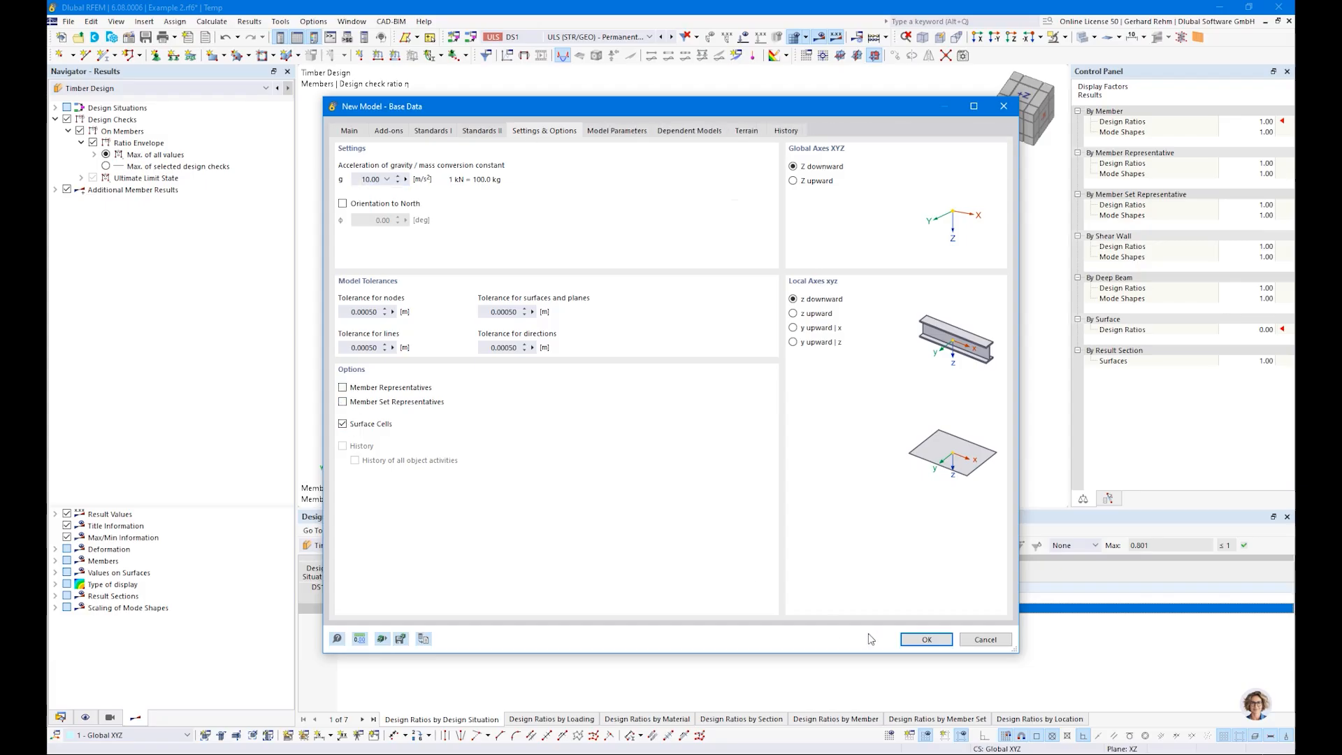
{"action": "left_click", "coordinate": [924, 639]}
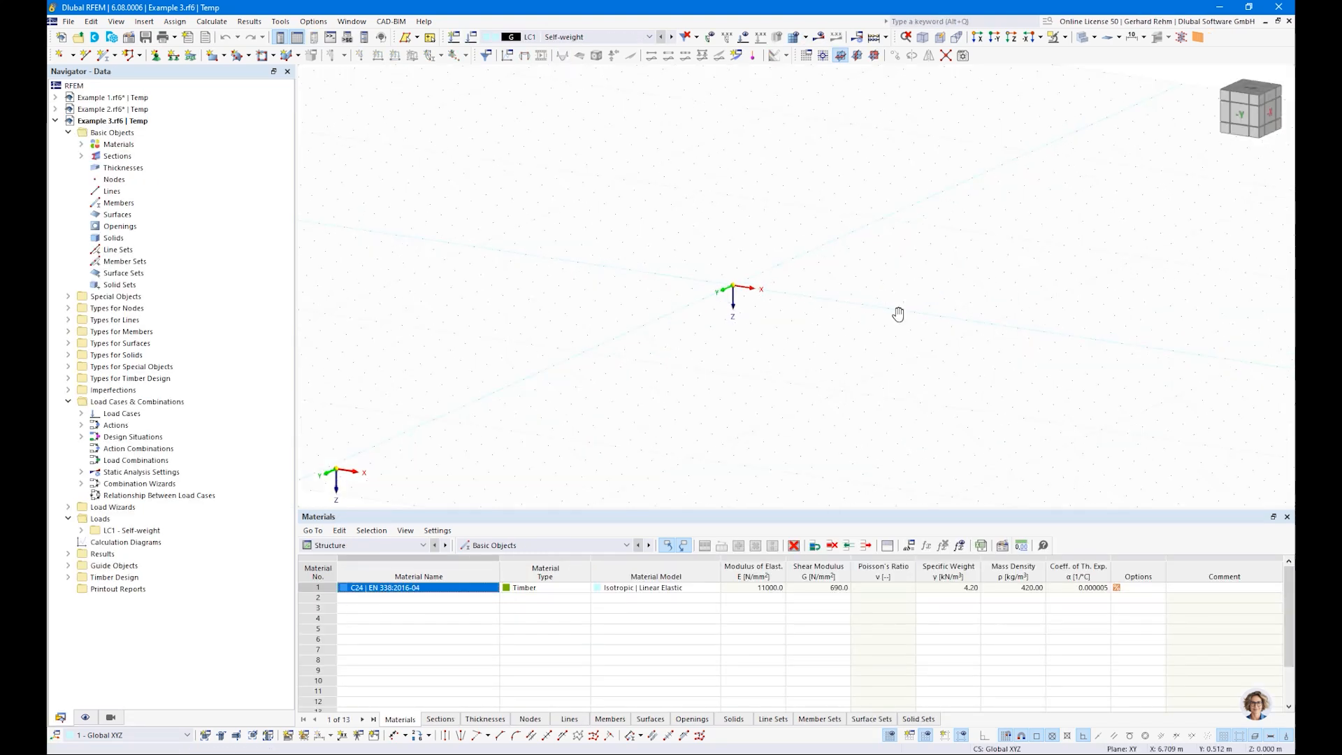
Step: Start a new single beam member and set its massive rectangular section to b 160 mm and h 1600 mm
{"action": "left_click", "coordinate": [105, 55]}
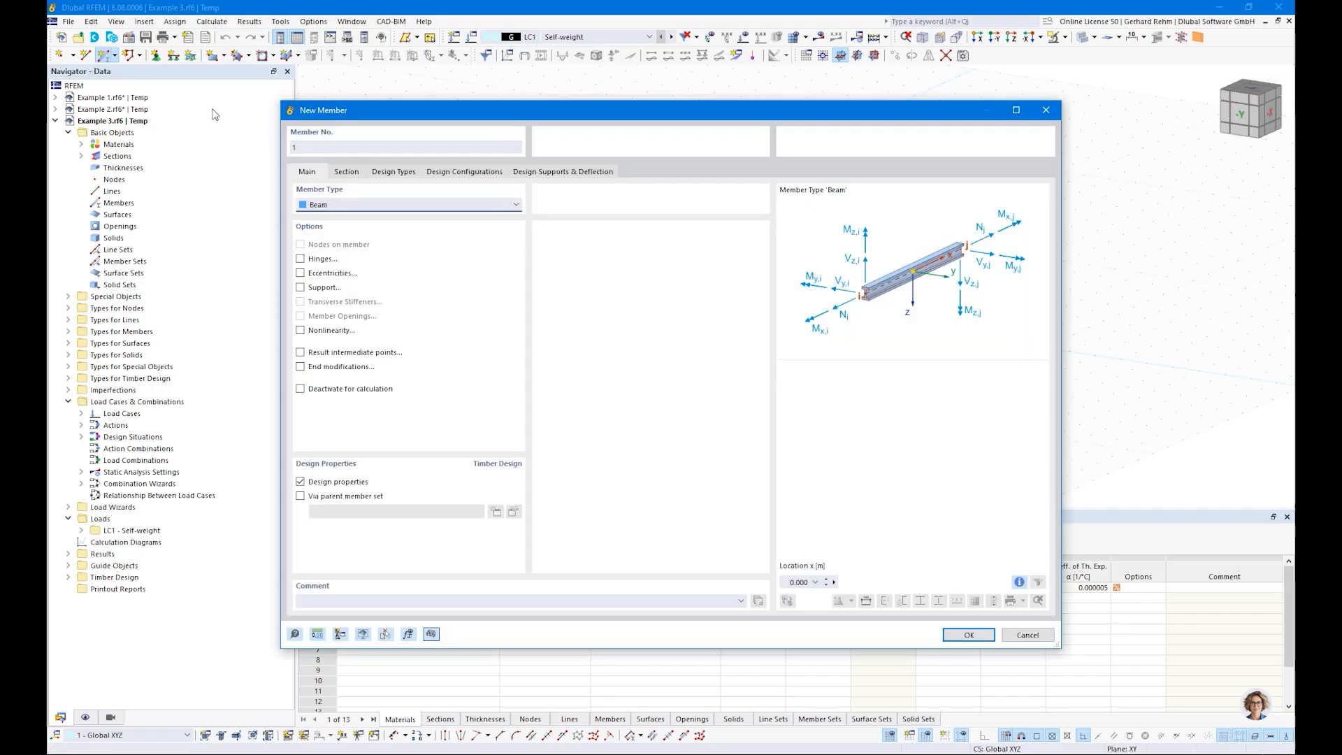
{"action": "left_click", "coordinate": [347, 171]}
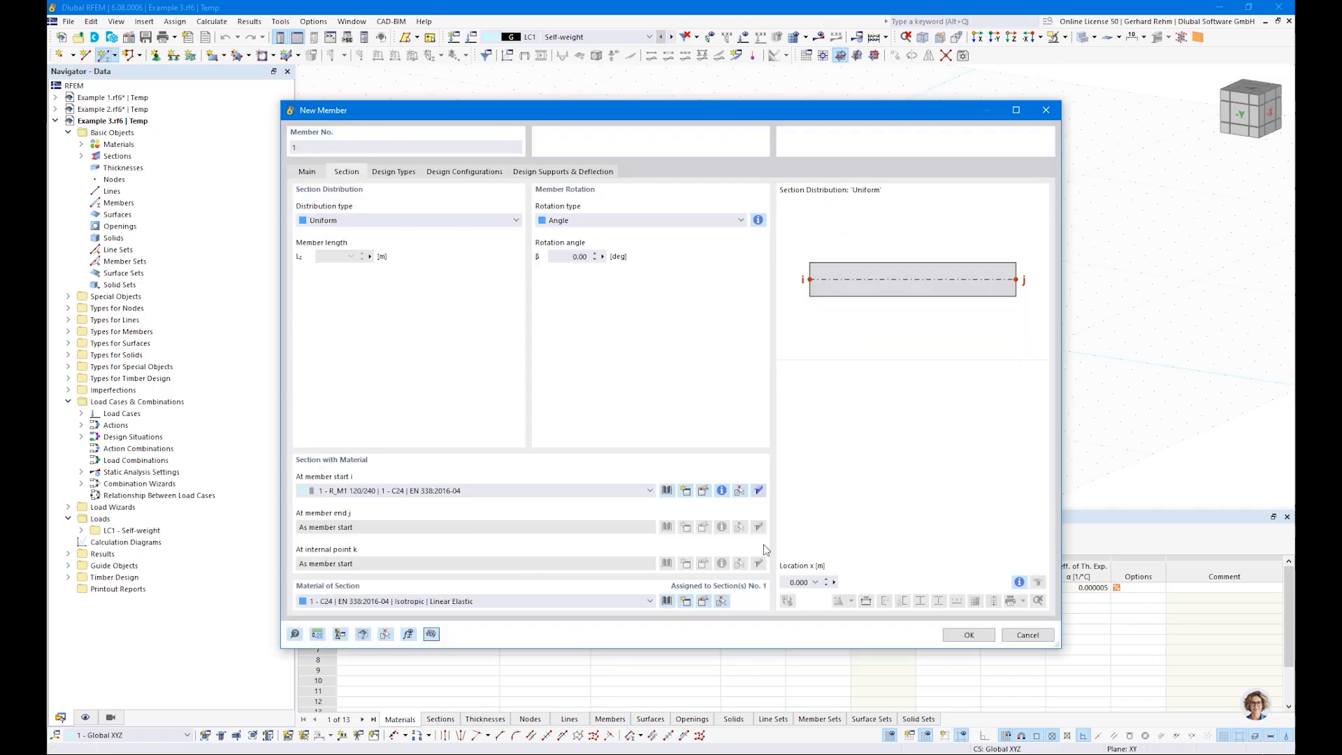
{"action": "left_click", "coordinate": [703, 491]}
{"action": "left_click", "coordinate": [445, 223]}
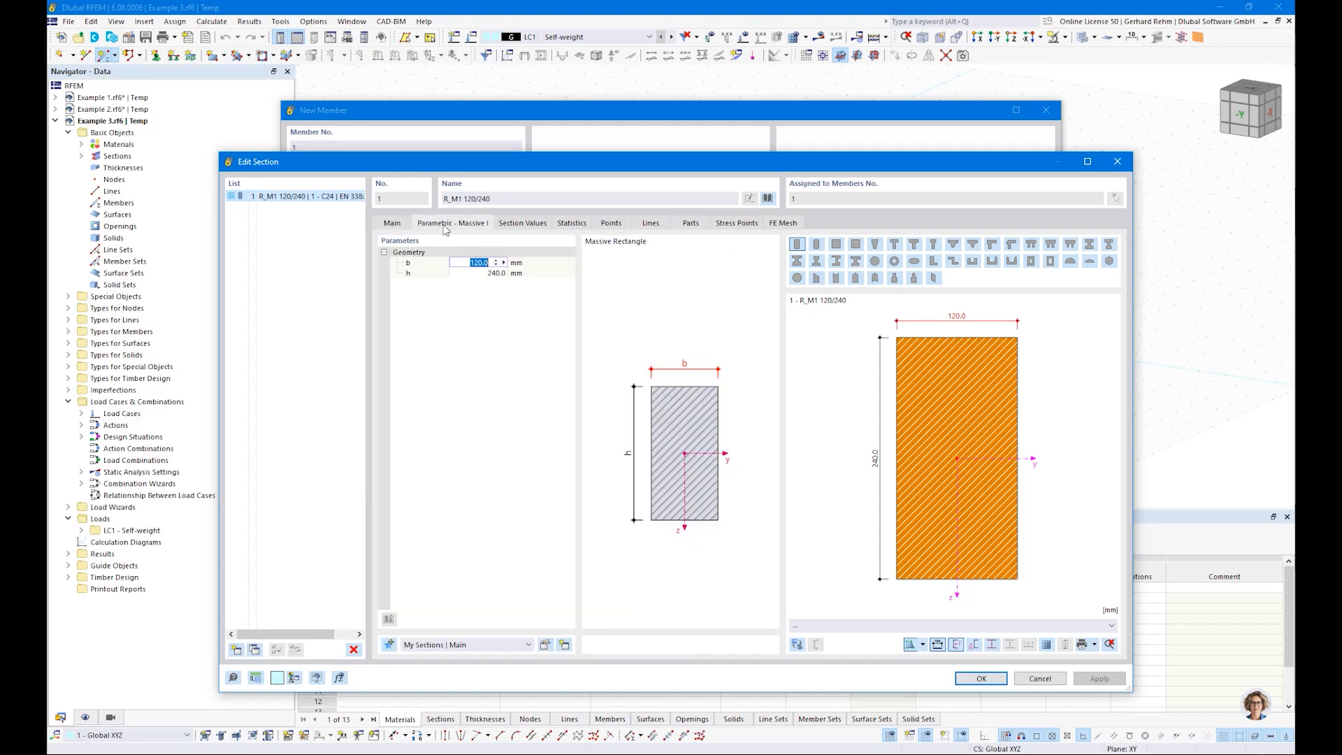
{"action": "type", "text": "160"}
{"action": "key", "text": "Tab"}
{"action": "type", "text": "1"}
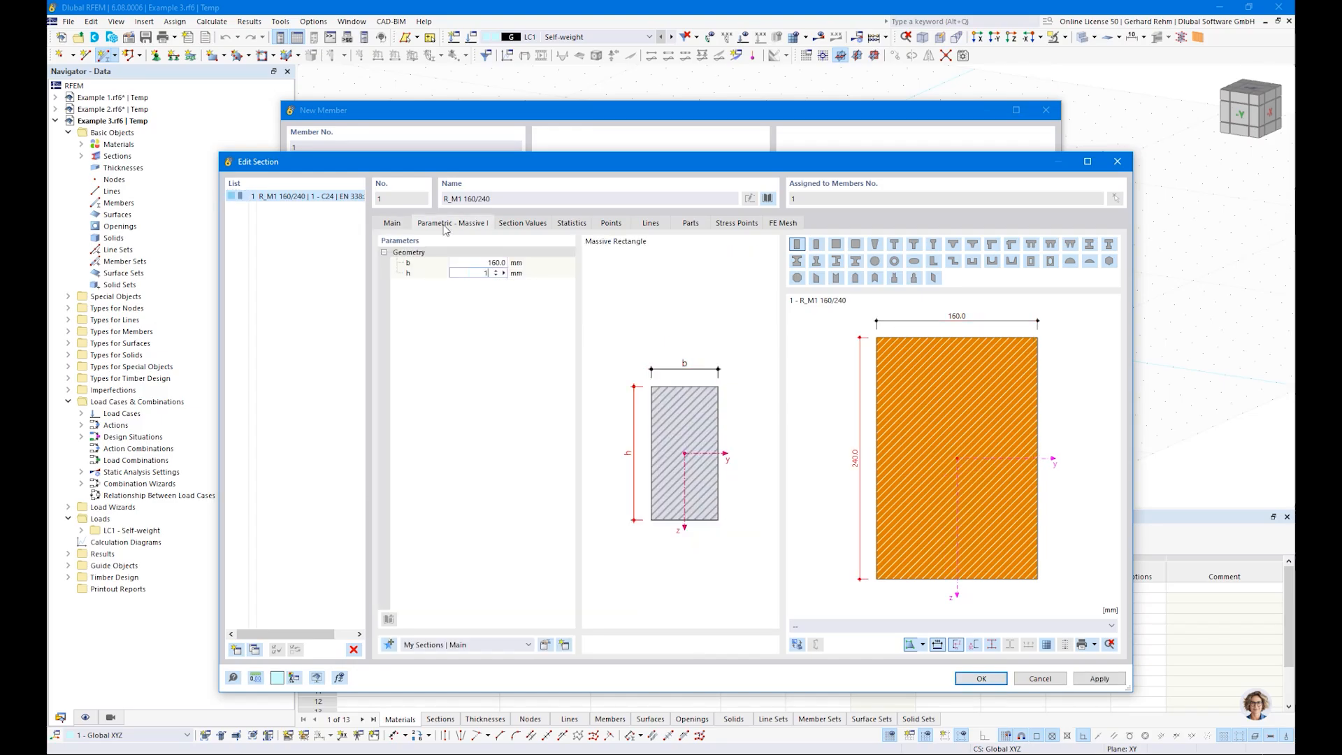
{"action": "type", "text": "600"}
{"action": "key", "text": "Tab"}
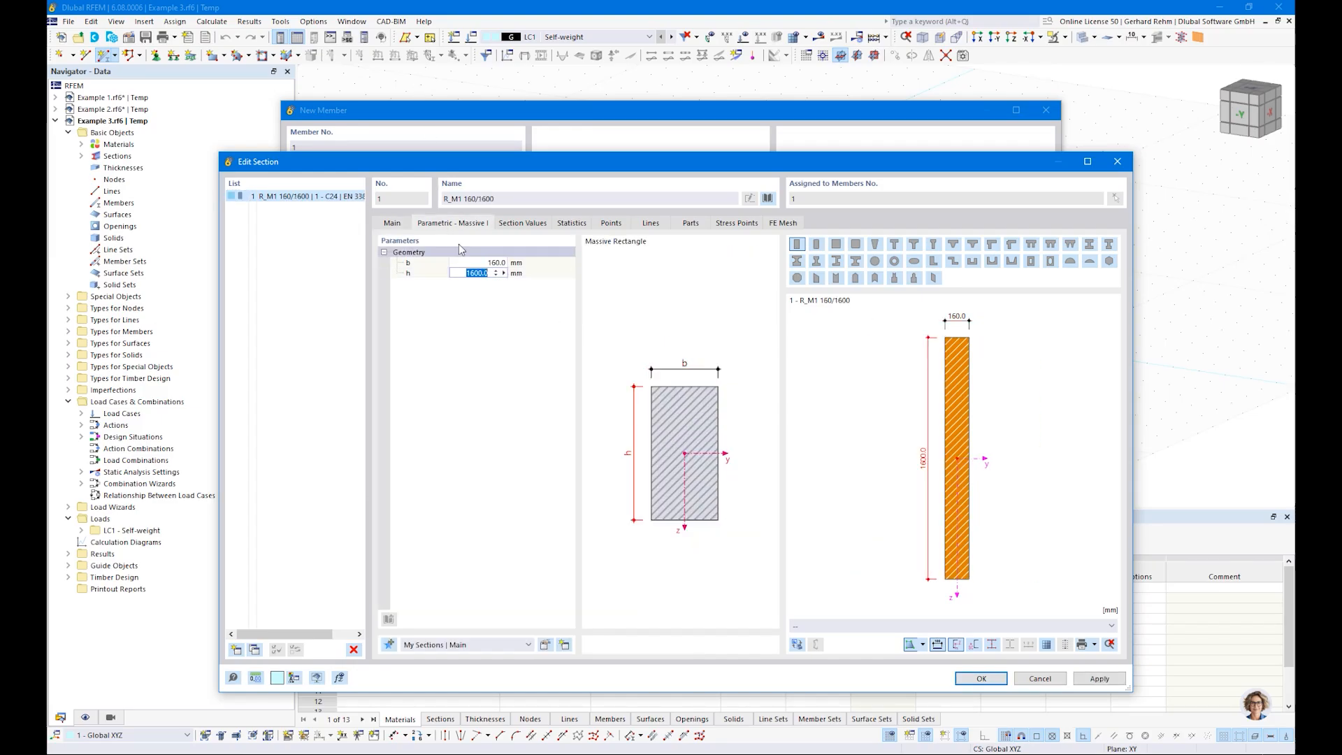
Step: Assign glulam GL24h to EN 14080:2013-08 from the material library to the beam section and accept the section
{"action": "left_click", "coordinate": [392, 223]}
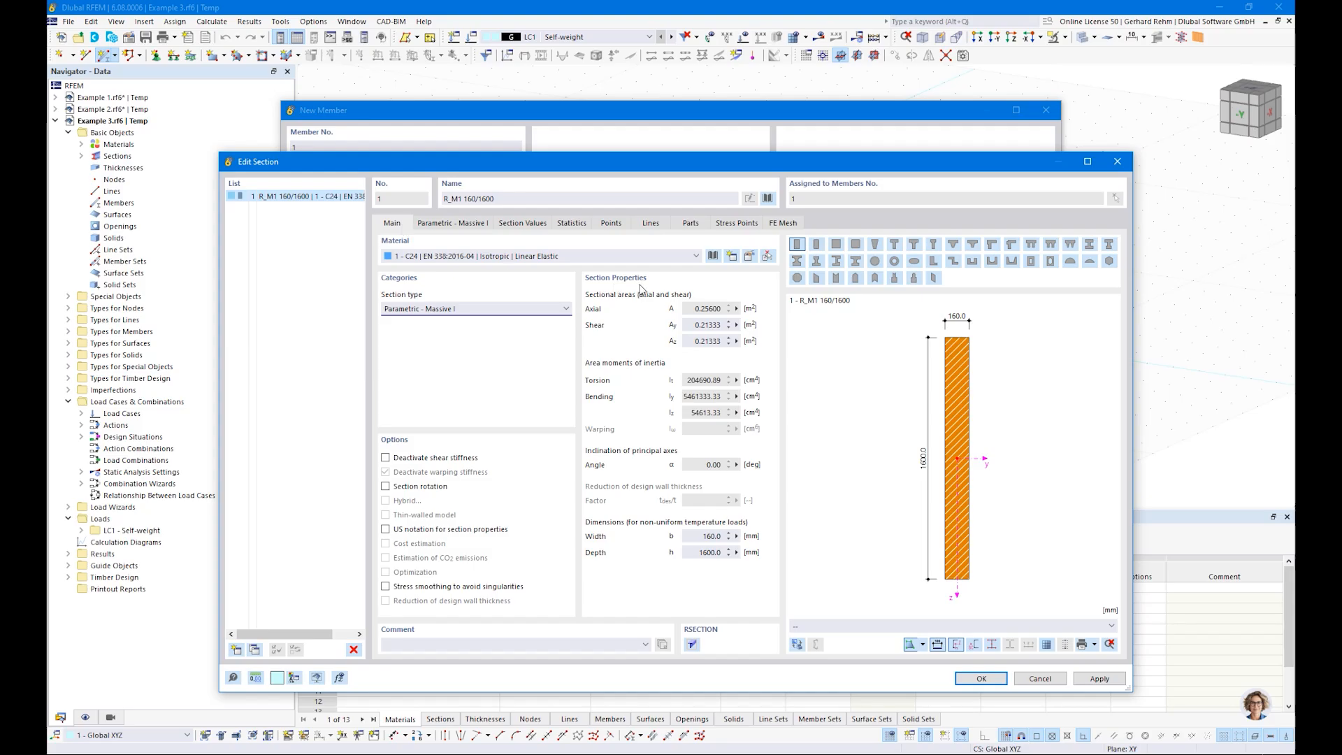
{"action": "left_click", "coordinate": [713, 256]}
{"action": "type", "text": "gl24h"}
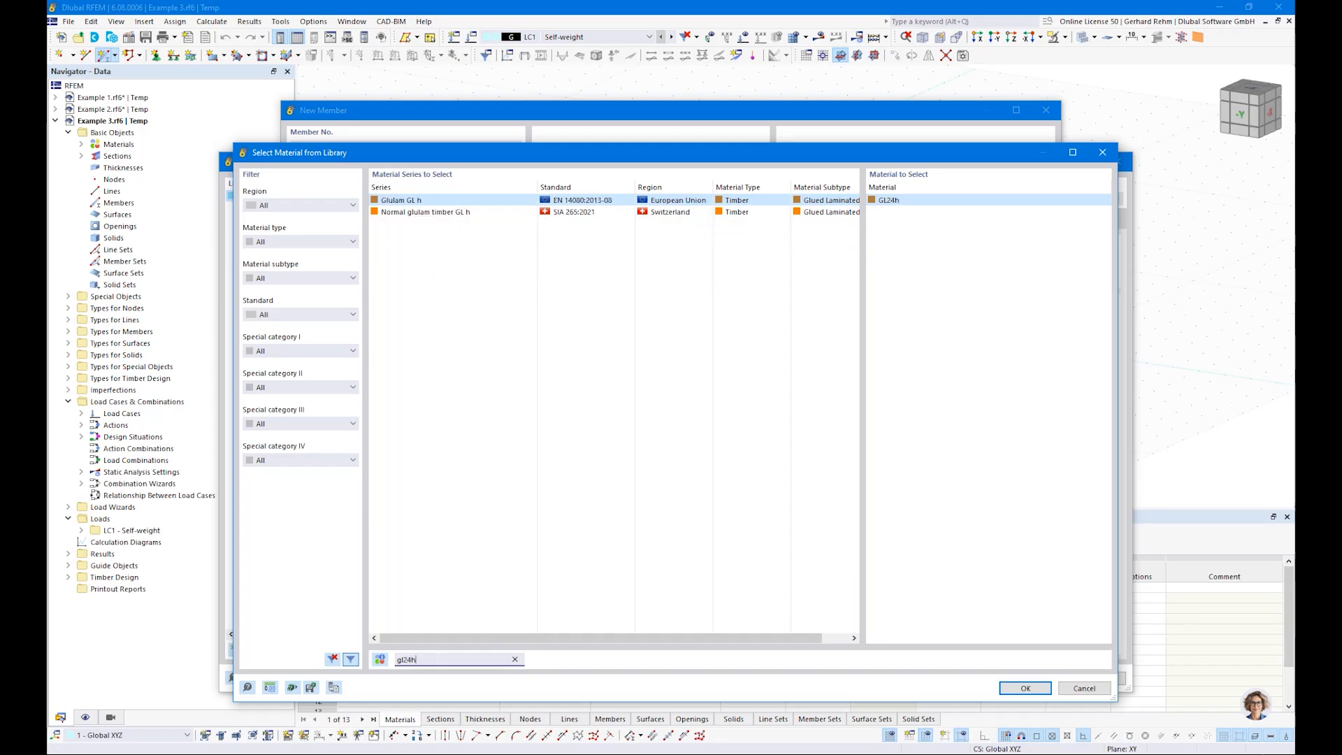
{"action": "left_click", "coordinate": [1025, 688]}
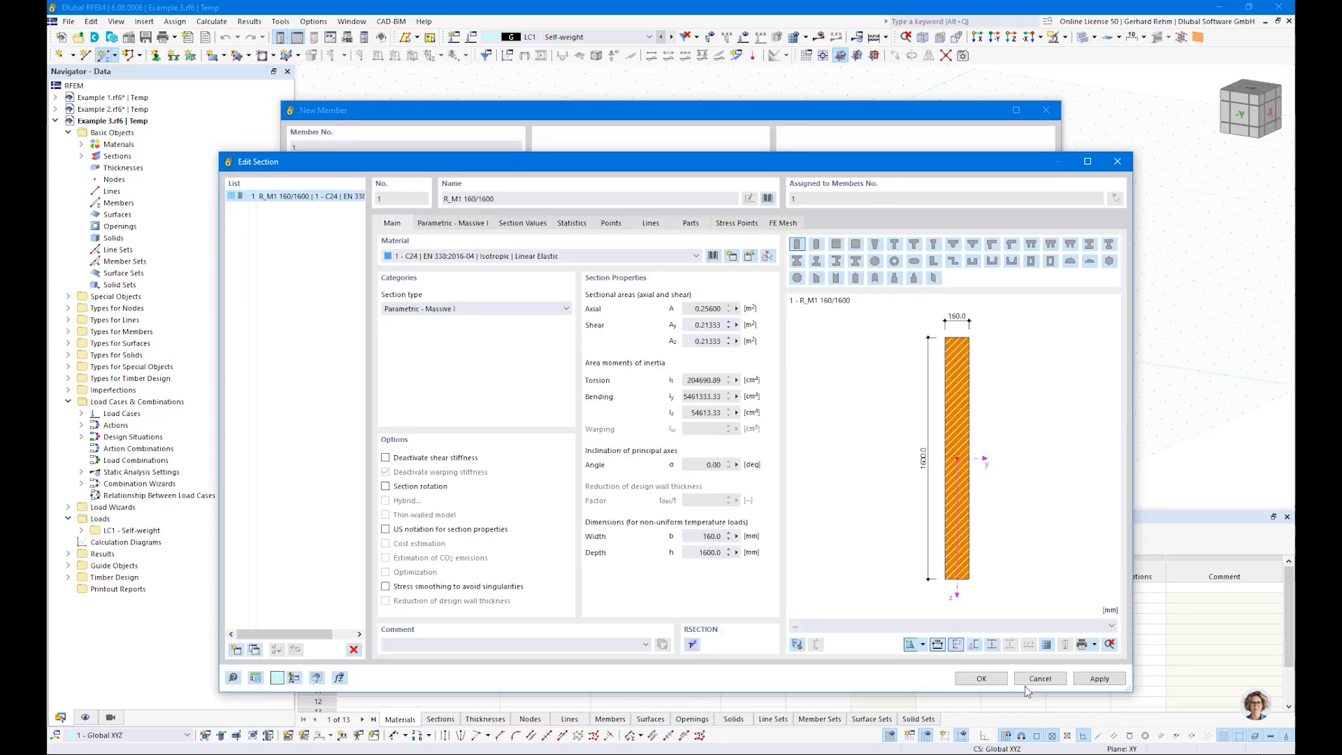
{"action": "left_click", "coordinate": [980, 677]}
Step: Draw the beam member from the origin along the global X axis and end member placement
{"action": "left_click", "coordinate": [968, 634]}
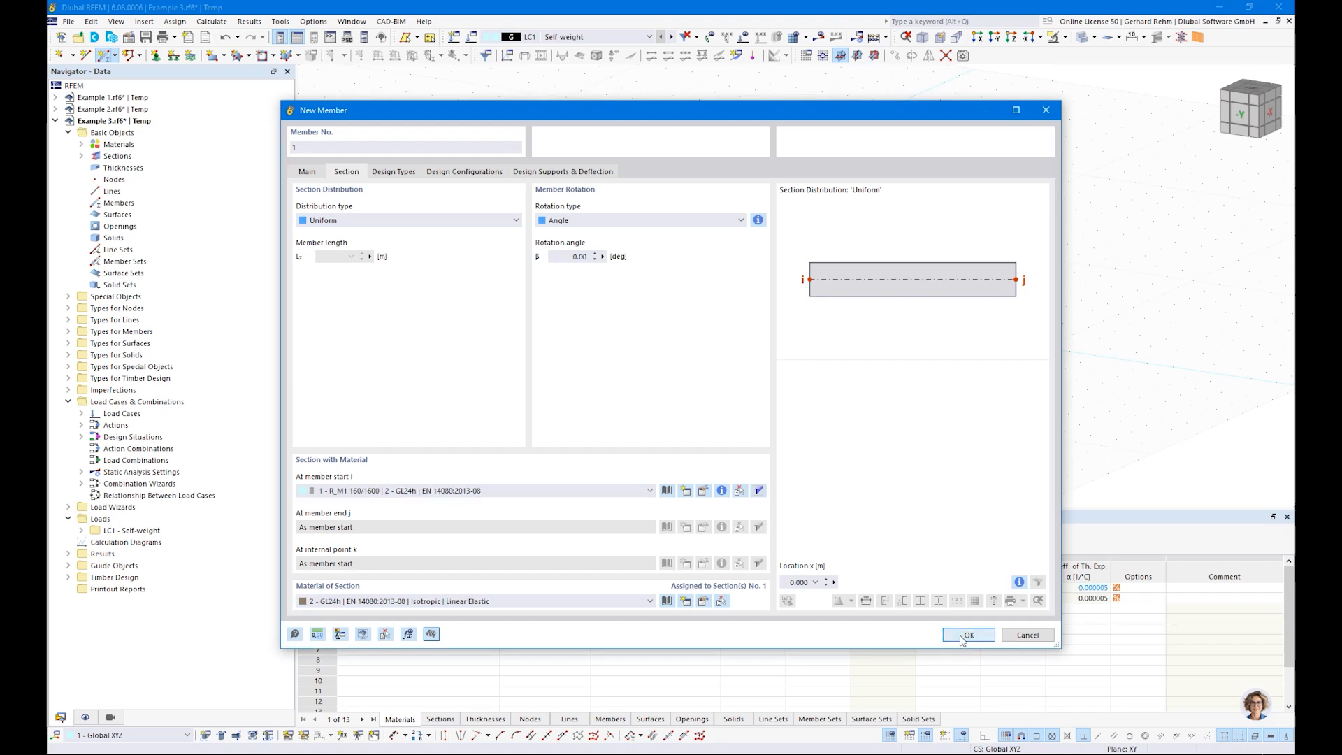
{"action": "left_click", "coordinate": [525, 272]}
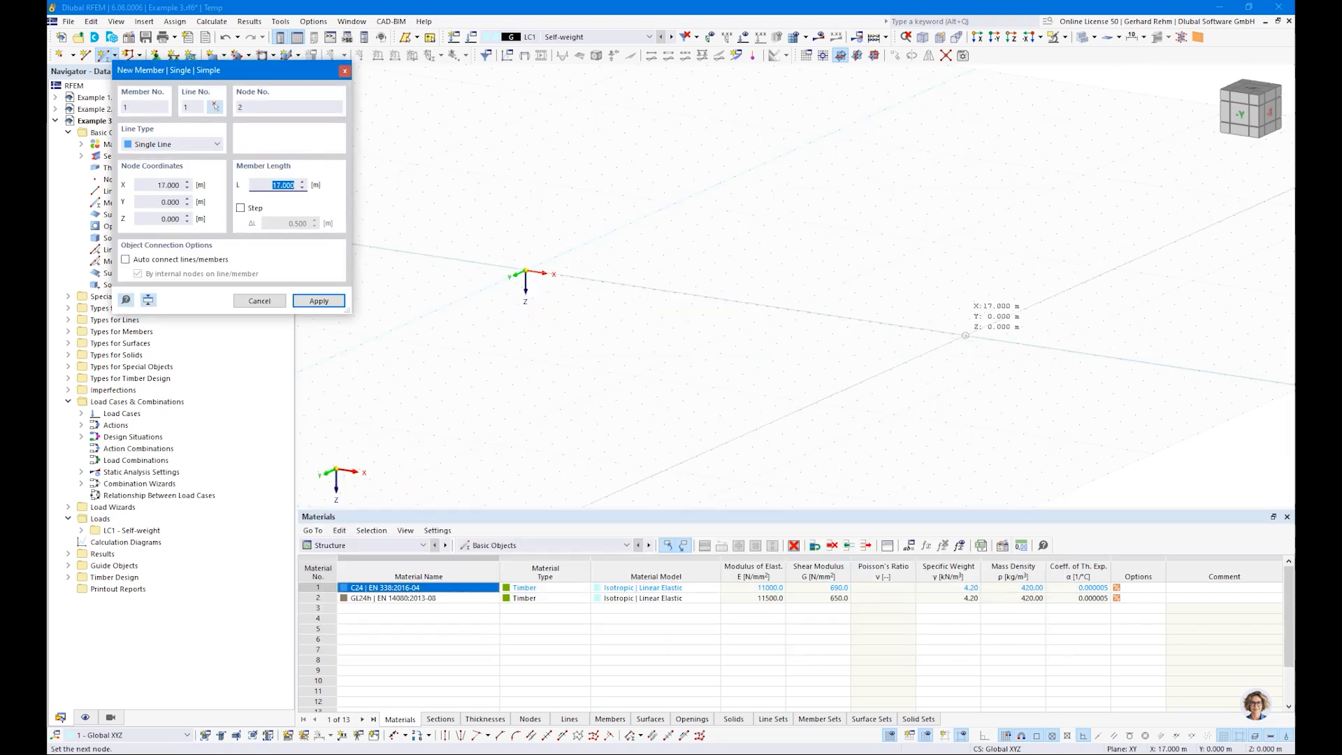
{"action": "left_click", "coordinate": [992, 339]}
{"action": "key", "text": "Escape"}
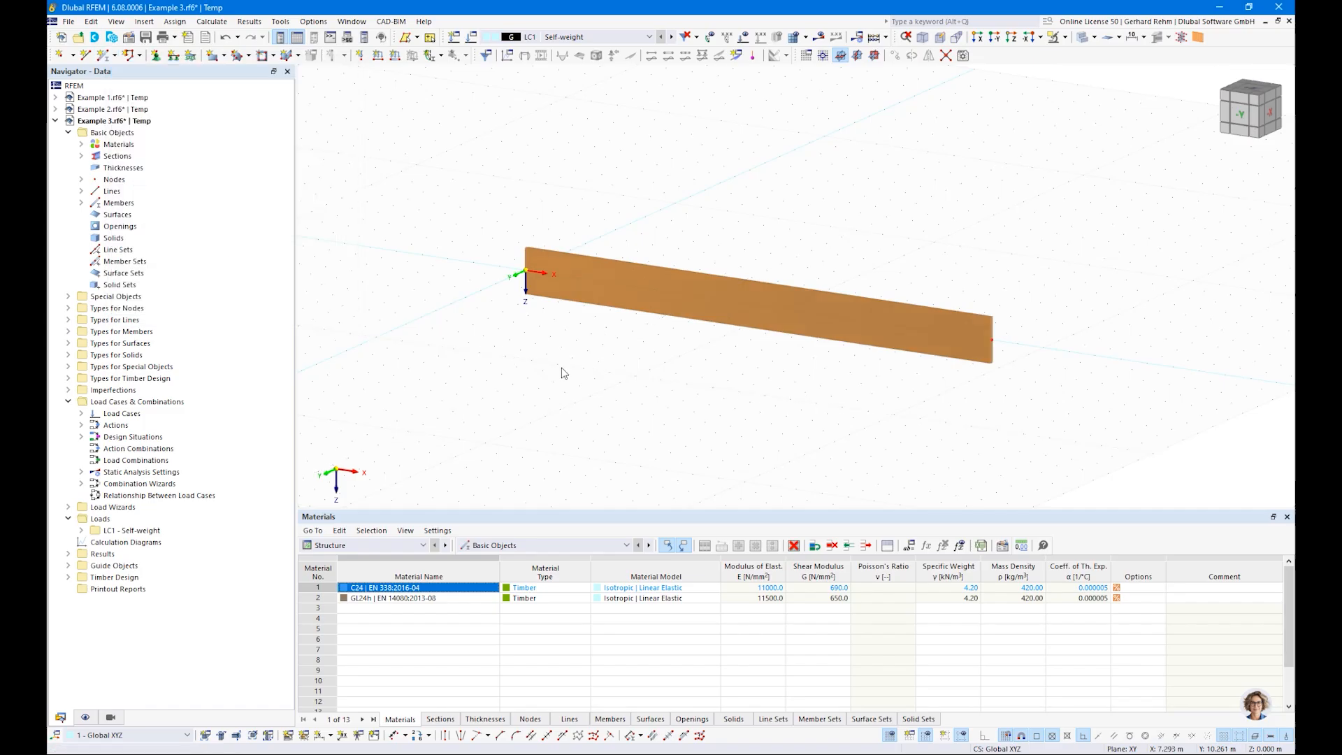
Step: Create a nodal support restraining uX, uY, uZ and φX, with φY and φZ free, and assign it to the beam's start node
{"action": "left_click", "coordinate": [151, 56]}
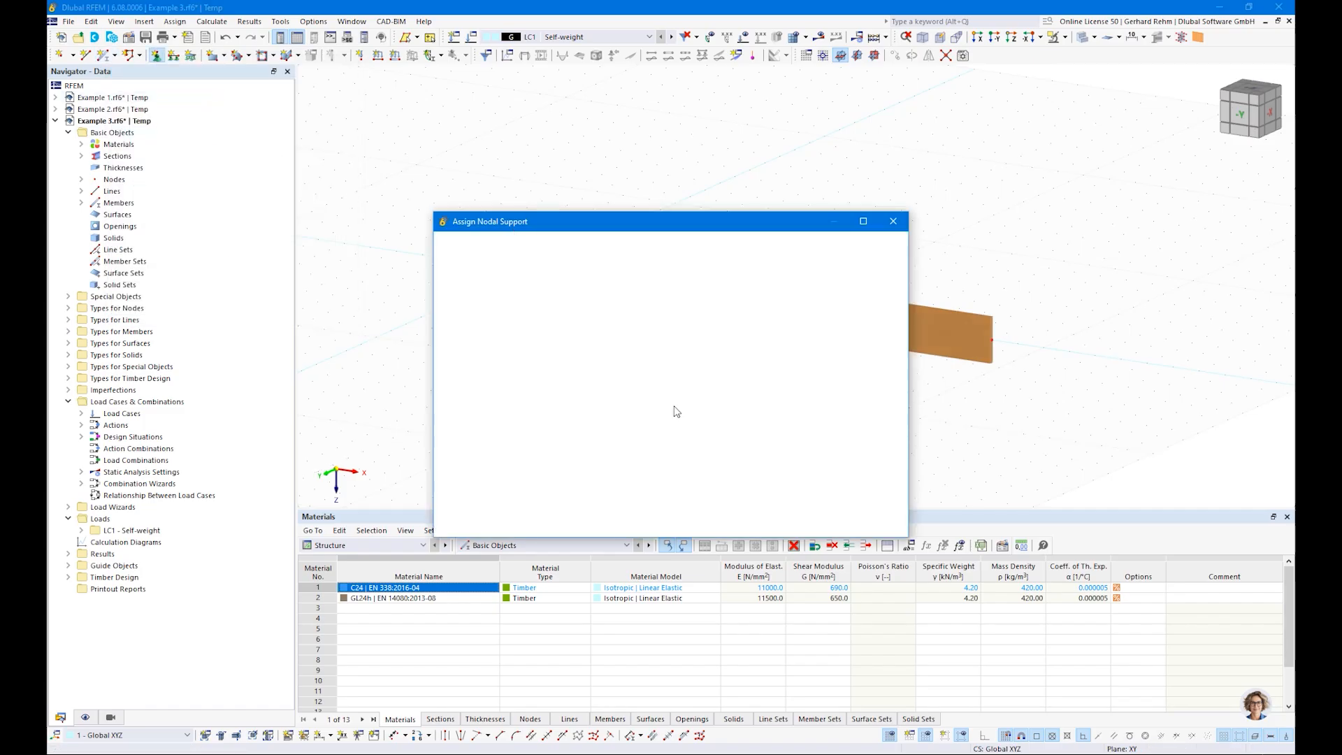
{"action": "left_click", "coordinate": [574, 312]}
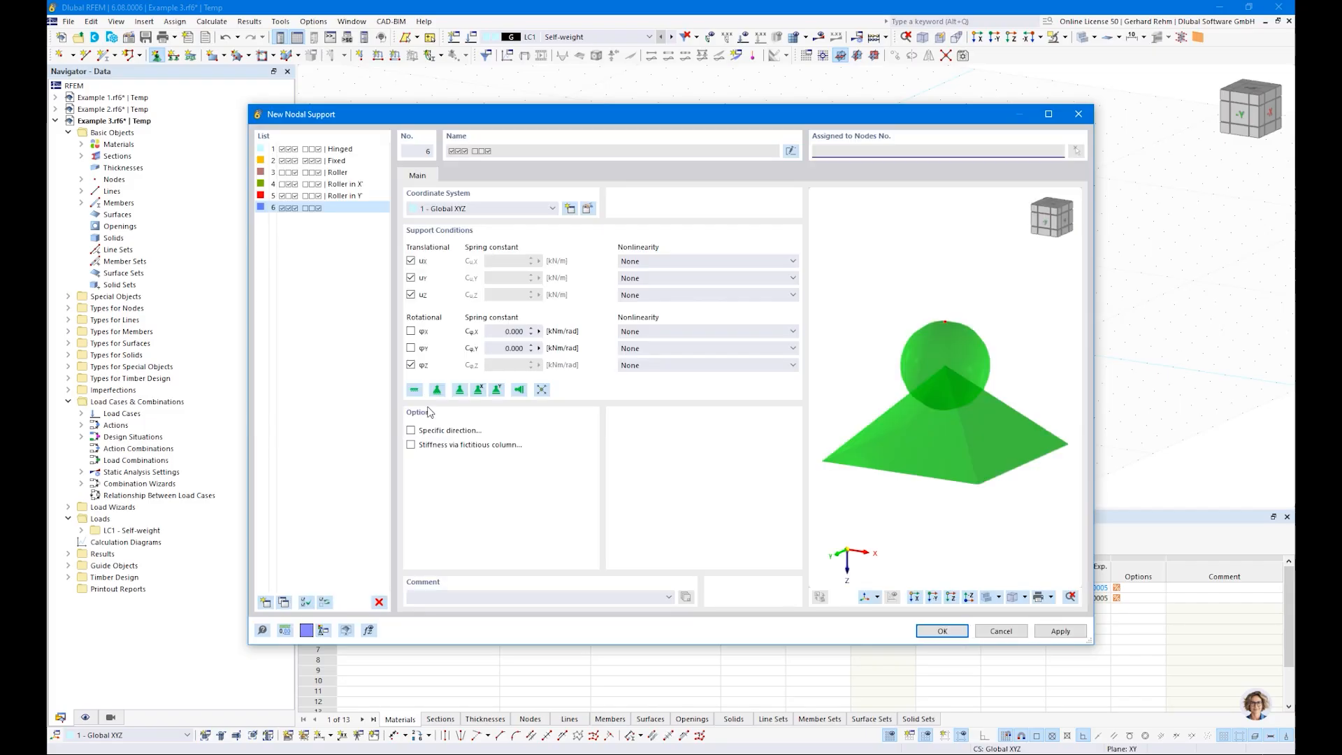
{"action": "left_click", "coordinate": [410, 331]}
{"action": "left_click", "coordinate": [411, 365]}
{"action": "left_click", "coordinate": [411, 261]}
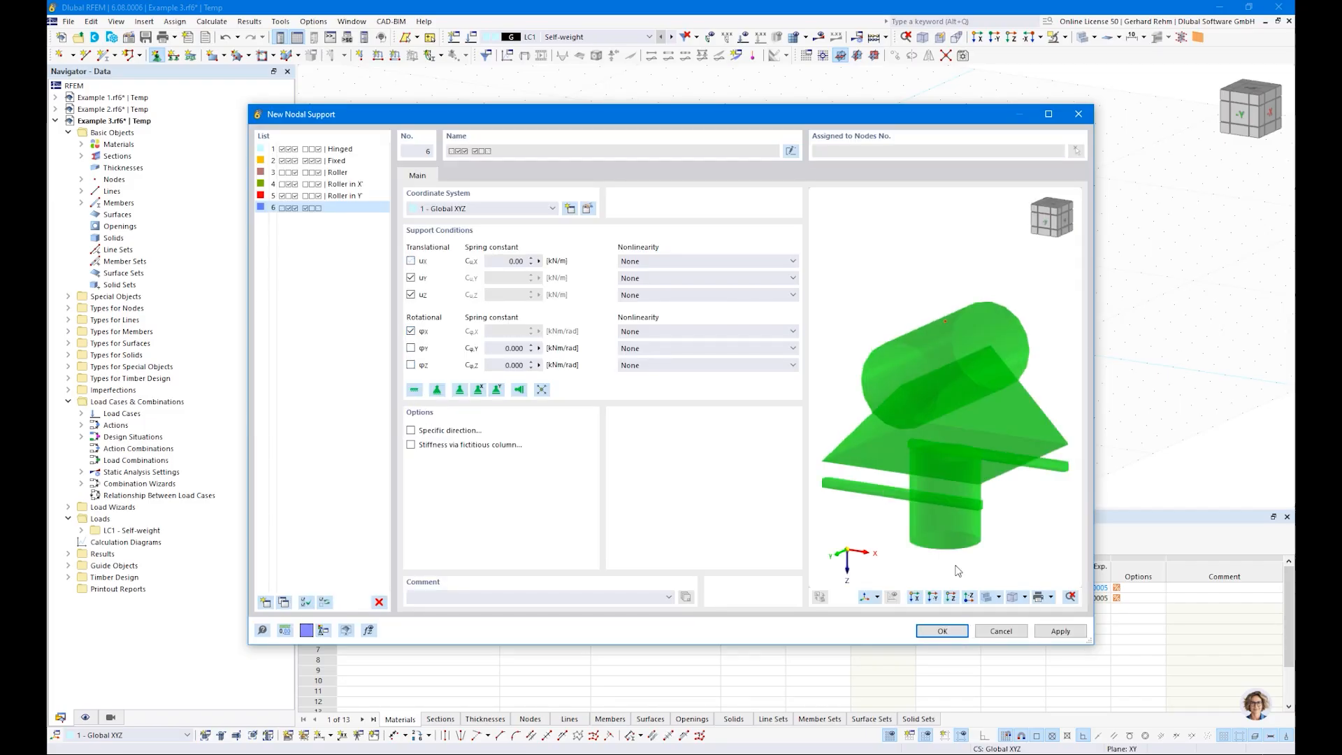
{"action": "left_click", "coordinate": [411, 261]}
{"action": "left_click", "coordinate": [952, 632]}
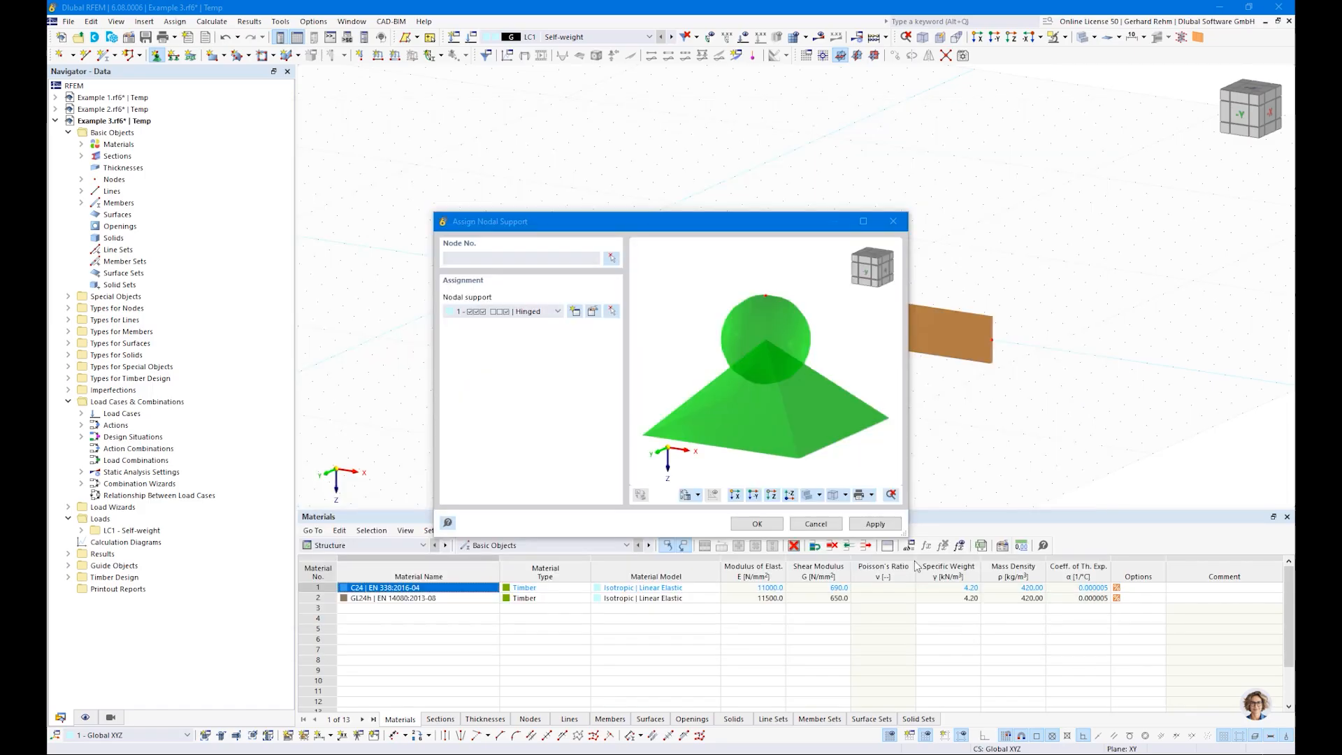
{"action": "left_click", "coordinate": [756, 524]}
{"action": "left_click_drag", "start_coordinate": [449, 198], "coordinate": [641, 361]}
Step: Create a second nodal support restraining only uY, uZ and φX, and assign it to the beam's end node
{"action": "left_click", "coordinate": [156, 55]}
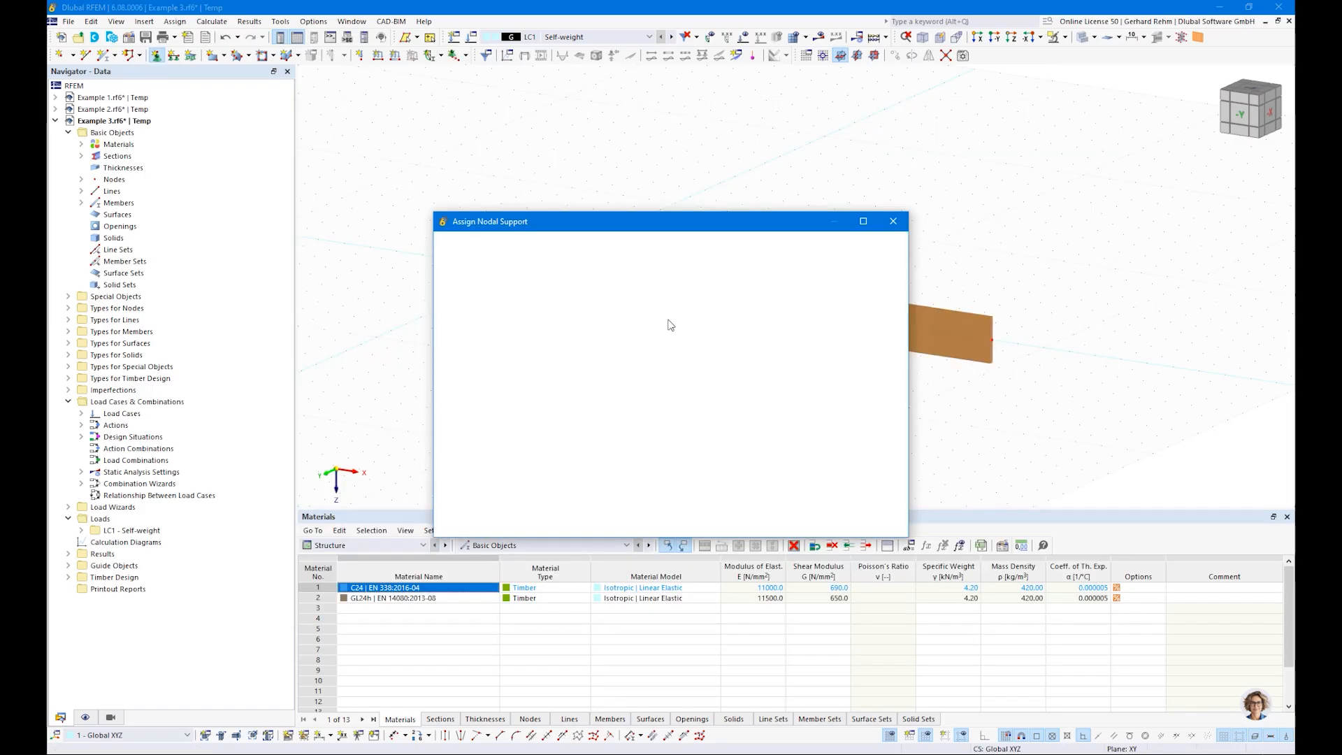
{"action": "left_click", "coordinate": [572, 307]}
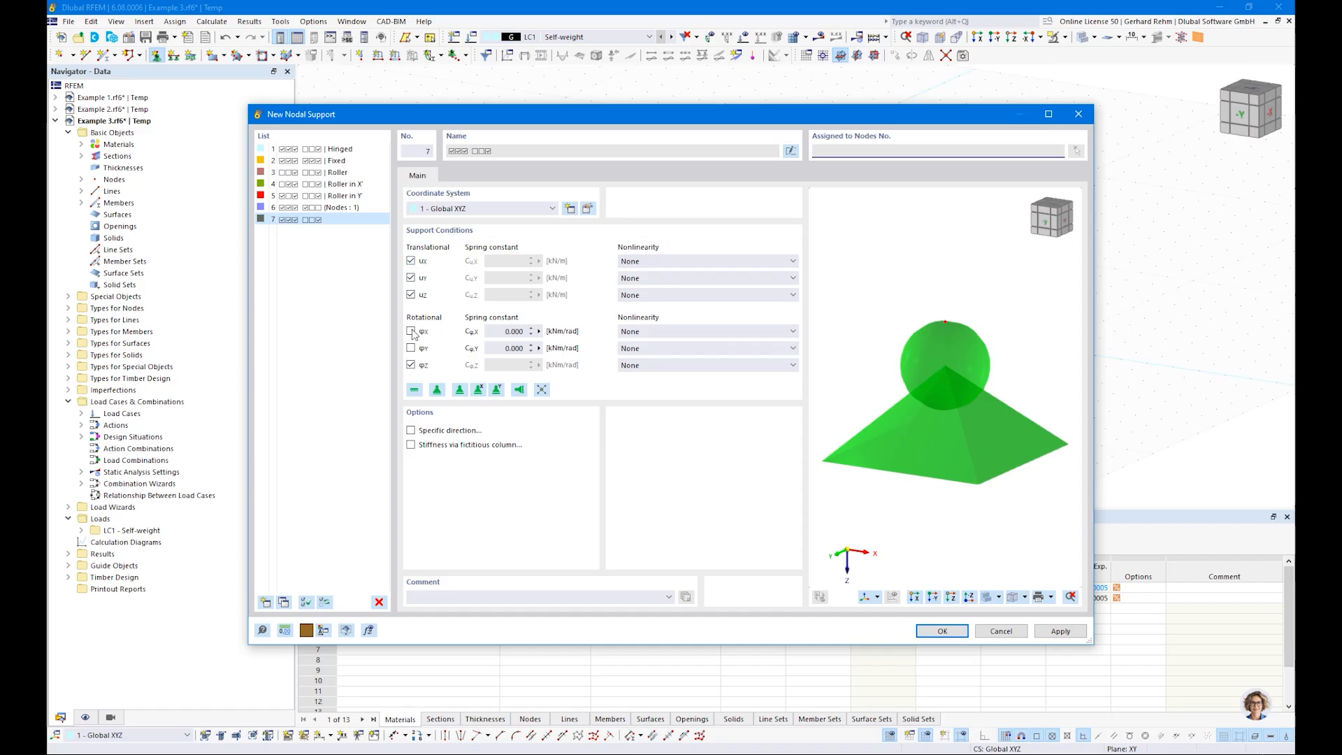
{"action": "left_click", "coordinate": [410, 365]}
{"action": "left_click", "coordinate": [410, 331]}
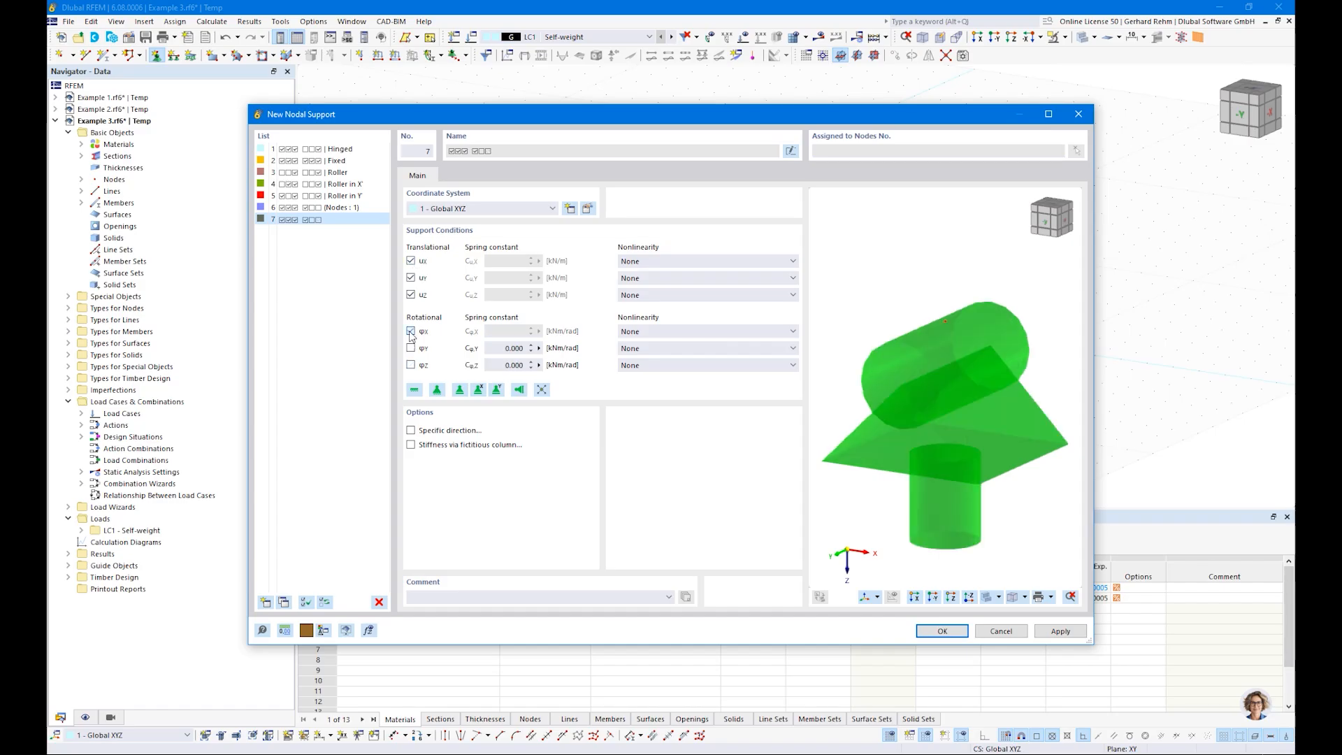
{"action": "left_click", "coordinate": [411, 261]}
{"action": "left_click", "coordinate": [943, 631]}
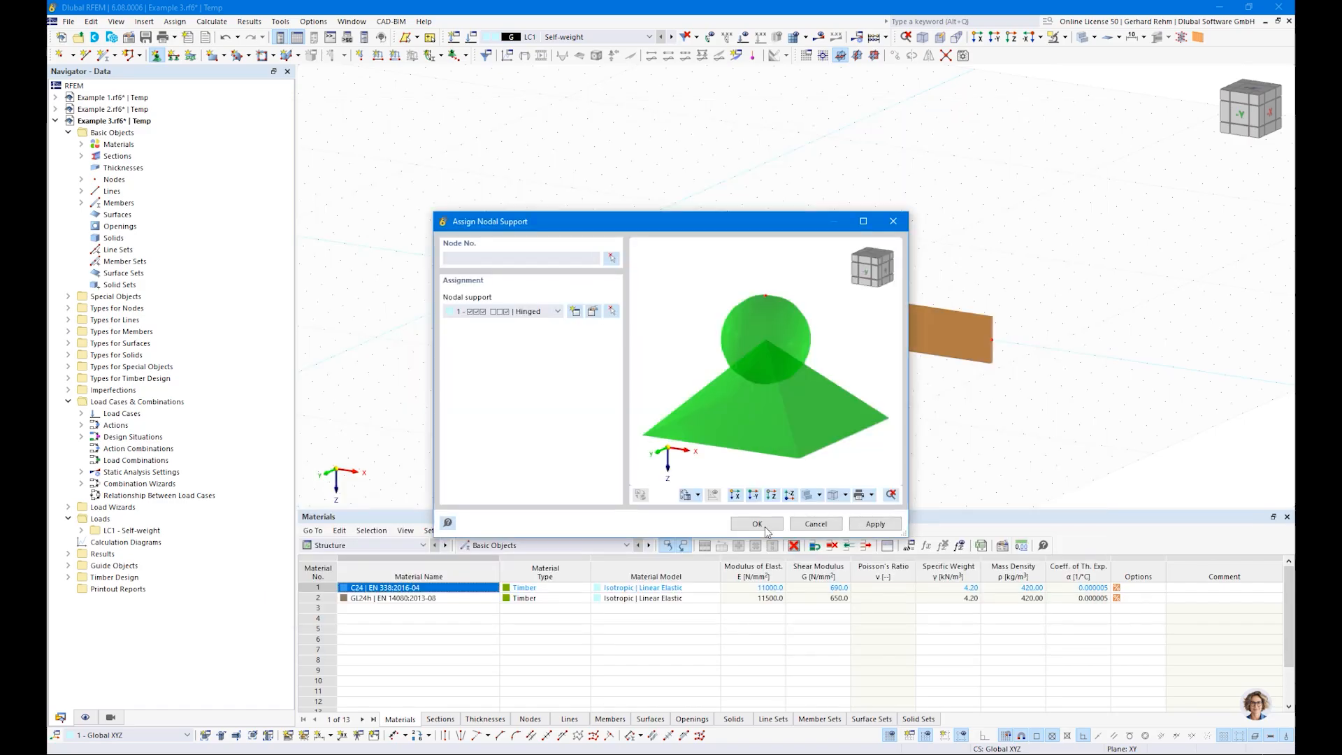
{"action": "left_click", "coordinate": [757, 524]}
{"action": "left_click_drag", "start_coordinate": [949, 279], "coordinate": [1027, 392]}
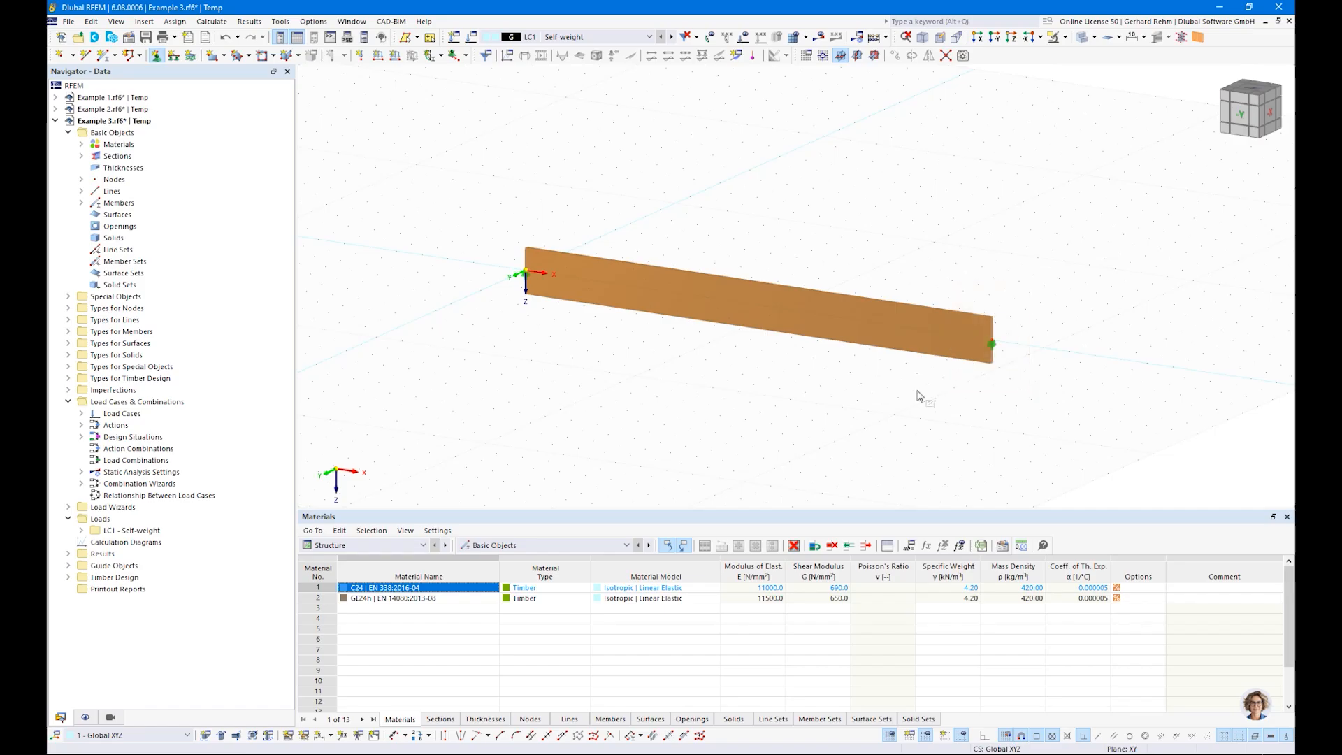
Step: Enlarge the displayed nodal support symbols in the model view
{"action": "right_click", "coordinate": [997, 351]}
{"action": "mouse_move", "coordinate": [1033, 467]}
{"action": "left_mouse_down"}
{"action": "mouse_move", "coordinate": [1127, 473]}
{"action": "mouse_move", "coordinate": [1057, 469]}
{"action": "left_mouse_up"}
{"action": "left_click", "coordinate": [834, 428]}
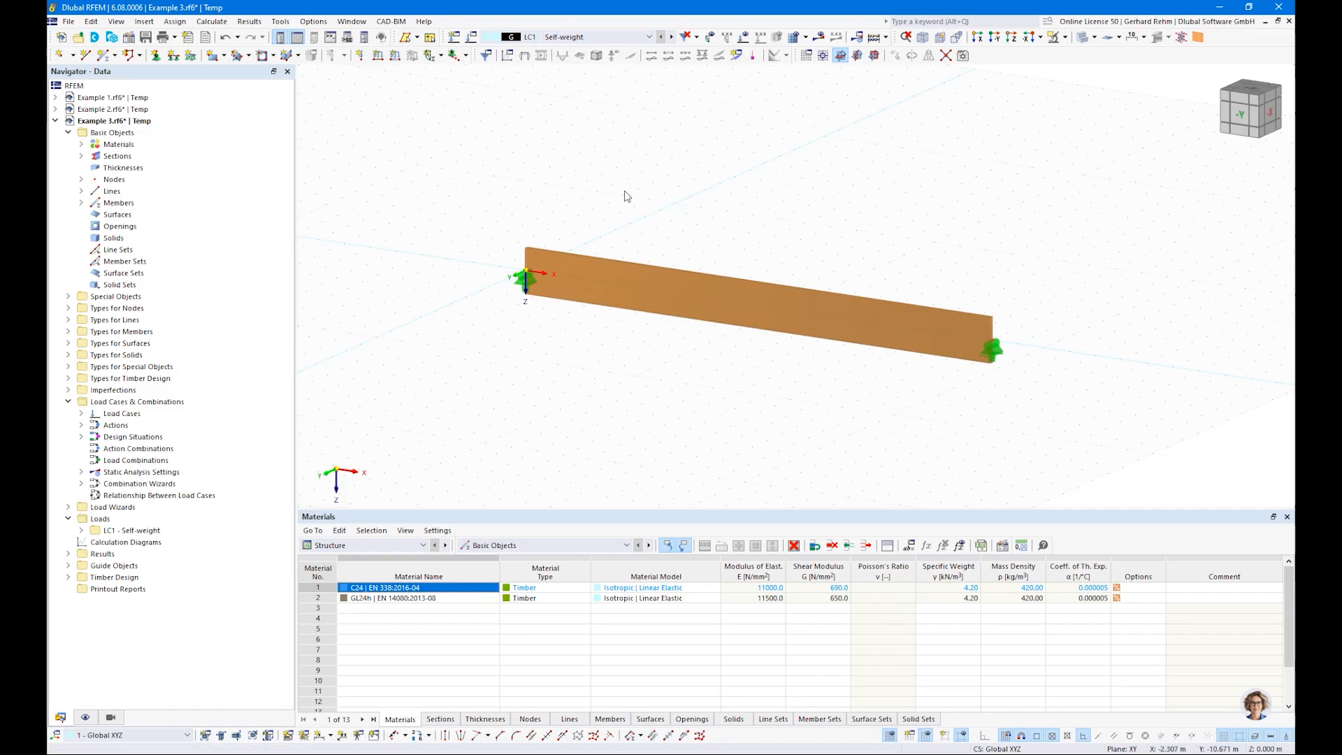
Step: Apply a uniform force member load of 8 kN/m in the global Z direction to the beam in load case LC1 Self-weight
{"action": "scroll", "coordinate": [627, 196], "scroll_direction": "down", "scroll_amount": 1}
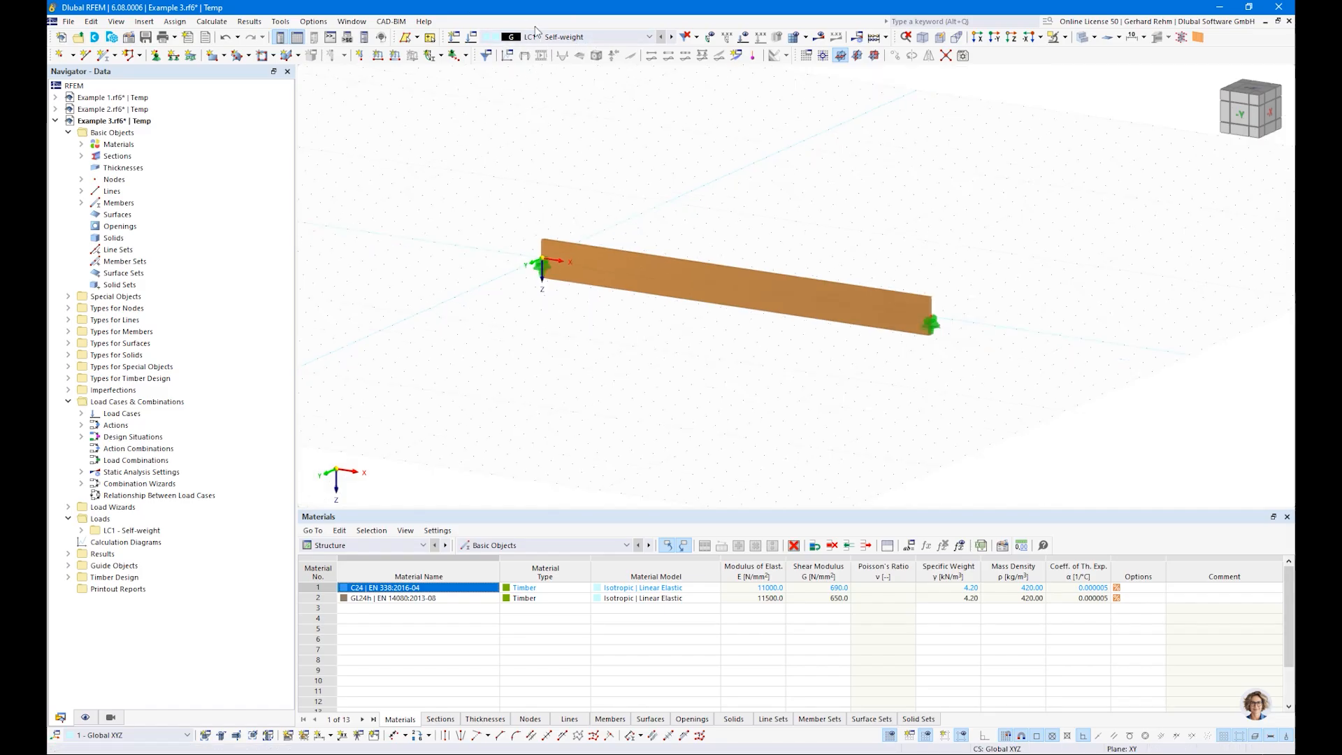
{"action": "left_click", "coordinate": [544, 38]}
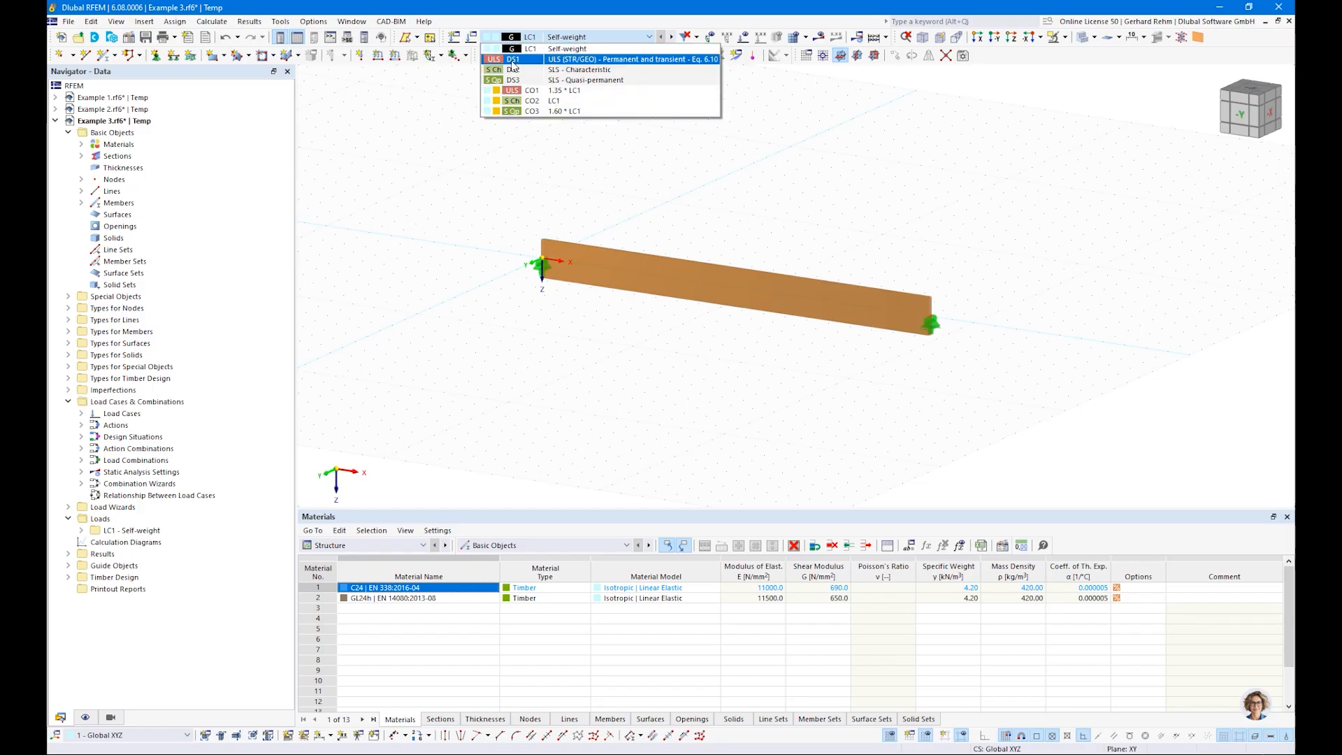
{"action": "left_click", "coordinate": [518, 185]}
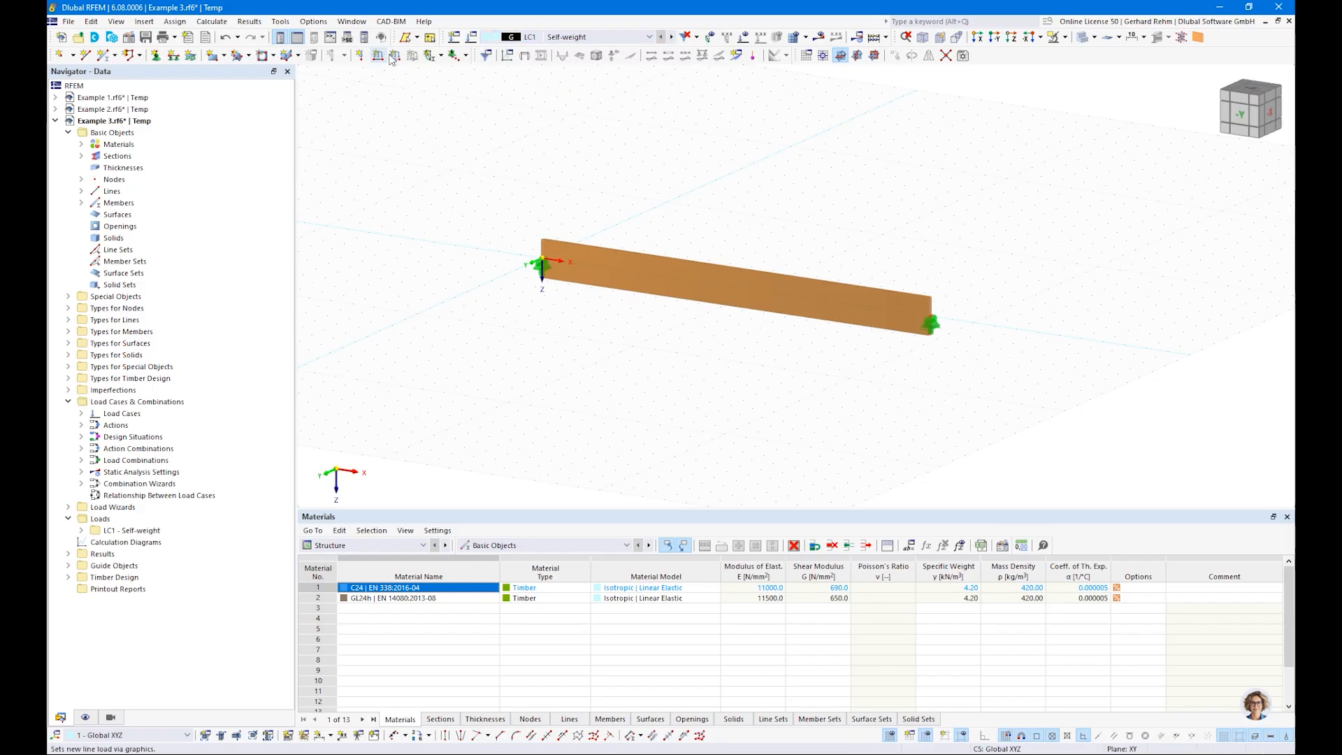
{"action": "double_click", "coordinate": [555, 235]}
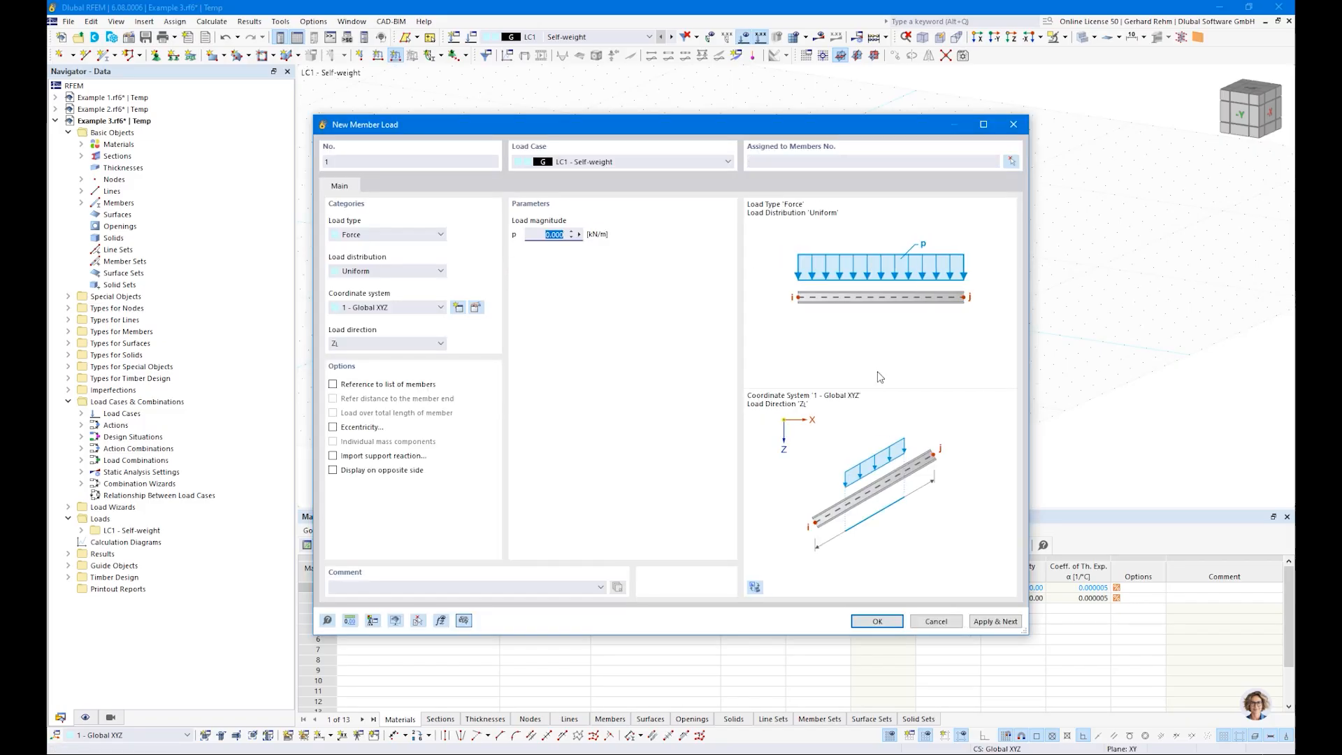
{"action": "type", "text": "8"}
{"action": "left_click", "coordinate": [878, 621]}
{"action": "left_click", "coordinate": [758, 281]}
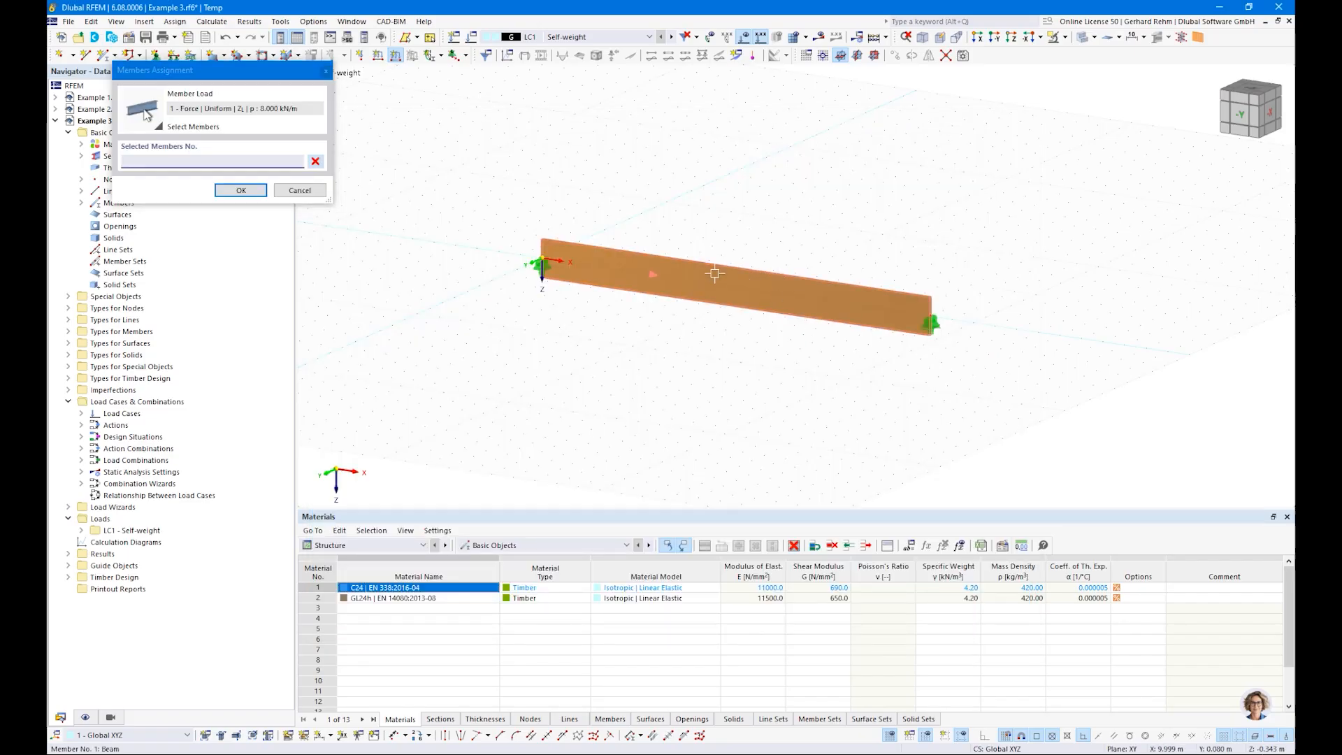
{"action": "left_click", "coordinate": [242, 189]}
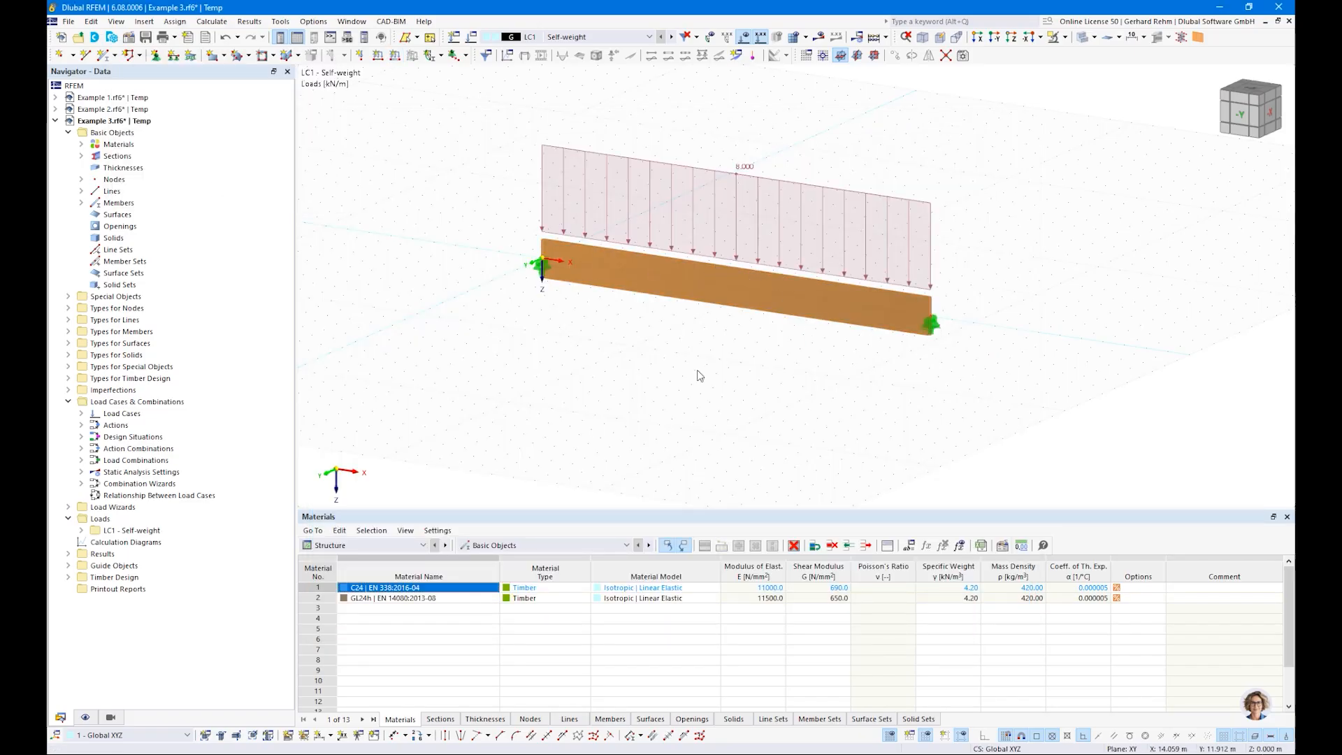
Step: Hide the work plane grid in the model view
{"action": "right_click", "coordinate": [700, 375]}
{"action": "left_click", "coordinate": [762, 582]}
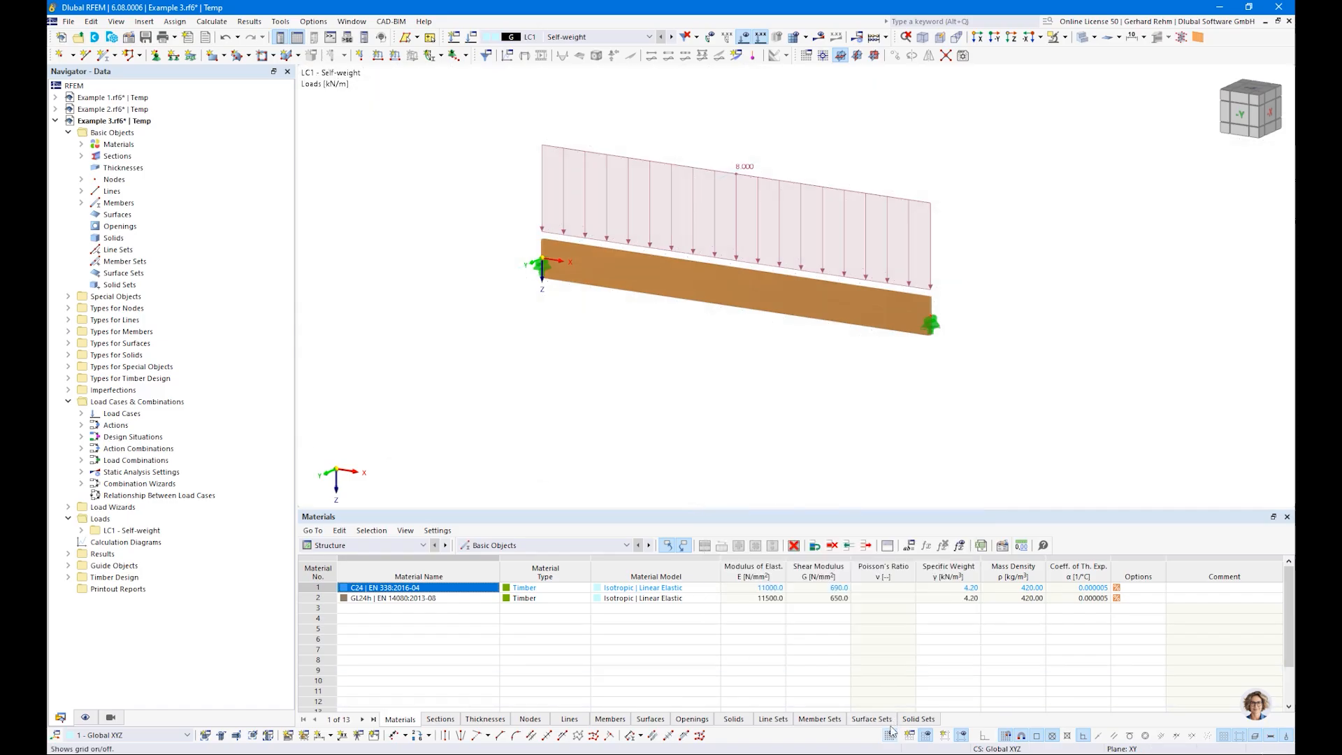
Step: Run the timber design for the beam and examine its design ratios on members, including the bending check about the y-axis
{"action": "left_click", "coordinate": [377, 546]}
{"action": "left_click", "coordinate": [309, 608]}
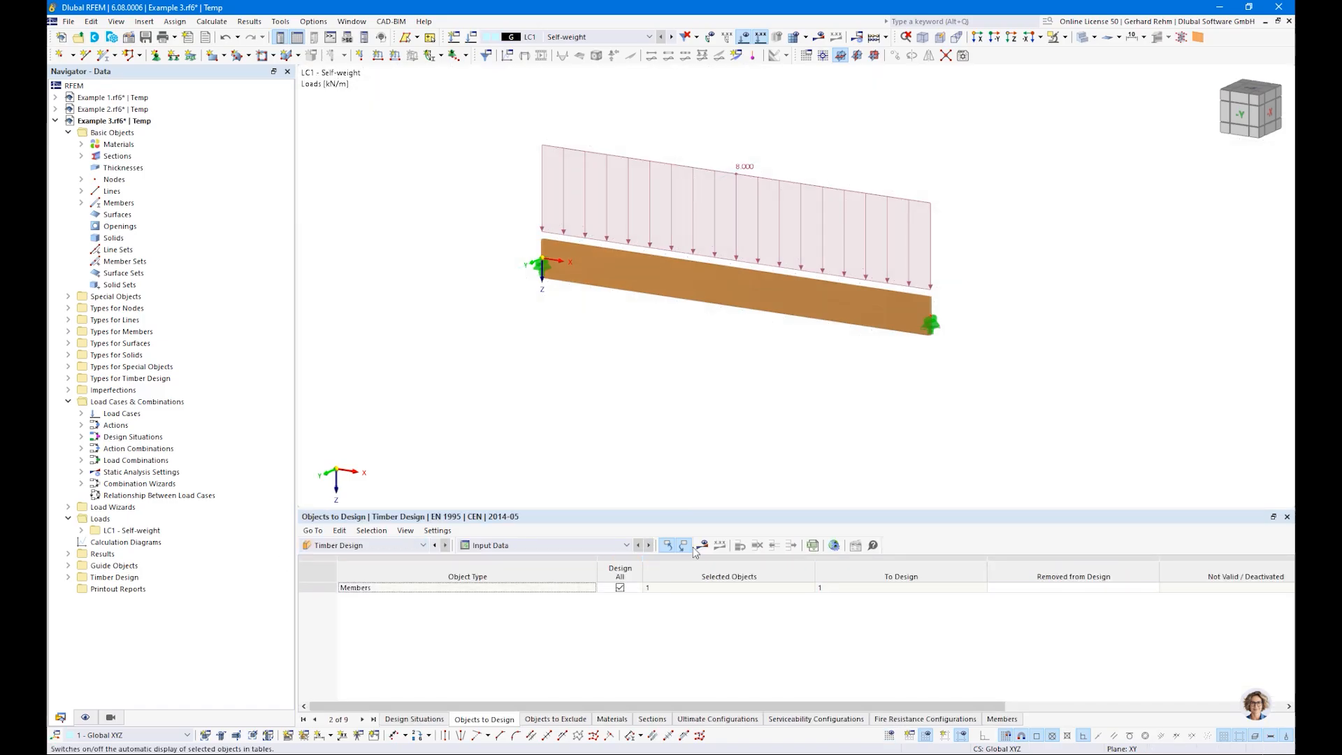
{"action": "left_click", "coordinate": [701, 545]}
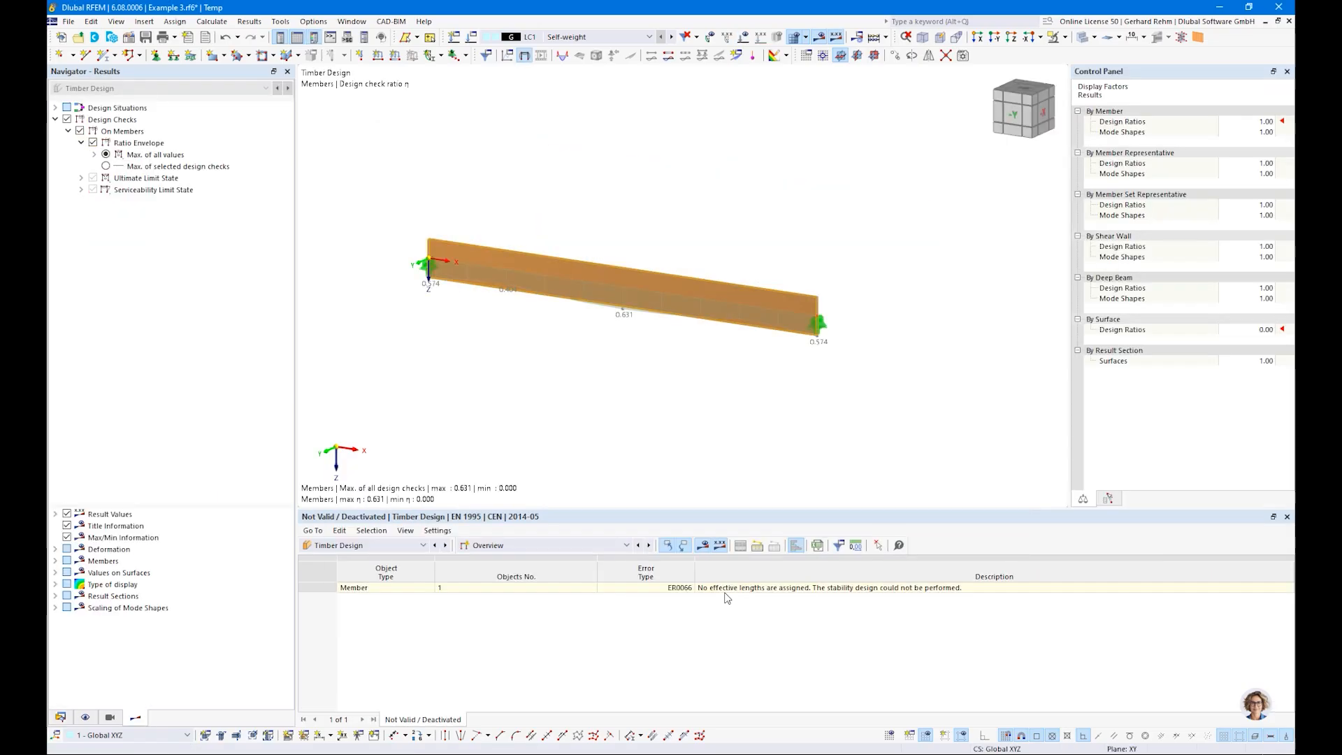
{"action": "left_click", "coordinate": [520, 545]}
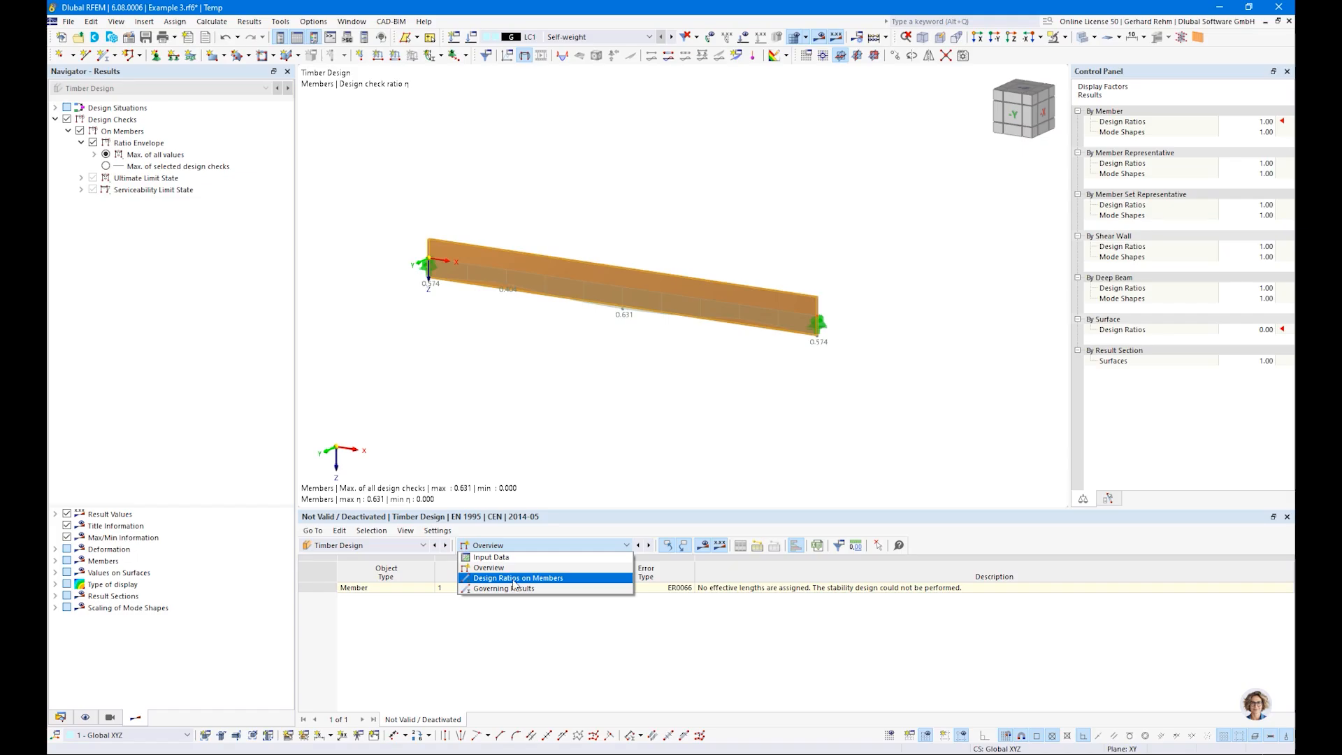
{"action": "left_click", "coordinate": [511, 578]}
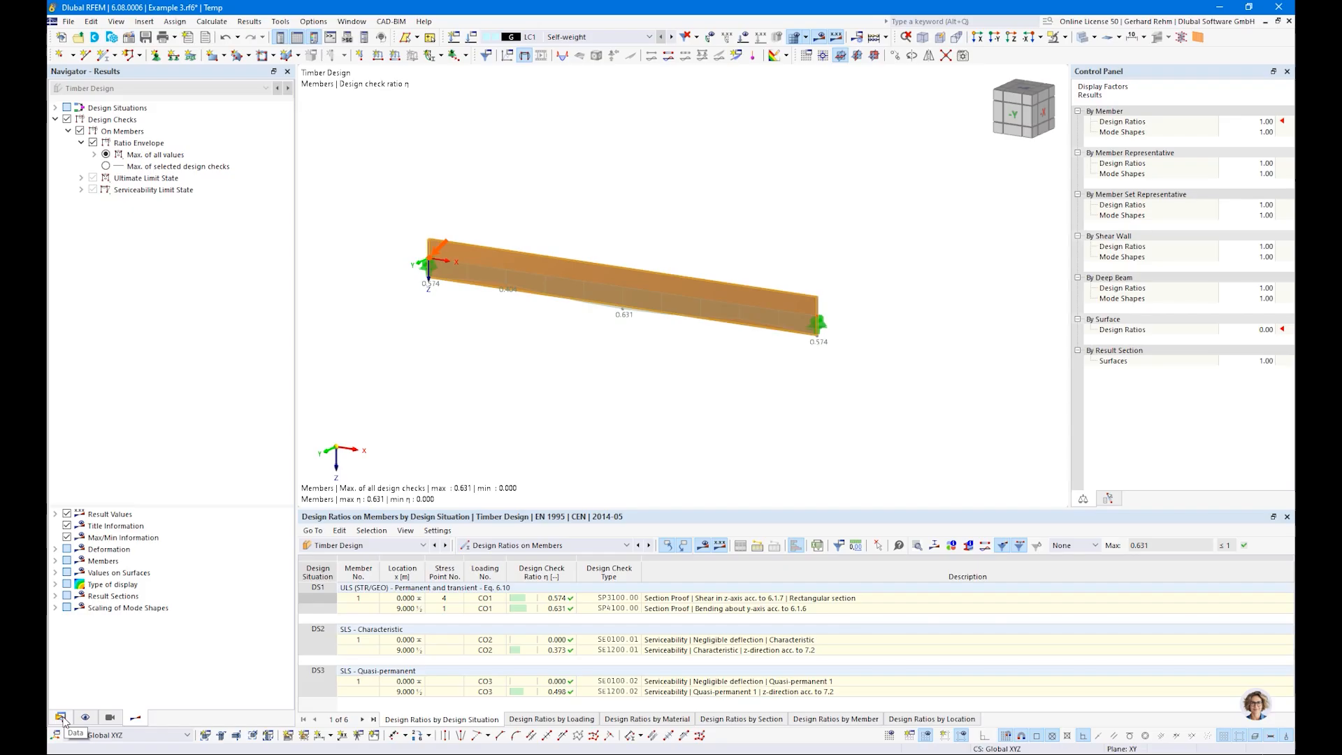
{"action": "left_click", "coordinate": [545, 609]}
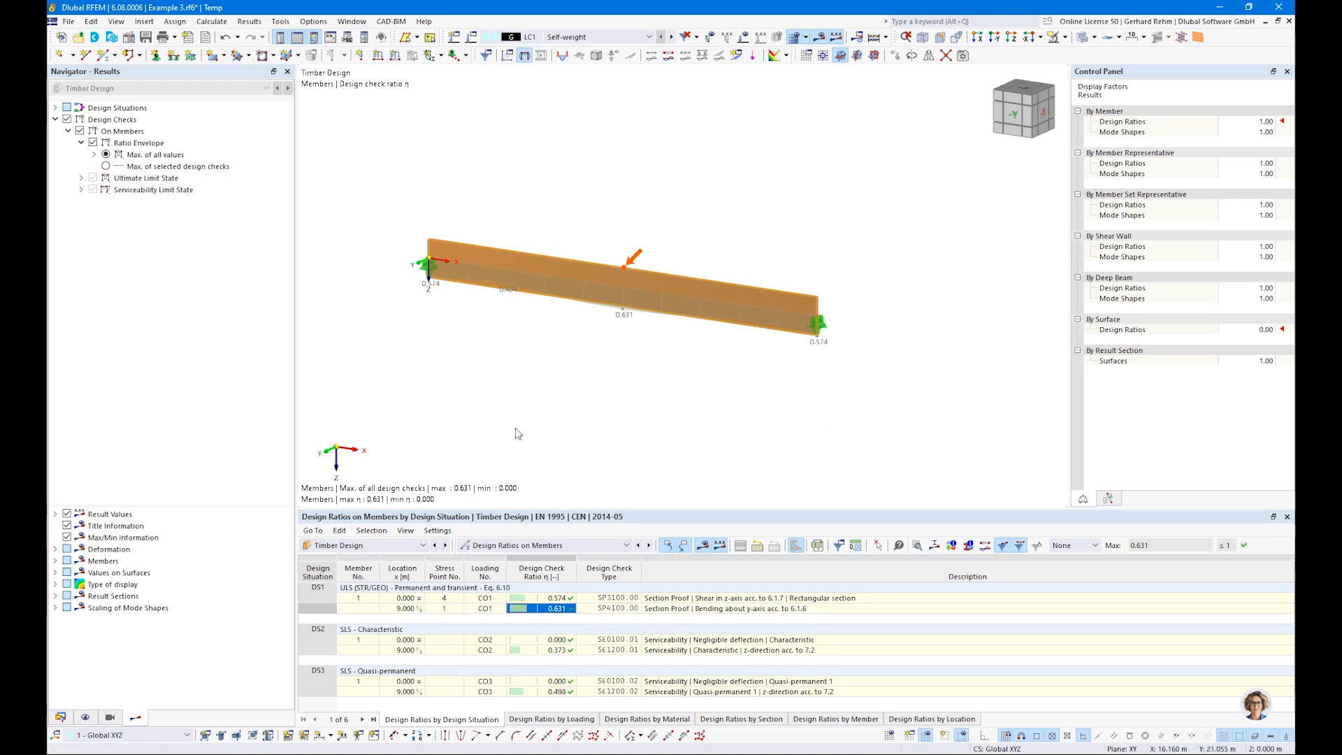
Step: Create new effective lengths for the beam, excluding flexural buckling about both axes and considering only lateral-torsional buckling
{"action": "double_click", "coordinate": [640, 279]}
{"action": "left_click", "coordinate": [347, 172]}
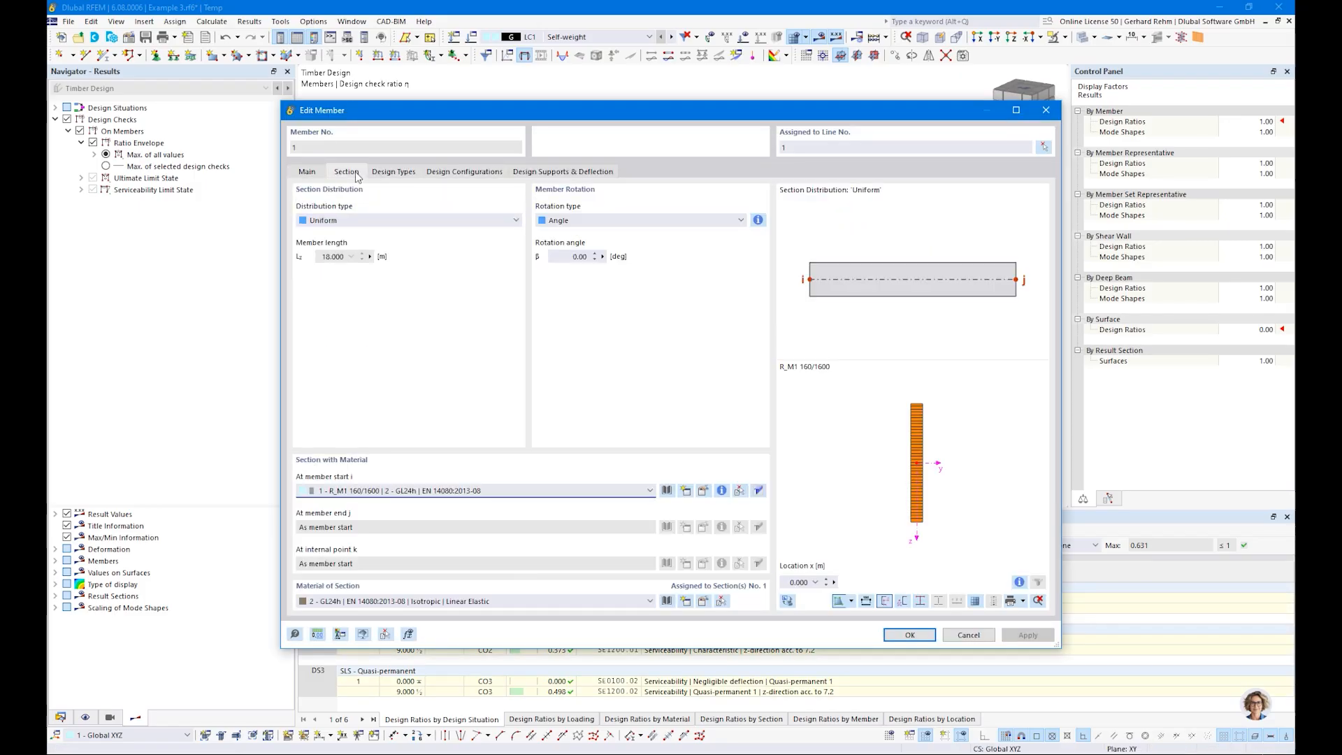
{"action": "left_click", "coordinate": [387, 174]}
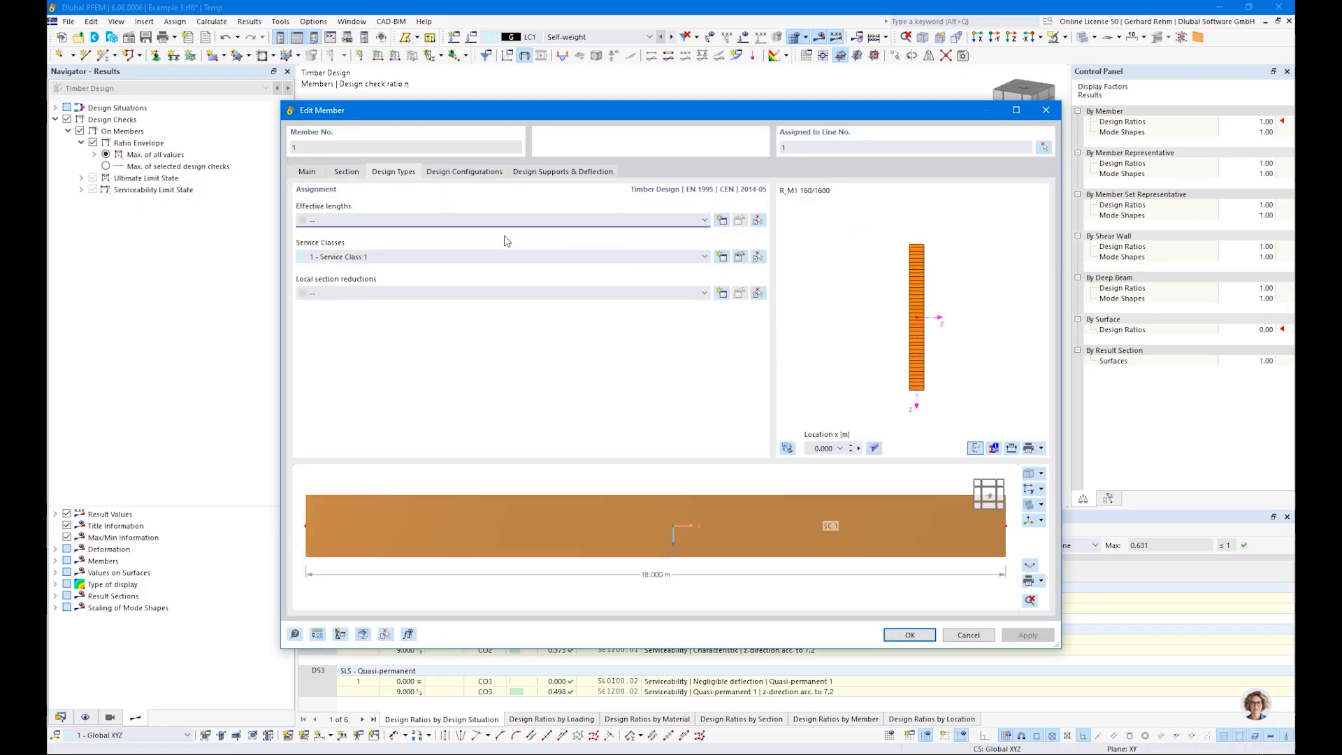
{"action": "left_click", "coordinate": [721, 220]}
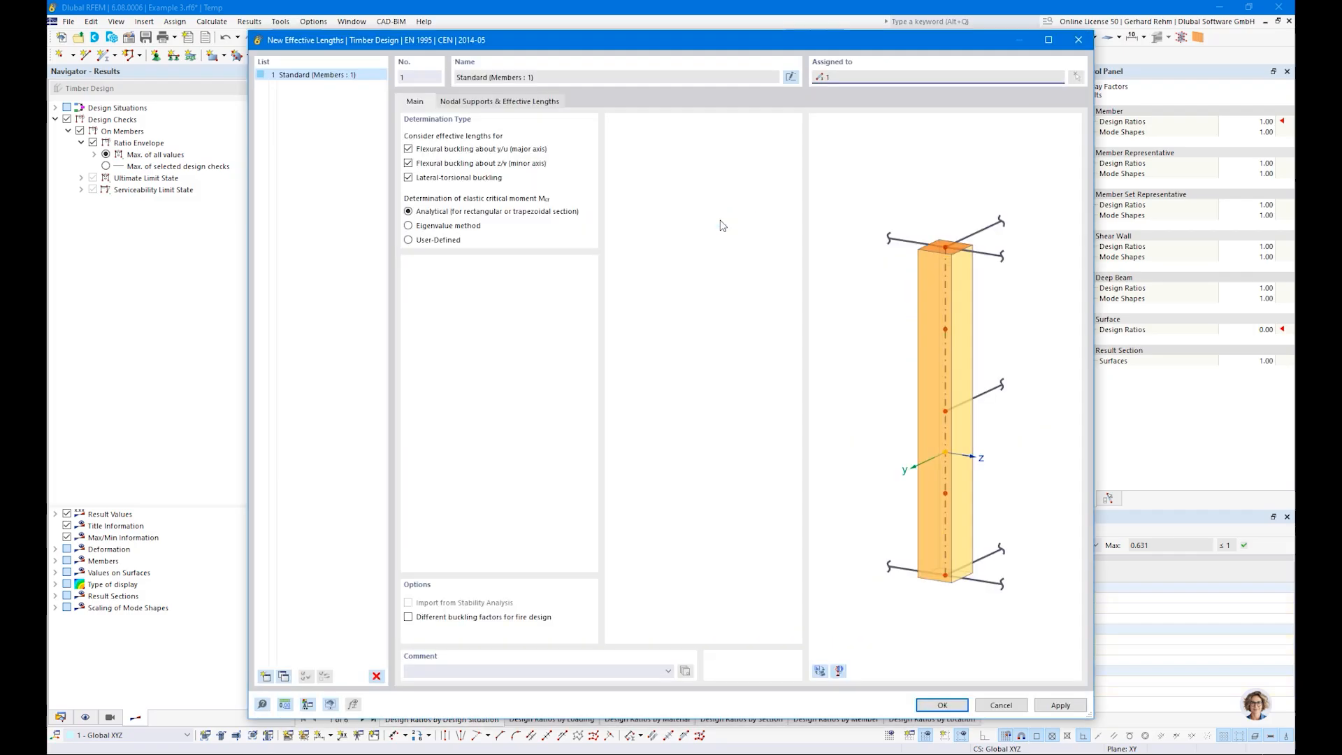
{"action": "left_click", "coordinate": [408, 151]}
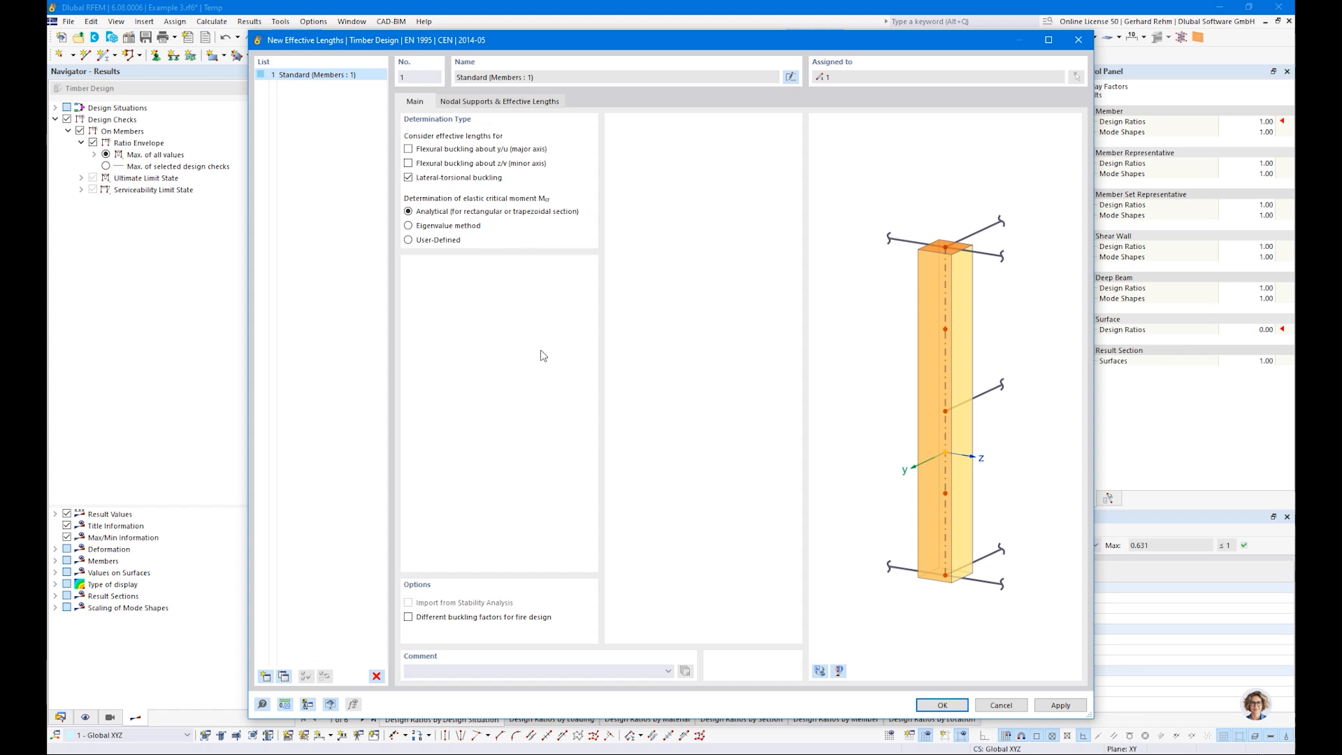
Step: Set the lateral-torsional buckling factor to 0.900 for a beam with uniformly distributed load, and accept the effective lengths and member edits
{"action": "left_click", "coordinate": [496, 103]}
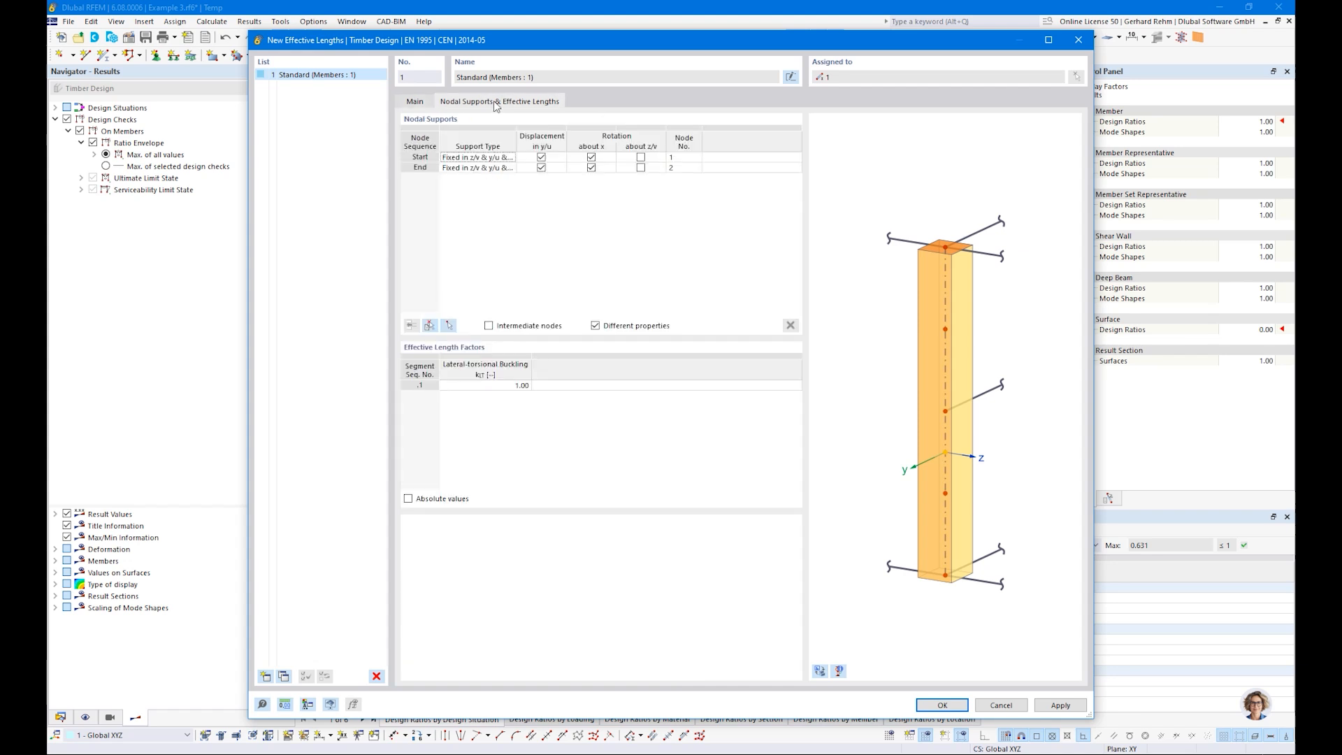
{"action": "left_click", "coordinate": [415, 102]}
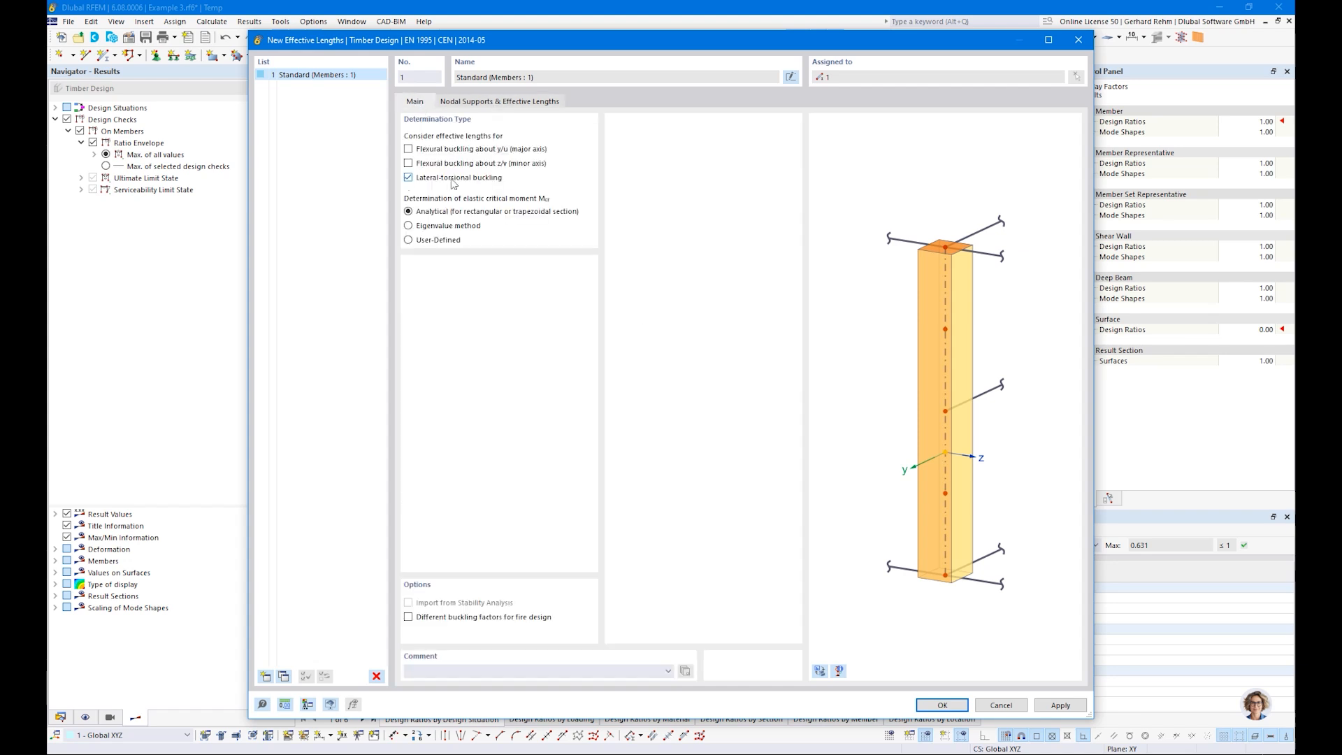
{"action": "left_click", "coordinate": [474, 102]}
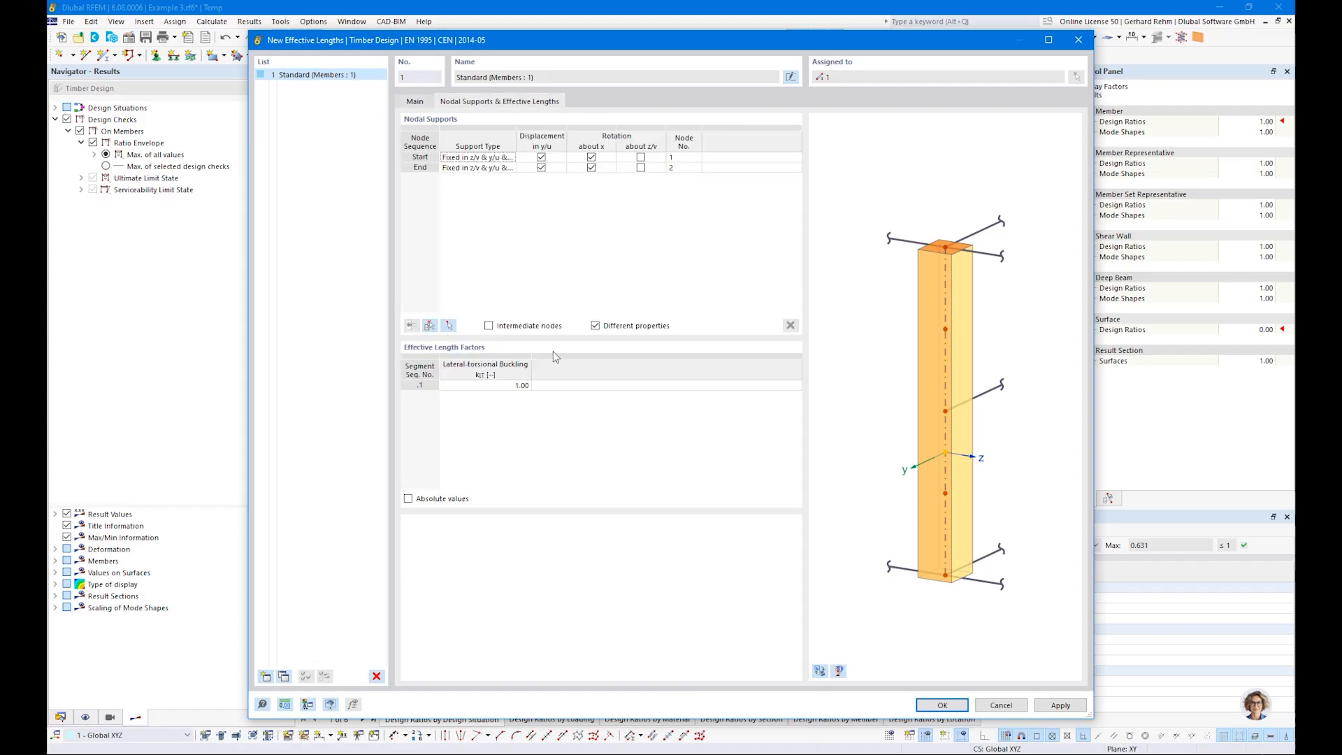
{"action": "double_click", "coordinate": [468, 388]}
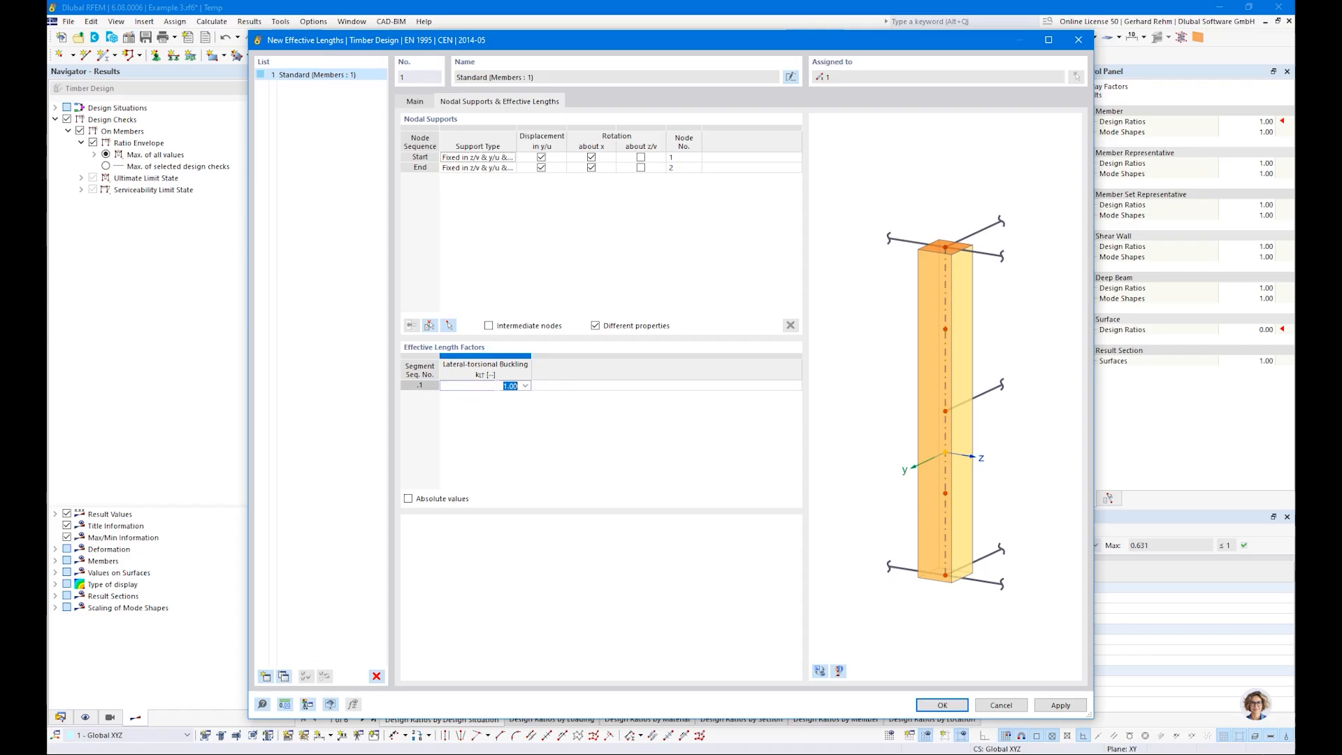
{"action": "left_click", "coordinate": [525, 387]}
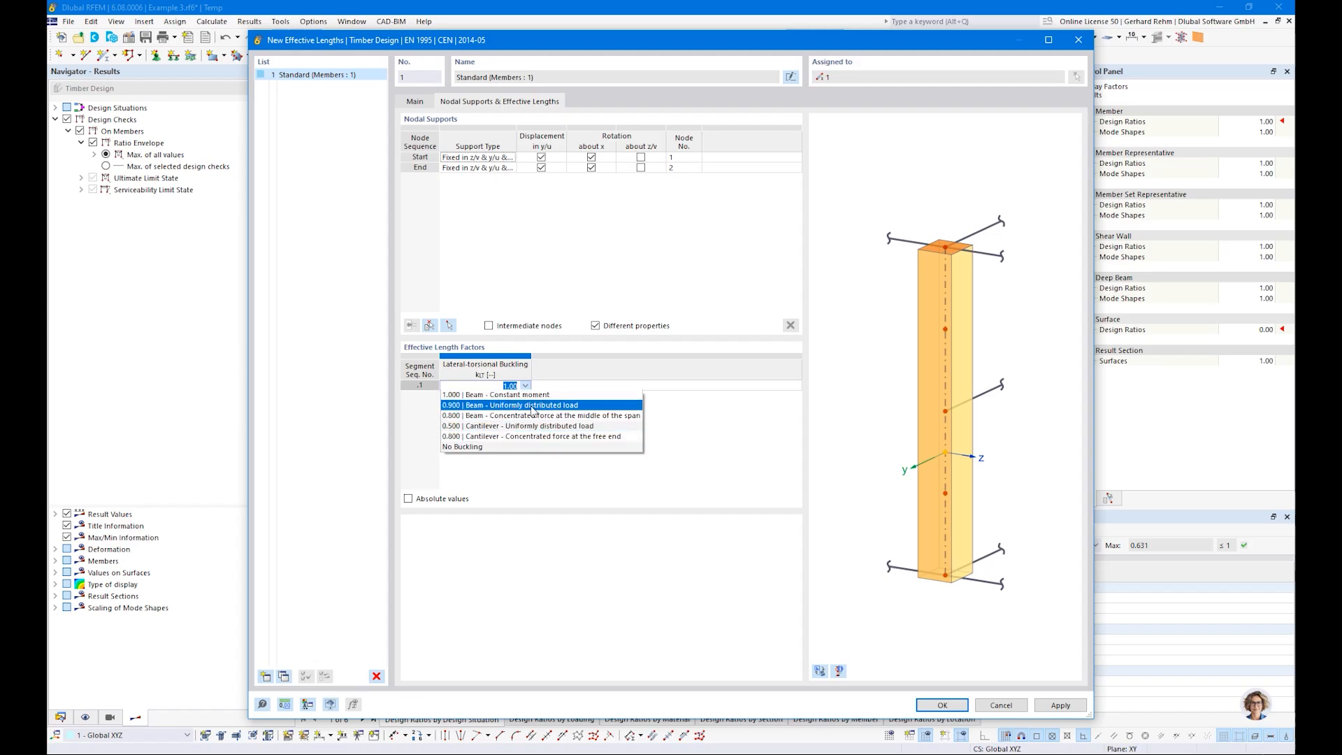
{"action": "left_click", "coordinate": [478, 406]}
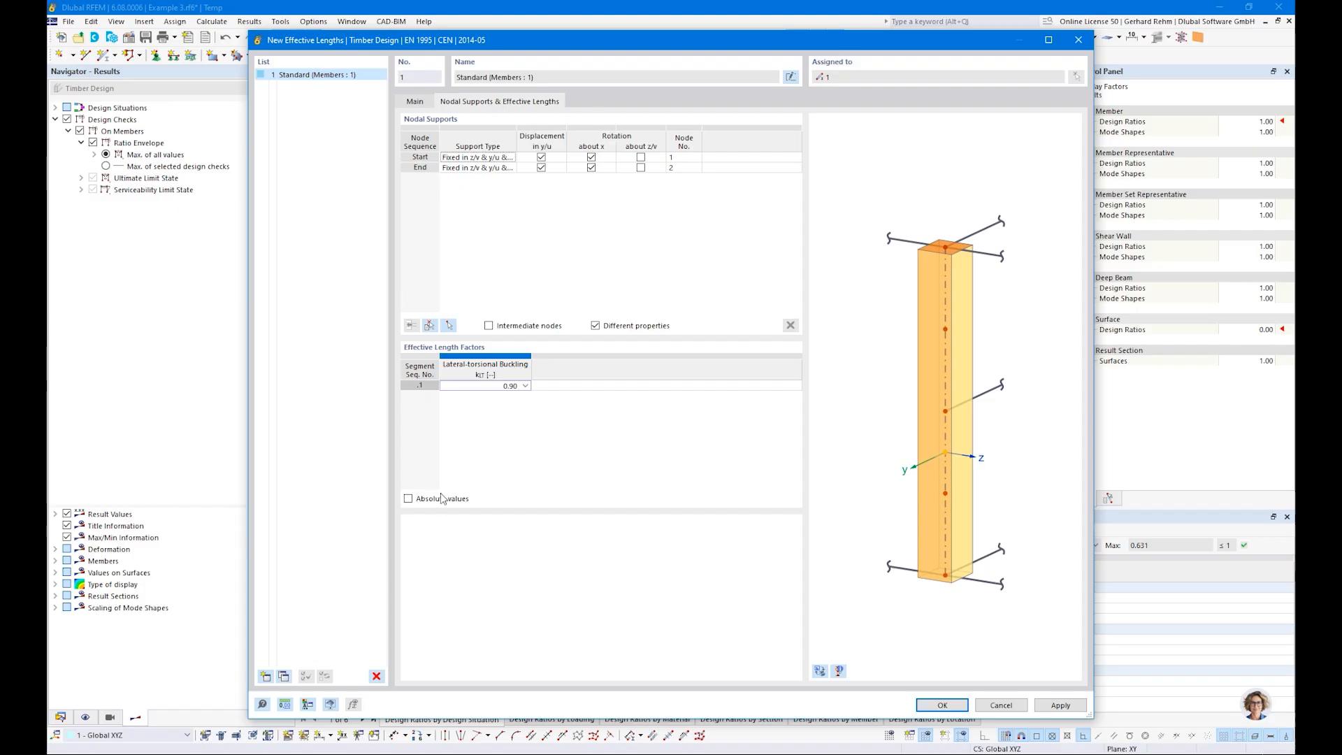
{"action": "left_click", "coordinate": [408, 499]}
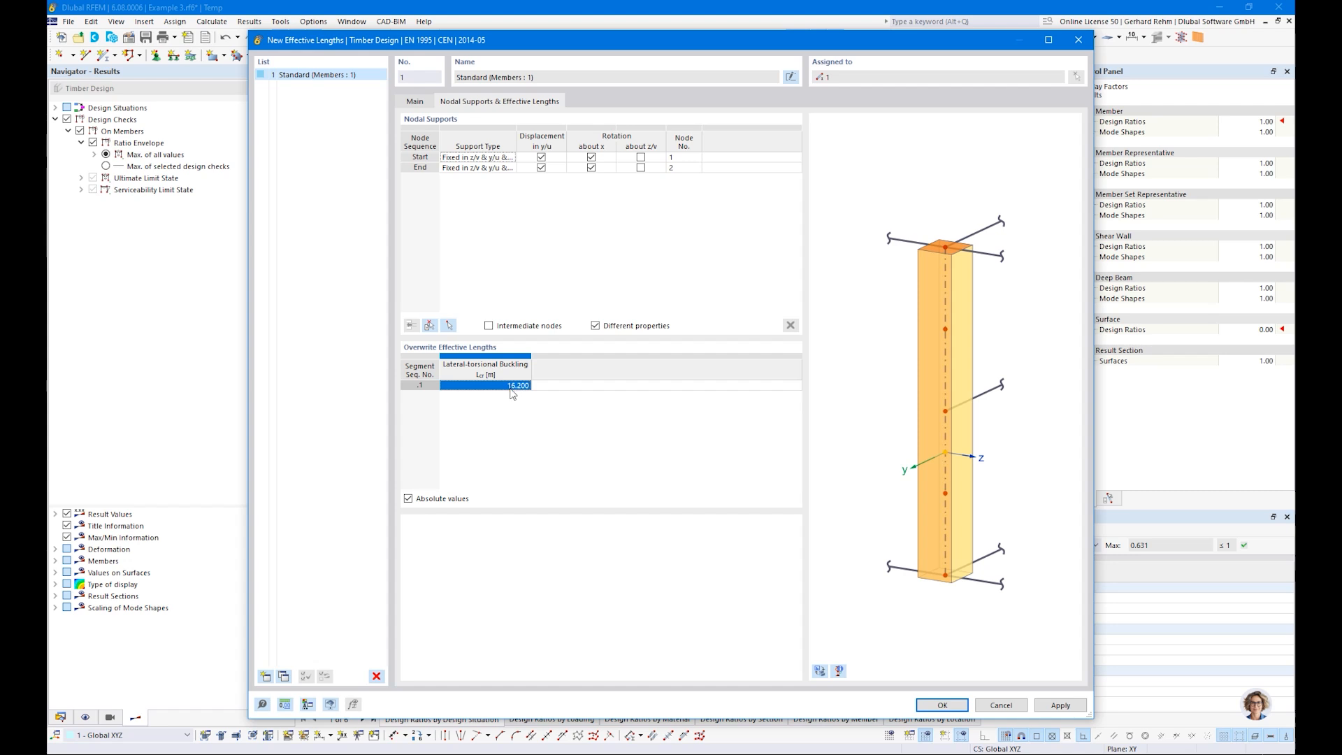
{"action": "left_click", "coordinate": [408, 499]}
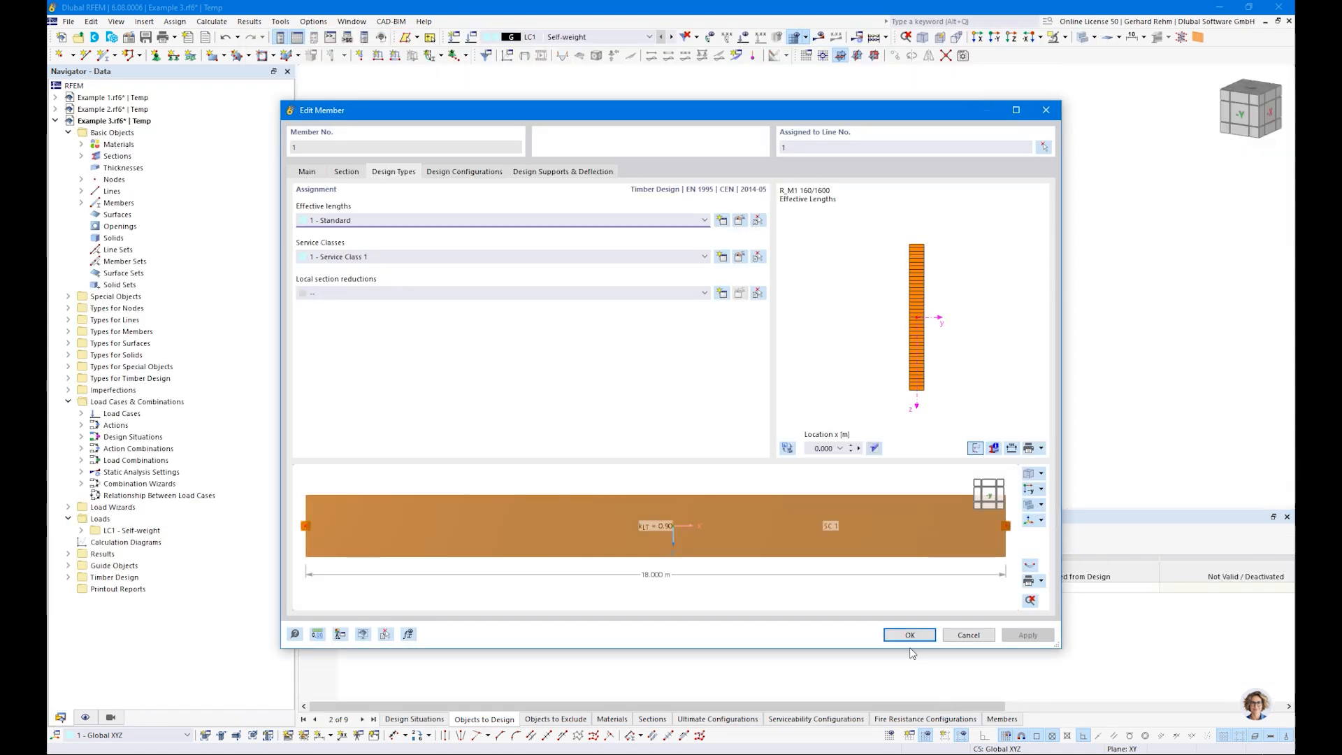
{"action": "left_click", "coordinate": [910, 637]}
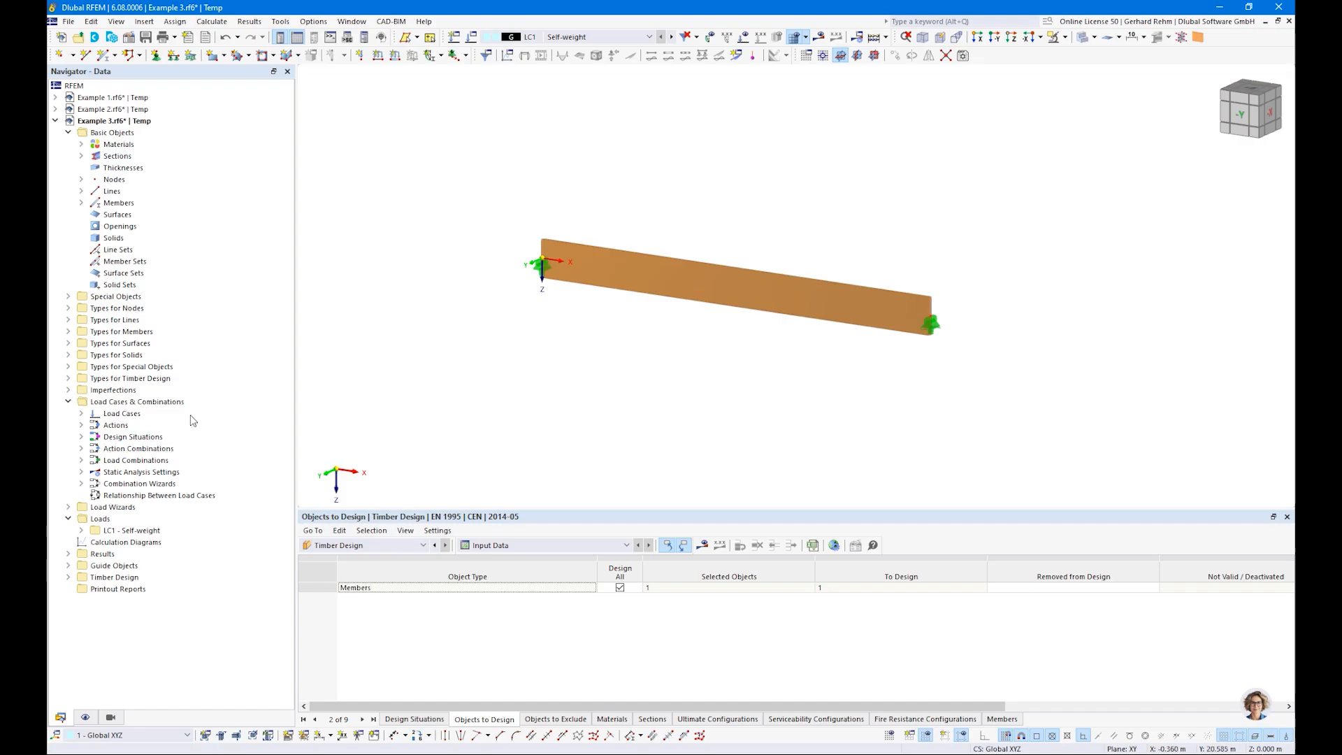
Step: Review the member stability parameters in the default ultimate configuration, including the vertical position of the transverse load application
{"action": "left_click", "coordinate": [68, 577]}
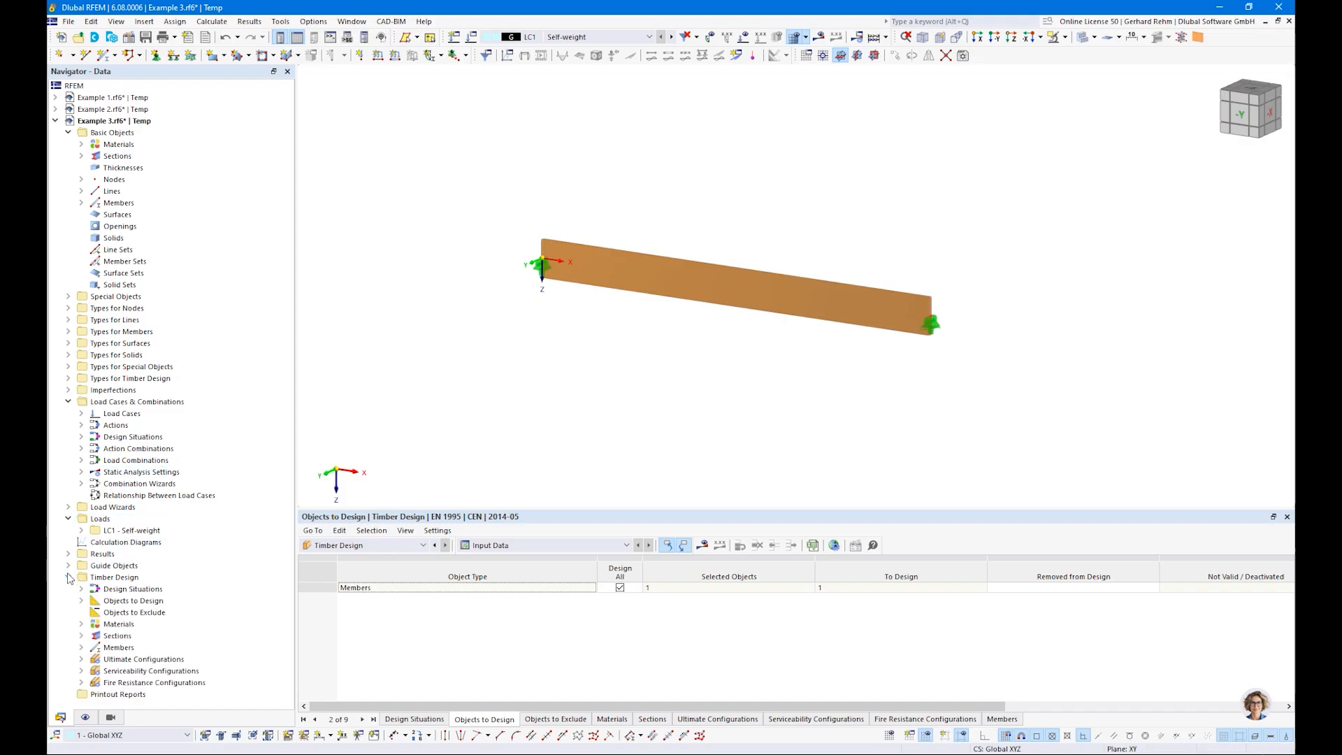
{"action": "left_click", "coordinate": [81, 659]}
{"action": "double_click", "coordinate": [128, 672]}
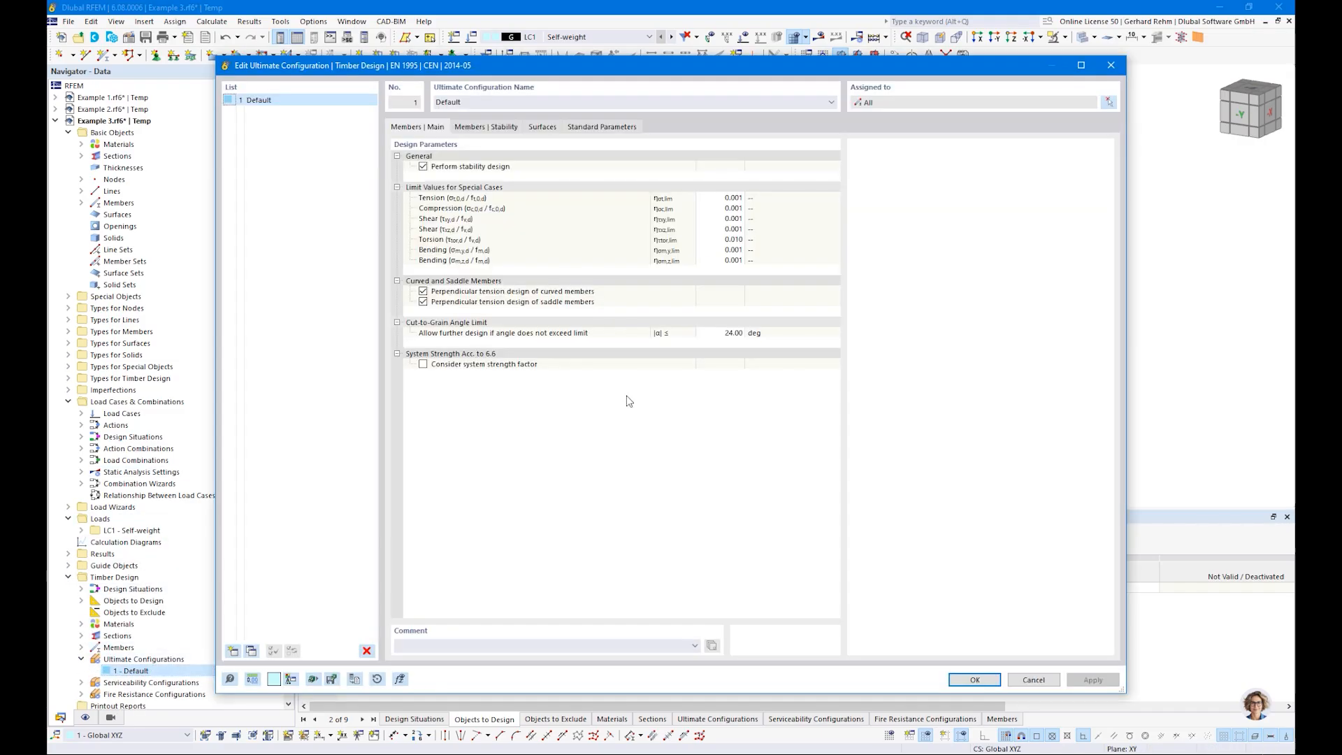
{"action": "left_click", "coordinate": [495, 128]}
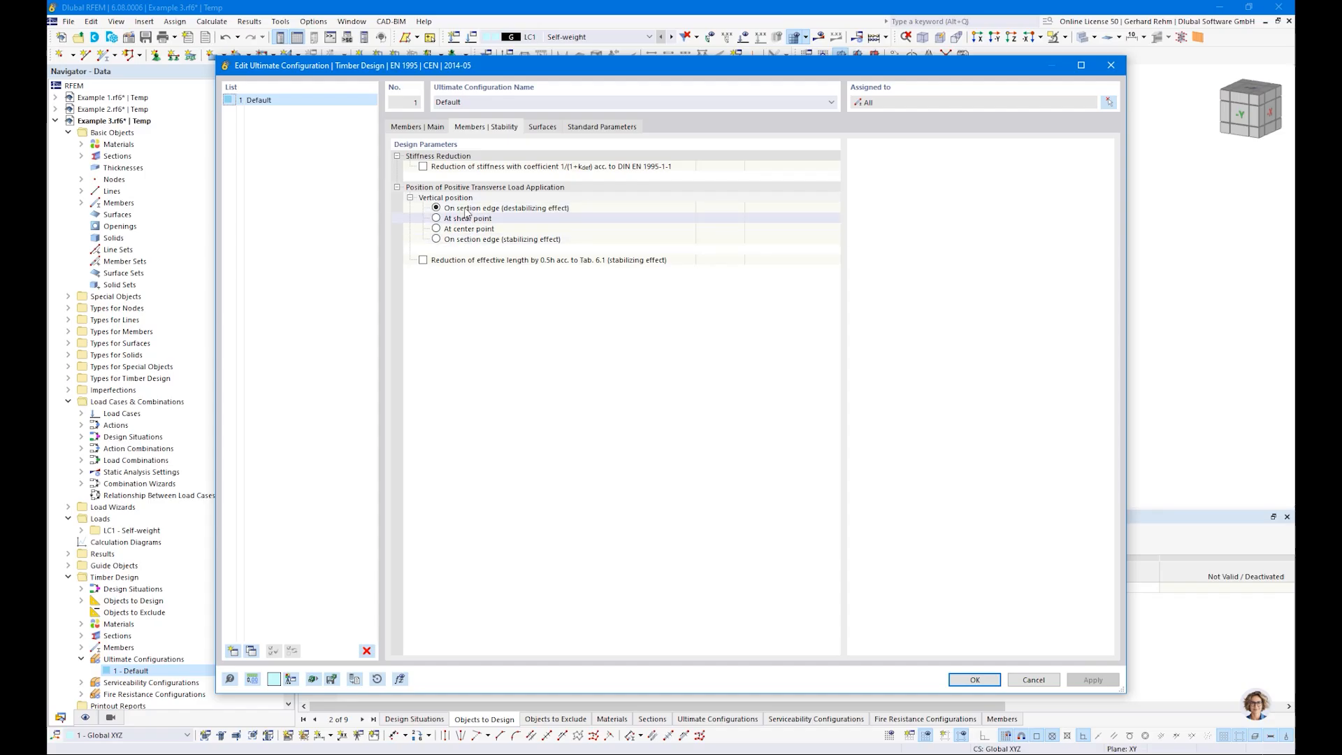
{"action": "left_click_drag", "start_coordinate": [460, 70], "coordinate": [473, 385]}
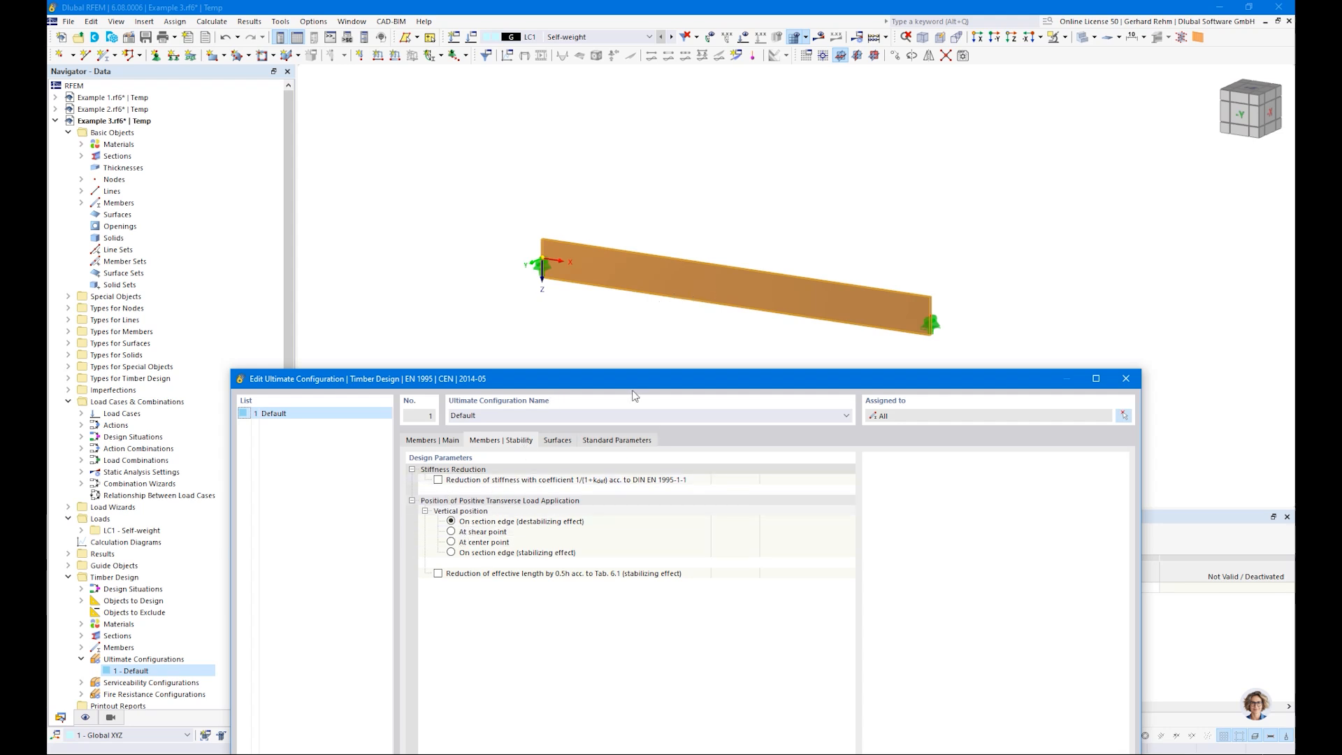
{"action": "left_click_drag", "start_coordinate": [629, 378], "coordinate": [612, 84]}
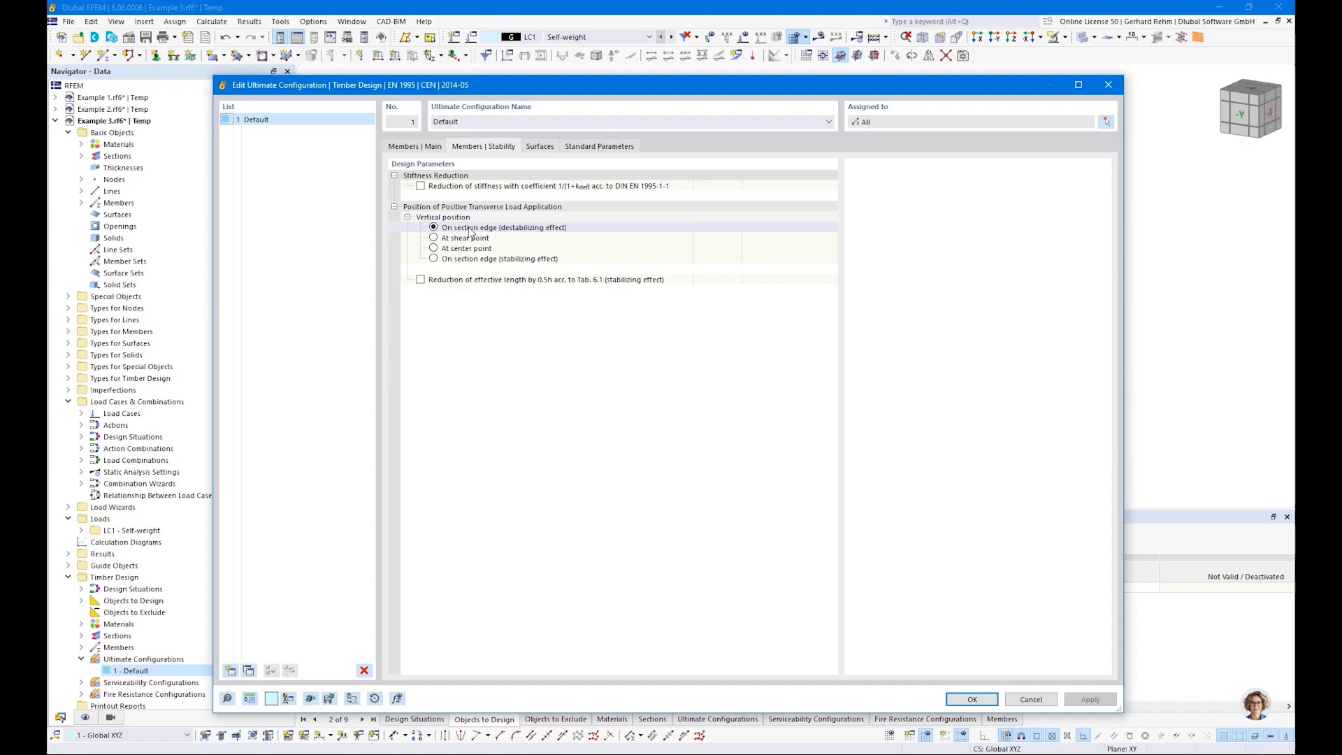
{"action": "left_click", "coordinate": [970, 699]}
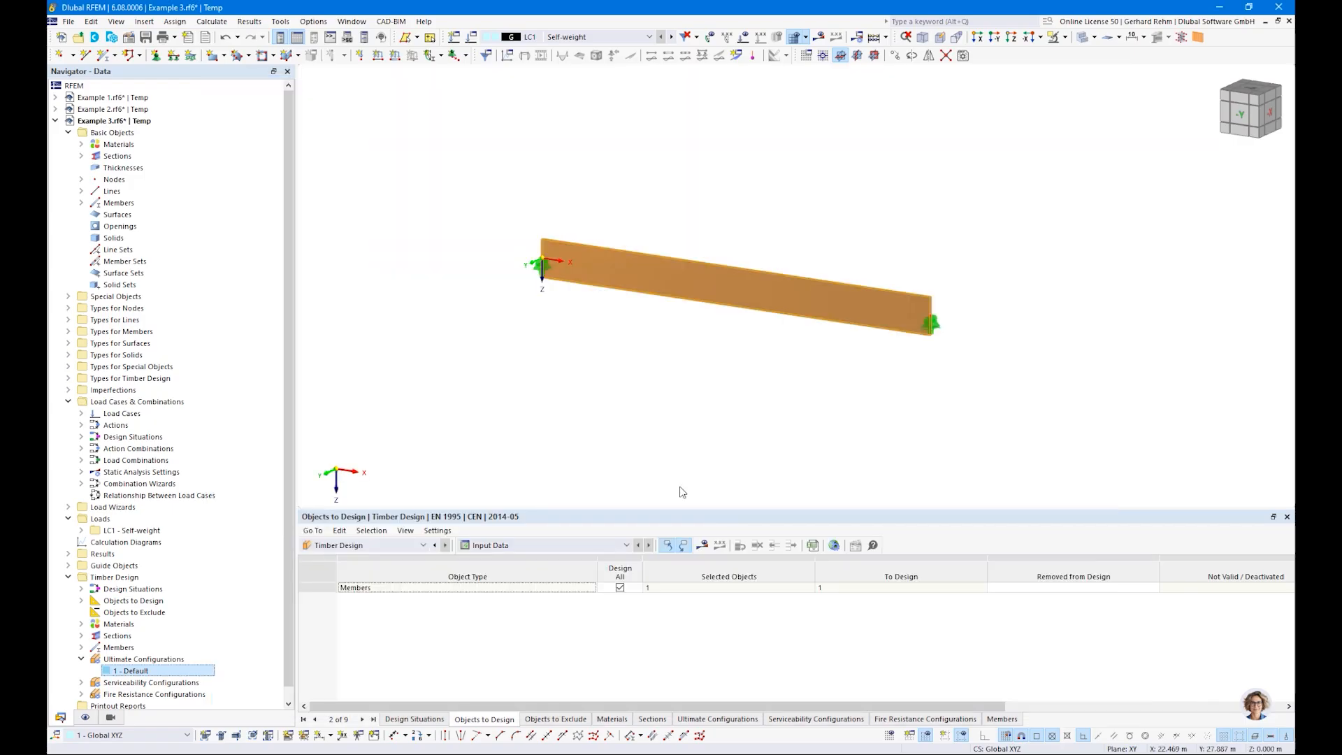
Step: Recalculate the timber design with the assigned effective lengths and show the design ratios on members
{"action": "left_click", "coordinate": [704, 547]}
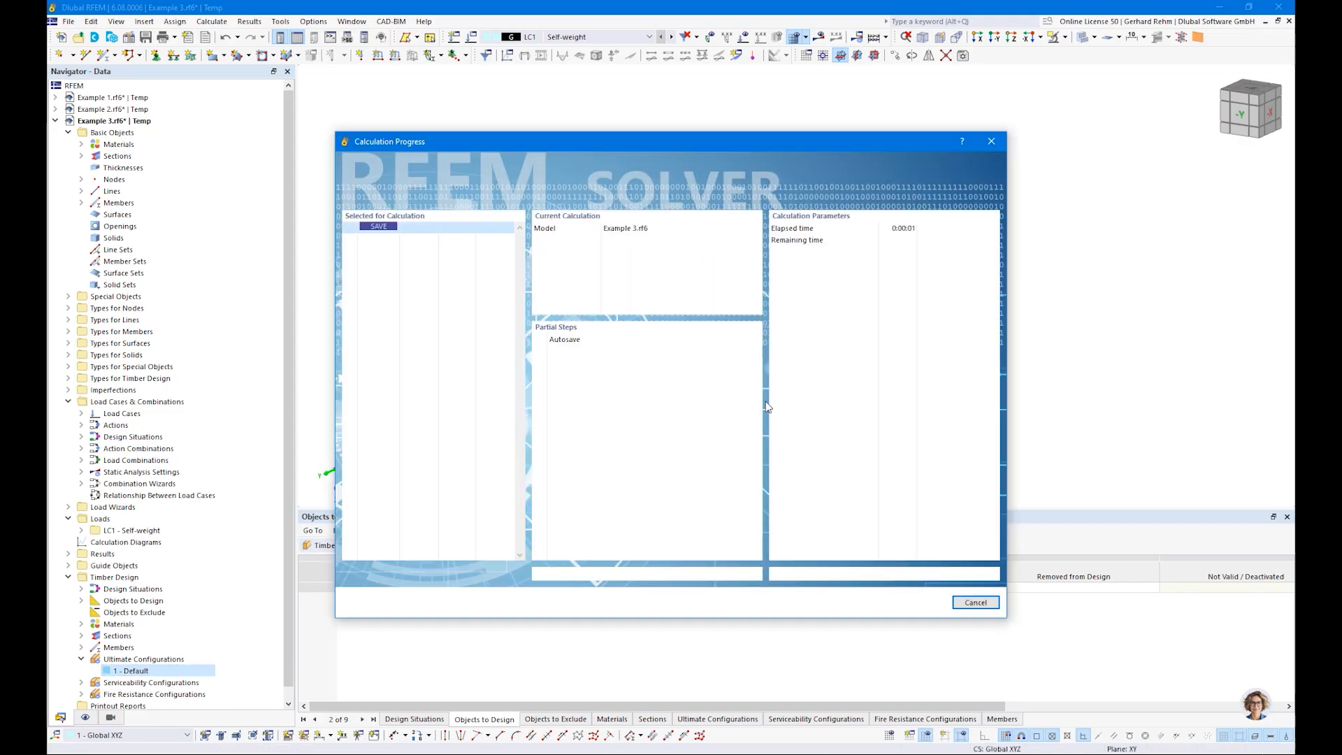
{"action": "left_click", "coordinate": [487, 547]}
{"action": "left_click", "coordinate": [487, 572]}
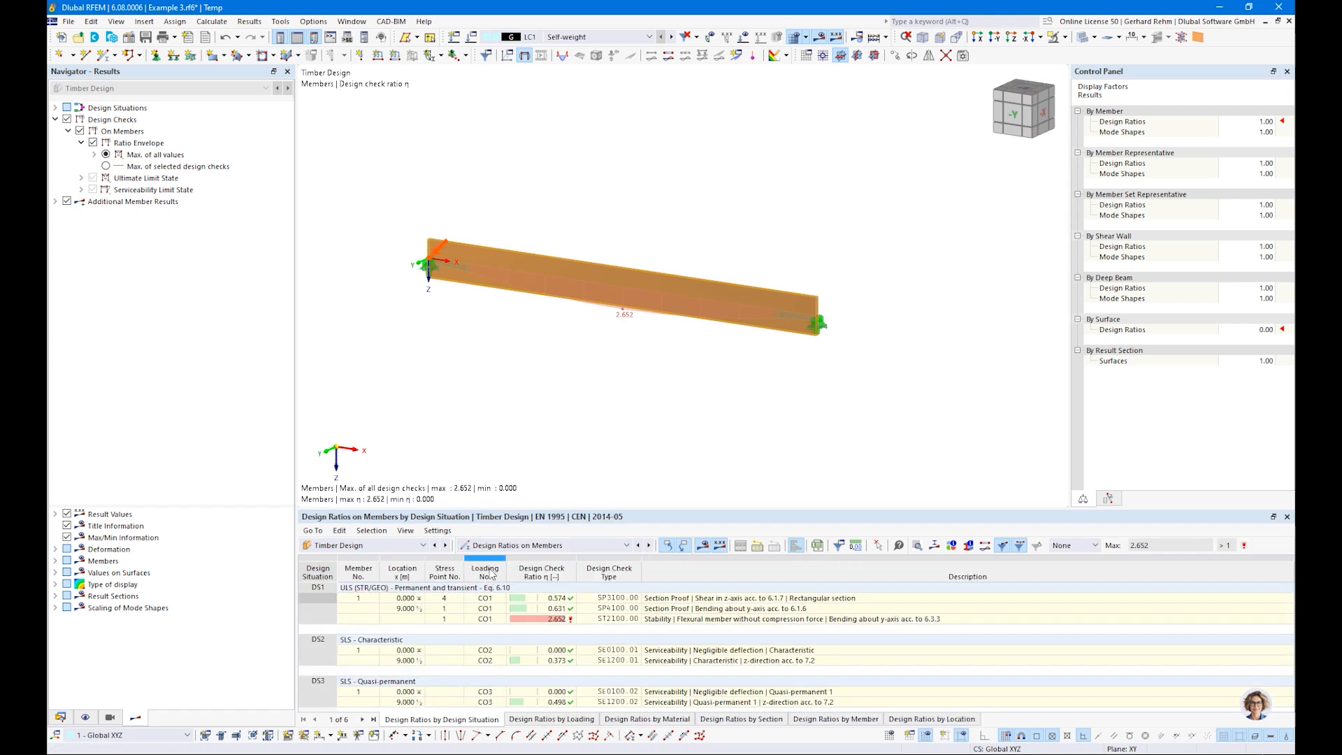
Step: Delete the serviceability design situations DS2 SLS - Characteristic and DS3 SLS - Quasi-permanent from the model
{"action": "left_click", "coordinate": [60, 717]}
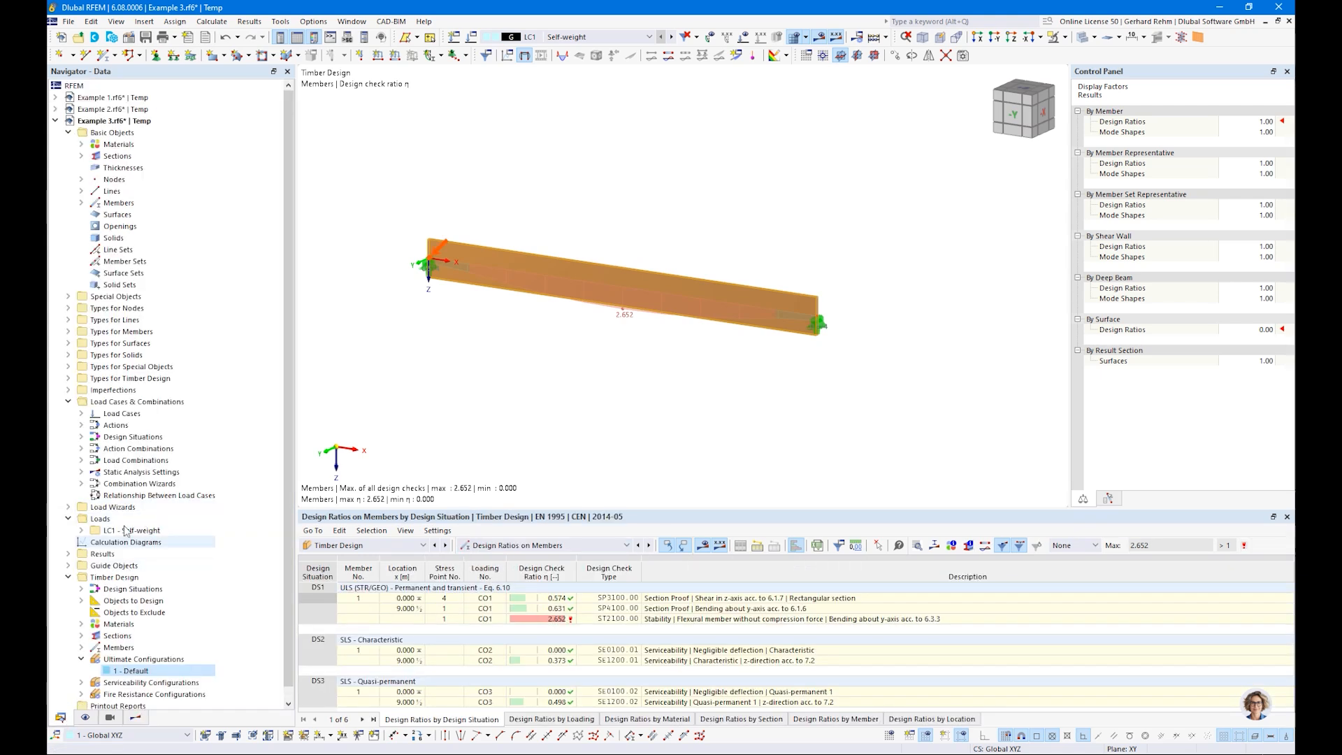
{"action": "double_click", "coordinate": [131, 437]}
{"action": "left_click", "coordinate": [210, 460]}
{"action": "left_click", "coordinate": [248, 470], "text": "shift"}
{"action": "key", "text": "Delete"}
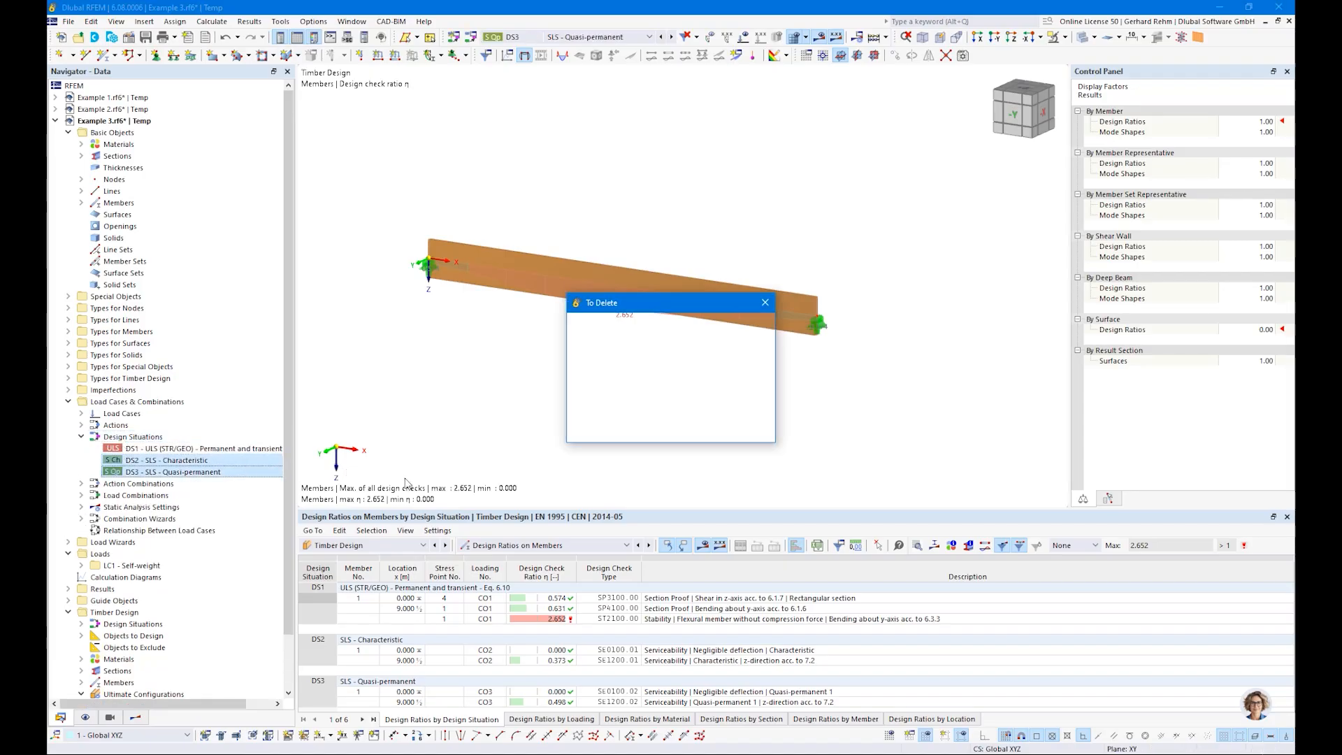
{"action": "left_click", "coordinate": [690, 434]}
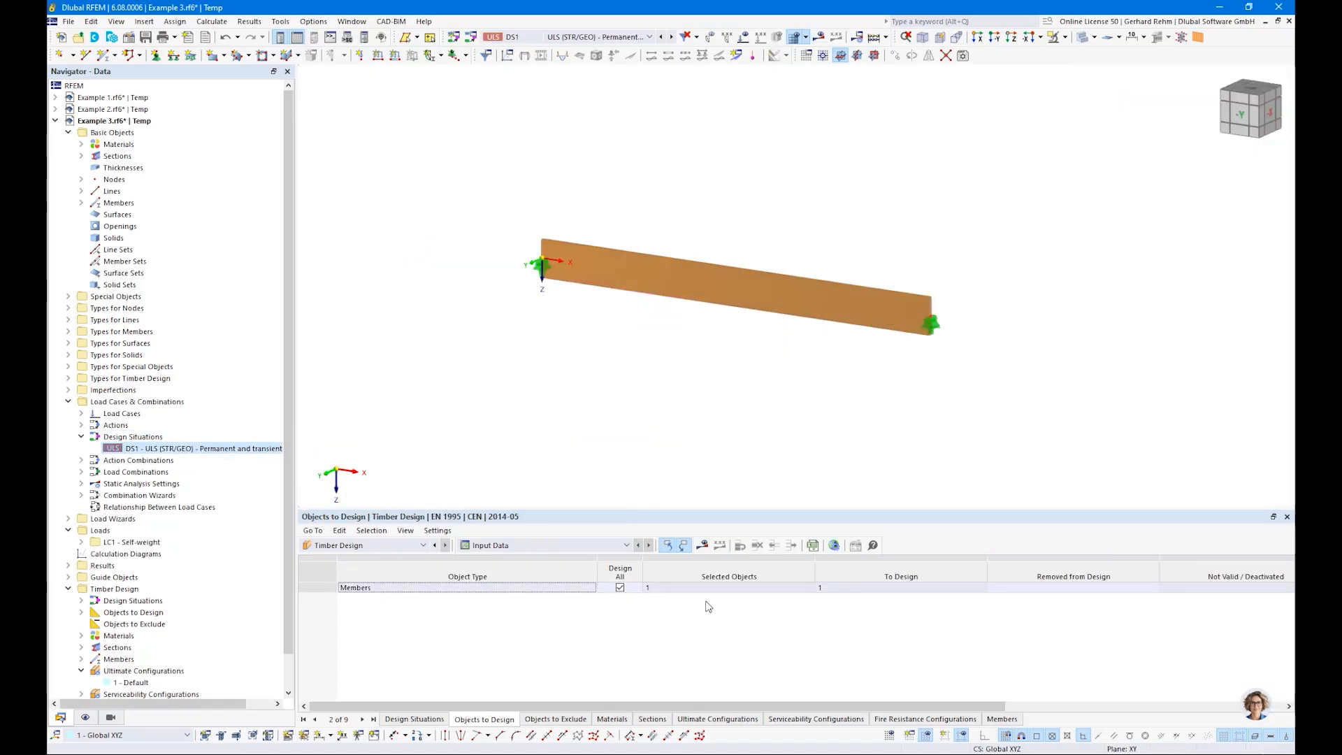
Step: Run the timber design for the remaining ULS design situation DS1 and list the design ratios on members
{"action": "left_click", "coordinate": [704, 545]}
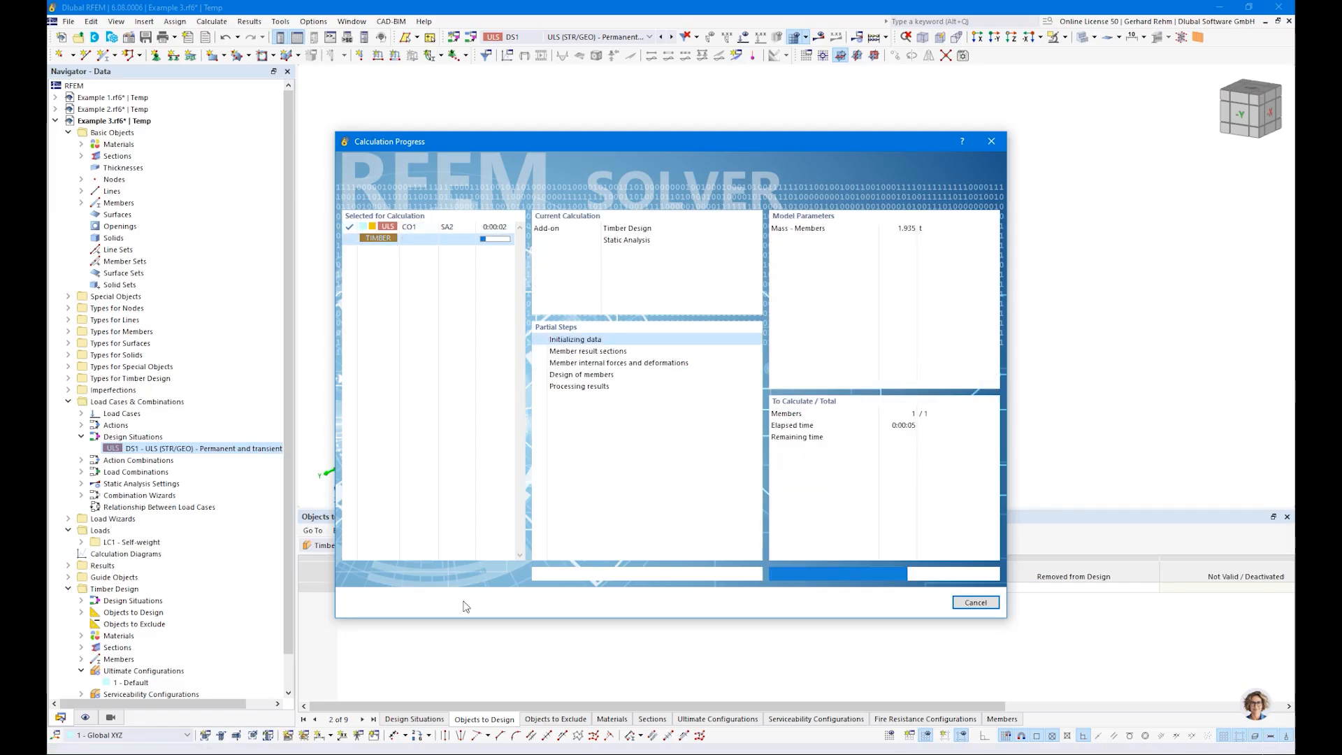
{"action": "left_click", "coordinate": [777, 590]}
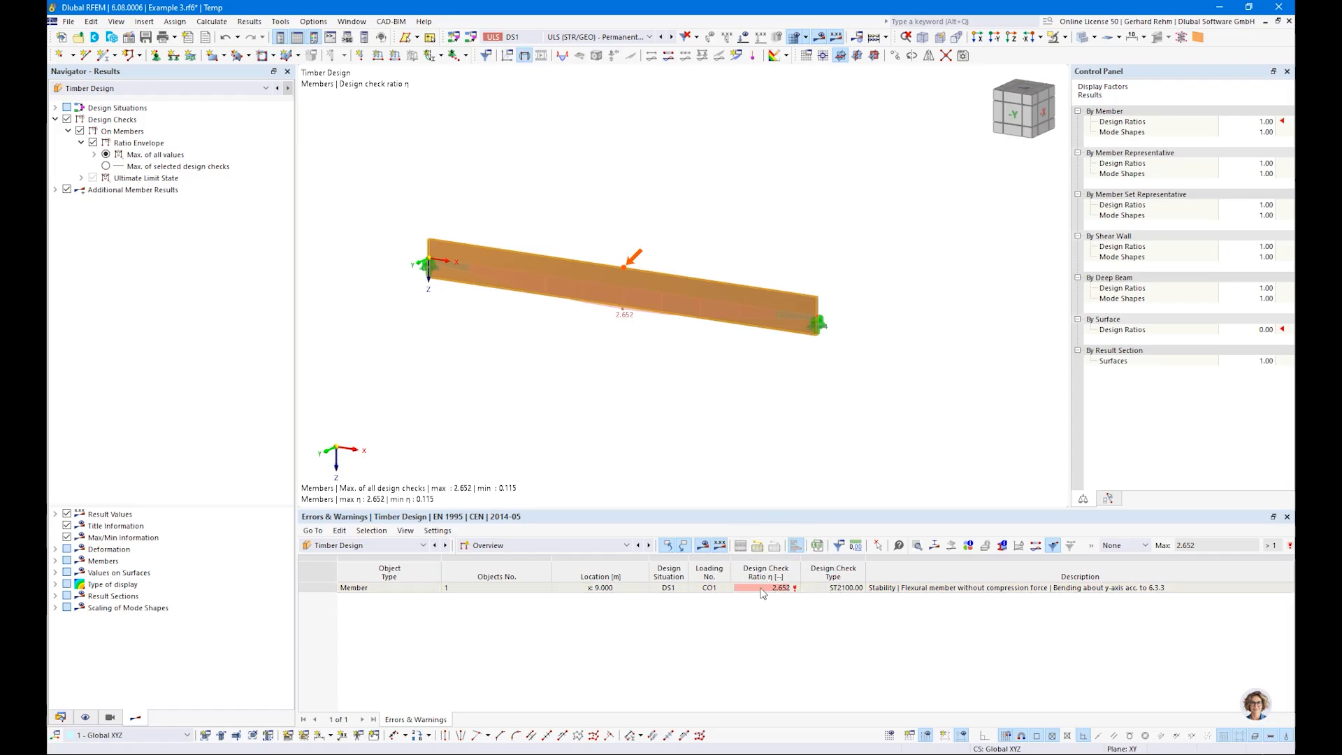
{"action": "left_click", "coordinate": [557, 548]}
{"action": "left_click", "coordinate": [550, 579]}
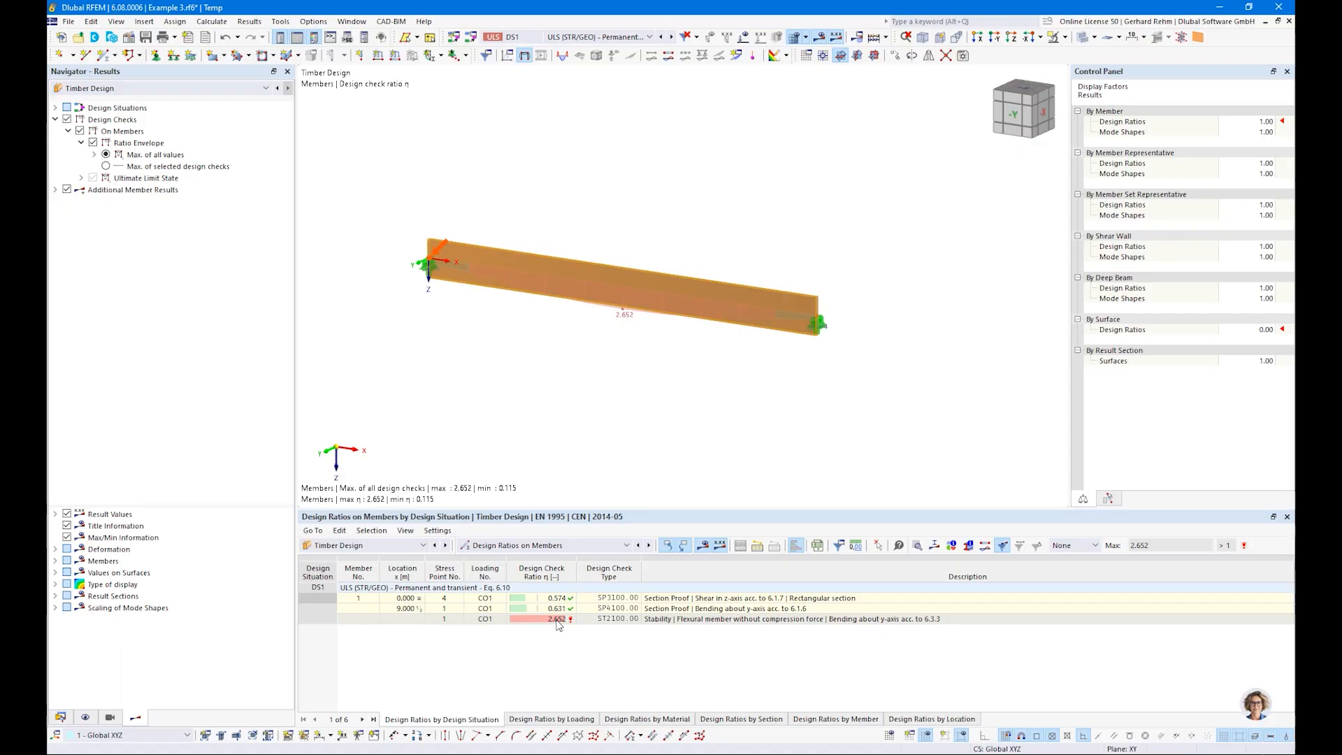
Step: Open the details of stability check ST2100 in a maximized view and list the design checks available at this location
{"action": "left_click", "coordinate": [670, 622]}
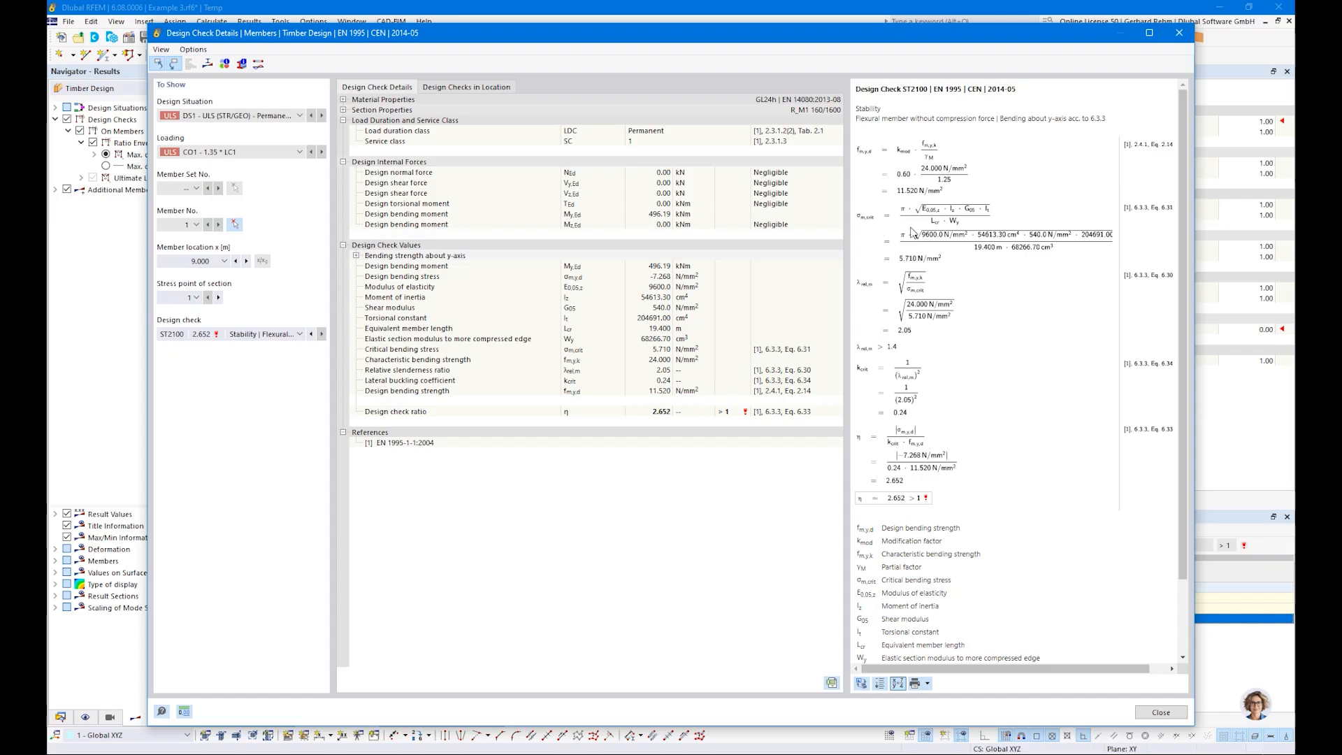
{"action": "left_click", "coordinate": [1149, 33]}
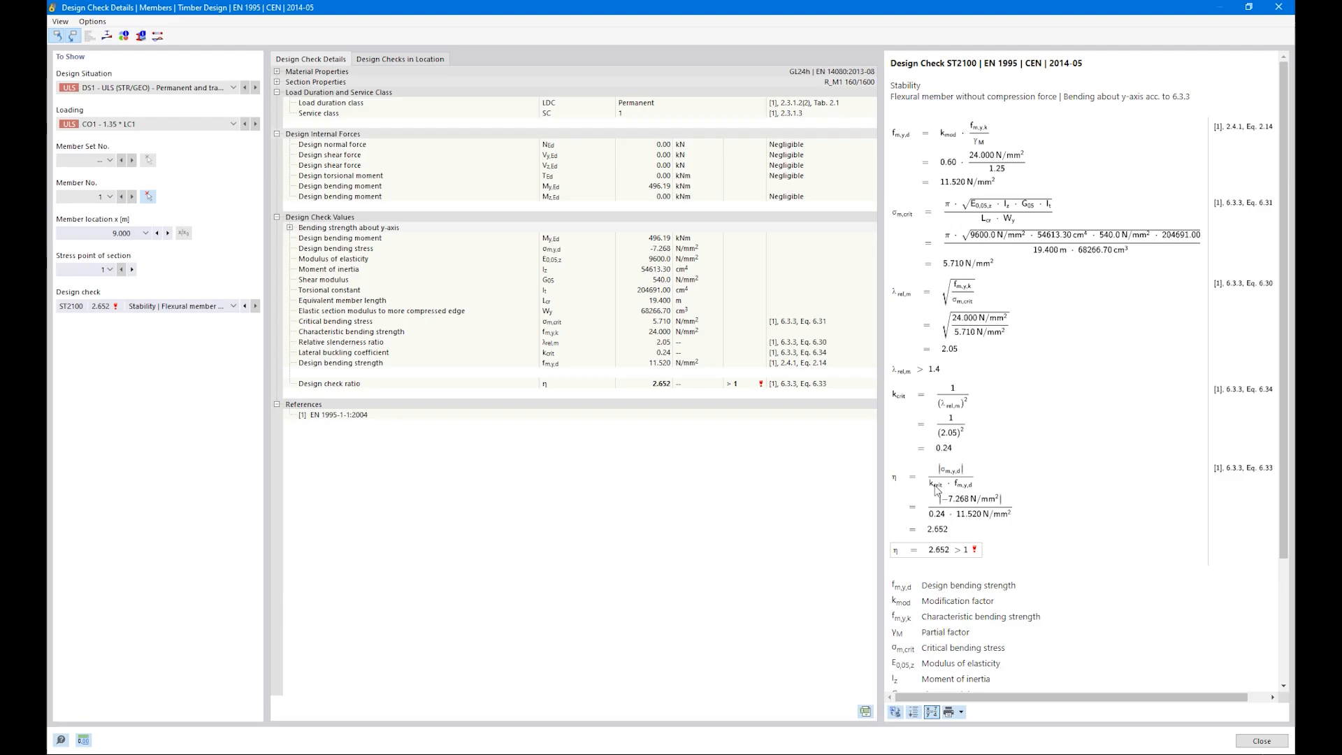
{"action": "left_click", "coordinate": [168, 307]}
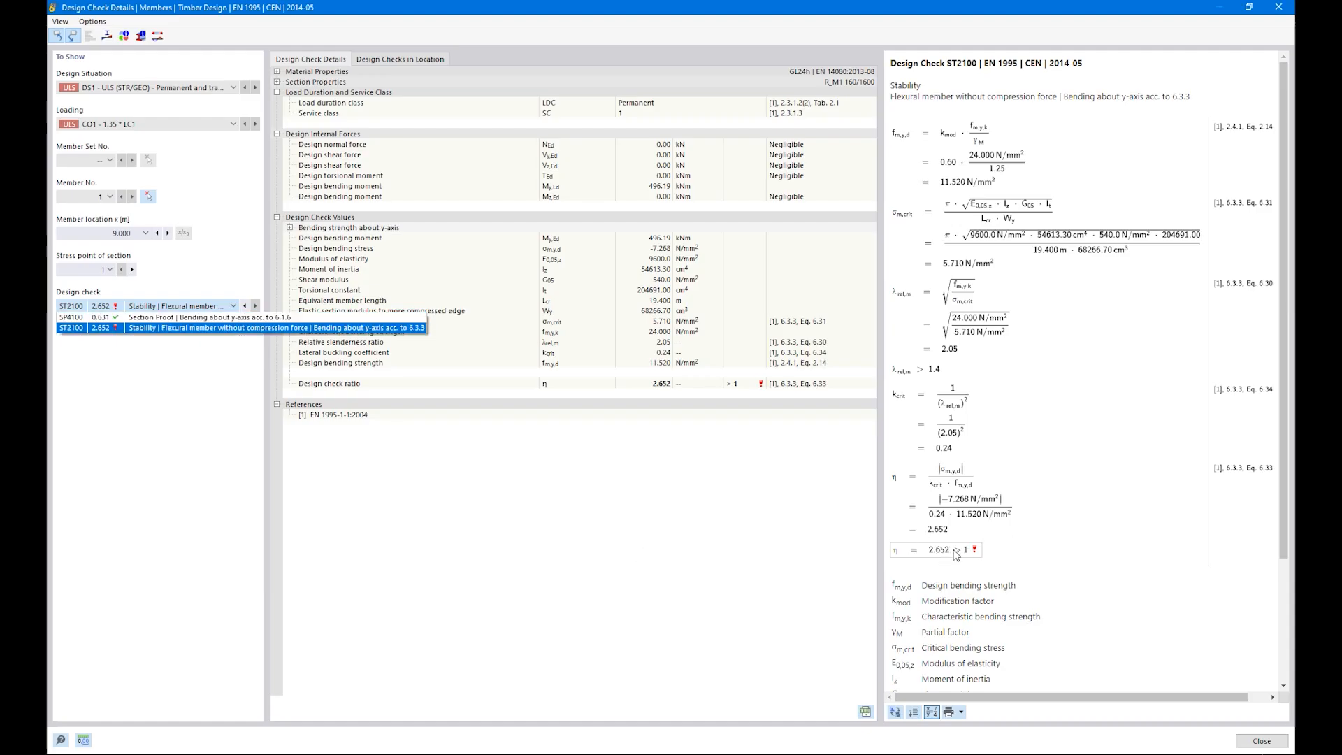
Step: Close the details of stability check ST2100 and return to the beam model
{"action": "key", "text": "Escape"}
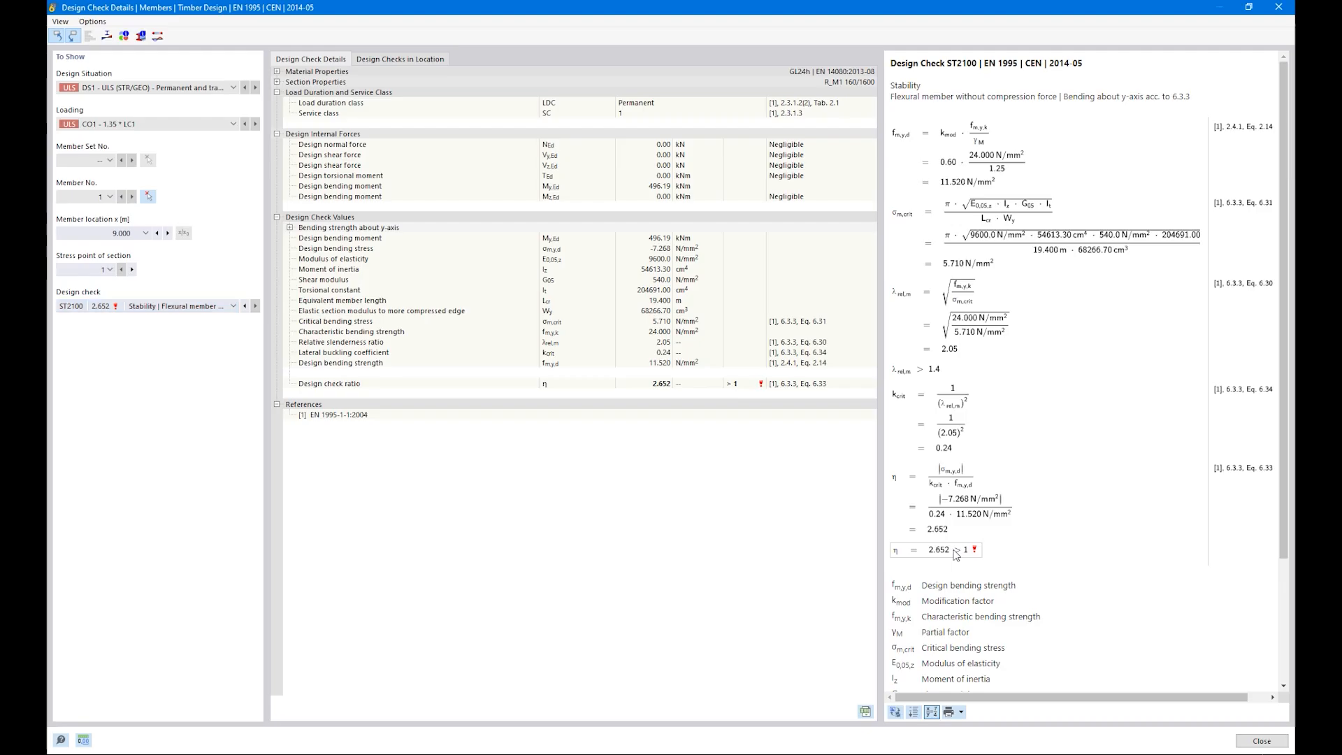
{"action": "left_click", "coordinate": [1251, 740]}
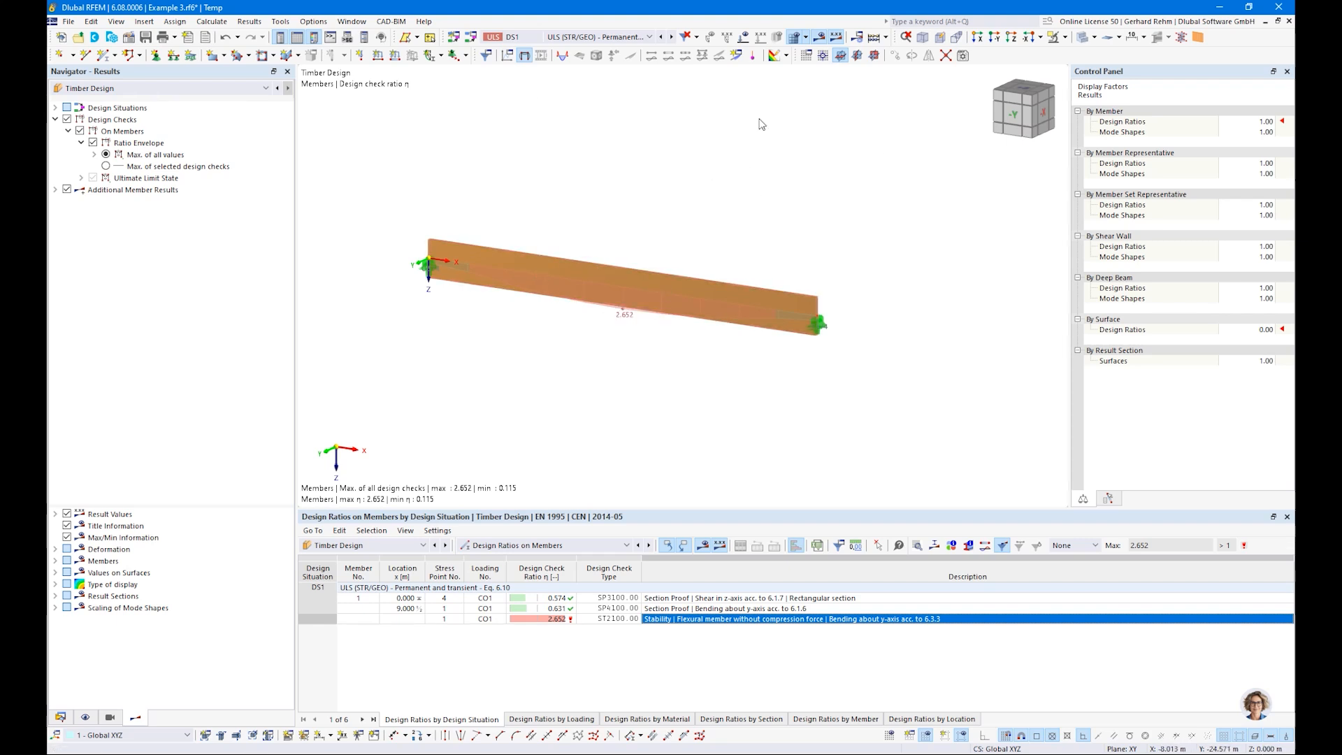
{"action": "middle_click_drag", "start_coordinate": [785, 195], "coordinate": [851, 317]}
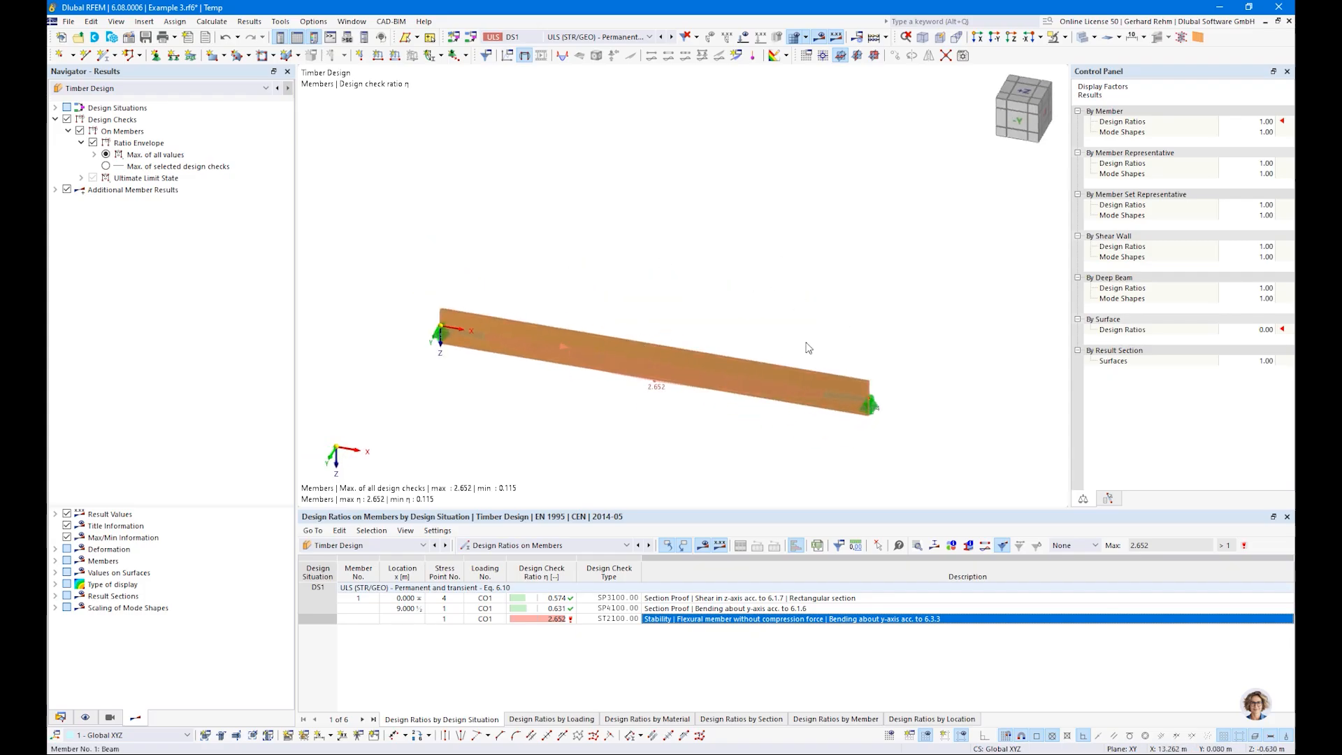
{"action": "mouse_move", "coordinate": [812, 395]}
{"action": "middle_click_drag", "start_coordinate": [459, 427], "coordinate": [466, 343]}
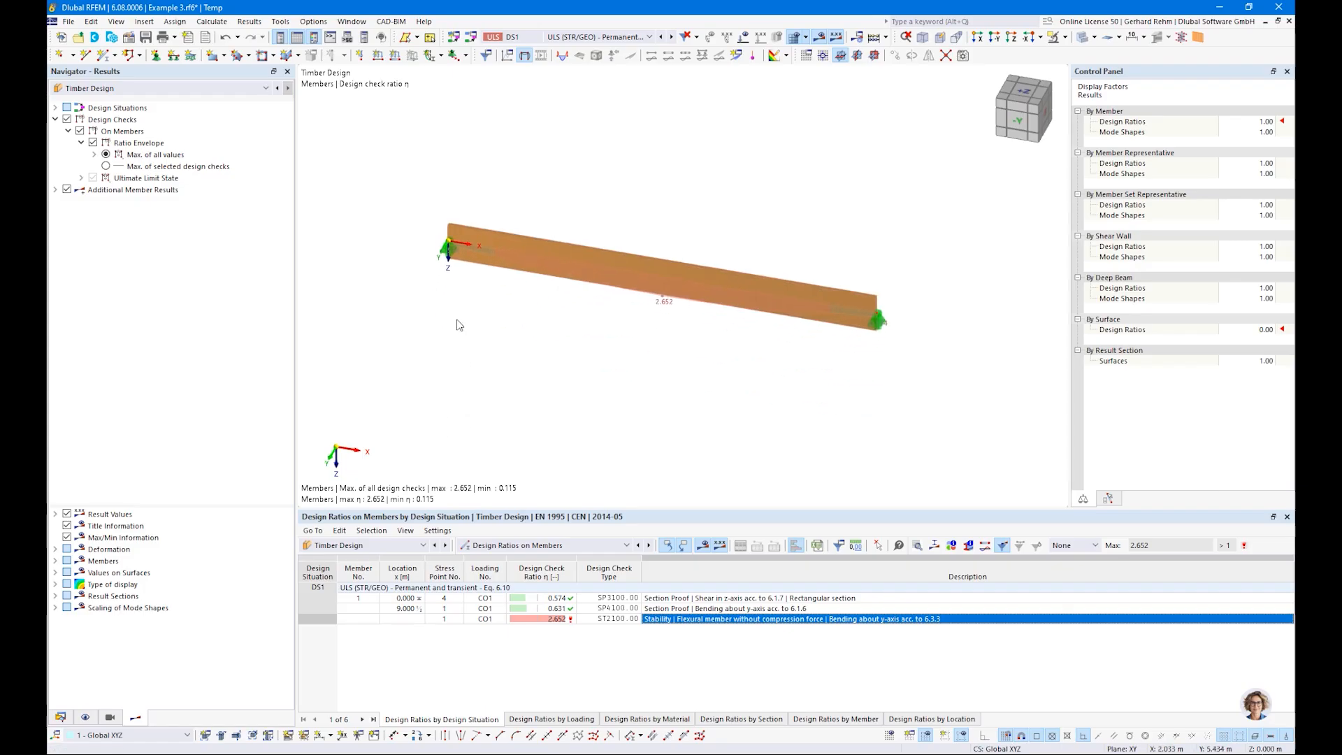
Step: Copy the beam together with its supports 5 m in the global Y direction
{"action": "left_click", "coordinate": [60, 718]}
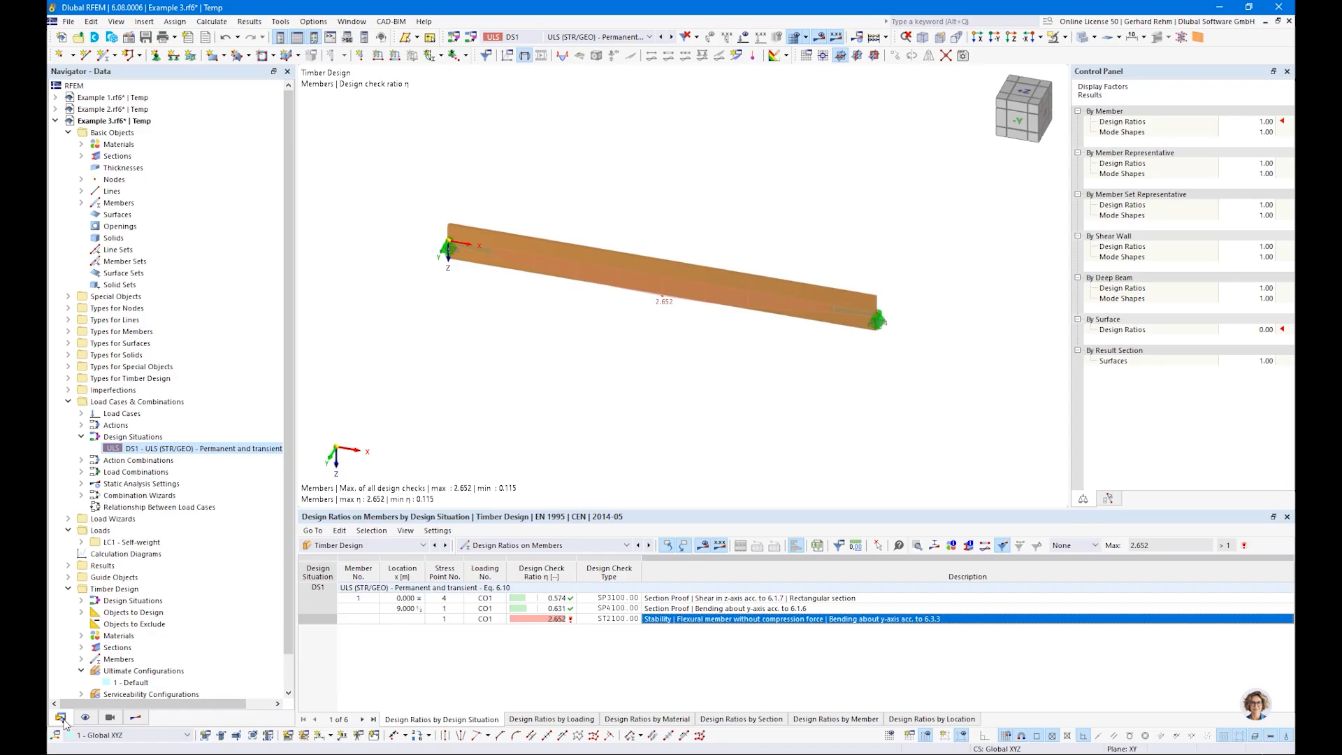
{"action": "double_click", "coordinate": [607, 254]}
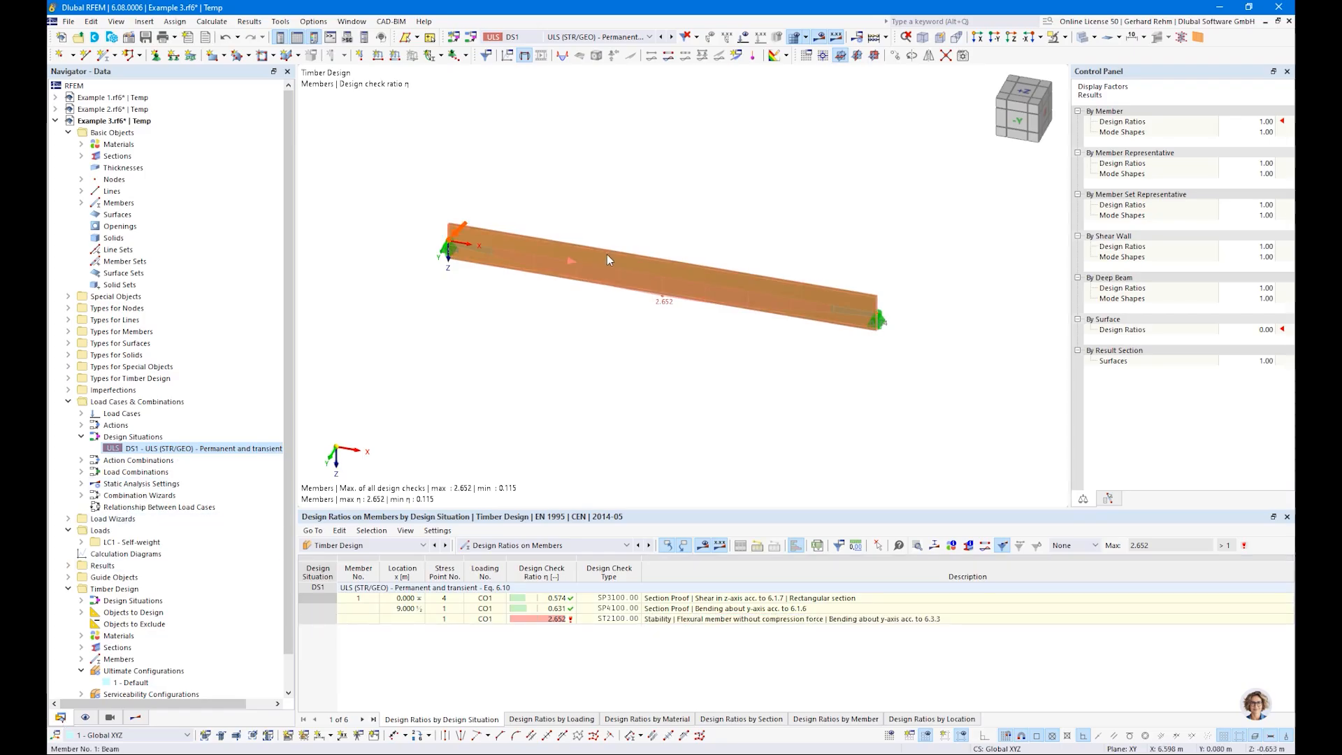
{"action": "left_click", "coordinate": [910, 635]}
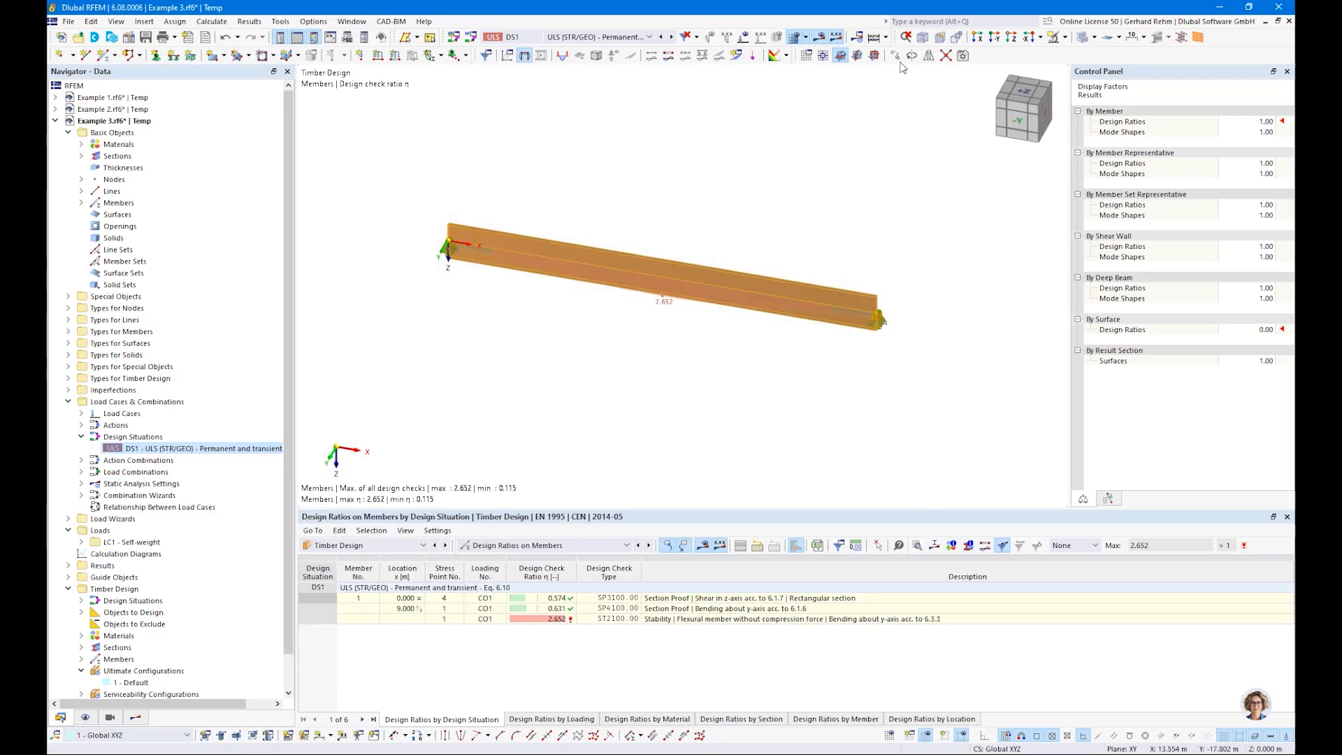
{"action": "left_click_drag", "start_coordinate": [508, 437], "coordinate": [606, 446]}
{"action": "type", "text": "5"}
{"action": "left_click", "coordinate": [537, 233]}
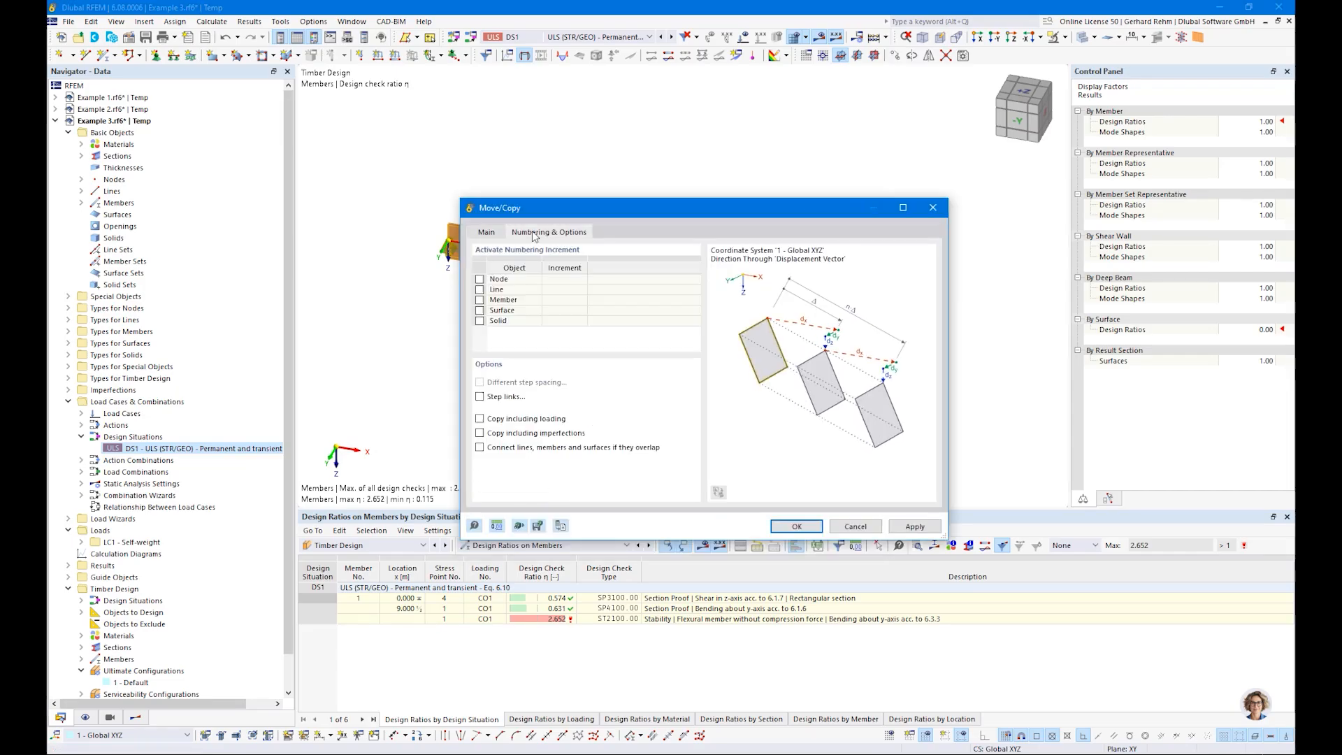
{"action": "left_click", "coordinate": [793, 526]}
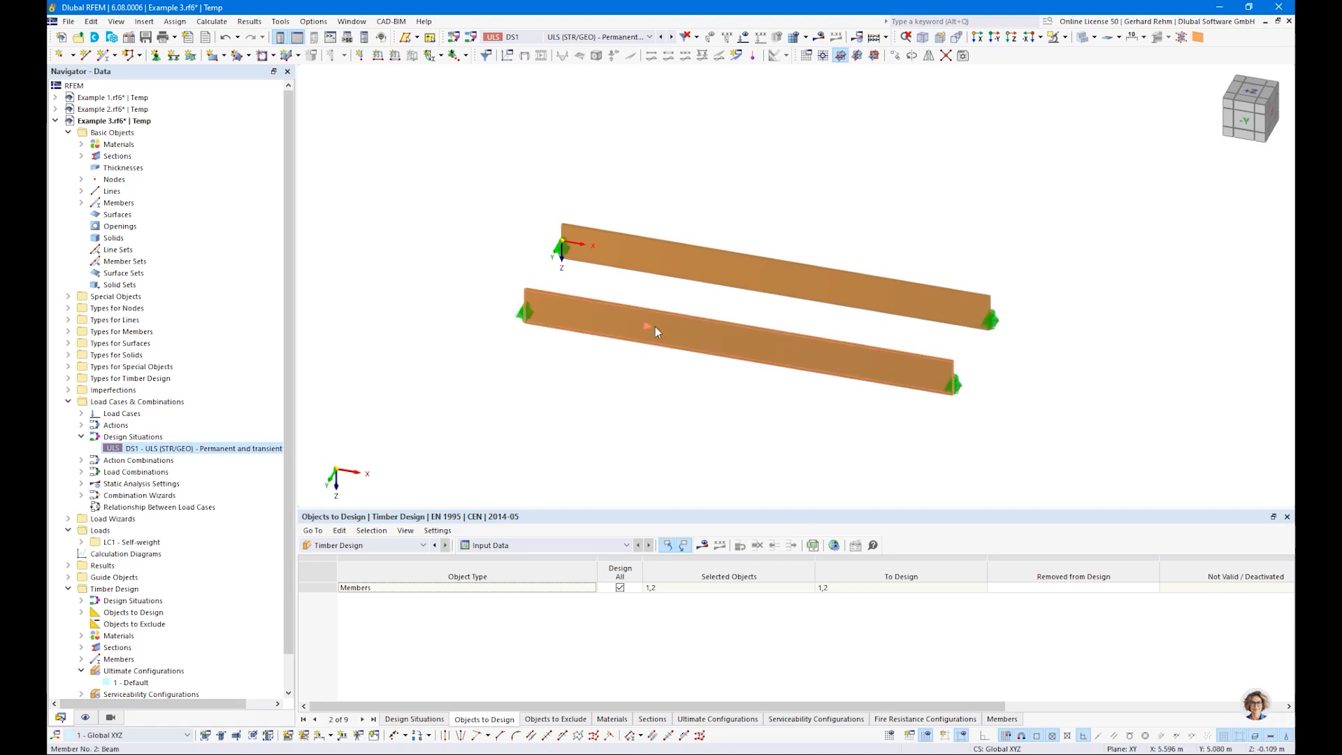
Step: Assign new effective lengths to the copied beam, considering only lateral-torsional buckling and determining the elastic critical moment by the eigenvalue method
{"action": "double_click", "coordinate": [656, 325]}
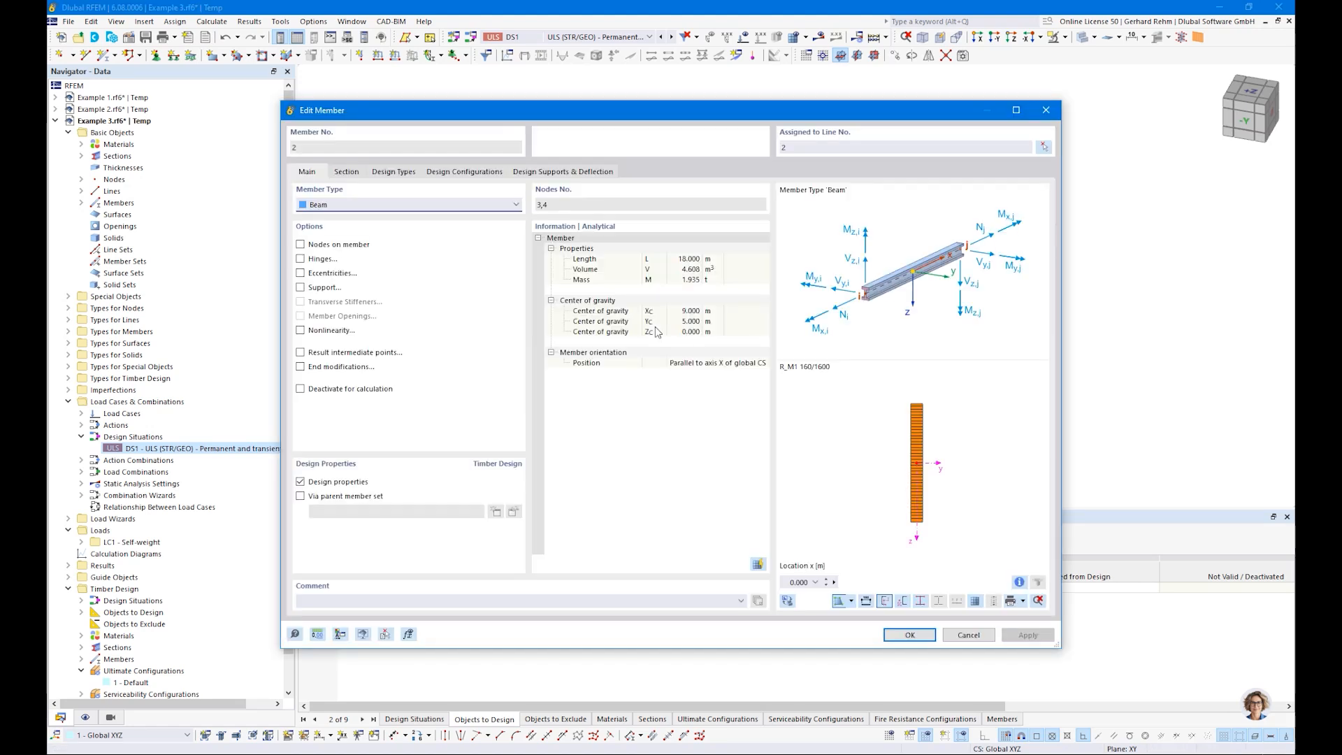
{"action": "left_click", "coordinate": [393, 172]}
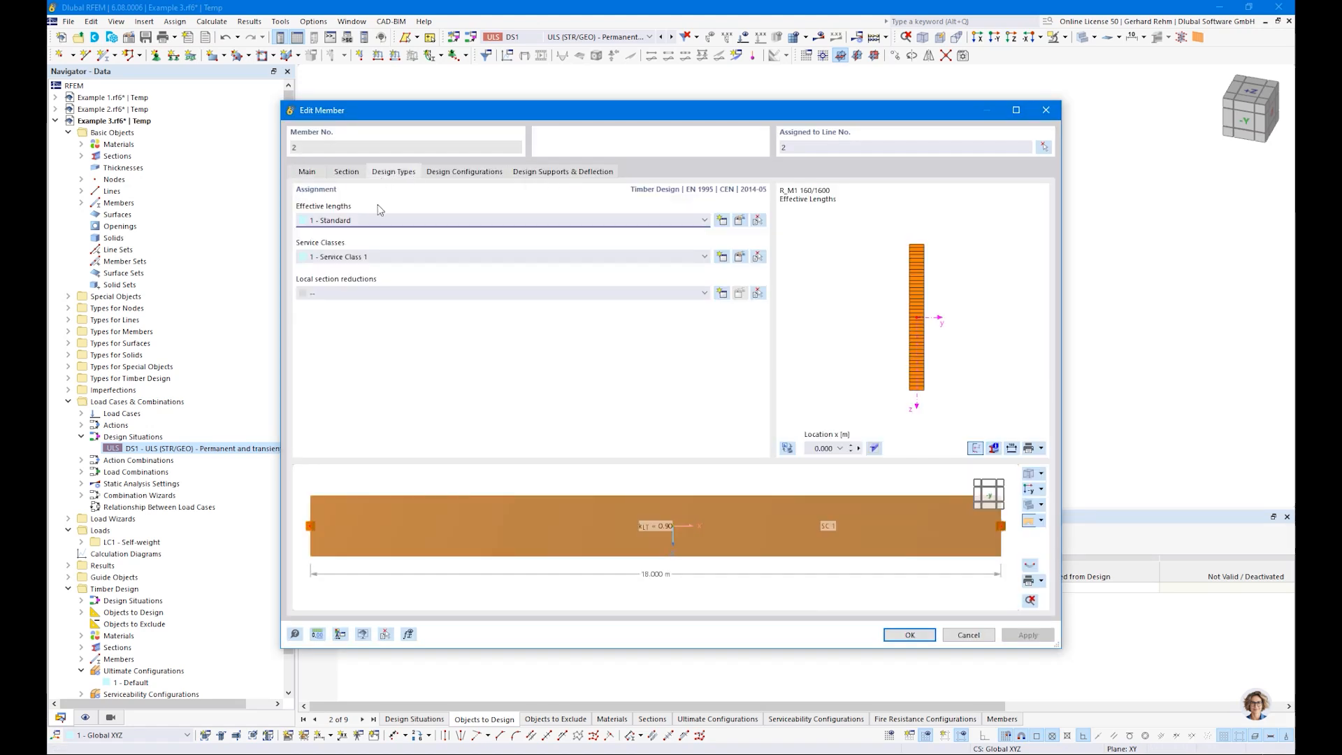
{"action": "left_click", "coordinate": [721, 221]}
{"action": "left_click", "coordinate": [408, 149]}
{"action": "left_click", "coordinate": [408, 163]}
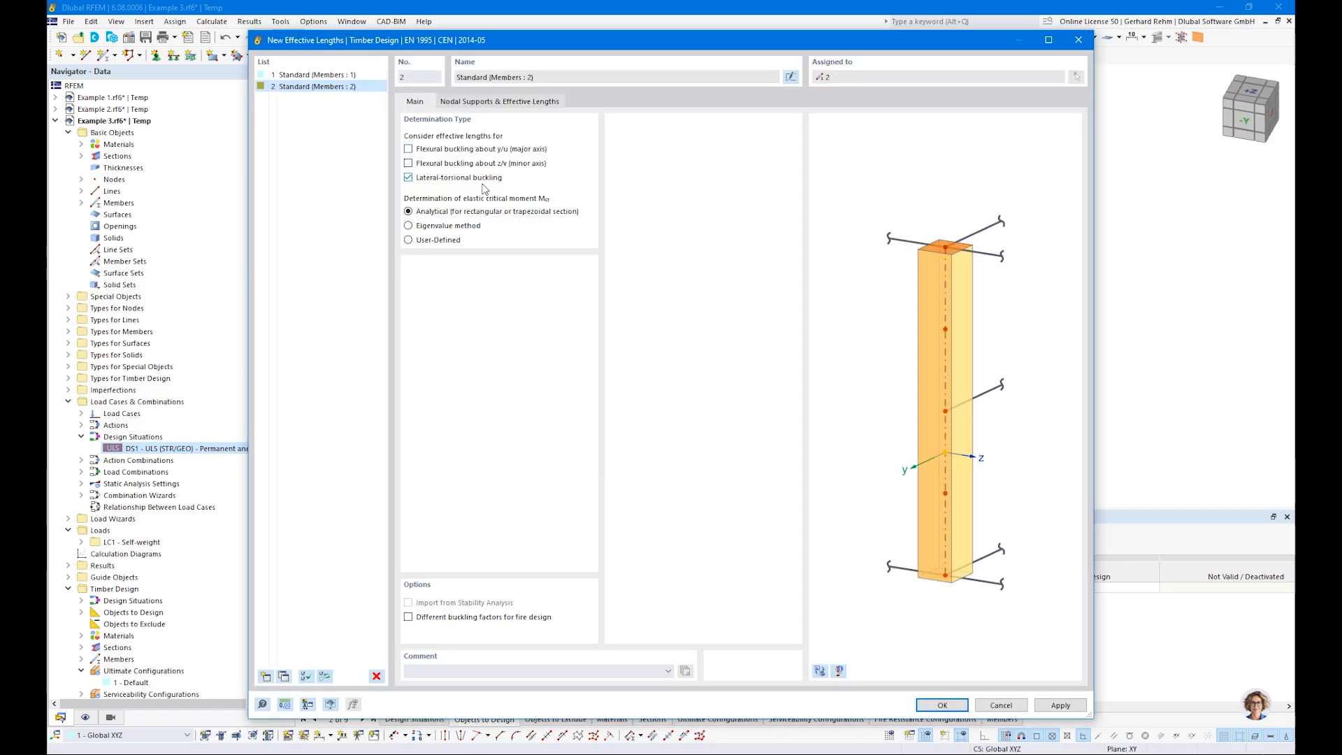
{"action": "left_click", "coordinate": [408, 225]}
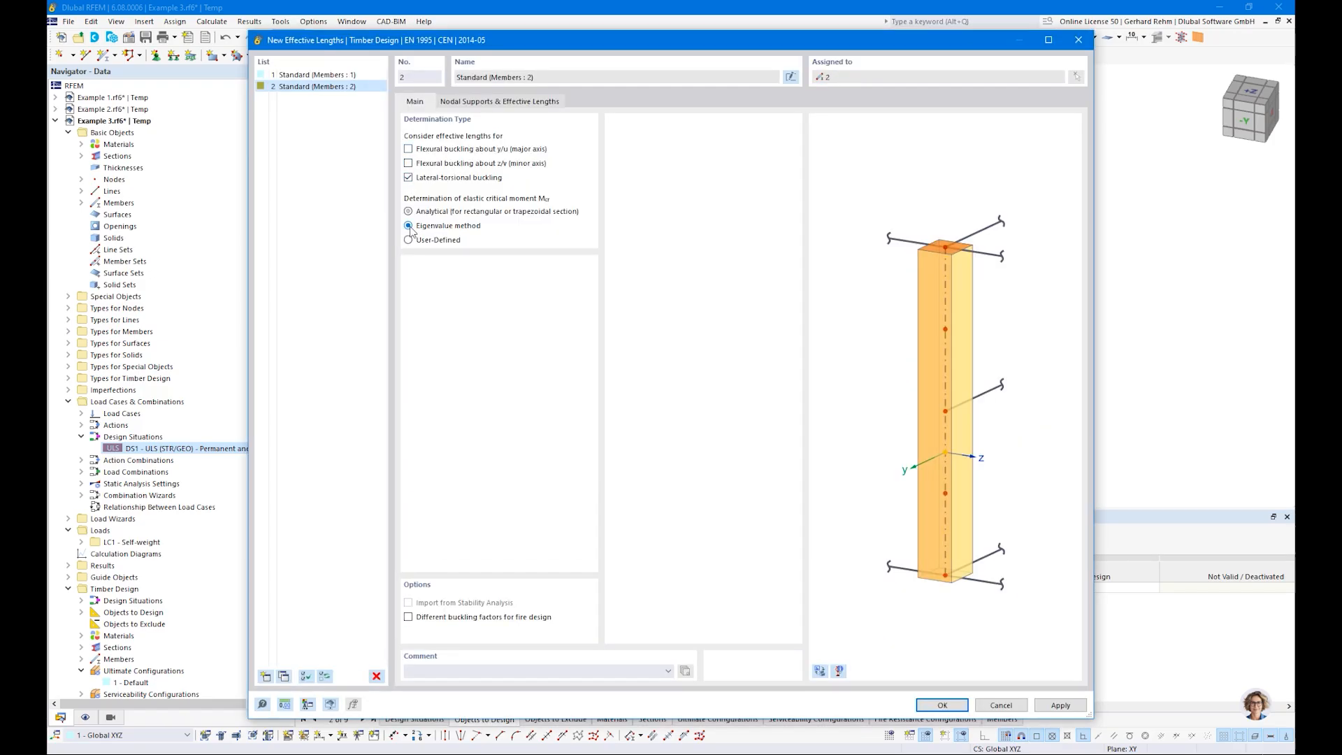
{"action": "left_click", "coordinate": [934, 707]}
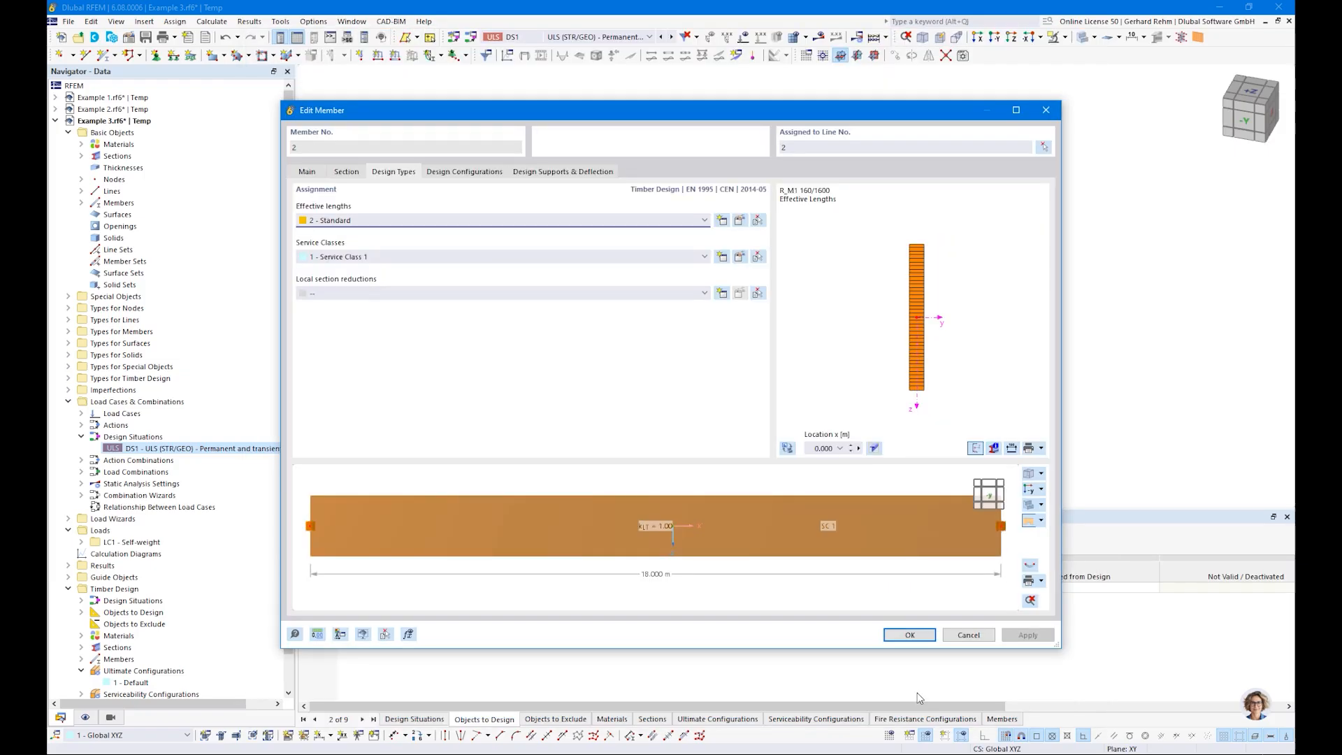
{"action": "left_click", "coordinate": [910, 636]}
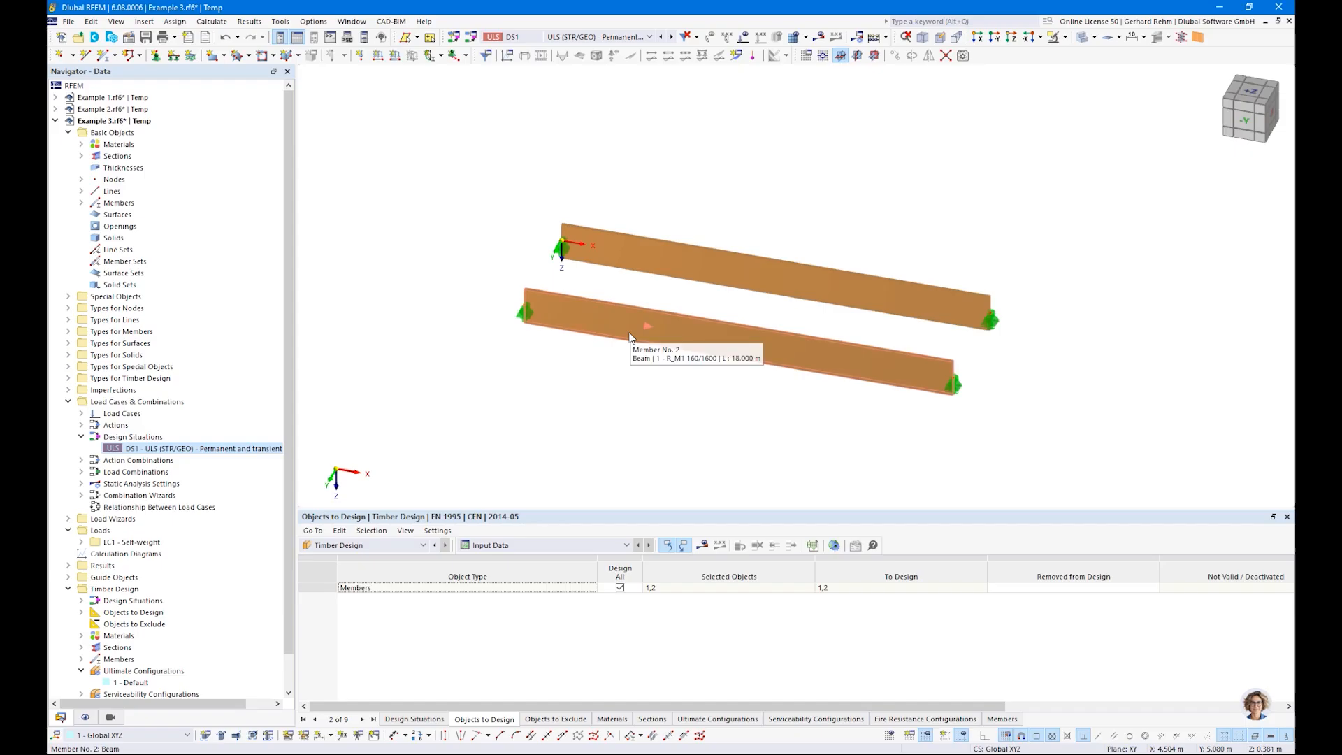
Step: Run the timber design for both beams and show their design ratios
{"action": "left_click", "coordinate": [701, 547]}
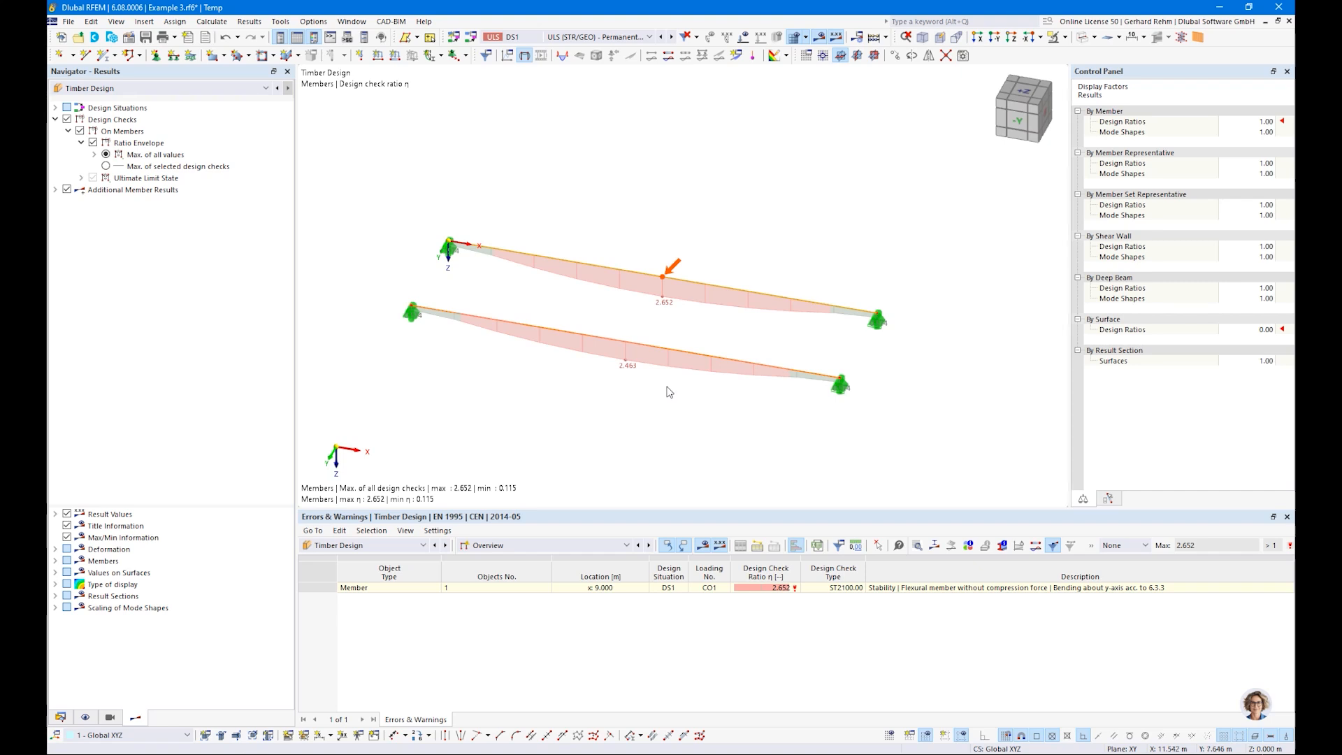
Step: Add 2 intermediate 'On Member' nodes to each of members 1 and 2 without dividing the members
{"action": "left_click", "coordinate": [60, 717]}
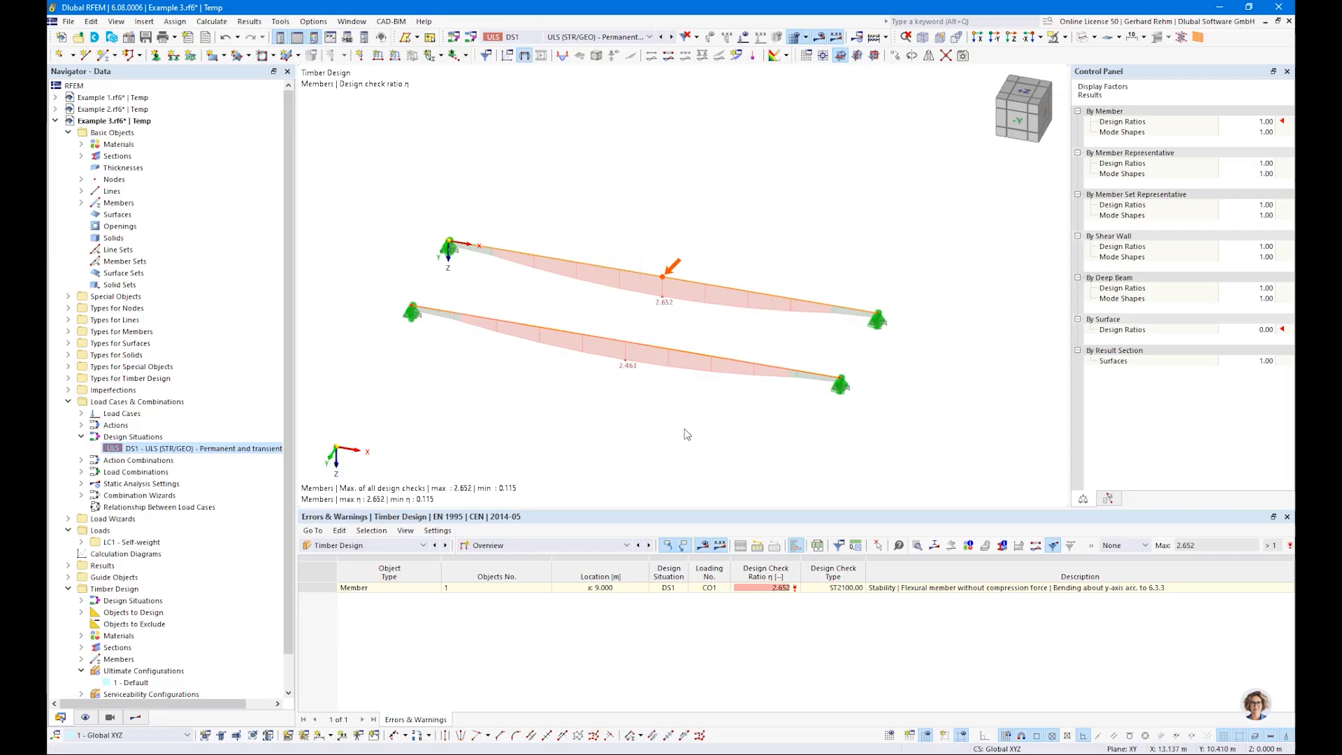
{"action": "right_click", "coordinate": [614, 268]}
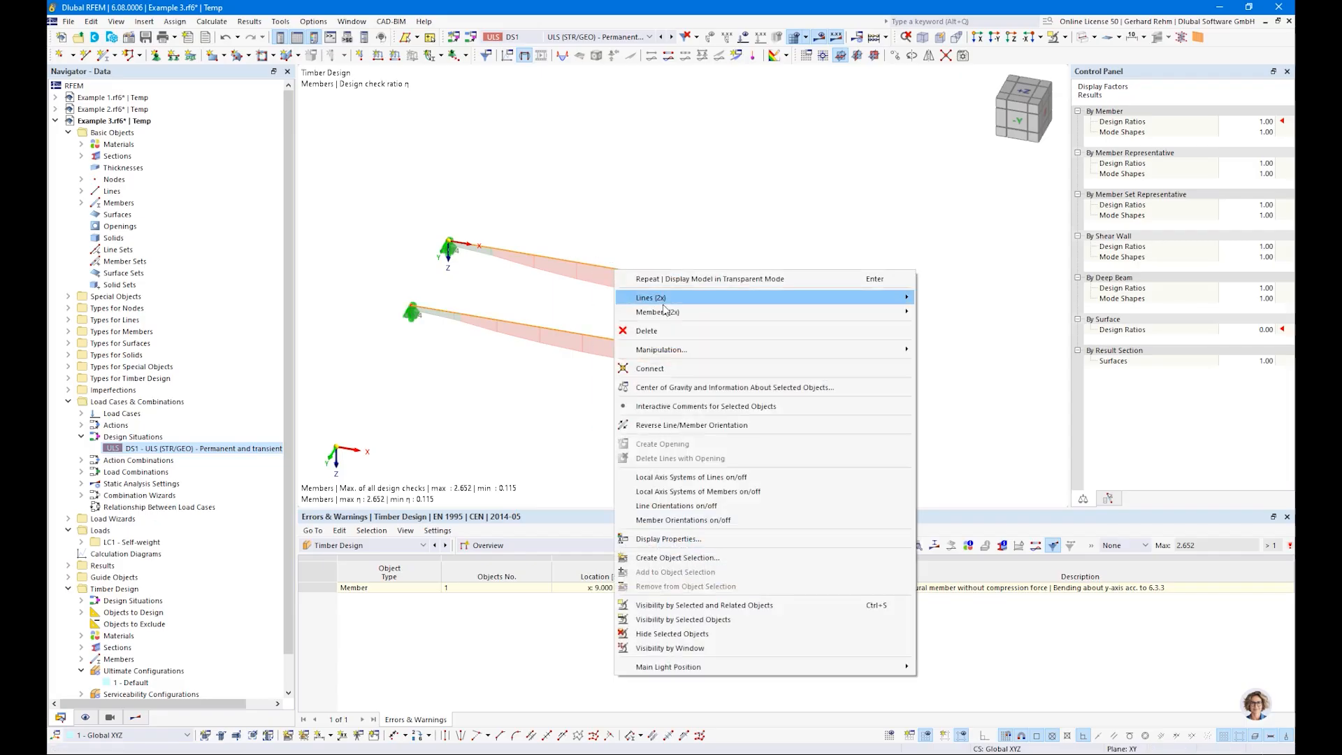
{"action": "mouse_move", "coordinate": [664, 311]}
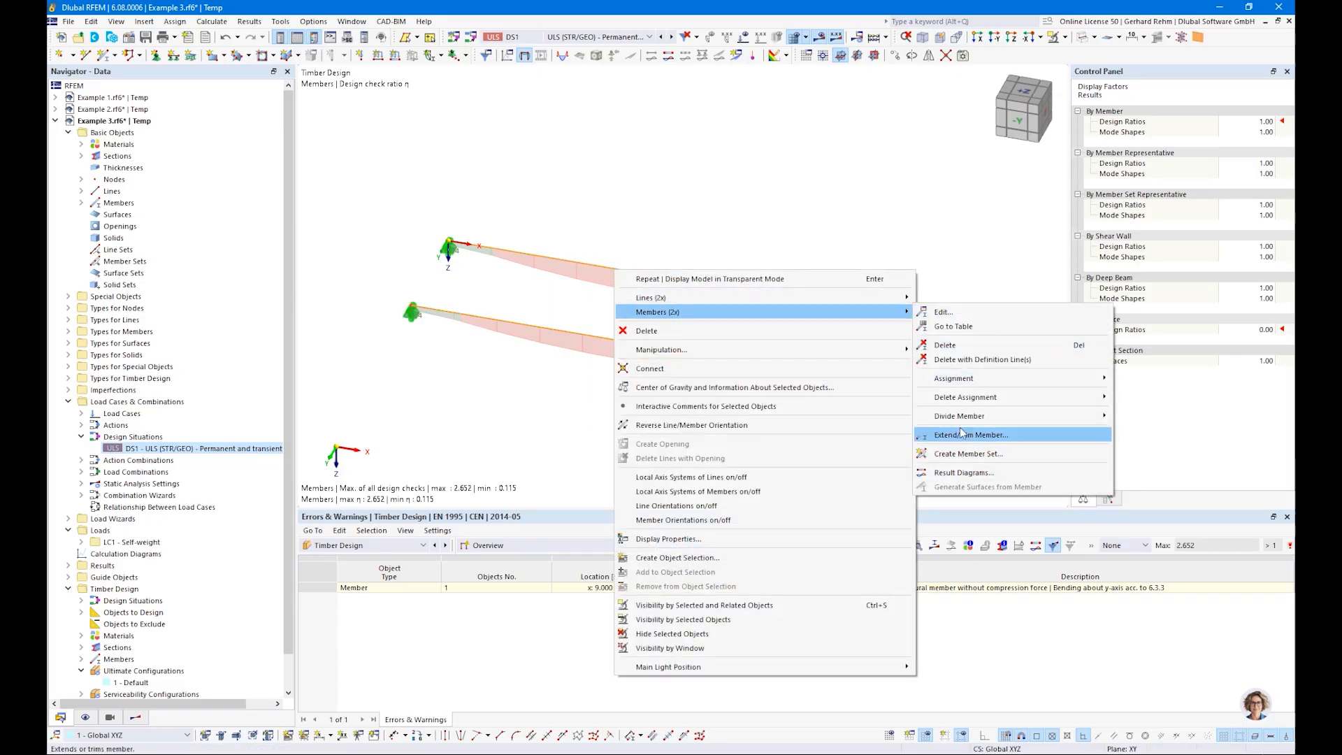
{"action": "mouse_move", "coordinate": [971, 416]}
{"action": "left_click", "coordinate": [1164, 435]}
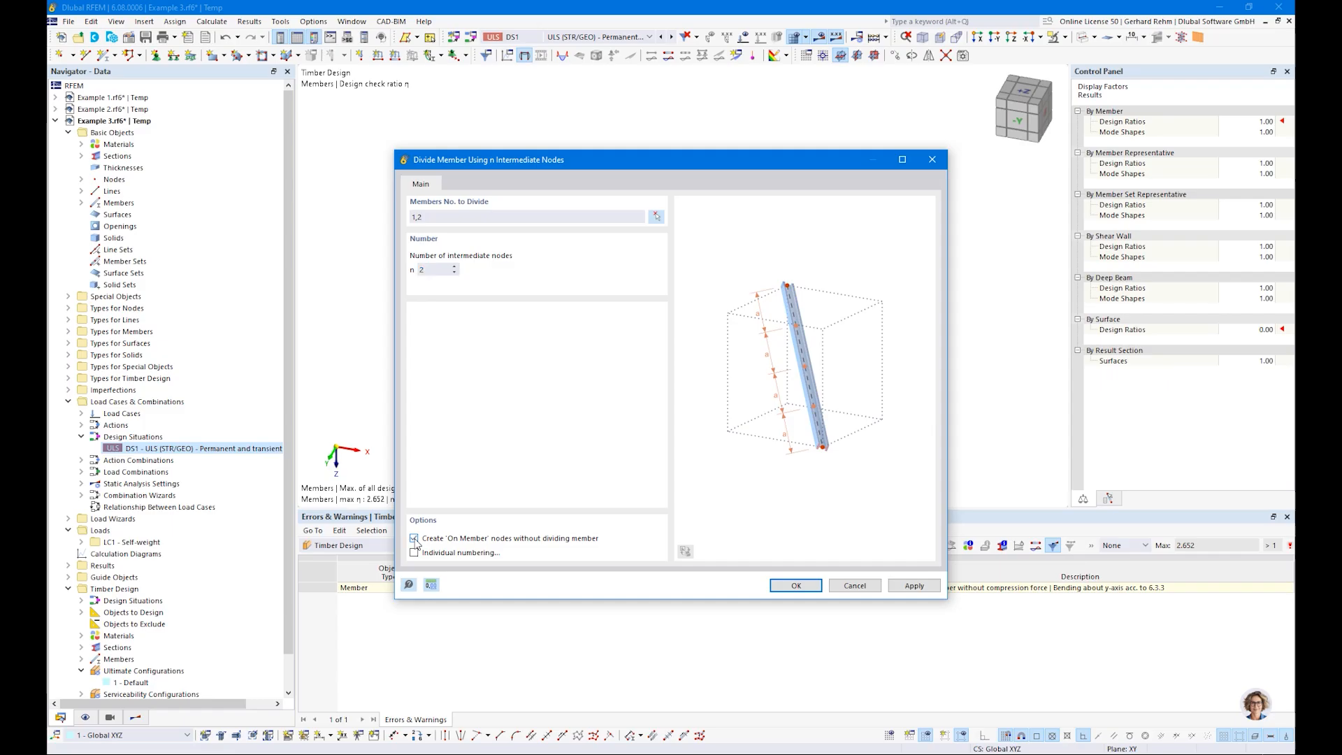
{"action": "left_click", "coordinate": [796, 586]}
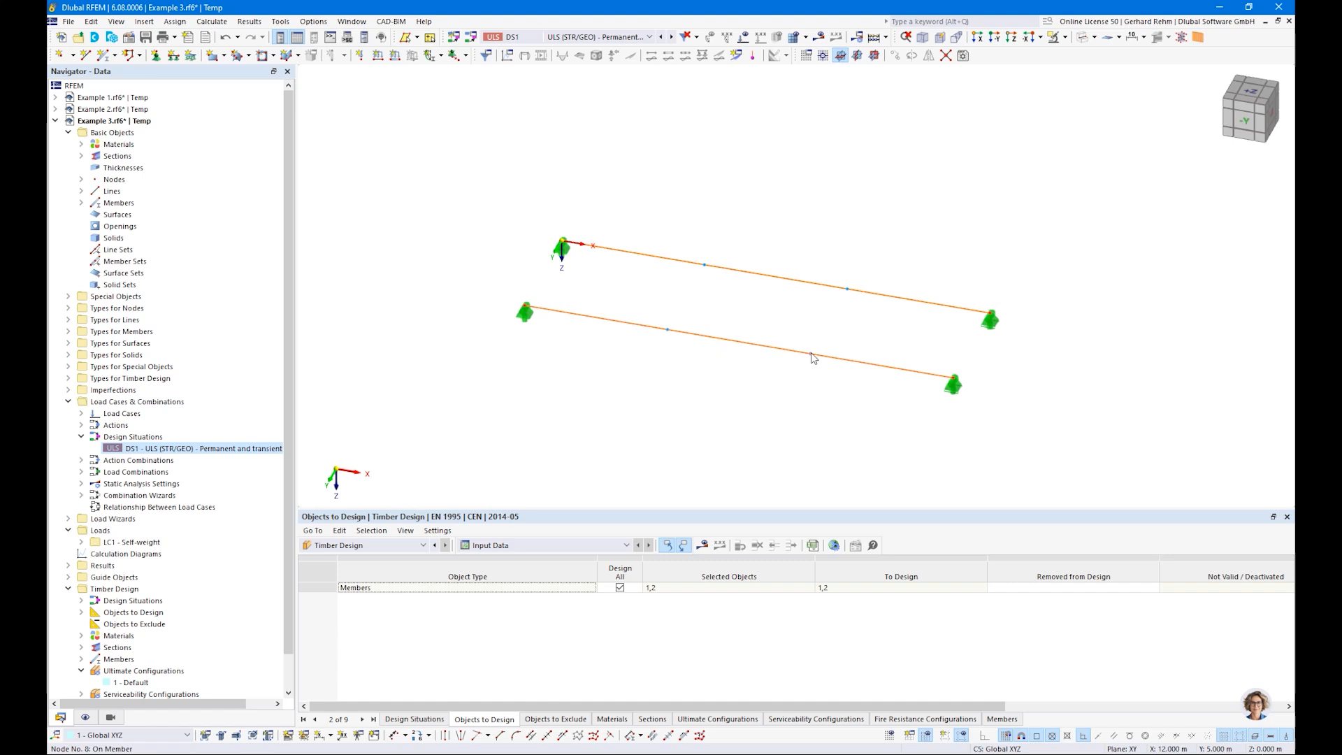
Step: Examine the node type of the intermediate node at one third of the copied beam
{"action": "double_click", "coordinate": [668, 333]}
{"action": "left_click", "coordinate": [330, 198]}
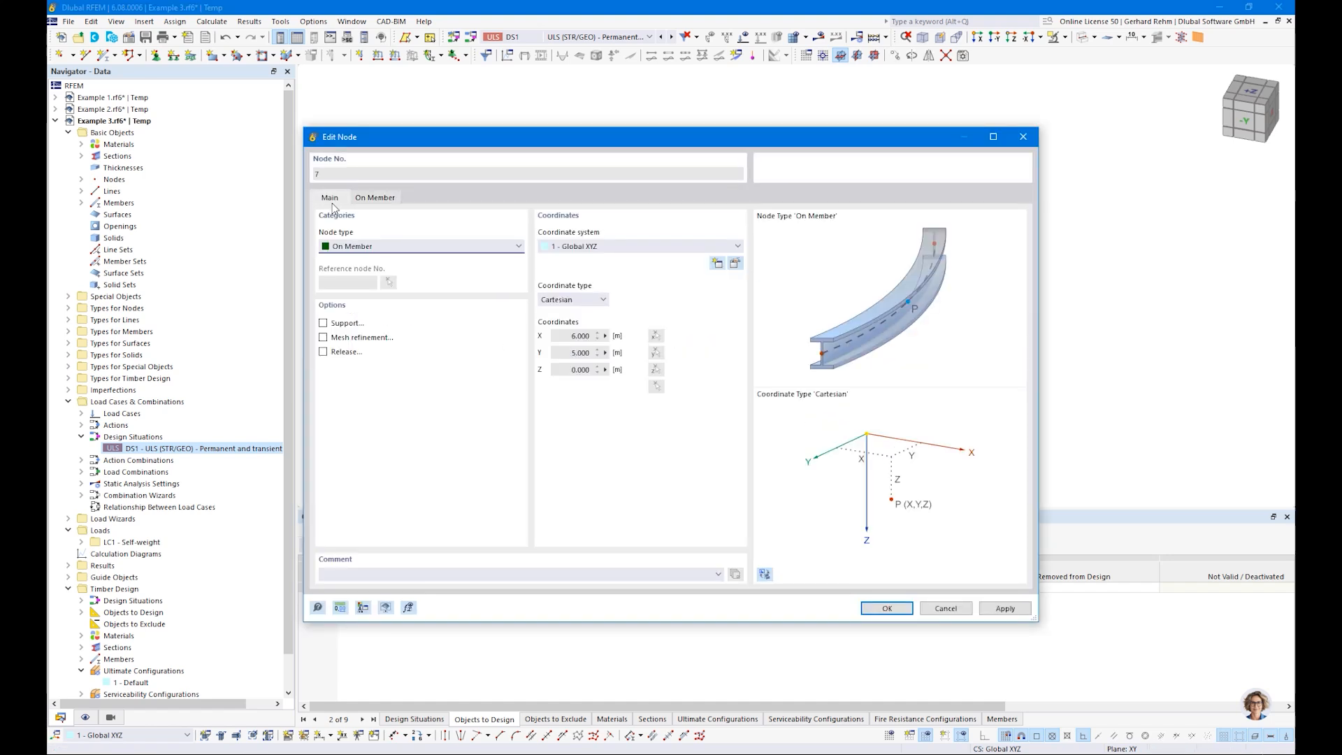
{"action": "left_click", "coordinate": [345, 248]}
{"action": "left_click", "coordinate": [343, 248]}
{"action": "key", "text": "Escape"}
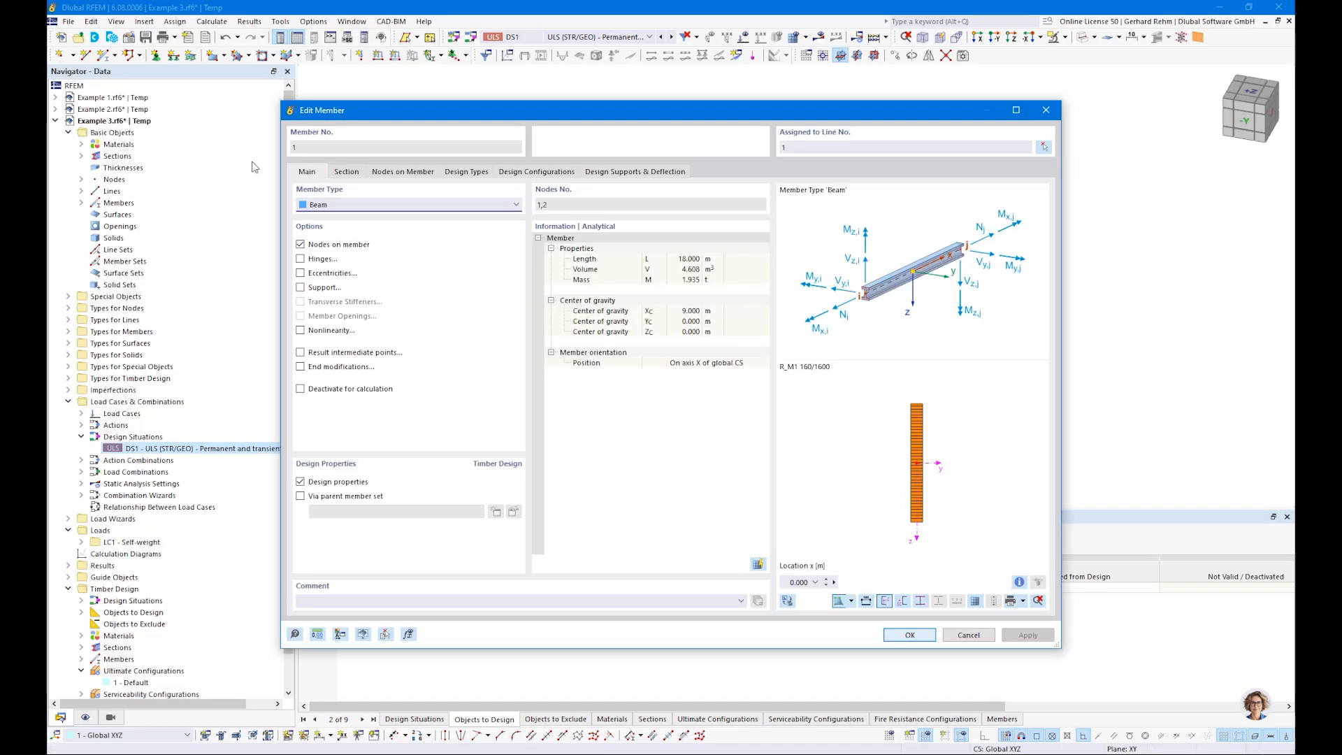
Step: Add two intermediate nodes to the effective lengths of member 1 and fix both against displacement in y/u
{"action": "left_click", "coordinate": [399, 174]}
{"action": "left_click", "coordinate": [449, 175]}
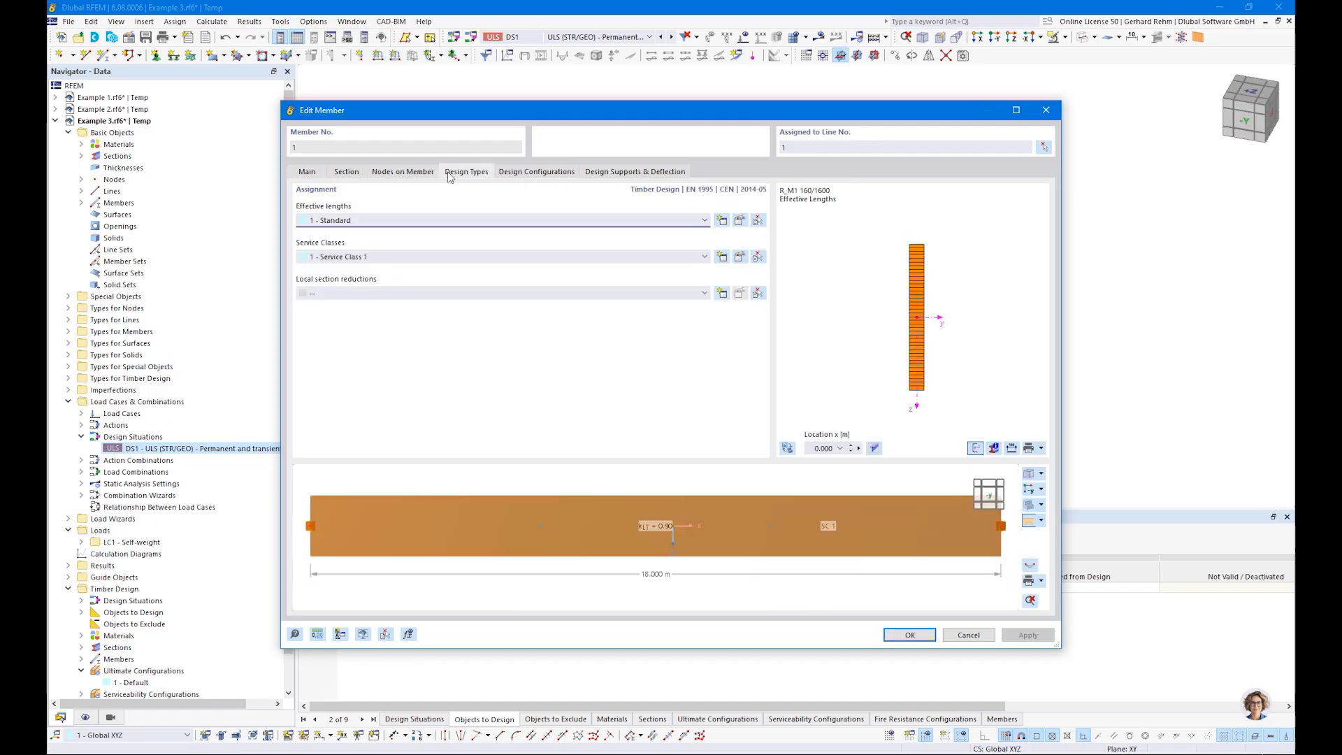
{"action": "left_click", "coordinate": [740, 221]}
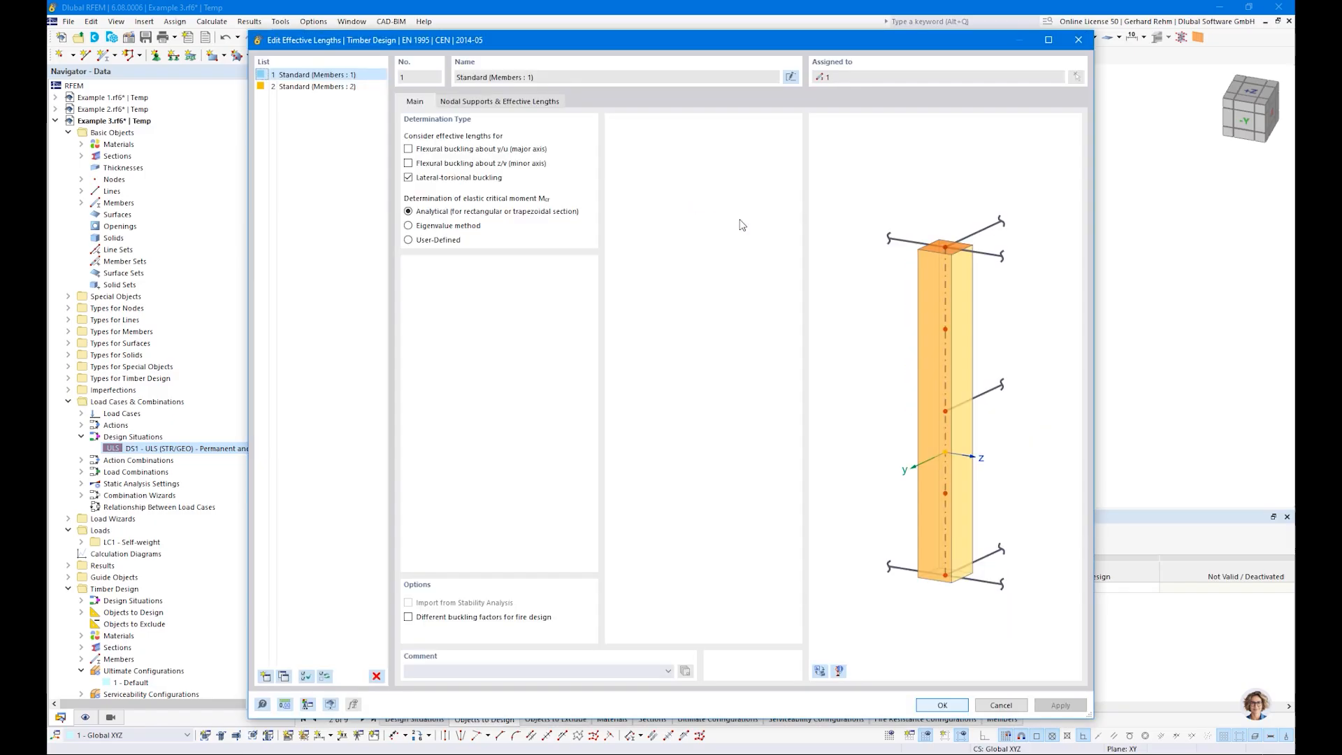
{"action": "left_click", "coordinate": [454, 103]}
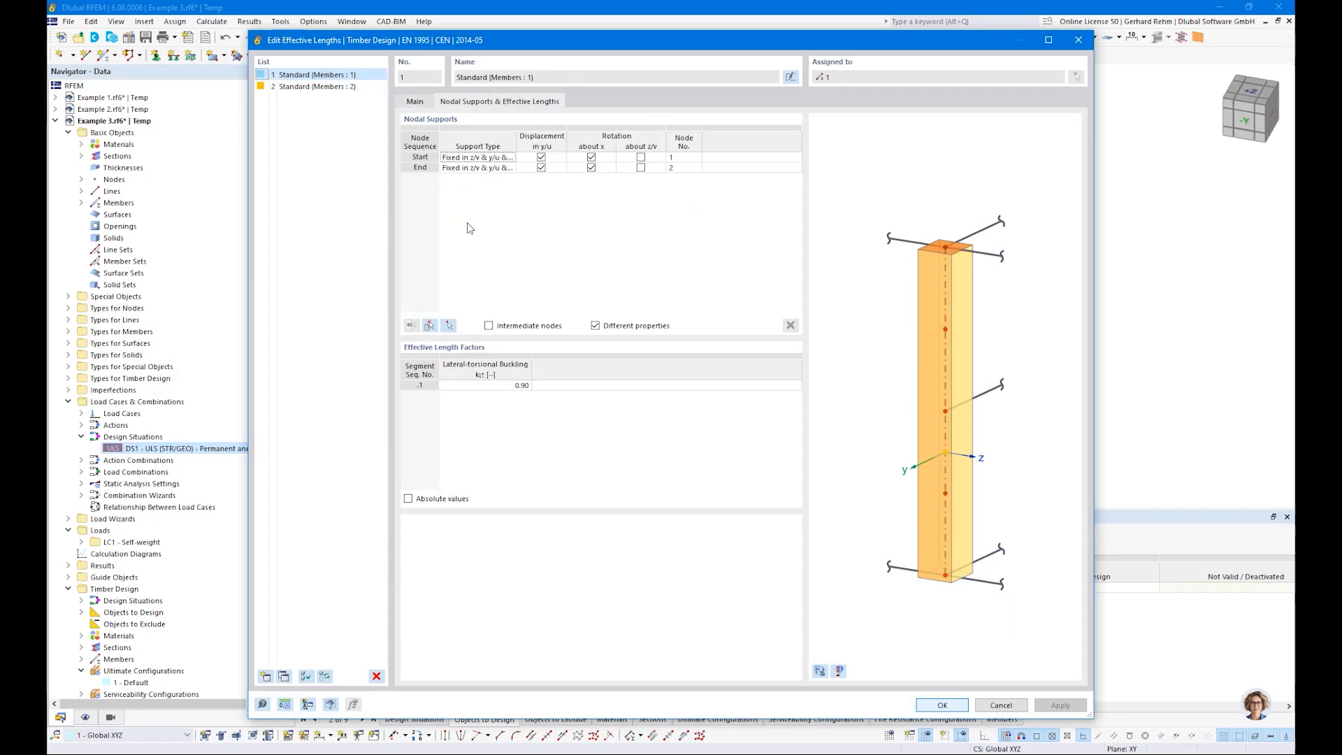
{"action": "left_click", "coordinate": [488, 326]}
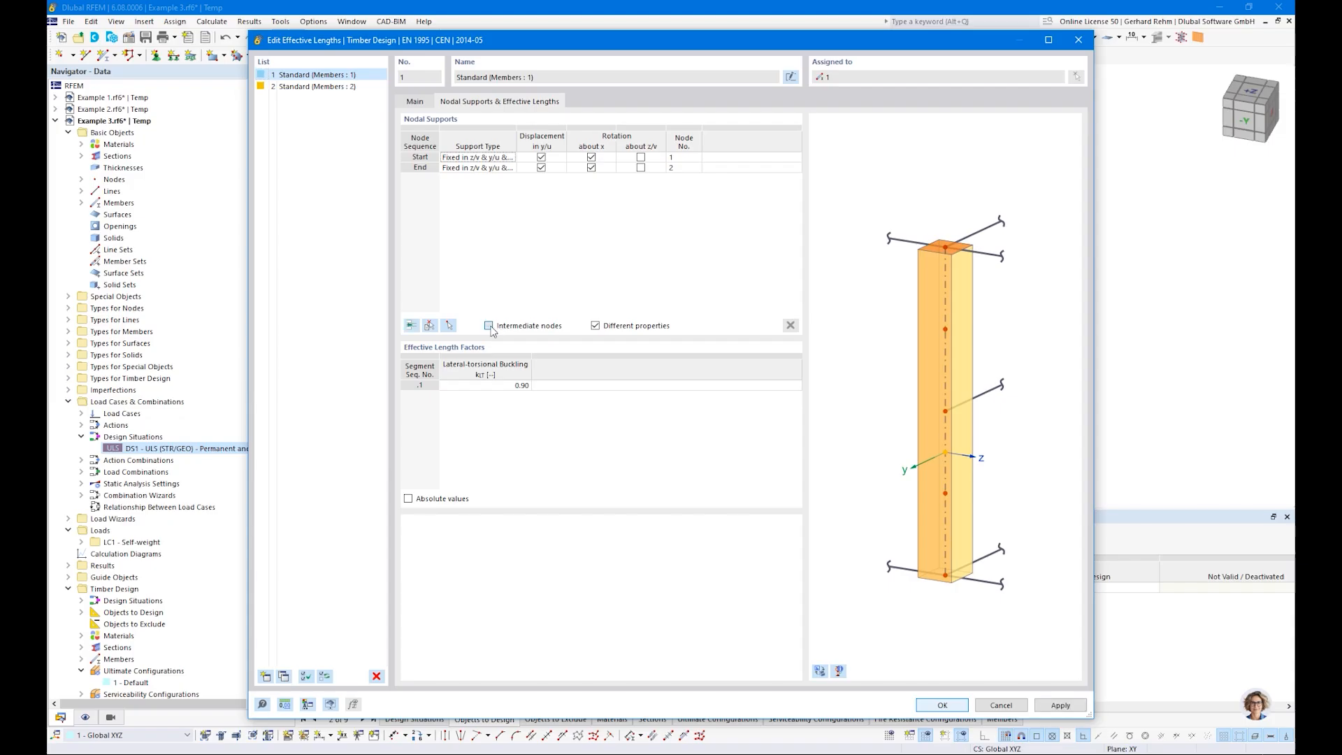
{"action": "left_click", "coordinate": [412, 325]}
{"action": "left_click", "coordinate": [412, 326]}
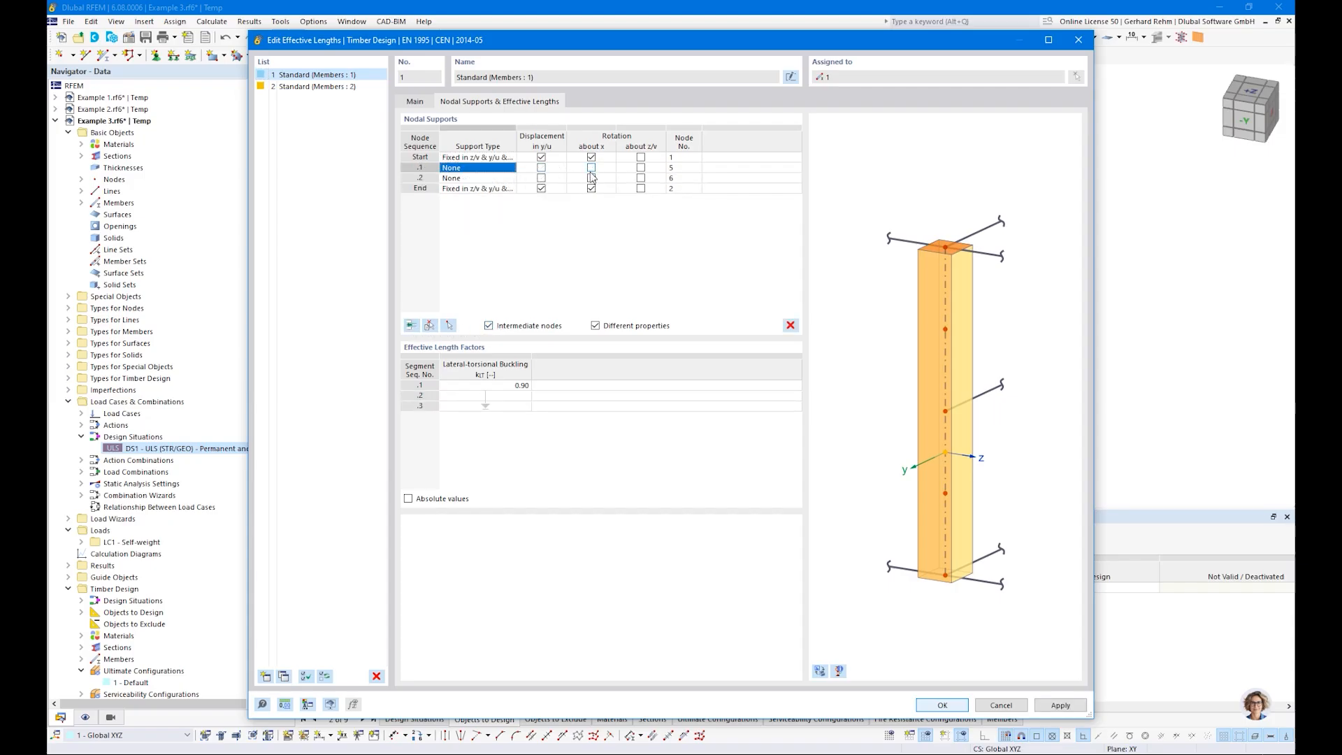
{"action": "left_click", "coordinate": [541, 168]}
{"action": "left_click", "coordinate": [541, 178]}
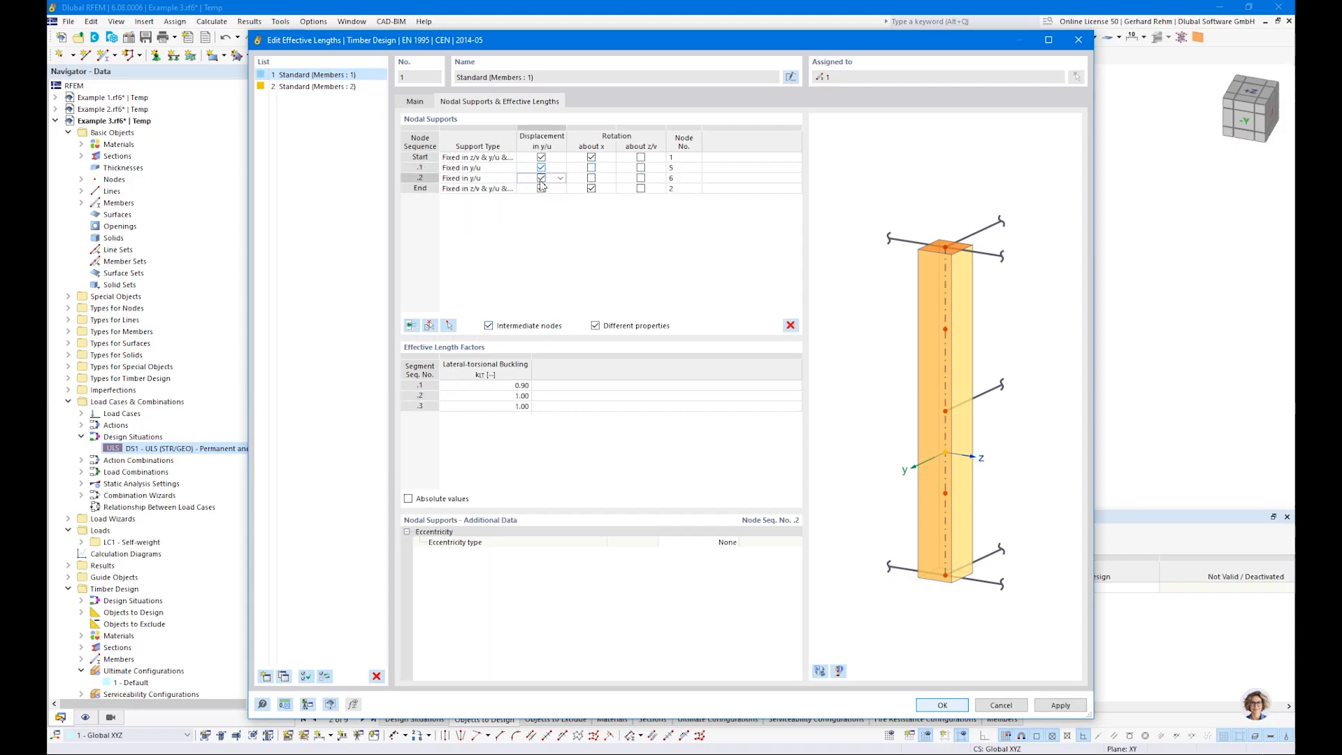
Step: Set the lateral-torsional buckling length factor of member 1's first segment to 1.00
{"action": "left_click", "coordinate": [461, 386]}
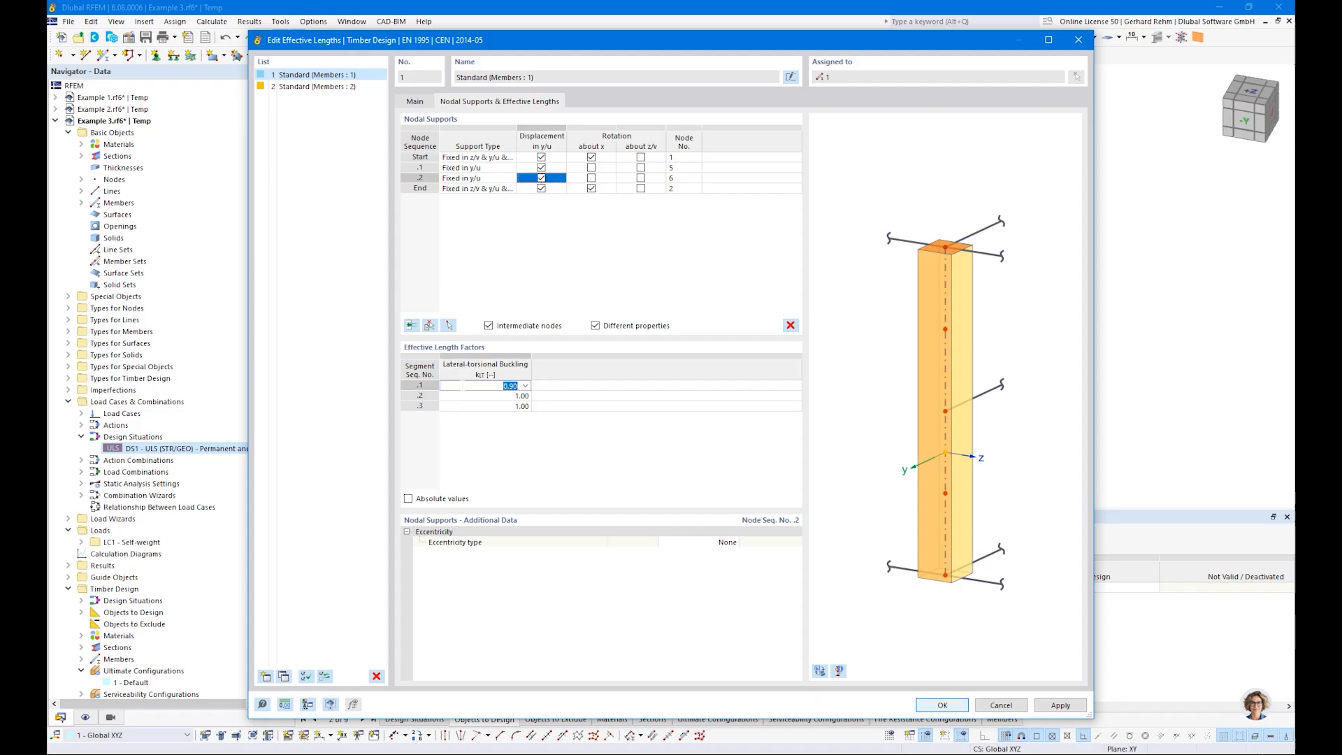
{"action": "type", "text": "1"}
{"action": "key", "text": "Return"}
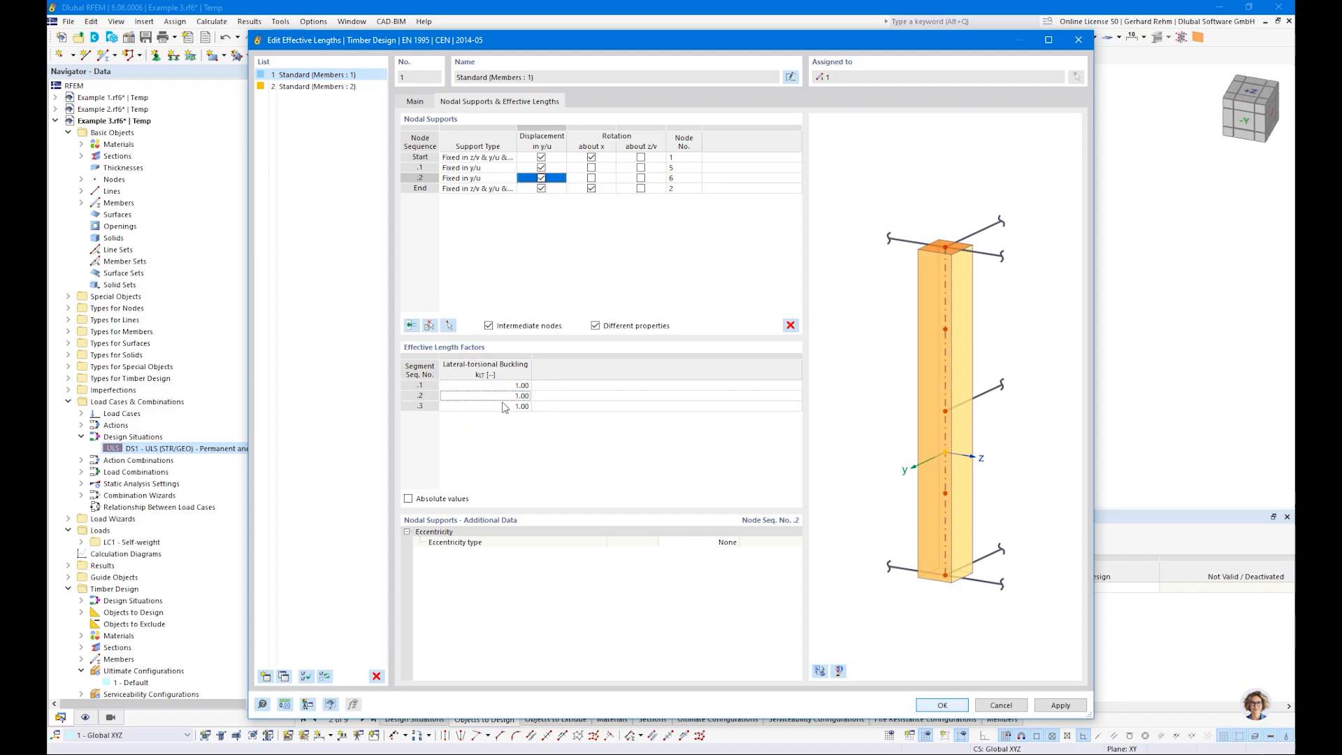
{"action": "left_click_drag", "start_coordinate": [594, 52], "coordinate": [548, 462]}
{"action": "left_click_drag", "start_coordinate": [688, 462], "coordinate": [772, 170]}
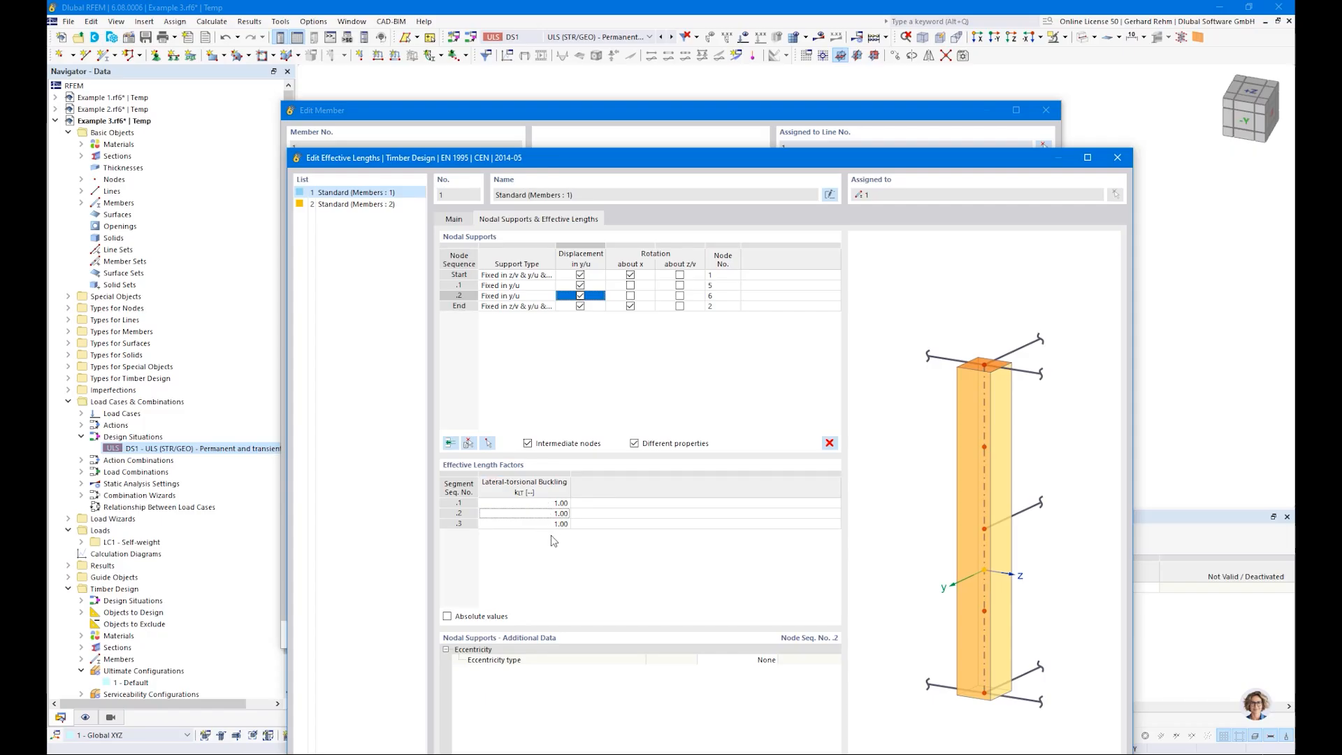
{"action": "left_click", "coordinate": [335, 192]}
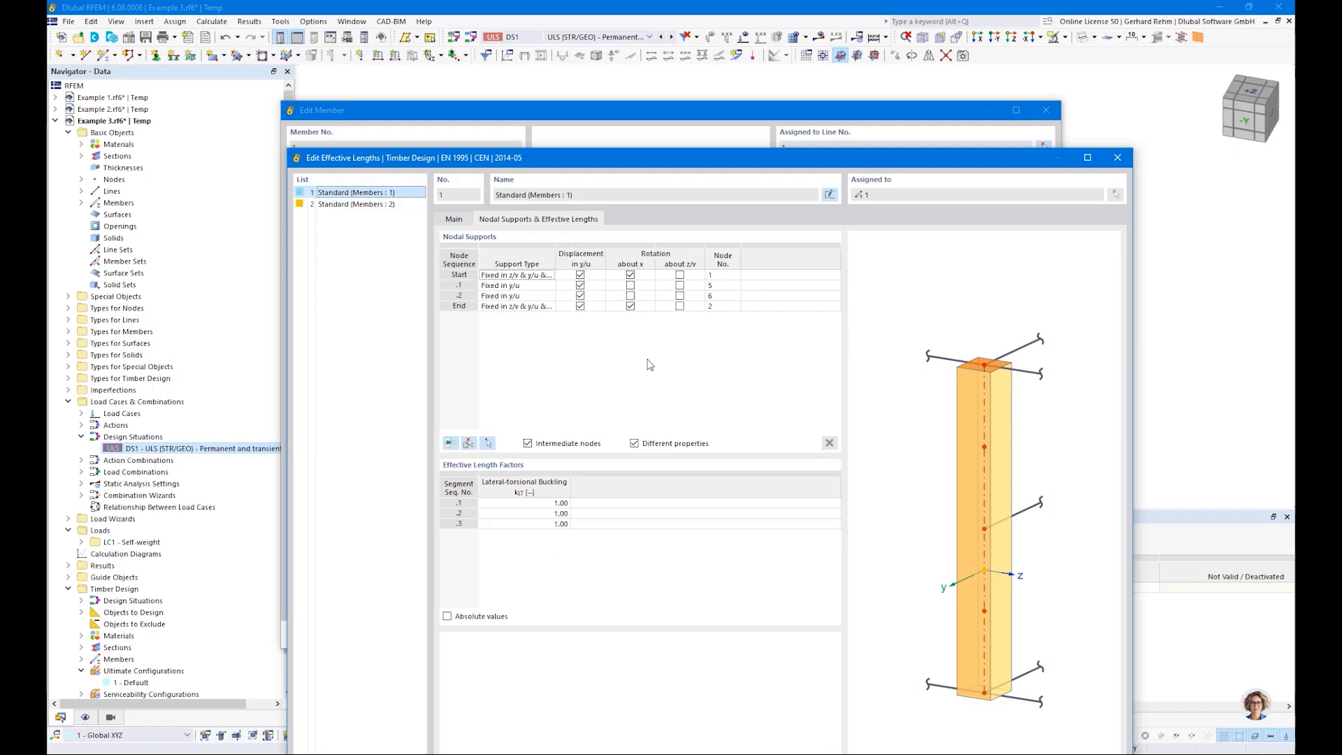
Step: Add two intermediate nodes to the effective lengths of member 2 and fix both against displacement in y/u
{"action": "left_click", "coordinate": [339, 205]}
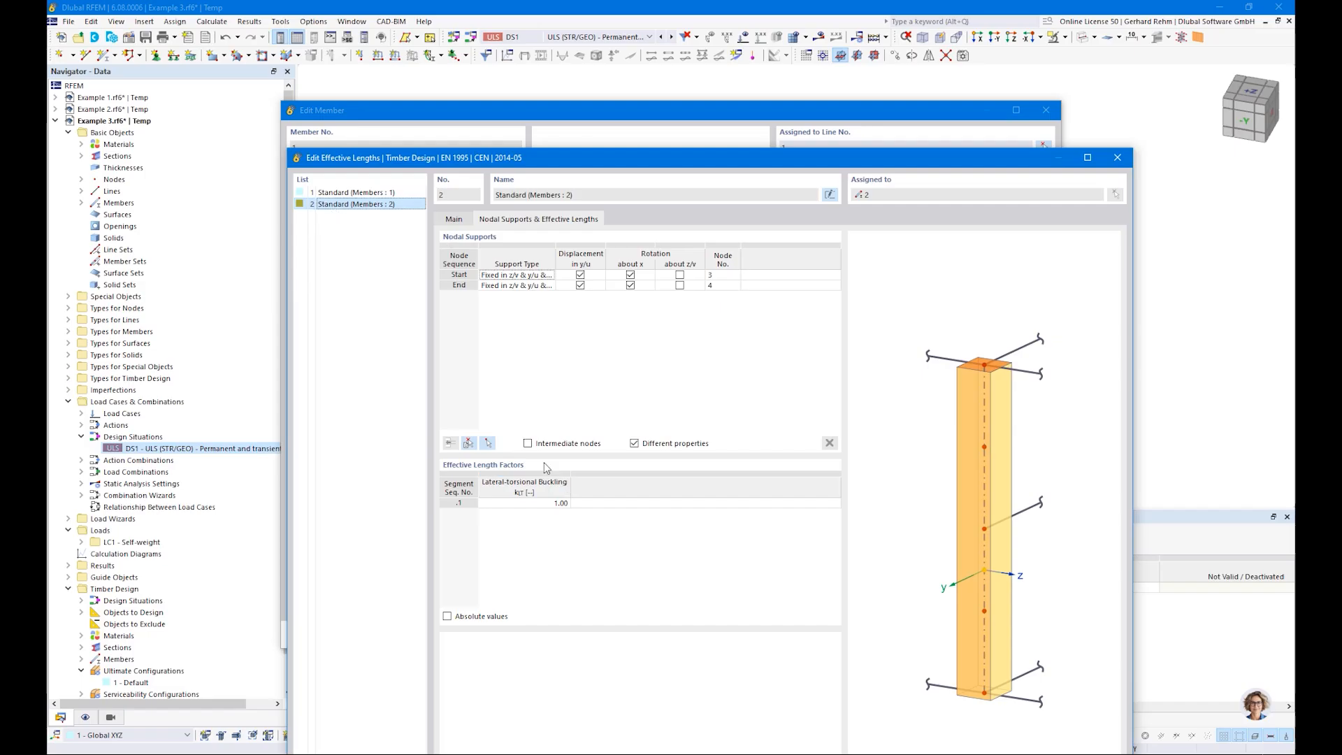
{"action": "left_click", "coordinate": [529, 443]}
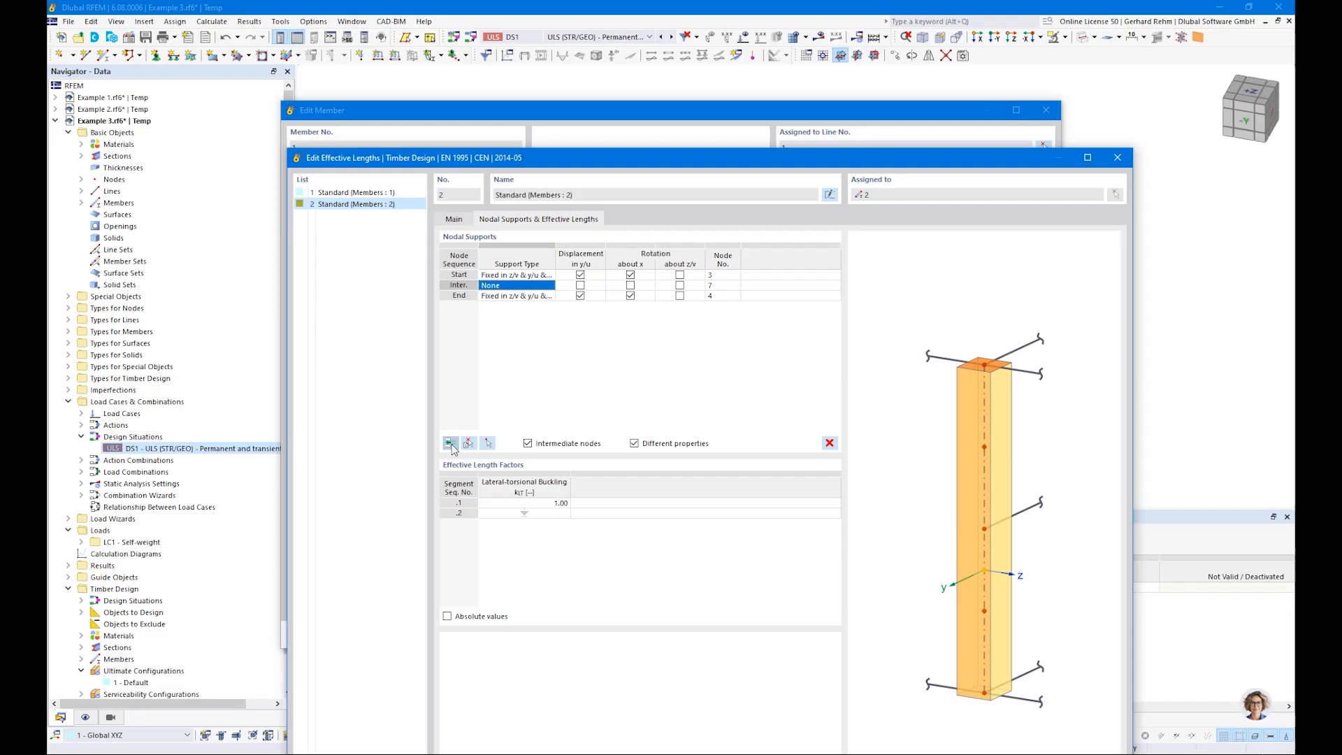
{"action": "left_click", "coordinate": [581, 285]}
{"action": "left_click", "coordinate": [581, 295]}
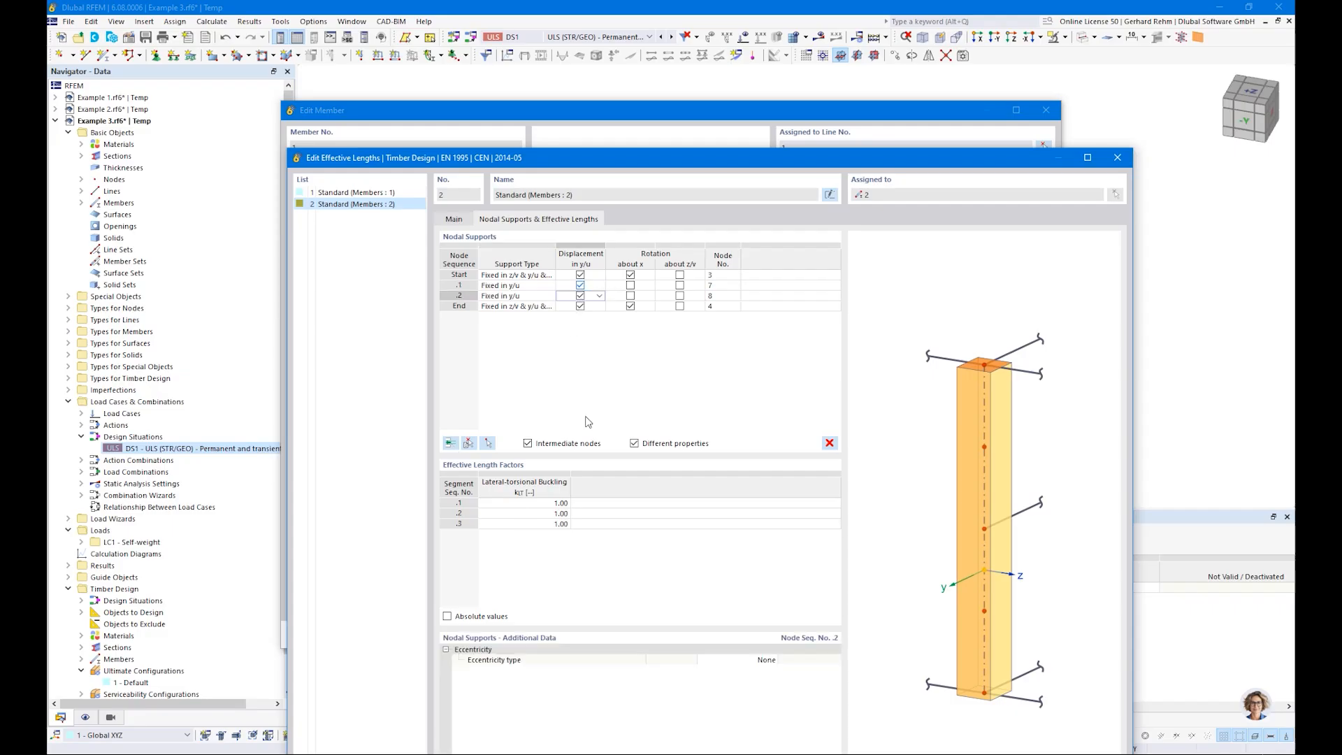
Step: Set the eccentricity type of both intermediate nodal supports in member 2's effective lengths to At upper flange
{"action": "double_click", "coordinate": [593, 169]}
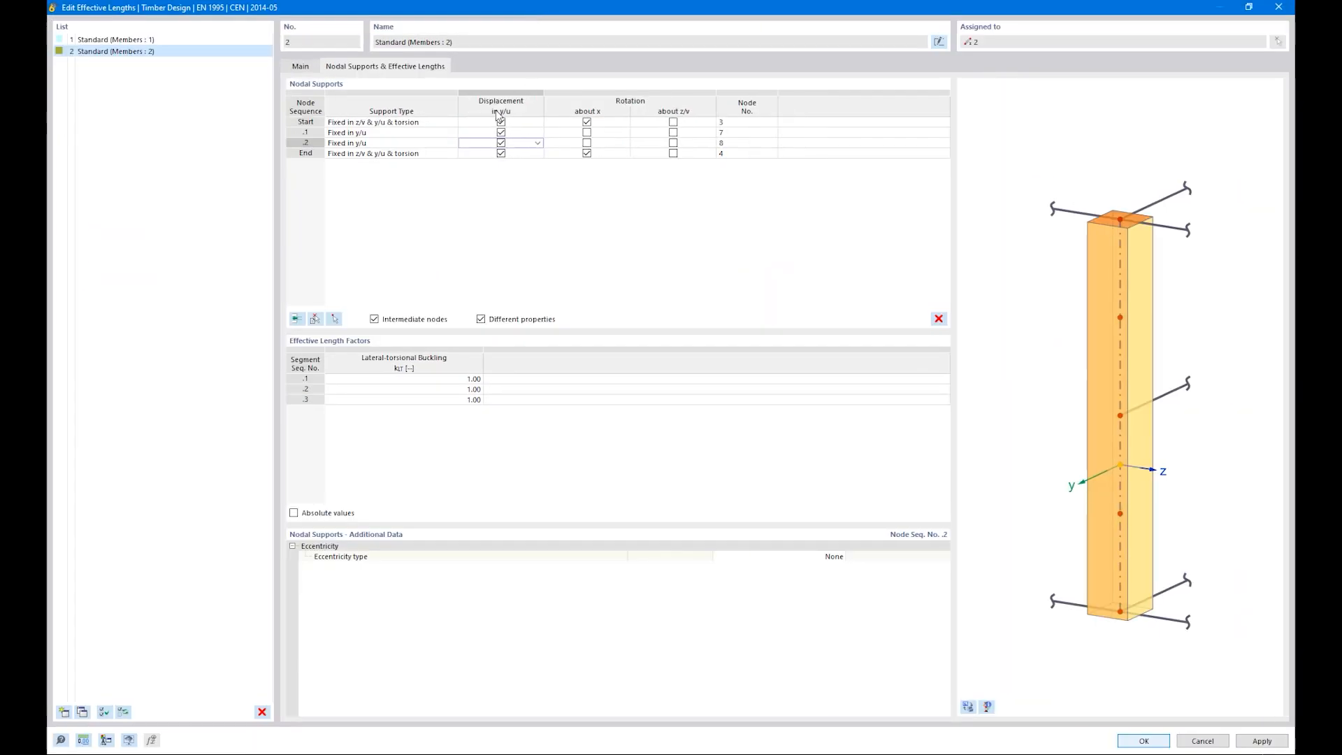
{"action": "left_click", "coordinate": [434, 132]}
{"action": "left_click", "coordinate": [427, 143], "text": "shift"}
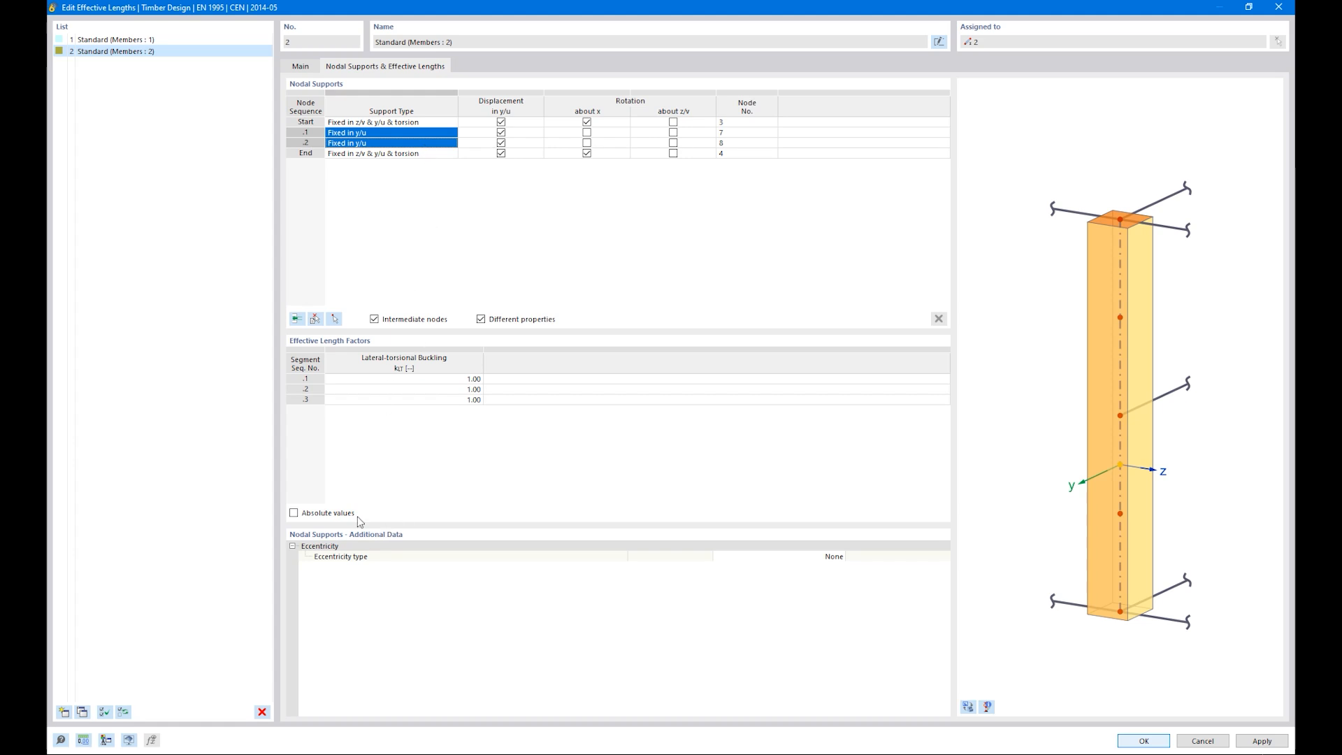
{"action": "left_click", "coordinate": [838, 557]}
{"action": "left_click", "coordinate": [841, 558]}
{"action": "left_click", "coordinate": [1012, 618]}
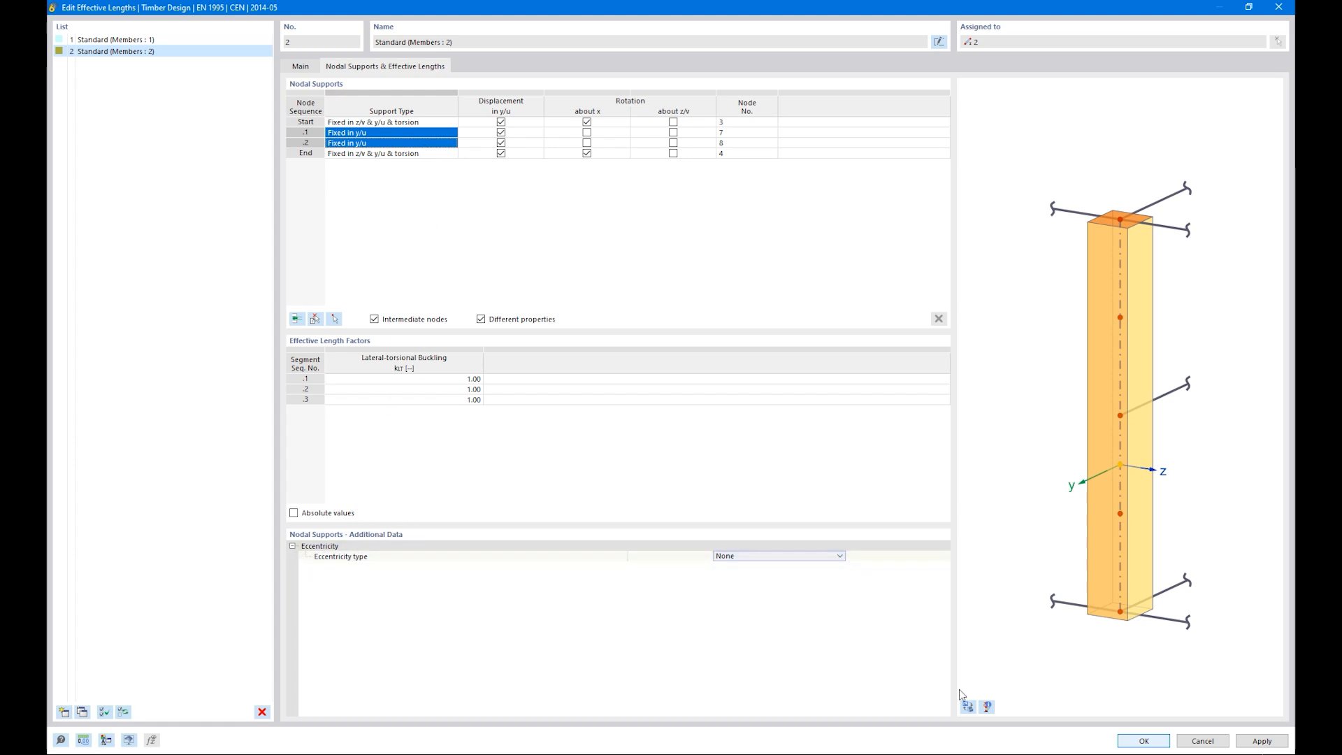
{"action": "left_click", "coordinate": [1088, 404]}
{"action": "middle_click_drag", "start_coordinate": [1140, 437], "coordinate": [932, 397], "text": "ctrl"}
{"action": "right_click", "coordinate": [932, 396]}
{"action": "left_click", "coordinate": [1128, 413]}
{"action": "scroll", "coordinate": [1132, 409], "scroll_direction": "up", "scroll_amount": 6}
{"action": "middle_click_drag", "start_coordinate": [1129, 426], "coordinate": [1131, 393], "text": "ctrl"}
{"action": "right_click", "coordinate": [1131, 393]}
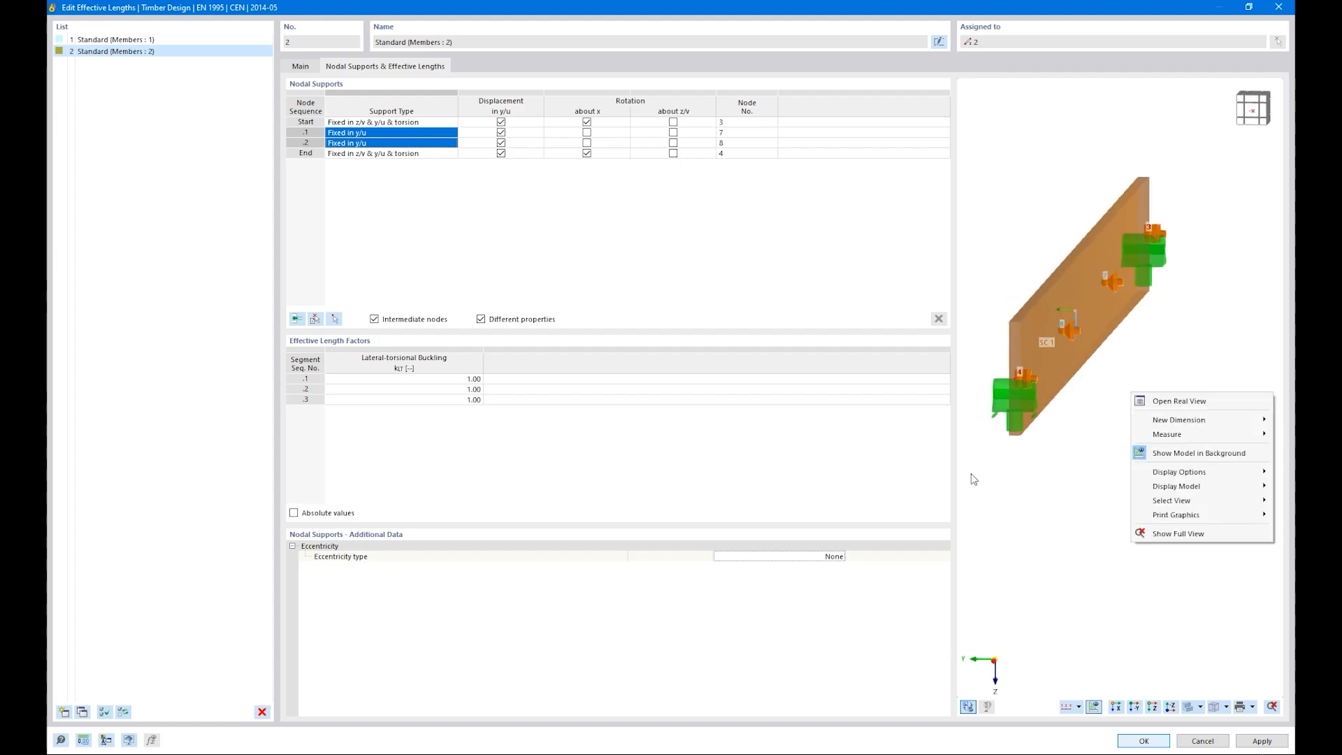
{"action": "left_click", "coordinate": [816, 557]}
{"action": "left_click", "coordinate": [841, 557]}
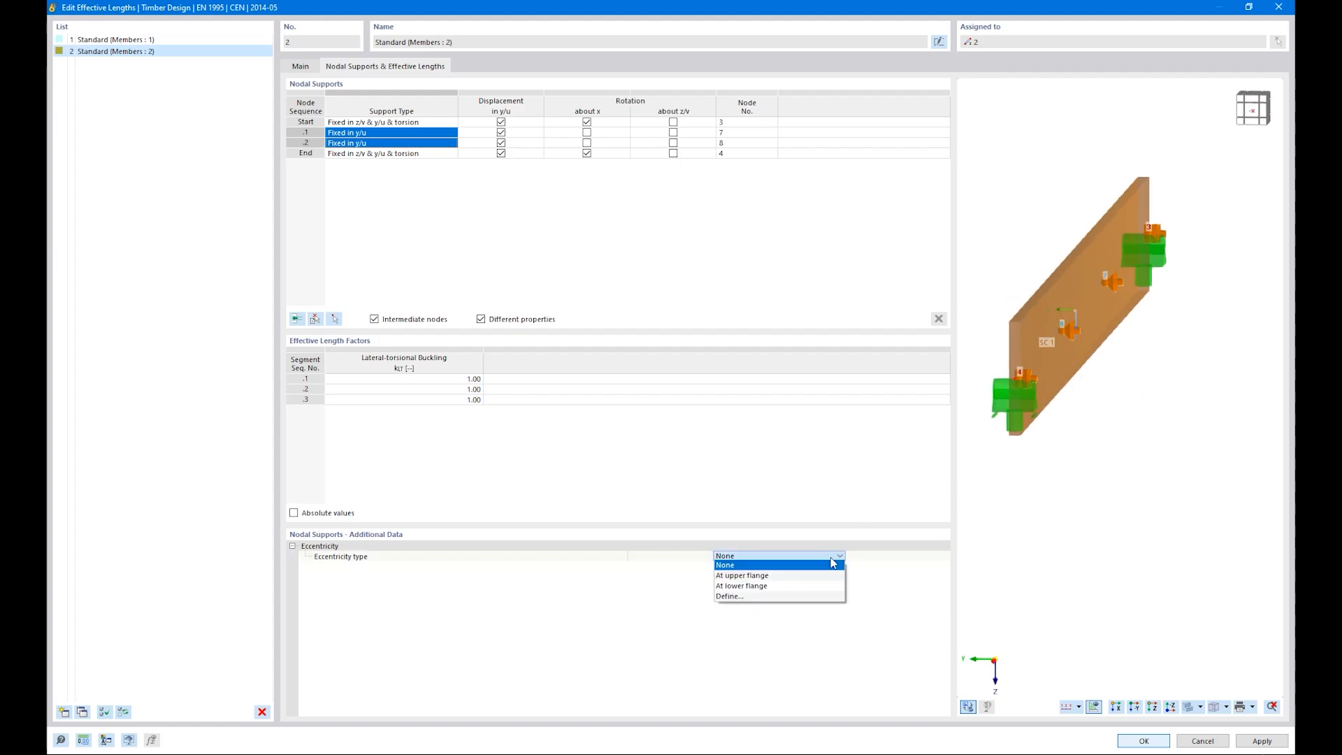
{"action": "left_click", "coordinate": [800, 575]}
Step: Inspect member 2's intermediate supports in the preview, then accept the effective lengths and the member settings
{"action": "middle_click_drag", "start_coordinate": [1070, 526], "coordinate": [1143, 533], "text": "ctrl"}
{"action": "right_click", "coordinate": [1143, 534]}
{"action": "left_click", "coordinate": [1062, 474]}
{"action": "scroll", "coordinate": [1061, 474], "scroll_direction": "down", "scroll_amount": 4}
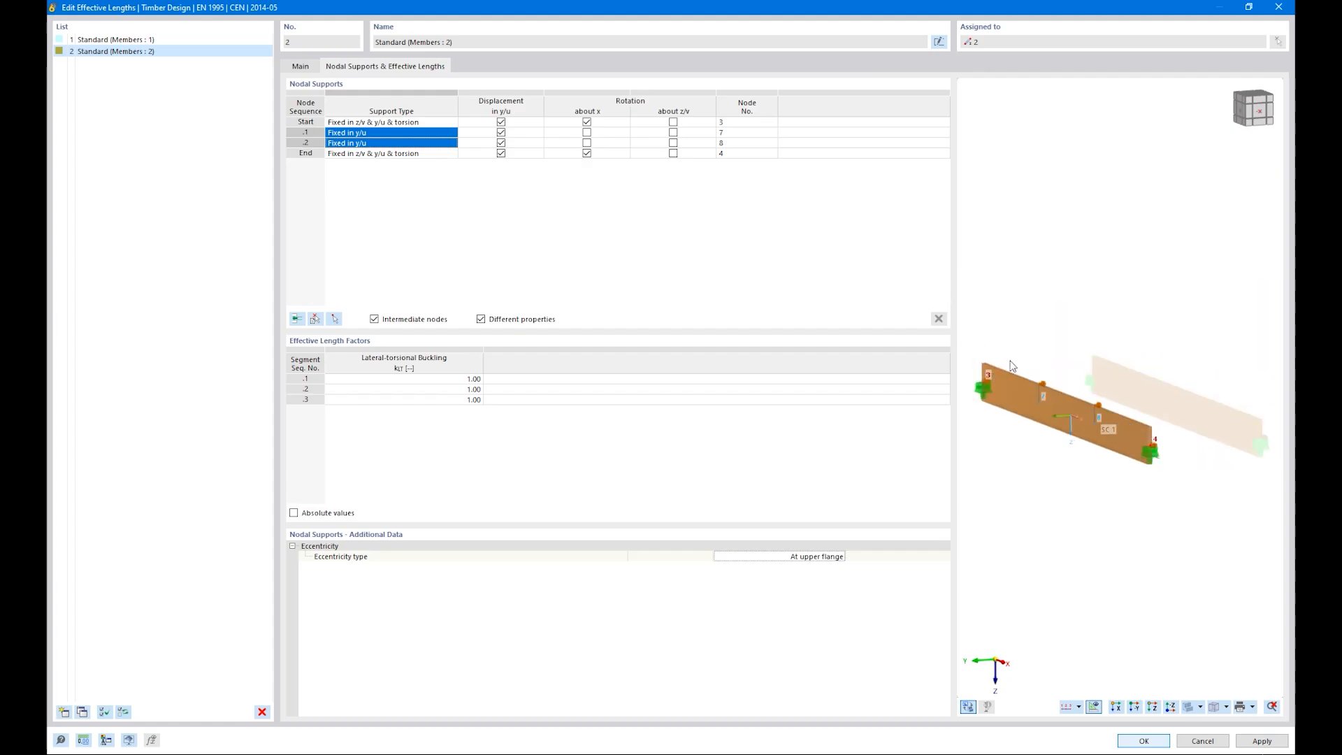
{"action": "left_click", "coordinate": [1144, 741]}
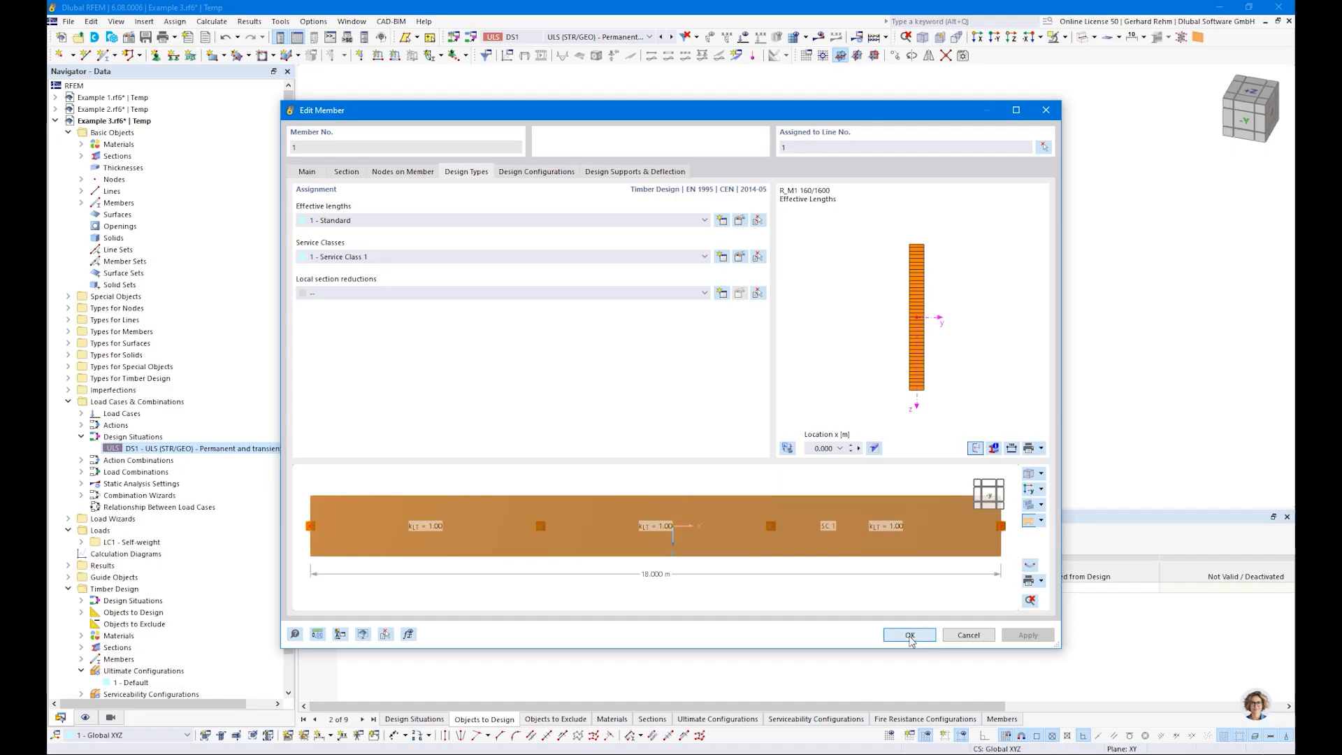
{"action": "left_click", "coordinate": [910, 635]}
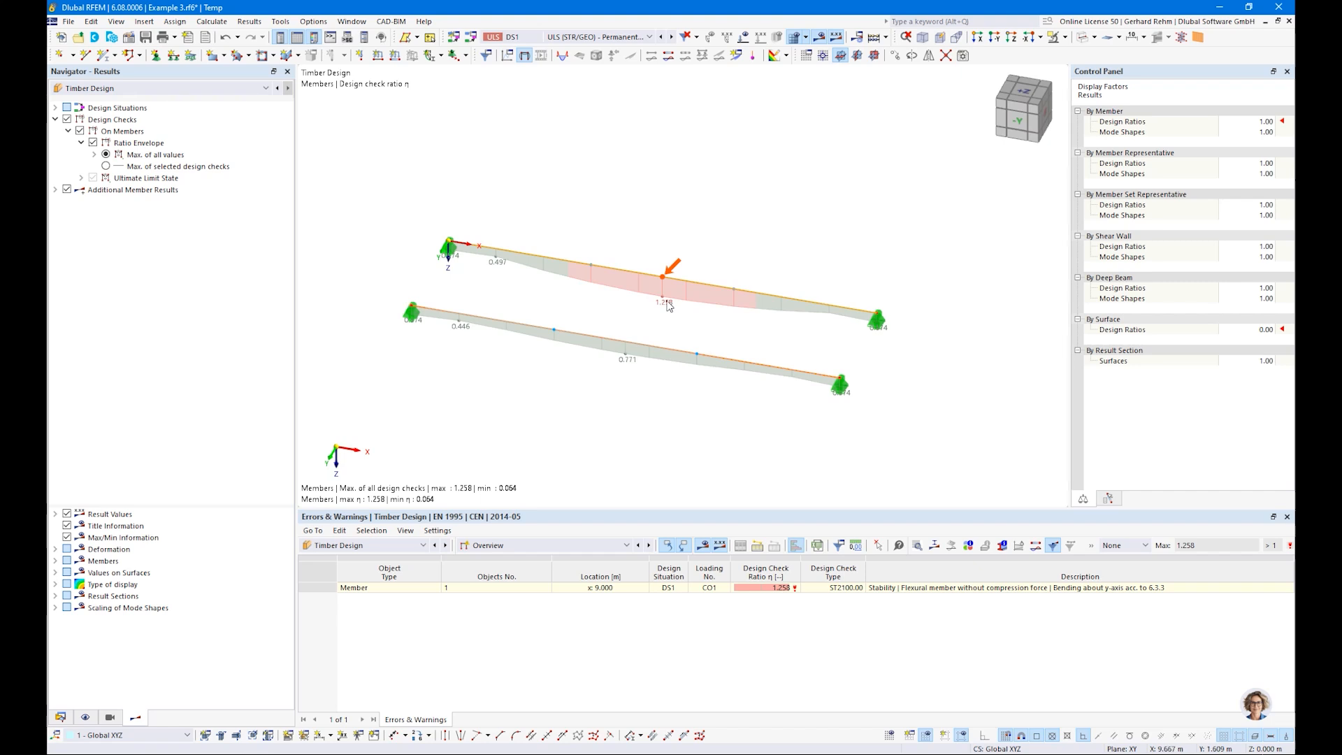
Step: Show the design ratios on members and select member 1's stability check for bending about the y-axis acc. to 6.3.3
{"action": "left_click", "coordinate": [560, 546]}
{"action": "left_click", "coordinate": [518, 574]}
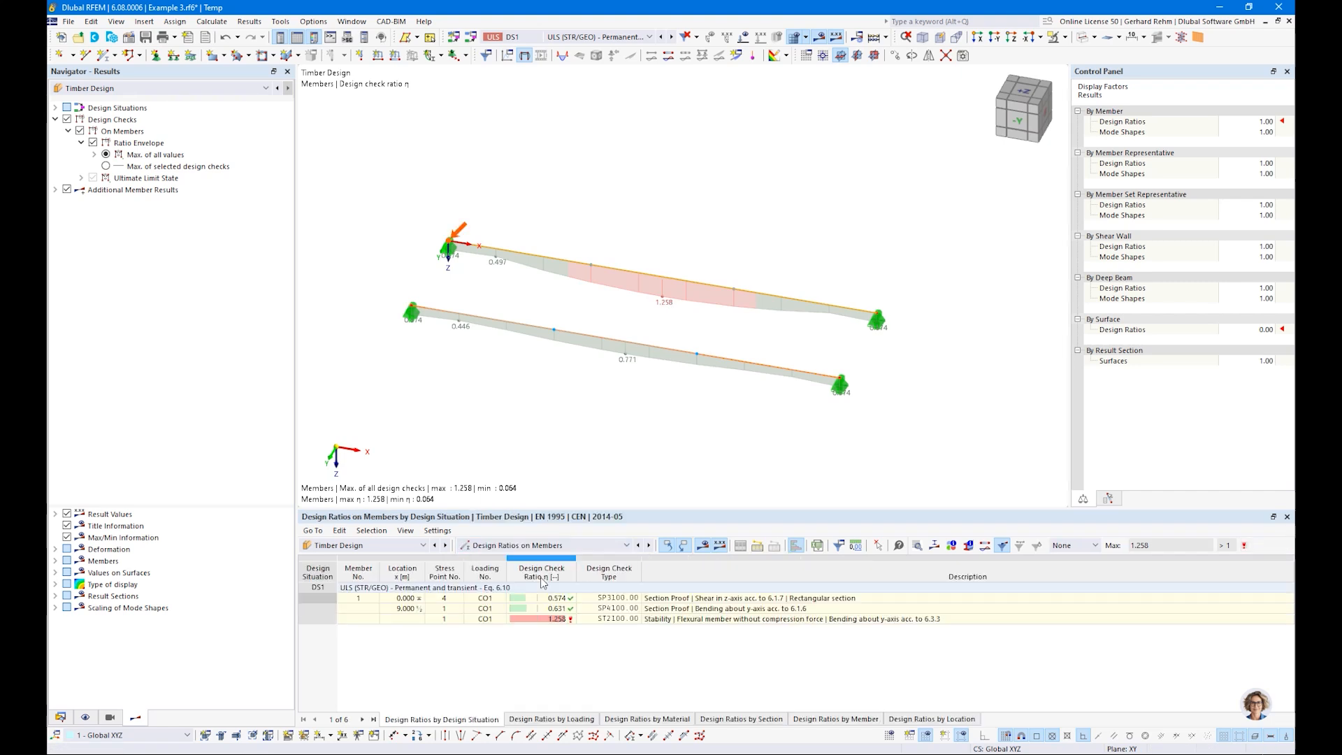
{"action": "left_click", "coordinate": [682, 620]}
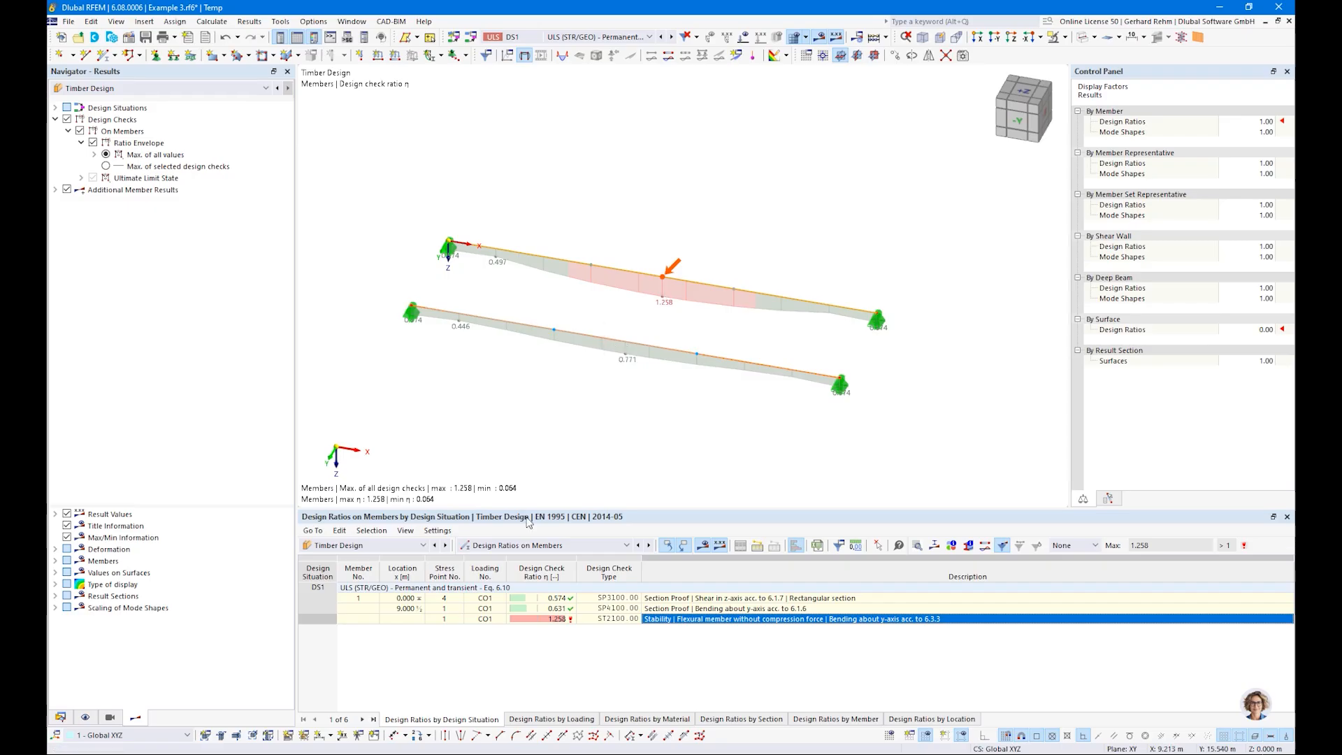
Step: List the design ratios by member and examine the ST2100 stability check details of member 2
{"action": "left_click", "coordinate": [545, 545]}
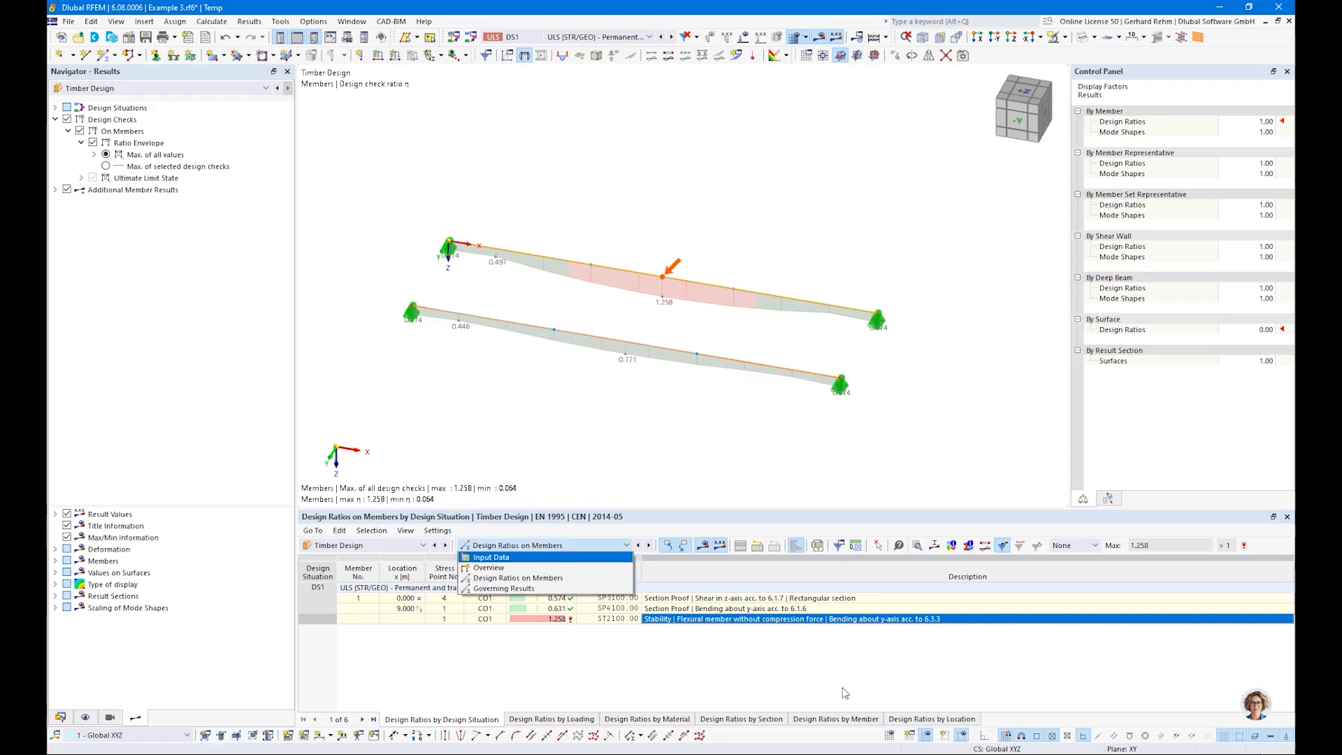
{"action": "left_click", "coordinate": [835, 720]}
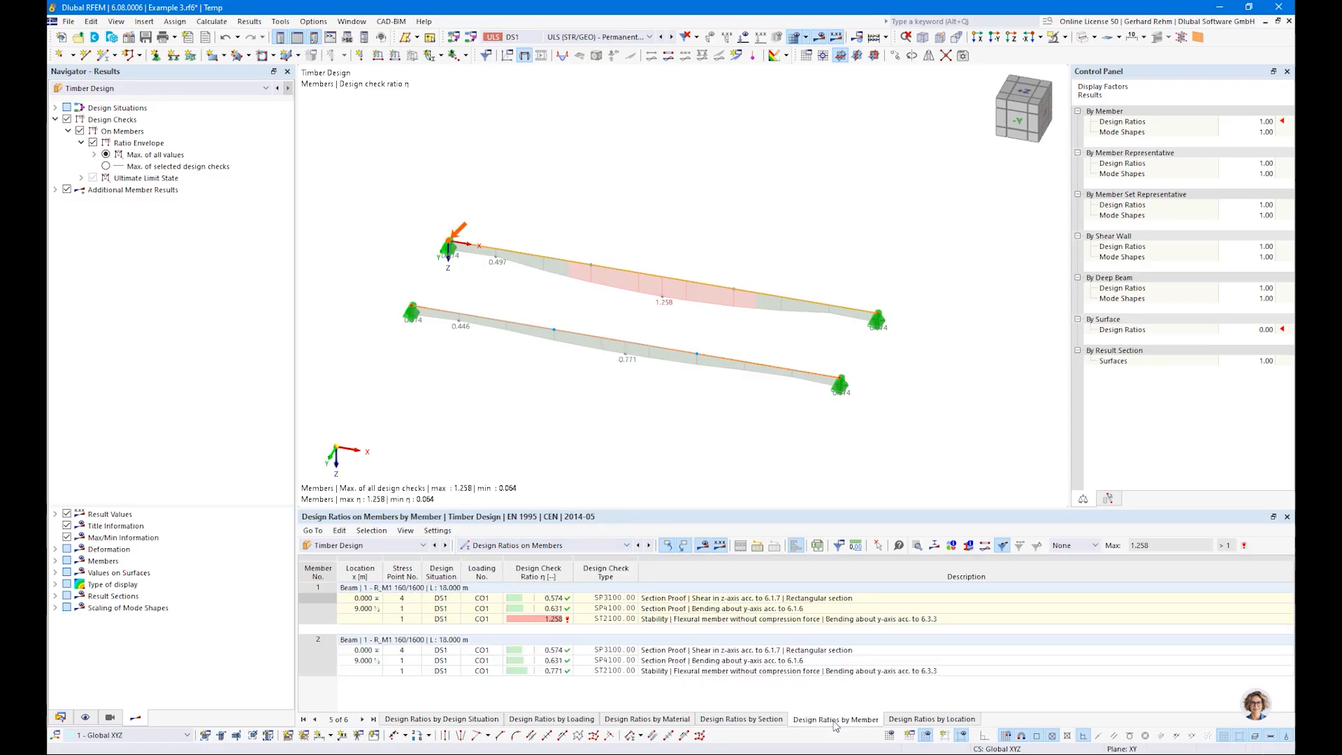
{"action": "left_click", "coordinate": [681, 671]}
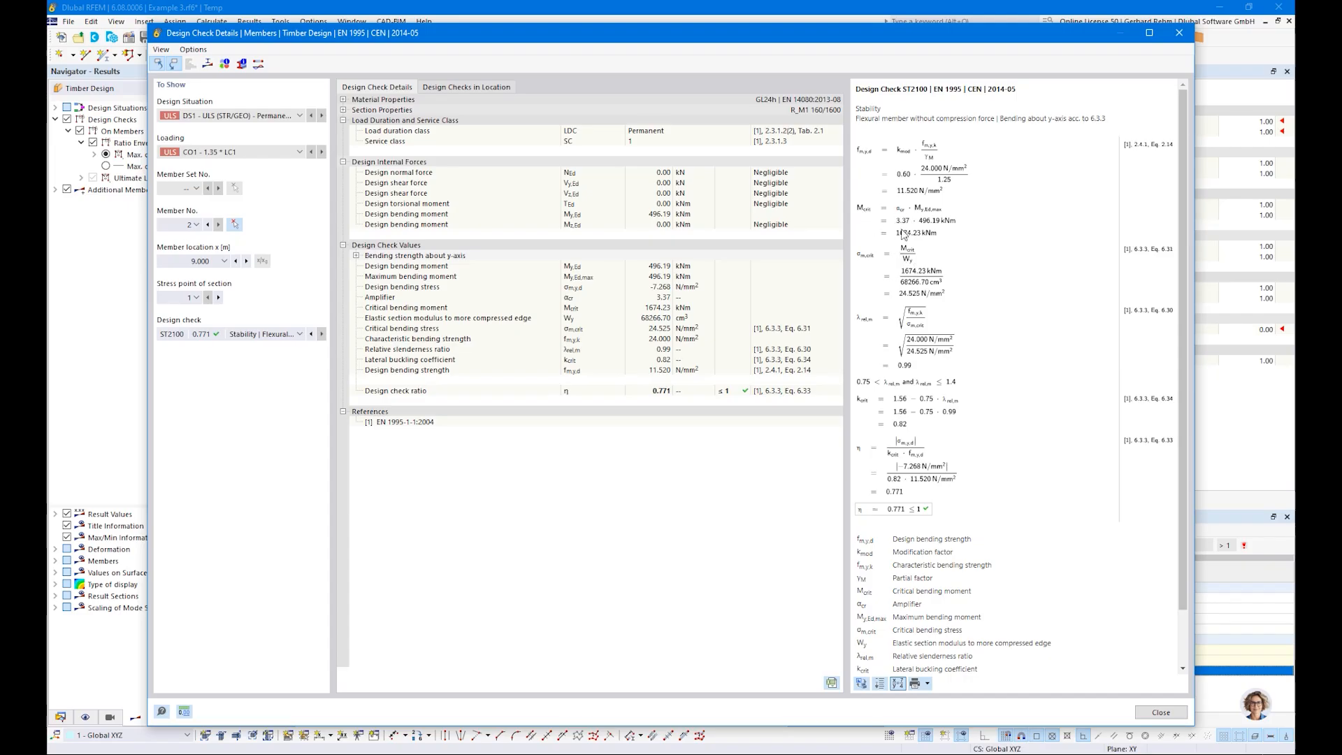
{"action": "scroll", "coordinate": [902, 227], "scroll_direction": "up", "scroll_amount": 3, "text": "ctrl"}
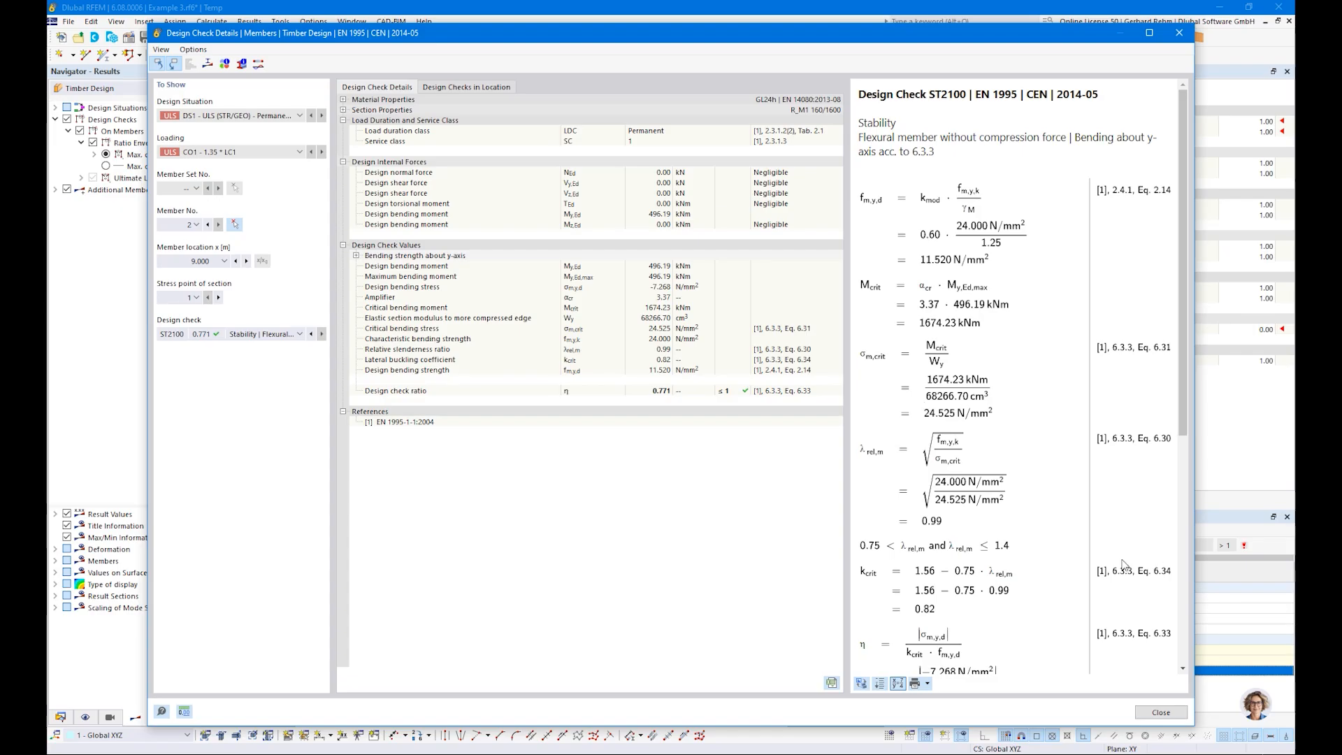
{"action": "scroll", "coordinate": [1123, 565], "scroll_direction": "down", "scroll_amount": 3}
{"action": "left_click", "coordinate": [1138, 713]}
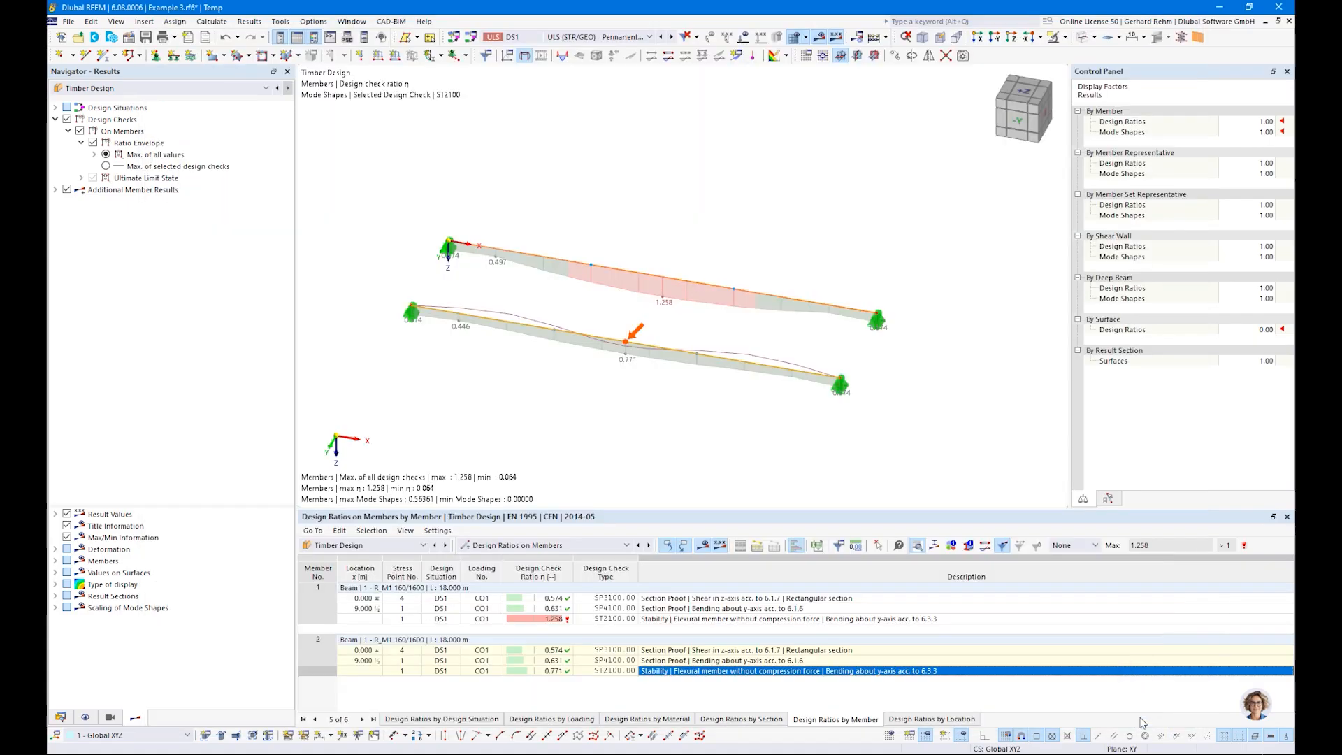
Step: Expand the mode shape results and set the member deformation display to Section Colored
{"action": "left_click", "coordinate": [55, 189]}
{"action": "left_click", "coordinate": [69, 202]}
{"action": "middle_click_drag", "start_coordinate": [735, 436], "coordinate": [608, 335], "text": "ctrl"}
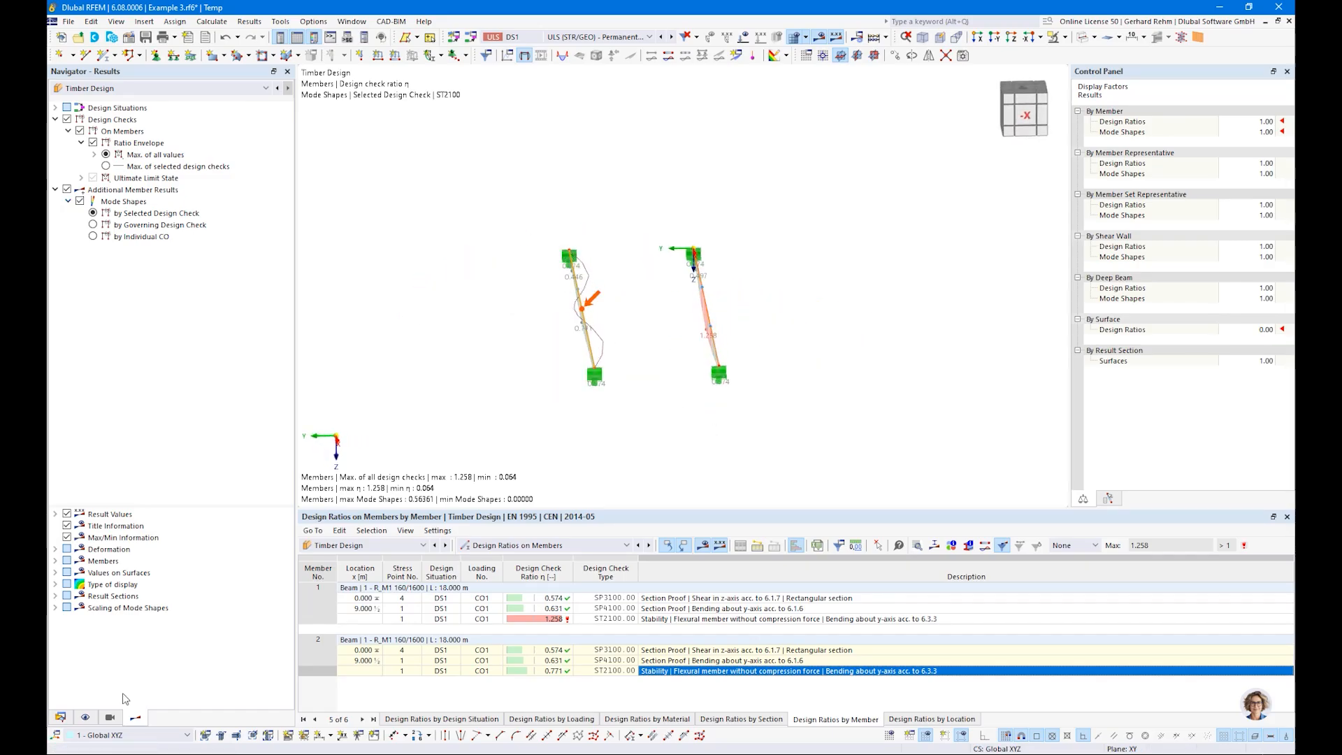
{"action": "left_click", "coordinate": [55, 550]}
{"action": "left_click", "coordinate": [67, 561]}
{"action": "left_click", "coordinate": [92, 596]}
Step: Examine the coloured lateral-torsional buckling mode shape of member 2 up close and from several directions
{"action": "mouse_move", "coordinate": [568, 410]}
{"action": "middle_mouse_down", "text": "ctrl"}
{"action": "mouse_move", "coordinate": [638, 377]}
{"action": "mouse_move", "coordinate": [704, 410]}
{"action": "mouse_move", "coordinate": [641, 371]}
{"action": "mouse_move", "coordinate": [582, 388]}
{"action": "middle_mouse_up", "text": "ctrl"}
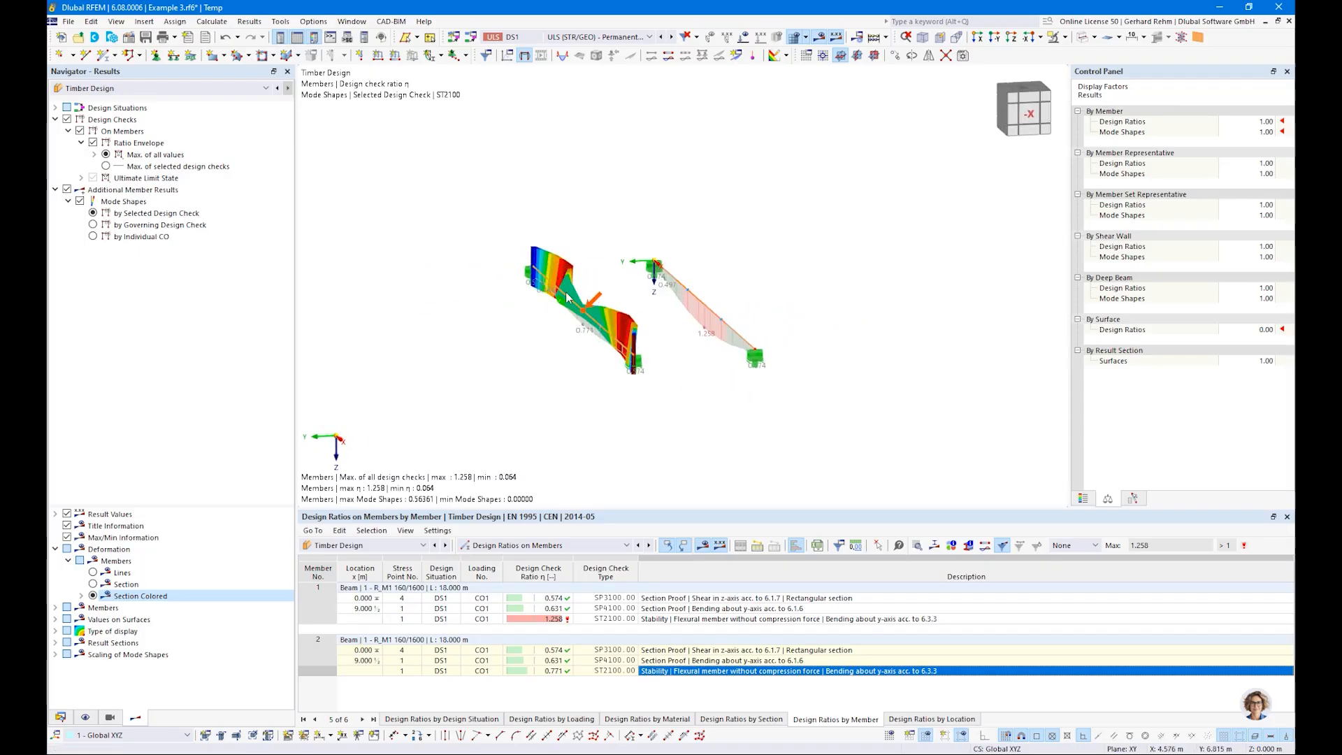
{"action": "middle_click_drag", "start_coordinate": [650, 375], "coordinate": [661, 460], "text": "ctrl"}
{"action": "scroll", "coordinate": [541, 299], "scroll_direction": "up", "scroll_amount": 5}
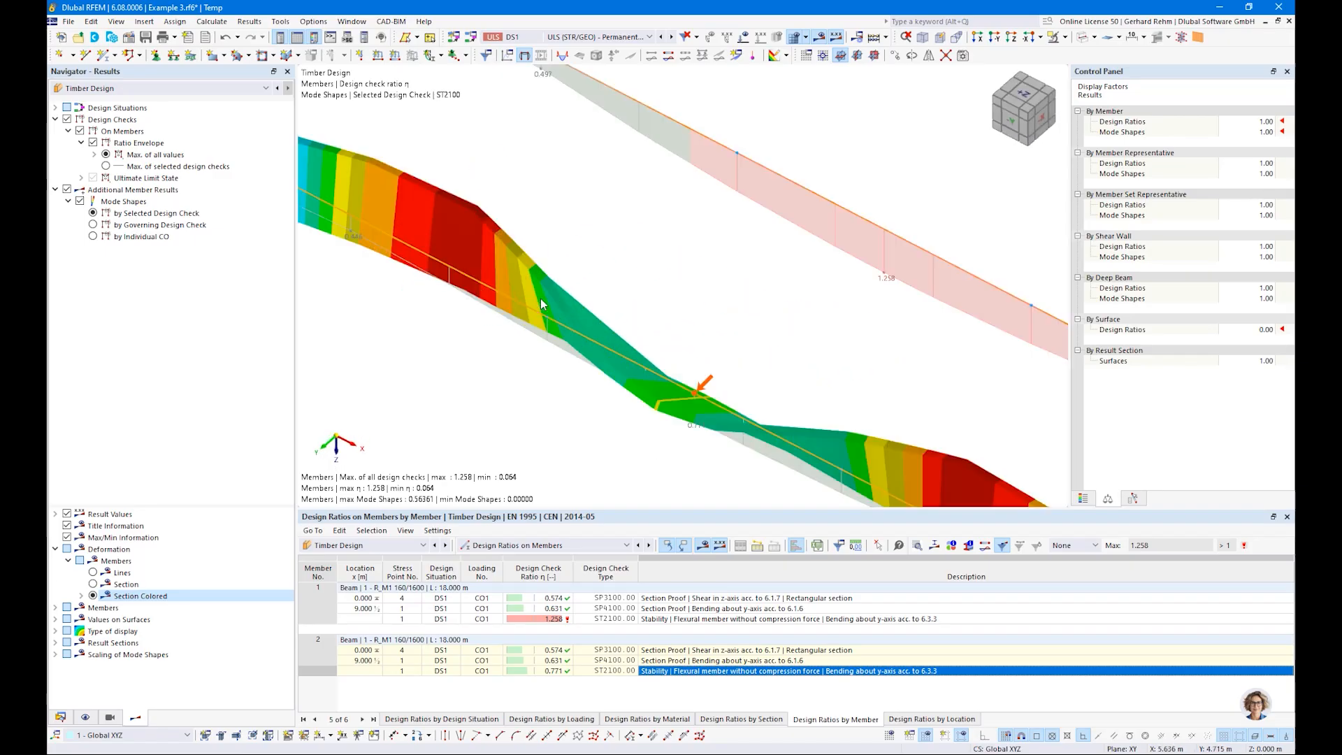
{"action": "scroll", "coordinate": [542, 314], "scroll_direction": "down", "scroll_amount": 2}
{"action": "scroll", "coordinate": [548, 273], "scroll_direction": "down", "scroll_amount": 1}
{"action": "middle_click_drag", "start_coordinate": [739, 399], "coordinate": [529, 306], "text": "ctrl"}
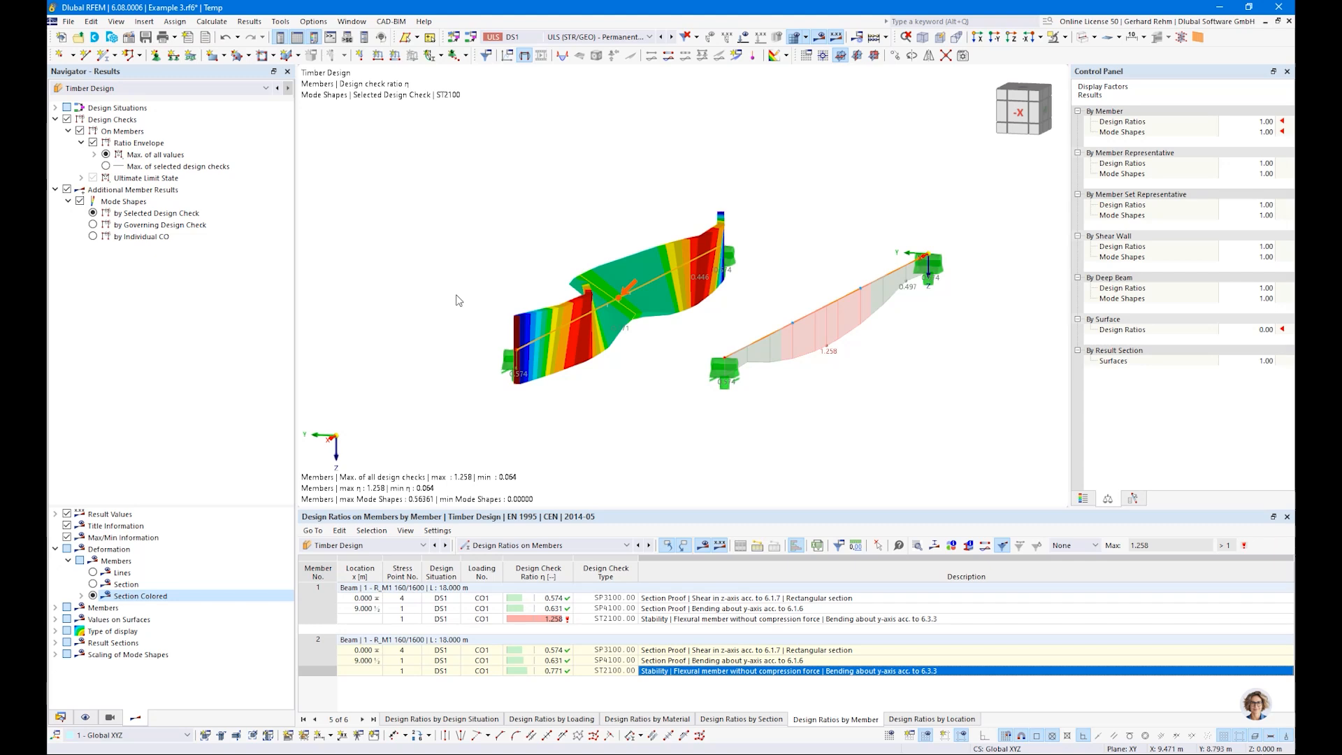
{"action": "middle_click_drag", "start_coordinate": [456, 300], "coordinate": [656, 348], "text": "ctrl"}
{"action": "scroll", "coordinate": [656, 347], "scroll_direction": "down", "scroll_amount": 3}
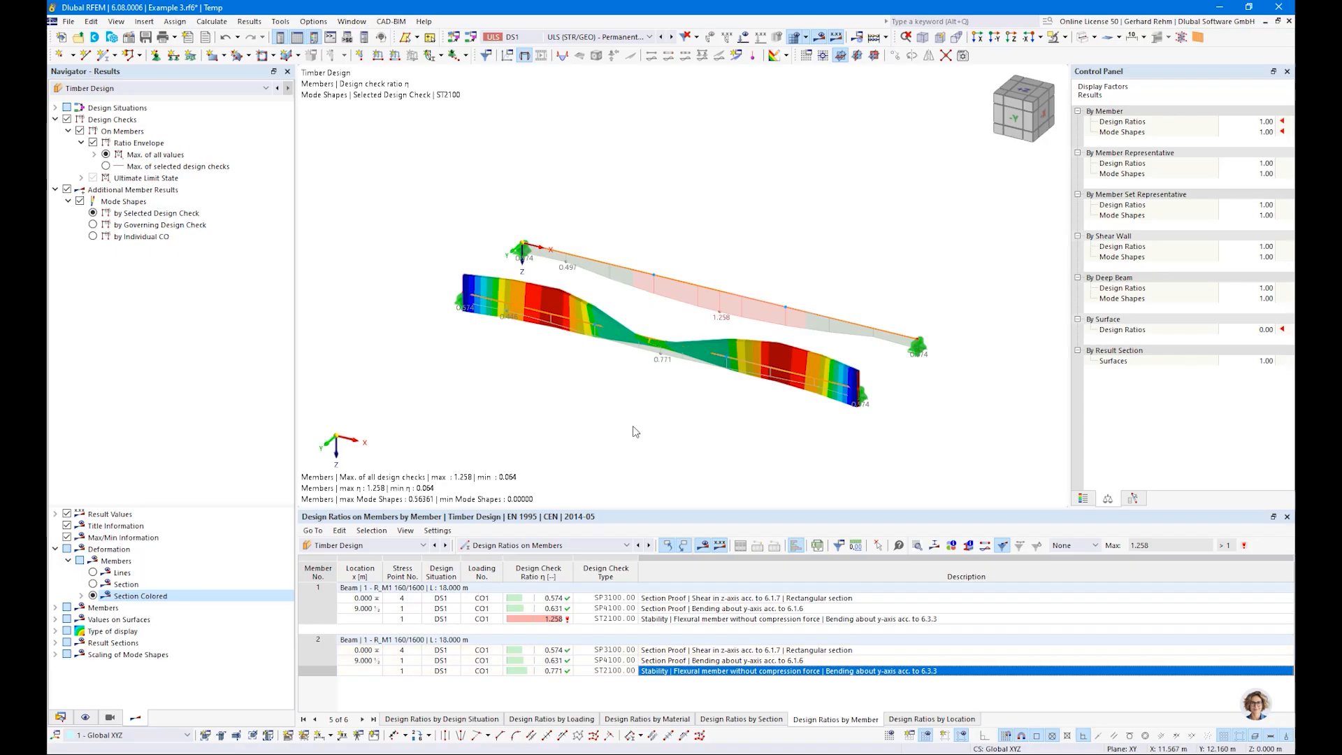
Step: Switch to the presentation's contents slide and return to RFEM
{"action": "key", "text": "alt+Tab"}
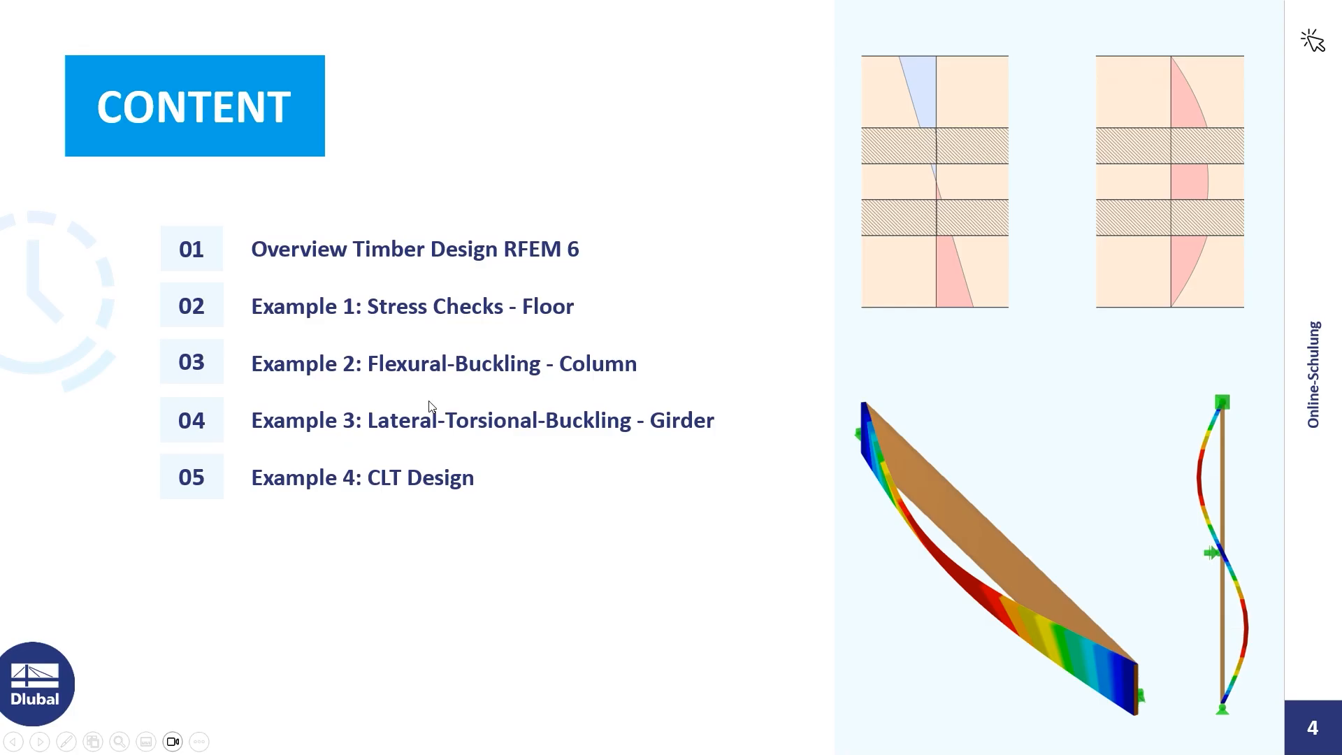
{"action": "key", "text": "alt+Tab"}
{"action": "key", "text": "alt+Tab"}
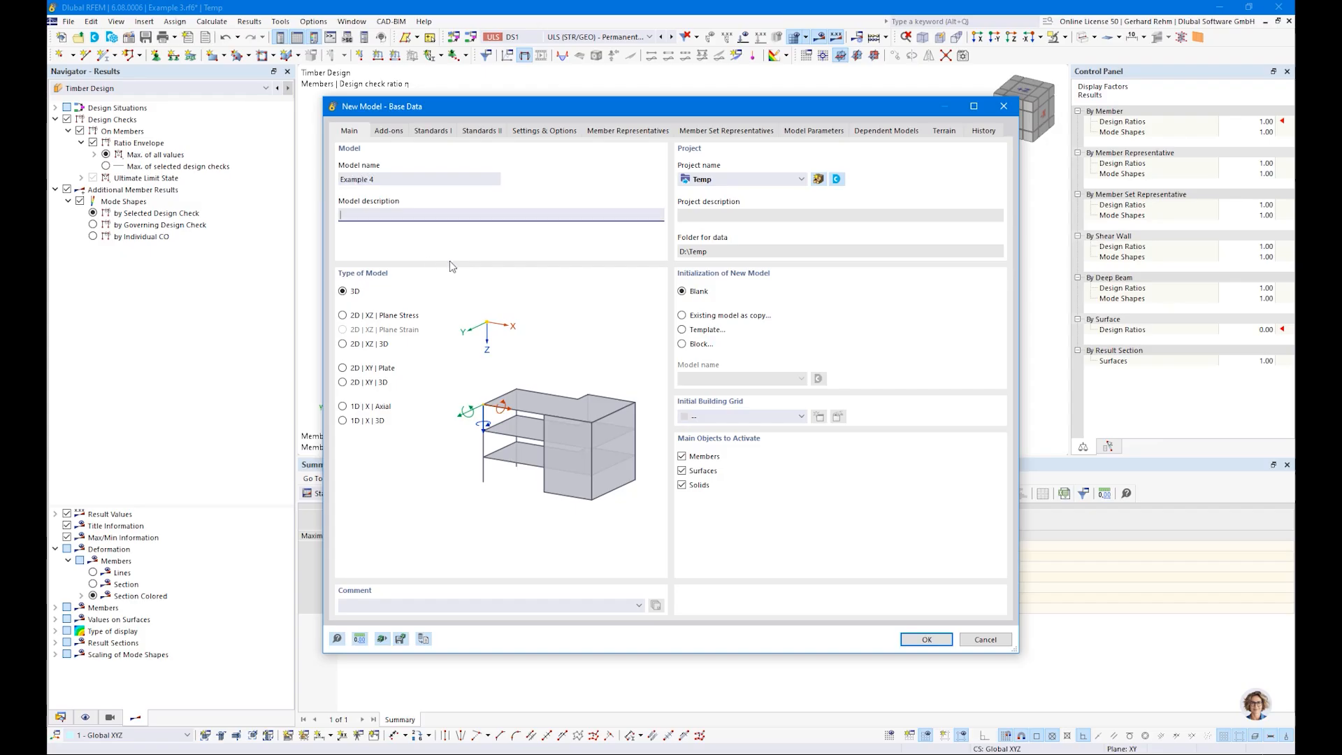
Step: Activate the Timber Design add-on, turn off the load wizards and create the Example 4 model with the EN 1990 Timber and EN 1995 standards
{"action": "left_click", "coordinate": [388, 131]}
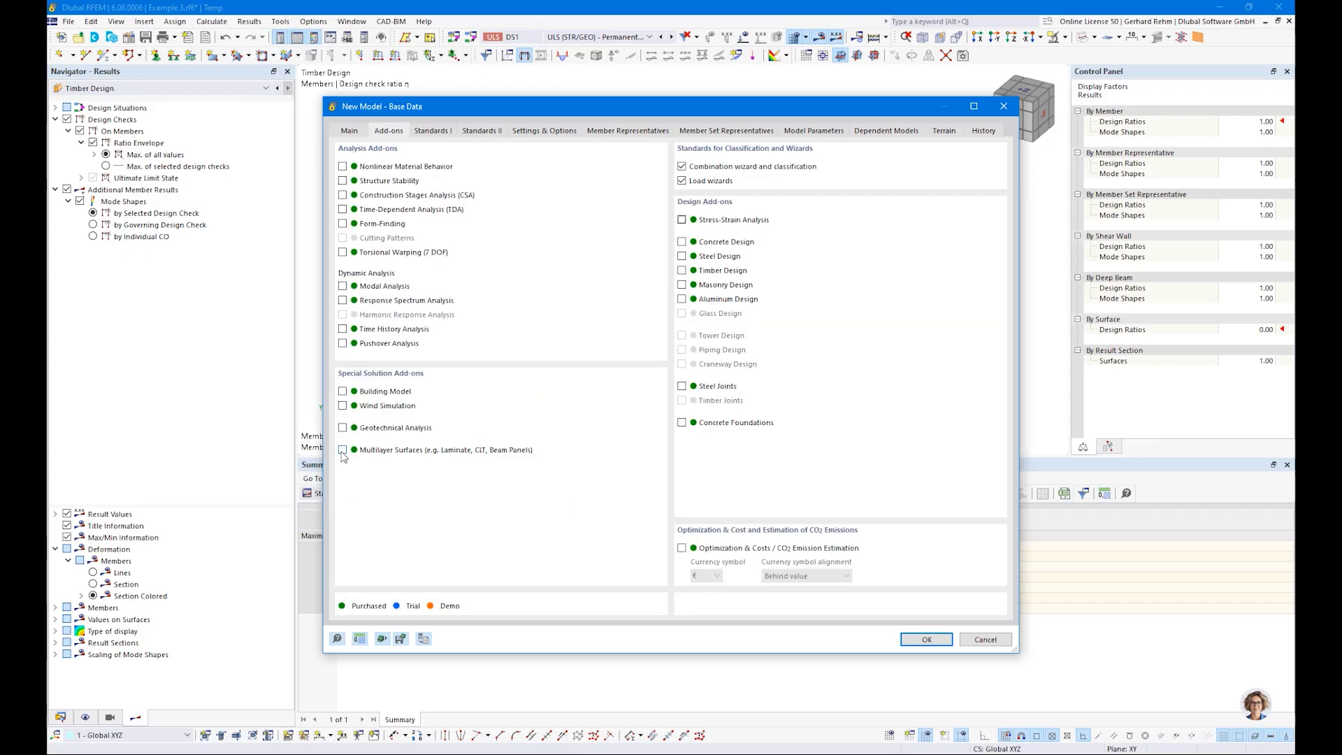
{"action": "left_click", "coordinate": [682, 271]}
{"action": "left_click", "coordinate": [683, 181]}
{"action": "left_click", "coordinate": [433, 132]}
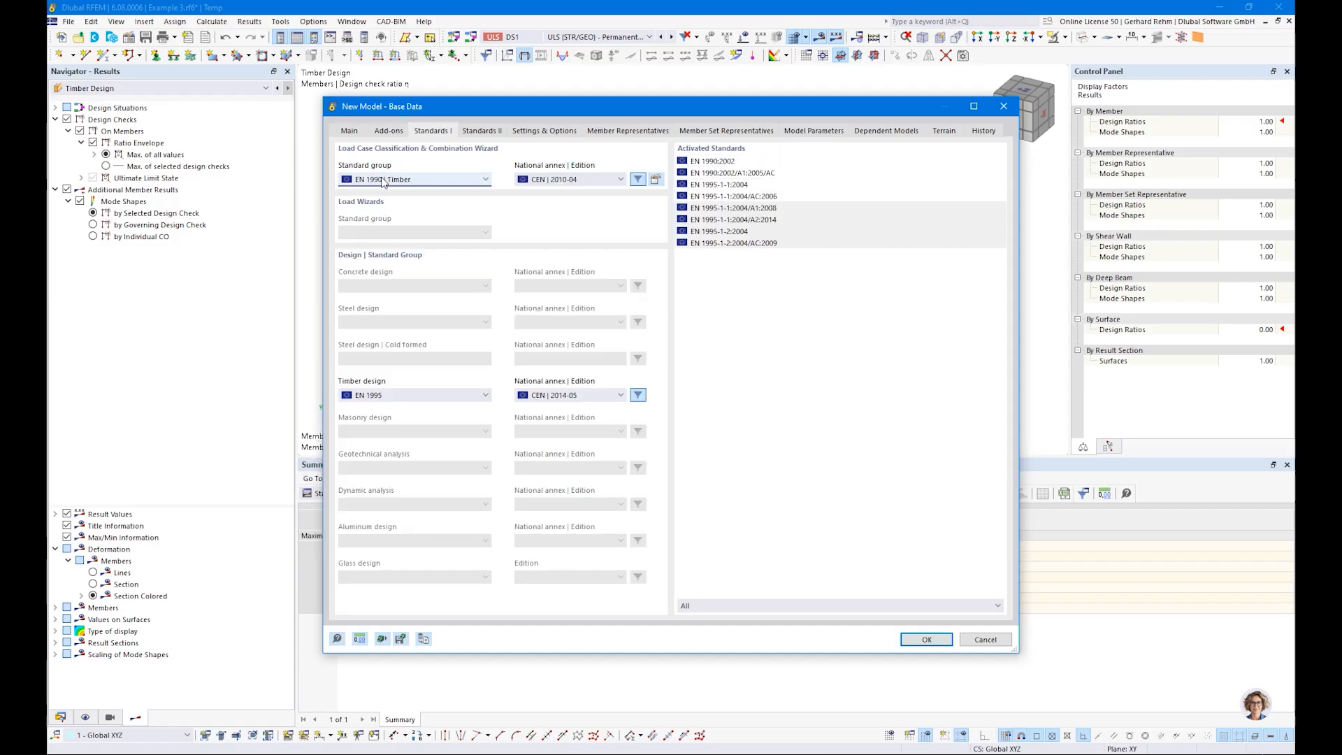
{"action": "left_click", "coordinate": [905, 641]}
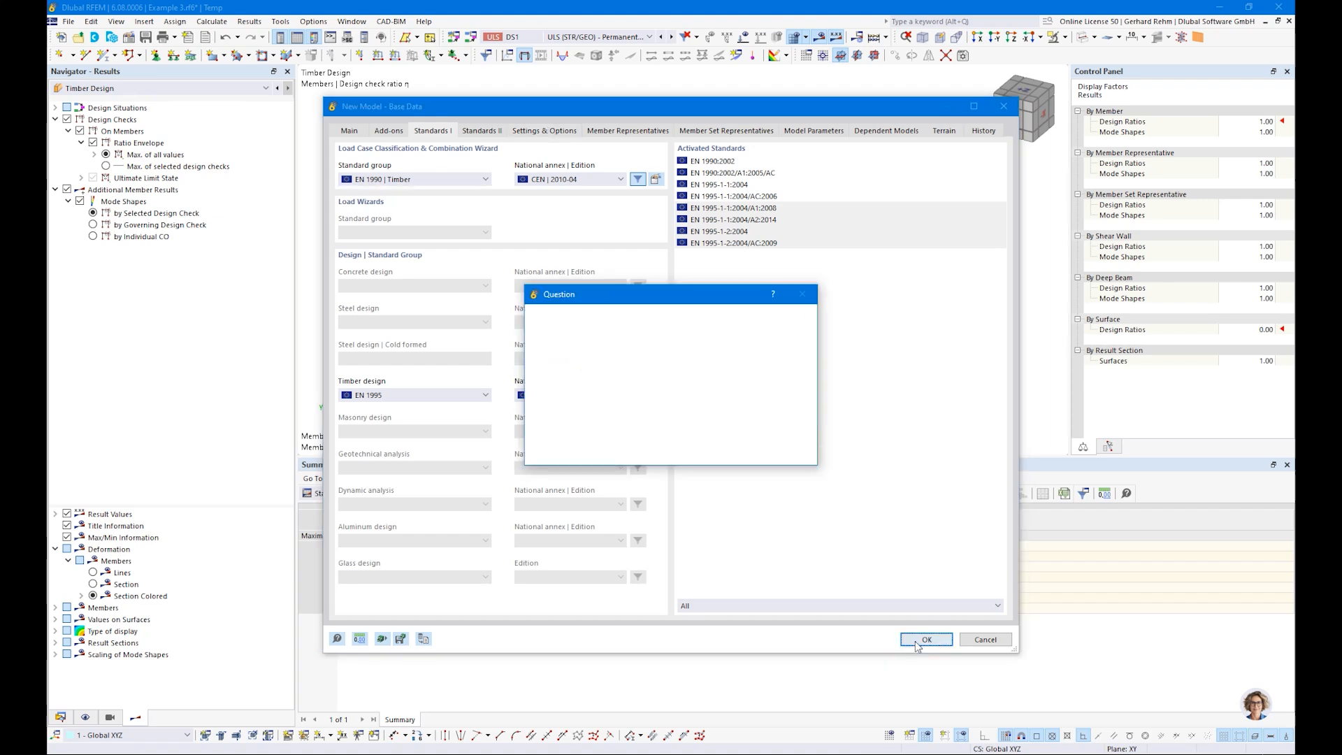
{"action": "left_click", "coordinate": [724, 452]}
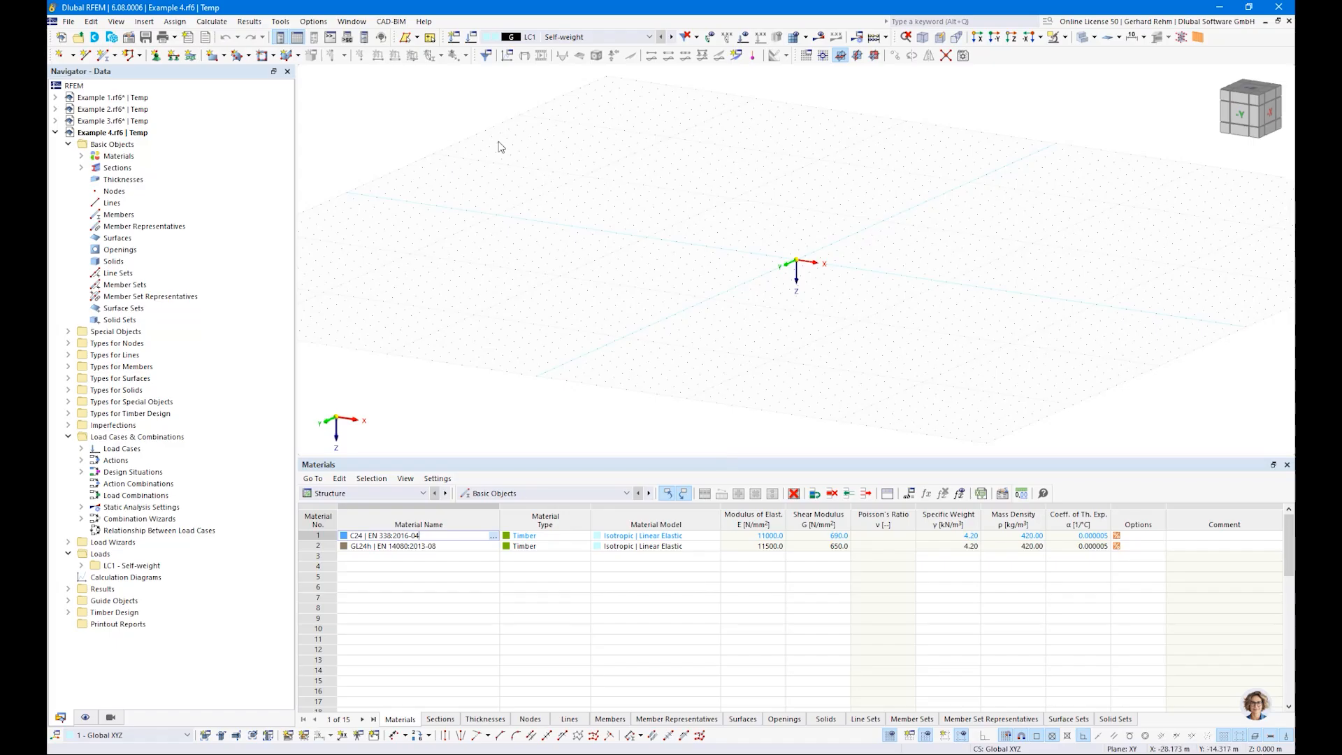
Step: Start a new rectangular surface, create a thickness of type Layers for it and open the composition library
{"action": "left_click", "coordinate": [215, 60]}
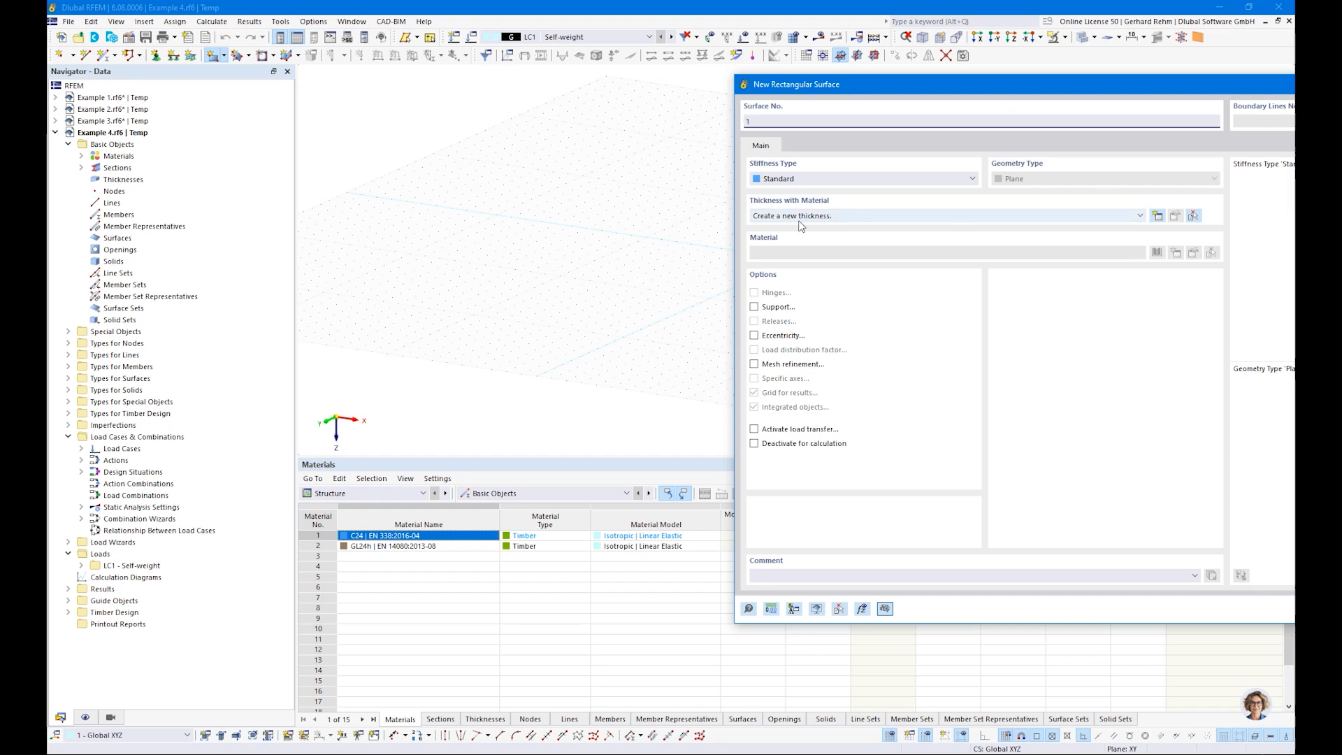
{"action": "left_click", "coordinate": [1157, 217]}
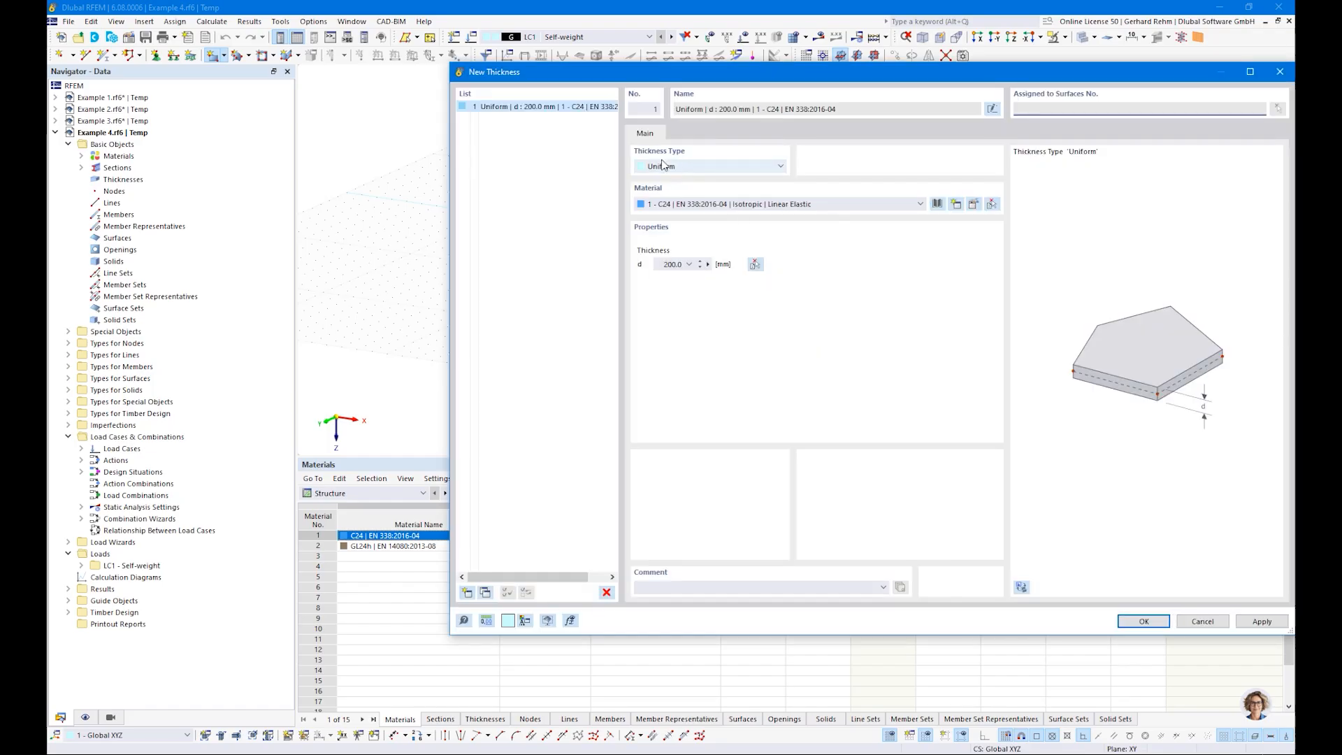
{"action": "left_click", "coordinate": [663, 165]}
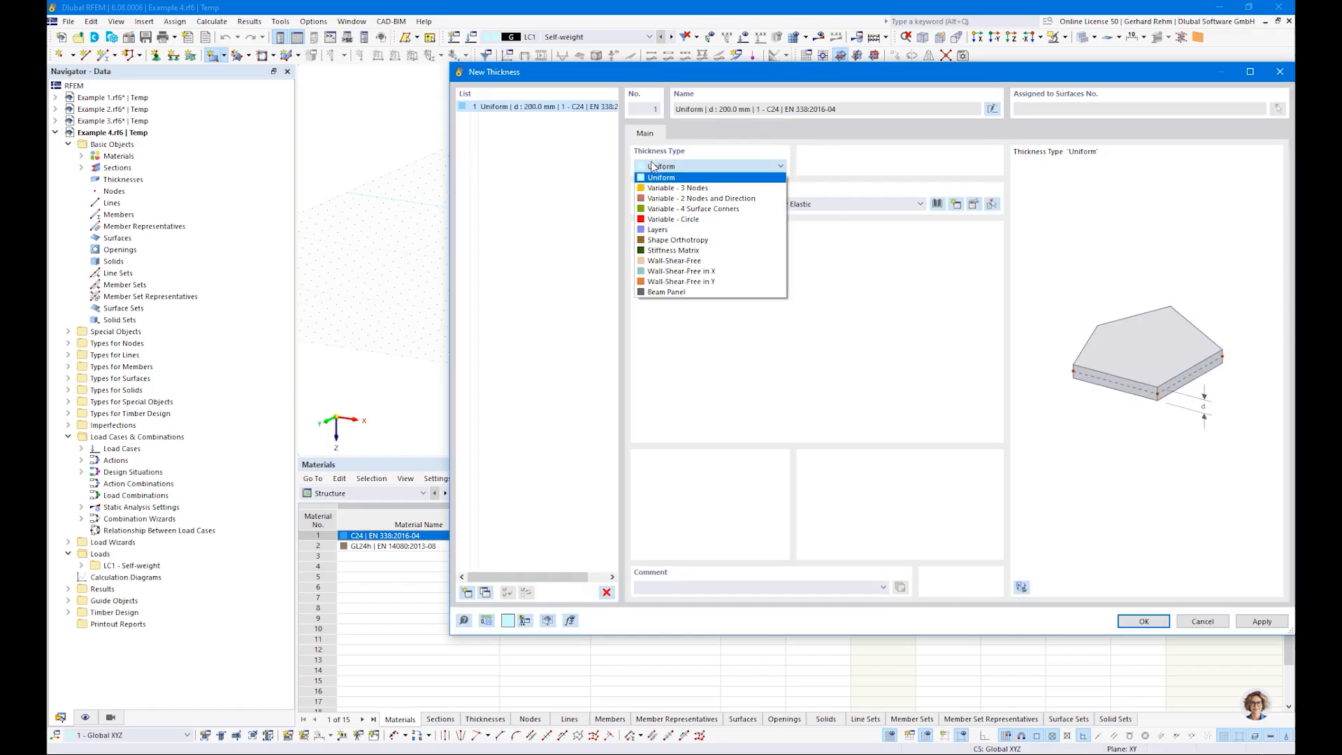
{"action": "left_click", "coordinate": [662, 231]}
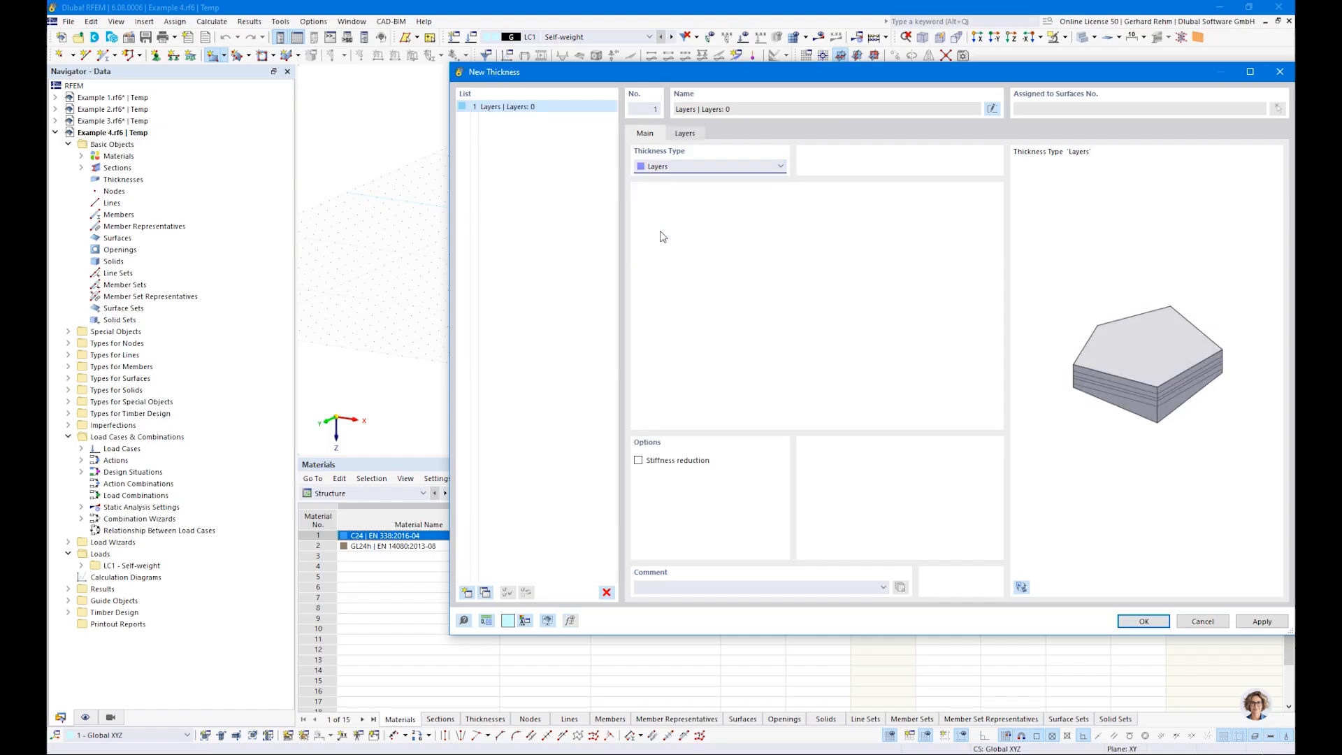
{"action": "left_click", "coordinate": [688, 135]}
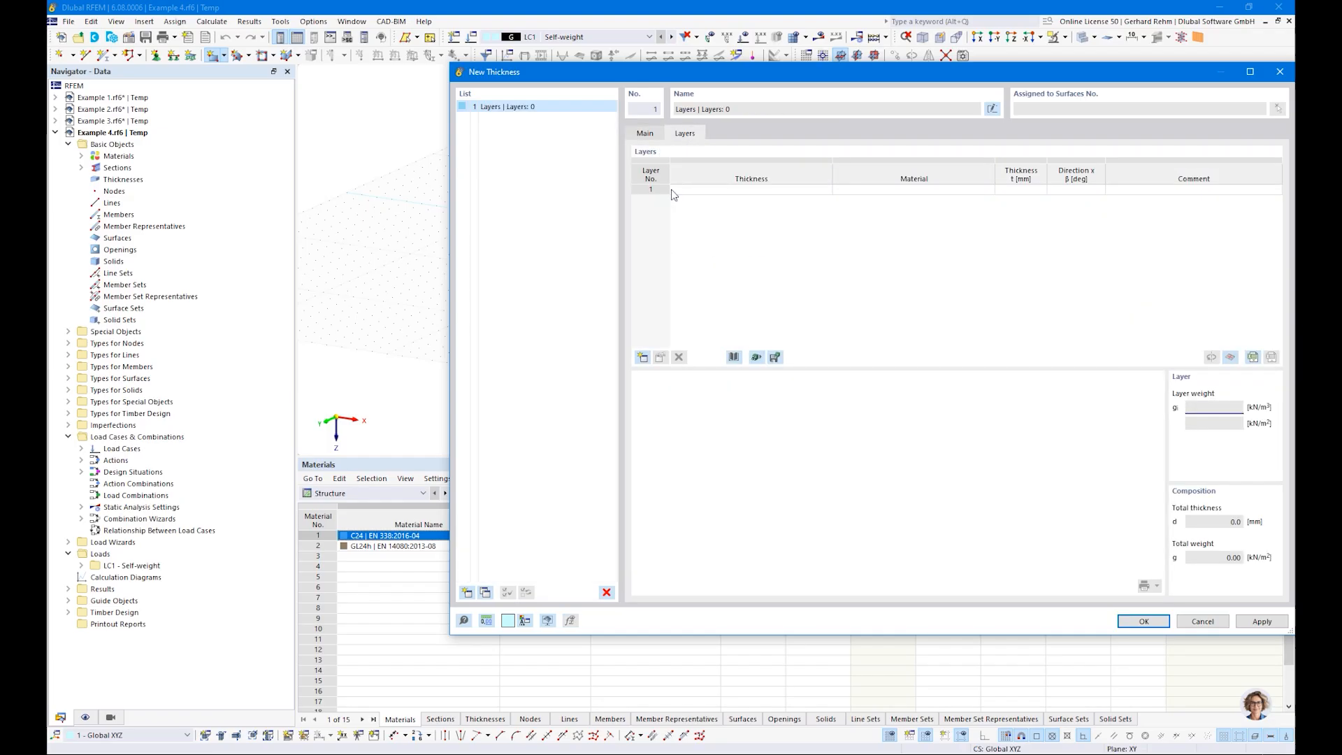
{"action": "left_click_drag", "start_coordinate": [745, 75], "coordinate": [558, 92]}
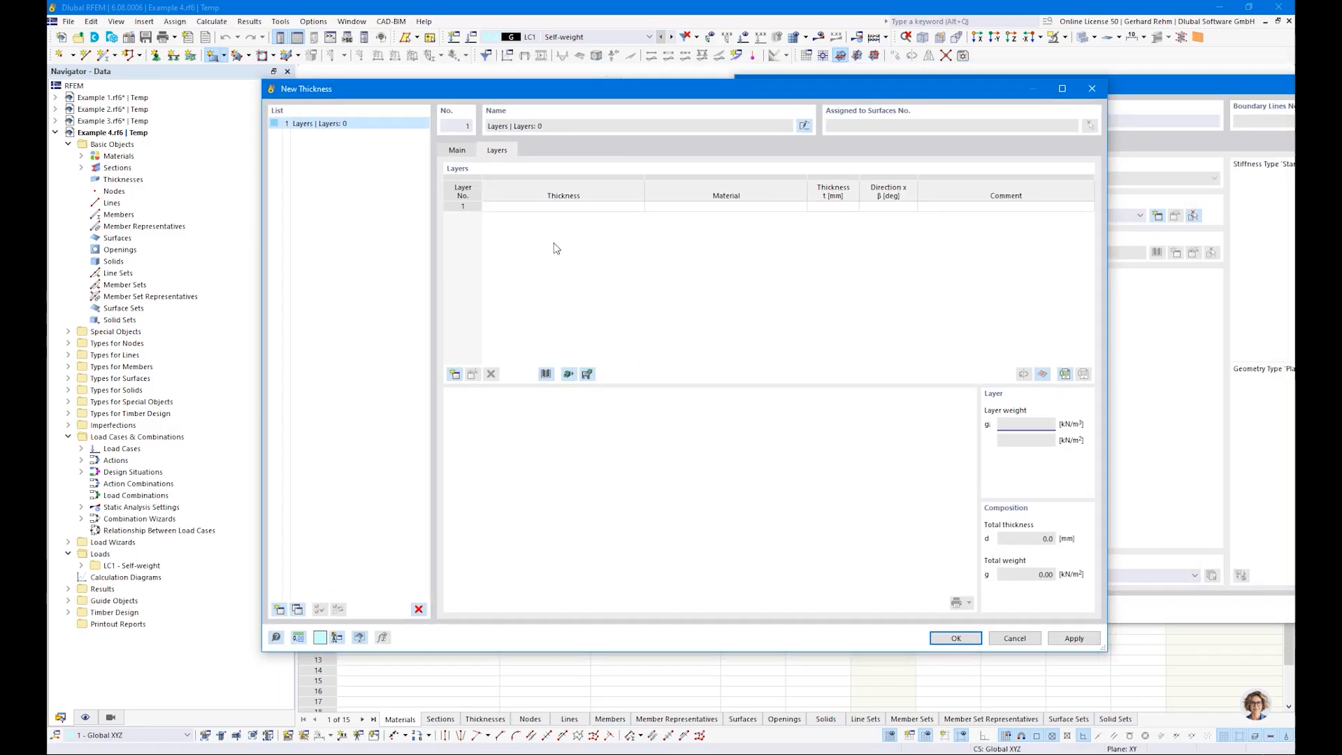
{"action": "left_click", "coordinate": [546, 375]}
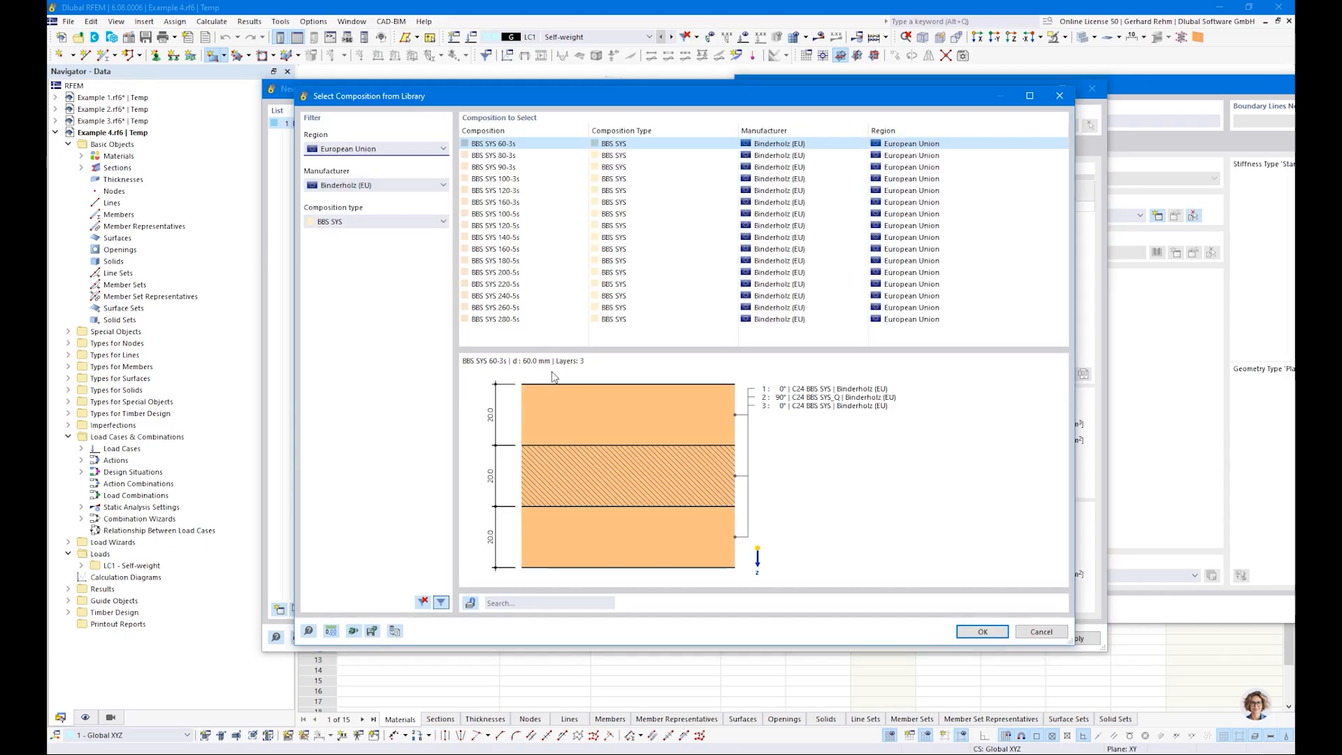
Step: Choose the Binderholz (EU) composition BBS SYS 140-5s from the European Union library for the new thickness
{"action": "left_click", "coordinate": [326, 148]}
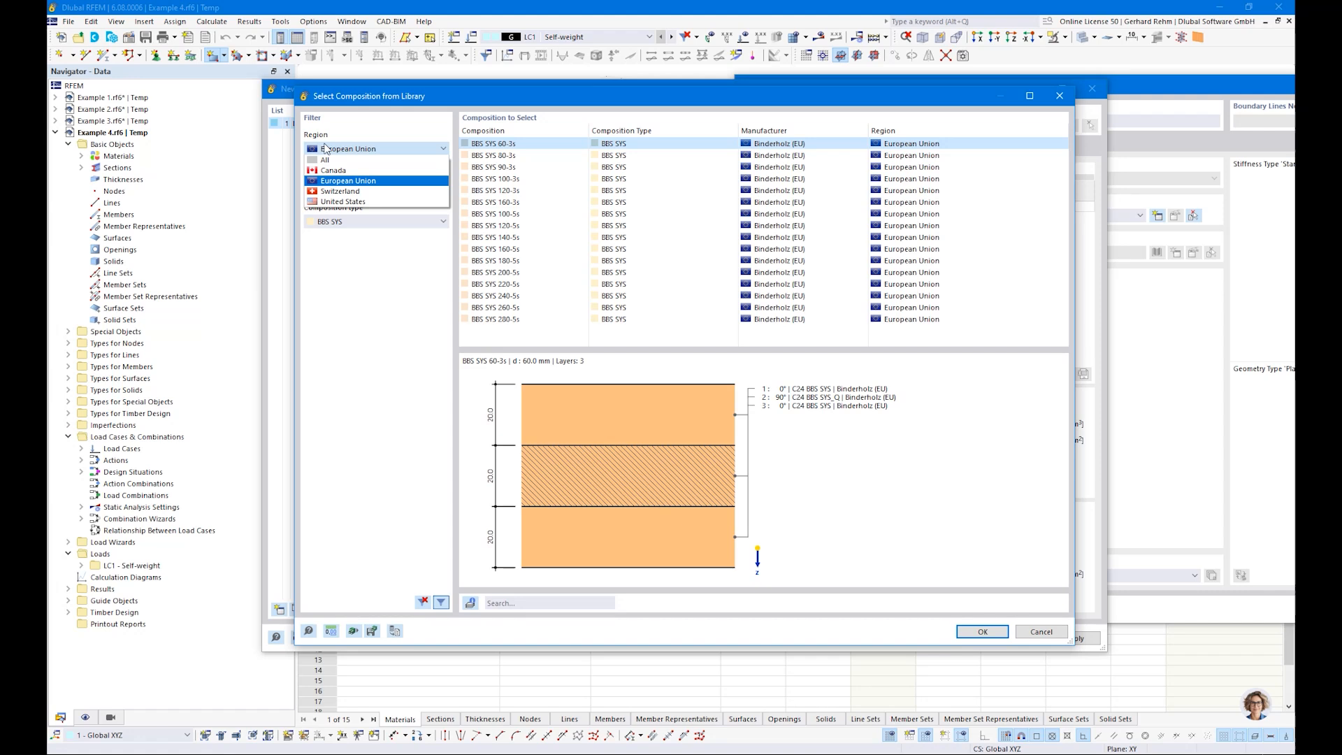
{"action": "left_click", "coordinate": [325, 148]}
{"action": "left_click", "coordinate": [334, 149]}
{"action": "left_click", "coordinate": [335, 151]}
{"action": "left_click", "coordinate": [341, 186]}
{"action": "left_click", "coordinate": [340, 189]}
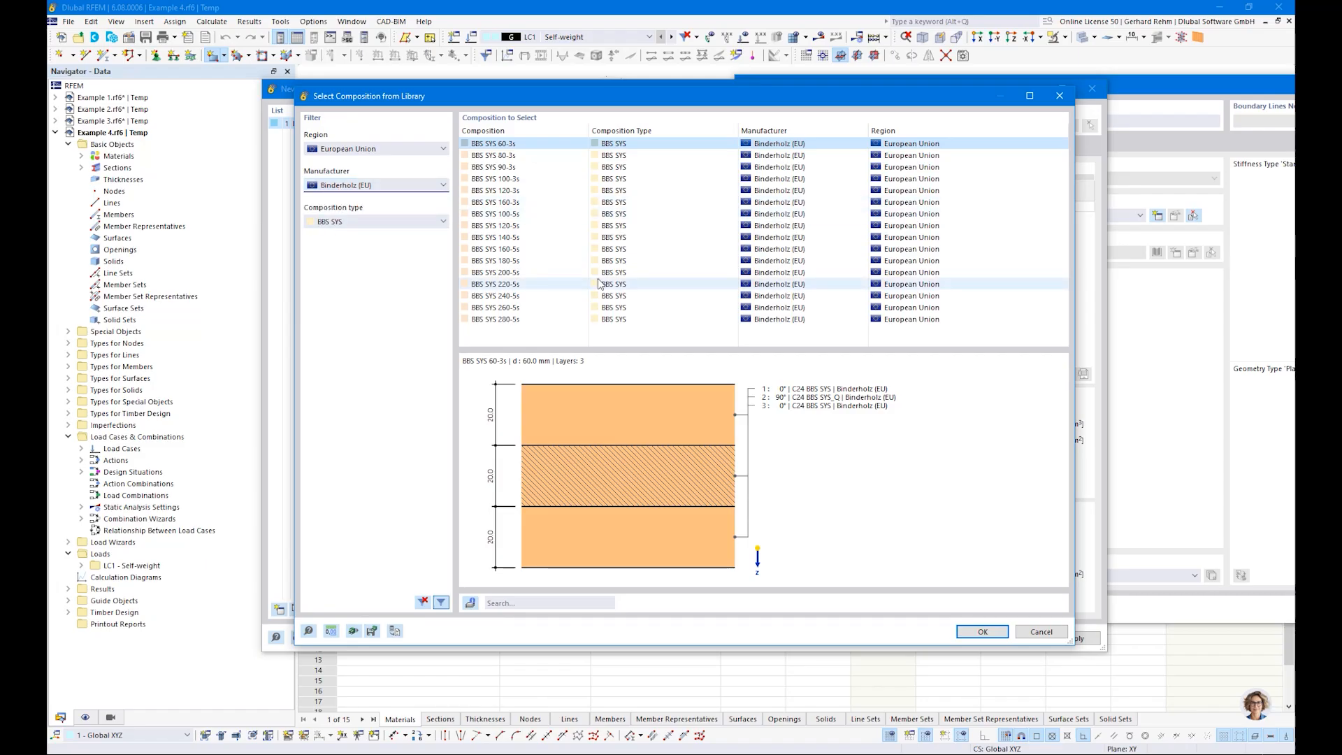
{"action": "left_click", "coordinate": [602, 237]}
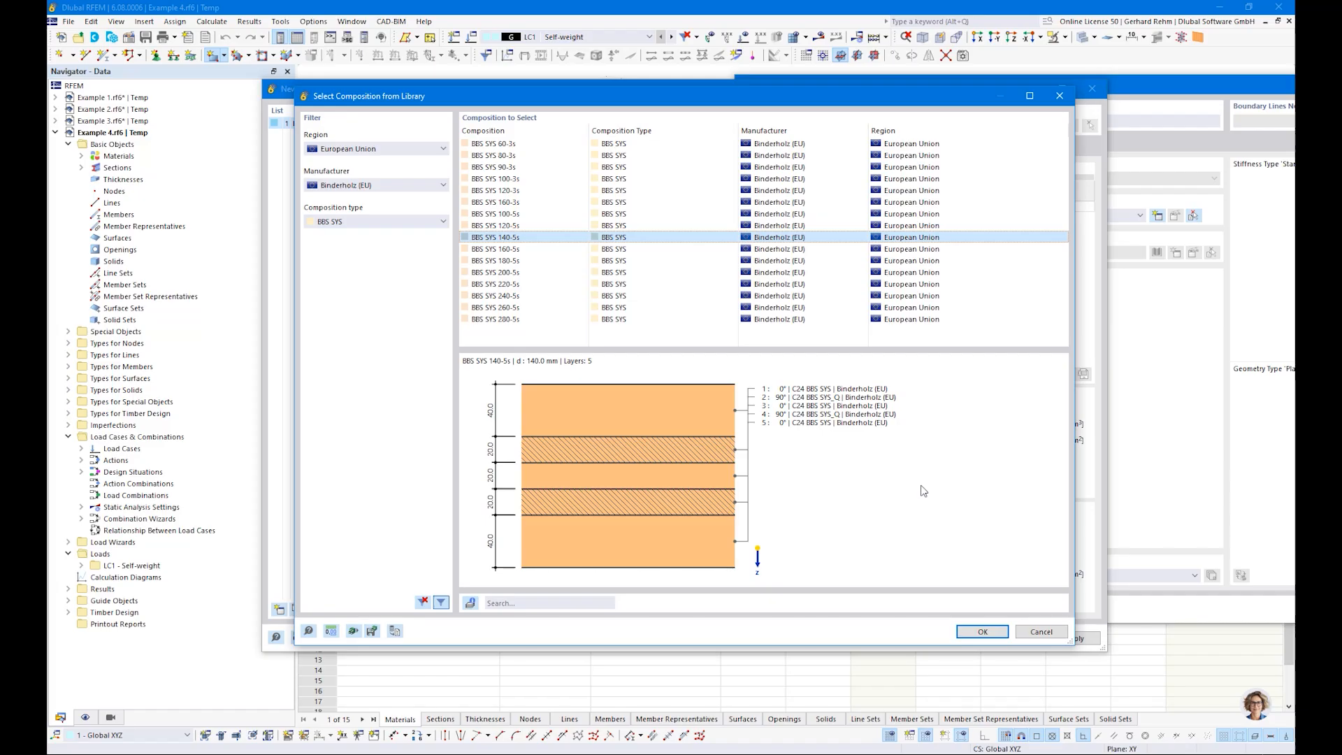
{"action": "left_click", "coordinate": [979, 631]}
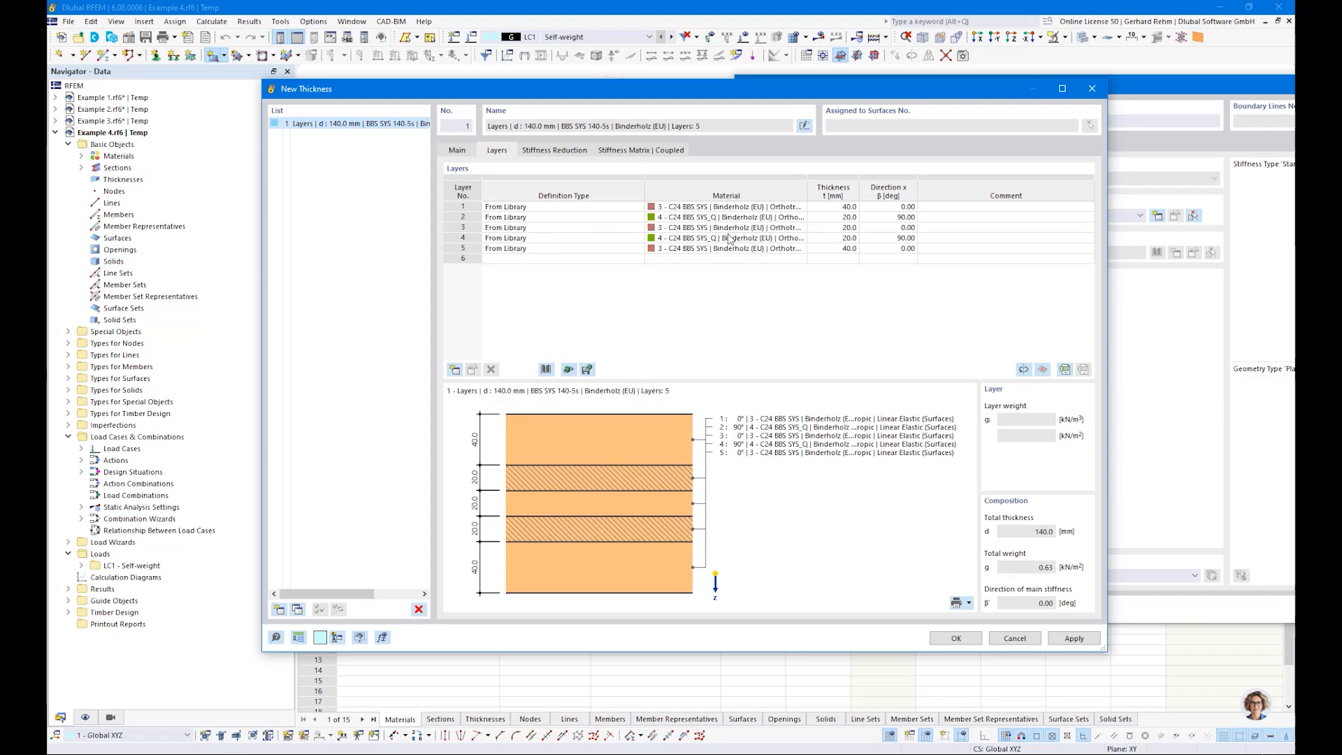
Step: Examine the thickness and the direction angle of each of the five layers
{"action": "left_click", "coordinate": [836, 207]}
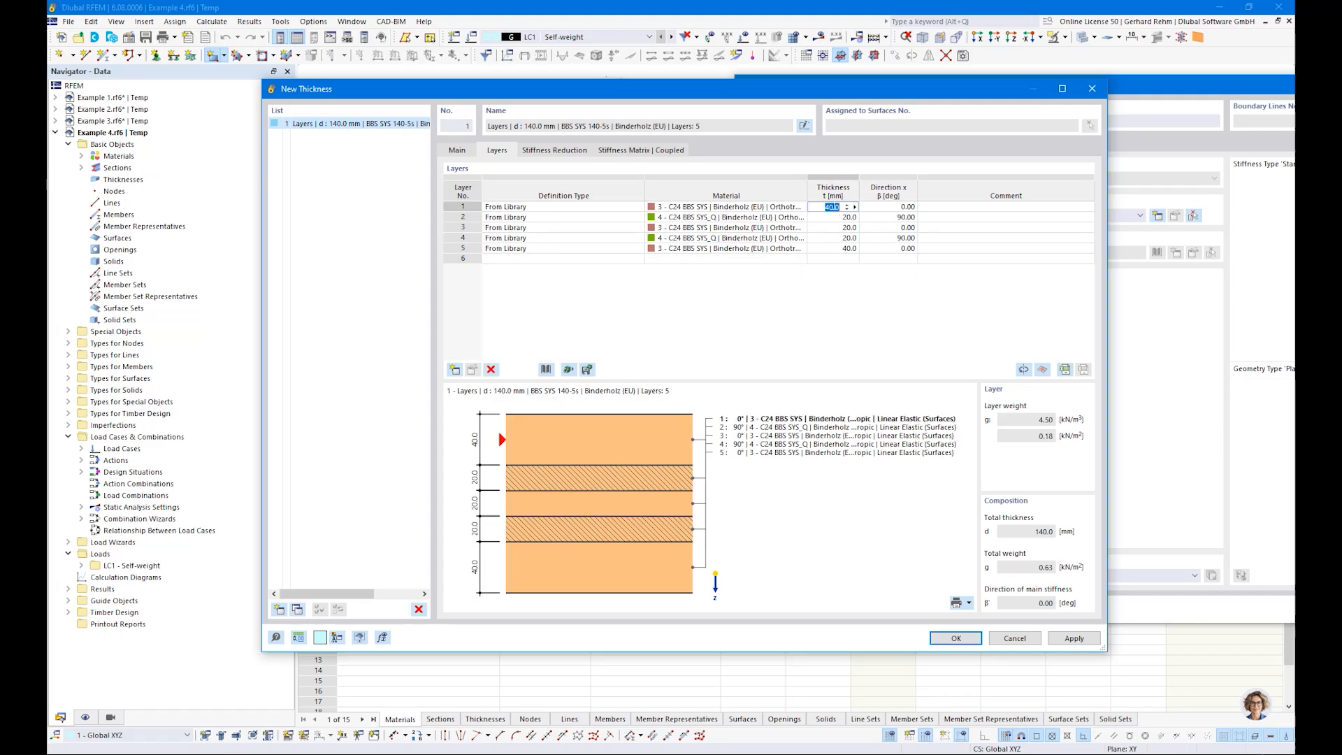
{"action": "key", "text": "Down"}
{"action": "key", "text": "Down"}
{"action": "left_click", "coordinate": [903, 206]}
{"action": "left_click", "coordinate": [898, 217]}
{"action": "left_click", "coordinate": [895, 229]}
{"action": "left_click", "coordinate": [894, 238]}
{"action": "left_click", "coordinate": [889, 249]}
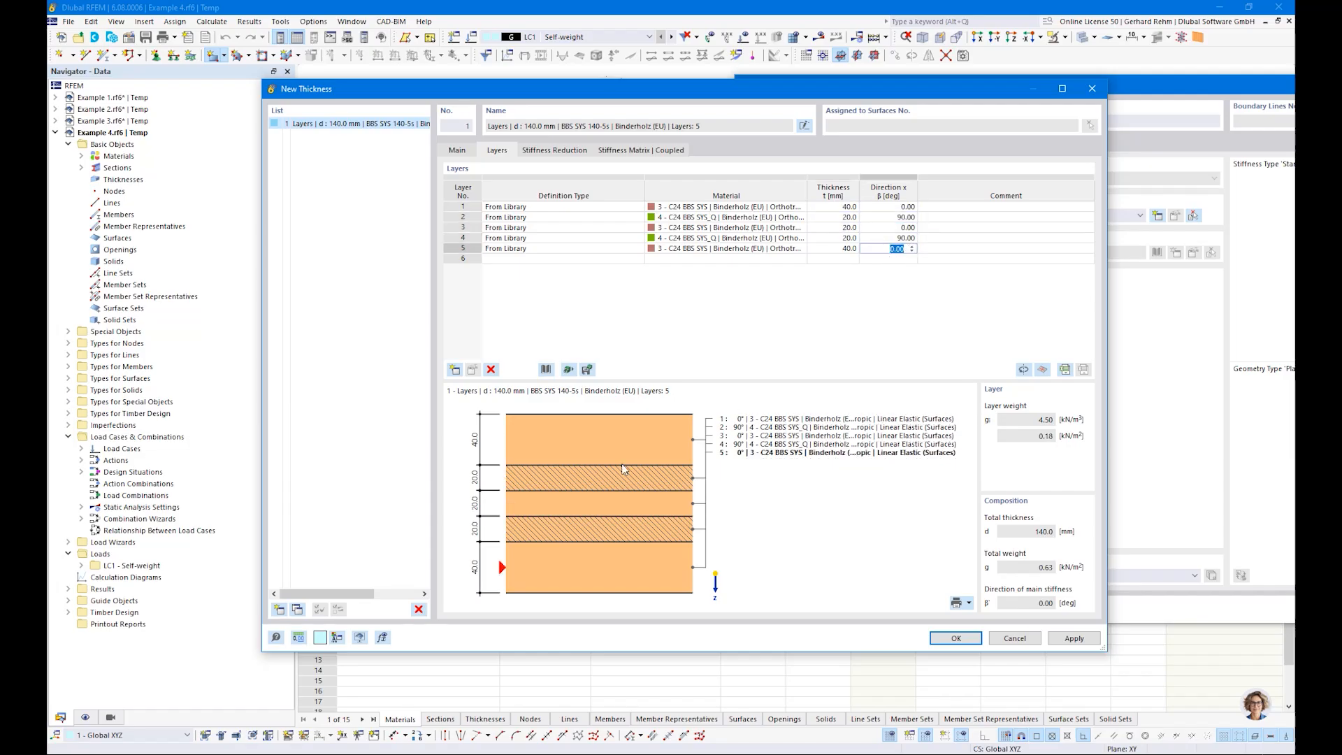
{"action": "left_click", "coordinate": [897, 207]}
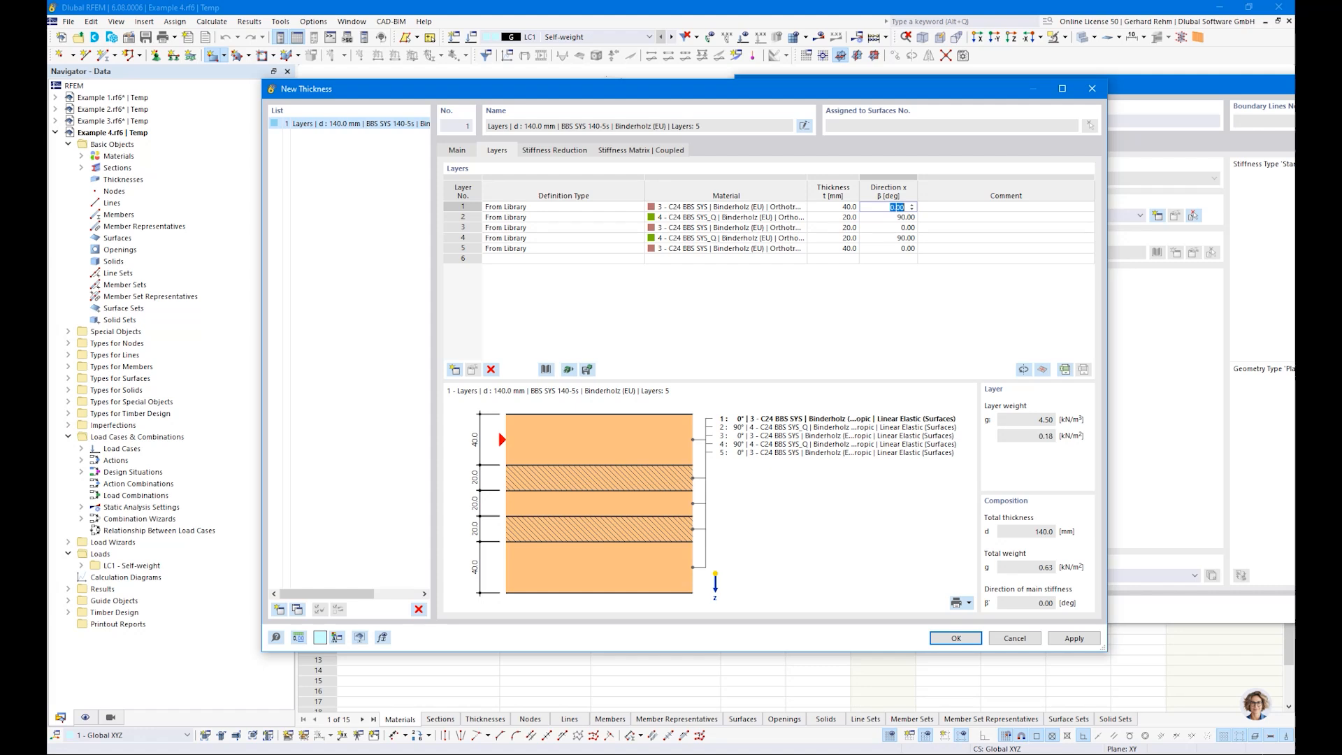
{"action": "left_click", "coordinate": [892, 217]}
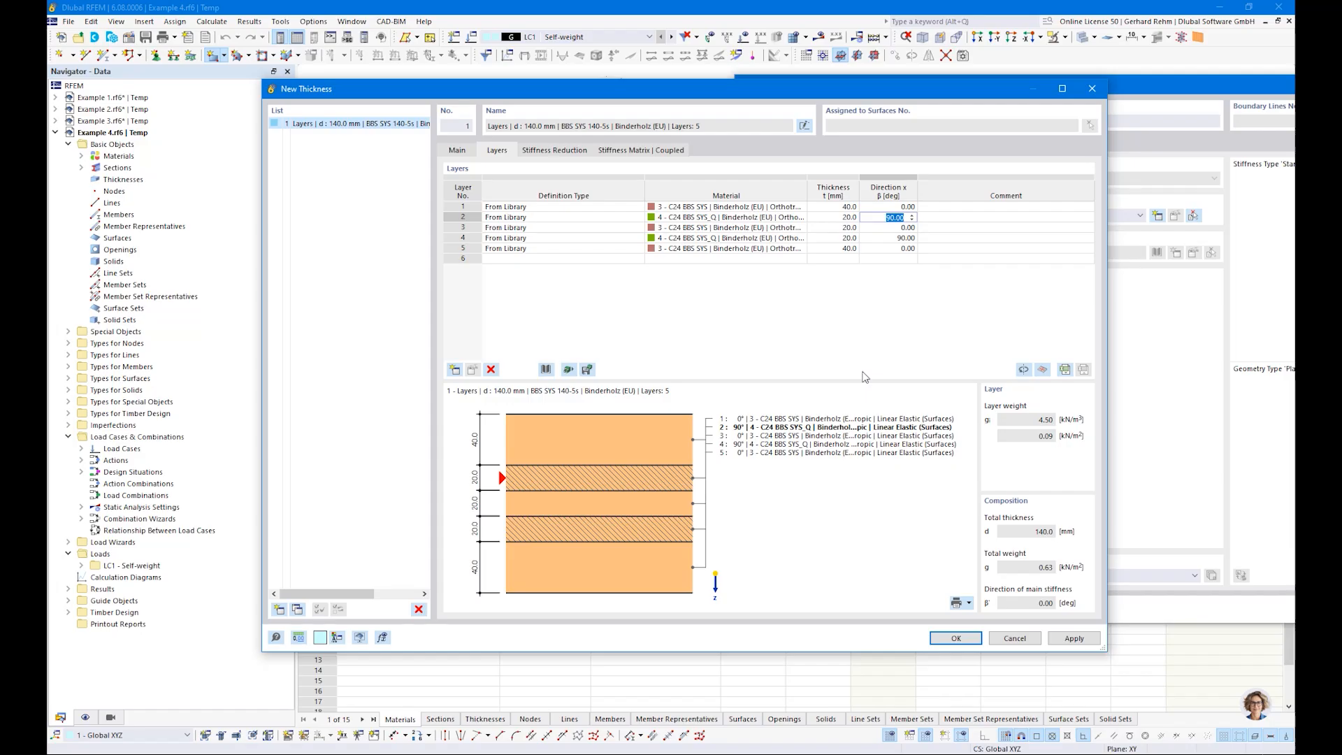
Step: Accept the layered thickness and draw a rectangular surface from the origin to X 8 m, Y 1 m
{"action": "left_click", "coordinate": [949, 639]}
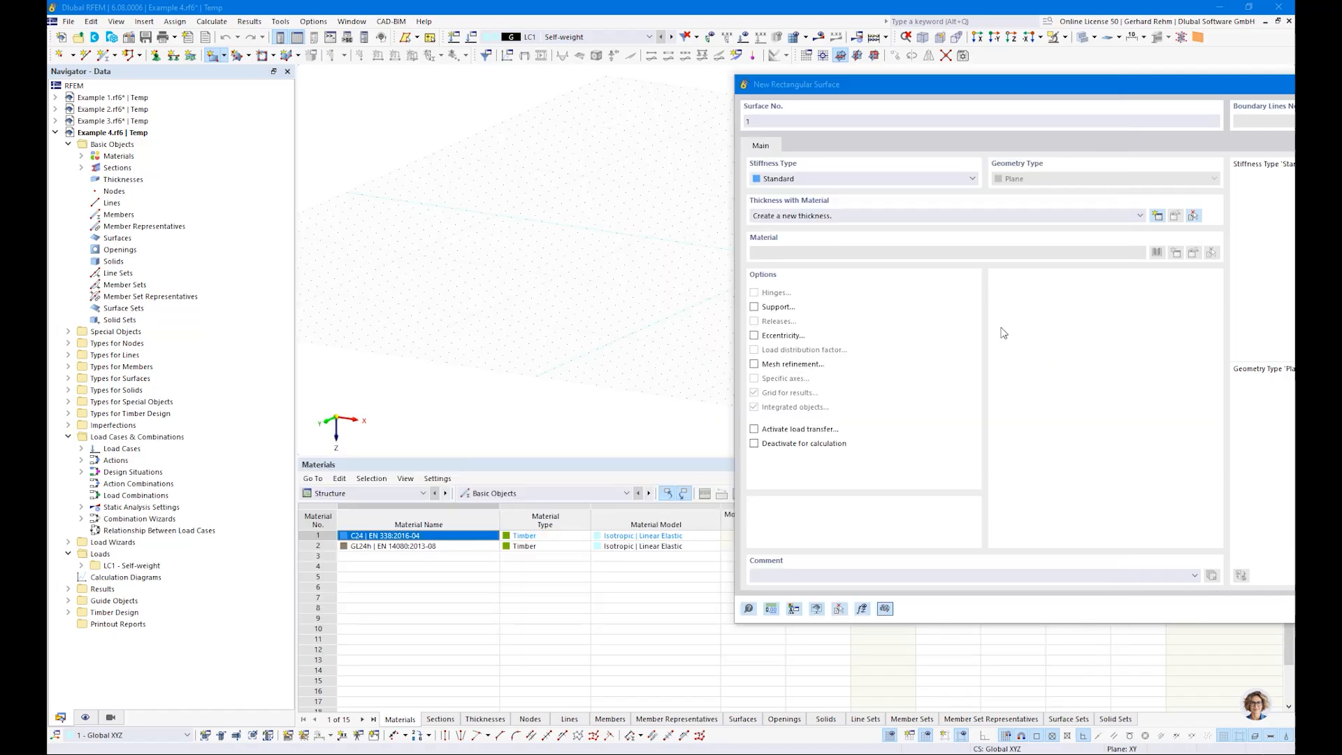
{"action": "left_click_drag", "start_coordinate": [843, 89], "coordinate": [448, 98]}
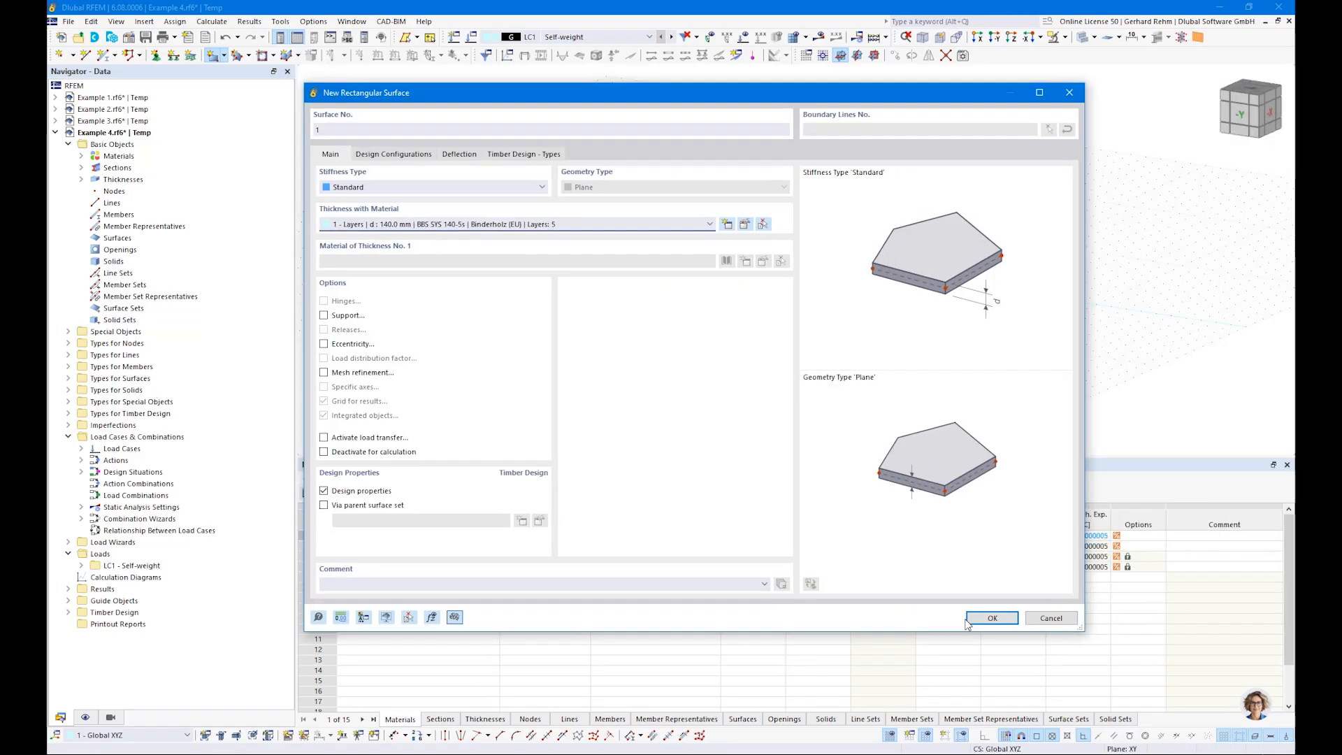
{"action": "left_click", "coordinate": [988, 618]}
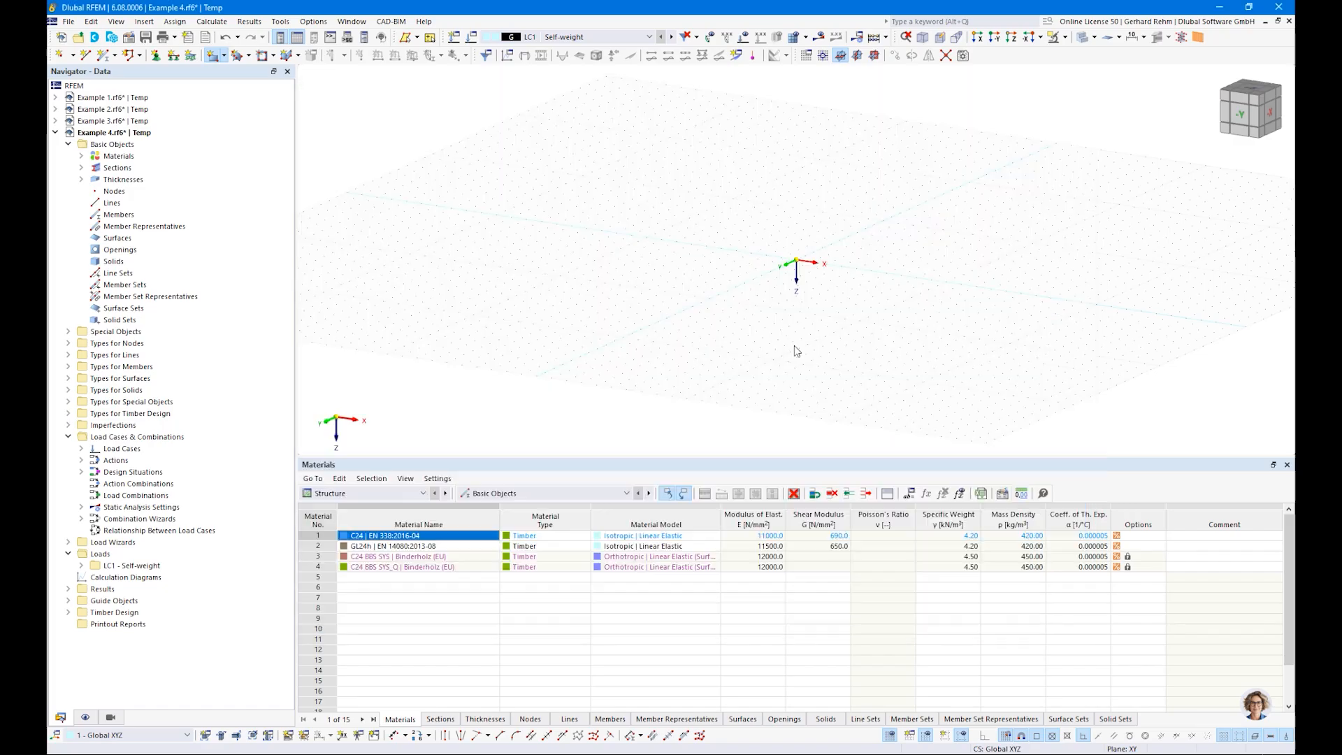
{"action": "left_click", "coordinate": [797, 261]}
{"action": "scroll", "coordinate": [861, 265], "scroll_direction": "up", "scroll_amount": 5}
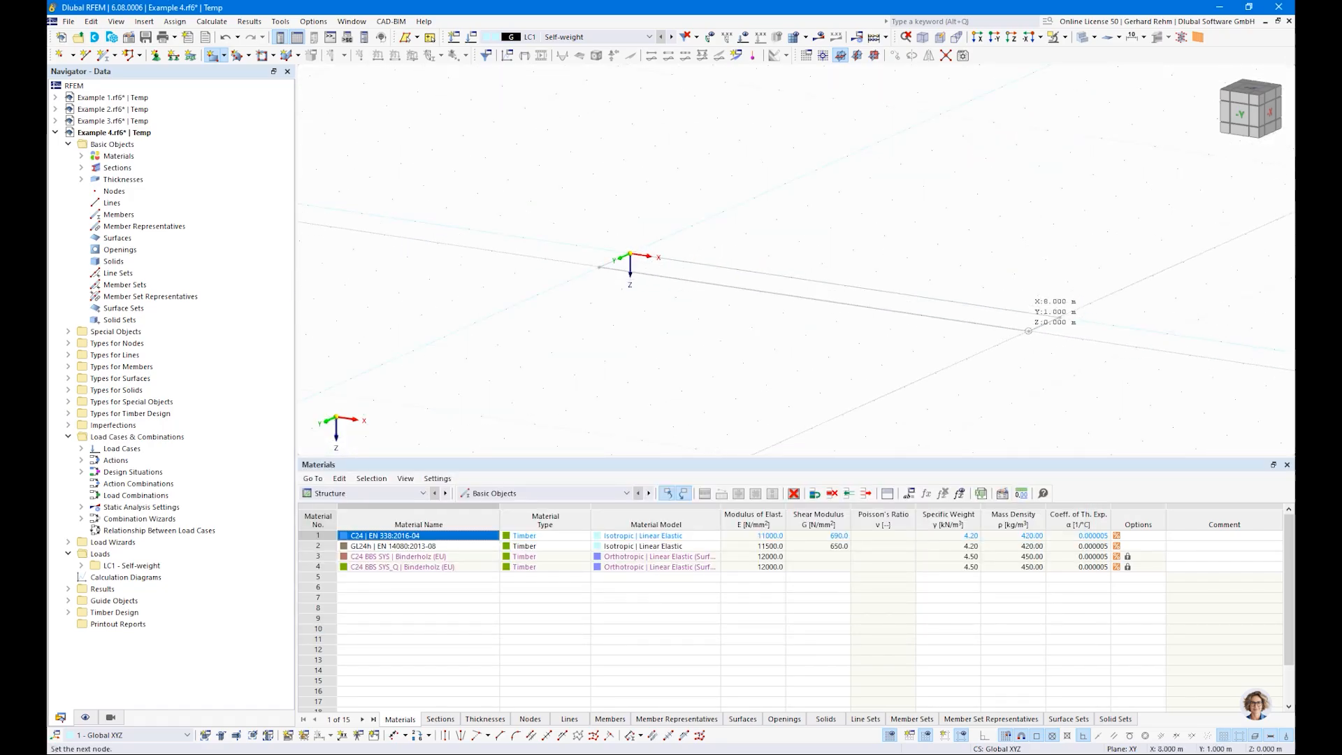
{"action": "left_click", "coordinate": [1028, 330]}
{"action": "key", "text": "Escape"}
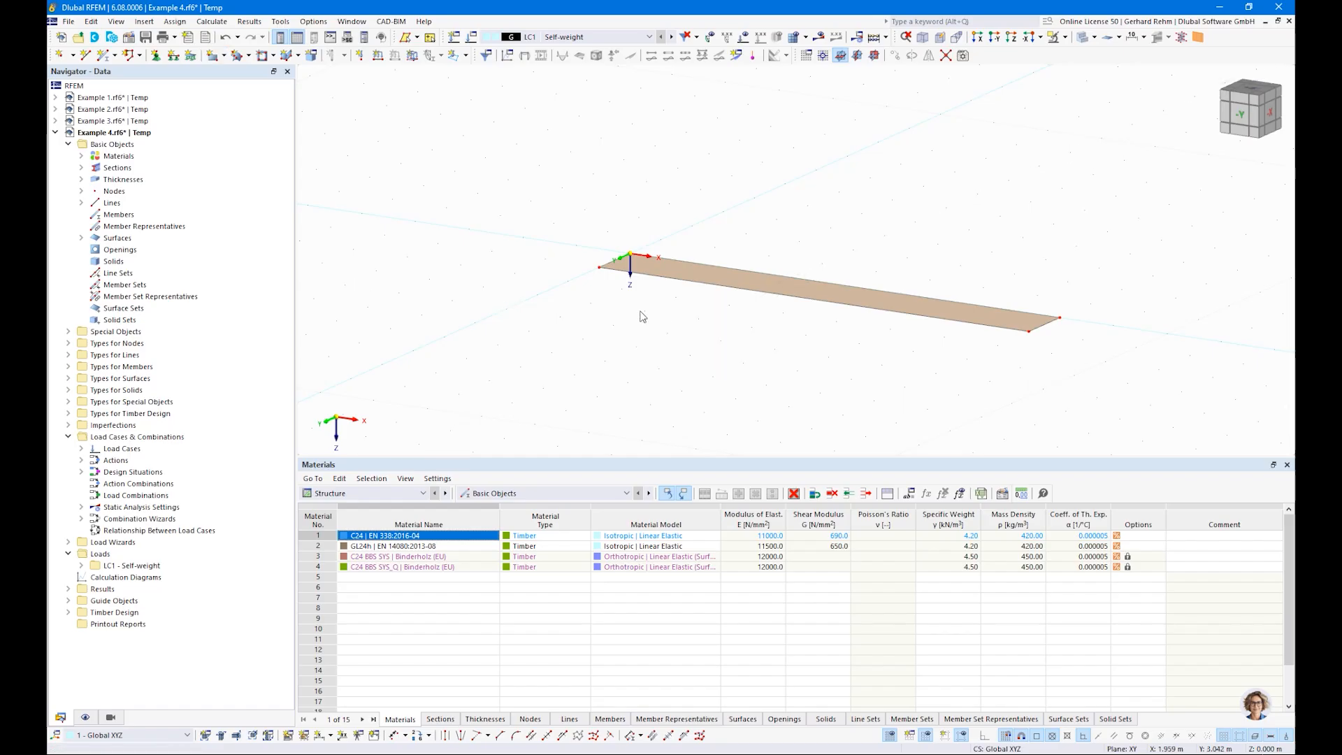
Step: Toggle the local axis systems of the surface and look at it from above
{"action": "right_click", "coordinate": [843, 302]}
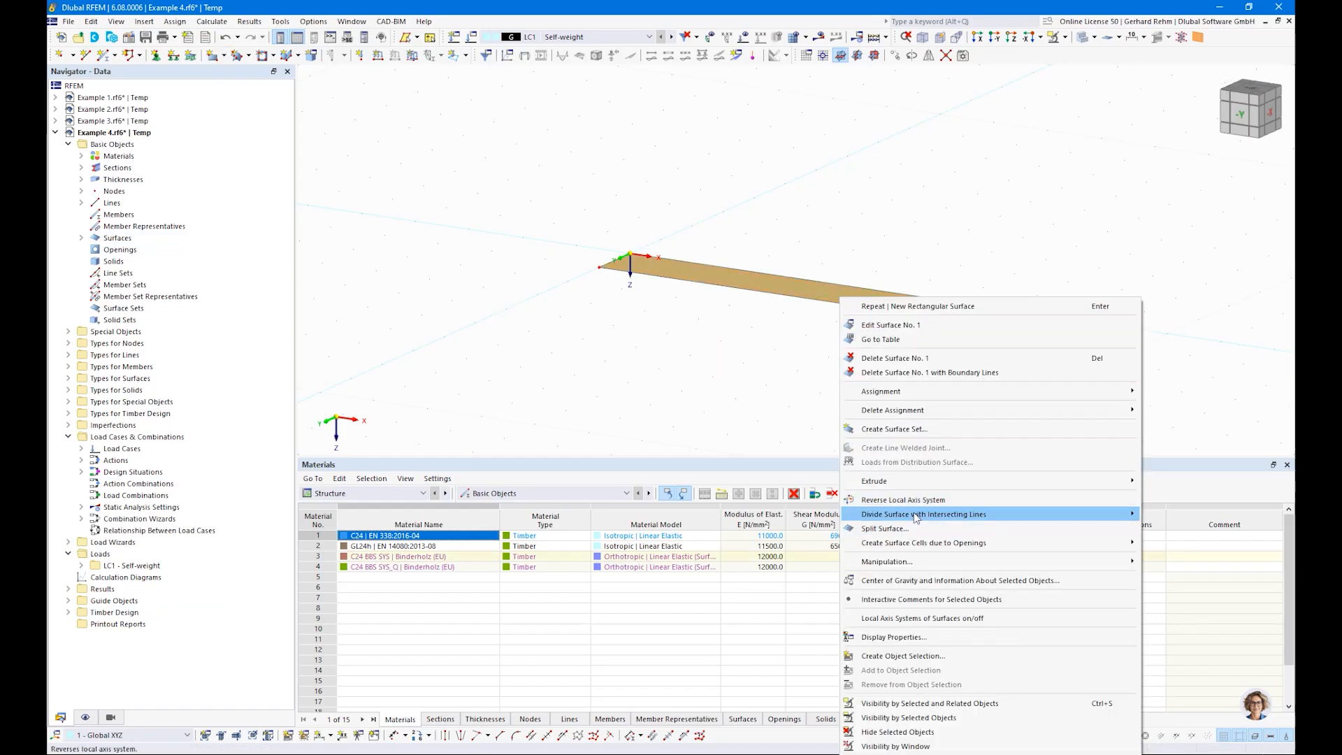
{"action": "left_click", "coordinate": [922, 618]}
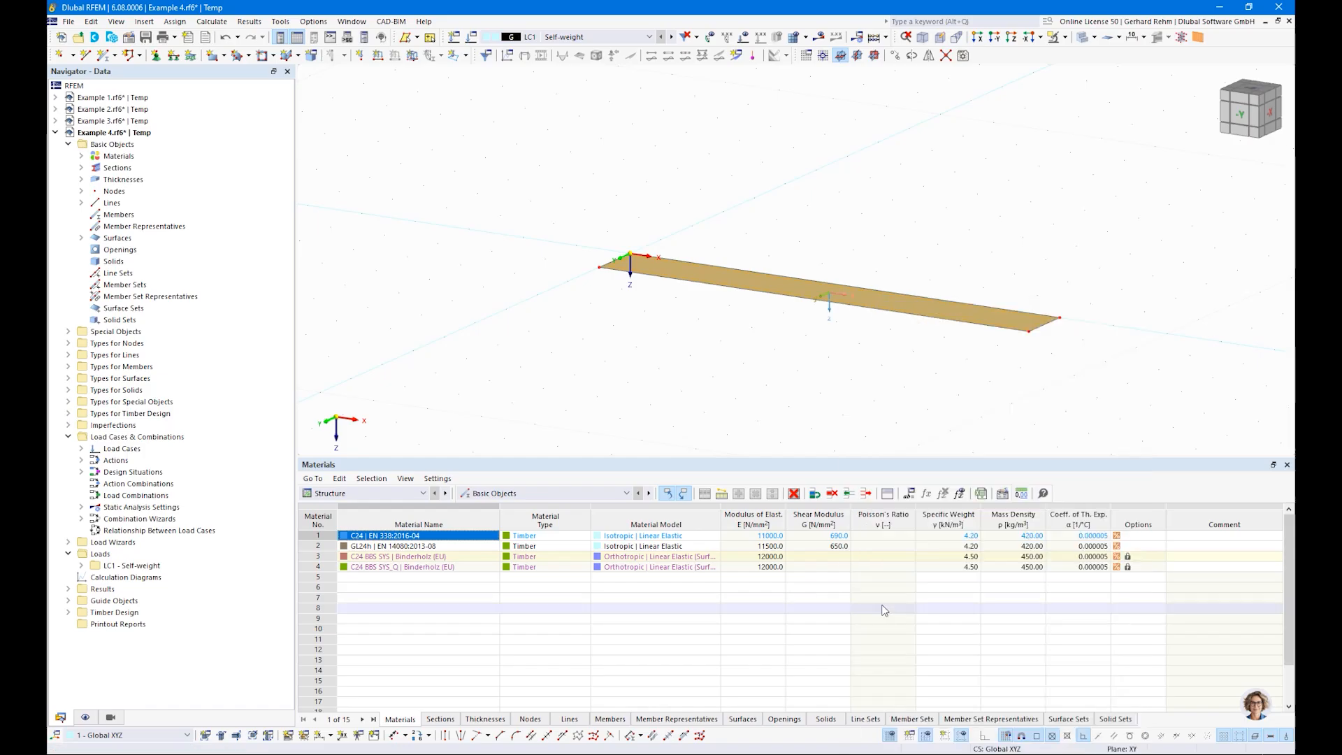
{"action": "right_click_drag", "start_coordinate": [774, 272], "coordinate": [817, 375]}
{"action": "left_click", "coordinate": [750, 377]}
{"action": "scroll", "coordinate": [841, 297], "scroll_direction": "up", "scroll_amount": 3}
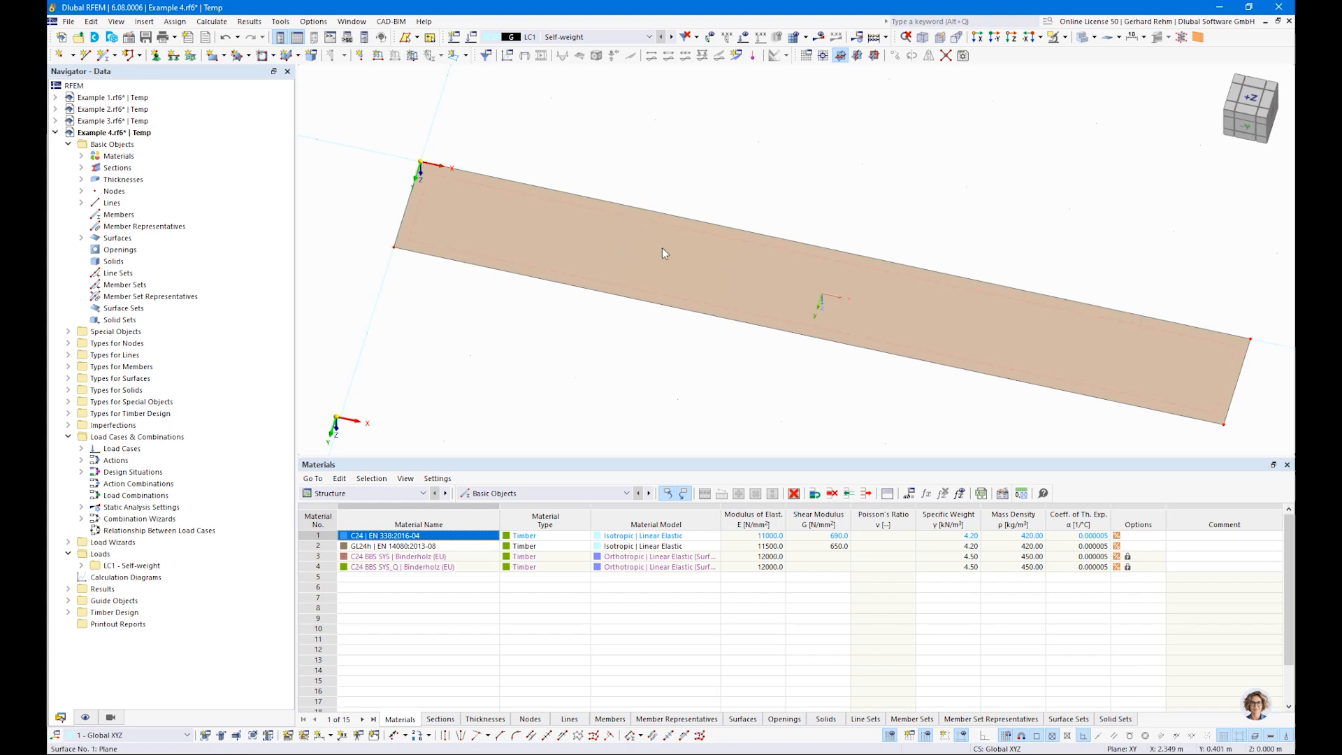
Step: Display the layer directions on the surface per layer, including their indices
{"action": "left_click", "coordinate": [85, 717]}
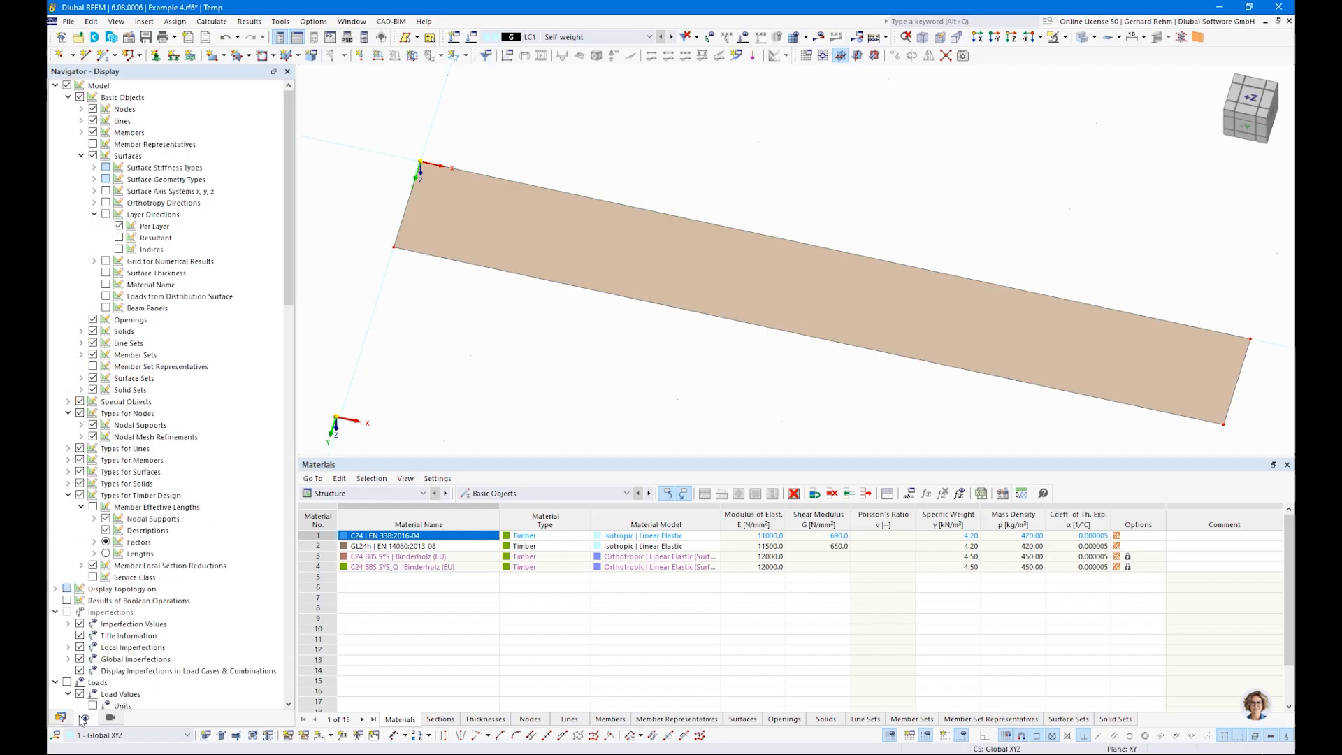
{"action": "left_click", "coordinate": [106, 214]}
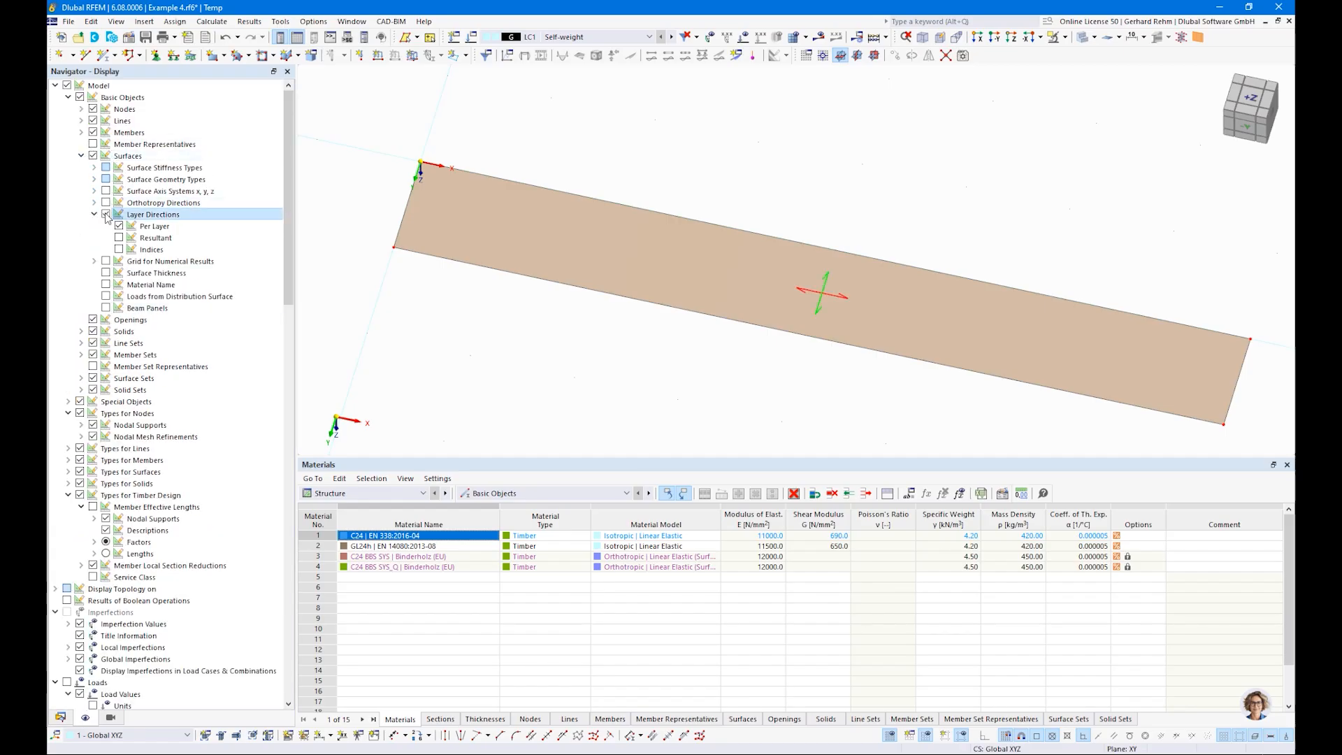
{"action": "left_click", "coordinate": [119, 250]}
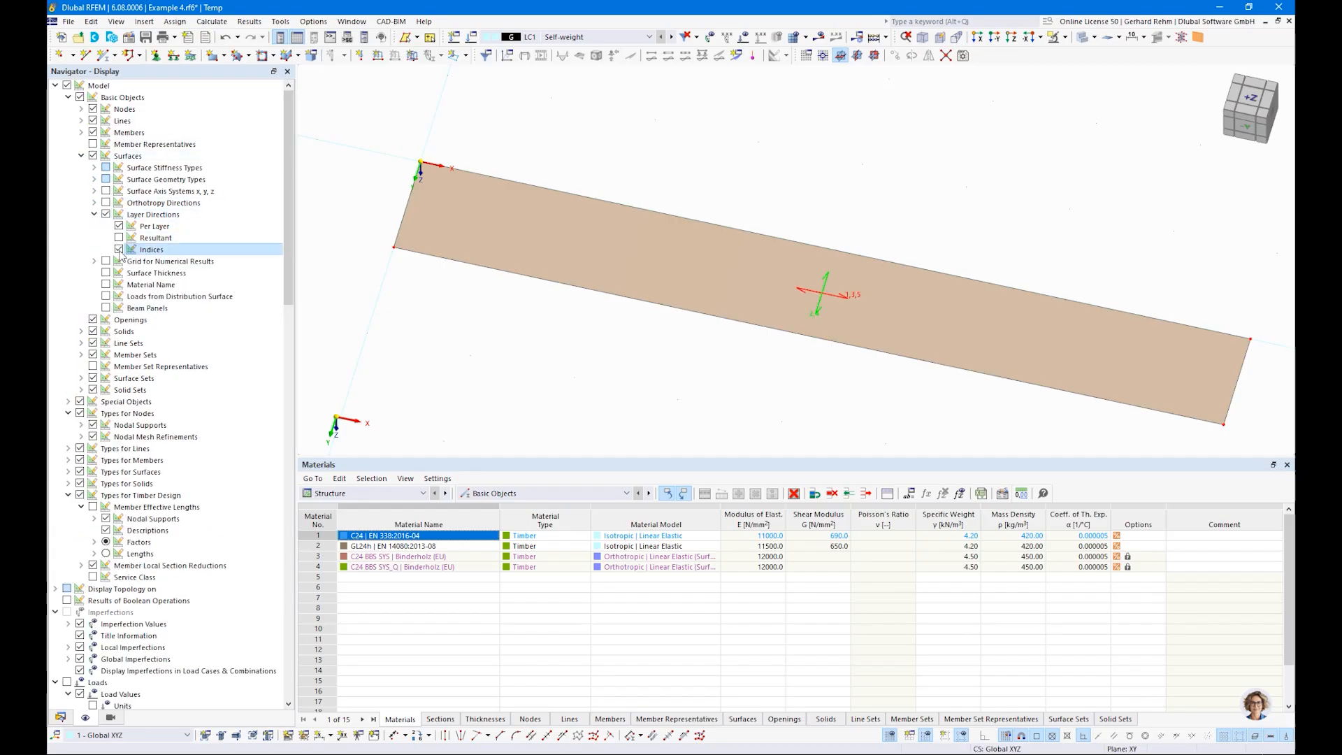
{"action": "scroll", "coordinate": [874, 307], "scroll_direction": "up", "scroll_amount": 4}
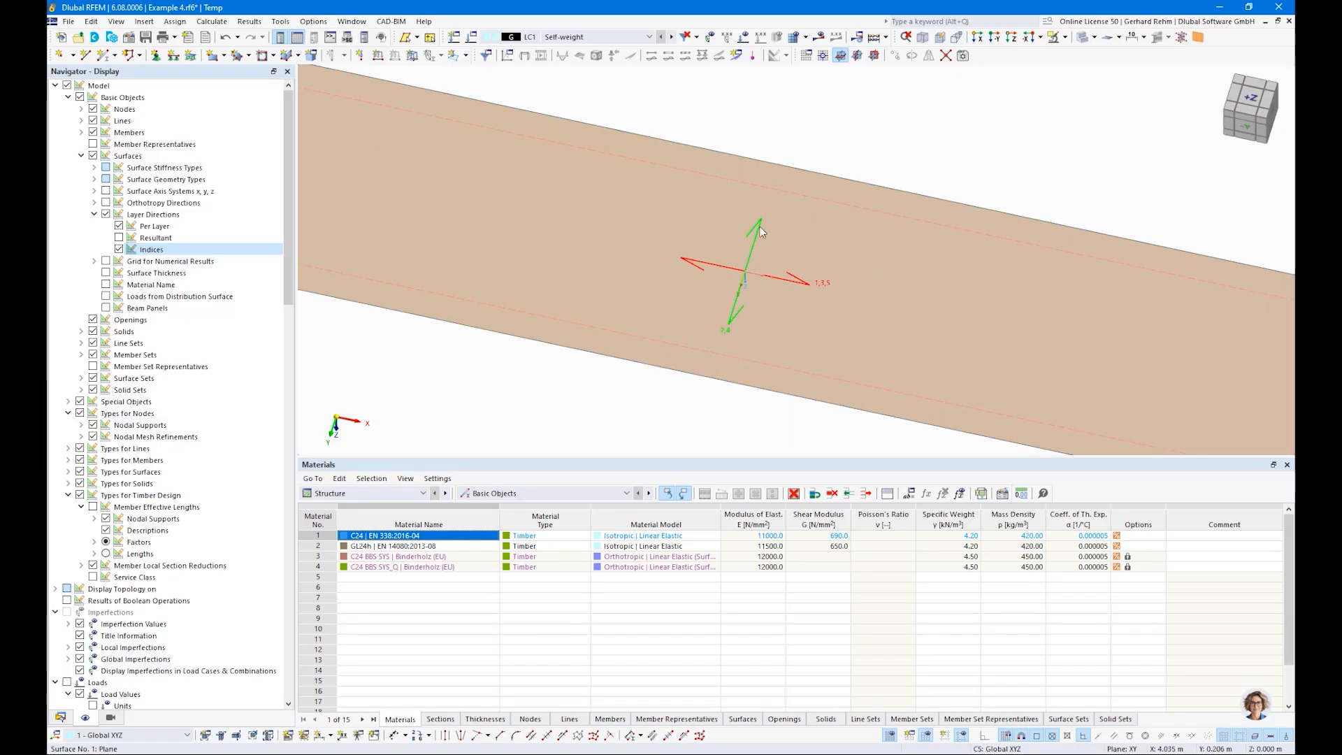
Step: Display the resultant layer direction and hide the per-layer directions and the indices
{"action": "left_click", "coordinate": [119, 237]}
{"action": "left_click", "coordinate": [118, 226]}
{"action": "left_click", "coordinate": [119, 250]}
{"action": "scroll", "coordinate": [759, 261], "scroll_direction": "down", "scroll_amount": 3}
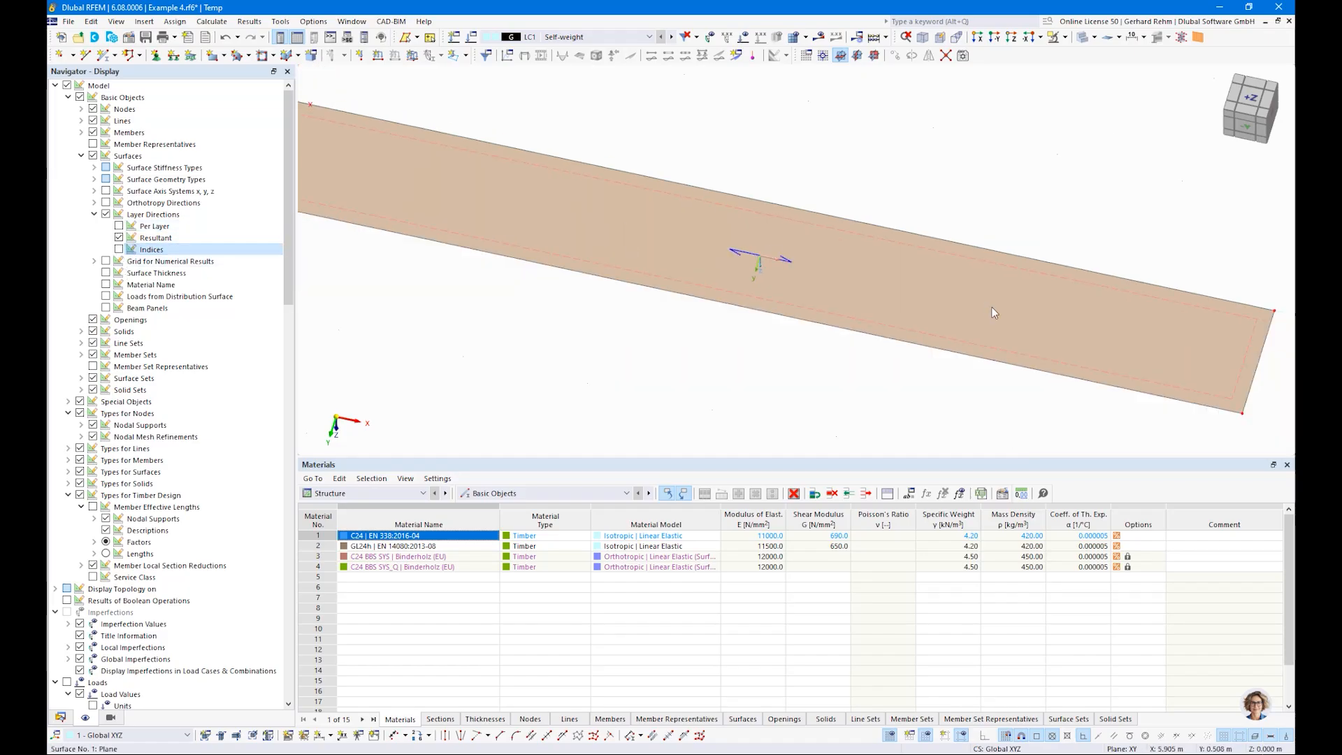
{"action": "scroll", "coordinate": [994, 312], "scroll_direction": "down", "scroll_amount": 2}
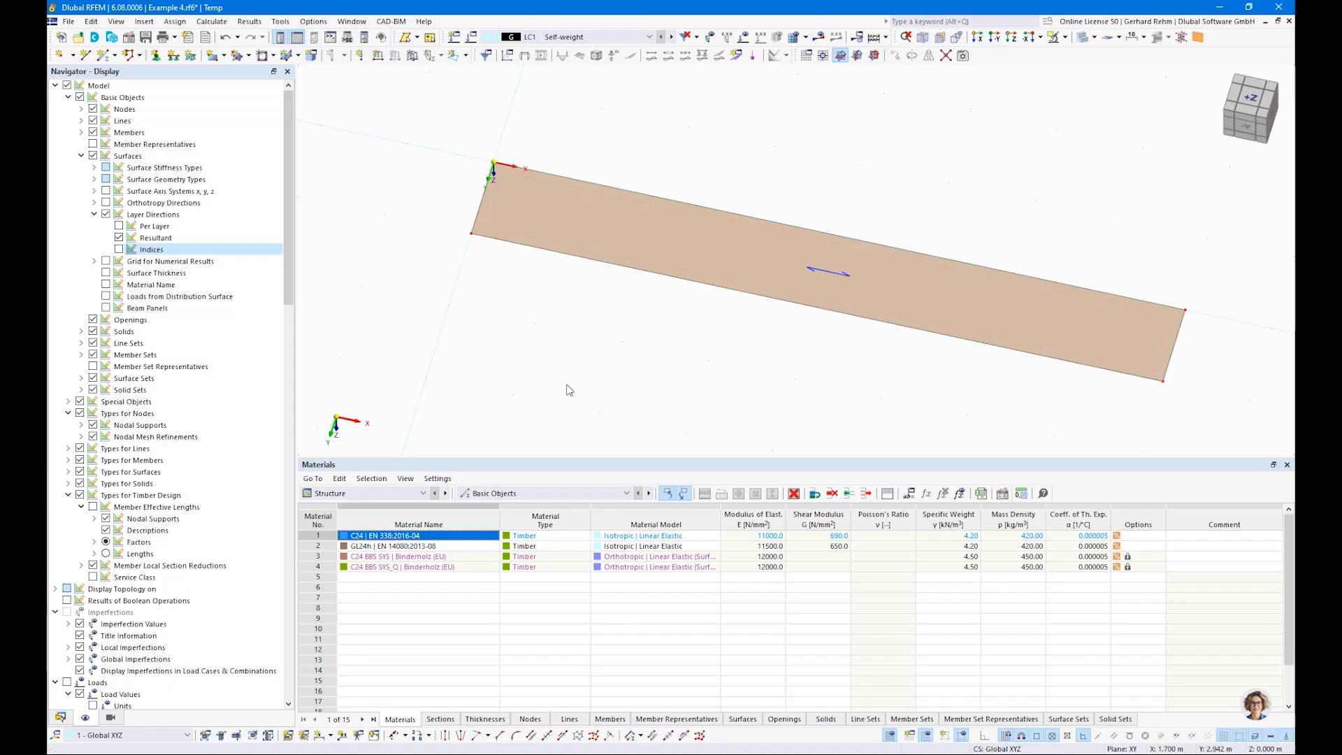
Step: Draw a second rectangular surface with the same thickness from X 0, Y -1 m to X 1 m, Y -8 m
{"action": "scroll", "coordinate": [539, 362], "scroll_direction": "down", "scroll_amount": 3}
{"action": "left_click", "coordinate": [214, 56]}
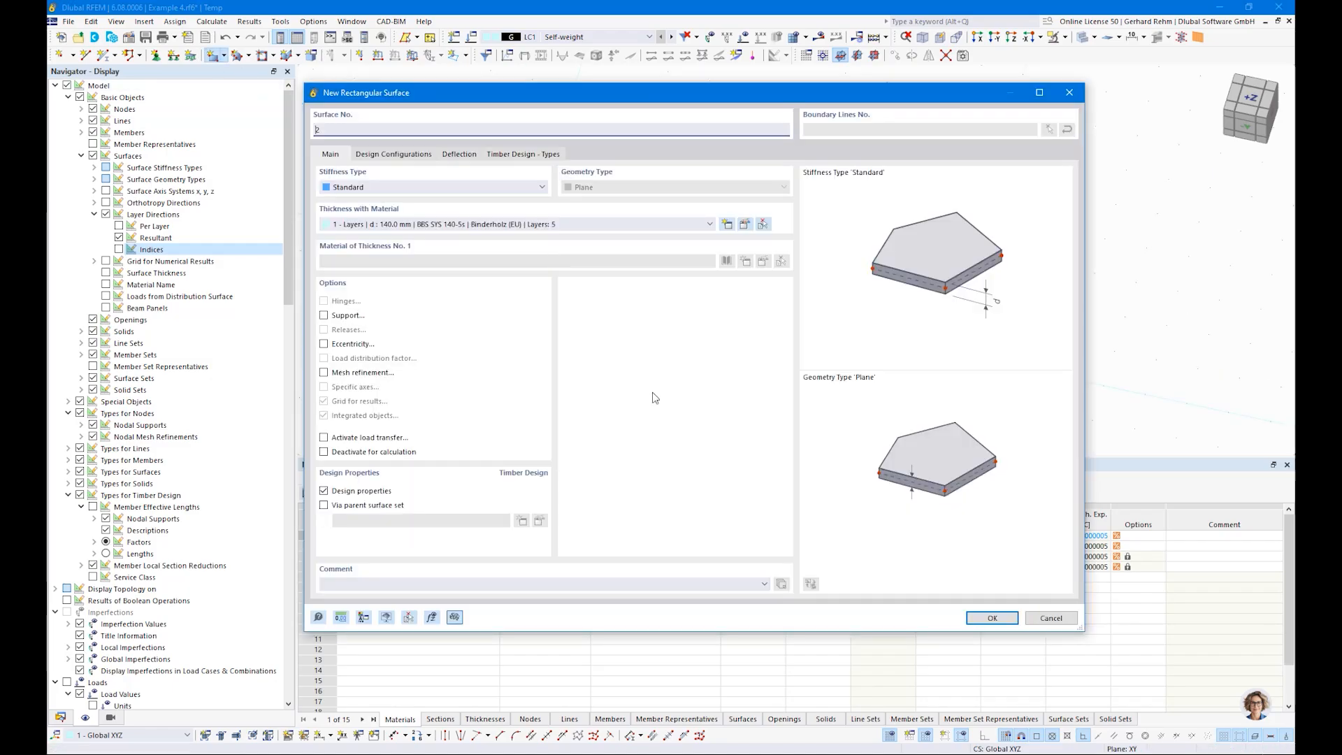
{"action": "left_click", "coordinate": [992, 618]}
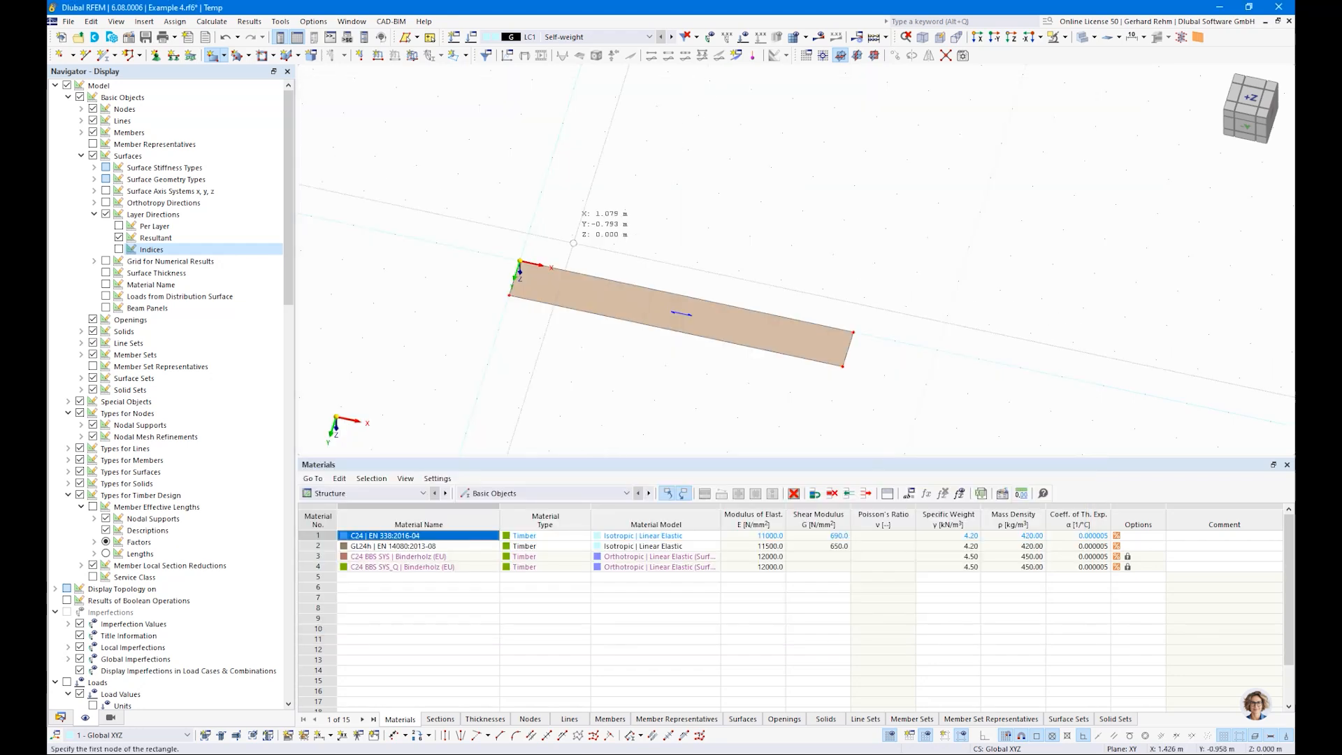
{"action": "scroll", "coordinate": [617, 196], "scroll_direction": "down", "scroll_amount": 2}
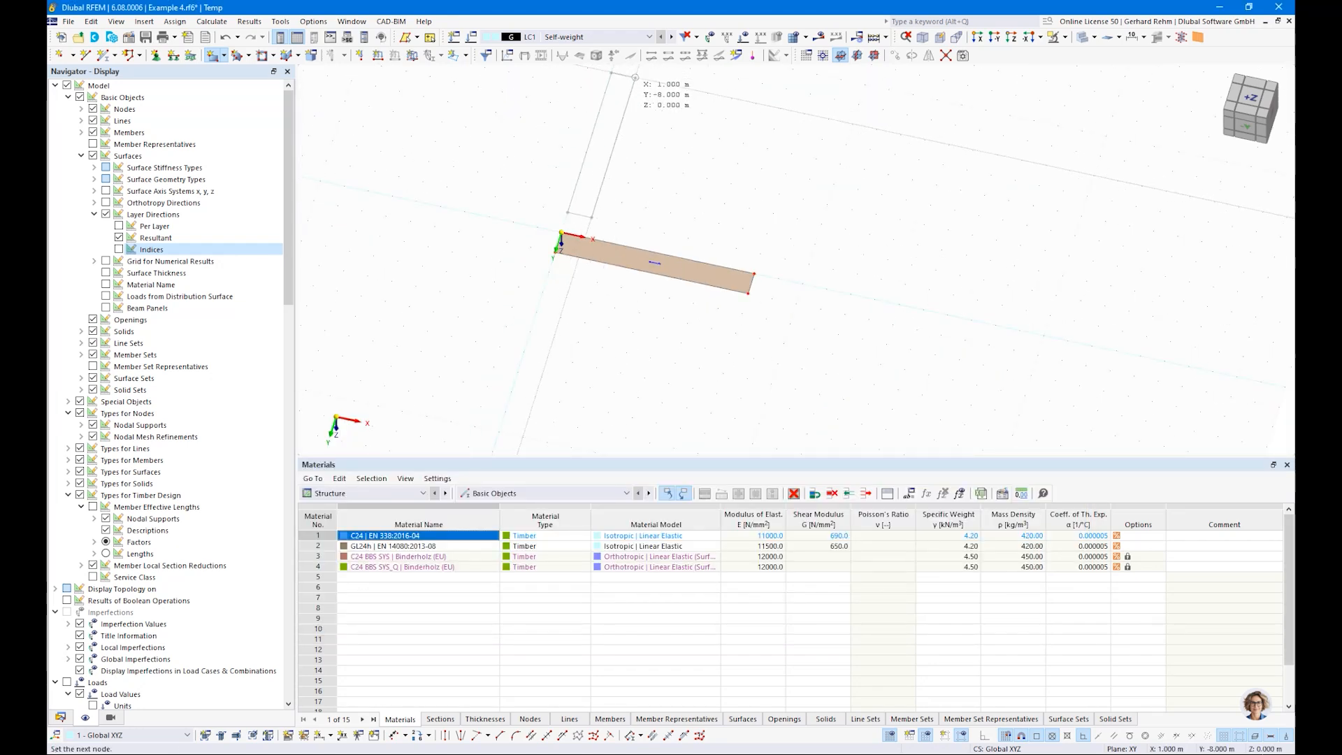
{"action": "key", "text": "Escape"}
{"action": "scroll", "coordinate": [605, 154], "scroll_direction": "up", "scroll_amount": 3}
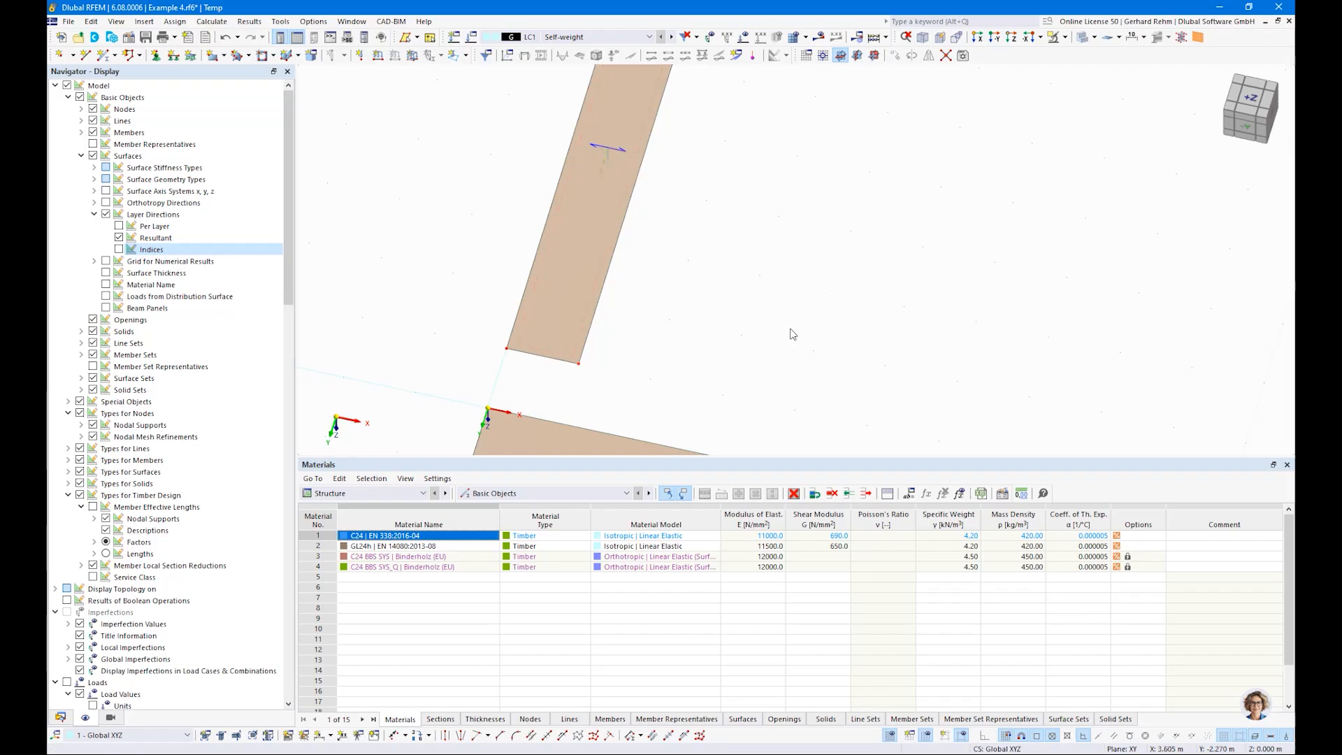
{"action": "scroll", "coordinate": [744, 267], "scroll_direction": "down", "scroll_amount": 1}
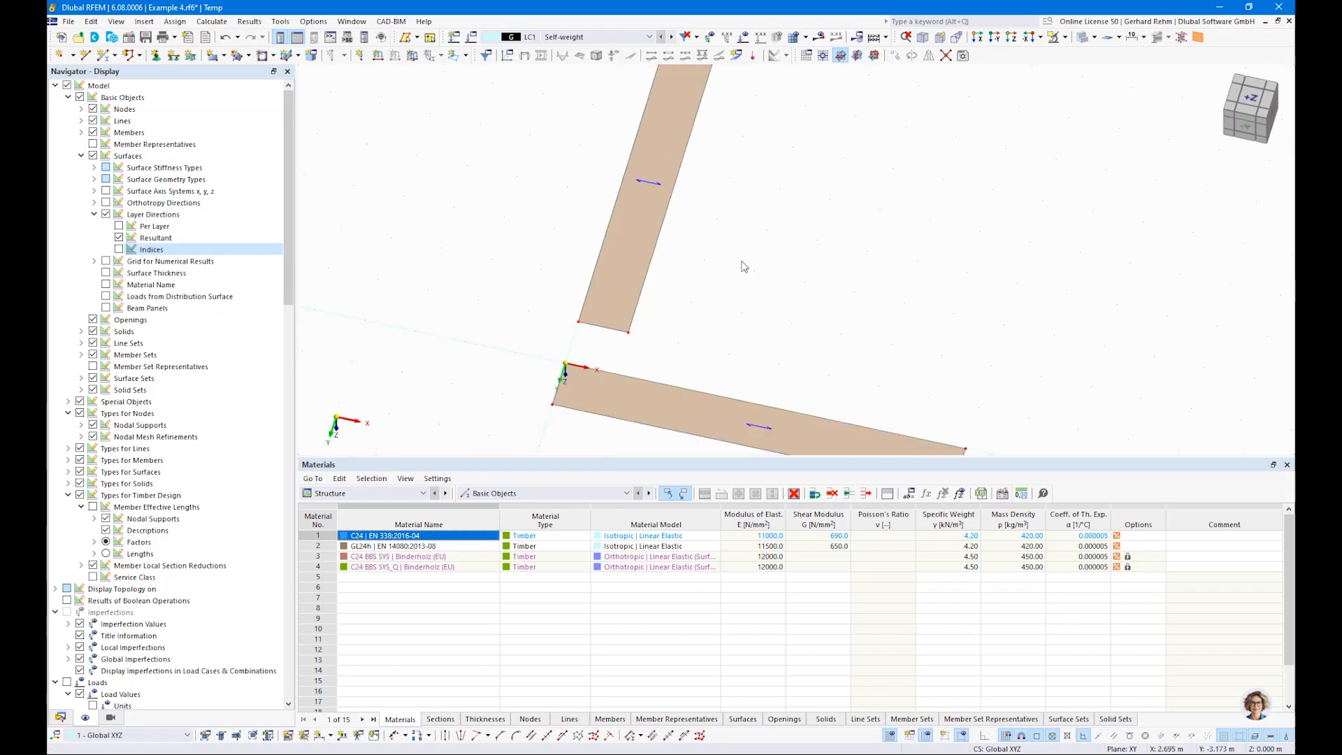
{"action": "double_click", "coordinate": [643, 247]}
{"action": "left_click", "coordinate": [744, 225]}
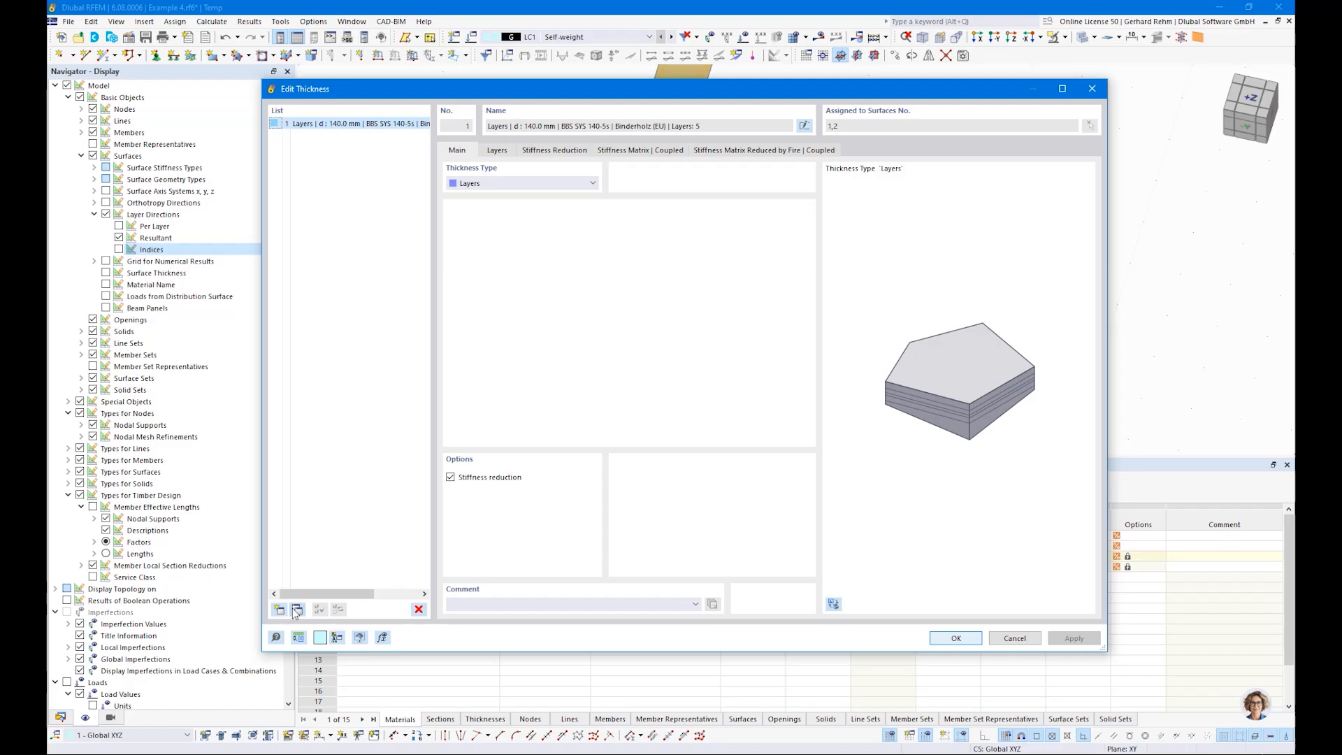
{"action": "left_click", "coordinate": [297, 609]}
{"action": "left_click", "coordinate": [502, 151]}
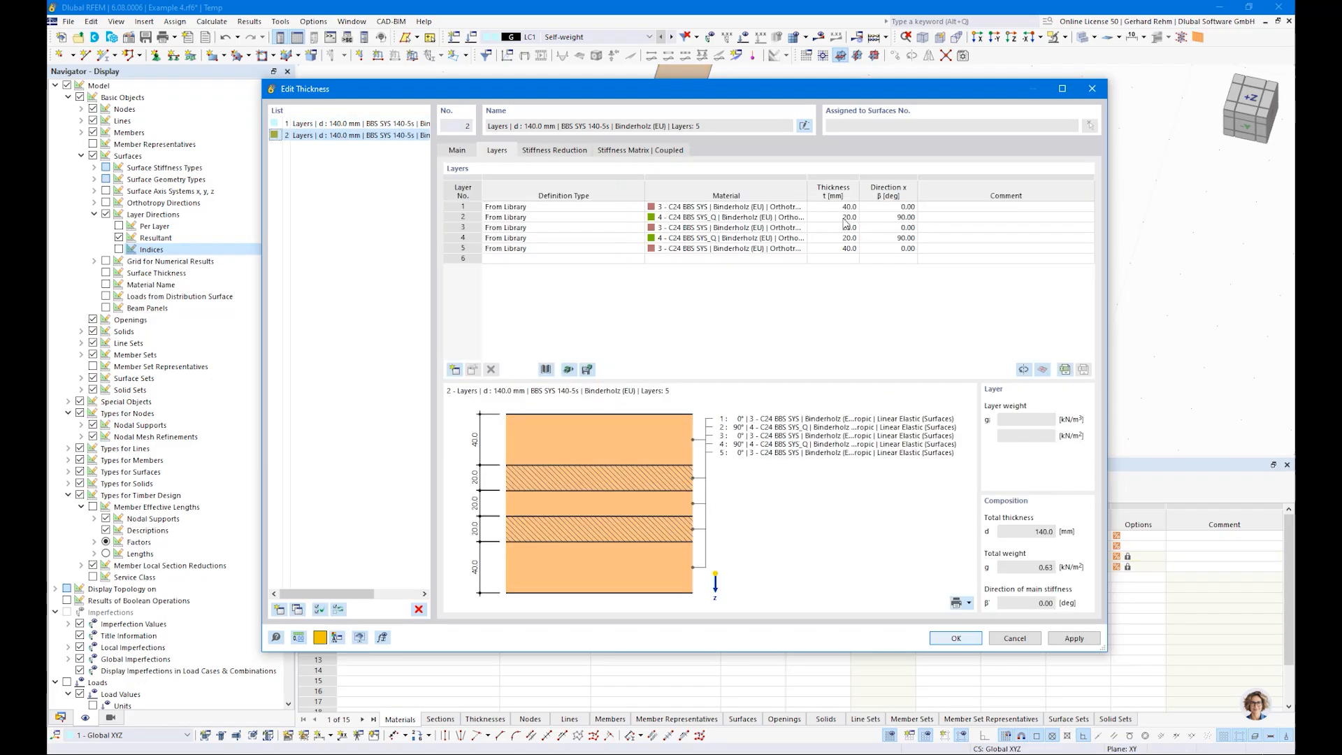
{"action": "left_click", "coordinate": [888, 207]}
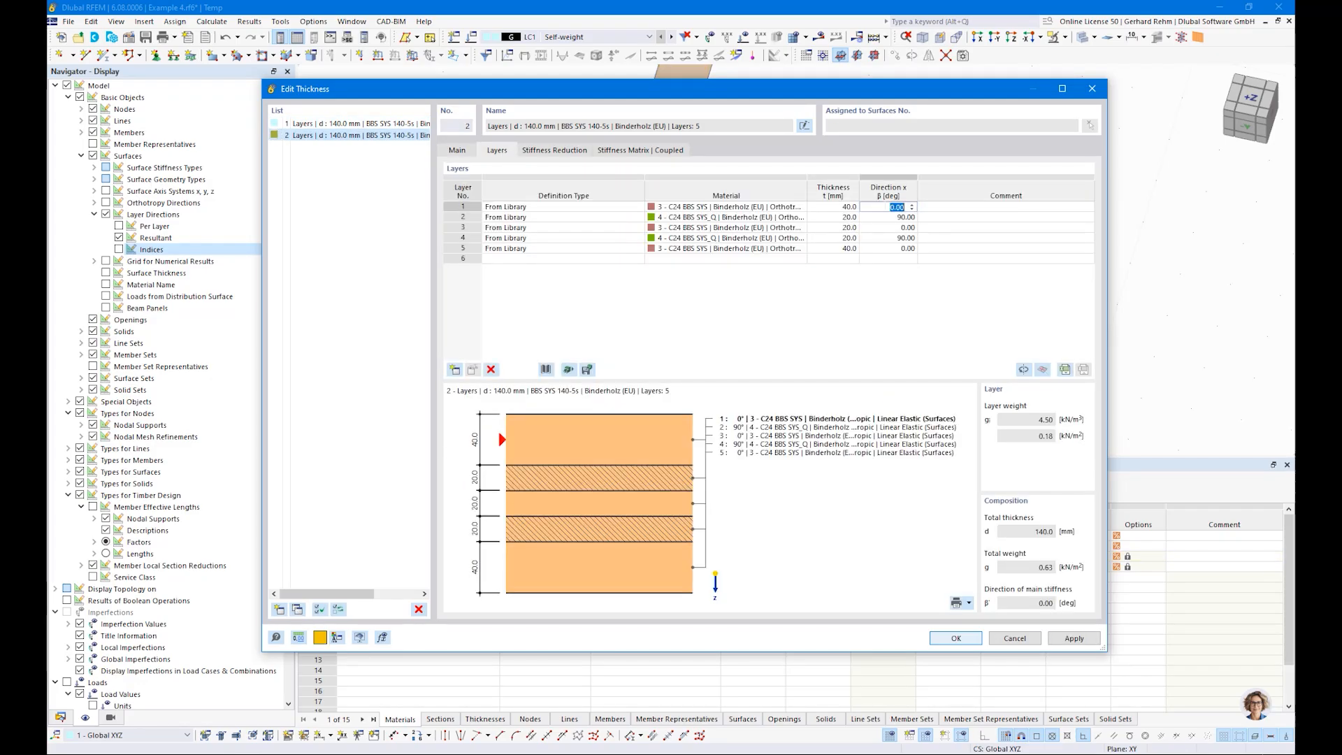
{"action": "type", "text": "9"}
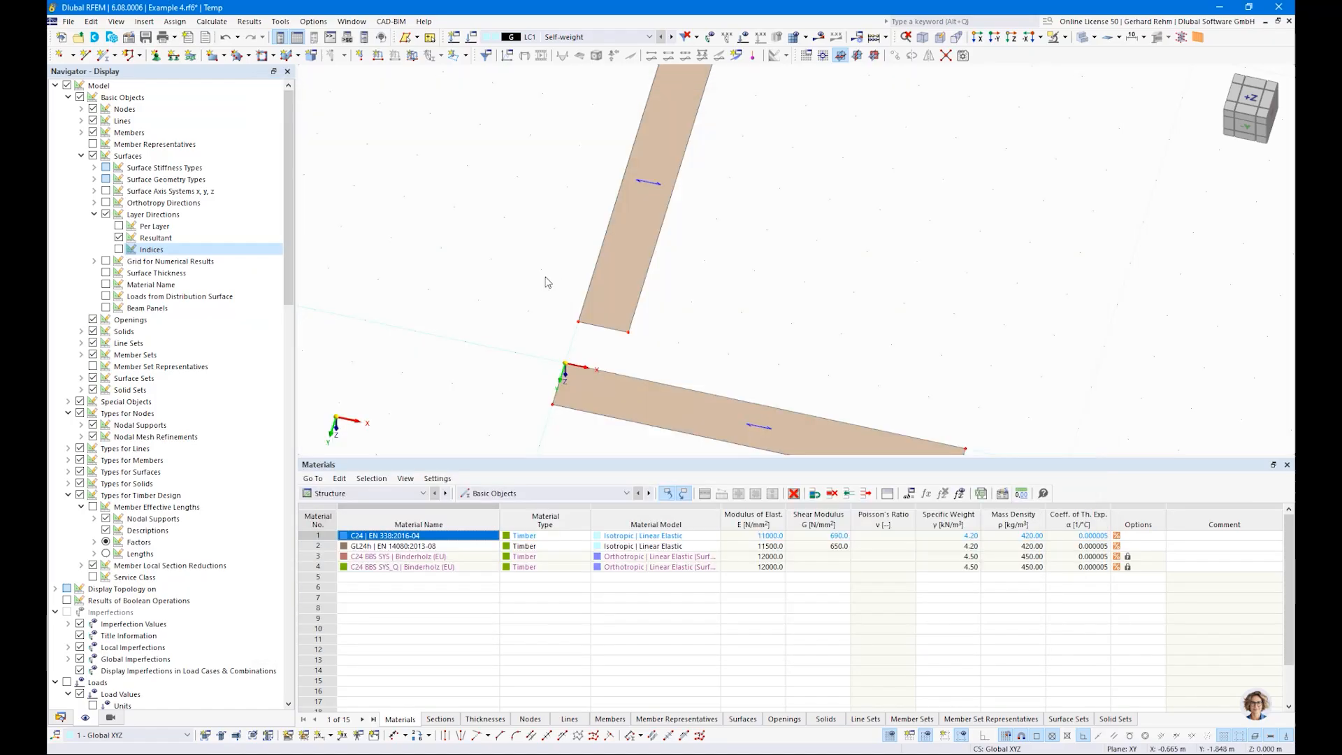
Step: Activate specific axes for surface 2 and set the angular rotation of its input axes to 90°
{"action": "scroll", "coordinate": [507, 213], "scroll_direction": "down", "scroll_amount": 2}
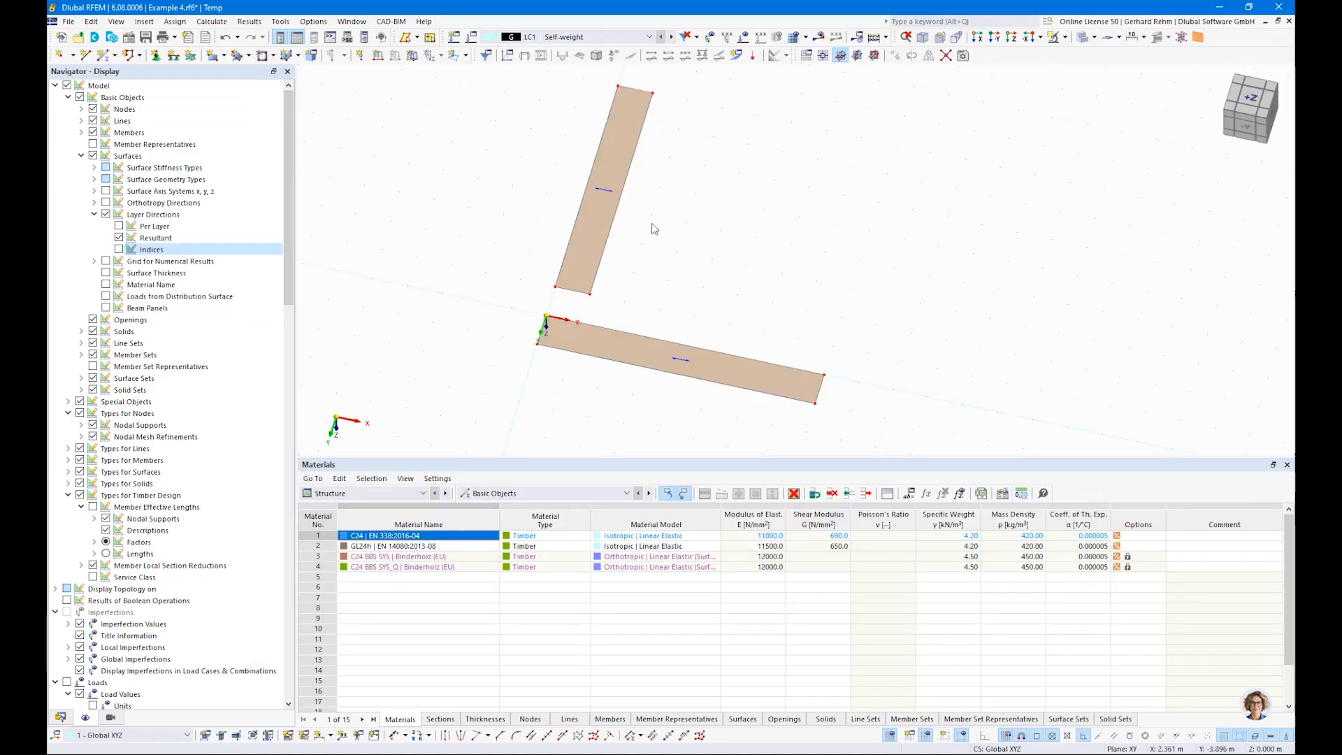
{"action": "double_click", "coordinate": [590, 233]}
{"action": "left_click_drag", "start_coordinate": [540, 101], "coordinate": [937, 117]}
{"action": "left_click", "coordinate": [723, 404]}
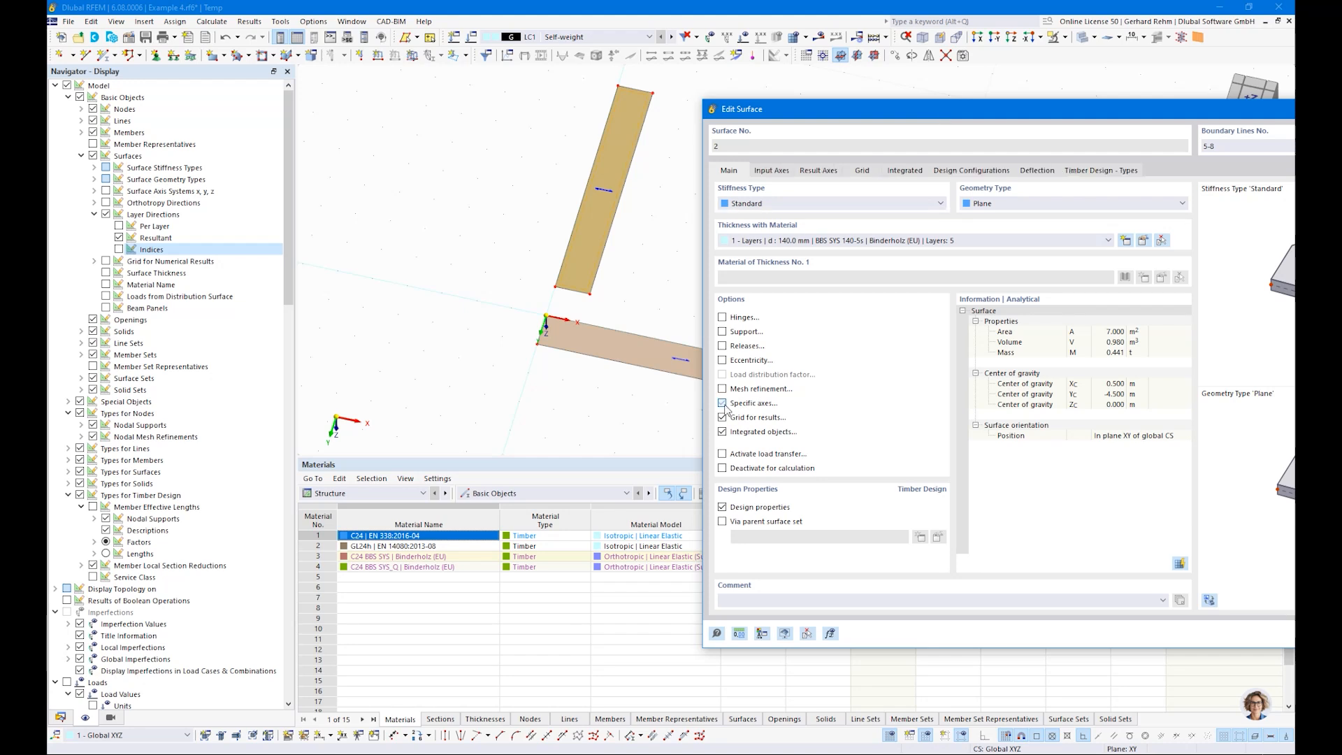
{"action": "left_click", "coordinate": [771, 171]}
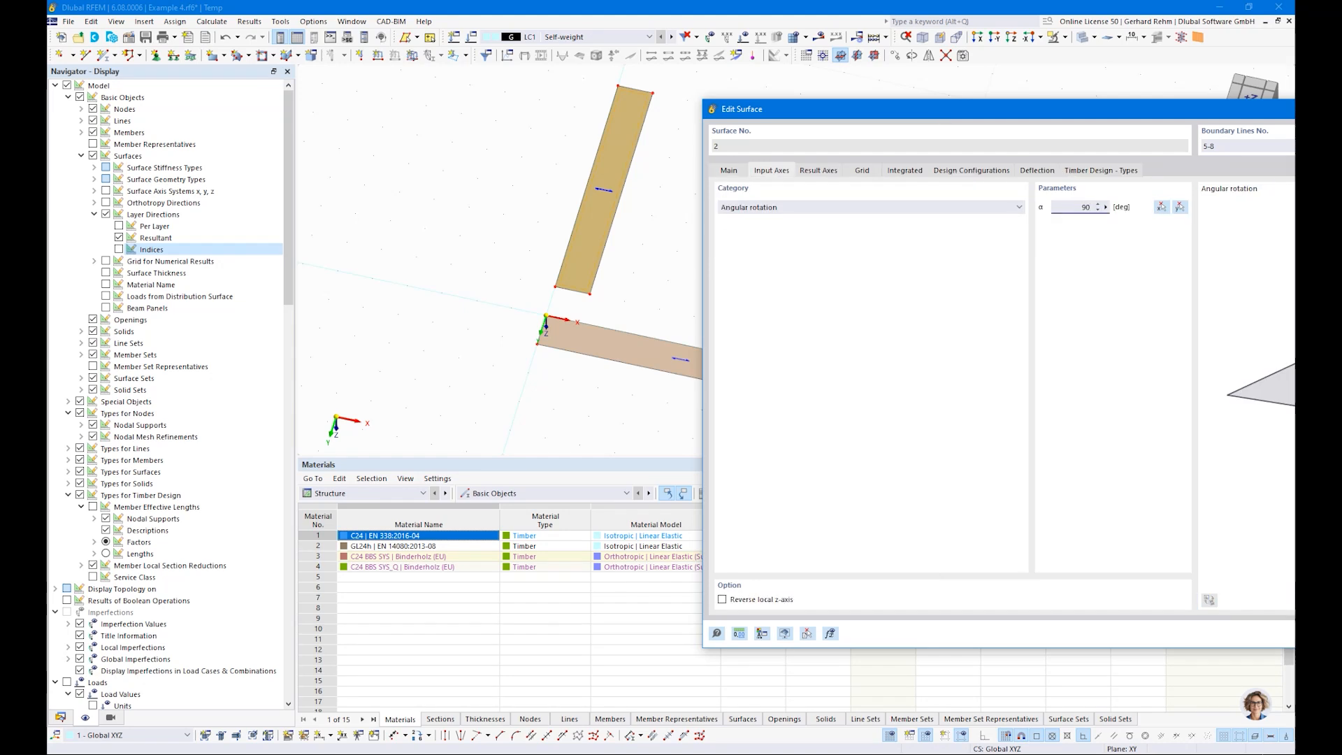
{"action": "type", "text": "90"}
{"action": "key", "text": "Return"}
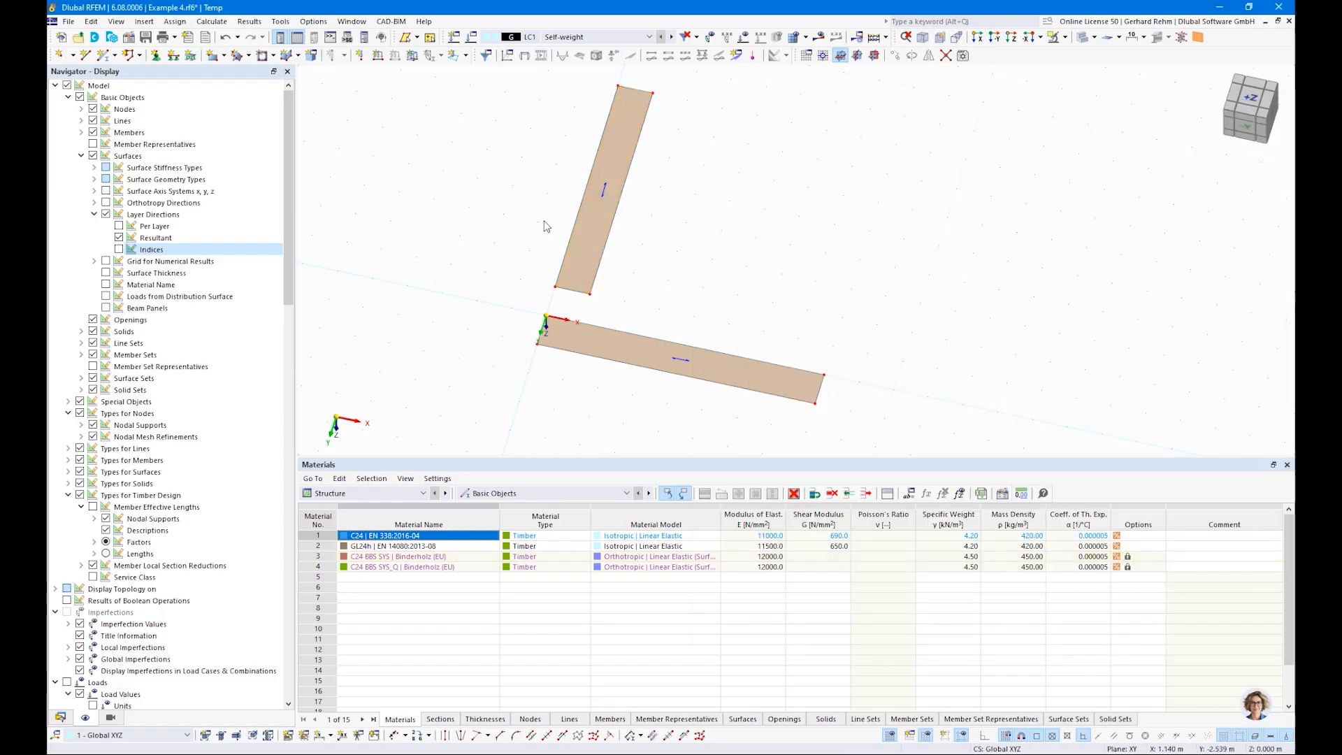
Step: Delete the second surface with the rotated axes, together with its lines and nodes
{"action": "middle_click_drag", "start_coordinate": [491, 294], "coordinate": [514, 315], "text": "ctrl"}
{"action": "left_click_drag", "start_coordinate": [629, 345], "coordinate": [501, 82]}
{"action": "key", "text": "Delete"}
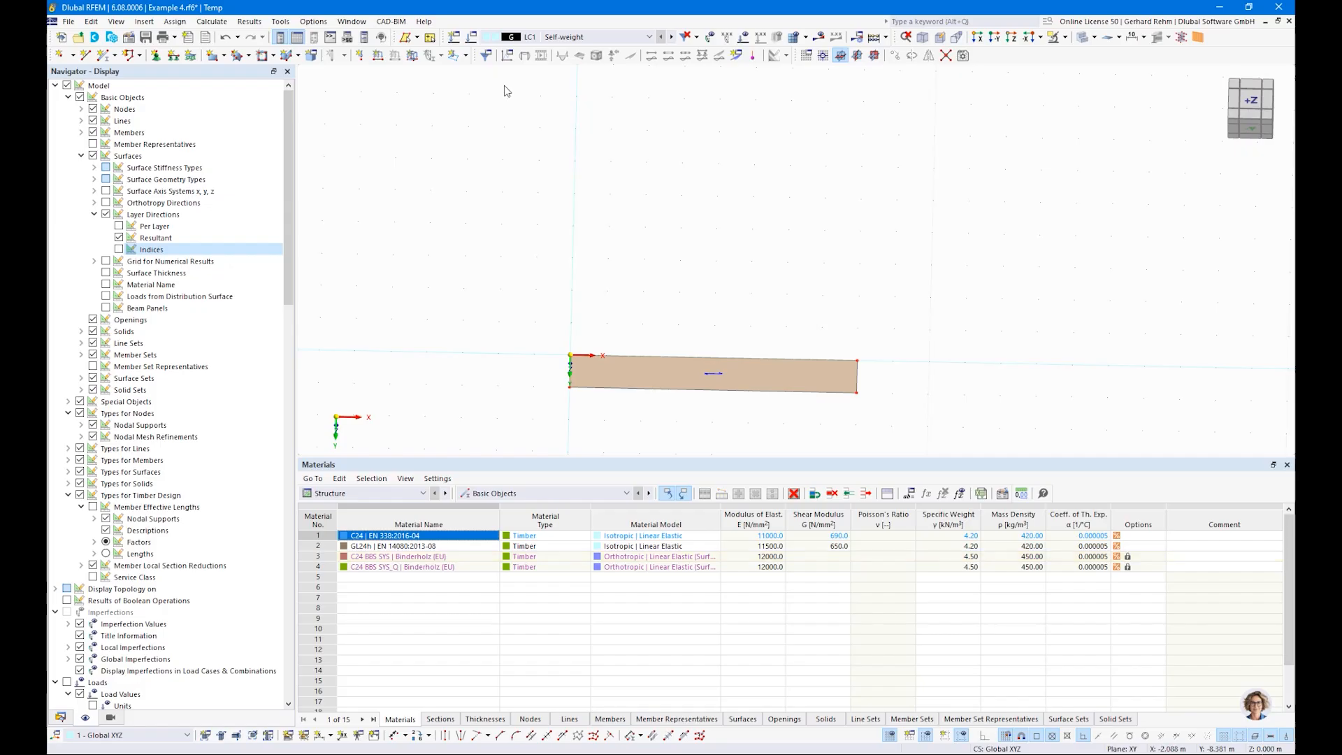
Step: Draw a single line across the remaining surface at midspan, connecting the midpoints of its two long edges
{"action": "left_click", "coordinate": [86, 54]}
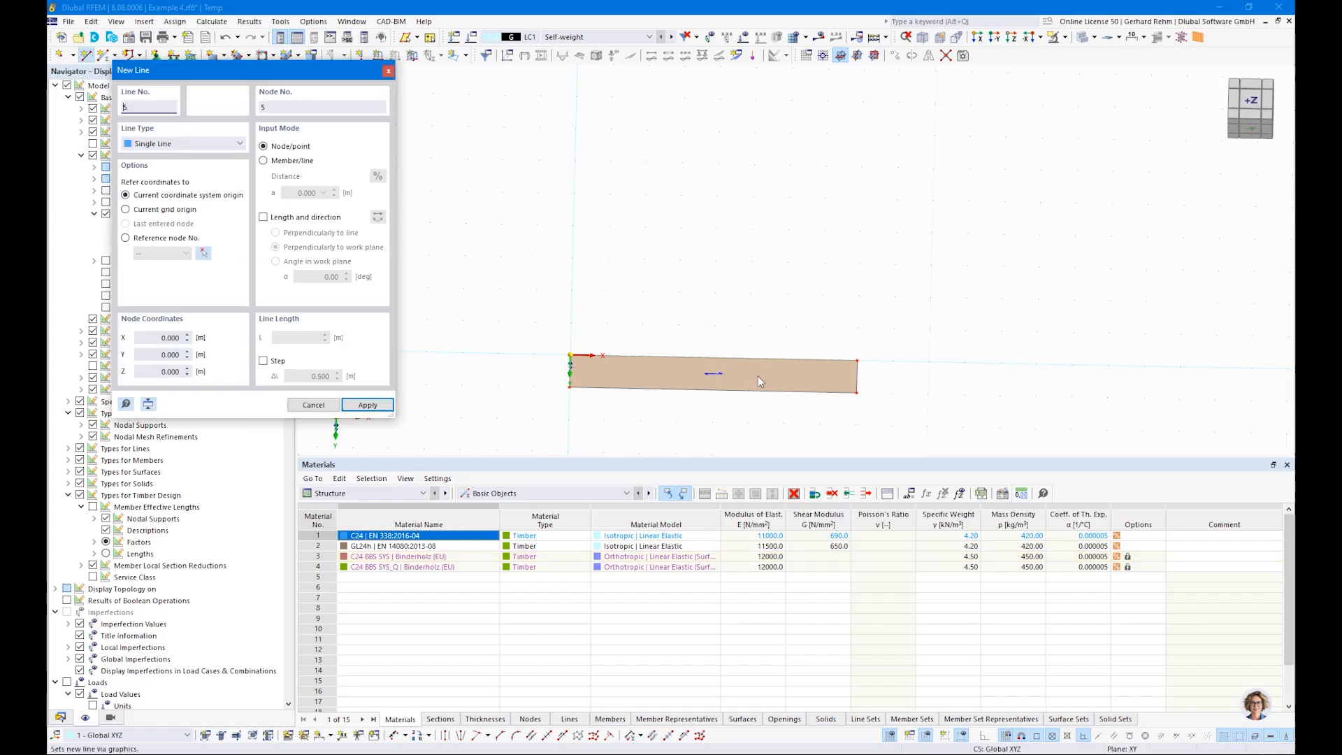
{"action": "left_click", "coordinate": [713, 361]}
{"action": "left_click", "coordinate": [714, 358]}
{"action": "right_click", "coordinate": [866, 248]}
{"action": "right_click", "coordinate": [710, 266]}
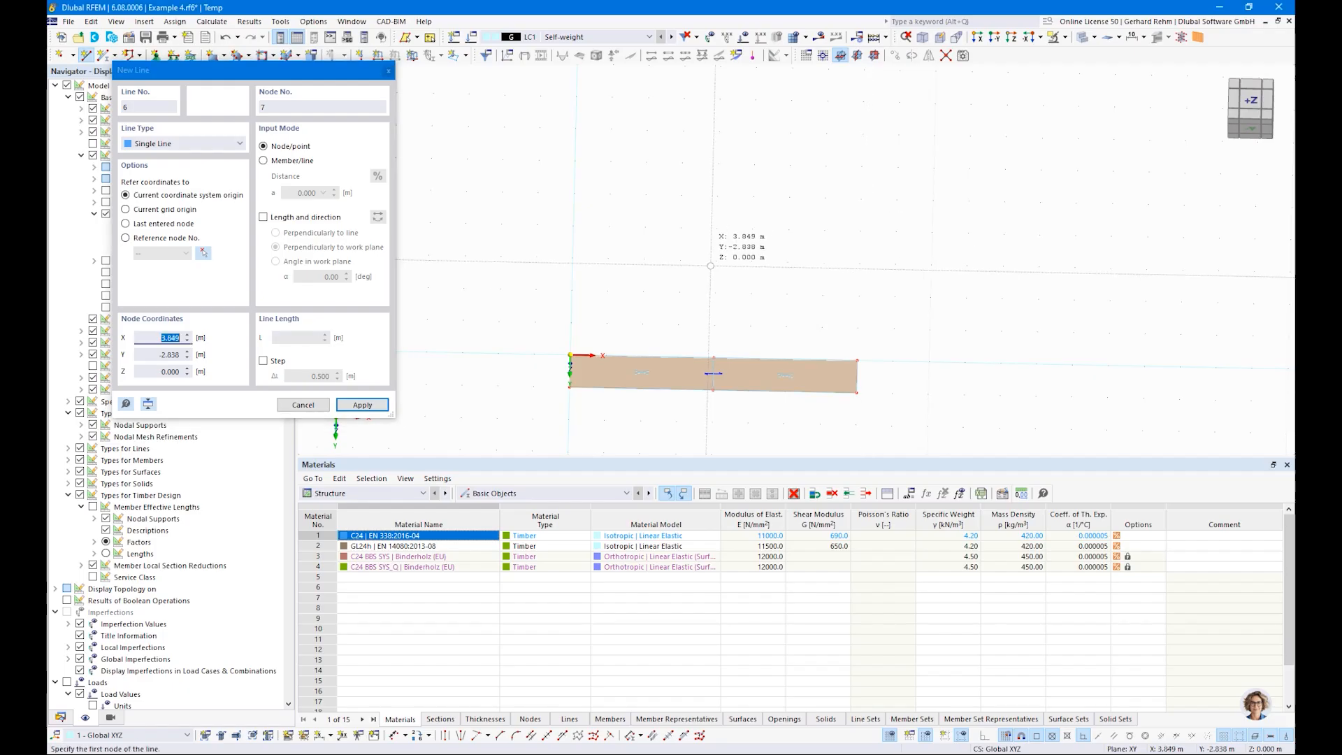
{"action": "key", "text": "Escape"}
Step: Assign line supports to the two short edges and the midspan line of the surface
{"action": "left_click", "coordinate": [173, 54]}
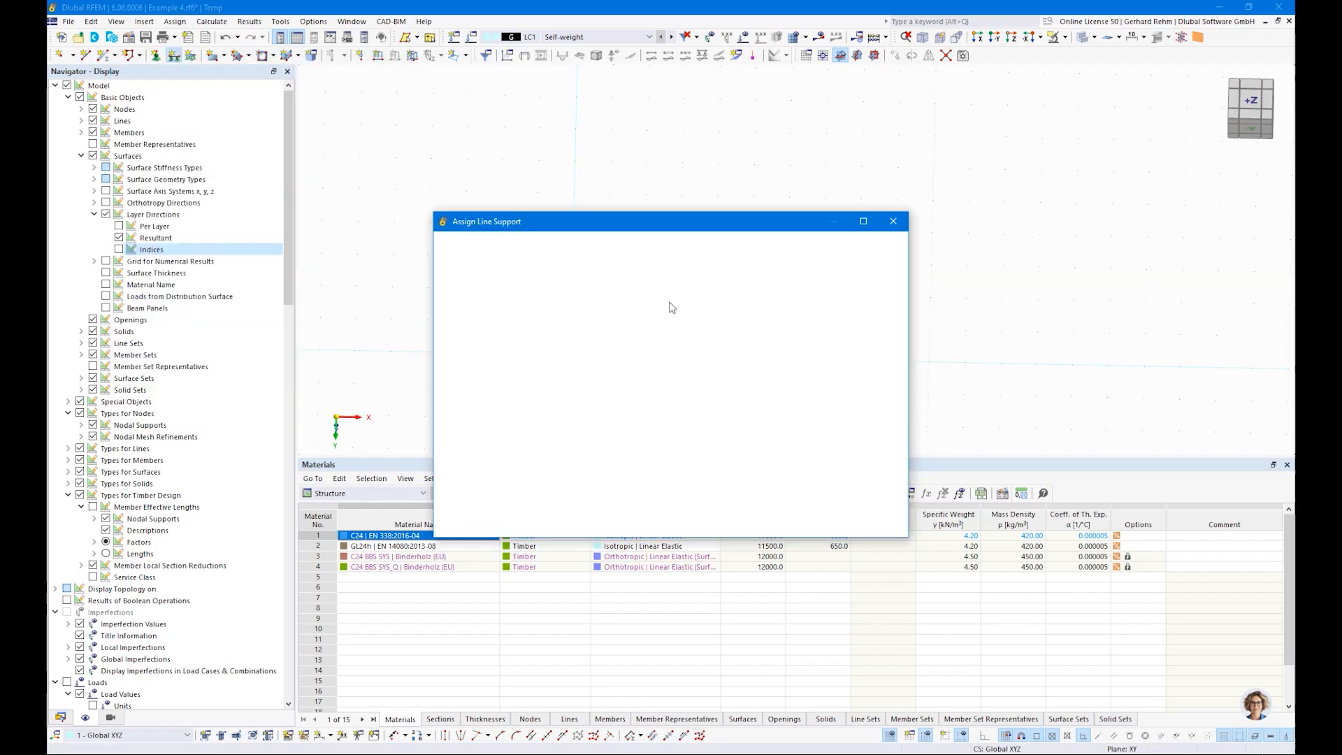
{"action": "left_click", "coordinate": [757, 525]}
{"action": "left_click_drag", "start_coordinate": [523, 292], "coordinate": [620, 444]}
{"action": "left_click_drag", "start_coordinate": [661, 297], "coordinate": [736, 439]}
{"action": "left_click_drag", "start_coordinate": [811, 309], "coordinate": [898, 440]}
{"action": "key", "text": "Escape"}
Step: Reduce the graphic spacing of the line support symbols so more symbols are drawn along each supported line
{"action": "right_click", "coordinate": [858, 380]}
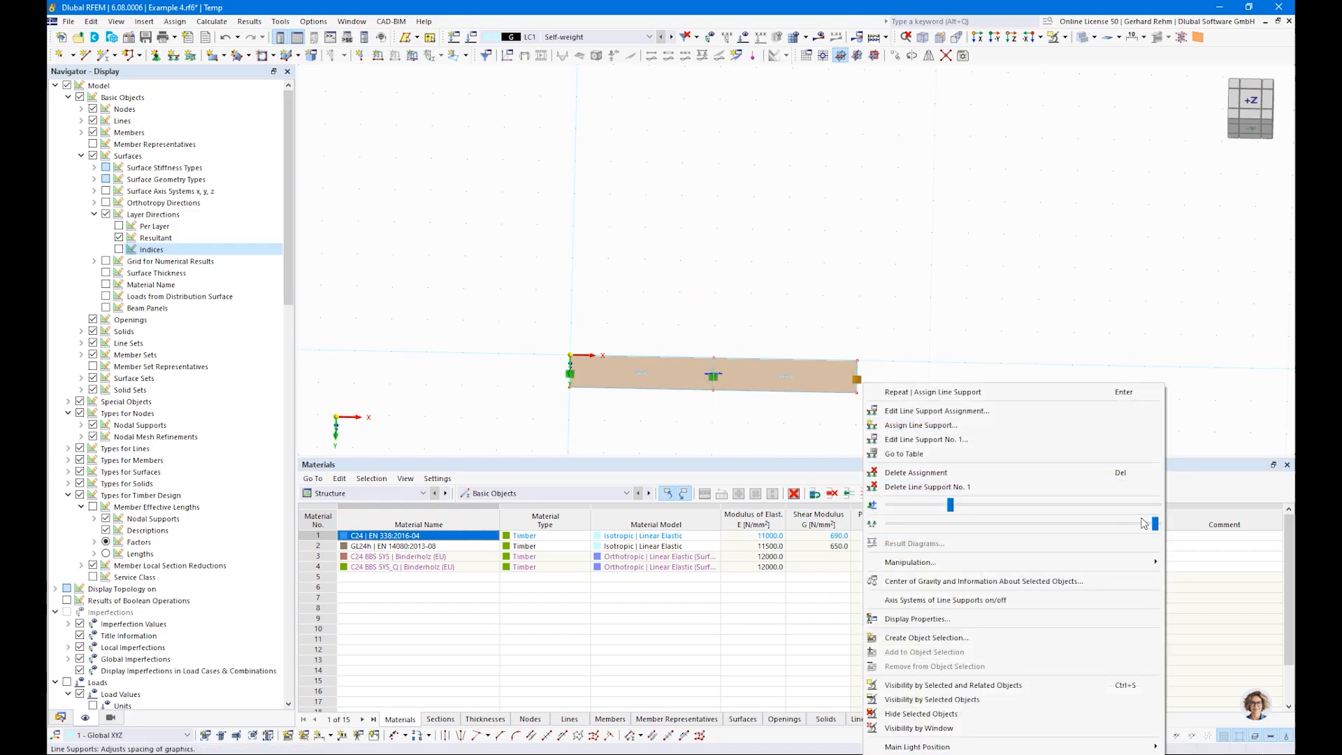
{"action": "left_click_drag", "start_coordinate": [1154, 523], "coordinate": [990, 523]}
{"action": "left_click", "coordinate": [686, 411]}
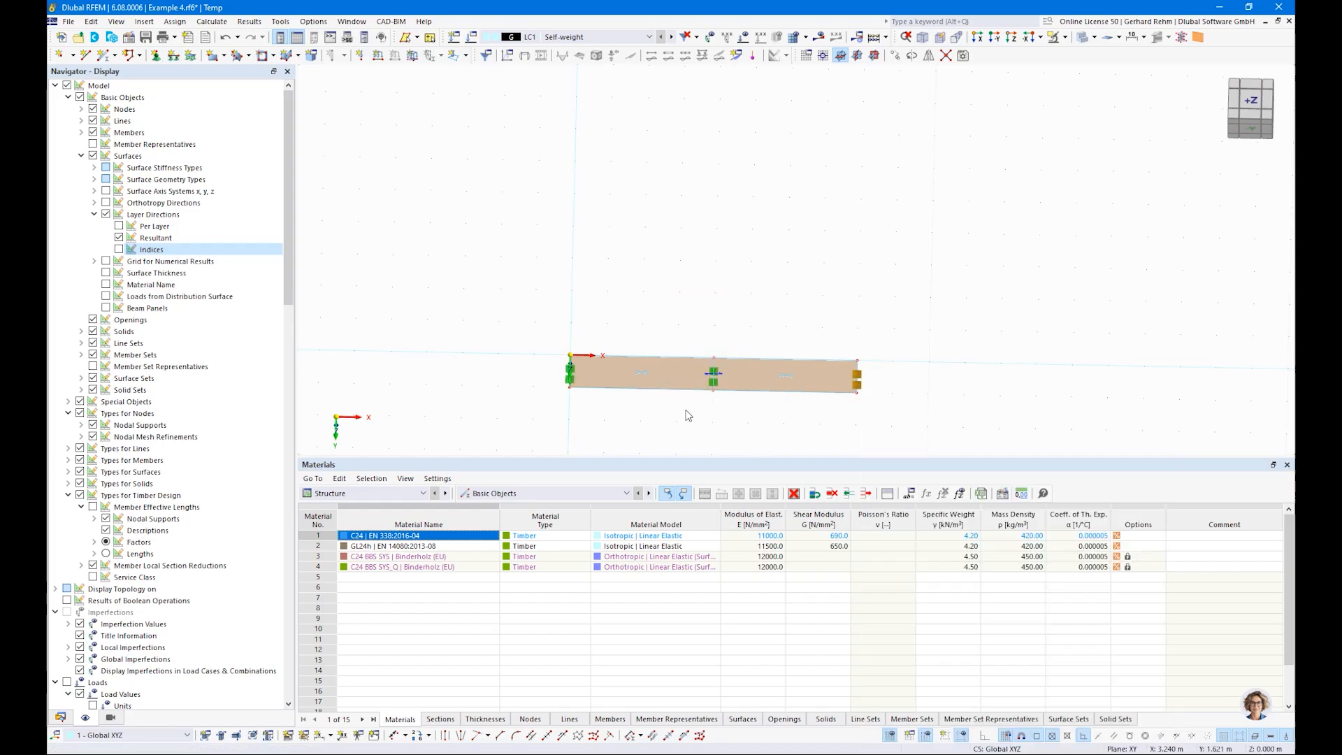
{"action": "middle_click_drag", "start_coordinate": [545, 408], "coordinate": [613, 336], "text": "ctrl"}
{"action": "scroll", "coordinate": [579, 417], "scroll_direction": "up", "scroll_amount": 6}
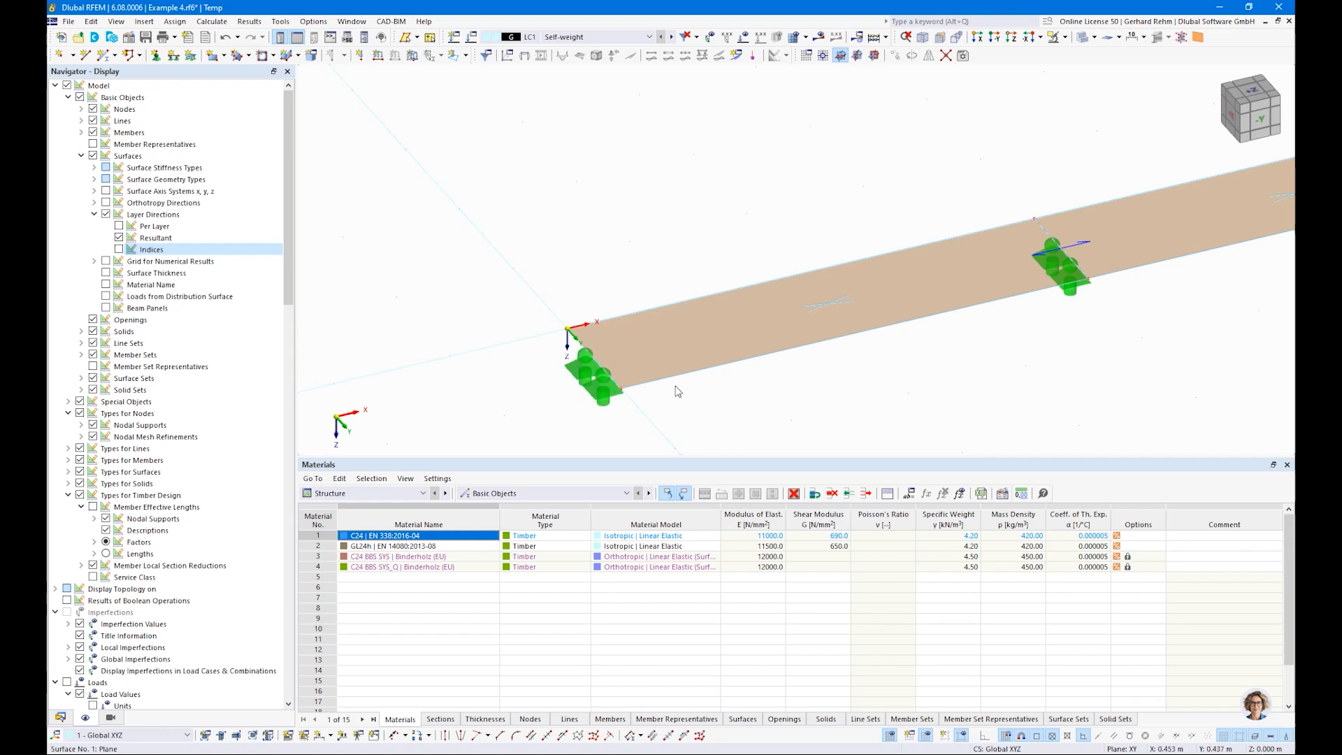
{"action": "scroll", "coordinate": [657, 370], "scroll_direction": "down", "scroll_amount": 3}
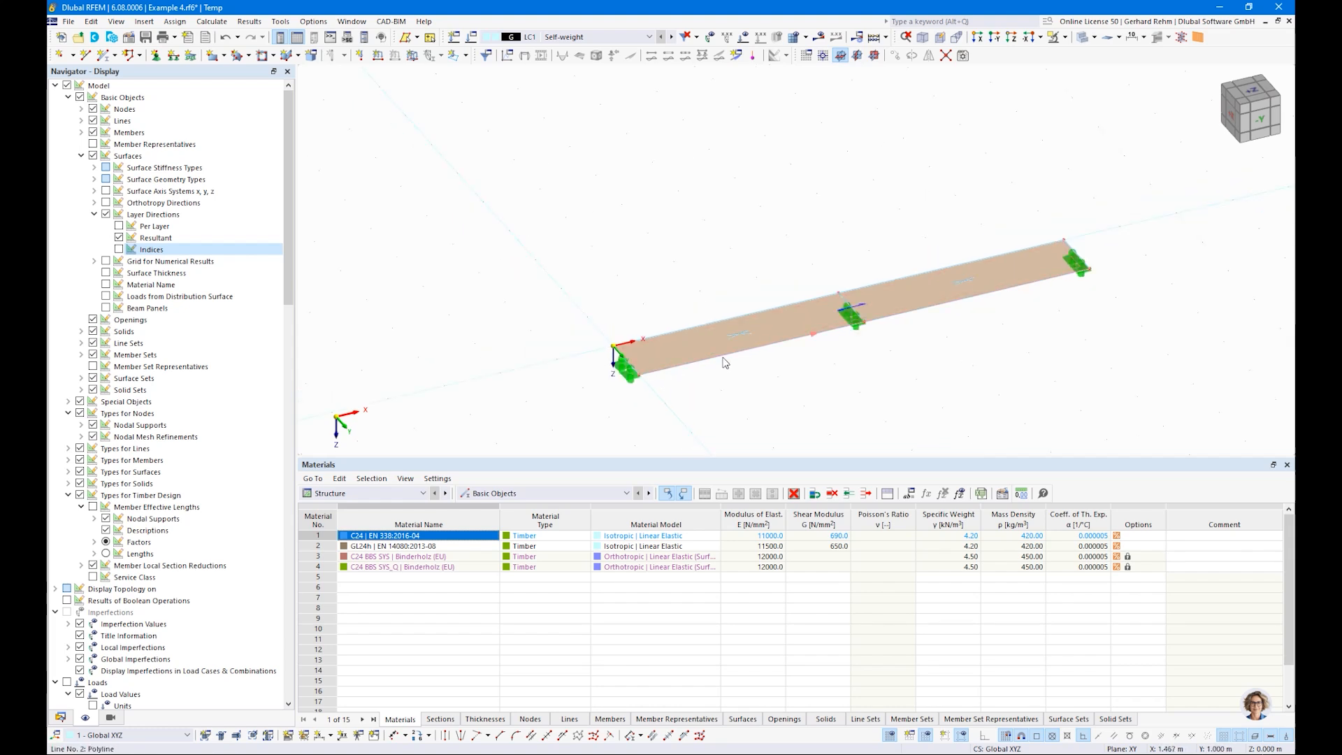
{"action": "middle_click_drag", "start_coordinate": [887, 384], "coordinate": [778, 395], "text": "ctrl"}
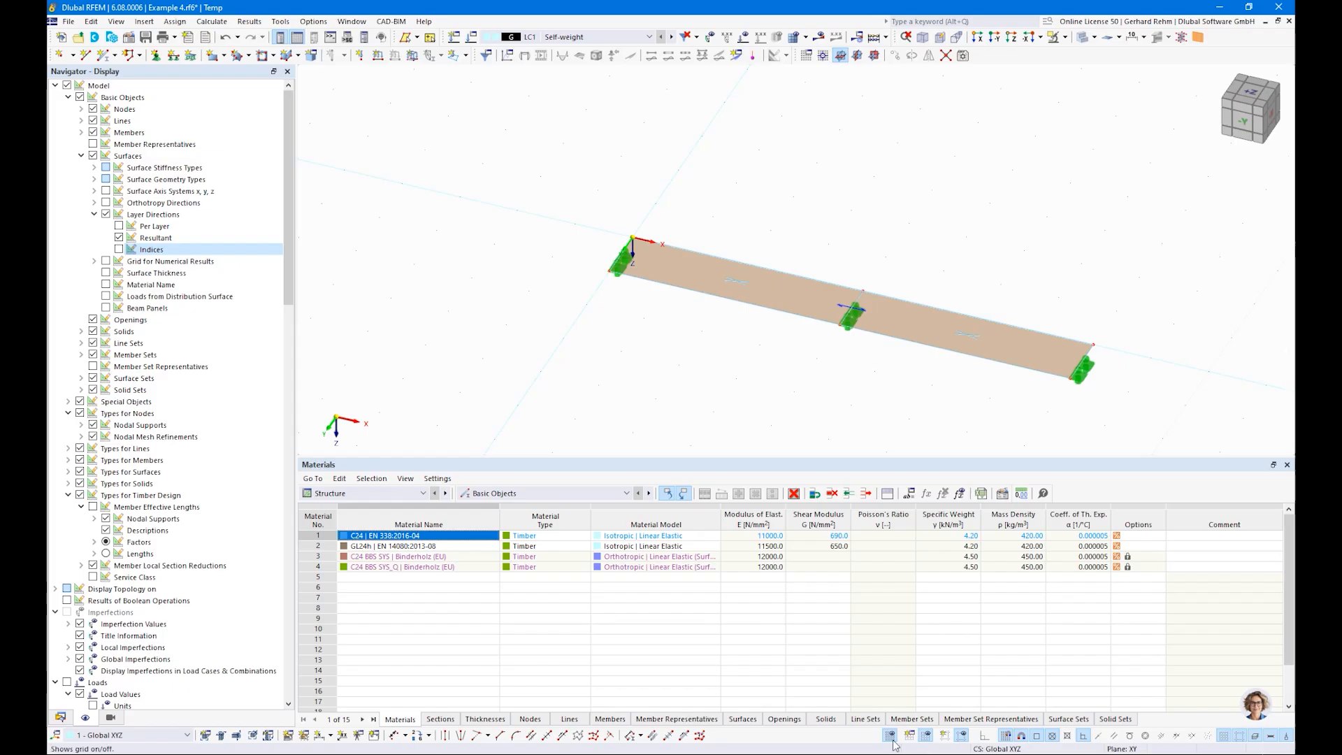
Step: Create load case LC2 named Imposed Load 1 with action category imposed loads category A: domestic, residential areas
{"action": "left_click", "coordinate": [455, 38]}
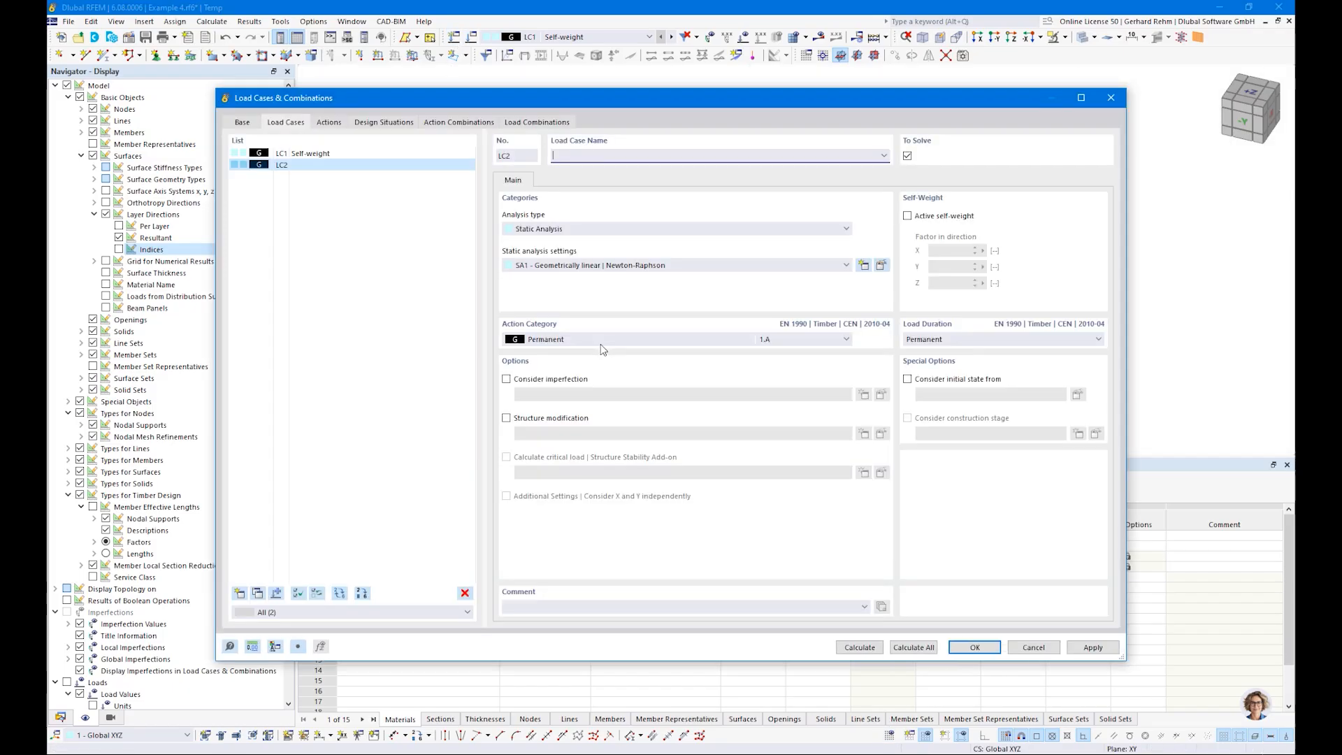
{"action": "left_click", "coordinate": [884, 155]}
{"action": "left_click", "coordinate": [616, 174]}
{"action": "left_click", "coordinate": [612, 339]}
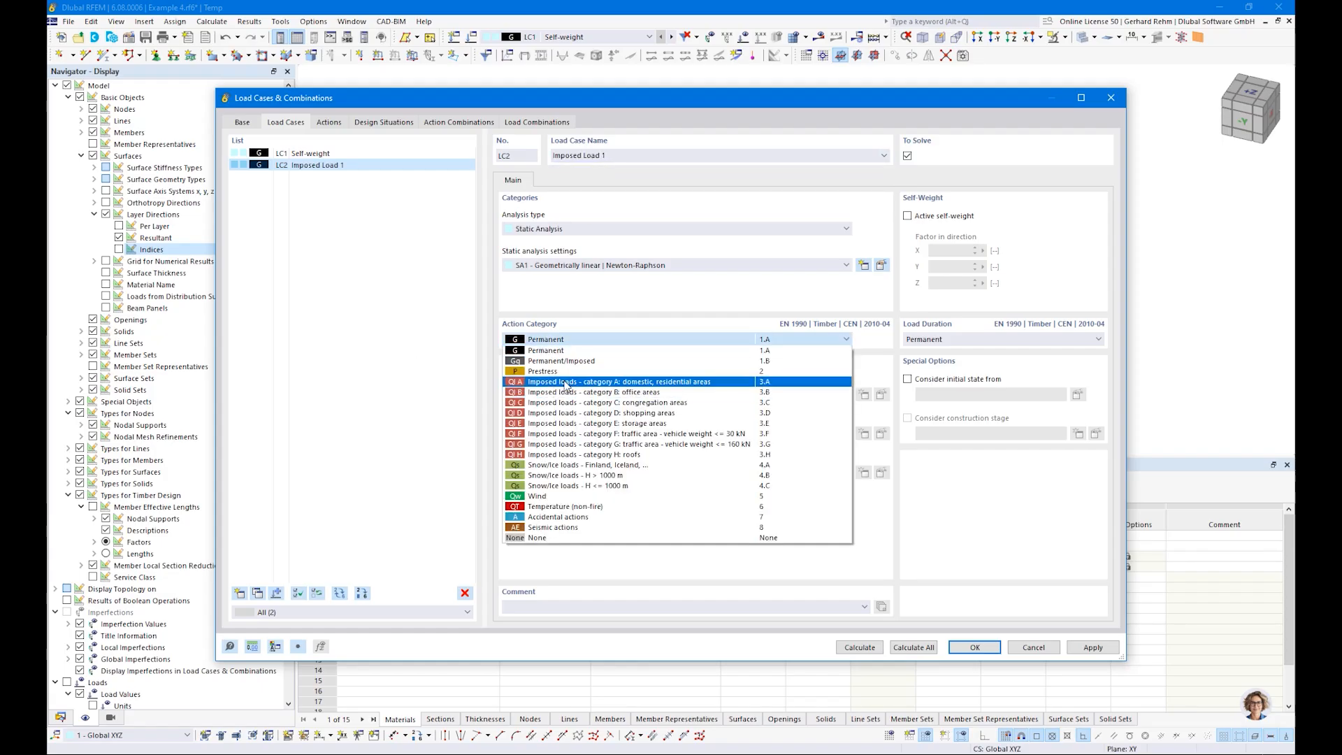
{"action": "left_click", "coordinate": [567, 386]}
Step: Copy load case LC2 as LC3 and rename it Imposed Load 2
{"action": "left_click", "coordinate": [257, 594]}
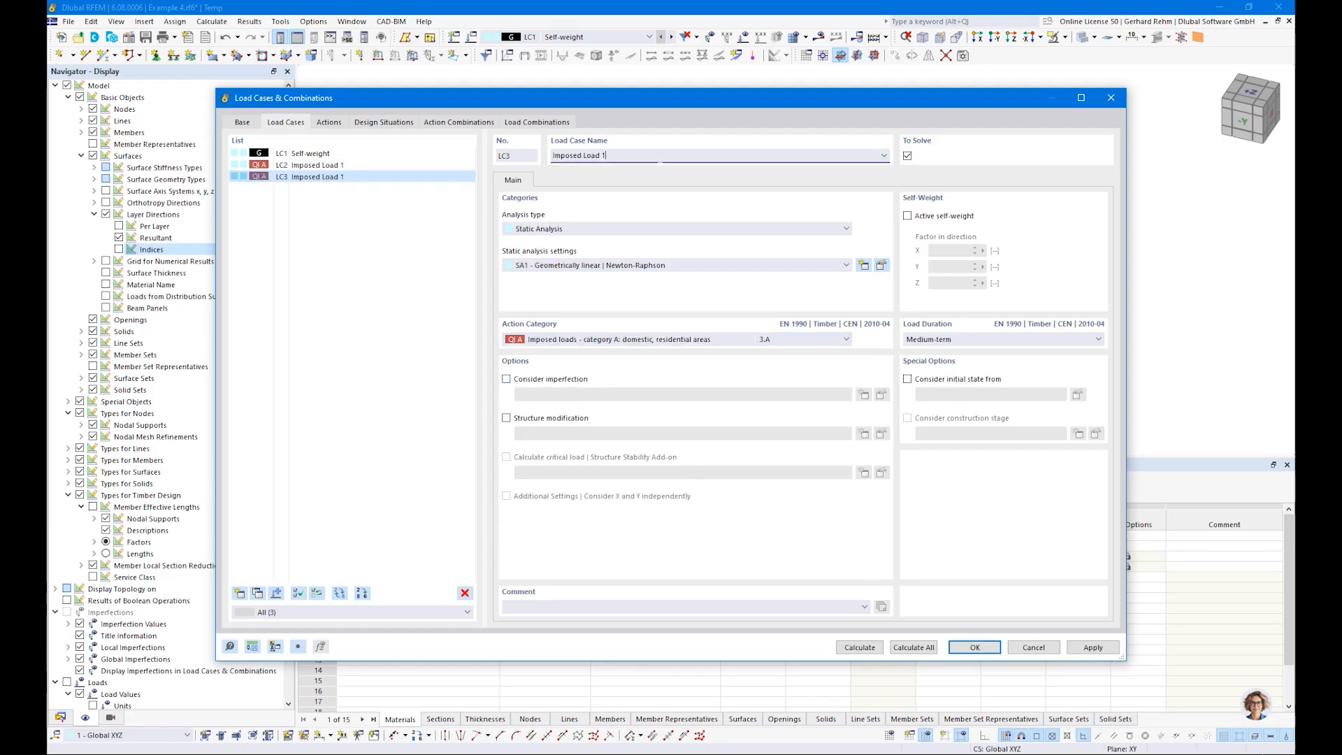
{"action": "key", "text": "BackSpace"}
{"action": "type", "text": "2"}
{"action": "left_click", "coordinate": [973, 648]}
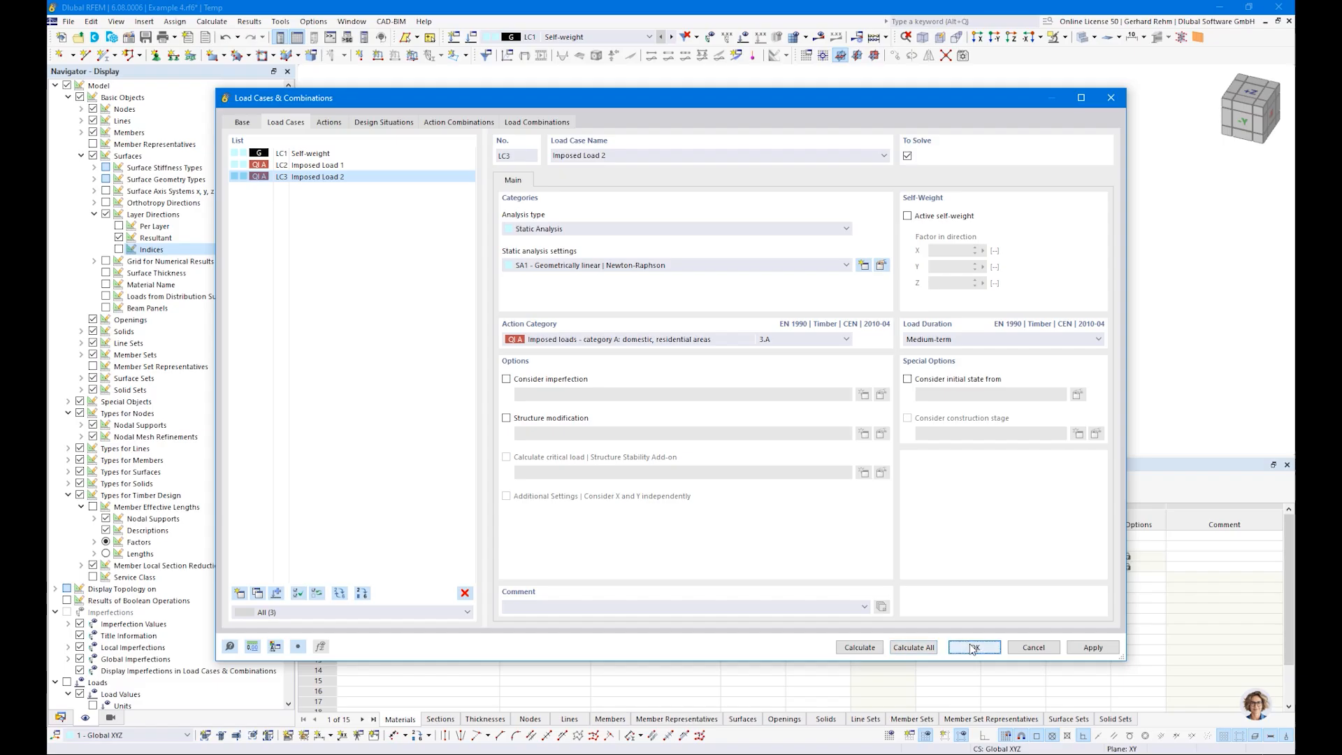
Step: Apply a uniform surface load of 2.5 kN/m² to the surface in the Self-weight load case
{"action": "left_click", "coordinate": [583, 37]}
{"action": "left_click", "coordinate": [567, 47]}
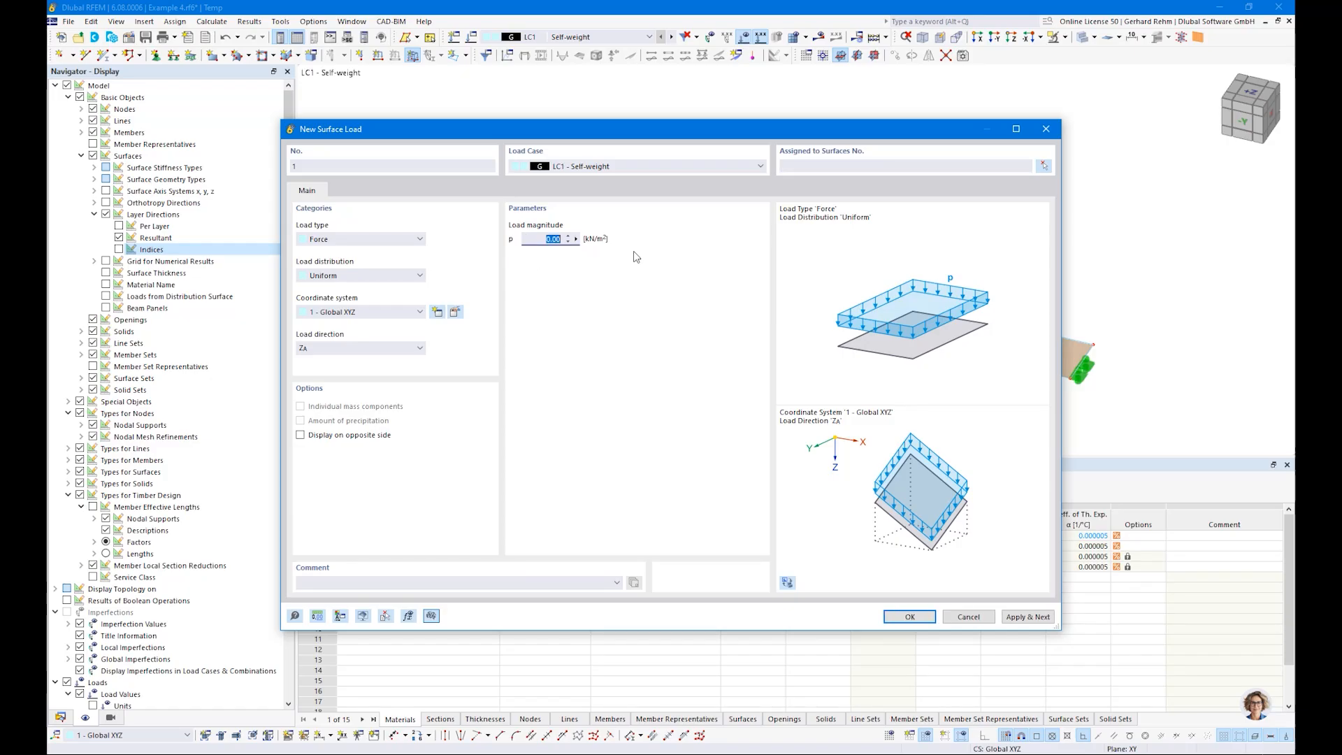
{"action": "left_click", "coordinate": [911, 616]}
{"action": "left_click", "coordinate": [241, 205]}
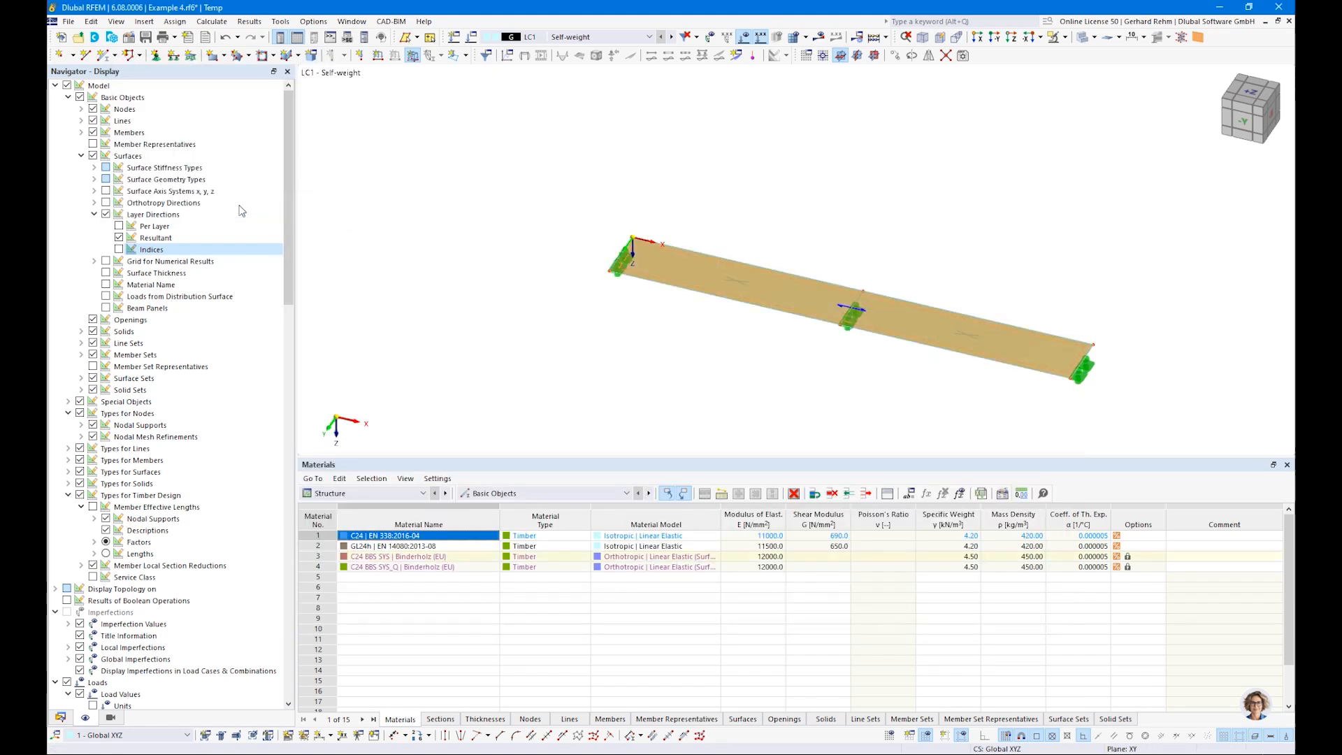
Step: Start a new free rectangular load in LC2 Imposed Load 1 and assign it to surface 1
{"action": "left_click", "coordinate": [670, 36]}
{"action": "scroll", "coordinate": [727, 338], "scroll_direction": "up", "scroll_amount": 2}
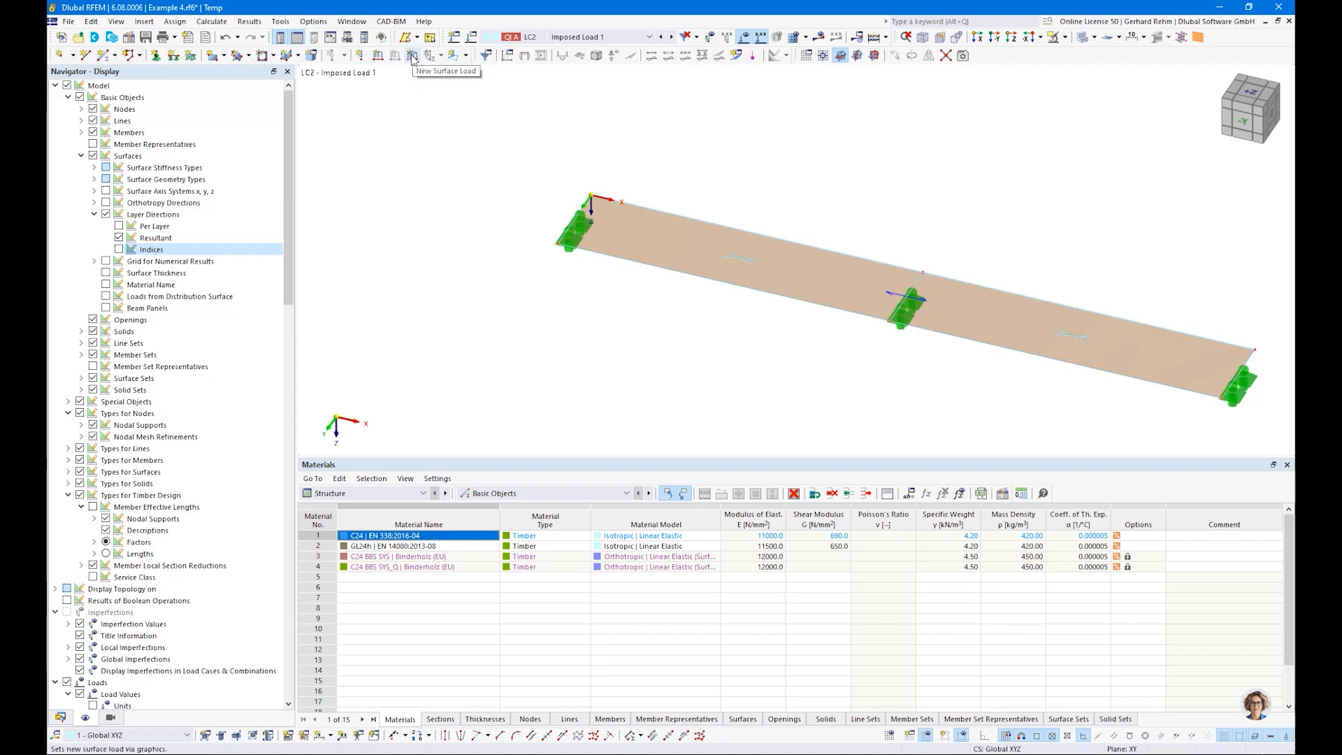
{"action": "left_click", "coordinate": [466, 55]}
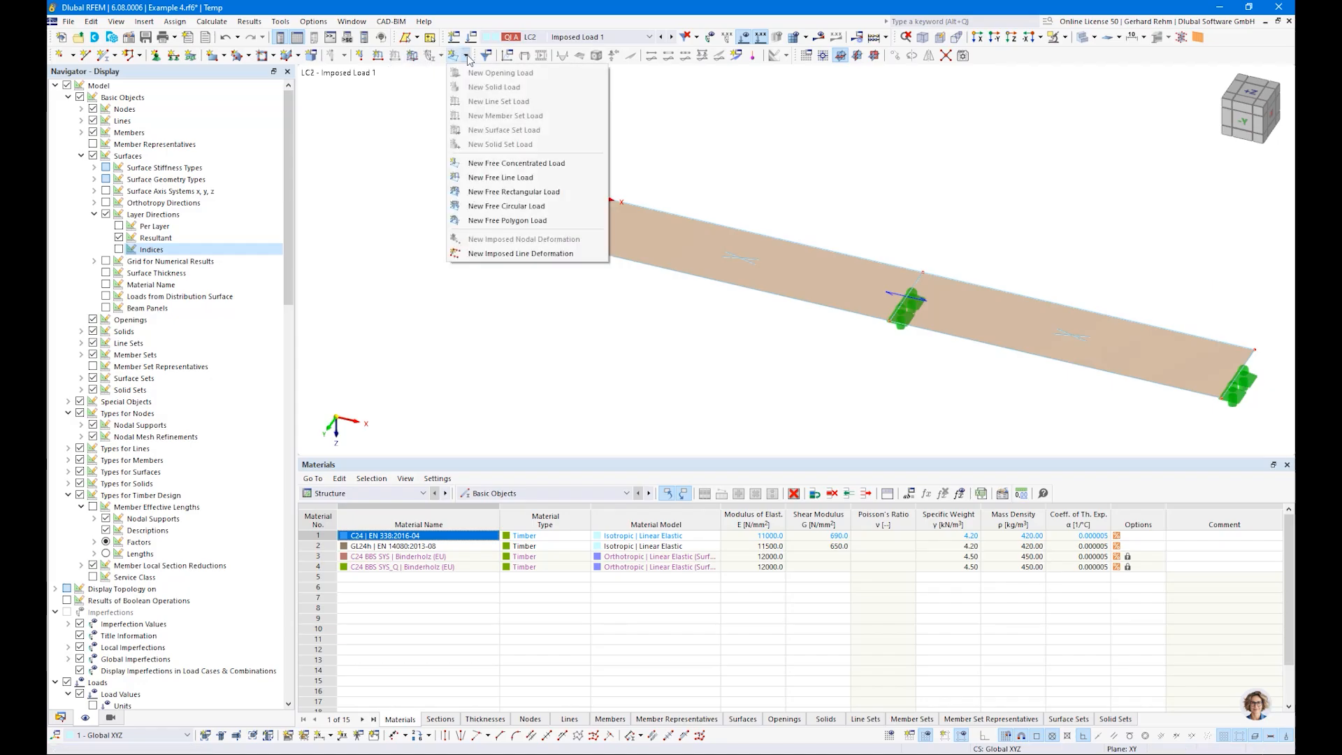
{"action": "left_click", "coordinate": [537, 193]}
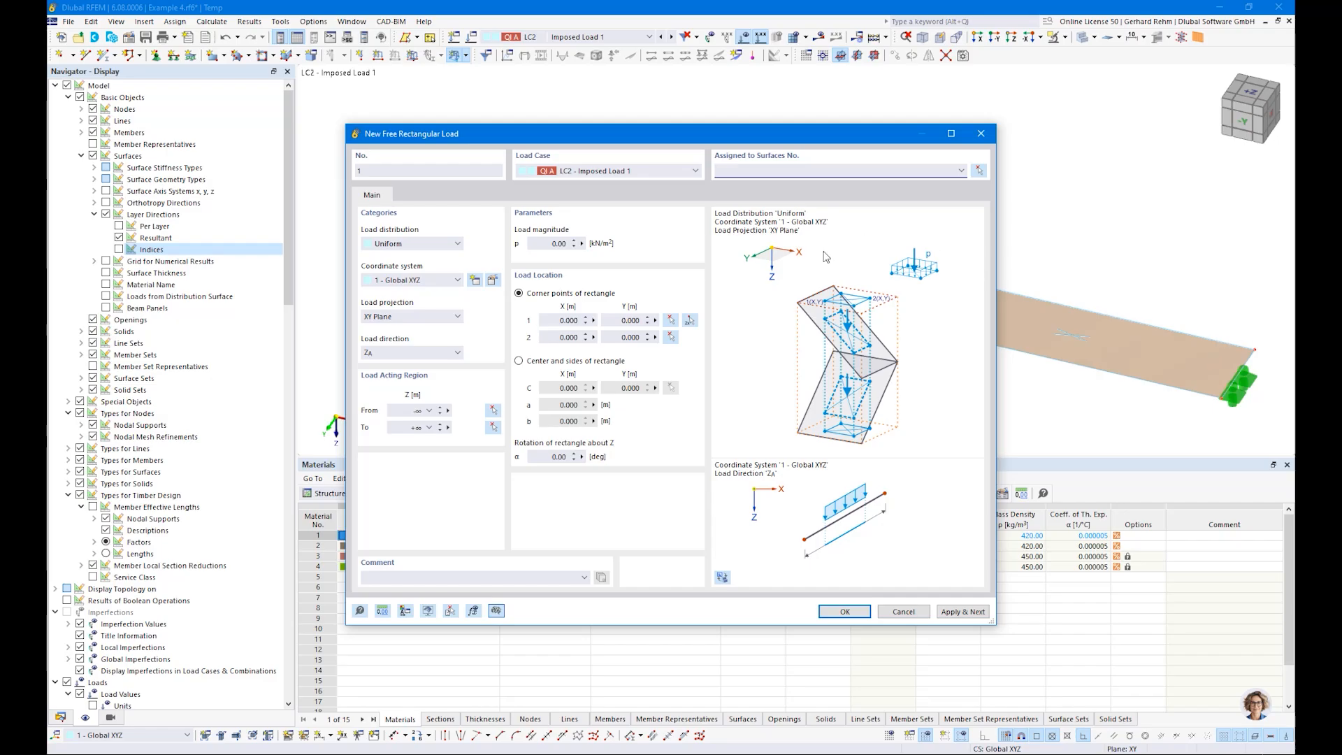
{"action": "left_click", "coordinate": [978, 171]}
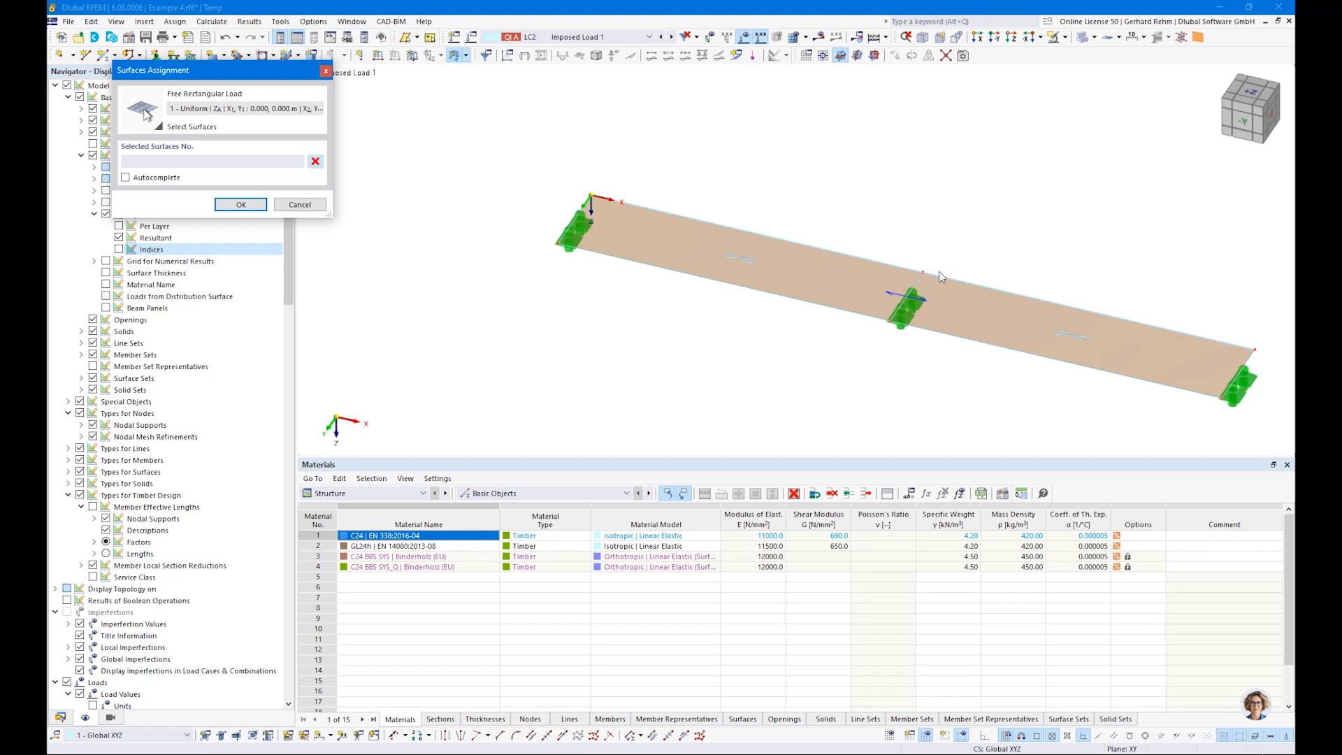
{"action": "left_click", "coordinate": [927, 282]}
{"action": "left_click", "coordinate": [241, 207]}
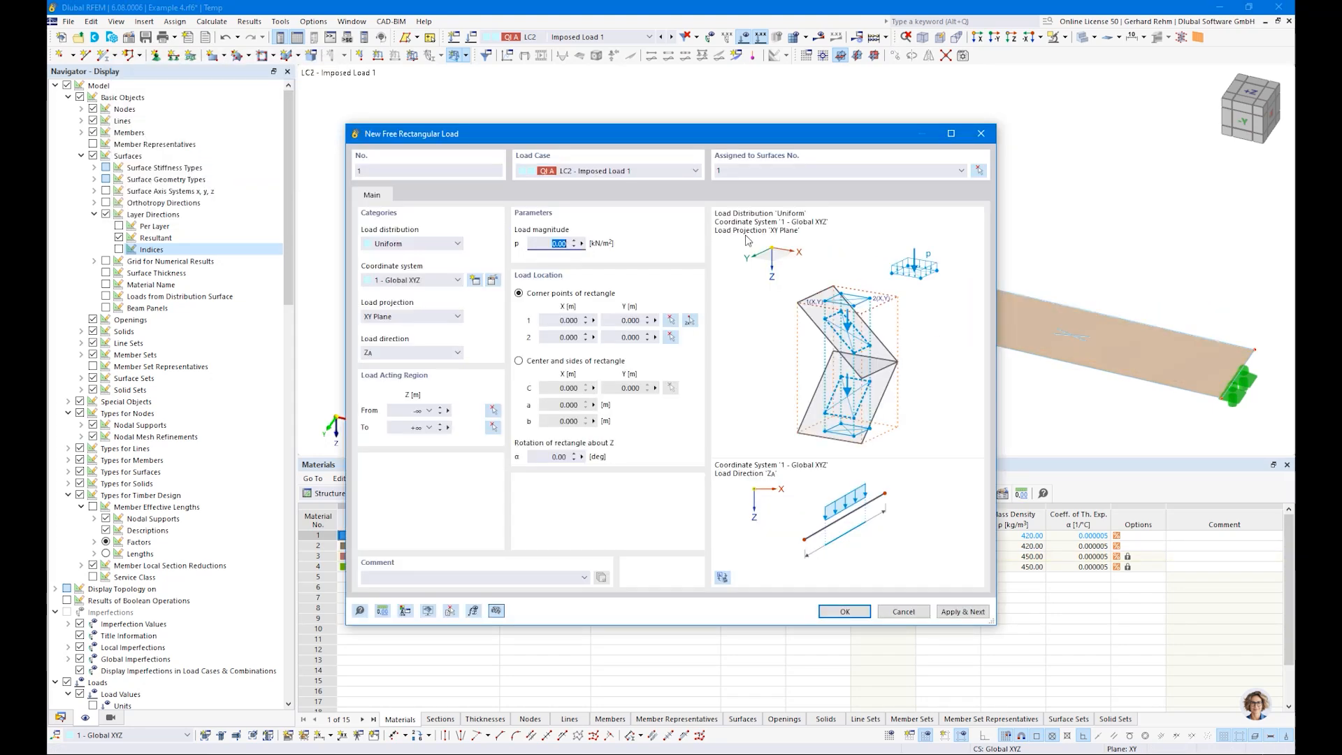
Step: Set the free rectangular load to 2.80 kN/m² over the first span, from X 0, Y 1 m to X 4 m, Y 0
{"action": "key", "text": "Tab"}
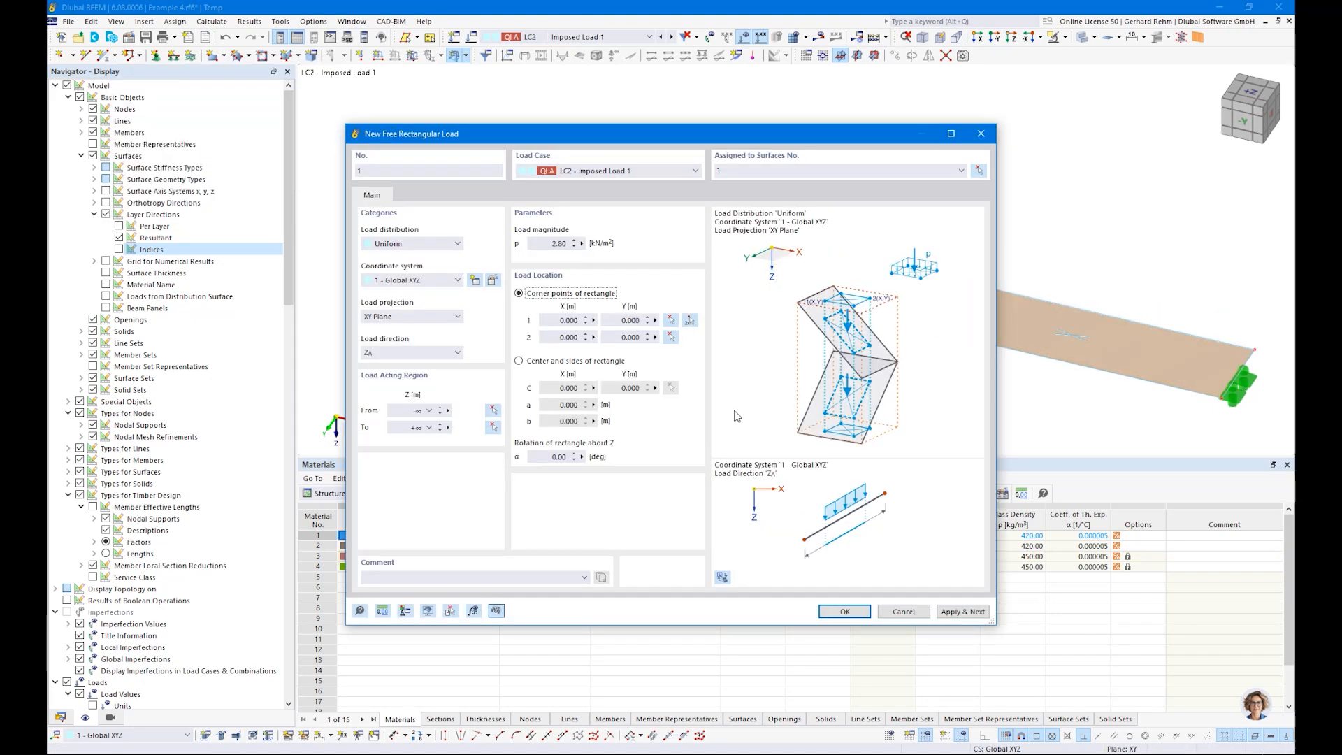
{"action": "left_click", "coordinate": [689, 321]}
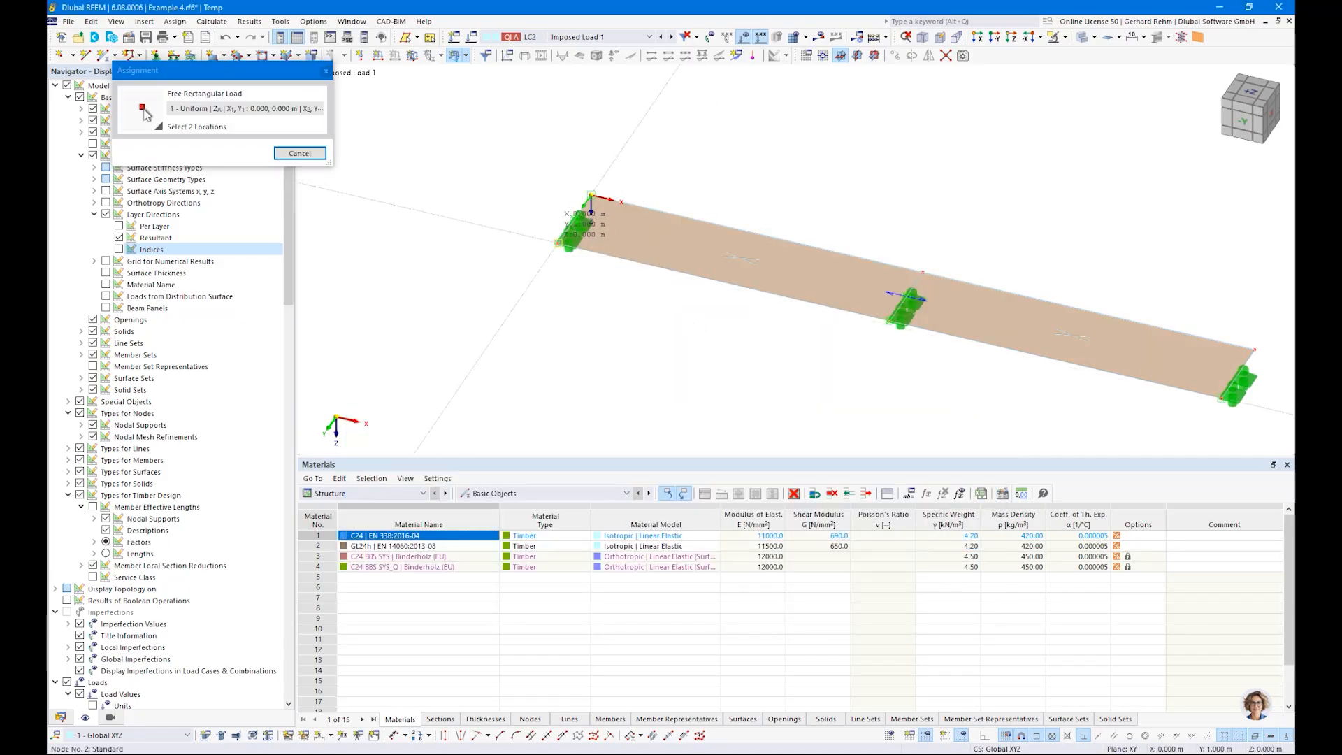
{"action": "left_click", "coordinate": [560, 245]}
{"action": "left_click", "coordinate": [923, 274]}
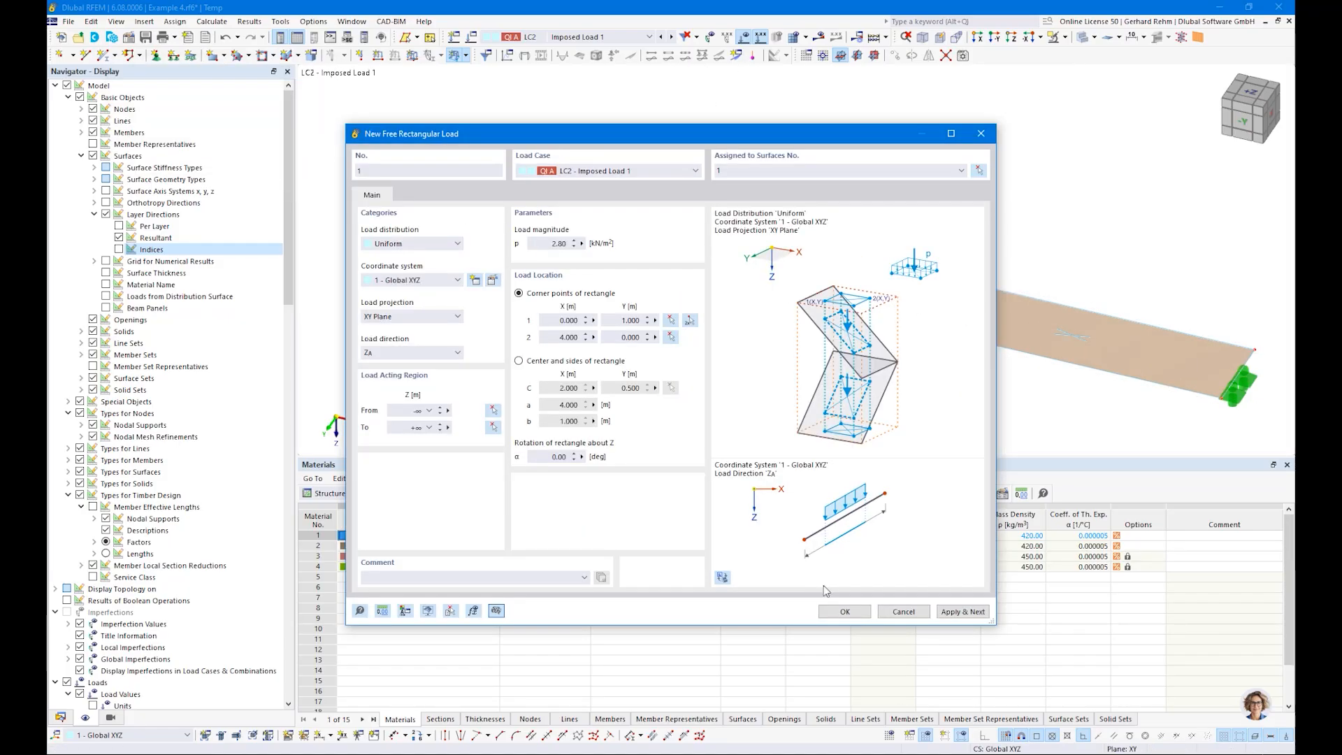
{"action": "left_click", "coordinate": [843, 611]}
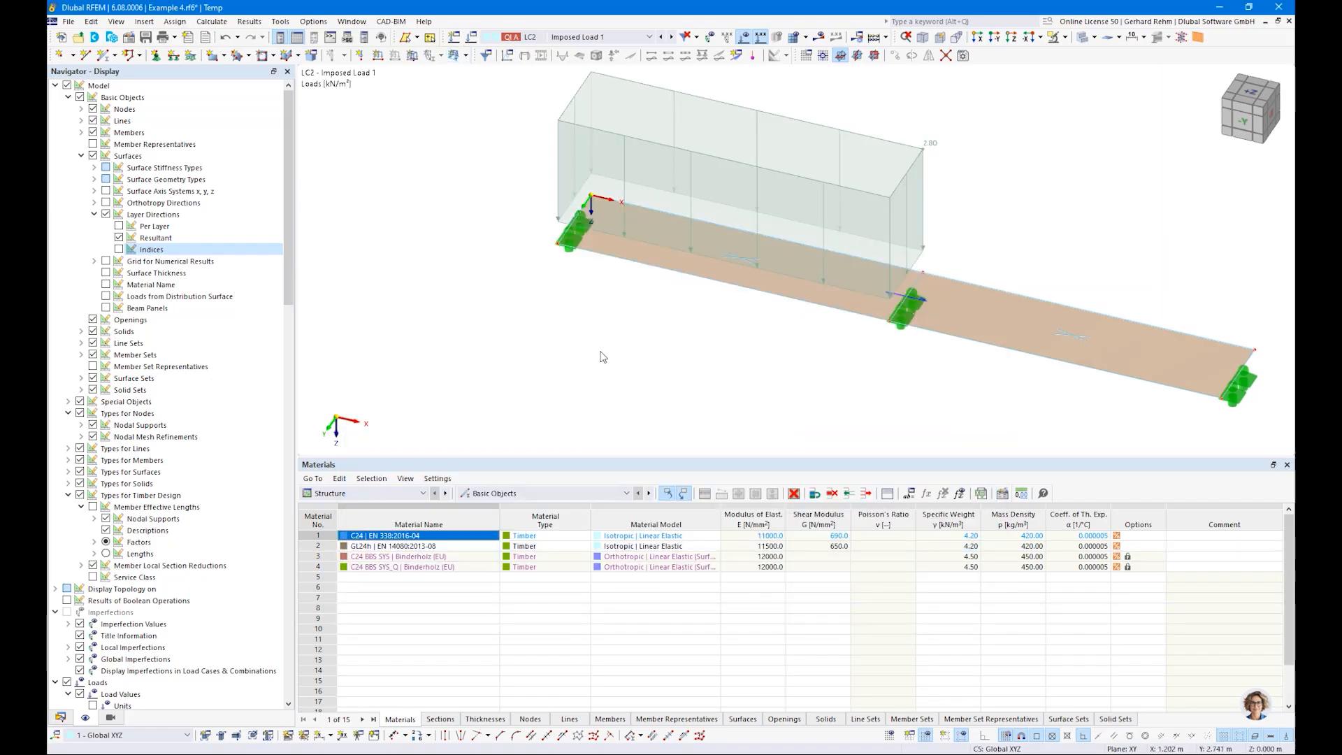
Step: Copy the free rectangular load from LC2 into LC3 Imposed Load 2 with zero displacement
{"action": "scroll", "coordinate": [603, 357], "scroll_direction": "down", "scroll_amount": 1}
{"action": "middle_click_drag", "start_coordinate": [601, 358], "coordinate": [650, 308], "text": "ctrl"}
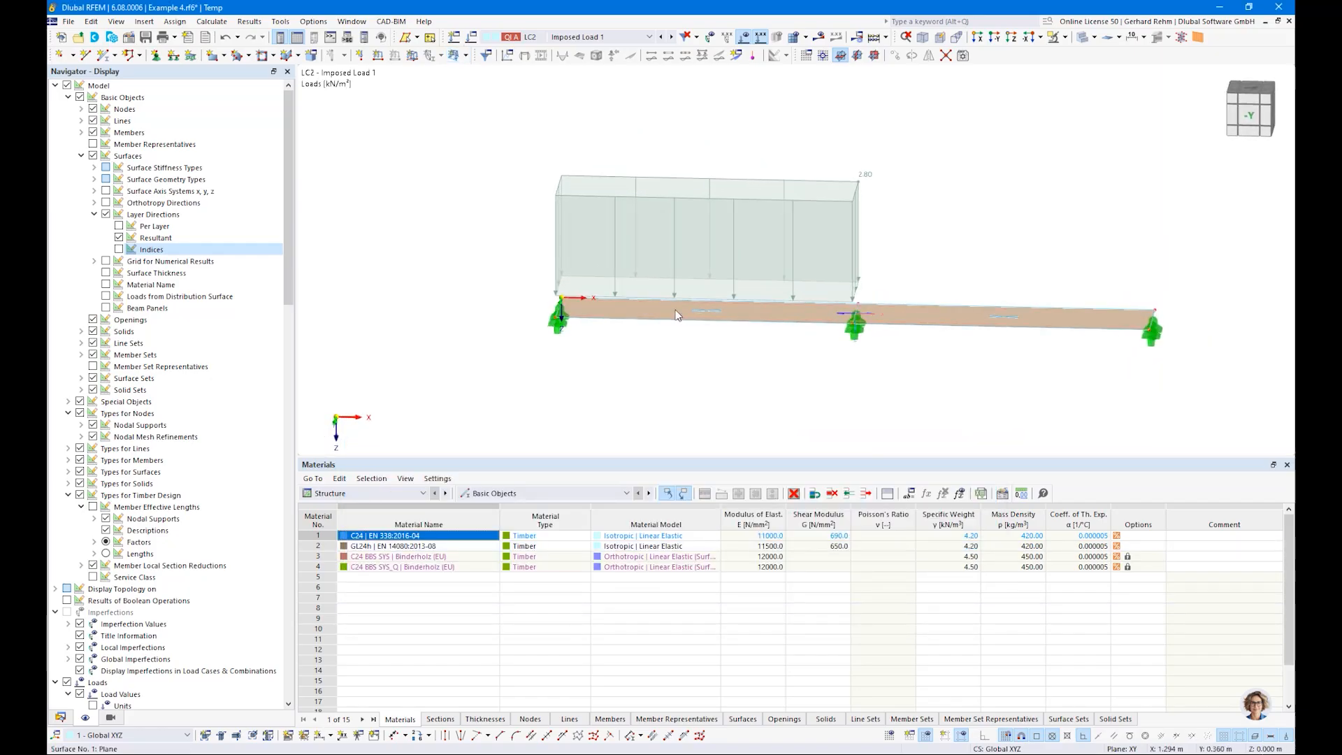
{"action": "left_click", "coordinate": [794, 203]}
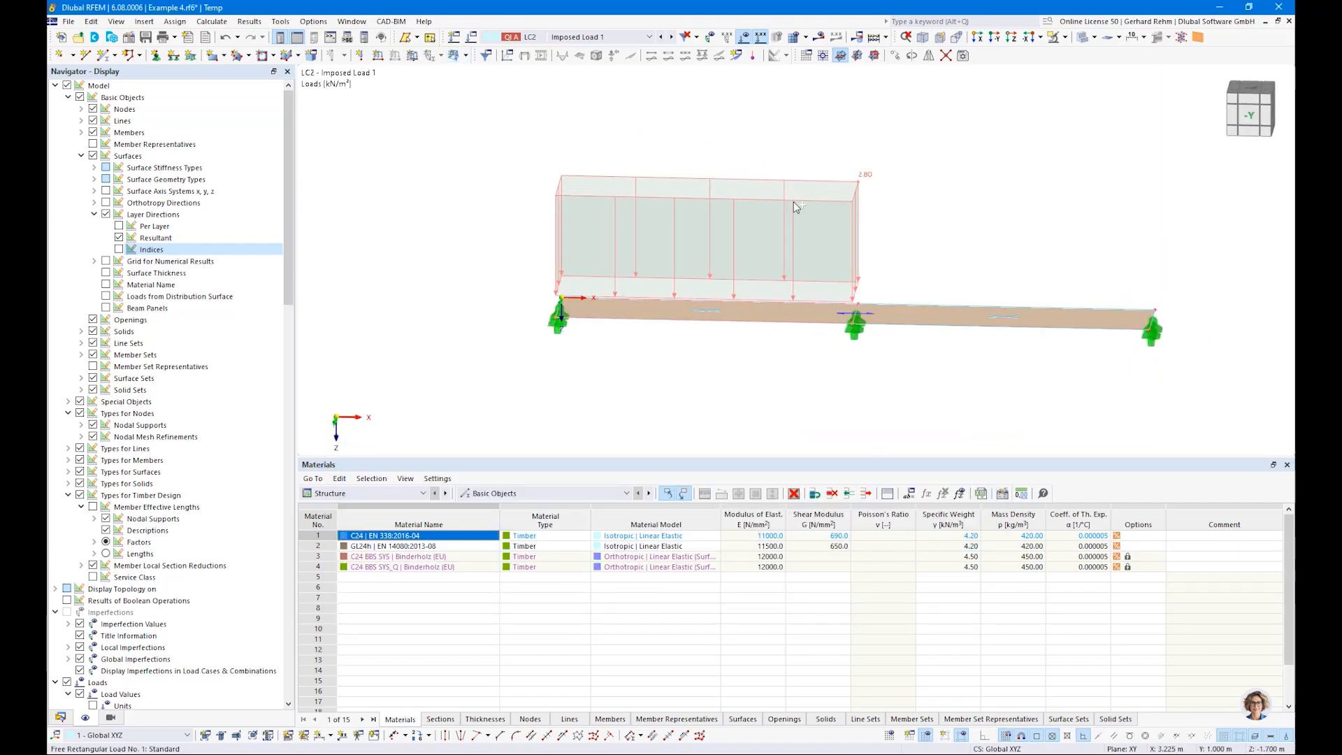
{"action": "left_click", "coordinate": [672, 38]}
{"action": "key", "text": "ctrl+v"}
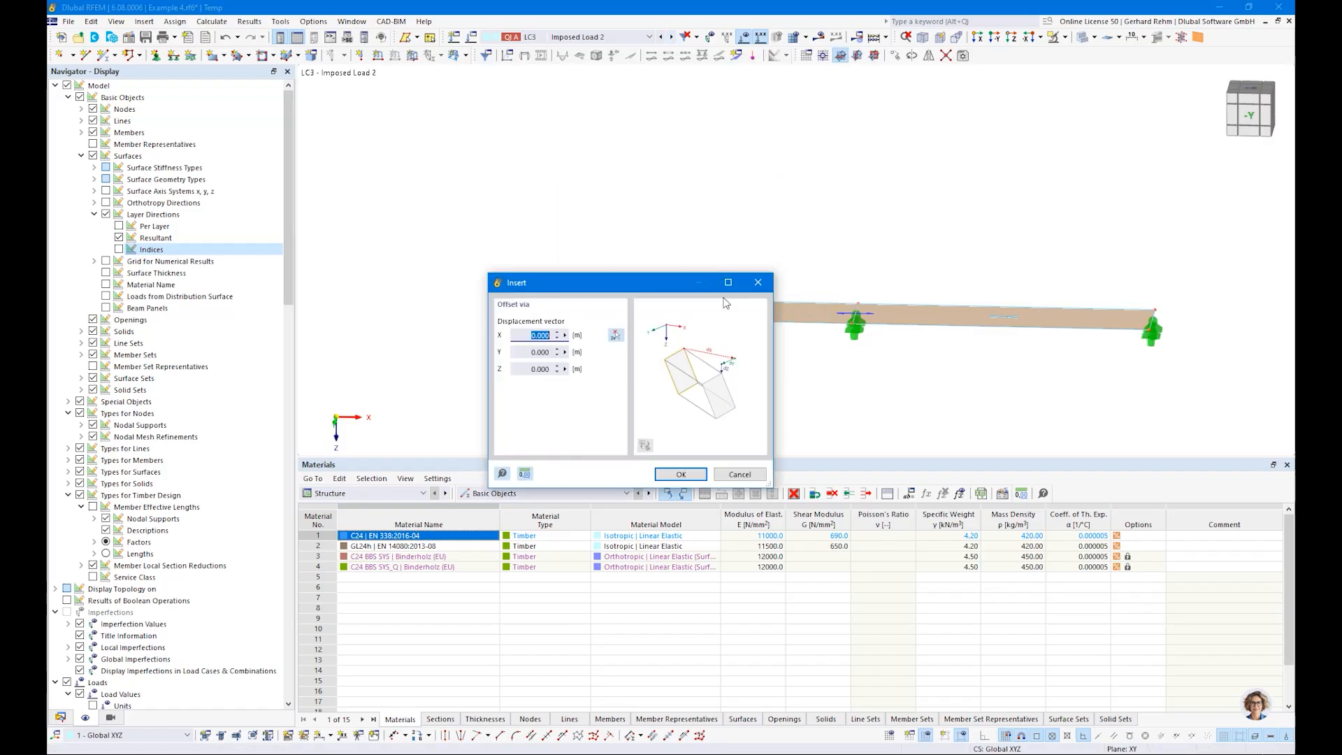
{"action": "left_click", "coordinate": [681, 473]}
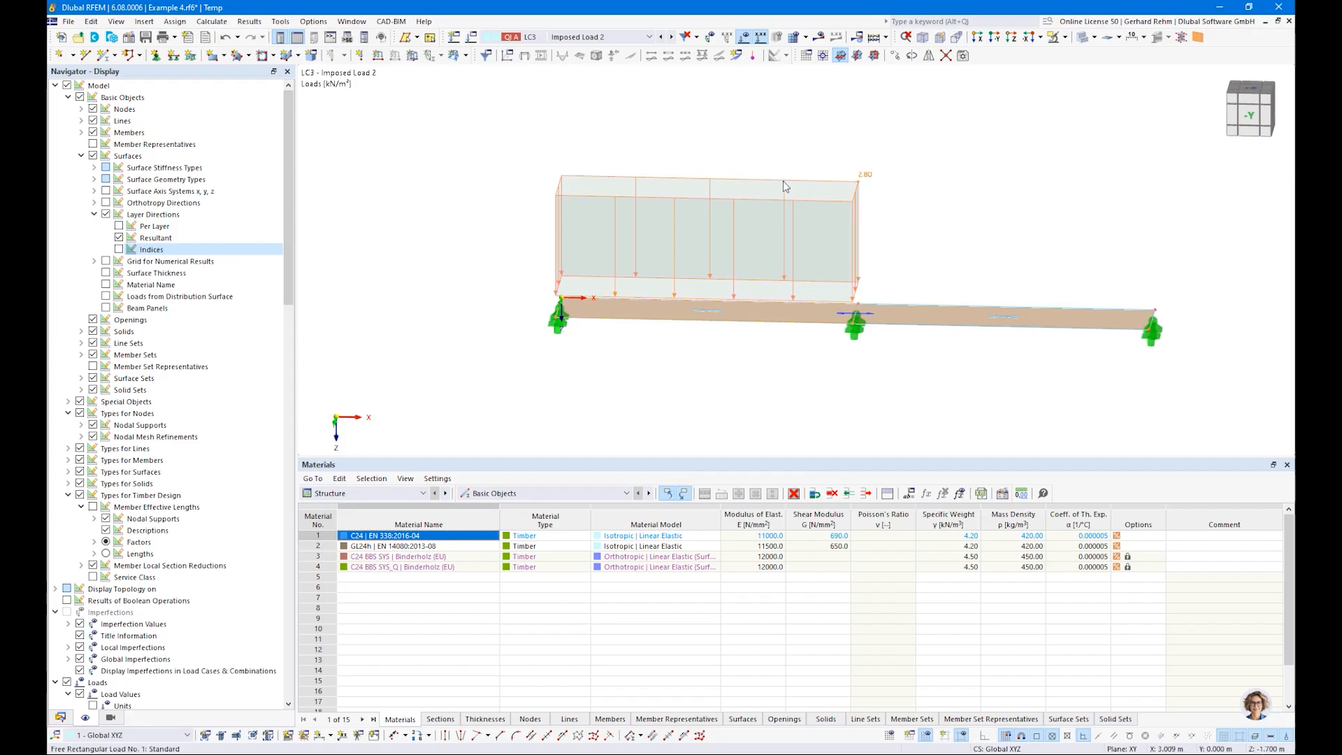
Step: Relocate the copied load to the second span, with corner points X 4 m, Y 1 m and X 8 m, Y 0
{"action": "double_click", "coordinate": [784, 182]}
{"action": "left_click", "coordinate": [690, 321]}
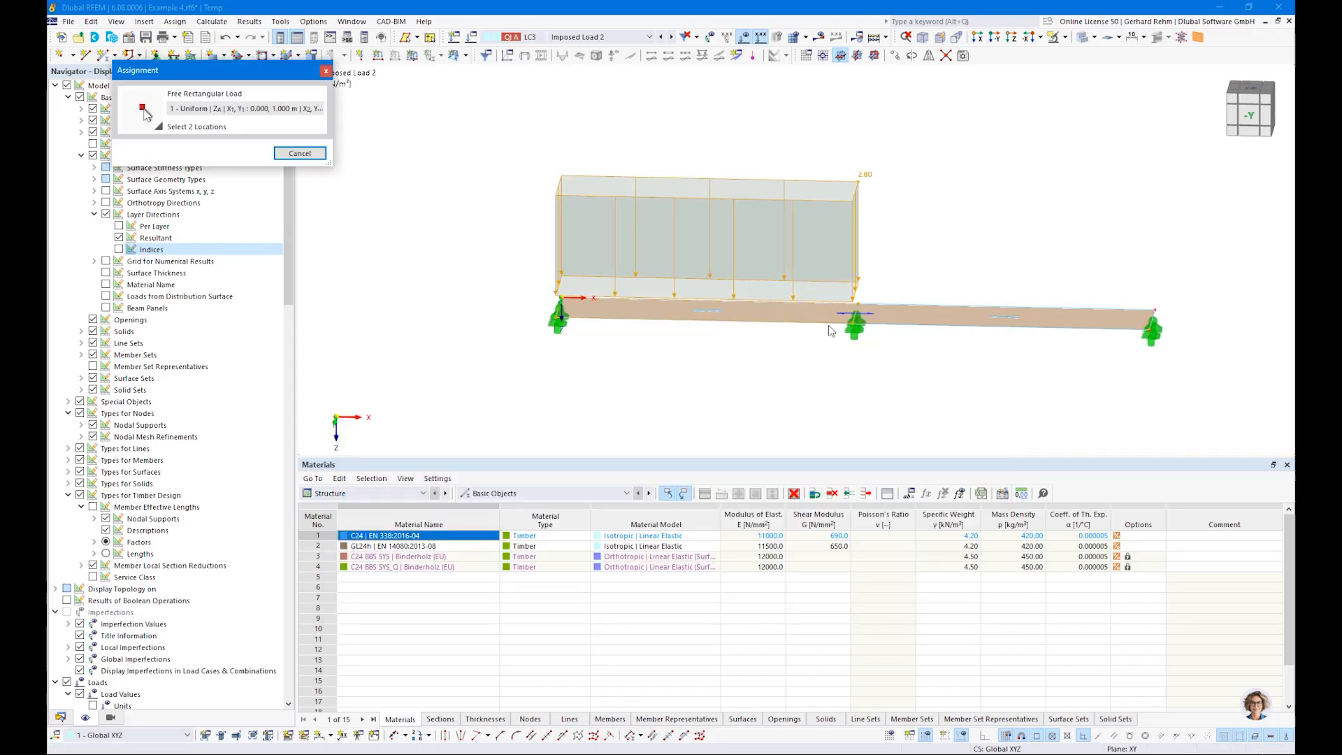
{"action": "left_click", "coordinate": [854, 314]}
{"action": "left_click", "coordinate": [1154, 310]}
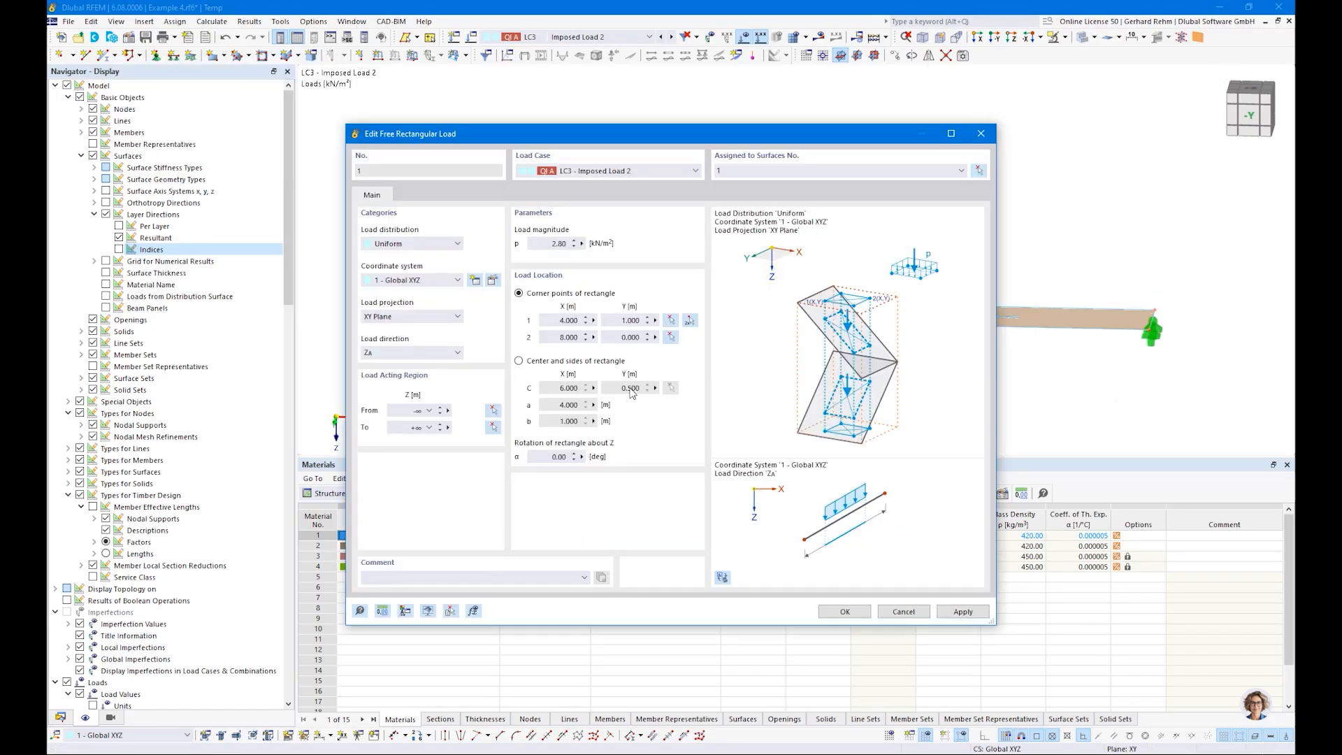
{"action": "left_click", "coordinate": [838, 613]}
Step: Generate the finite element mesh for the surface and view it from above near the first support
{"action": "middle_click_drag", "start_coordinate": [880, 415], "coordinate": [827, 445], "text": "ctrl"}
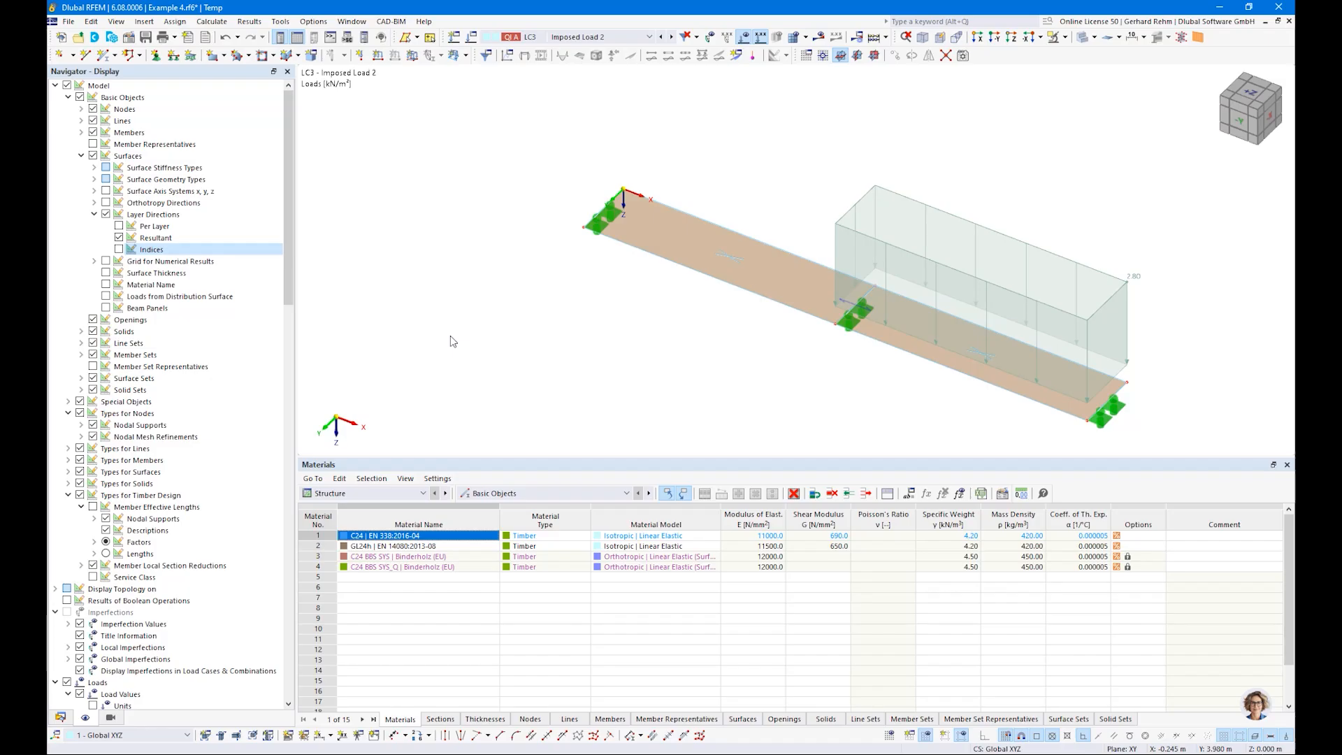
{"action": "left_click", "coordinate": [203, 22]}
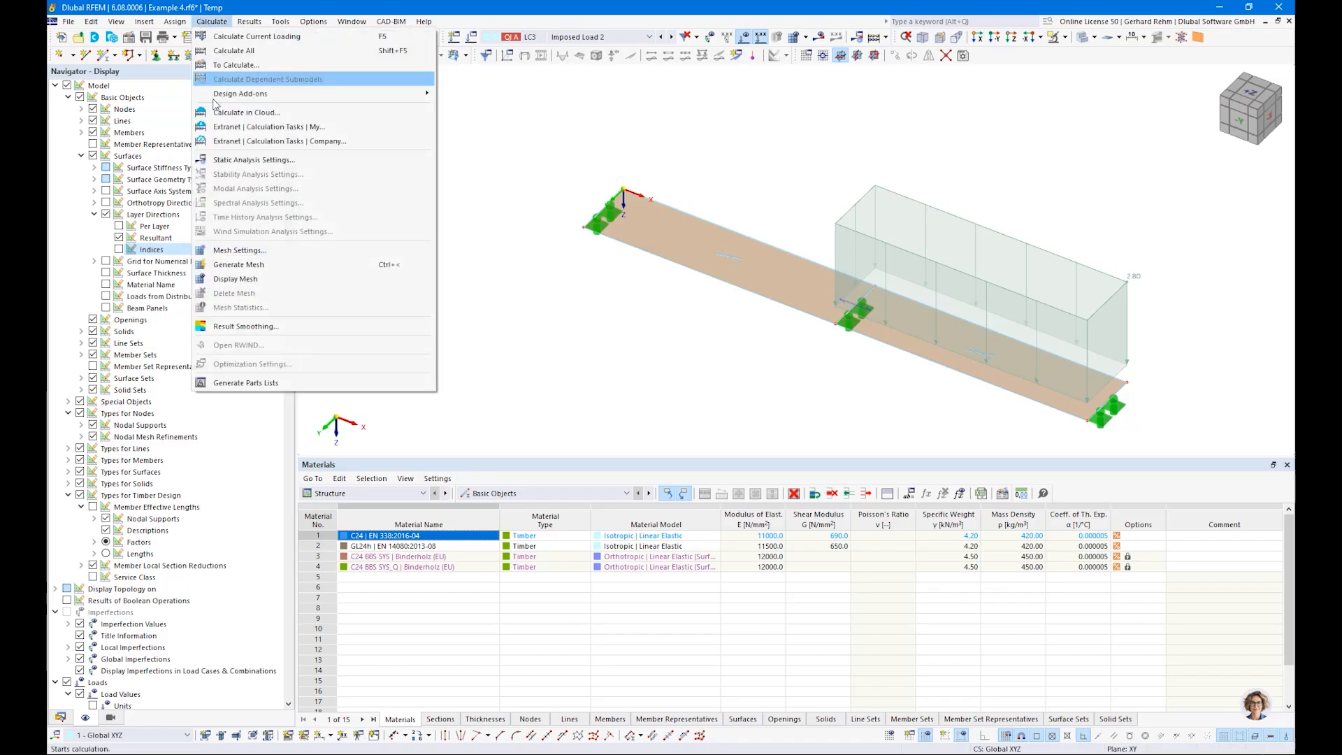
{"action": "left_click", "coordinate": [234, 265]}
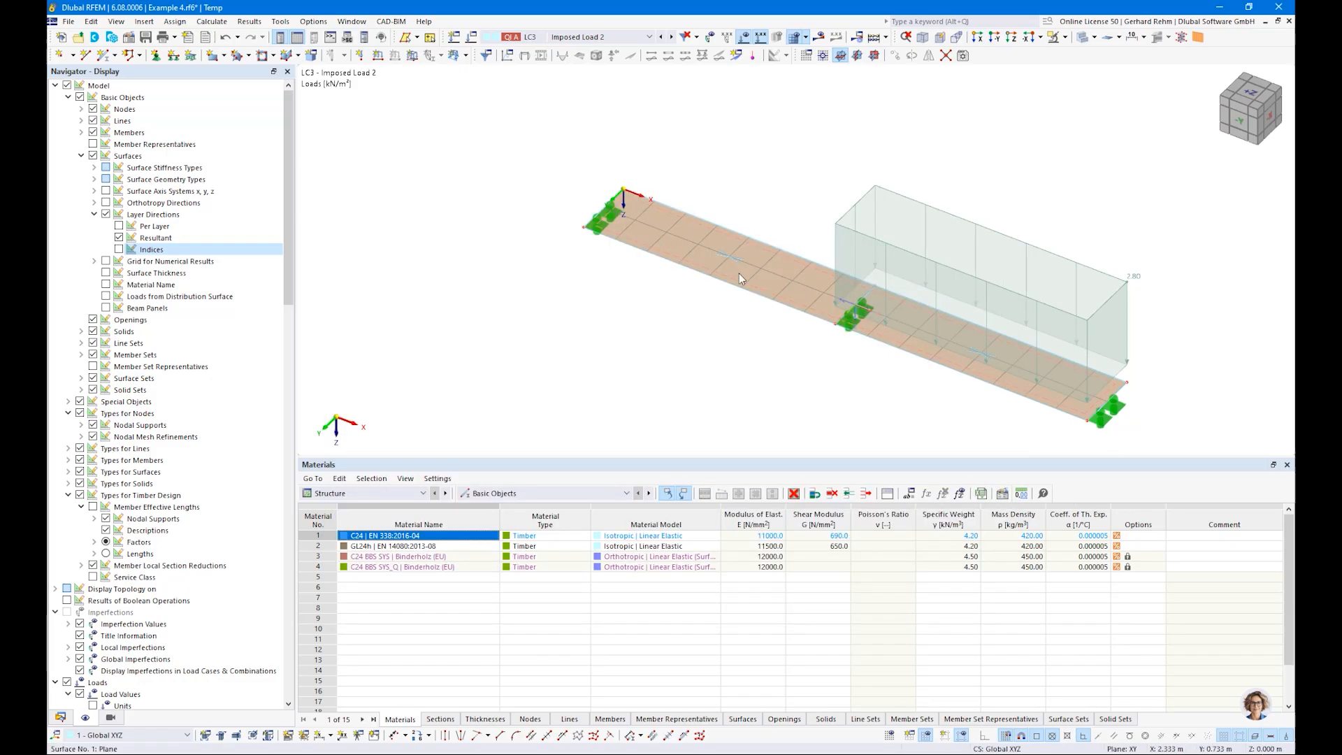
{"action": "middle_click_drag", "start_coordinate": [529, 263], "coordinate": [567, 312], "text": "ctrl"}
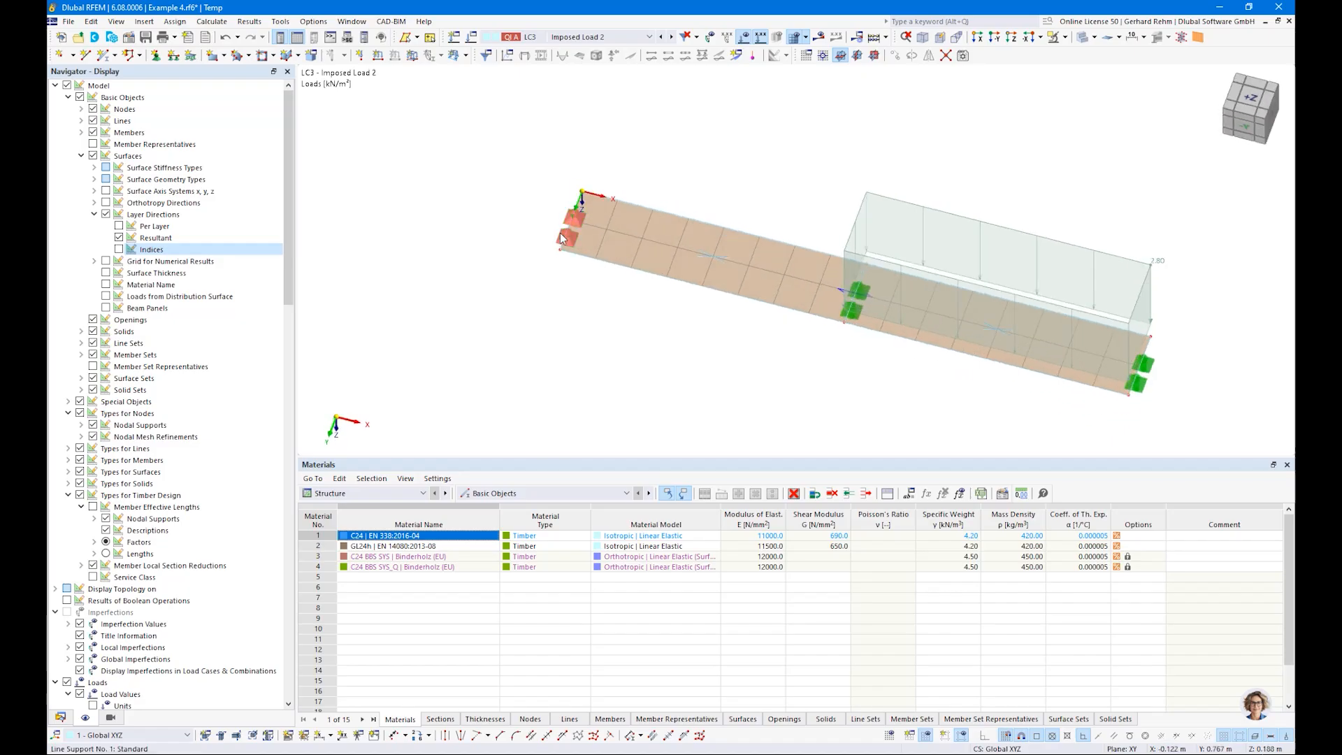
{"action": "mouse_move", "coordinate": [592, 201]}
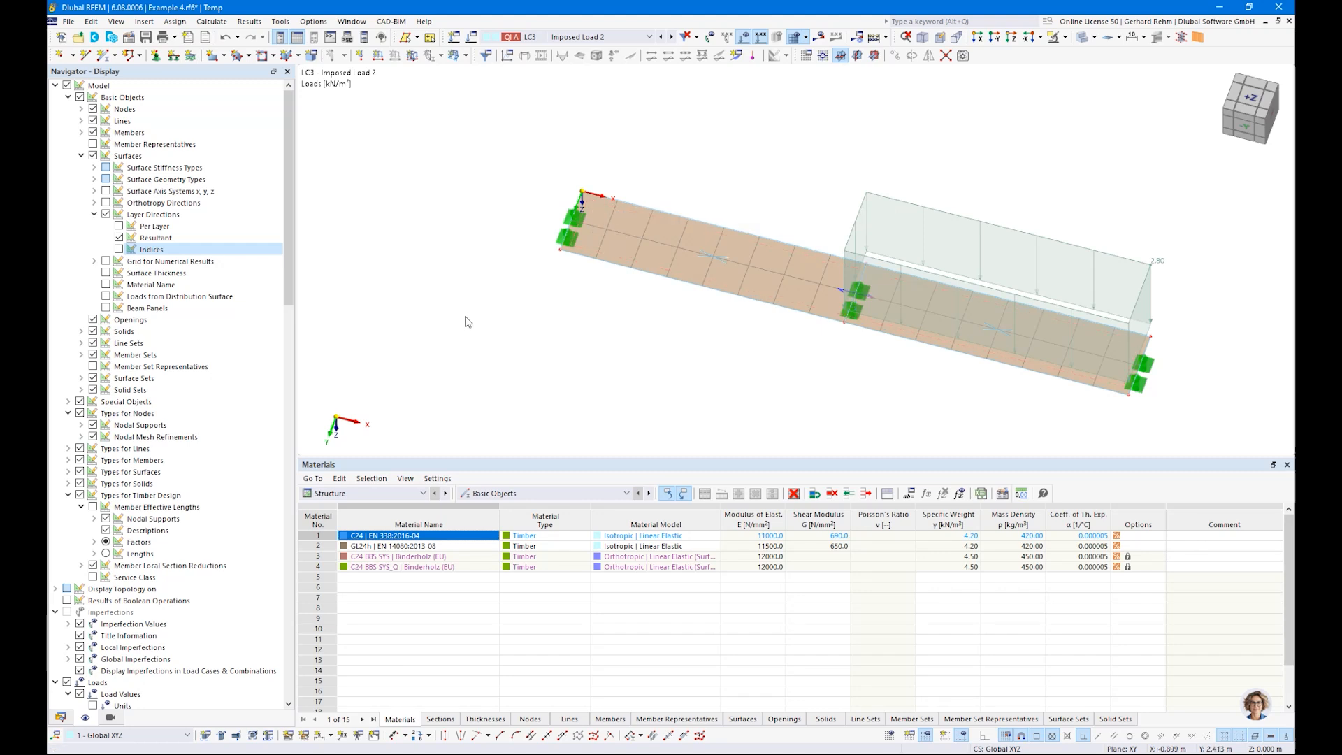
Step: Set the target finite element length to 0.2 m in the mesh settings and regenerate the surface mesh
{"action": "left_click", "coordinate": [212, 21]}
{"action": "left_click", "coordinate": [240, 258]}
{"action": "type", "text": "0,2"}
{"action": "left_click", "coordinate": [758, 623]}
{"action": "left_click", "coordinate": [212, 21]}
{"action": "left_click", "coordinate": [248, 252]}
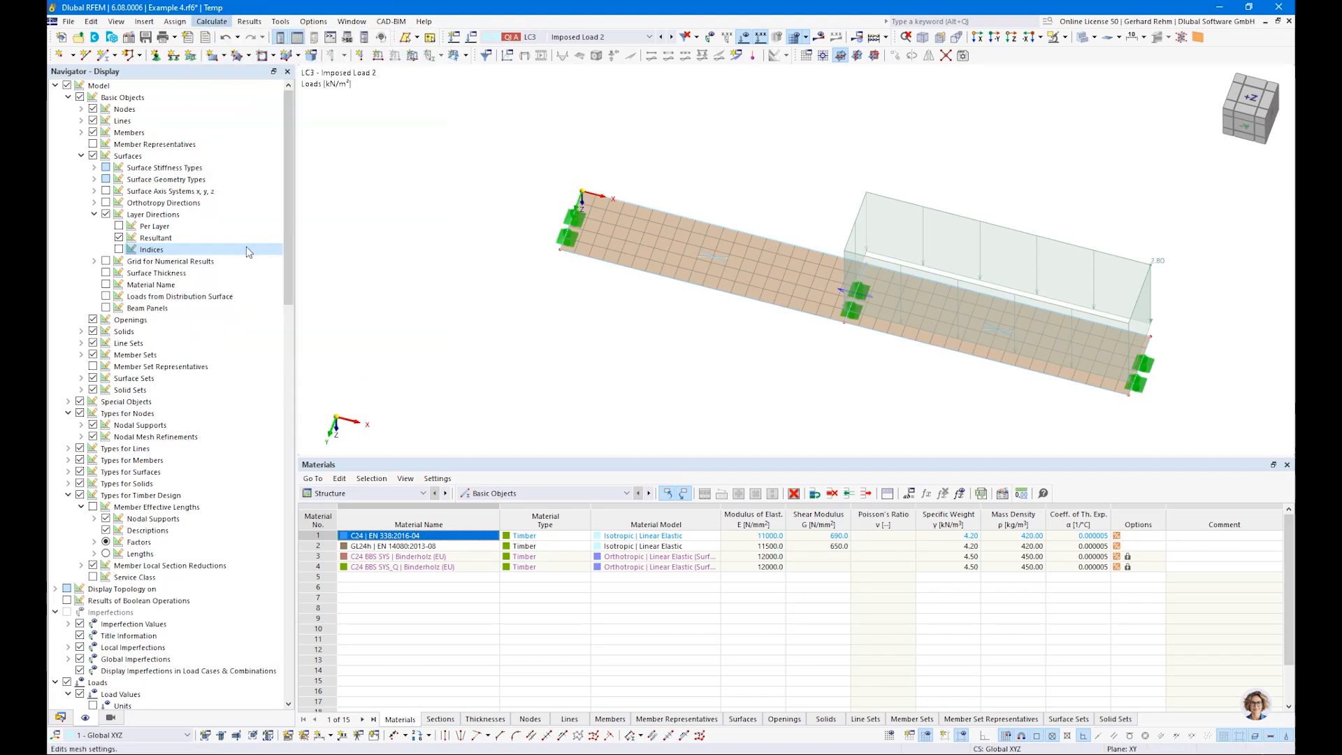
{"action": "key", "text": "Escape"}
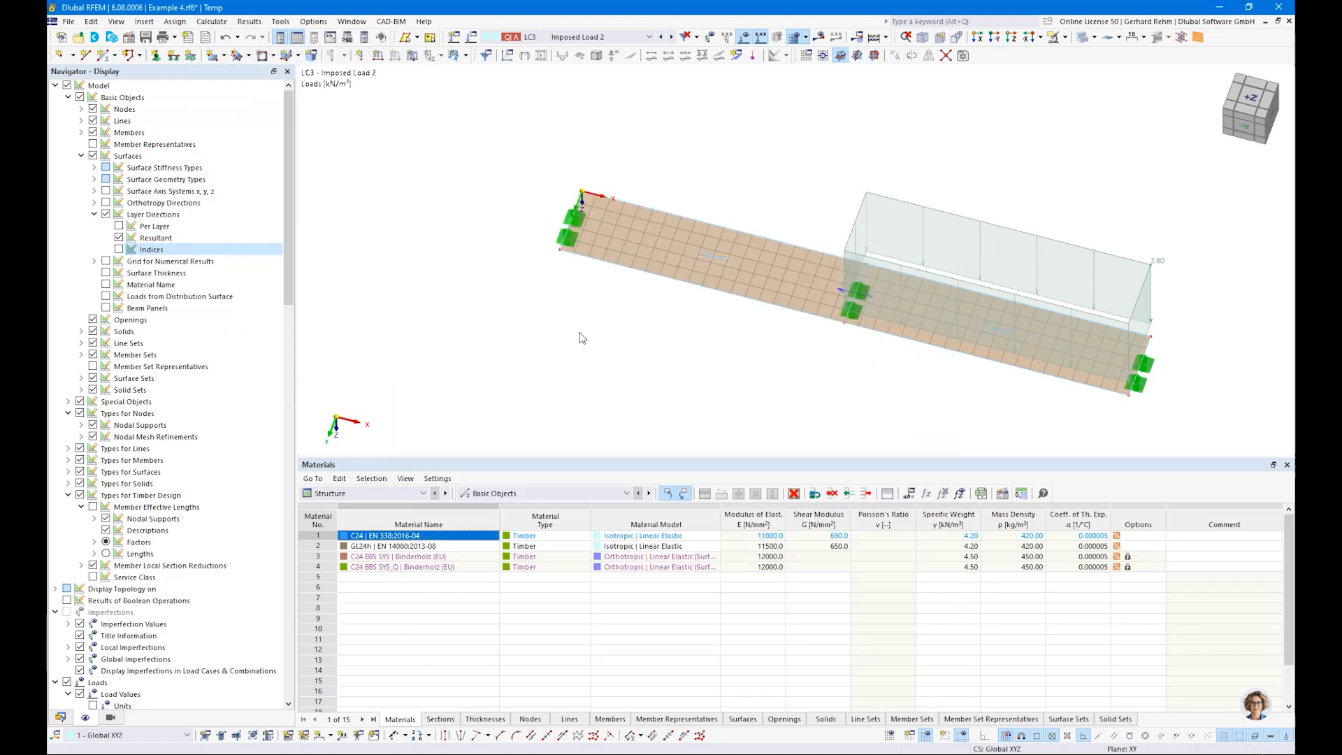
Step: Examine where mesh refinement can be assigned for the surface, its 8 m boundary line and its corner node, without applying any
{"action": "scroll", "coordinate": [636, 285], "scroll_direction": "up", "scroll_amount": 3}
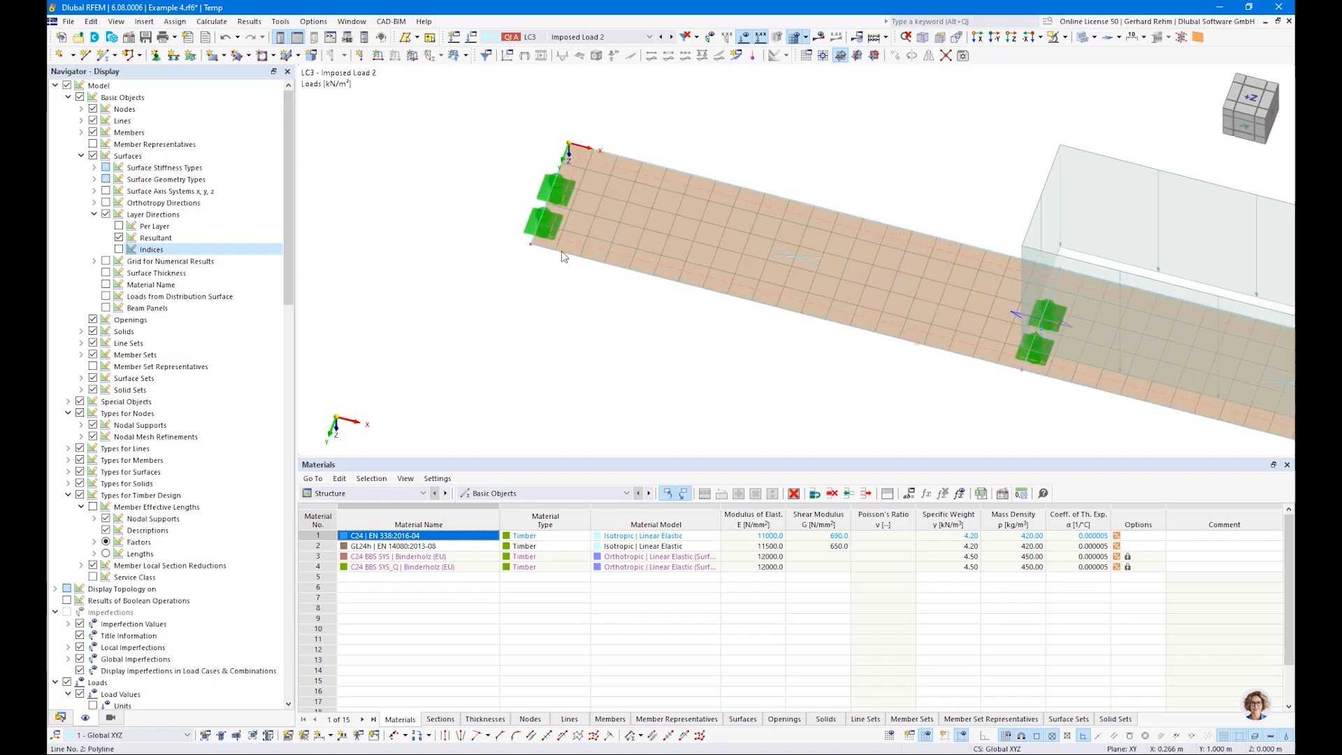
{"action": "double_click", "coordinate": [652, 234]}
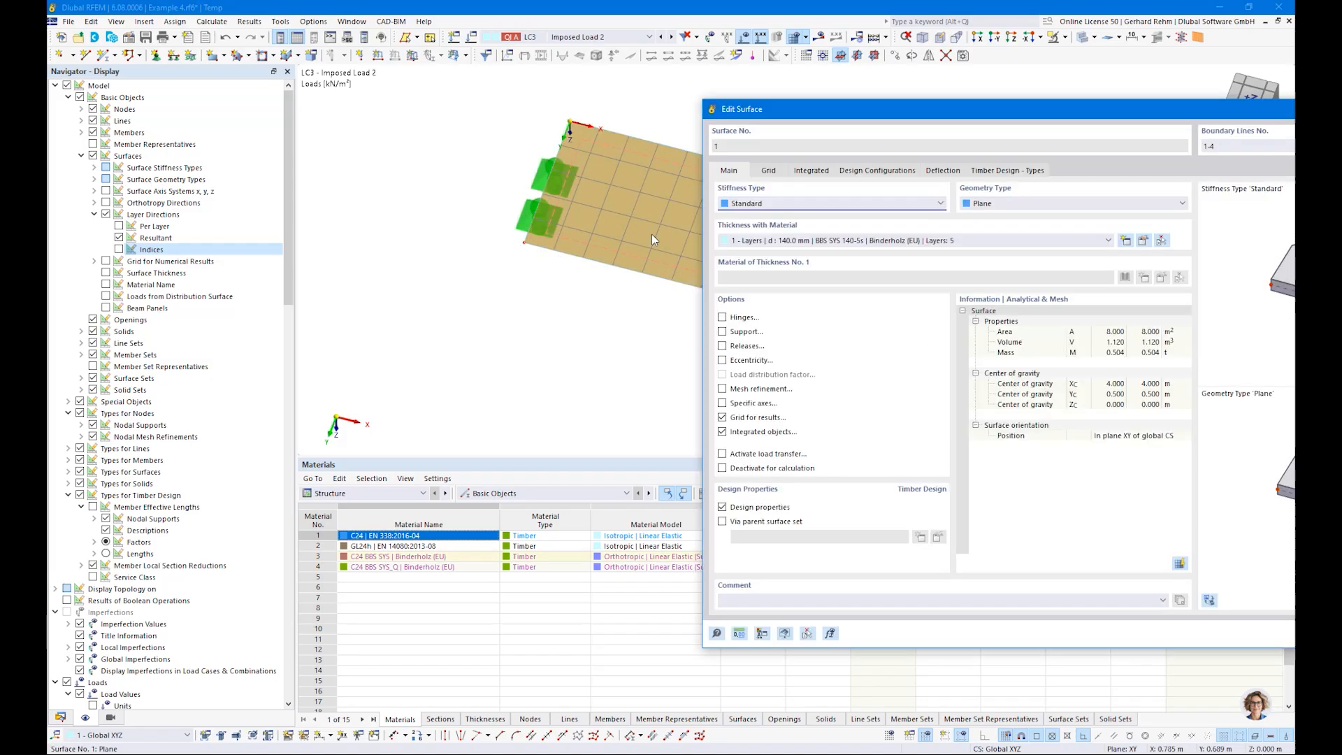
{"action": "left_click", "coordinate": [723, 389]}
{"action": "left_click", "coordinate": [768, 172]}
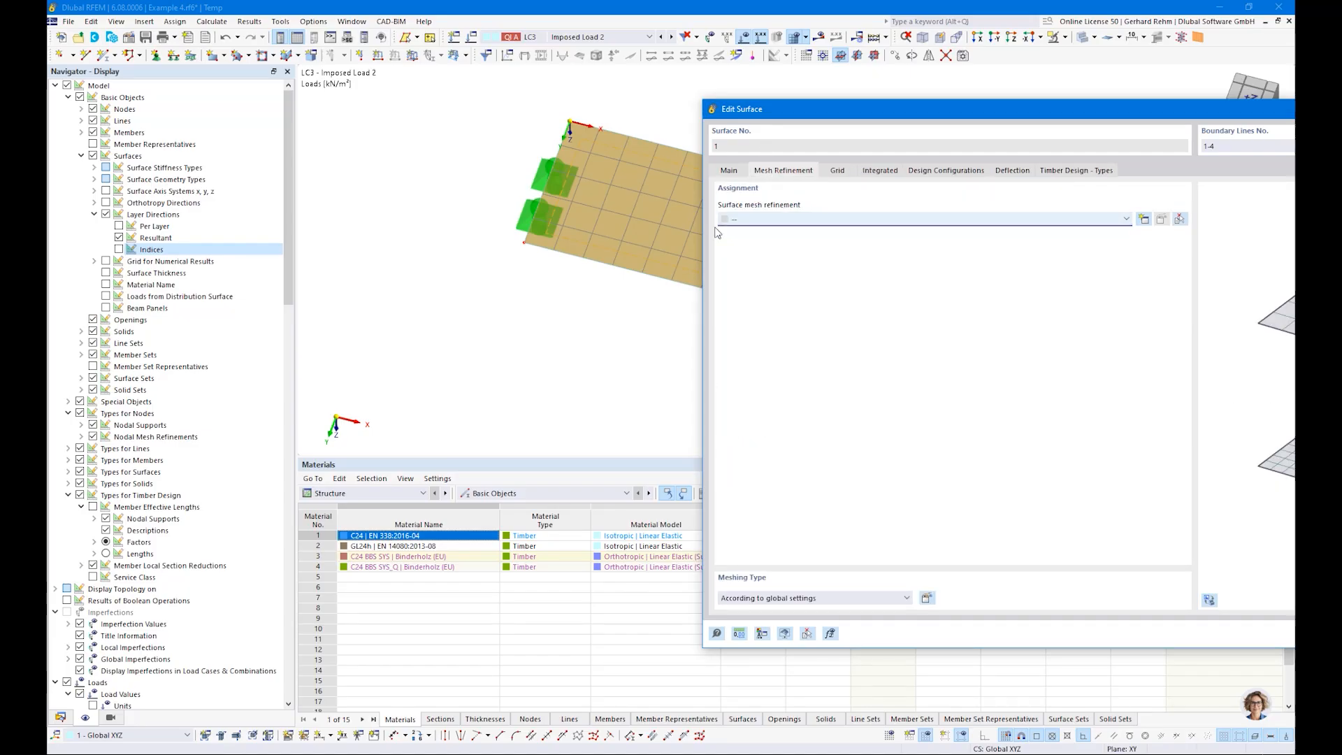
{"action": "key", "text": "Escape"}
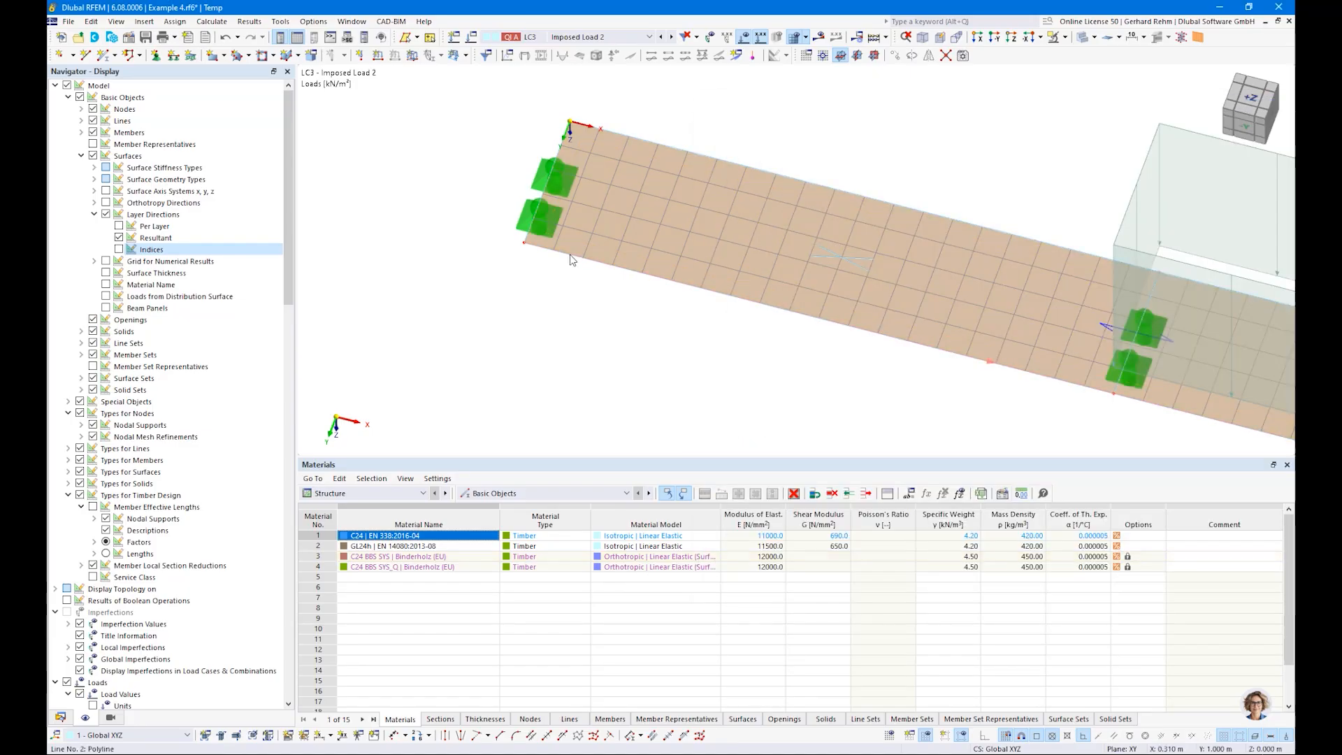
{"action": "double_click", "coordinate": [505, 337]}
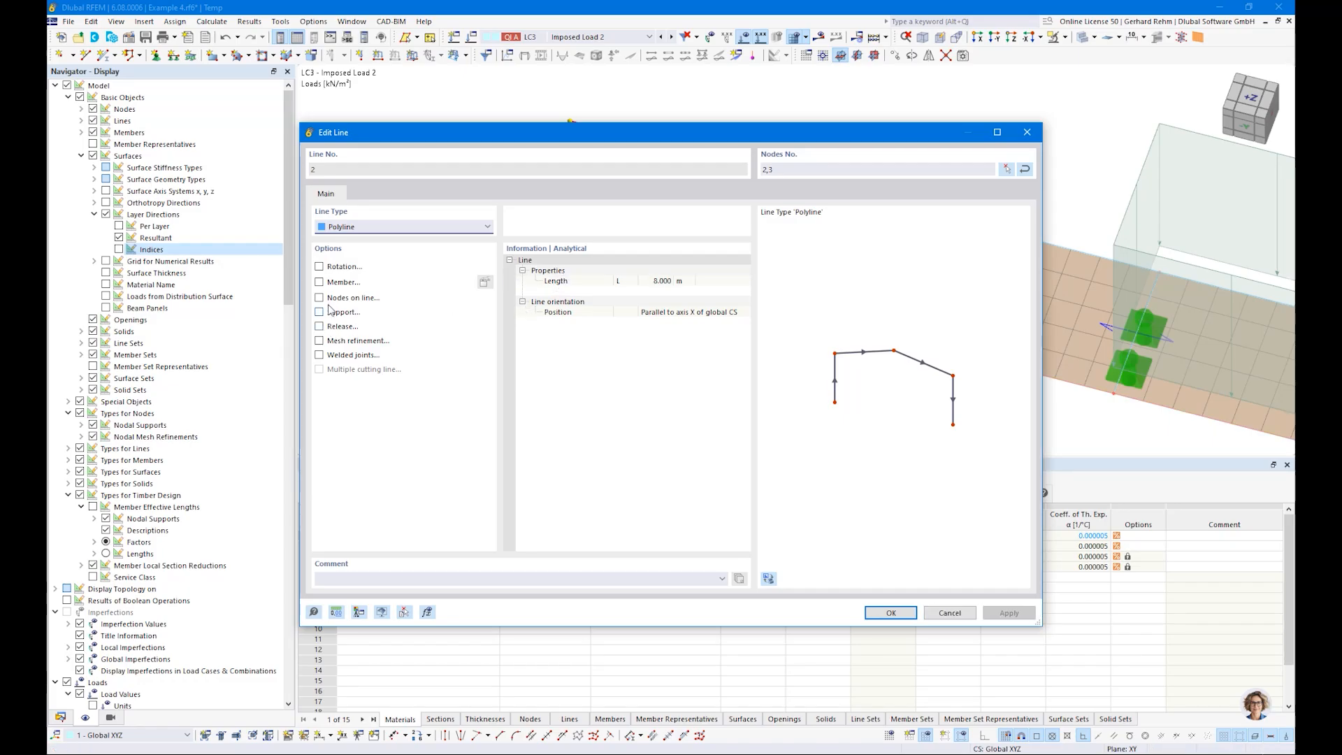
{"action": "key", "text": "Escape"}
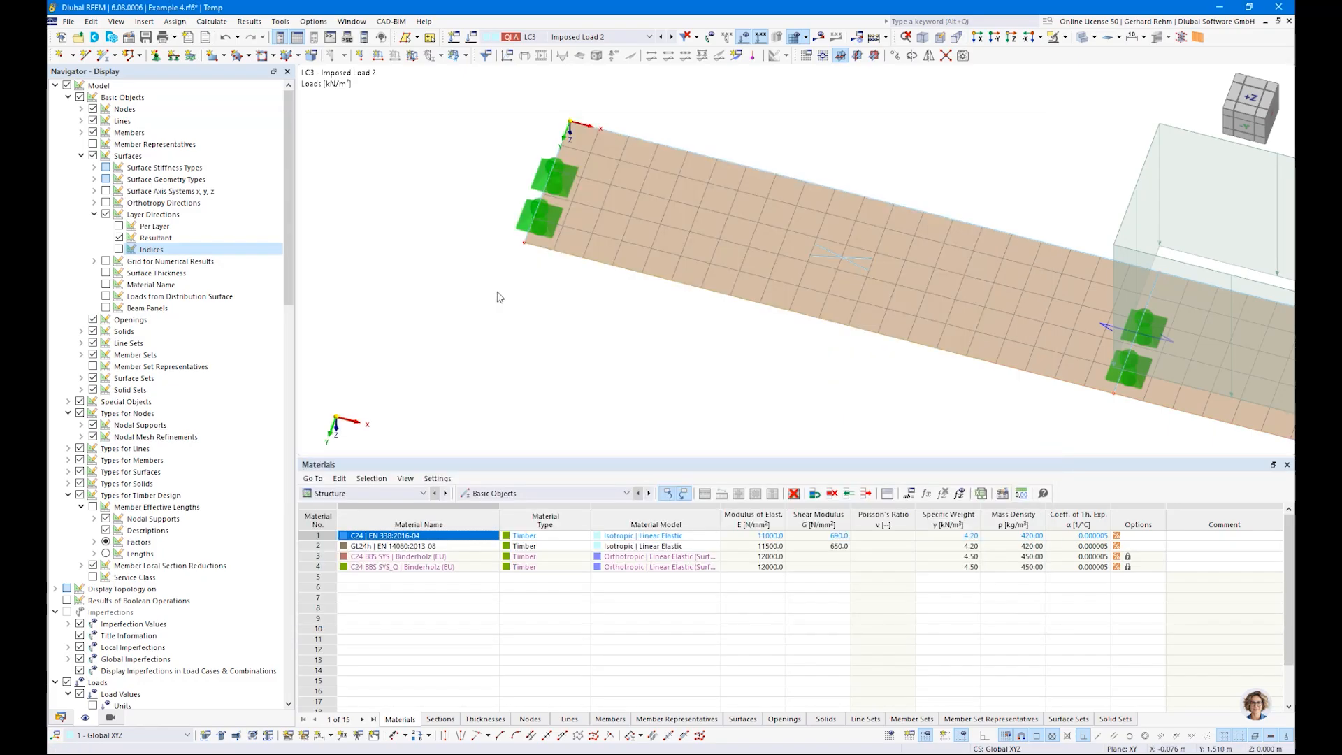
{"action": "double_click", "coordinate": [497, 290]}
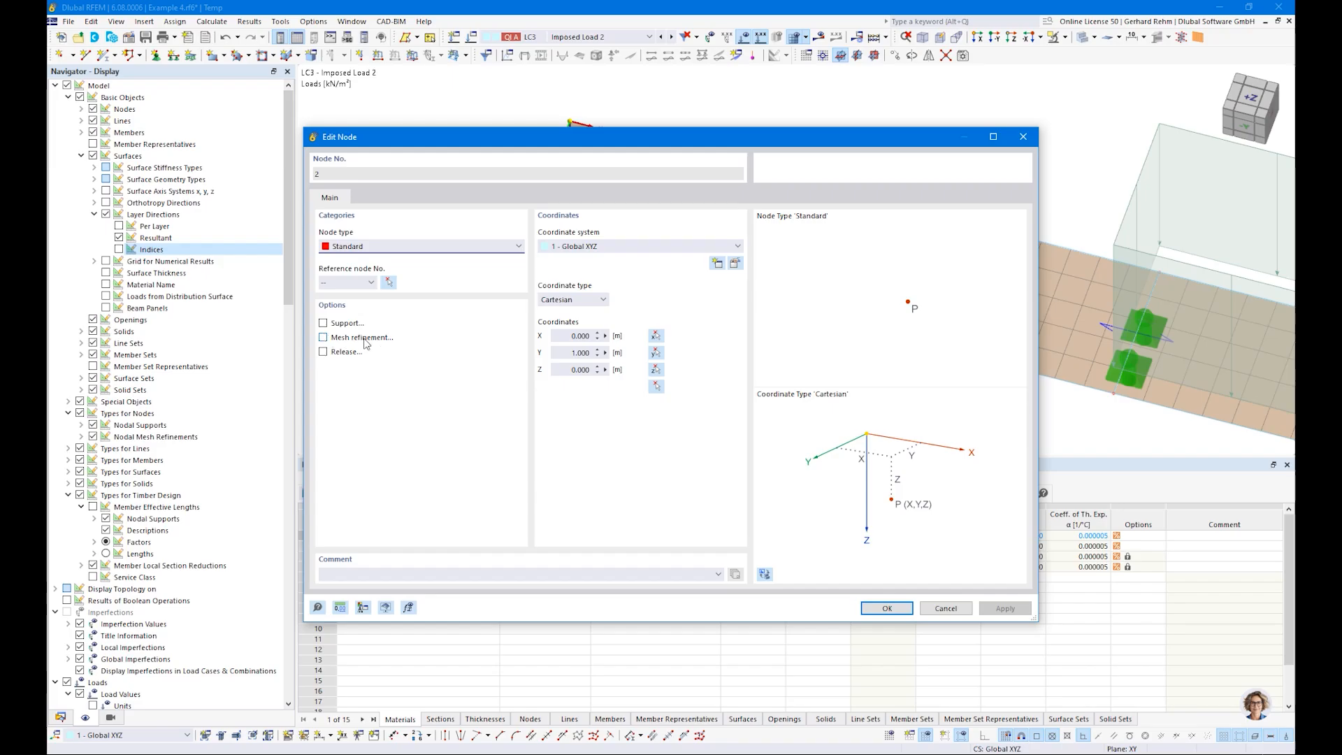
{"action": "key", "text": "Escape"}
{"action": "scroll", "coordinate": [580, 314], "scroll_direction": "down", "scroll_amount": 3}
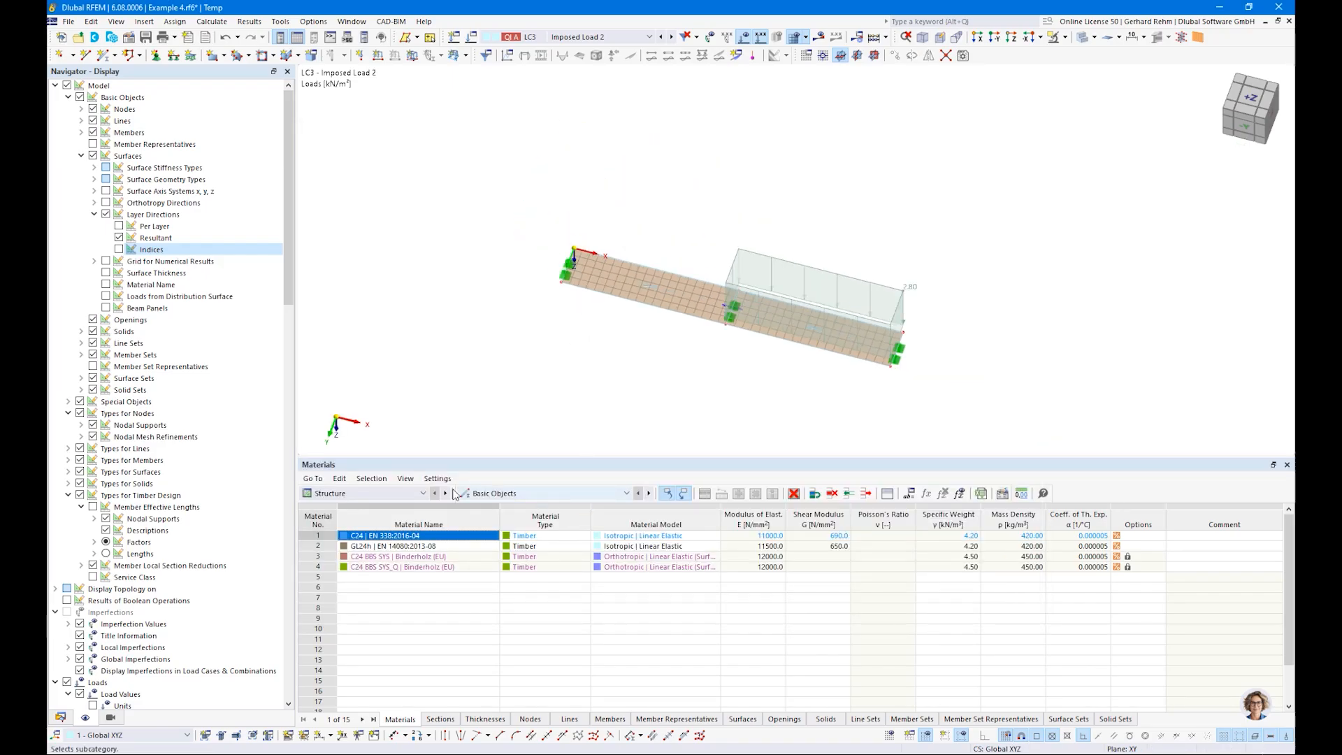
Step: Calculate the Timber Design for surface 1 and display the design ratios on surfaces
{"action": "left_click", "coordinate": [414, 496]}
{"action": "left_click", "coordinate": [363, 569]}
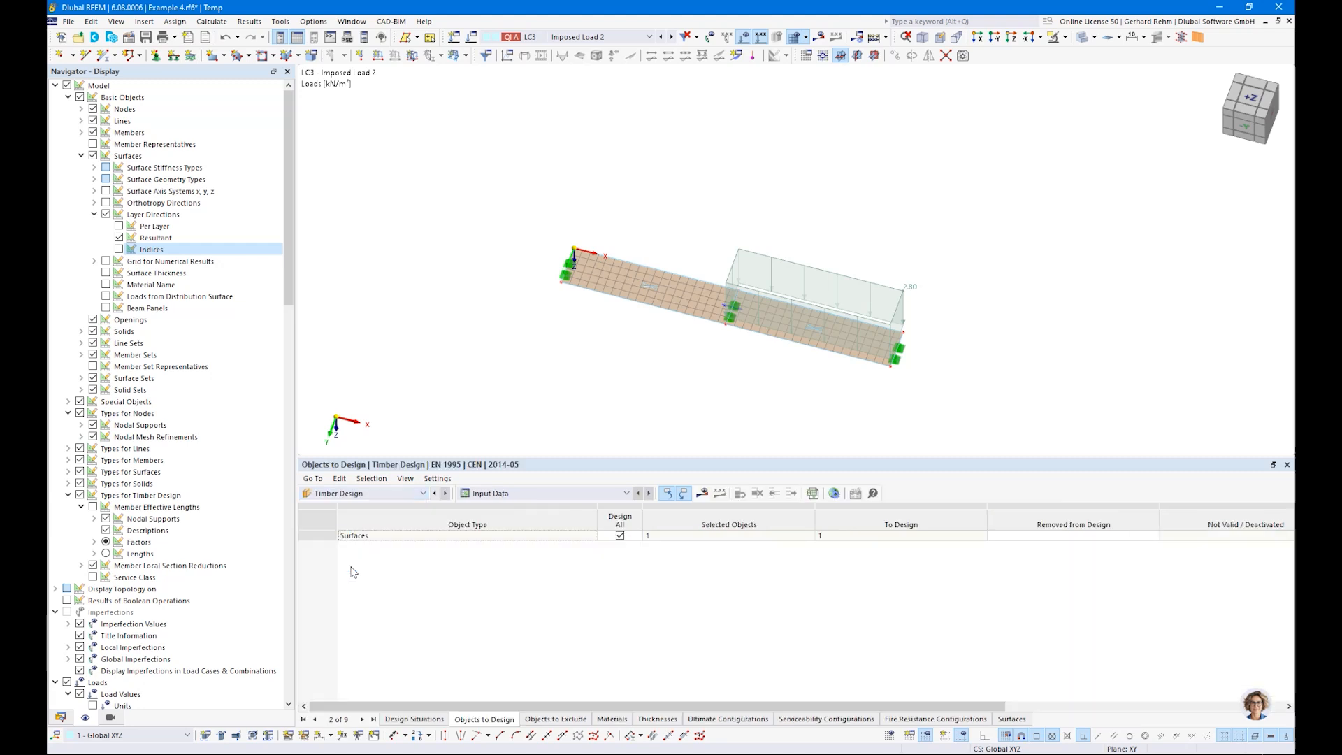
{"action": "left_click", "coordinate": [696, 496]}
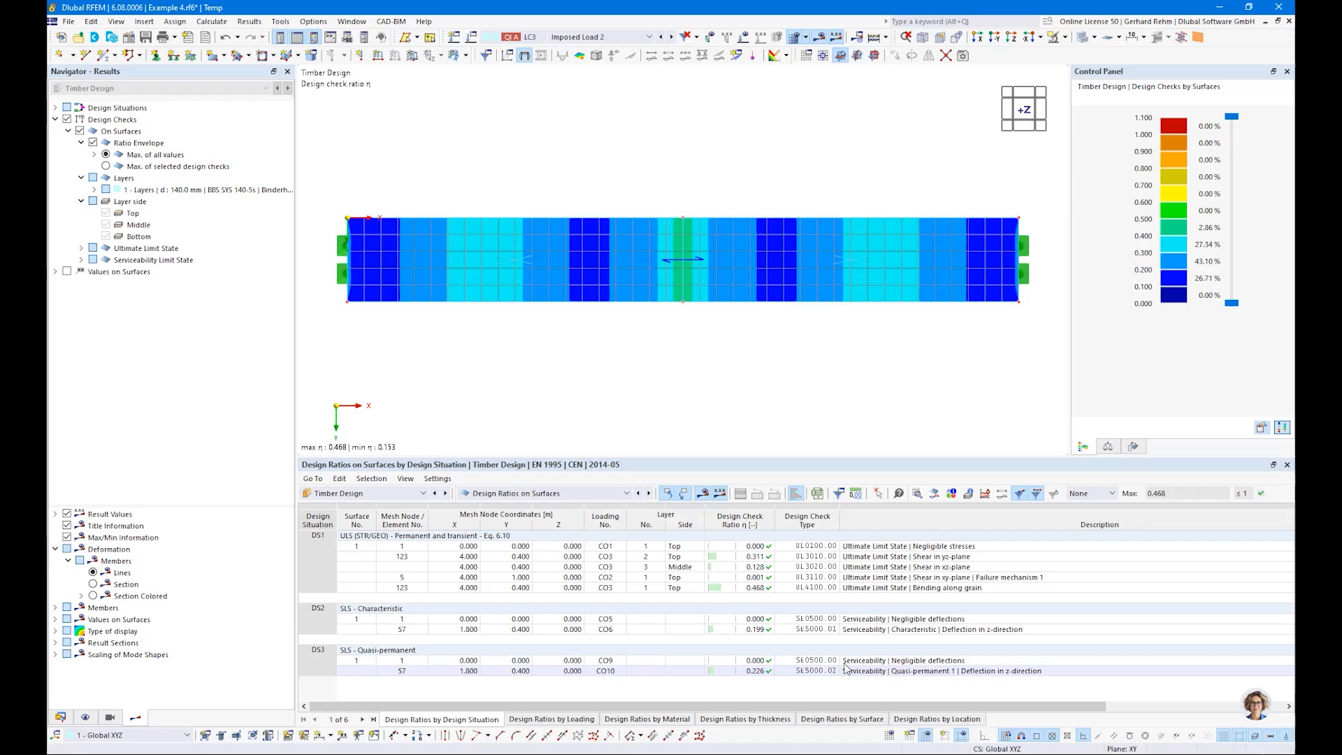
Step: Filter the surface design ratios by design situation to show only ratios greater than 0.01
{"action": "left_click", "coordinate": [747, 546]}
{"action": "left_click", "coordinate": [750, 577]}
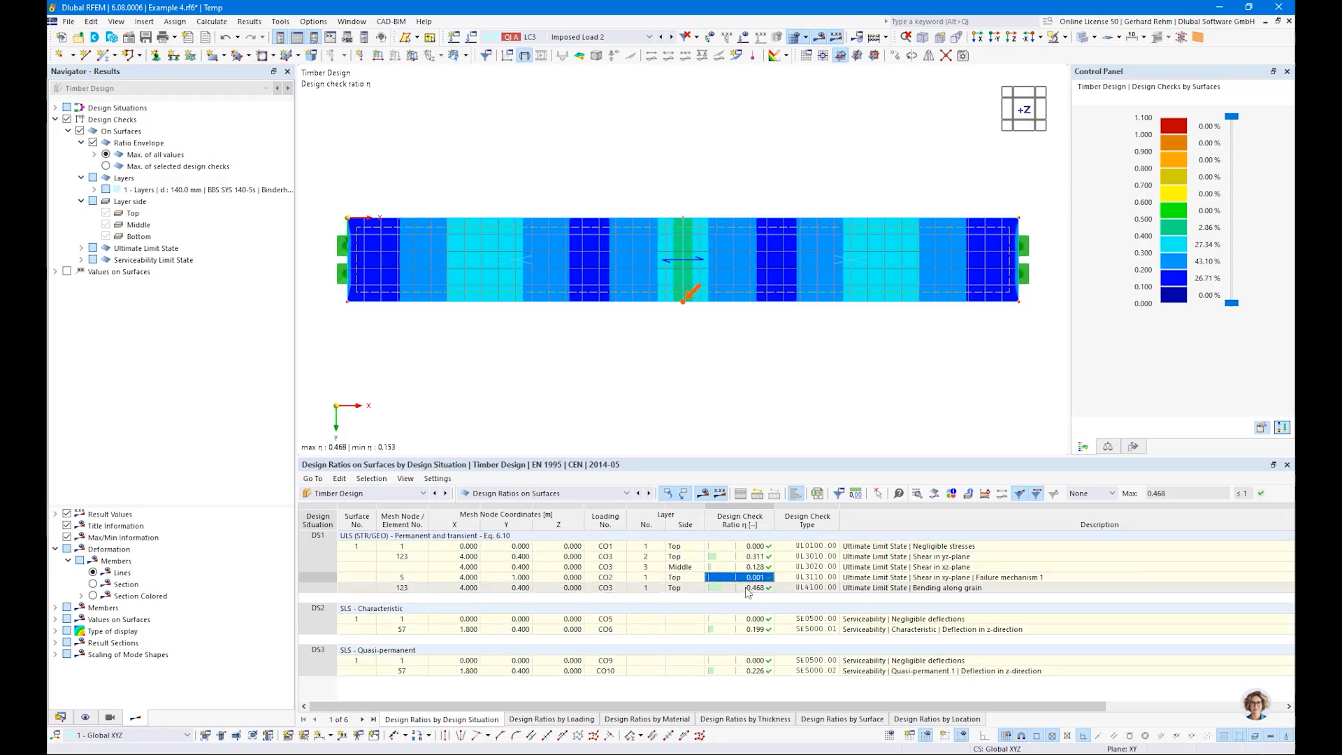
{"action": "left_click", "coordinate": [1094, 497]}
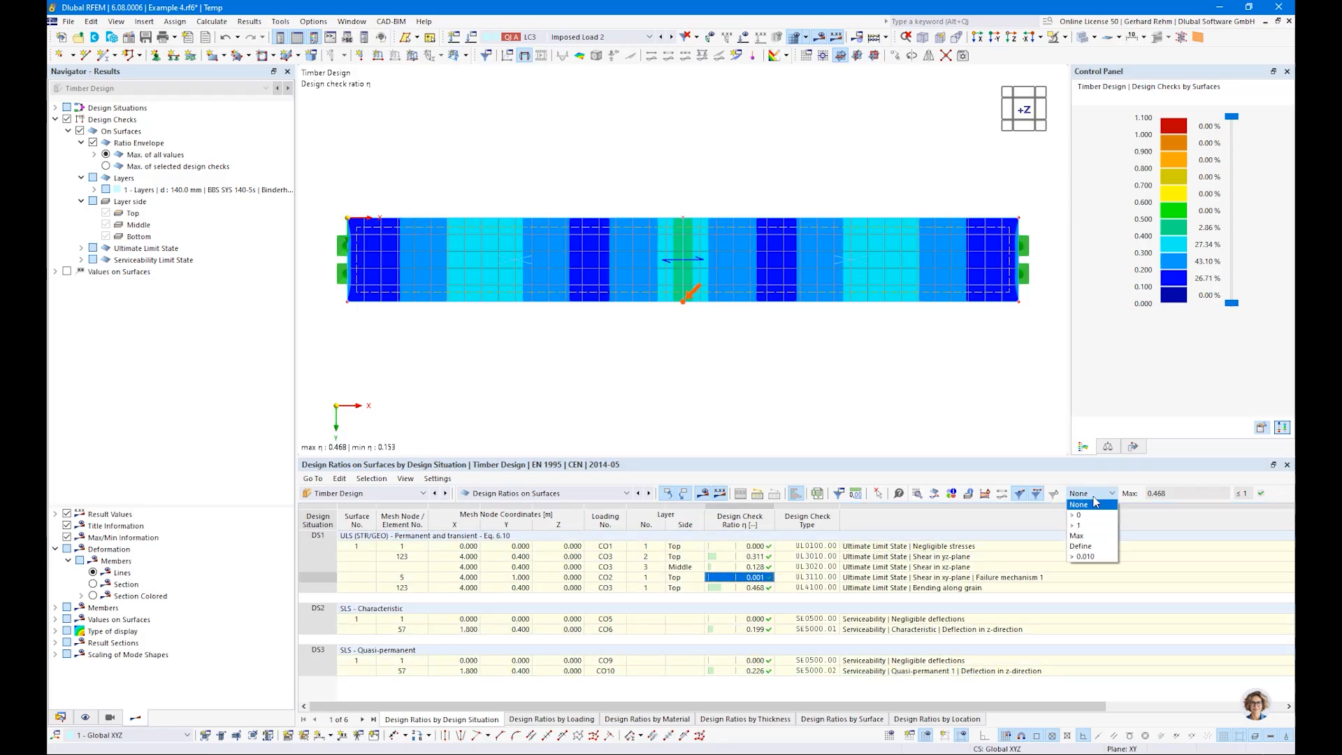
{"action": "left_click", "coordinate": [1083, 556]}
{"action": "type", "text": "0,01"}
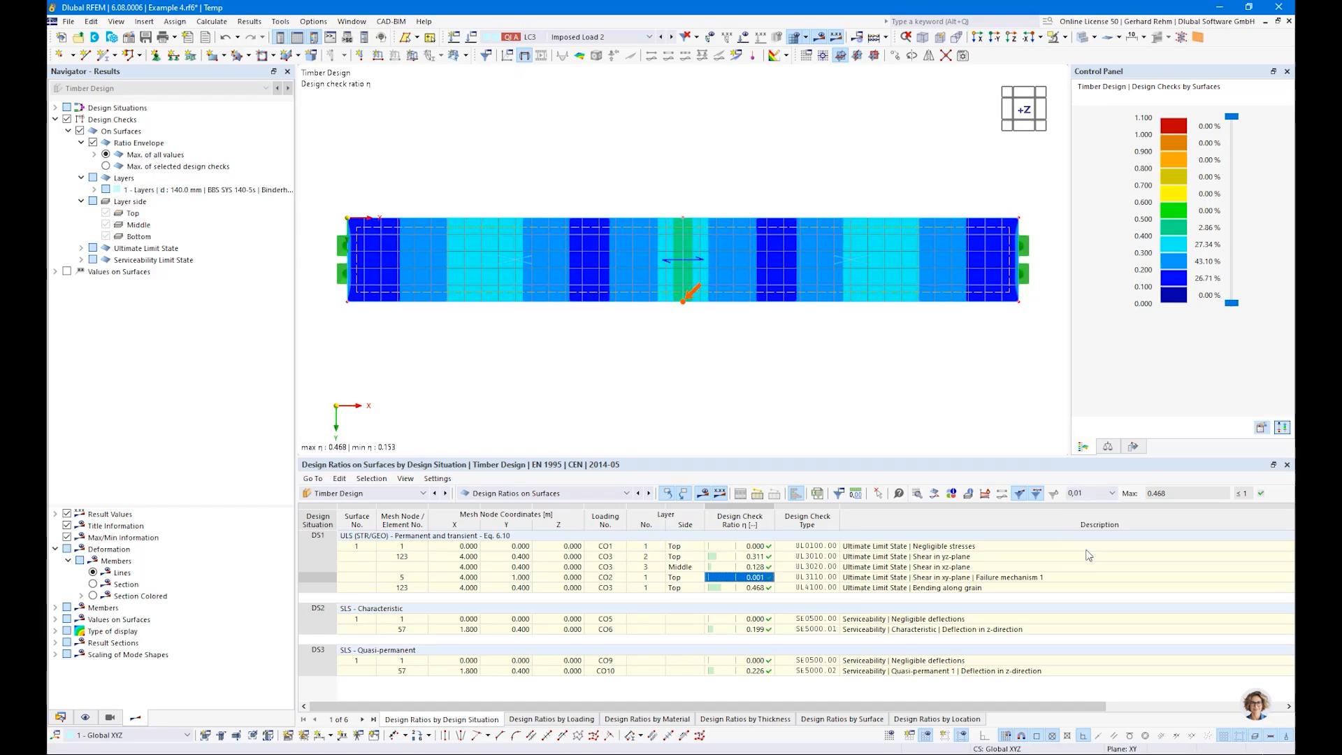
{"action": "key", "text": "Return"}
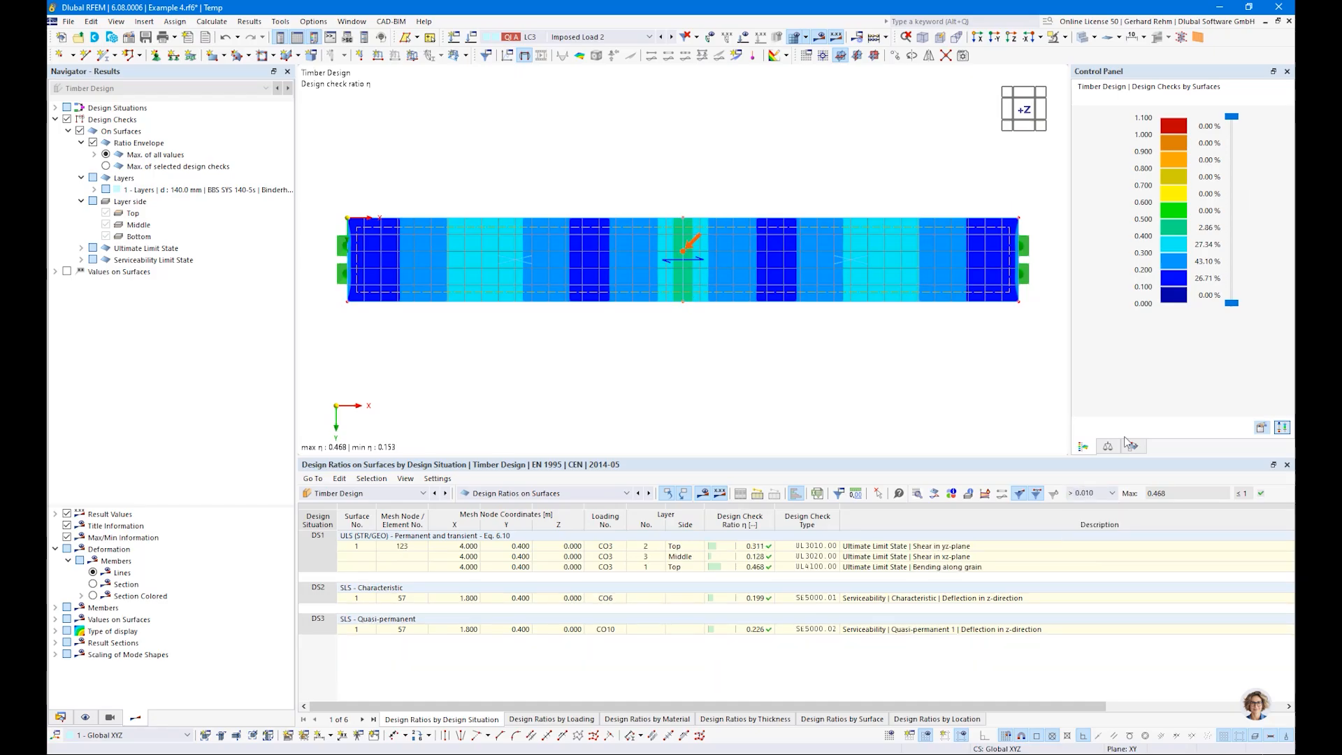
Step: Review the governing checks for shear, bending along grain, and characteristic and quasi-permanent deflection in the filtered results
{"action": "left_click", "coordinate": [885, 551]}
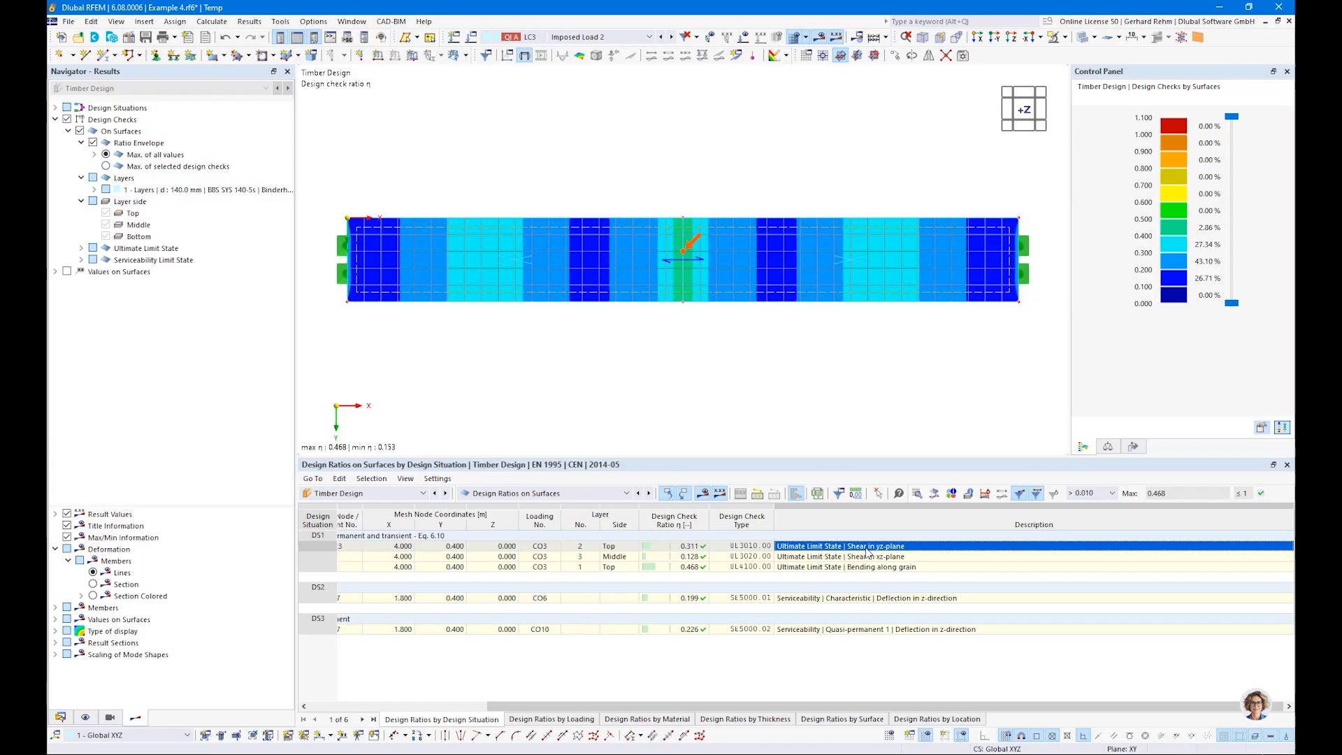
{"action": "left_click", "coordinate": [852, 557]}
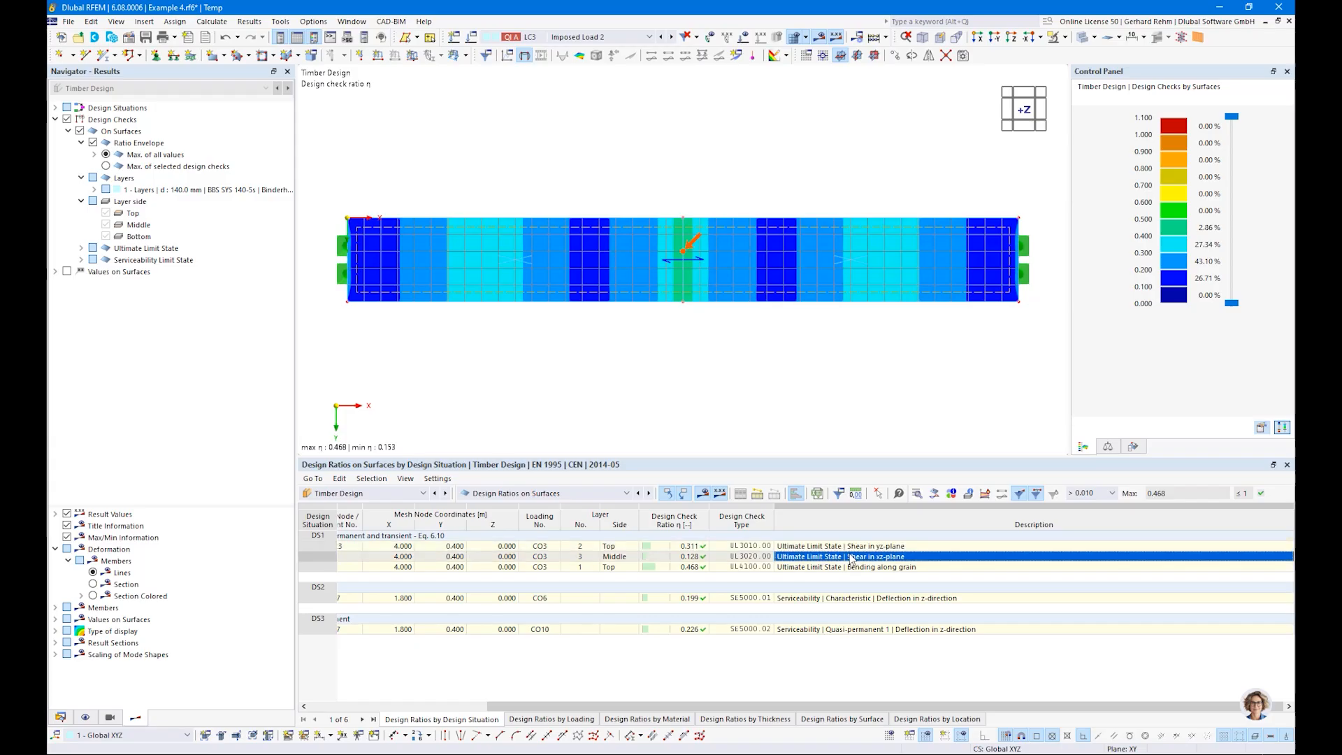
{"action": "left_click", "coordinate": [853, 567]}
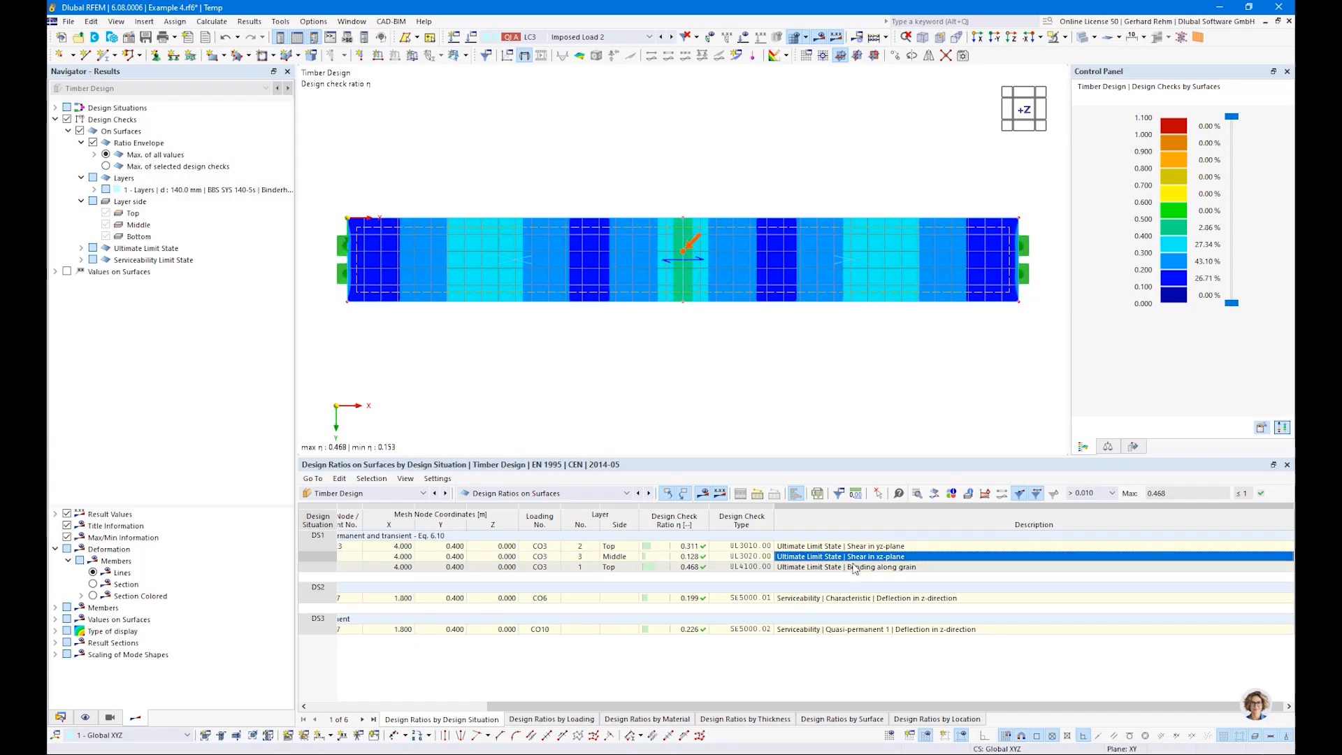
{"action": "left_click", "coordinate": [838, 600]}
{"action": "left_click", "coordinate": [819, 630]}
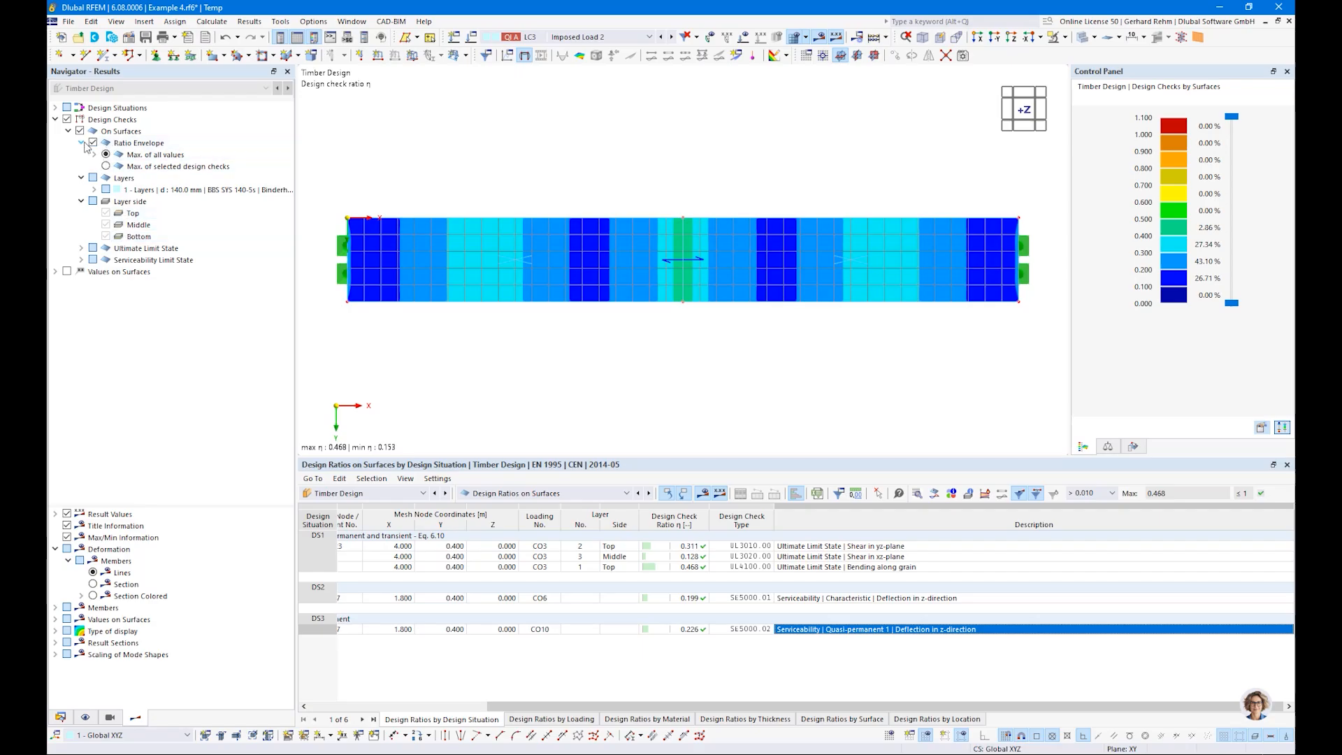
Step: Set the ratio envelope to the maximum of selected design checks and list the ultimate limit state checks and individual layers
{"action": "left_click", "coordinate": [106, 166]}
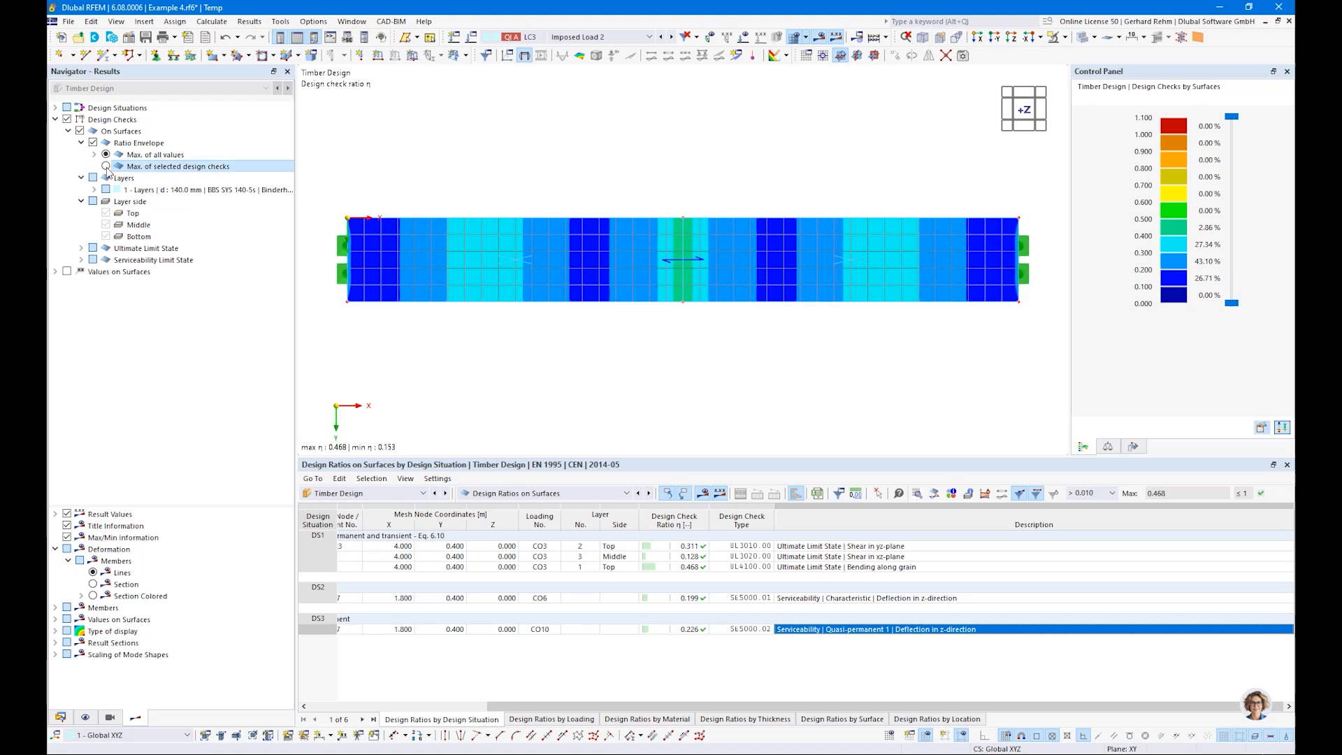
{"action": "left_click", "coordinate": [94, 260]}
{"action": "left_click", "coordinate": [95, 259]}
{"action": "left_click", "coordinate": [93, 248]}
{"action": "left_click", "coordinate": [93, 248]}
{"action": "left_click", "coordinate": [81, 248]}
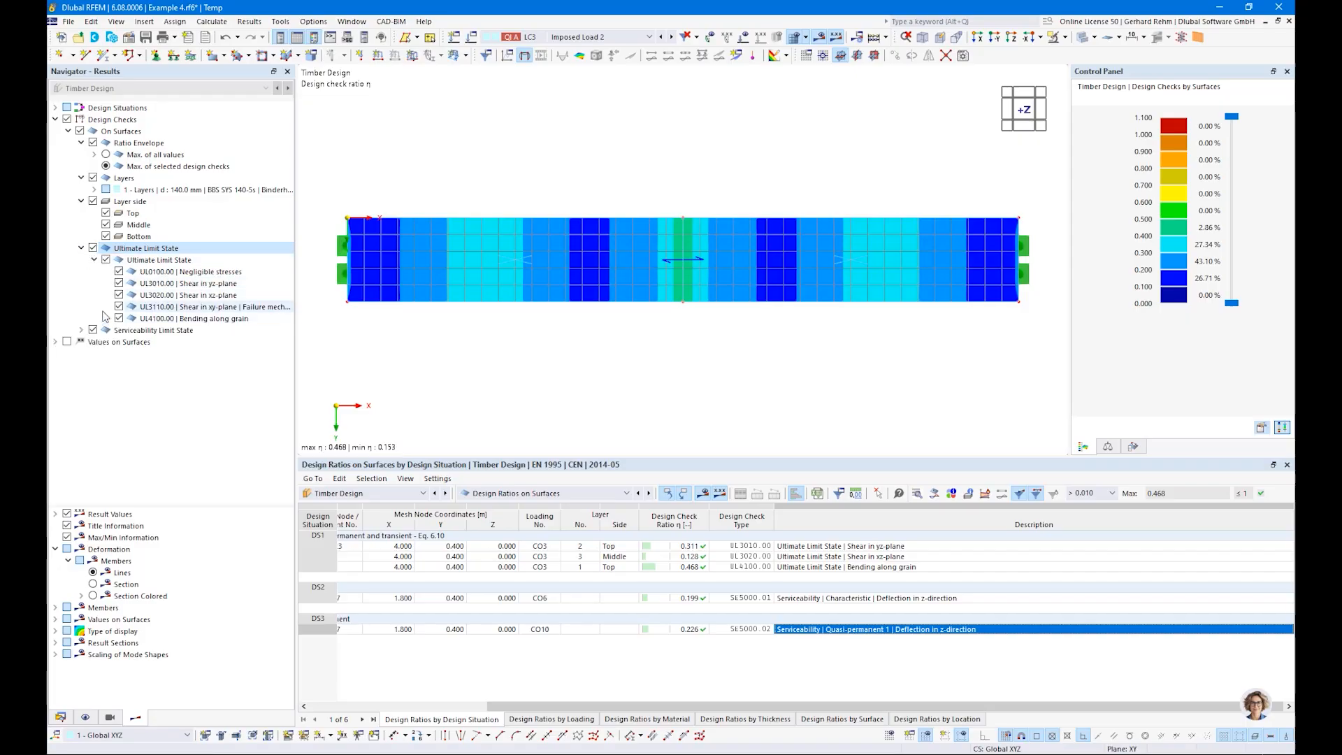
{"action": "left_click", "coordinate": [81, 248]}
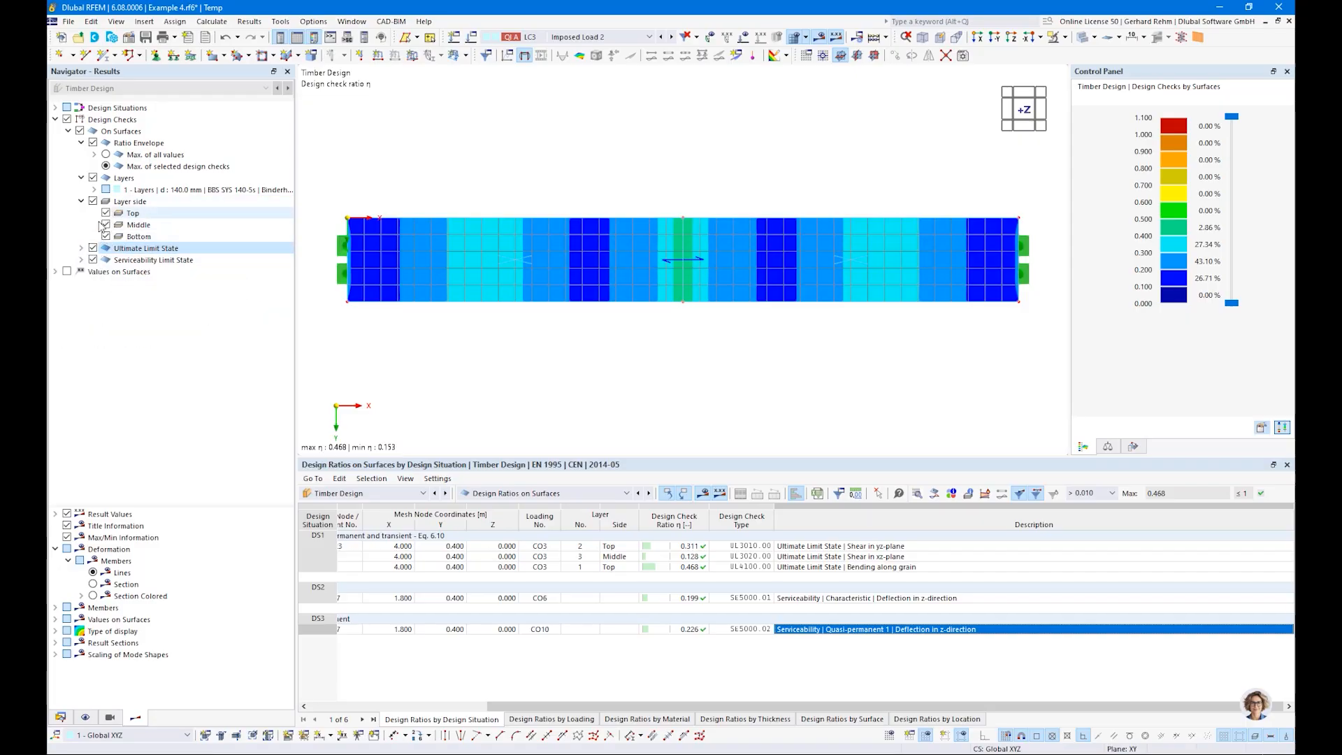
{"action": "left_click", "coordinate": [94, 189]}
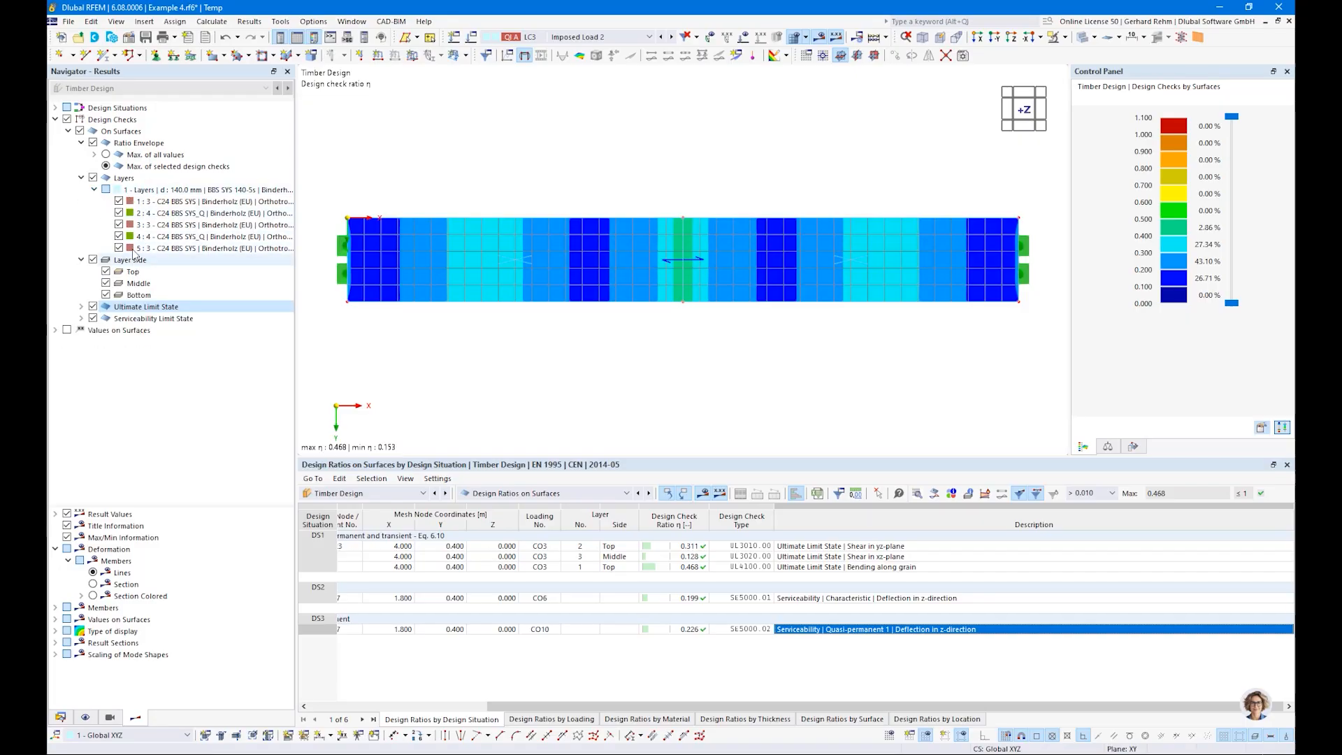
Step: Turn off the ratio envelope and display the shear in xz-plane check for the middle side of layer 3
{"action": "left_click", "coordinate": [93, 143]}
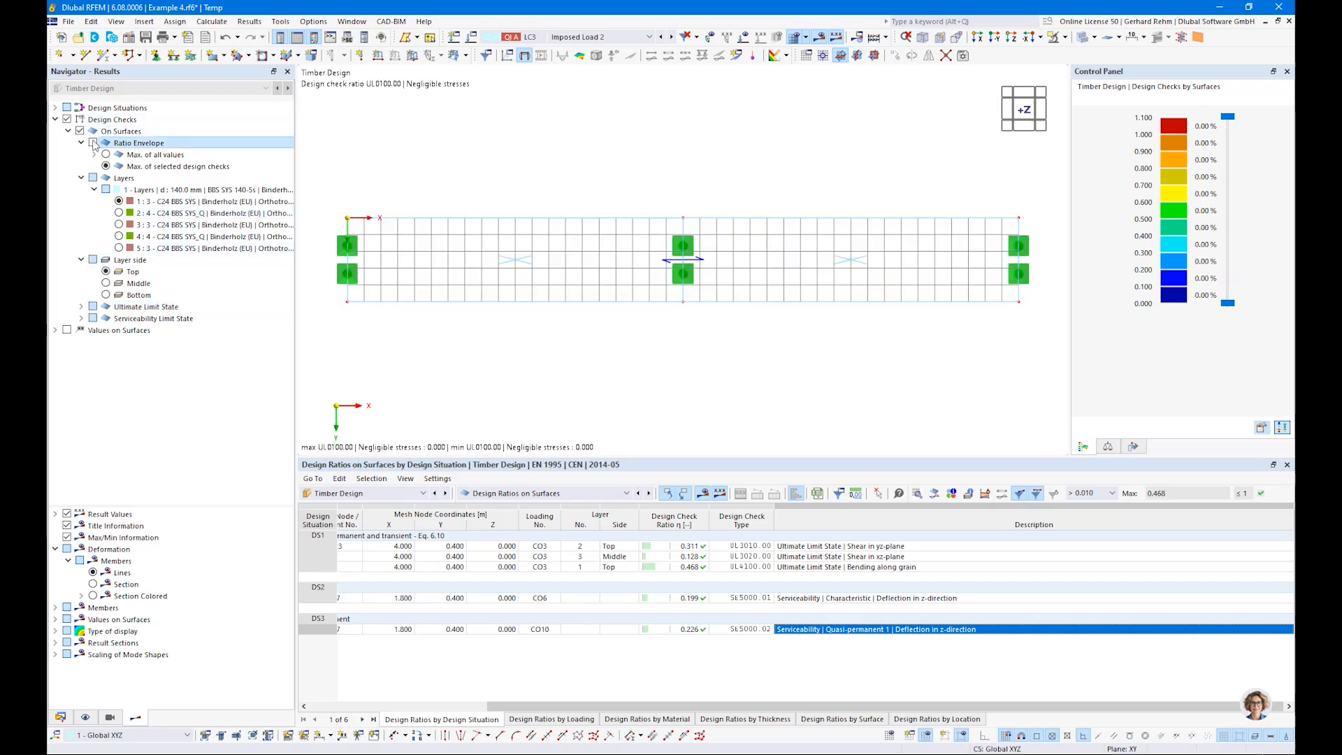
{"action": "left_click", "coordinate": [118, 224]}
{"action": "left_click", "coordinate": [106, 283]}
{"action": "left_click", "coordinate": [81, 307]}
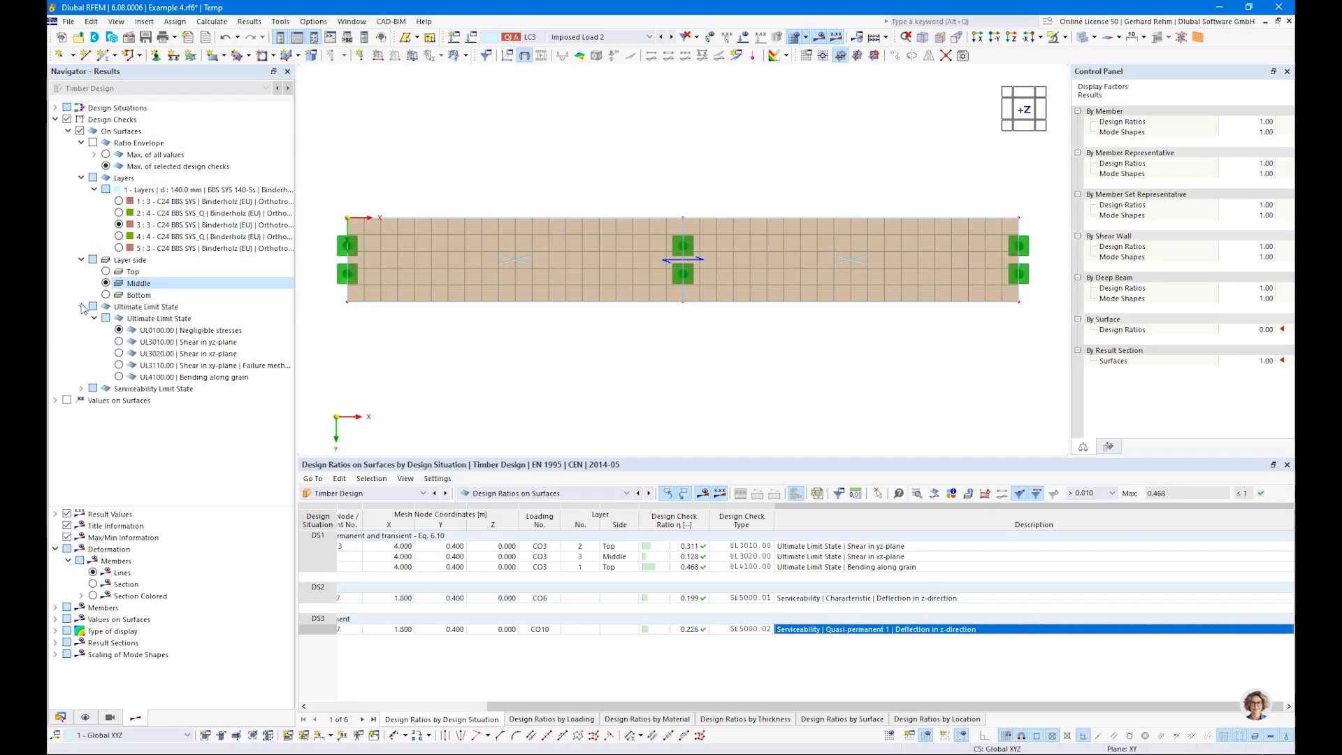
{"action": "left_click", "coordinate": [118, 353]}
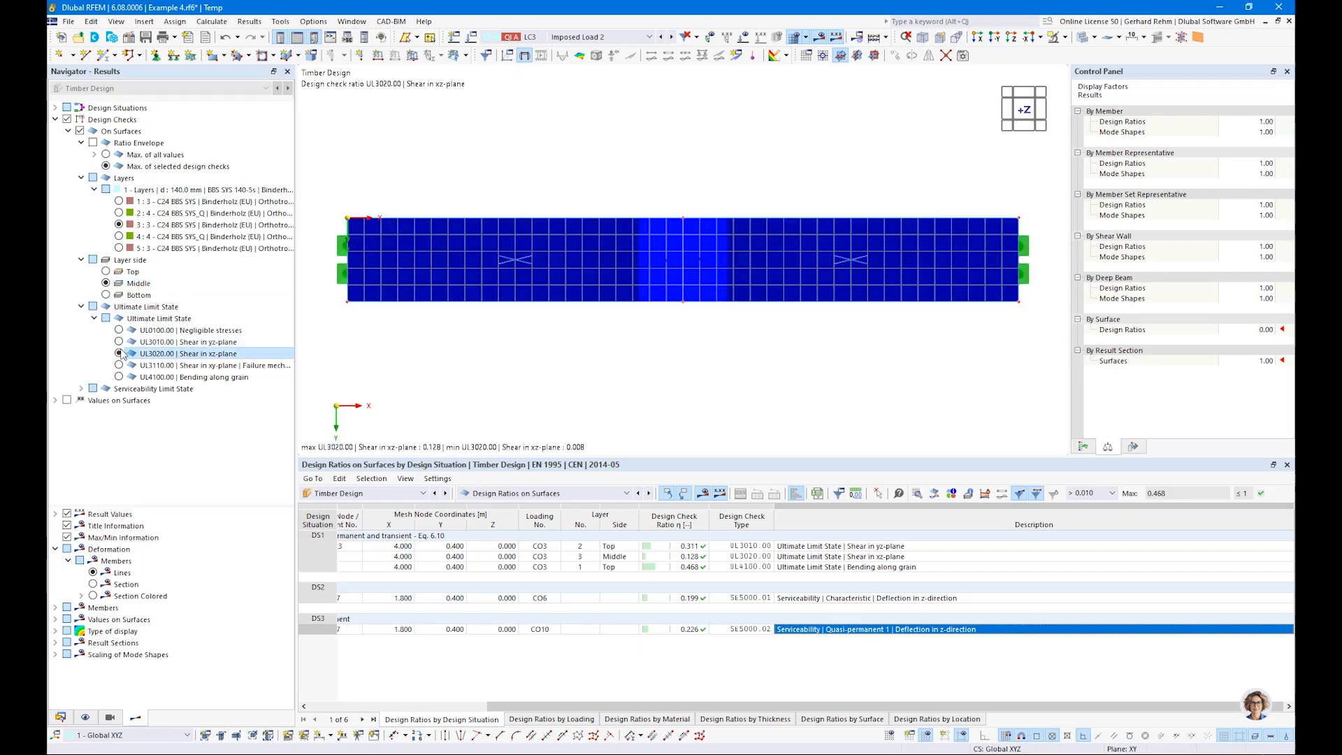
Step: Restore the ratio envelope as the maximum of all values and collapse its subordinate result entries
{"action": "left_click", "coordinate": [93, 143]}
{"action": "left_click", "coordinate": [106, 155]}
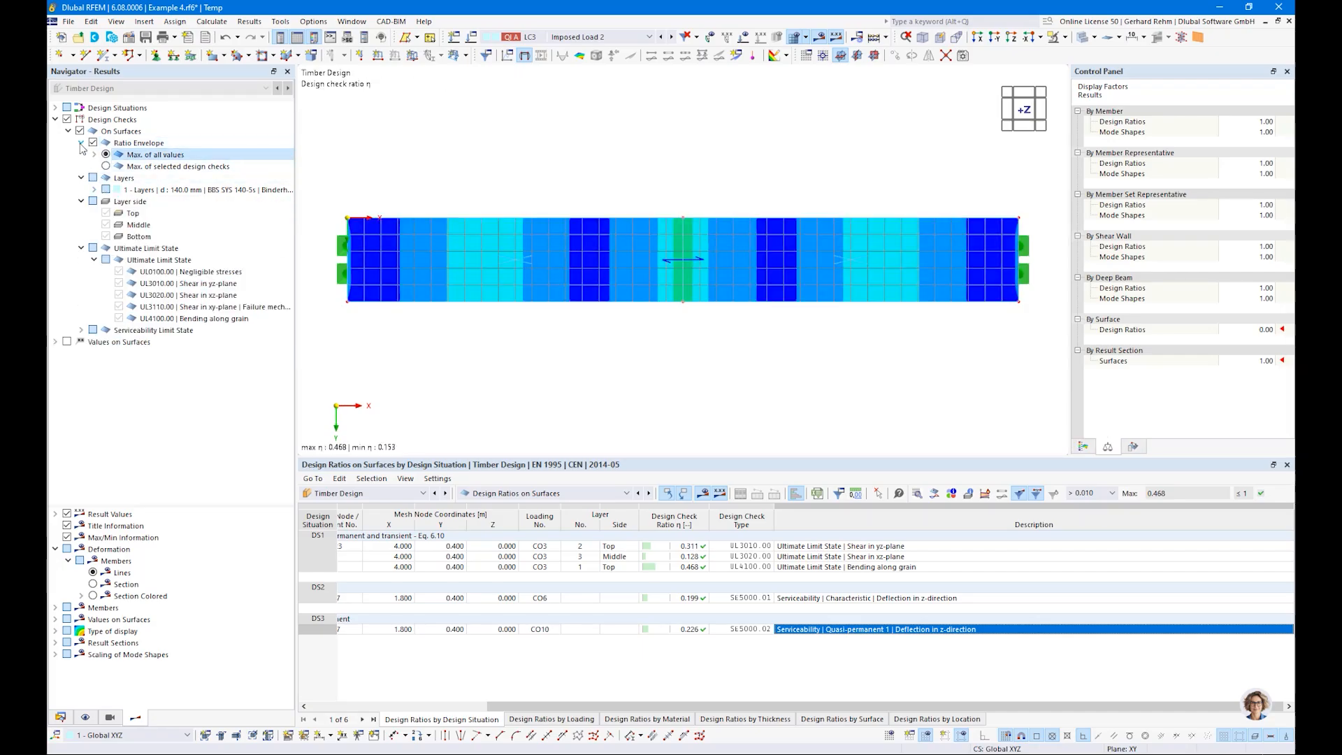
{"action": "left_click", "coordinate": [81, 143]}
{"action": "left_click", "coordinate": [81, 177]}
{"action": "left_click", "coordinate": [81, 189]}
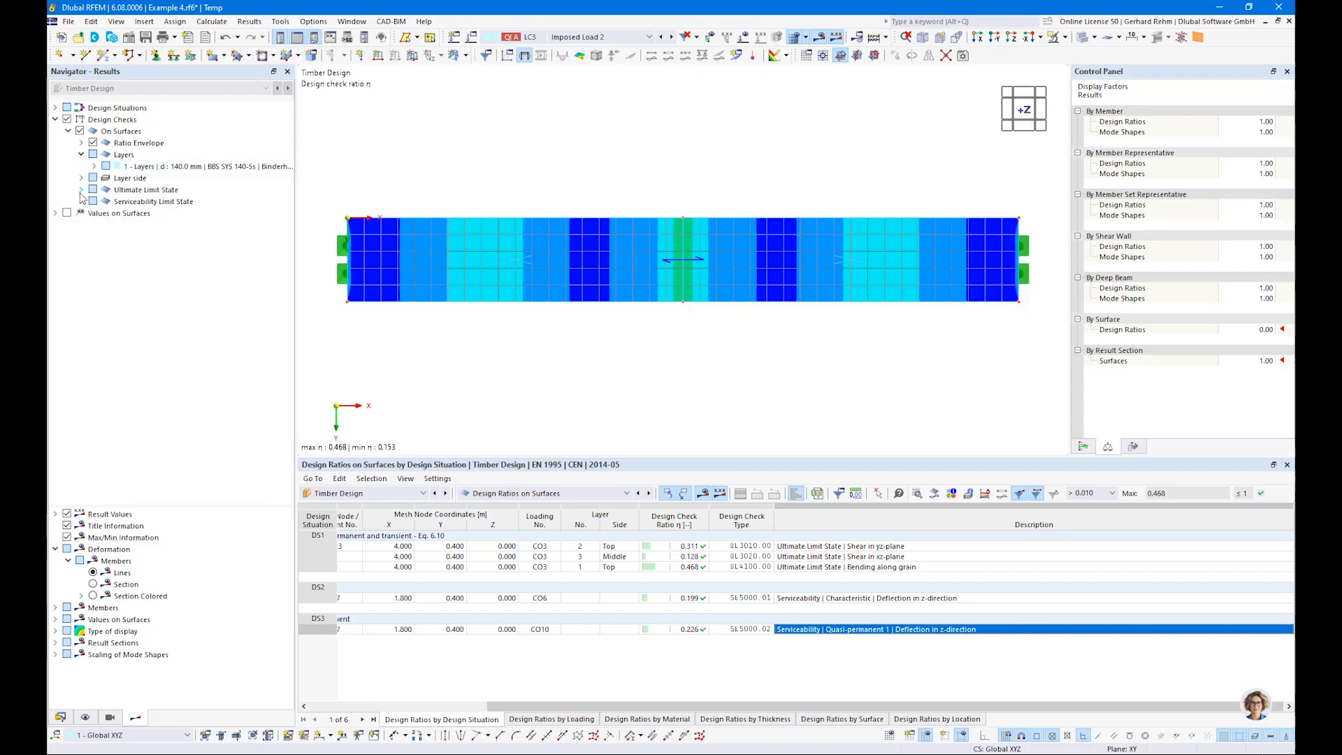
Step: Examine the design check details for bending along grain under CO3, including the formulas and stresses
{"action": "left_click", "coordinate": [871, 567]}
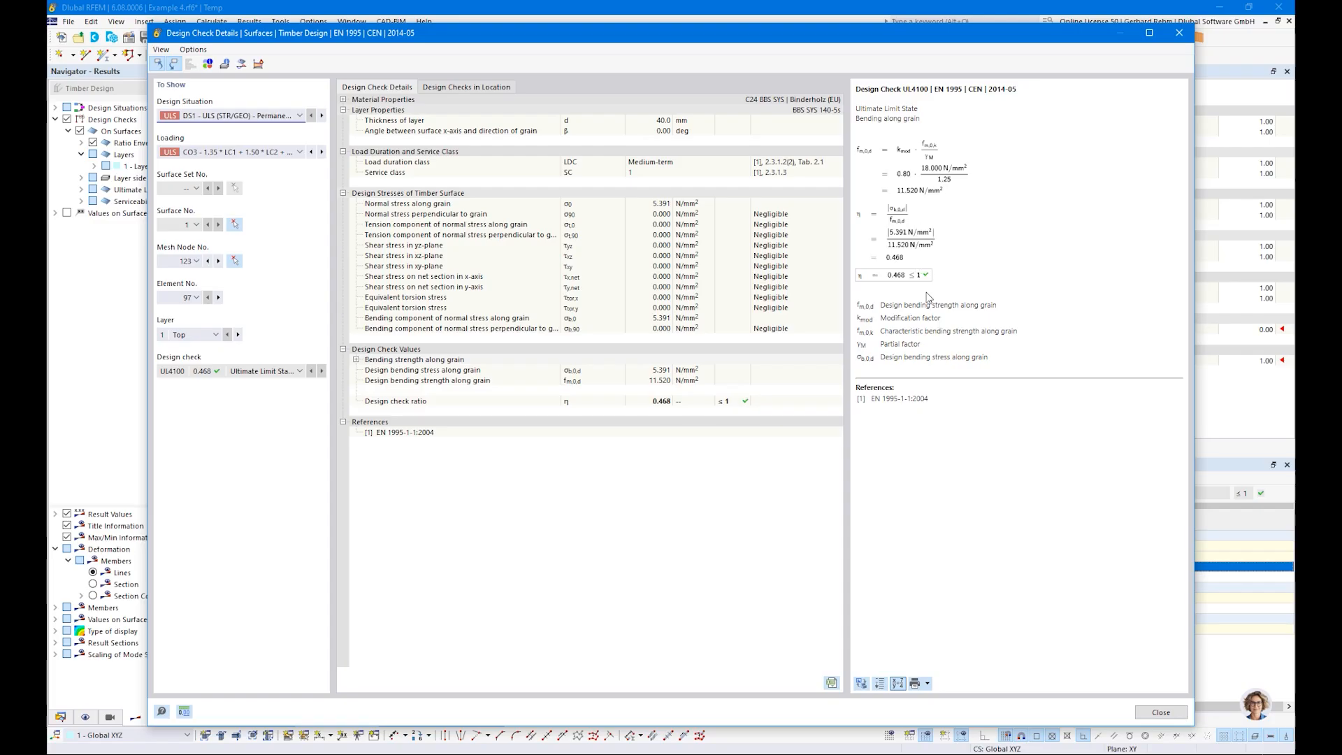
{"action": "left_click", "coordinate": [1180, 33]}
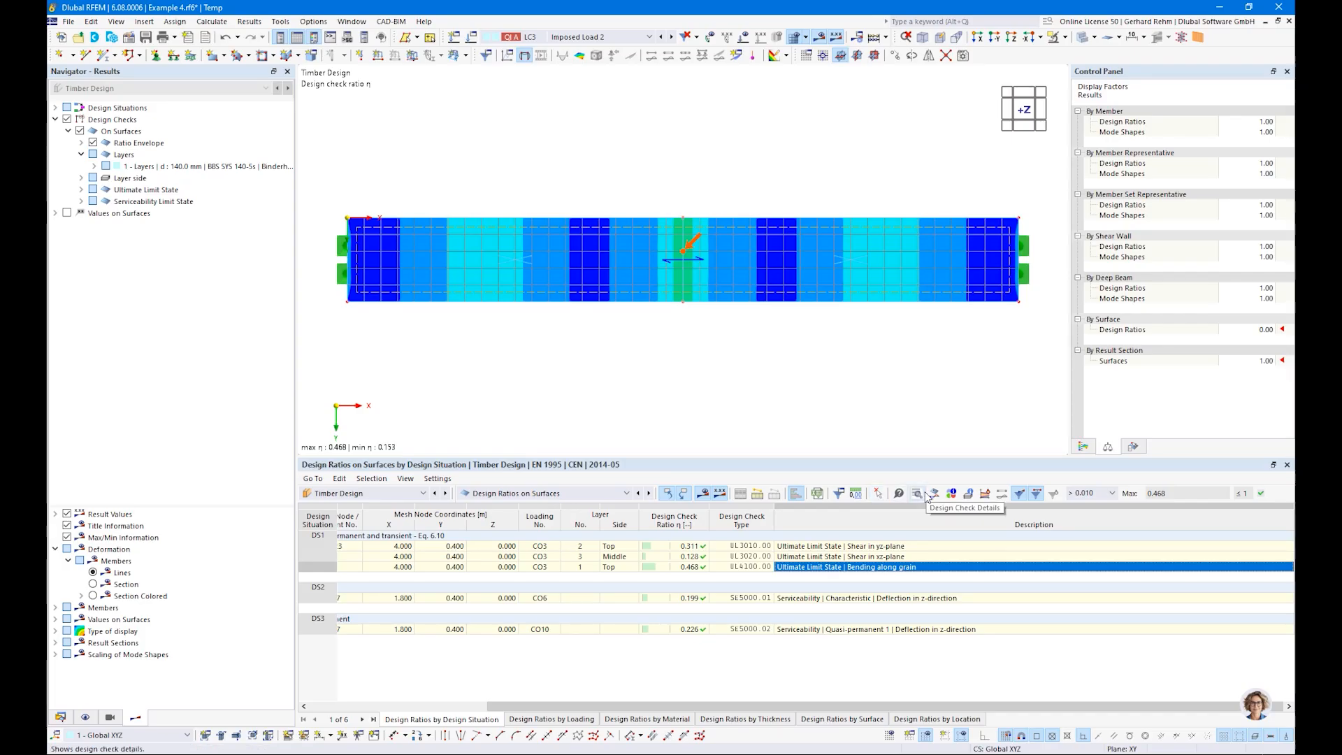
Step: Switch the results to design situation DS1 and the Static Analysis category
{"action": "left_click", "coordinate": [615, 38]}
{"action": "left_click", "coordinate": [594, 79]}
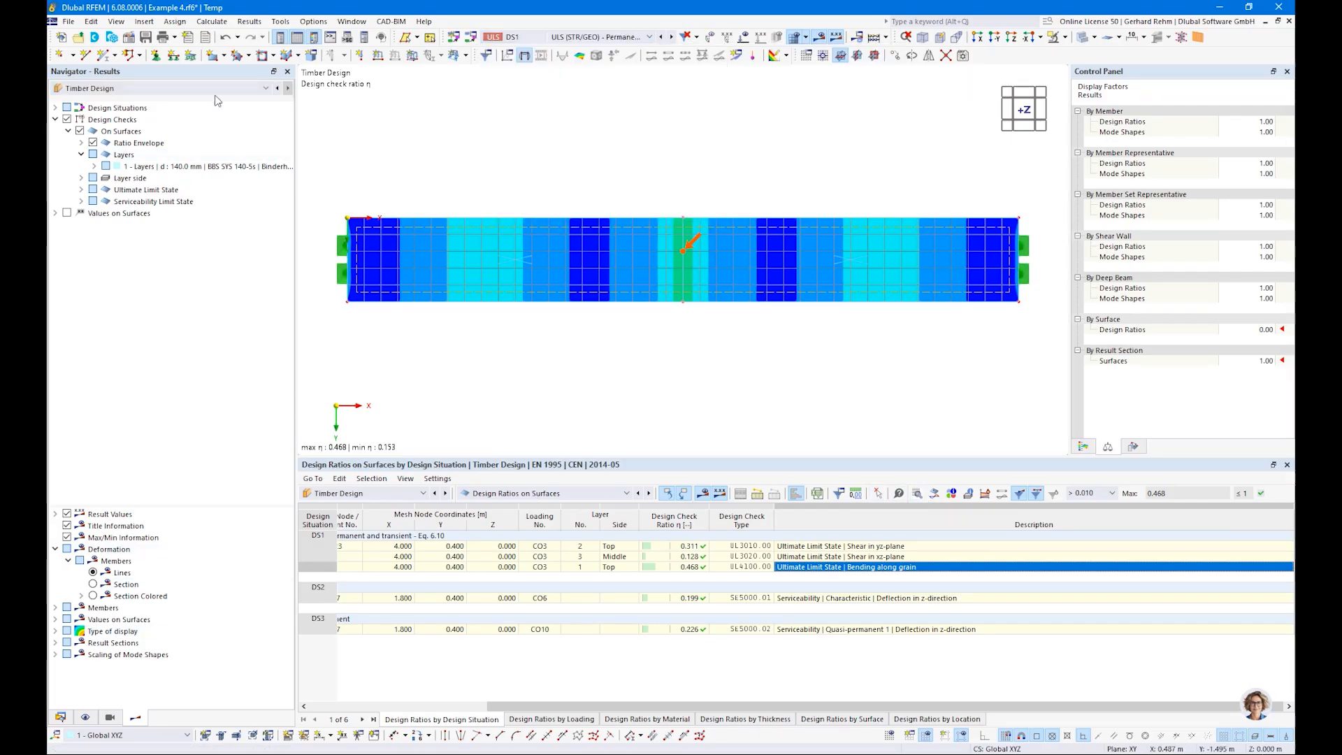
{"action": "left_click", "coordinate": [112, 89]}
{"action": "left_click", "coordinate": [95, 100]}
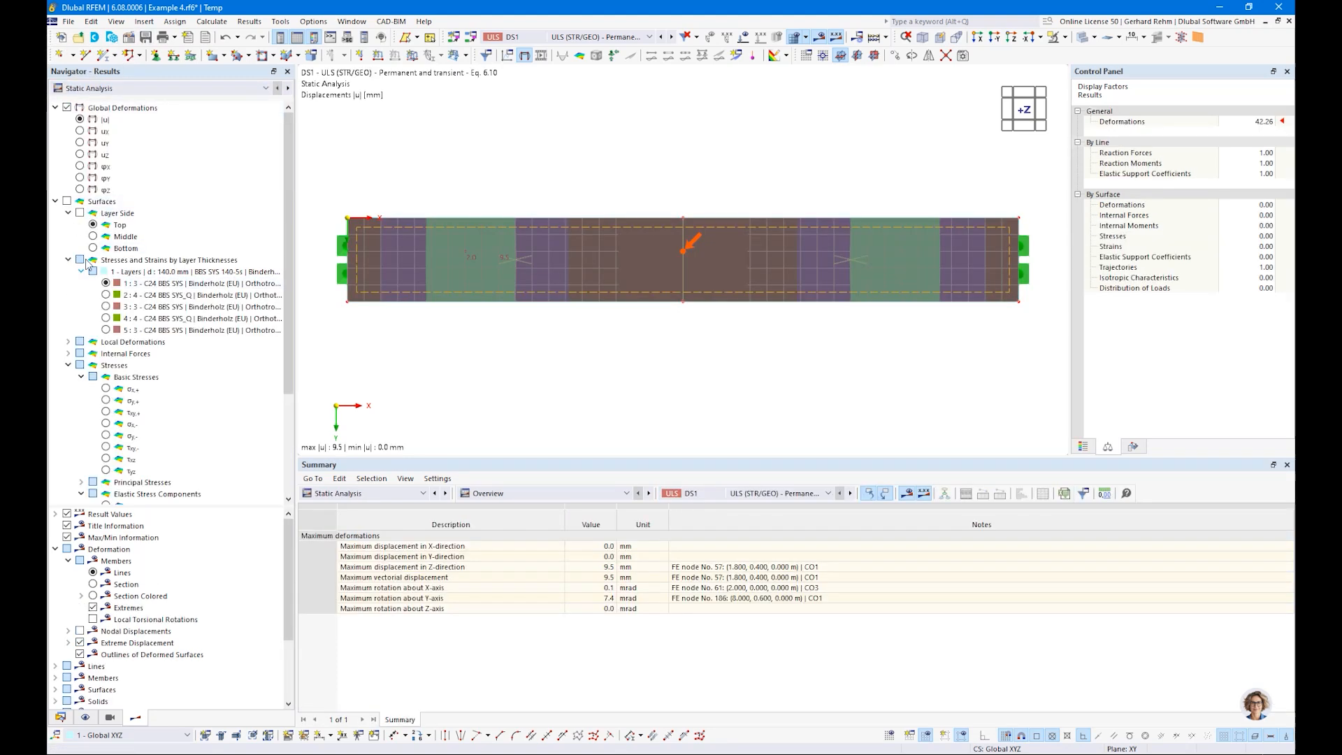
Step: Display the elastic bending stress component σx,b on the top side of the first layer, with its colour scale
{"action": "left_click", "coordinate": [79, 214]}
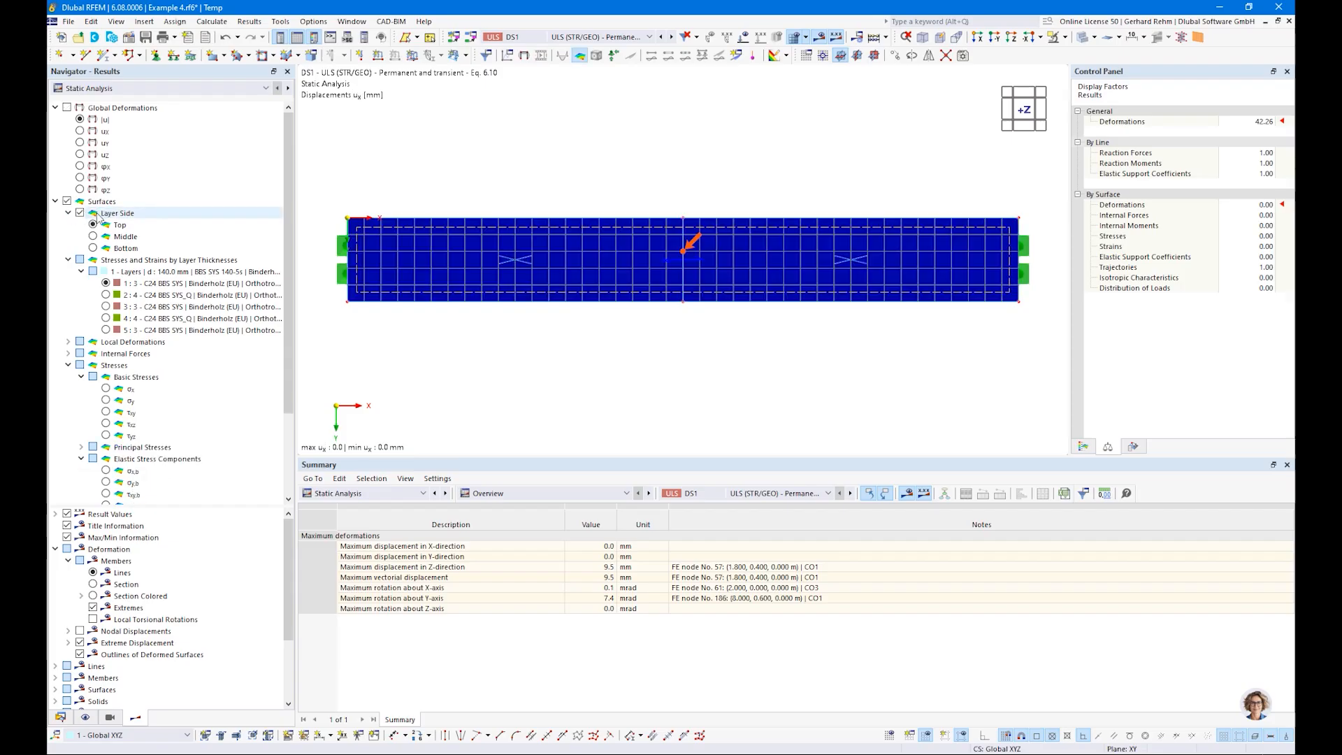
{"action": "left_click", "coordinate": [93, 225]}
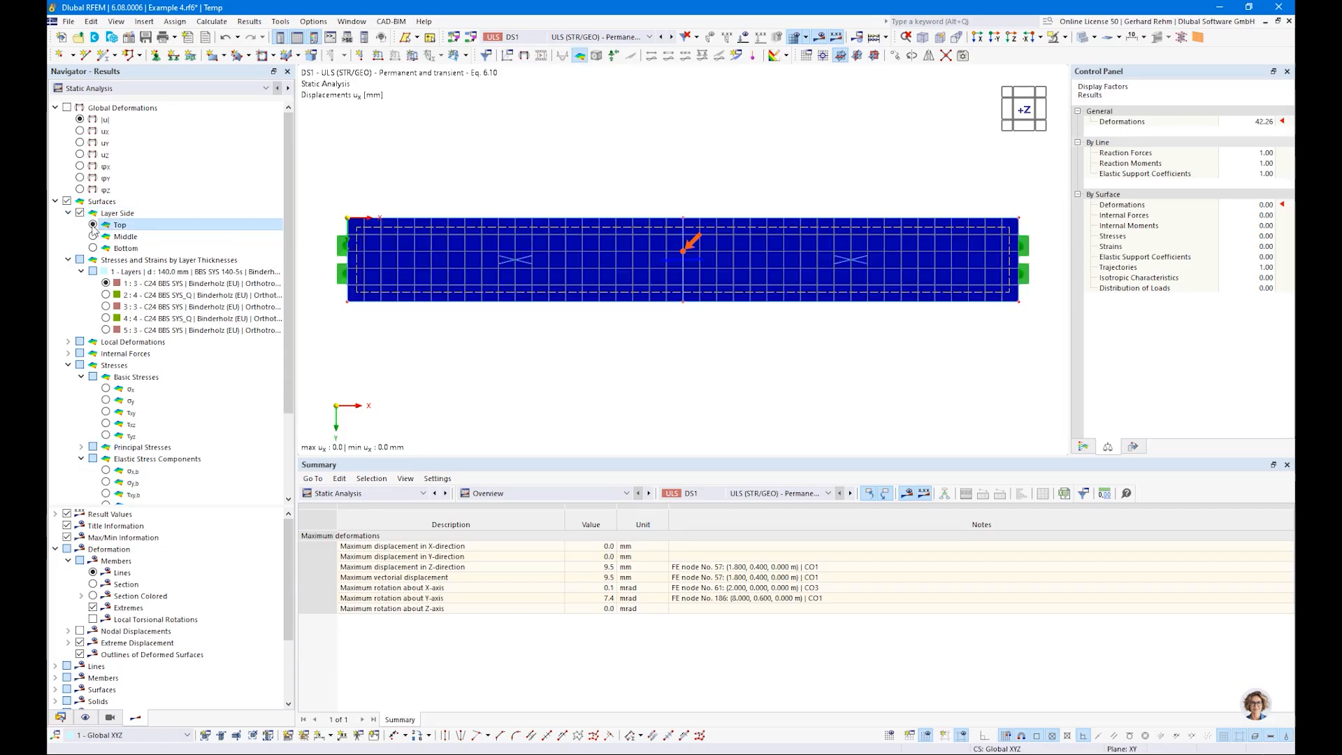
{"action": "scroll", "coordinate": [77, 374], "scroll_direction": "down", "scroll_amount": 2}
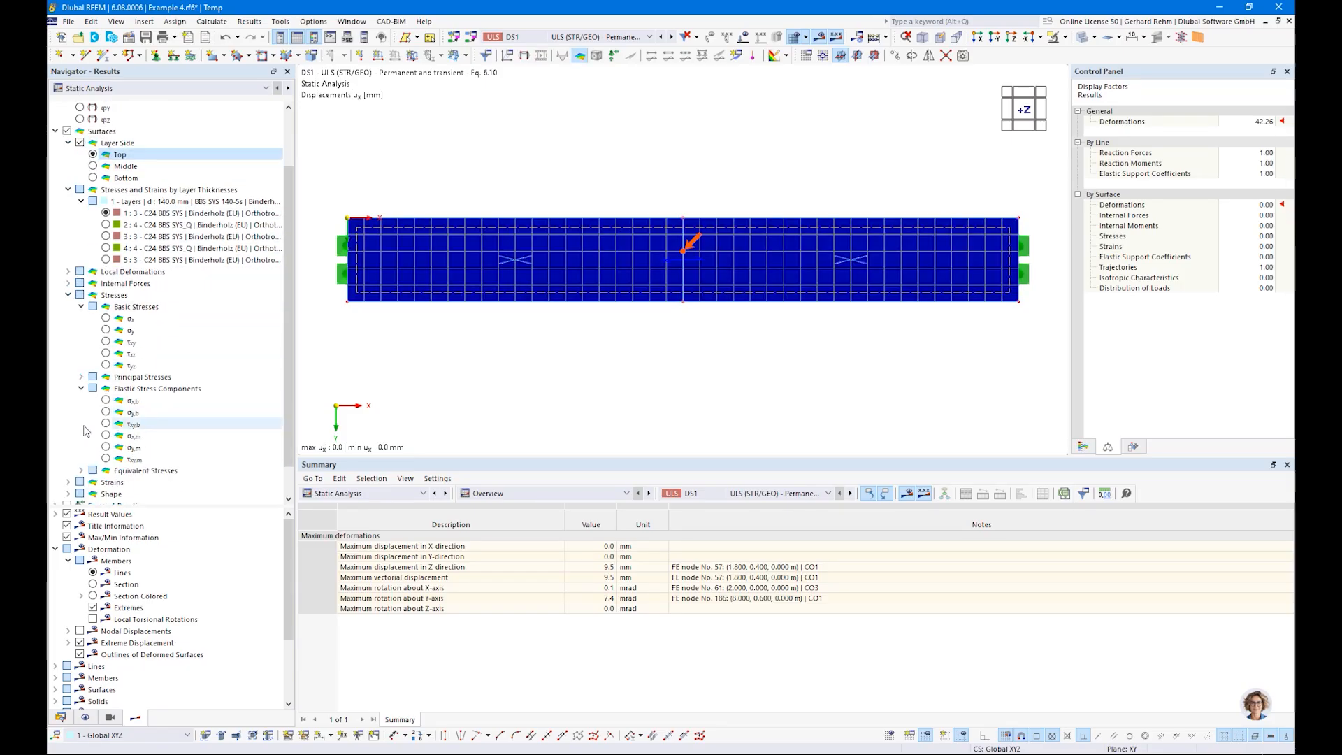
{"action": "left_click", "coordinate": [106, 401]}
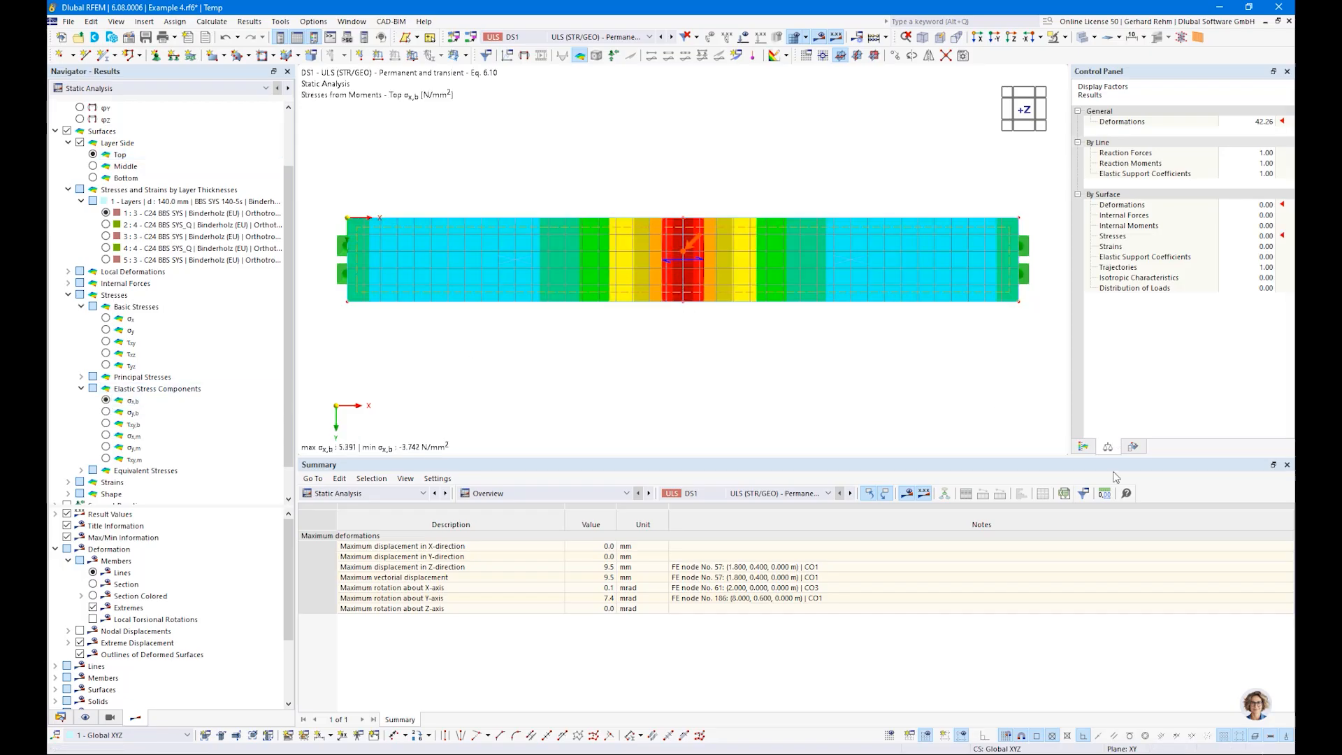
{"action": "left_click", "coordinate": [1084, 447]}
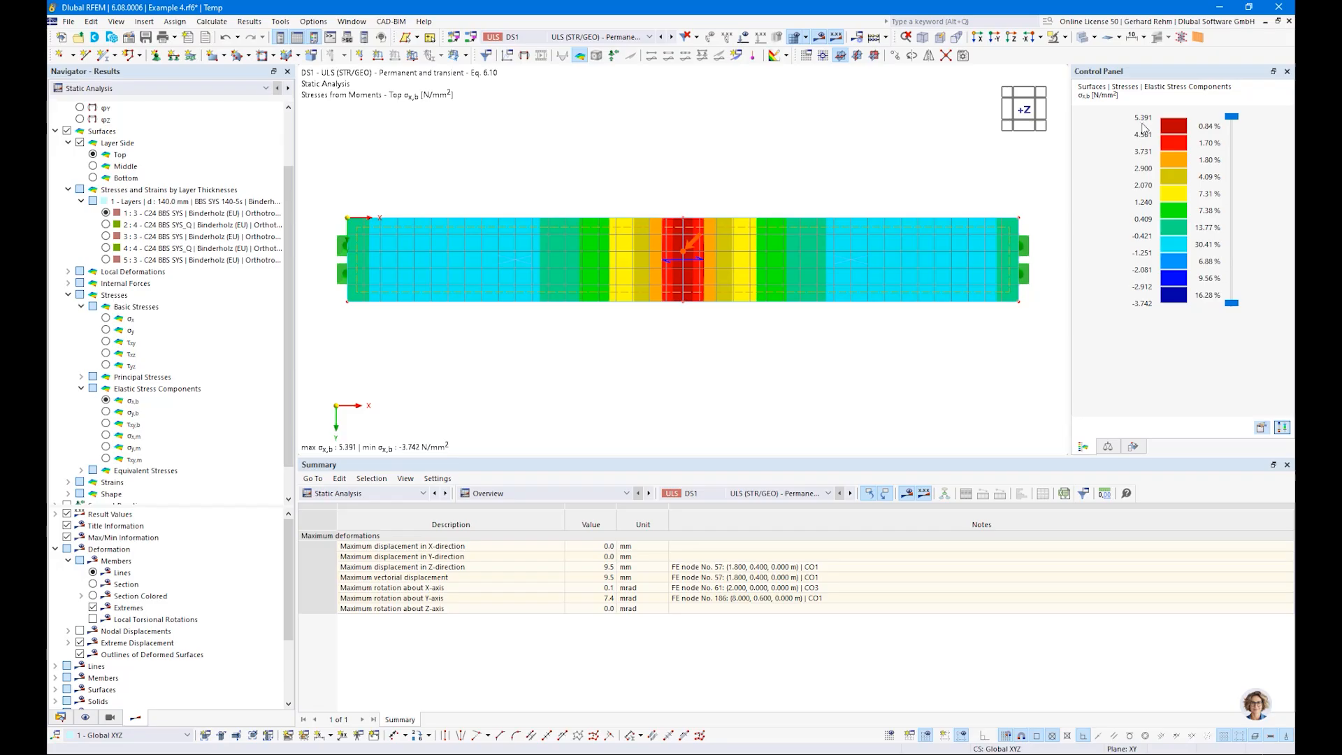
Step: Show the timber design ratio diagram through the layer thickness at the middle mesh node at X 4.000 m, Y 0.400 m
{"action": "middle_click_drag", "start_coordinate": [566, 302], "coordinate": [623, 296], "text": "ctrl"}
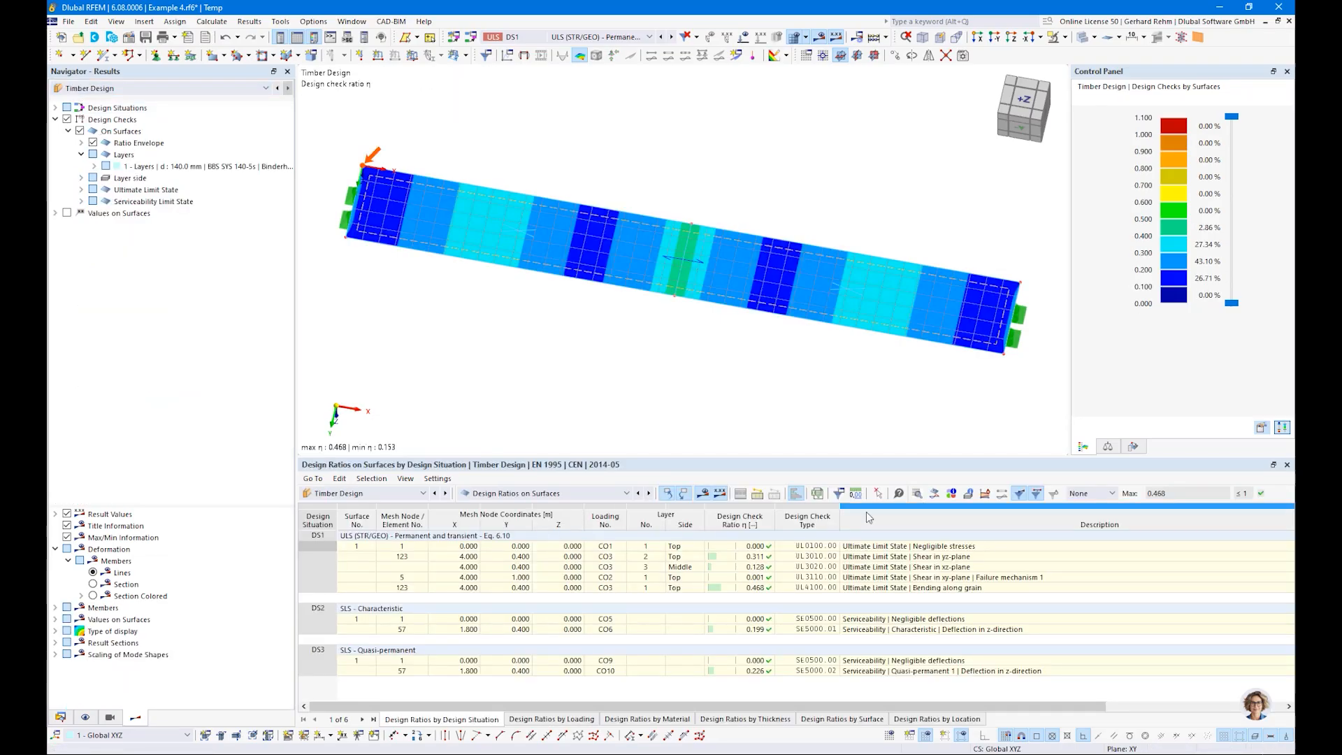
{"action": "left_click", "coordinate": [935, 495]}
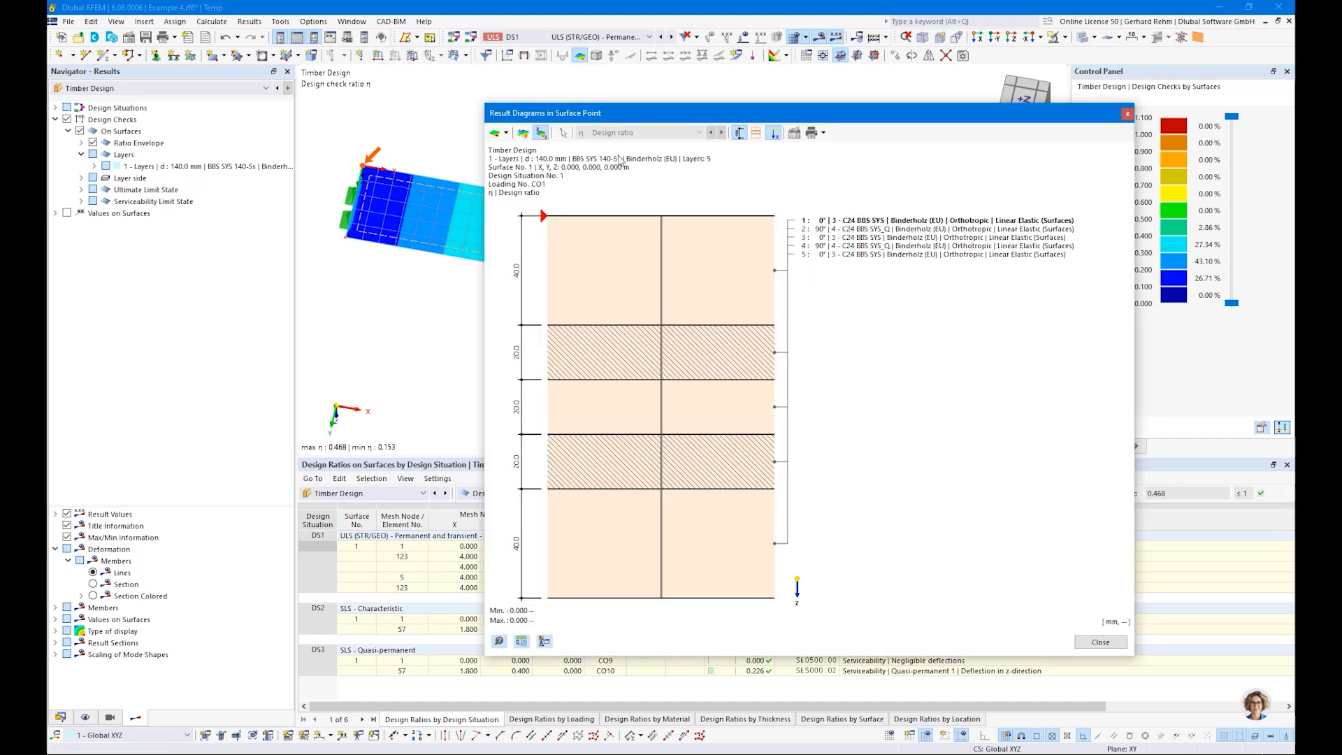
{"action": "left_click", "coordinate": [506, 134]}
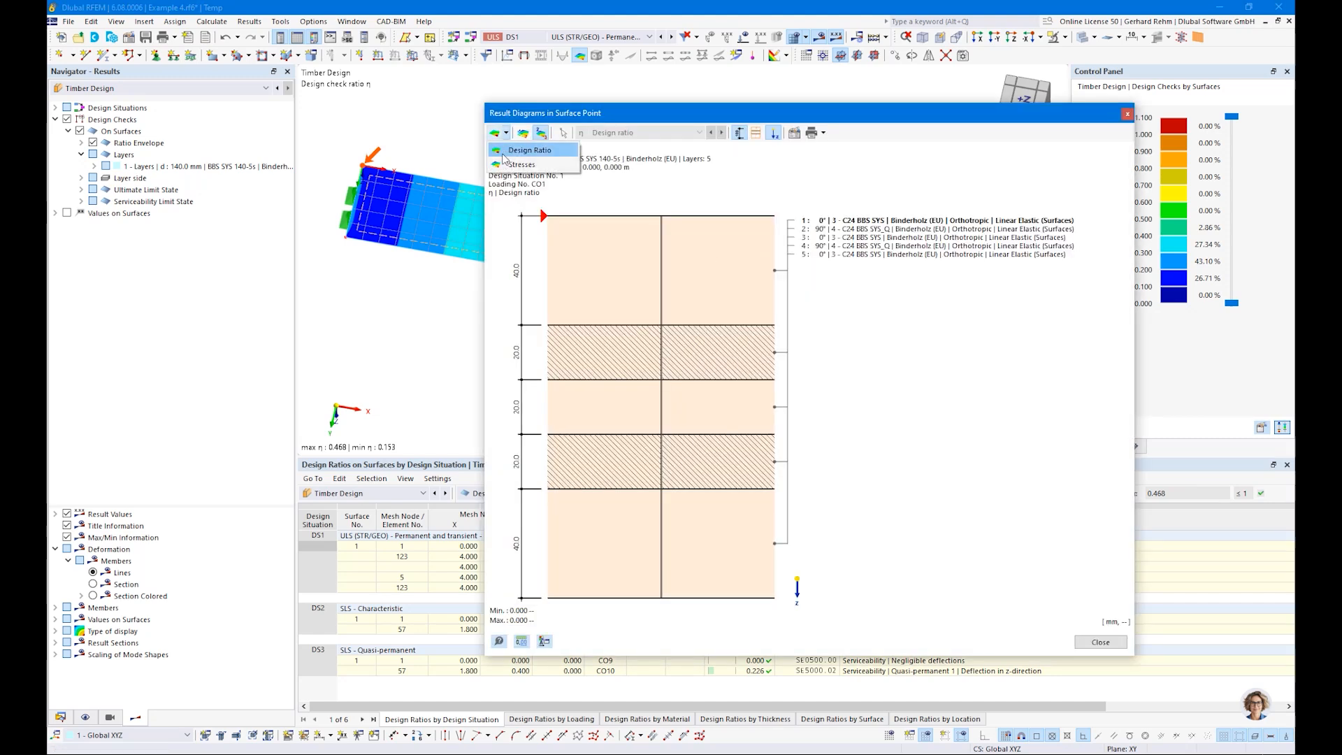
{"action": "left_click", "coordinate": [559, 150]}
{"action": "left_click_drag", "start_coordinate": [584, 113], "coordinate": [930, 164]}
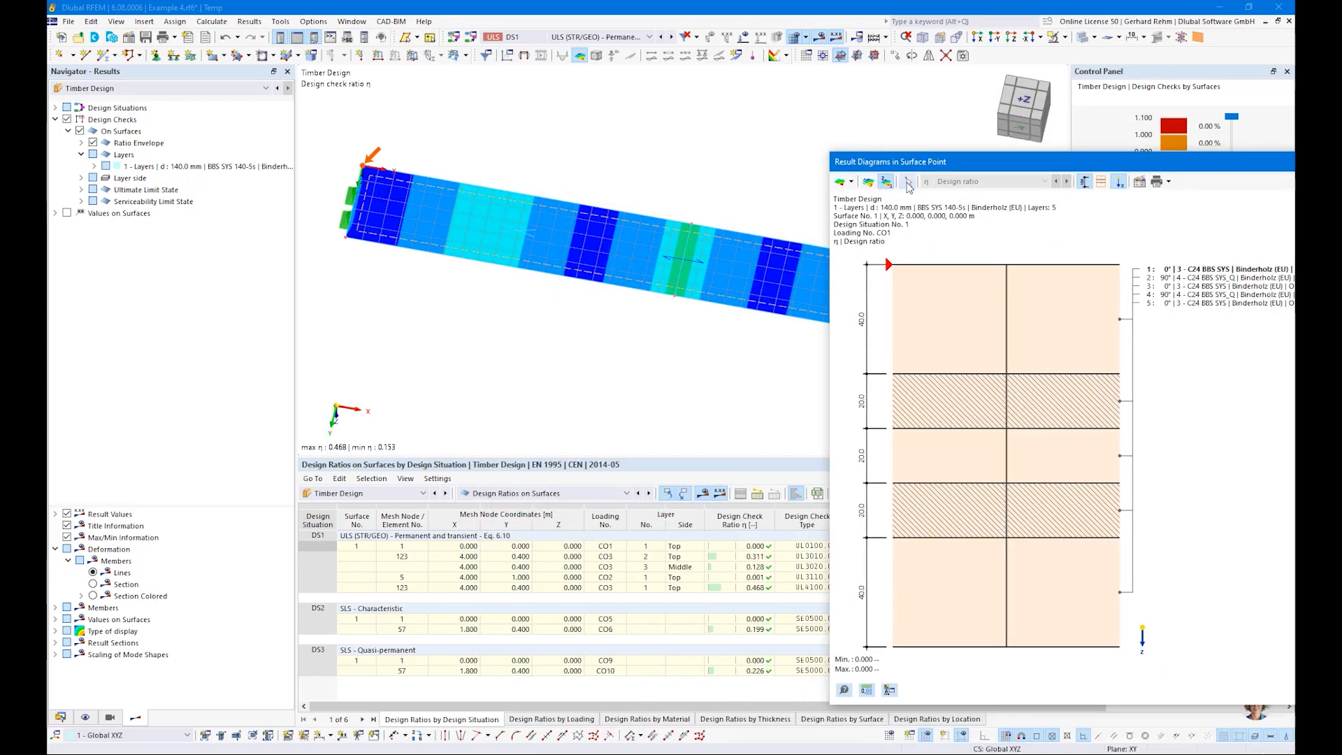
{"action": "left_click", "coordinate": [907, 182]}
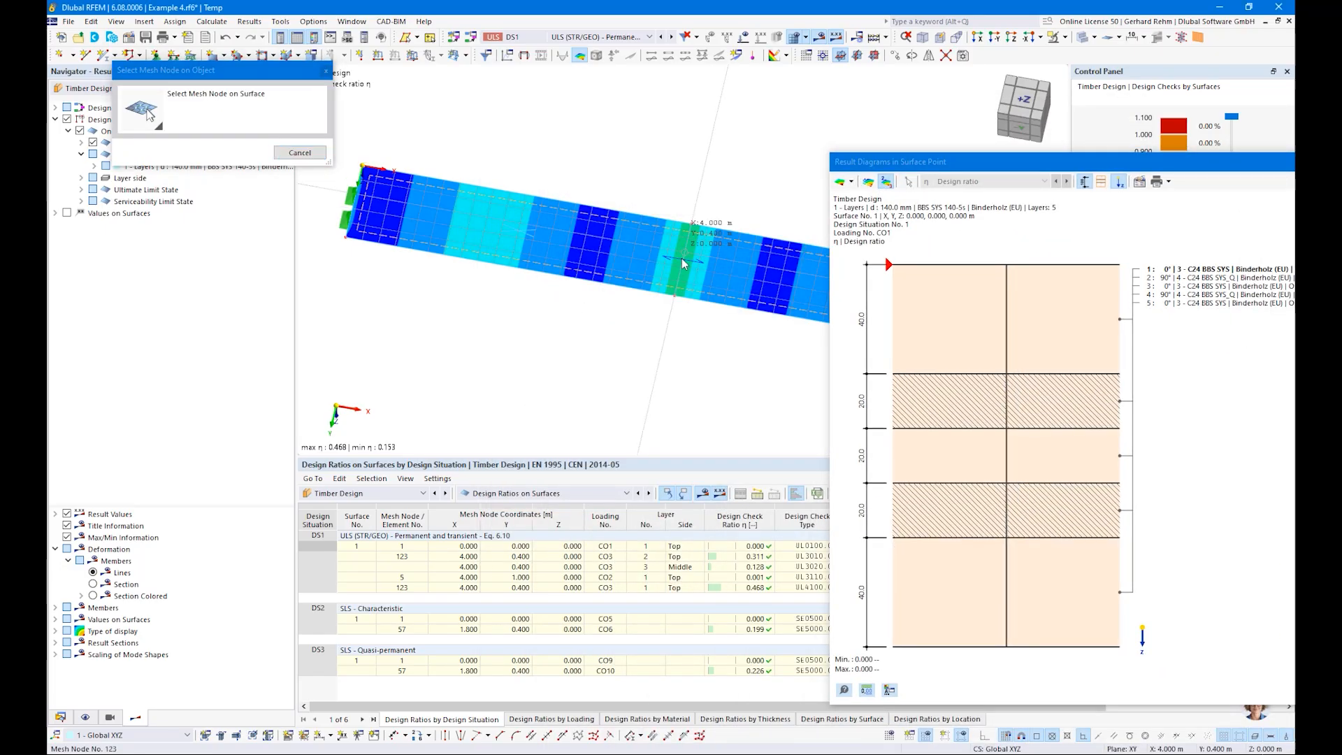
{"action": "left_click", "coordinate": [681, 258]}
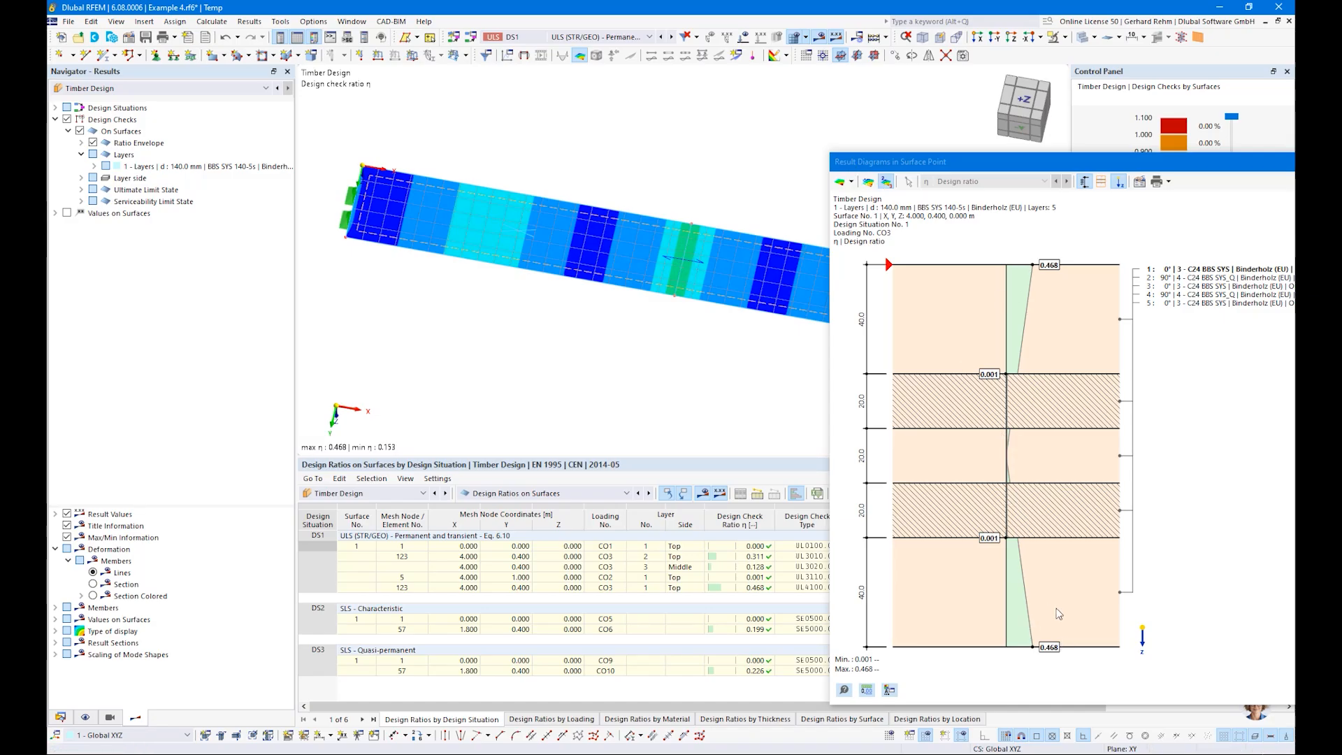
Step: Change the surface point diagram from design ratio to stresses and show the bending stress along grain
{"action": "left_click", "coordinate": [851, 182]}
{"action": "left_click", "coordinate": [857, 212]}
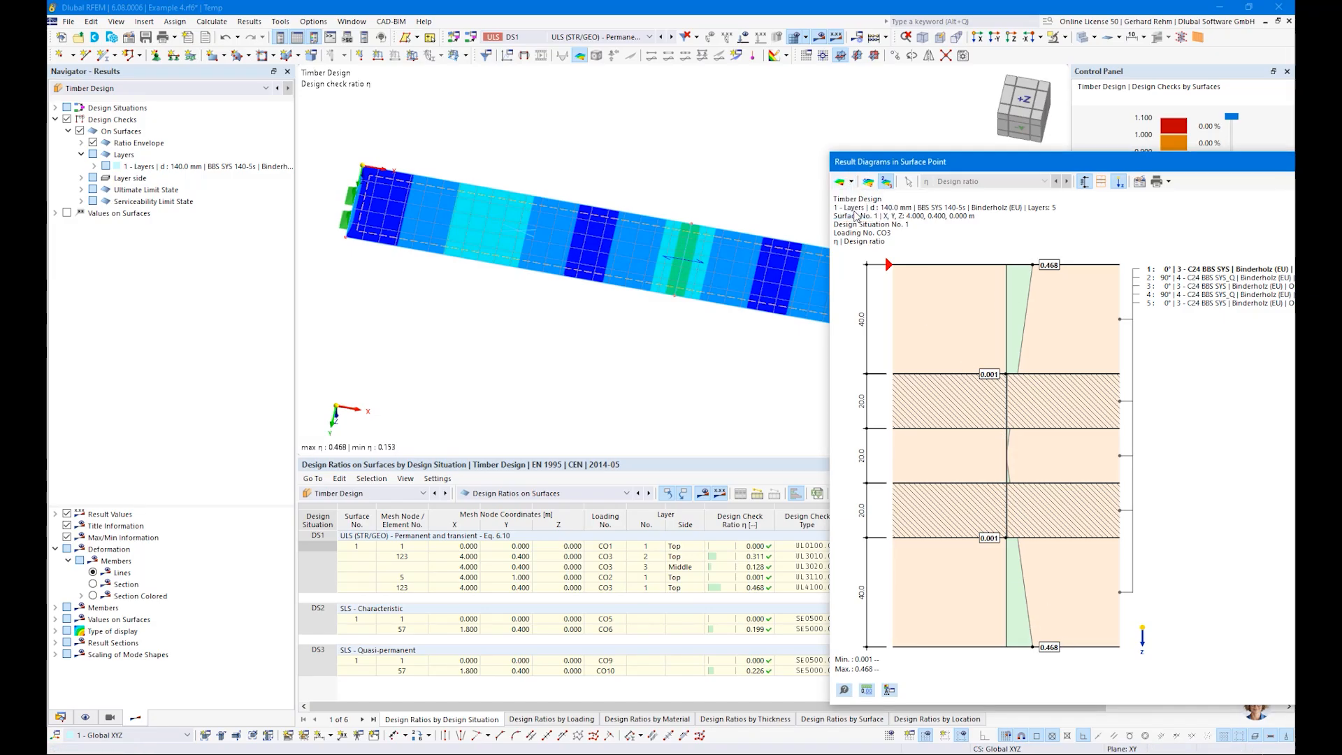
{"action": "left_click", "coordinate": [991, 181]}
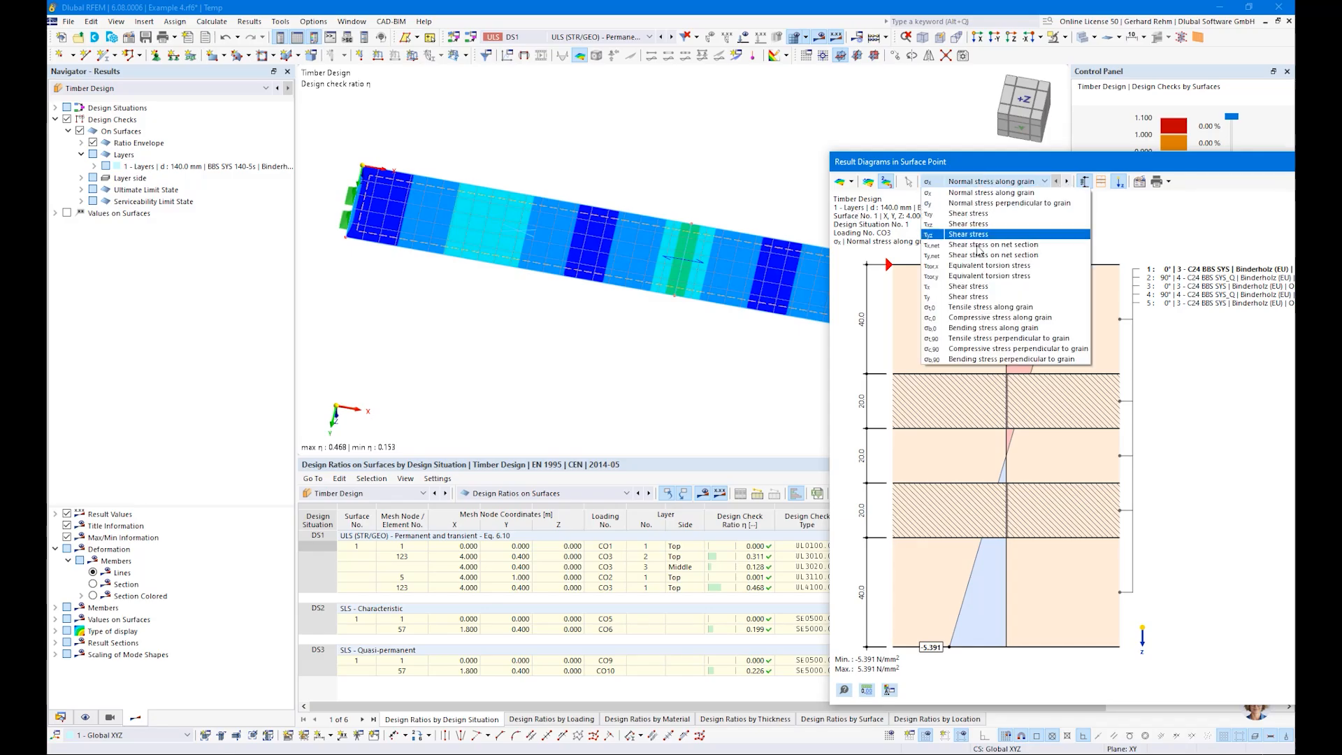
{"action": "left_click", "coordinate": [954, 328]}
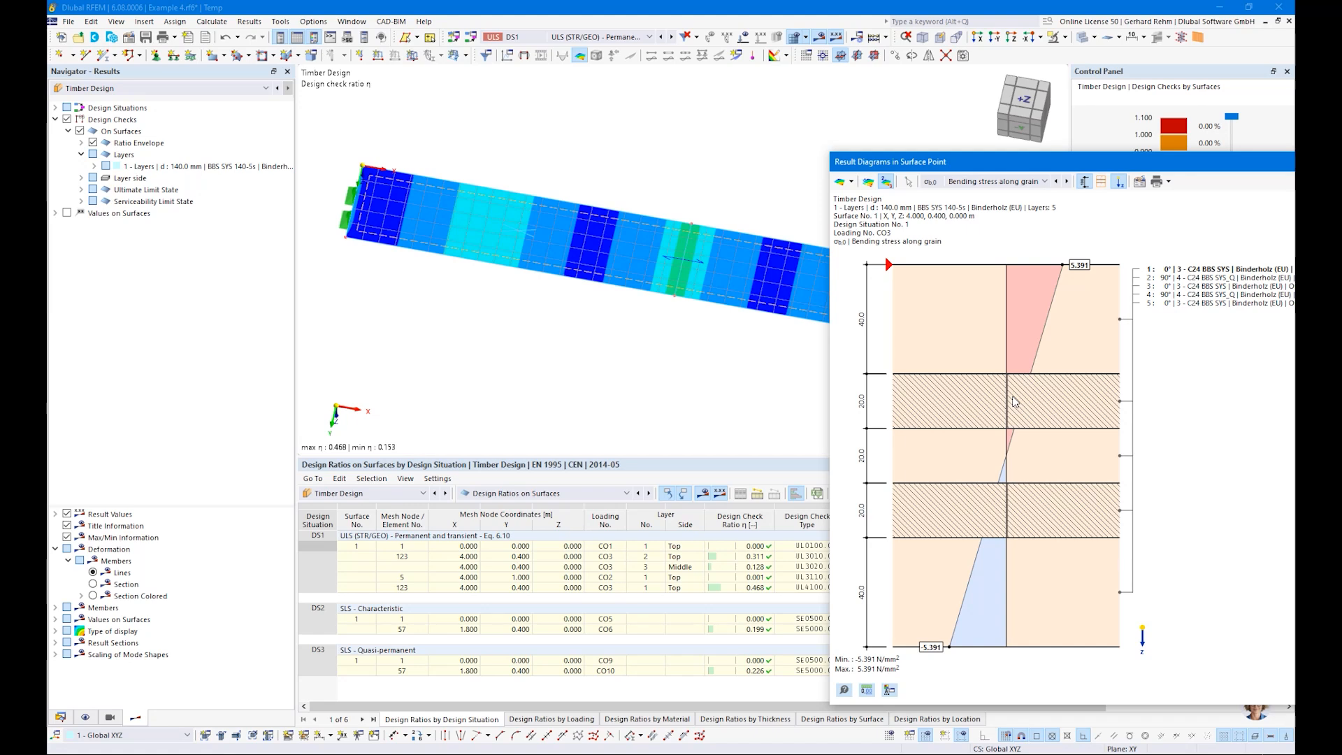
Step: Show the shear stress diagrams τxz and τyz at the surface point, and close the result diagrams
{"action": "left_click", "coordinate": [970, 183]}
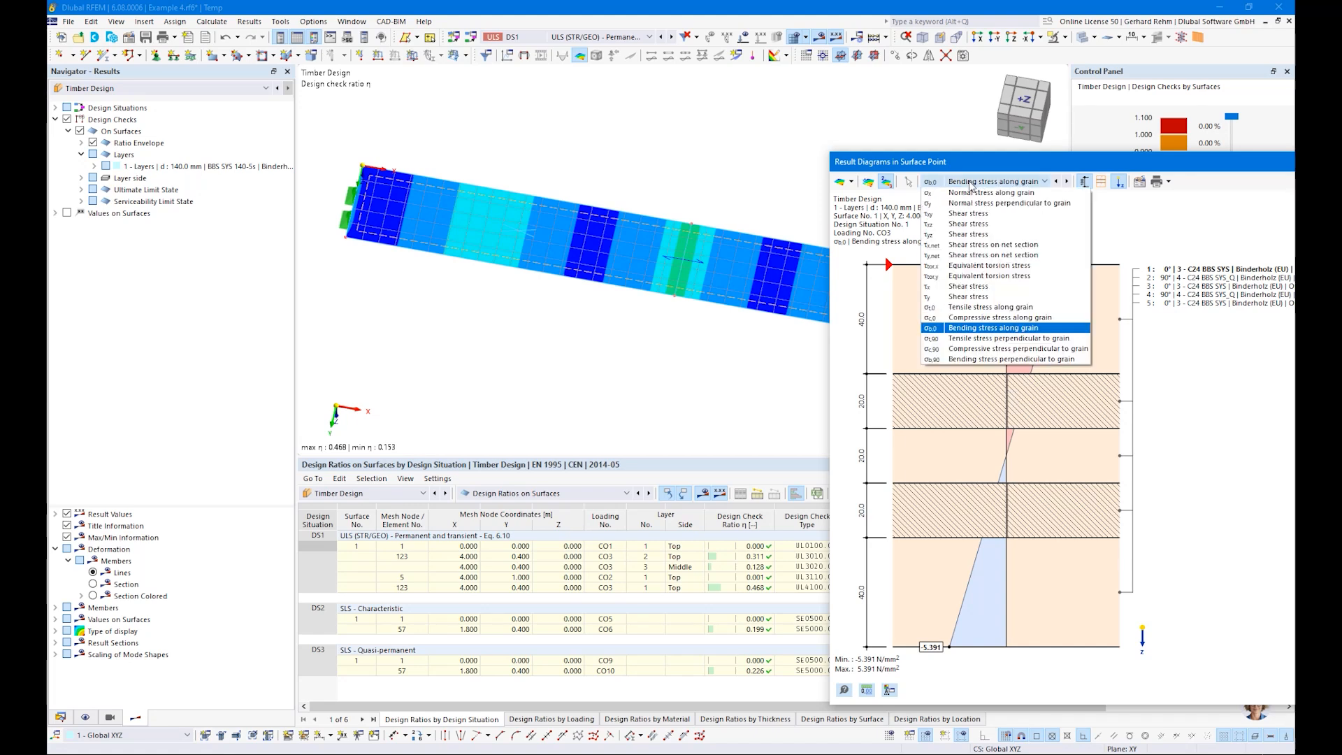
{"action": "left_click", "coordinate": [959, 225]}
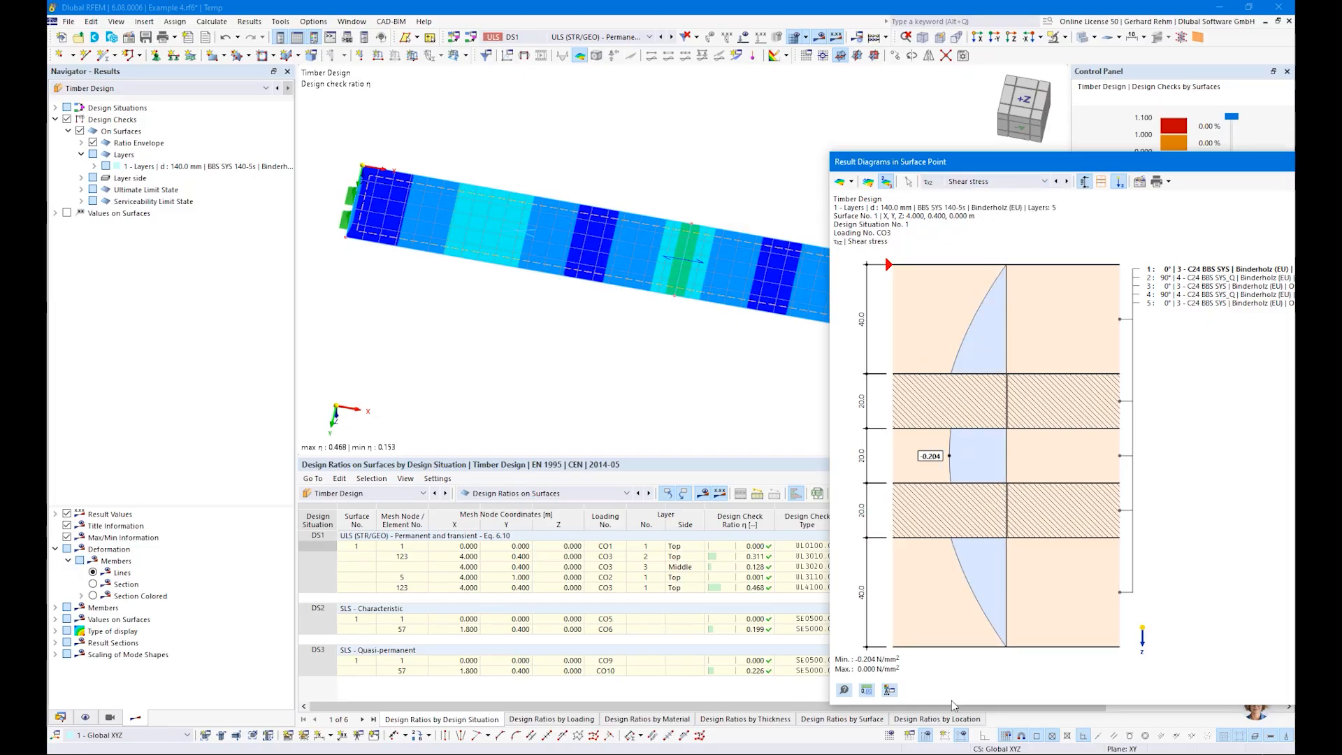
{"action": "left_click", "coordinate": [986, 183]}
{"action": "left_click", "coordinate": [959, 235]}
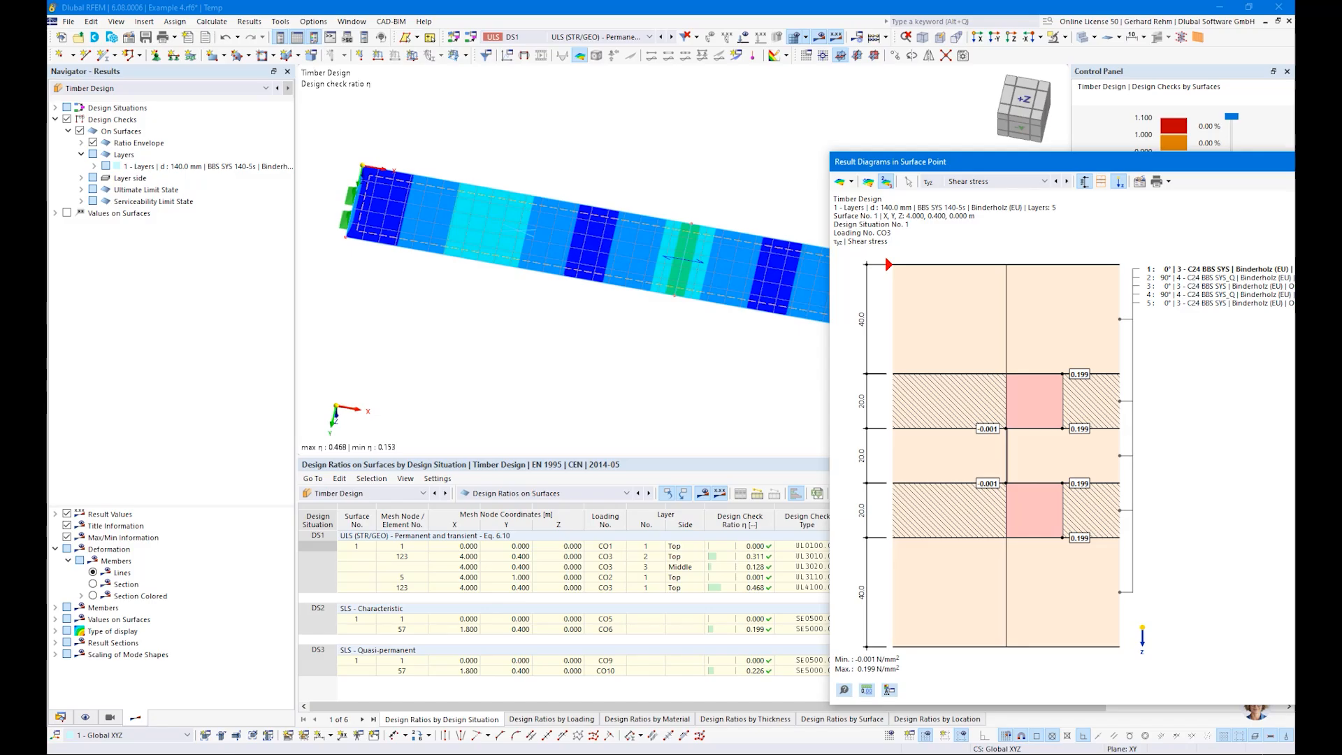
{"action": "key", "text": "Escape"}
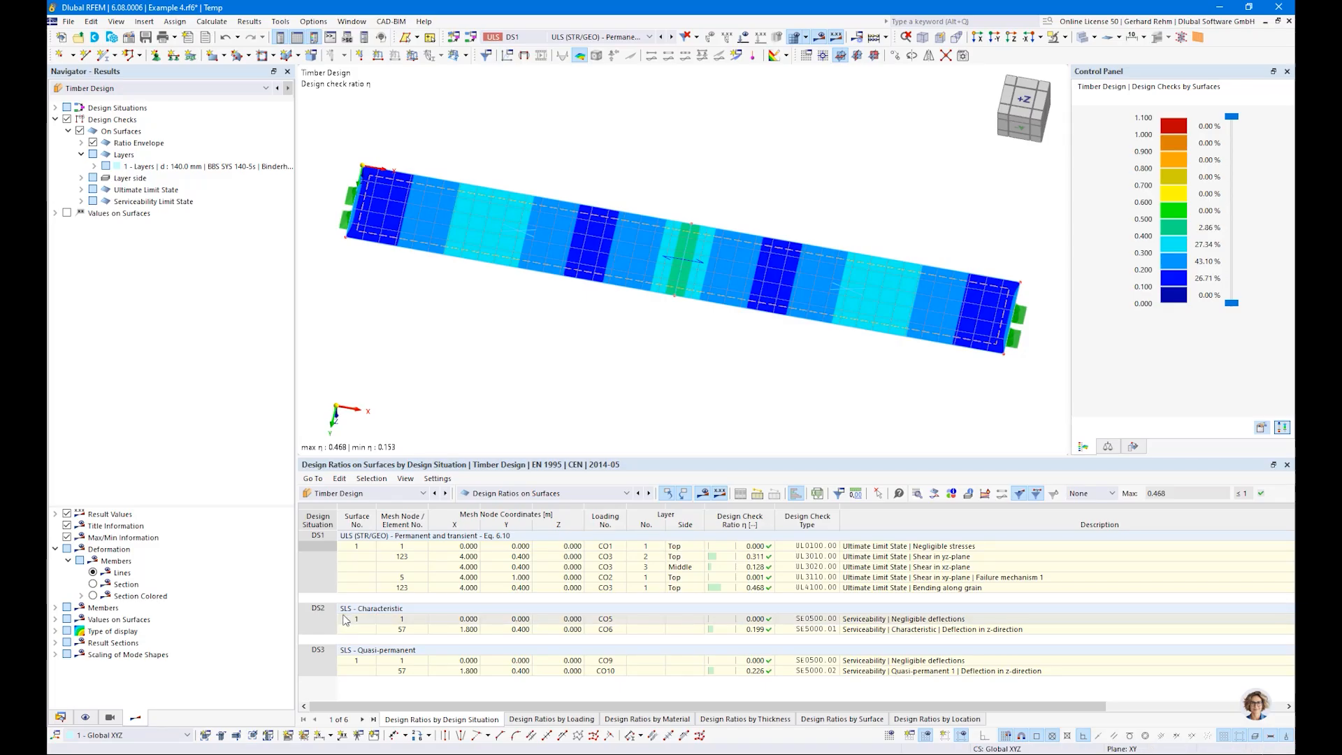
Step: Switch to the Chrome browser, maximize its window and load the English Dlubal website
{"action": "right_click", "coordinate": [191, 753]}
{"action": "left_click", "coordinate": [183, 726]}
{"action": "left_click_drag", "start_coordinate": [1341, 200], "coordinate": [599, 200]}
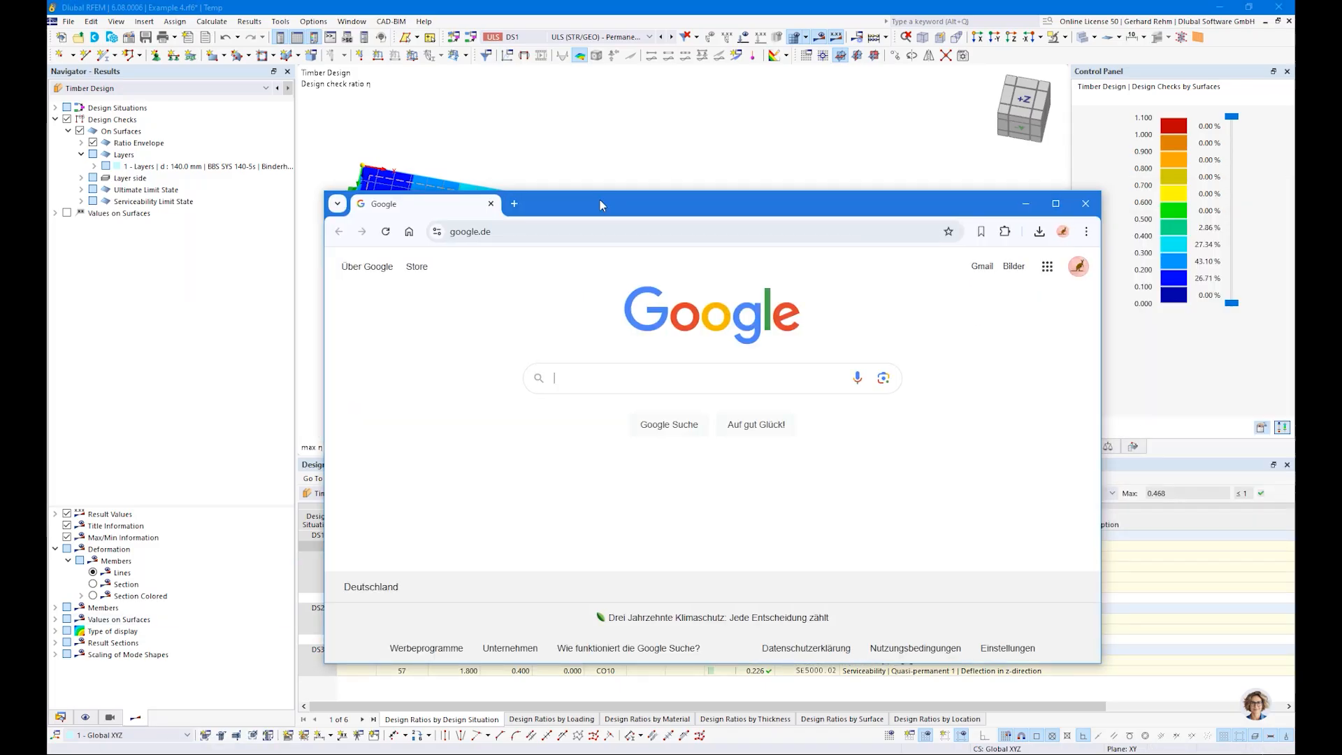
{"action": "double_click", "coordinate": [599, 200]}
{"action": "left_click", "coordinate": [241, 44]}
{"action": "type", "text": "dluba"}
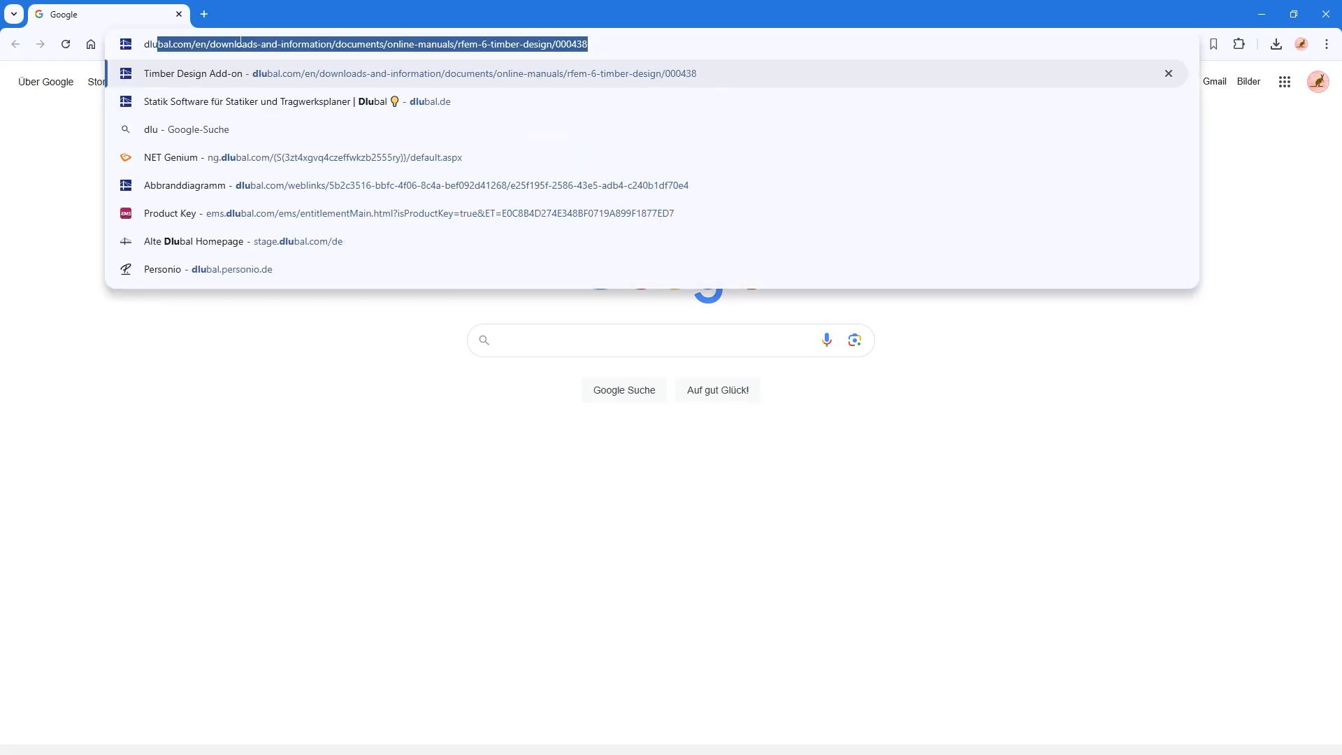
{"action": "key", "text": "Return"}
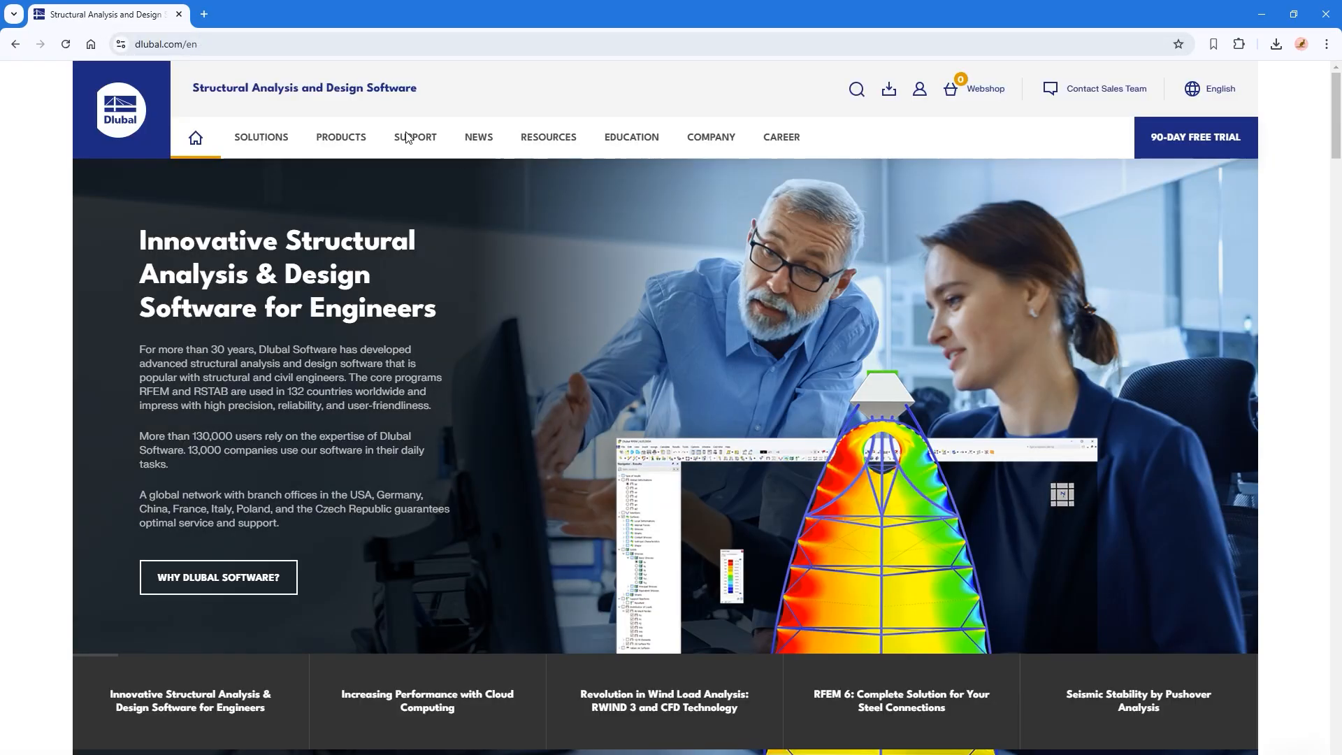
Step: Open the Dlubal webinars page from the News section's quick links and bring up its filter options
{"action": "mouse_move", "coordinate": [404, 138]}
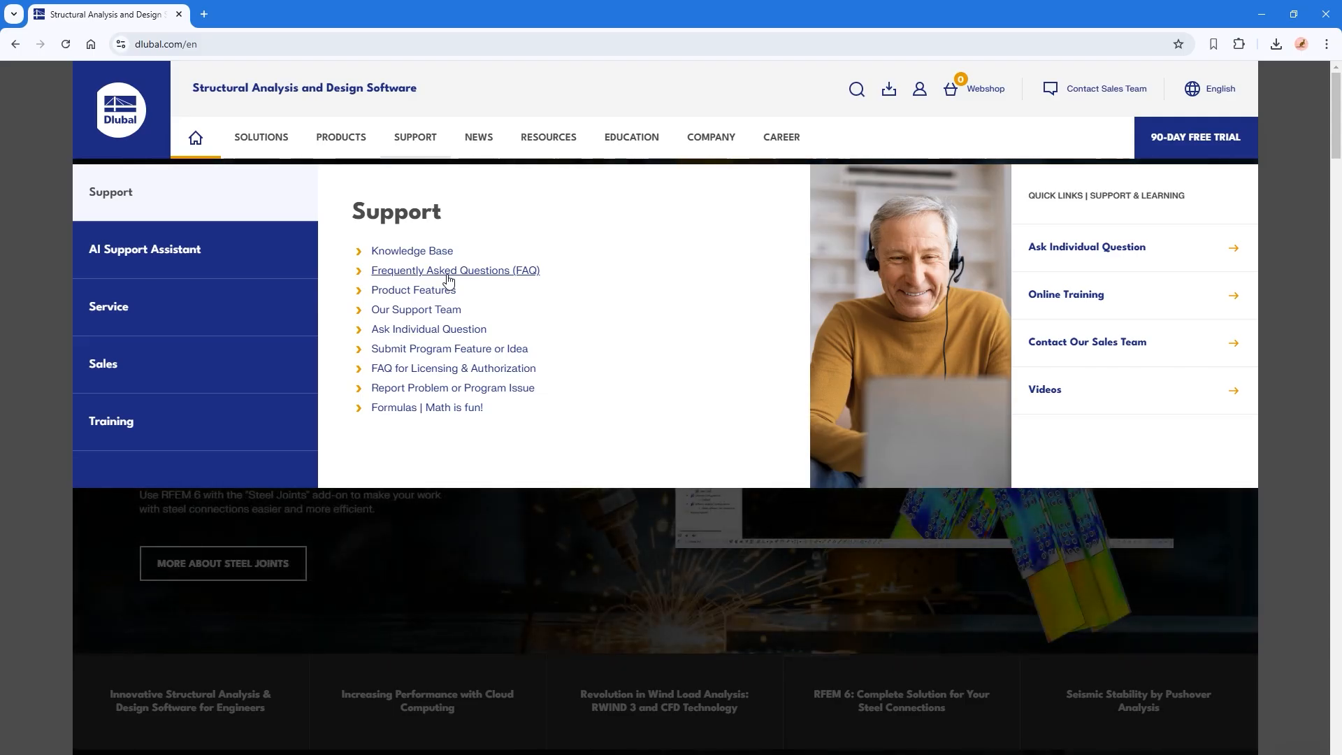
{"action": "mouse_move", "coordinate": [480, 138]}
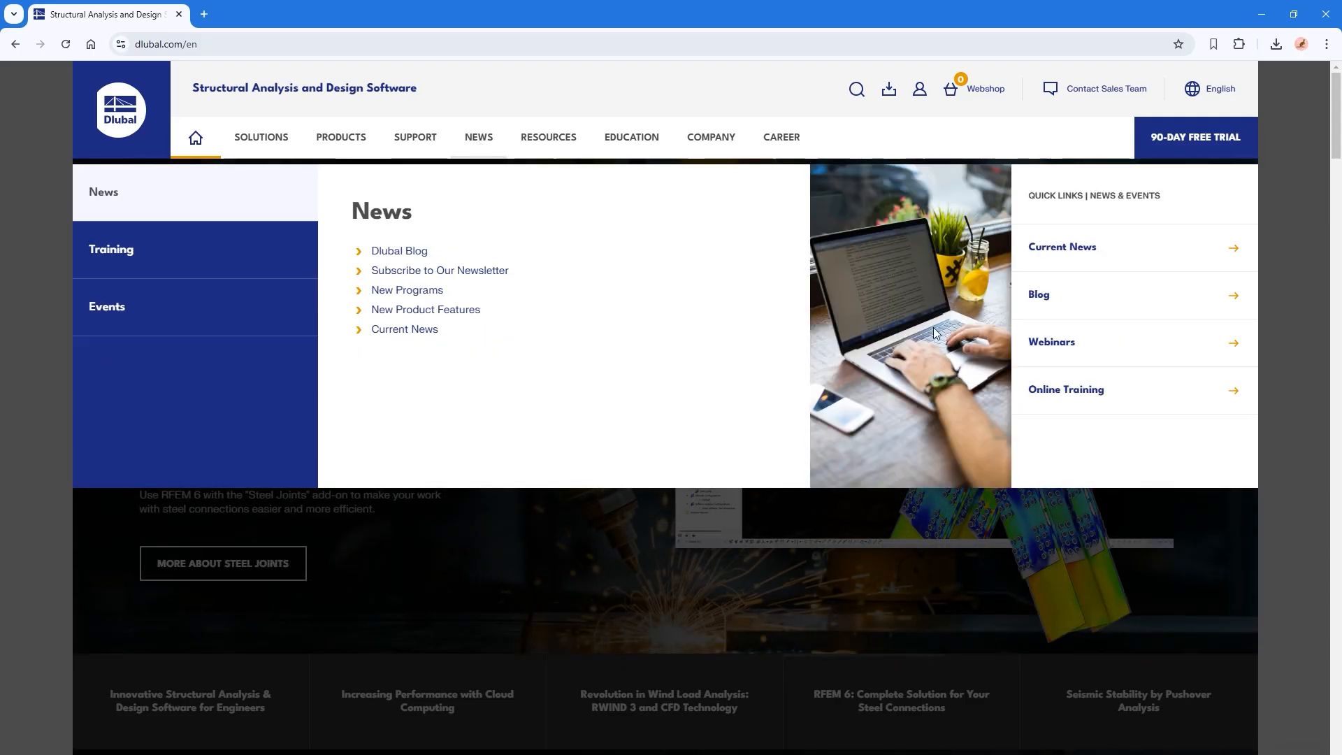
{"action": "left_click", "coordinate": [1068, 348]}
{"action": "scroll", "coordinate": [350, 441], "scroll_direction": "down", "scroll_amount": 2}
{"action": "scroll", "coordinate": [187, 416], "scroll_direction": "down", "scroll_amount": 2}
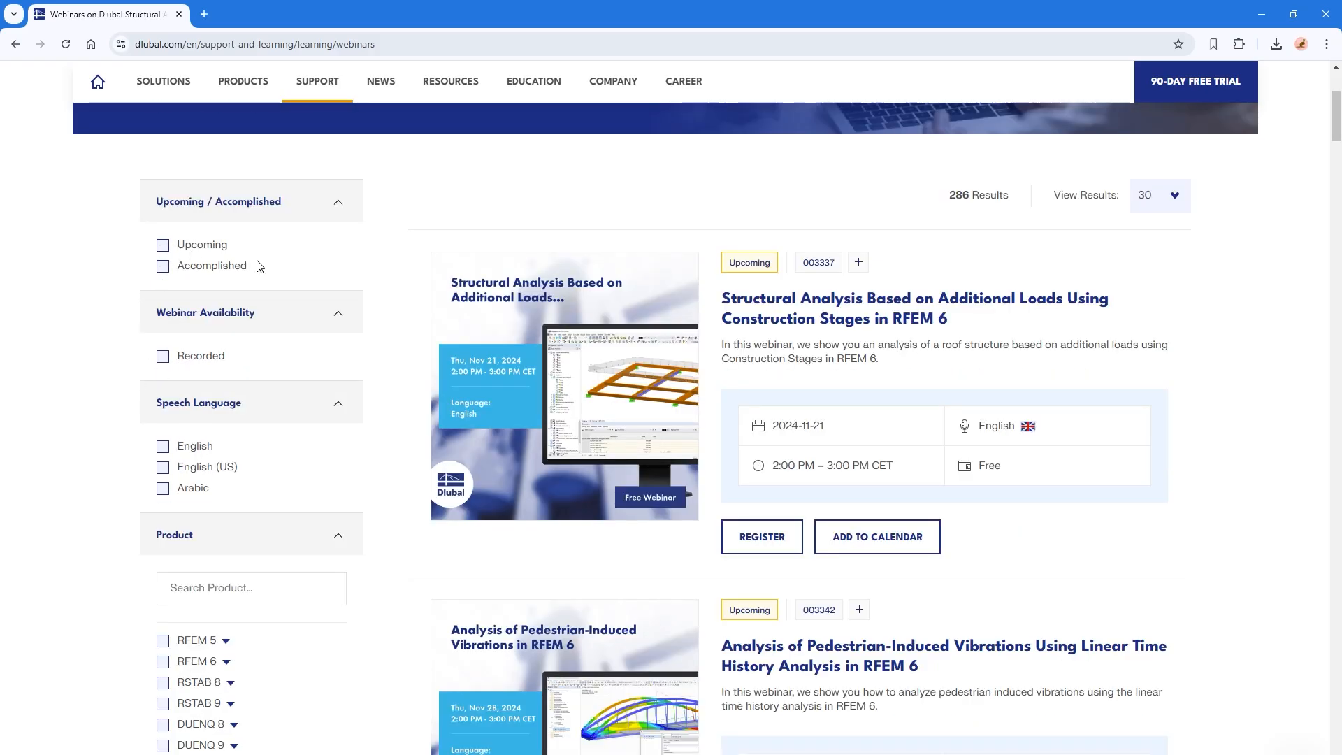
Step: Filter the webinars by English speech language and the Eurocode 5 standard, and look through the matching webinars
{"action": "left_click", "coordinate": [163, 447]}
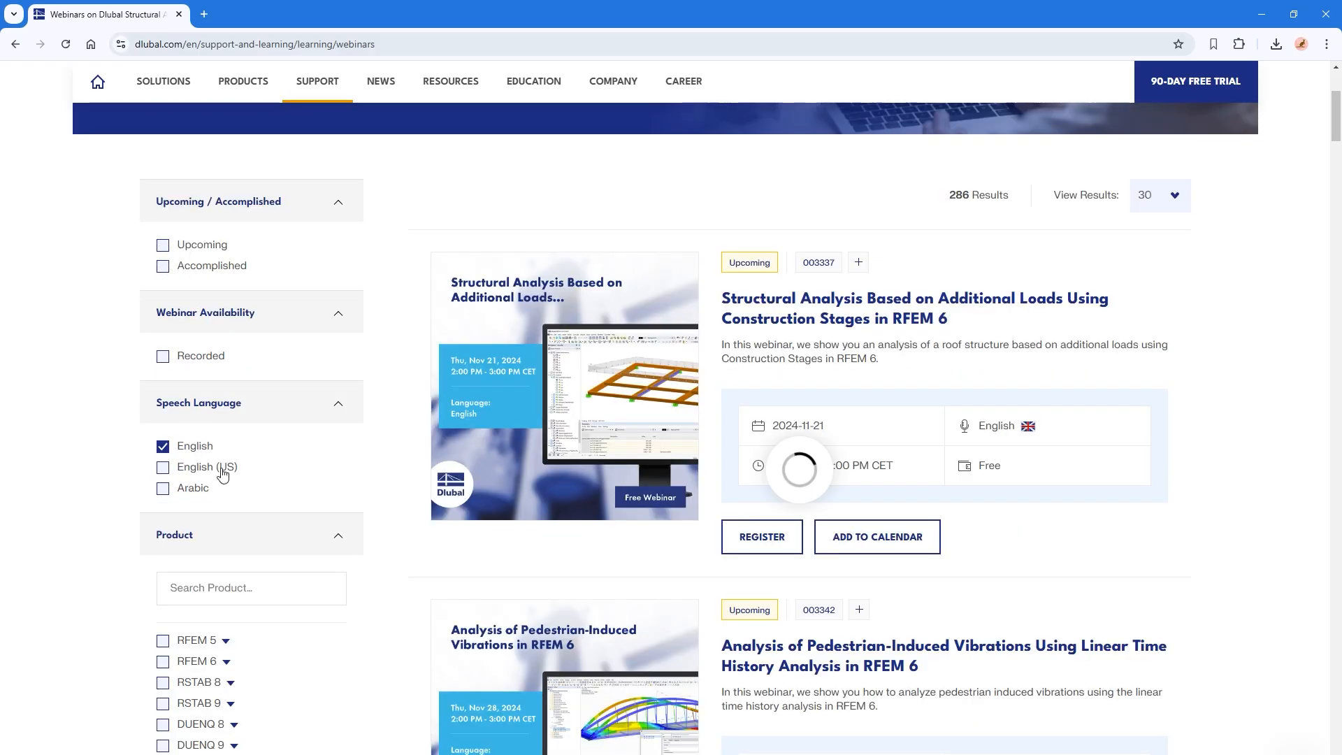
{"action": "scroll", "coordinate": [328, 556], "scroll_direction": "down", "scroll_amount": 8}
{"action": "left_click", "coordinate": [190, 426]}
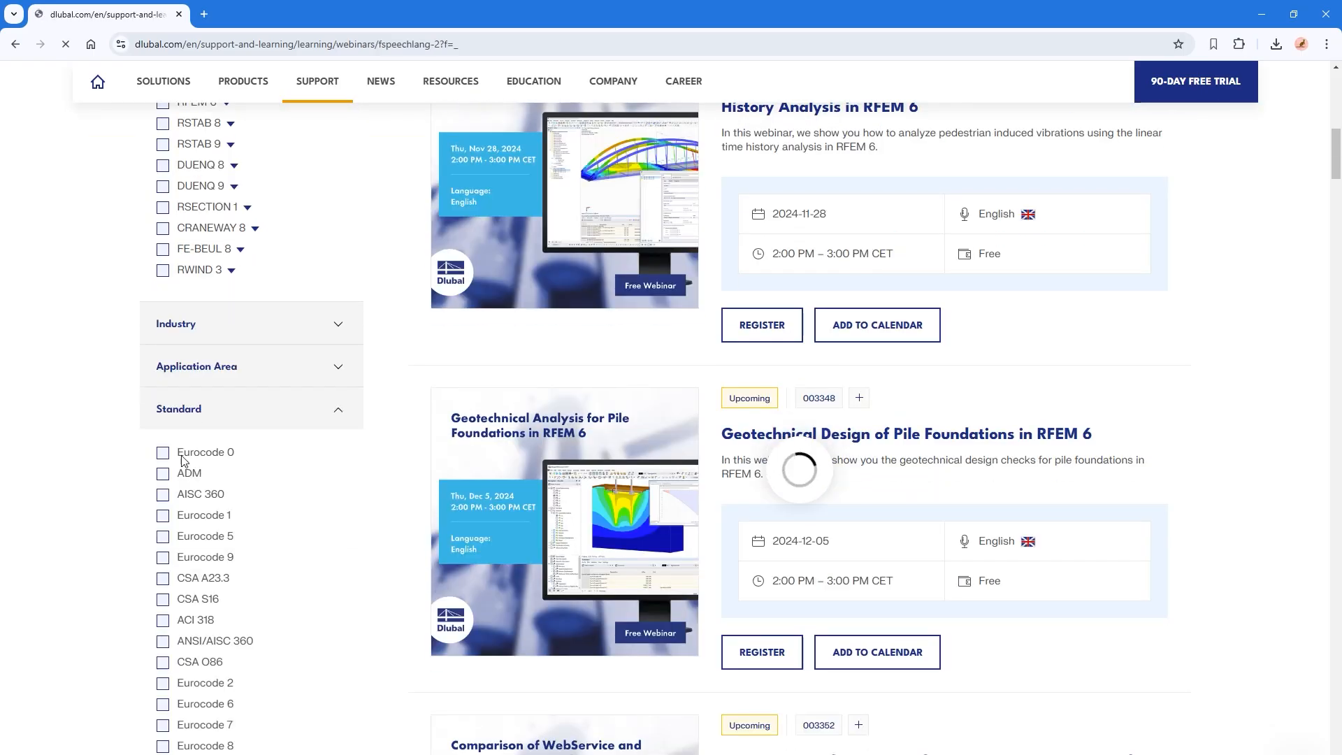
{"action": "scroll", "coordinate": [163, 595], "scroll_direction": "down", "scroll_amount": 13}
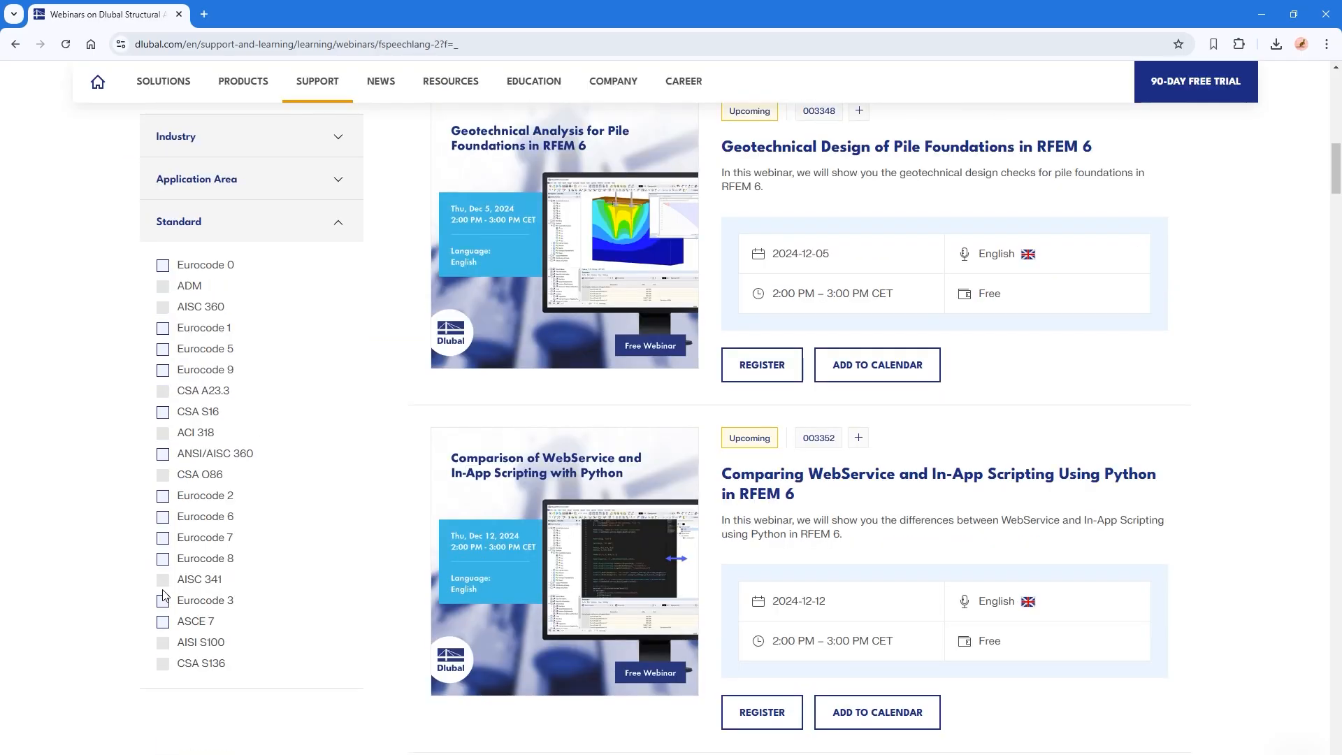
{"action": "left_click", "coordinate": [162, 350]}
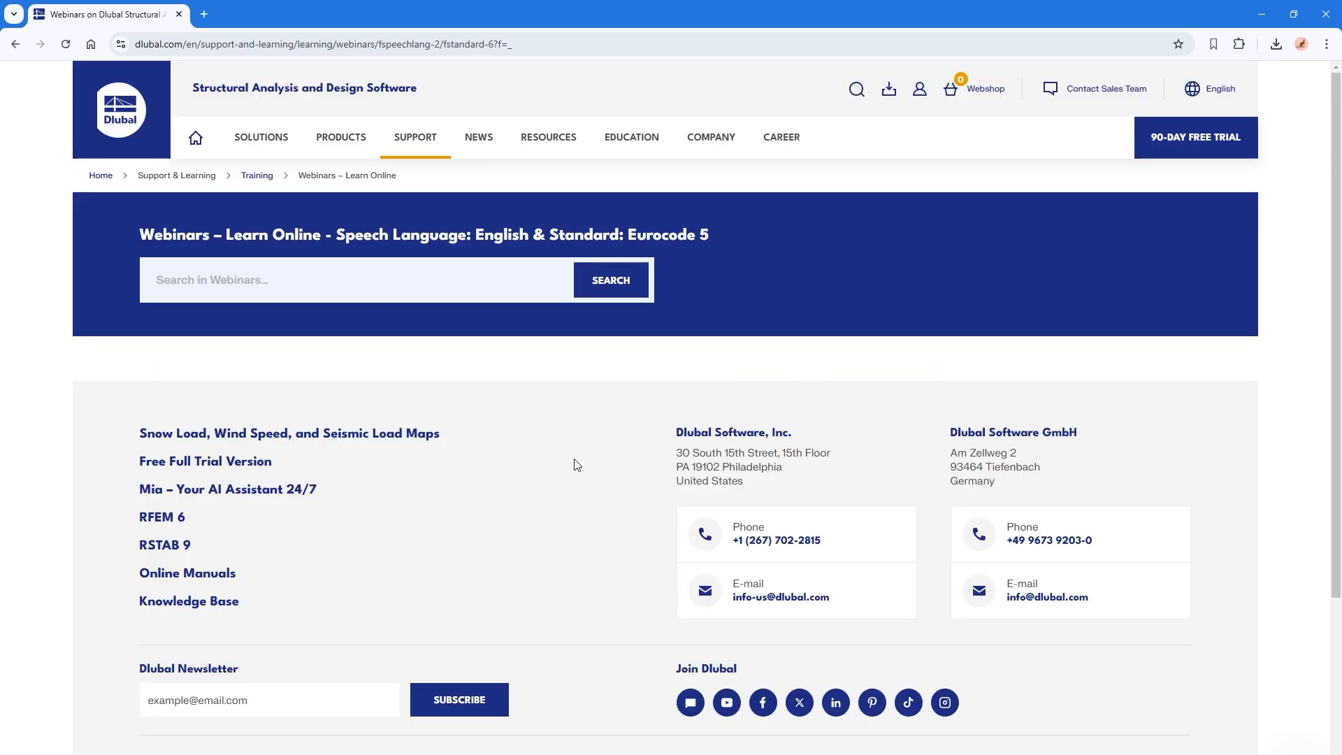
{"action": "scroll", "coordinate": [738, 595], "scroll_direction": "down", "scroll_amount": 12}
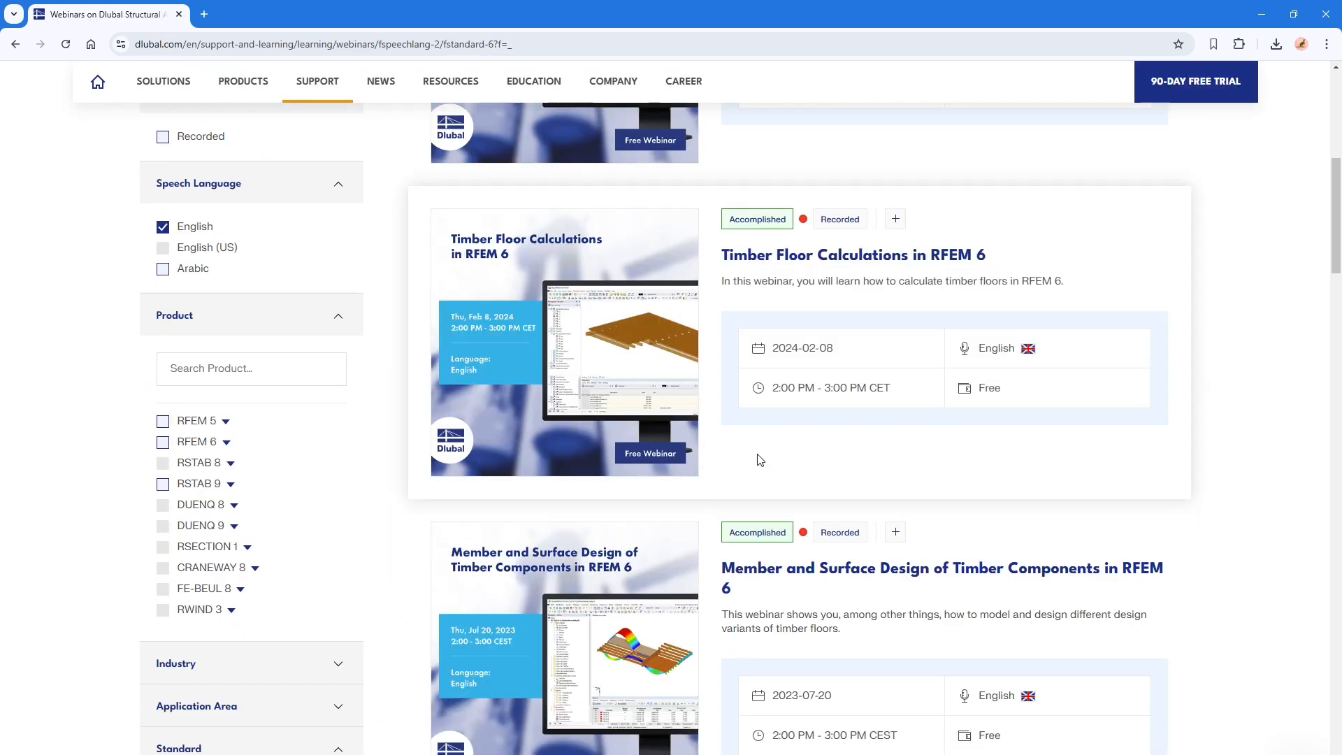
{"action": "scroll", "coordinate": [738, 591], "scroll_direction": "down", "scroll_amount": 2}
{"action": "scroll", "coordinate": [734, 587], "scroll_direction": "up", "scroll_amount": 17}
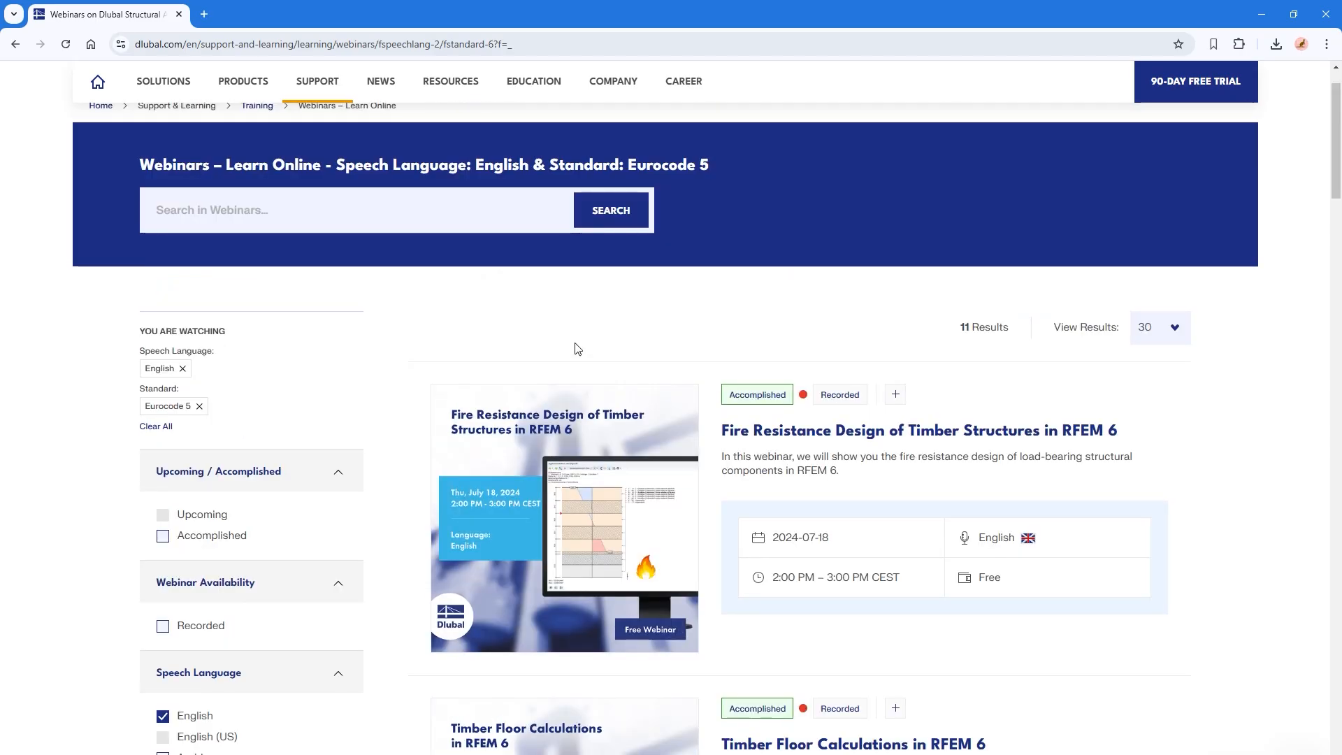
{"action": "key", "text": "alt+Tab"}
{"action": "key", "text": "alt+Tab"}
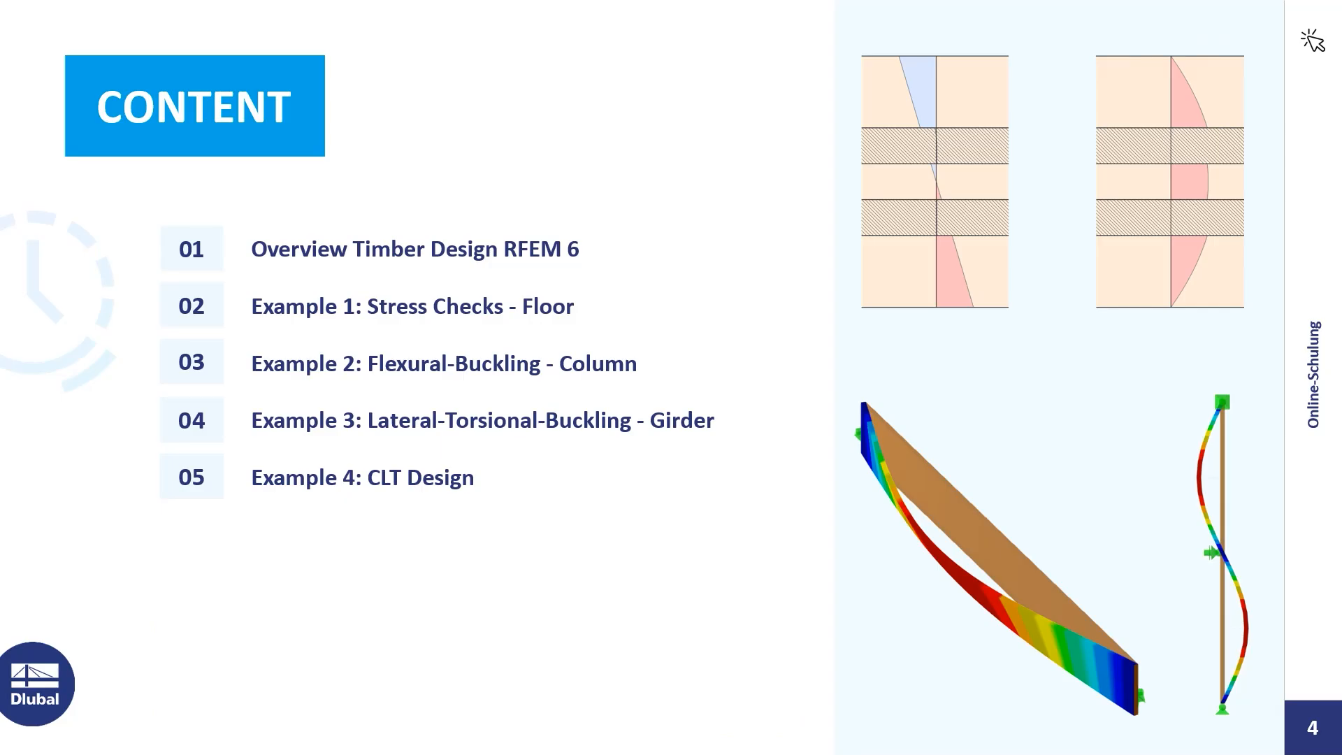
{"action": "key", "text": "Right"}
{"action": "key", "text": "Right"}
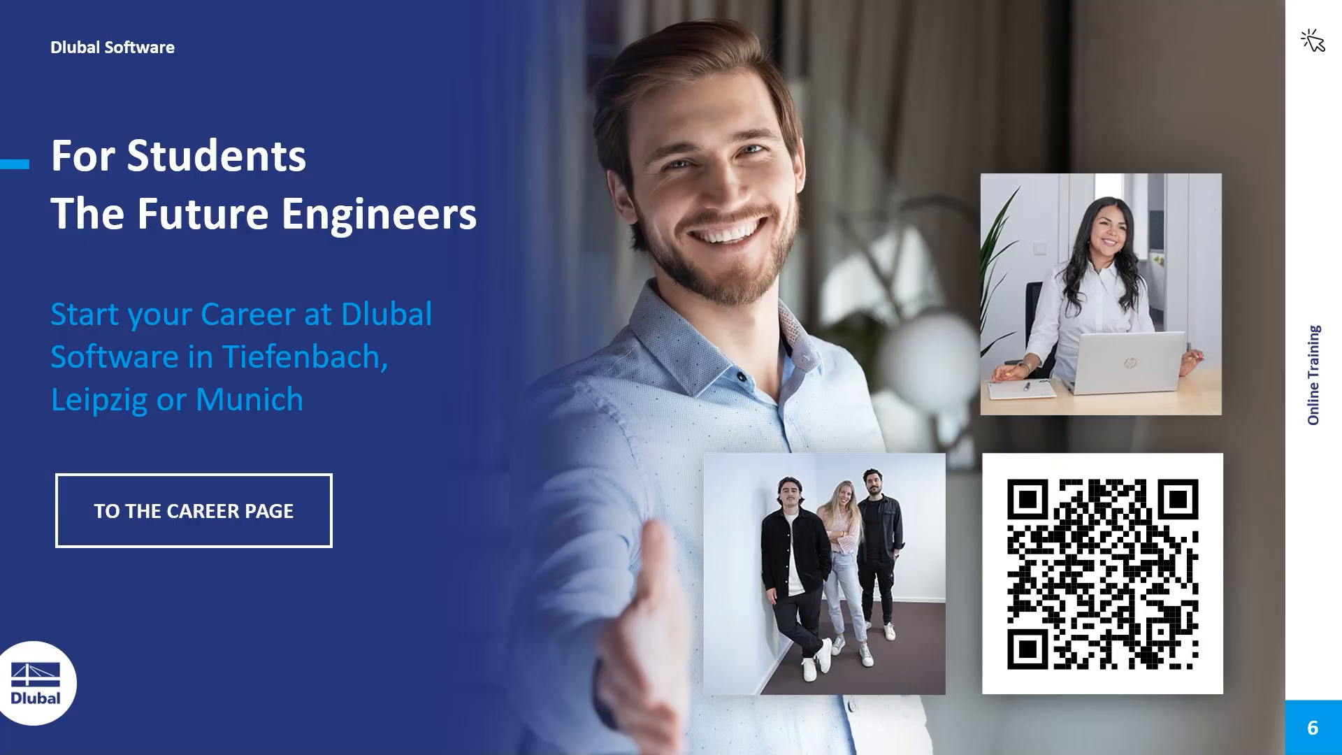